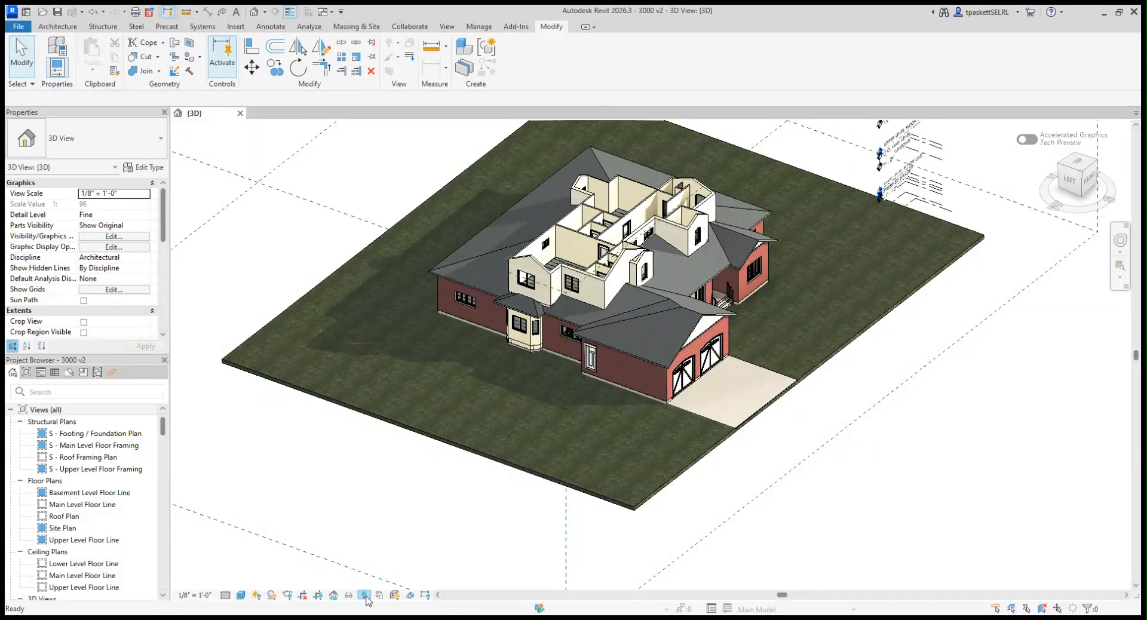
Reveal the hidden elements in the 3D view and unhide the upper-level roof
{"action": "left_click", "coordinate": [364, 595]}
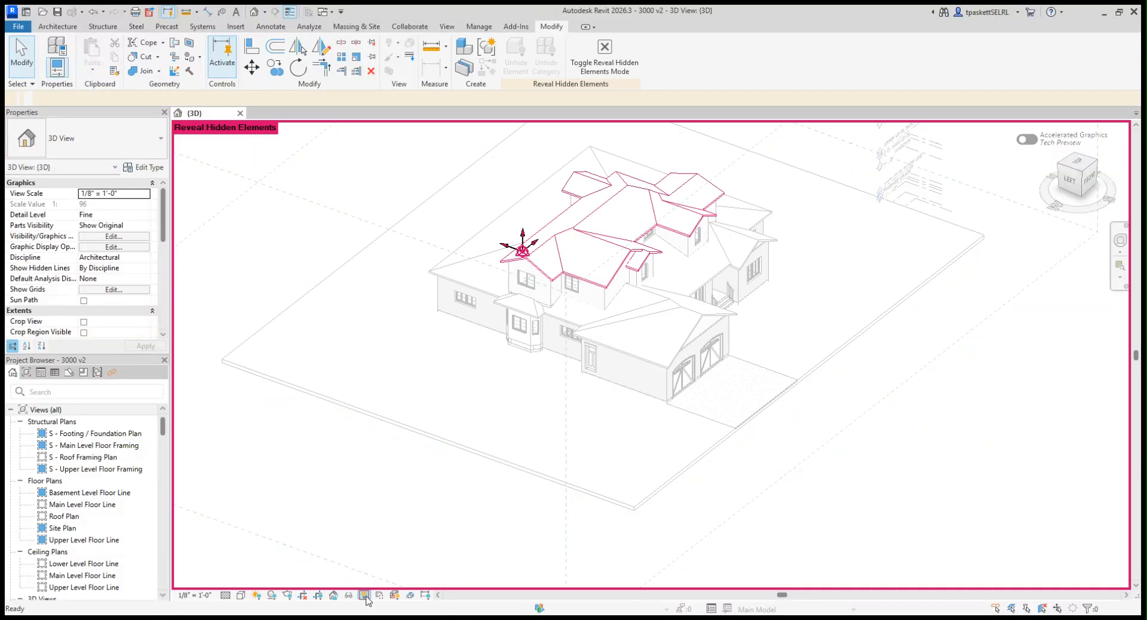
{"action": "left_click", "coordinate": [623, 261]}
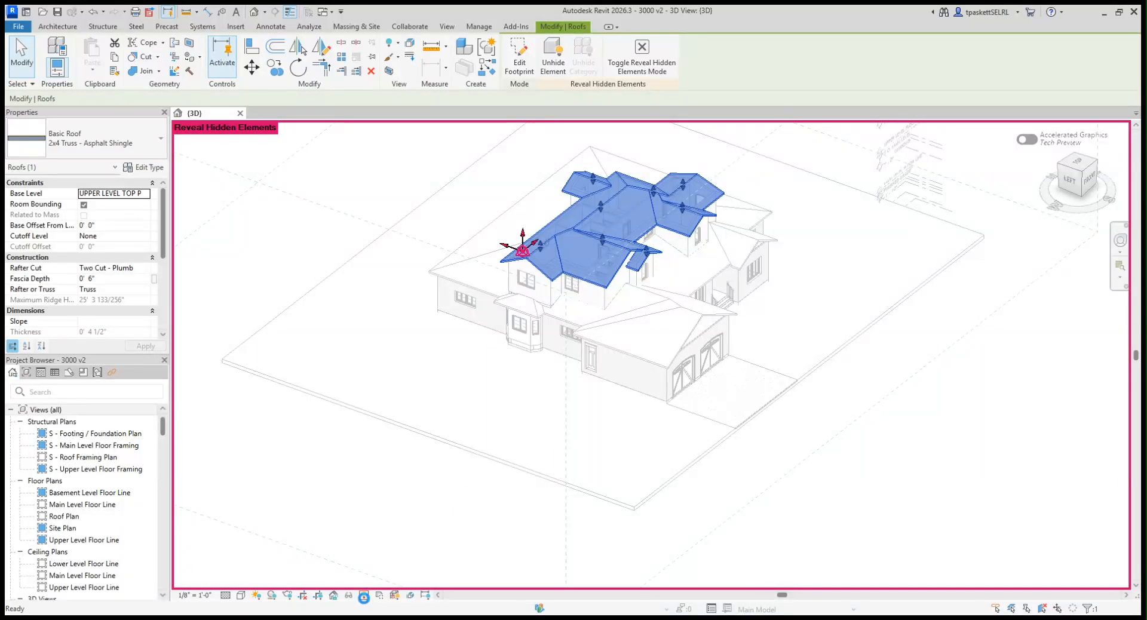
{"action": "left_click", "coordinate": [364, 596]}
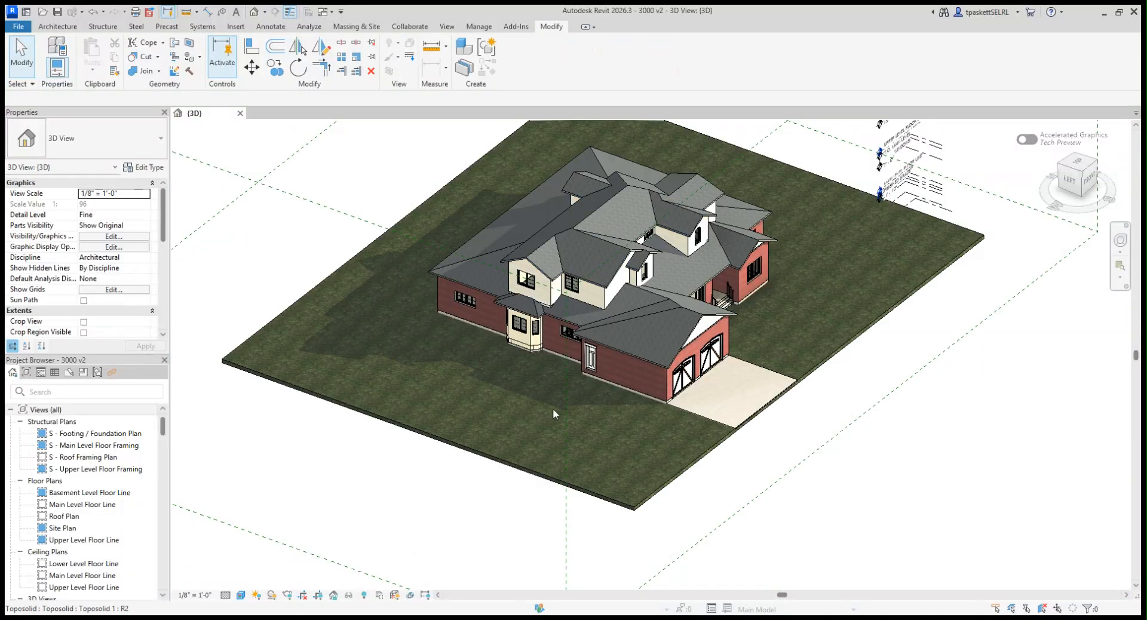
Place two RPC Tree - Deciduous Honey Locust 25' site components at the front of the house, one at each end
{"action": "left_click", "coordinate": [1089, 179]}
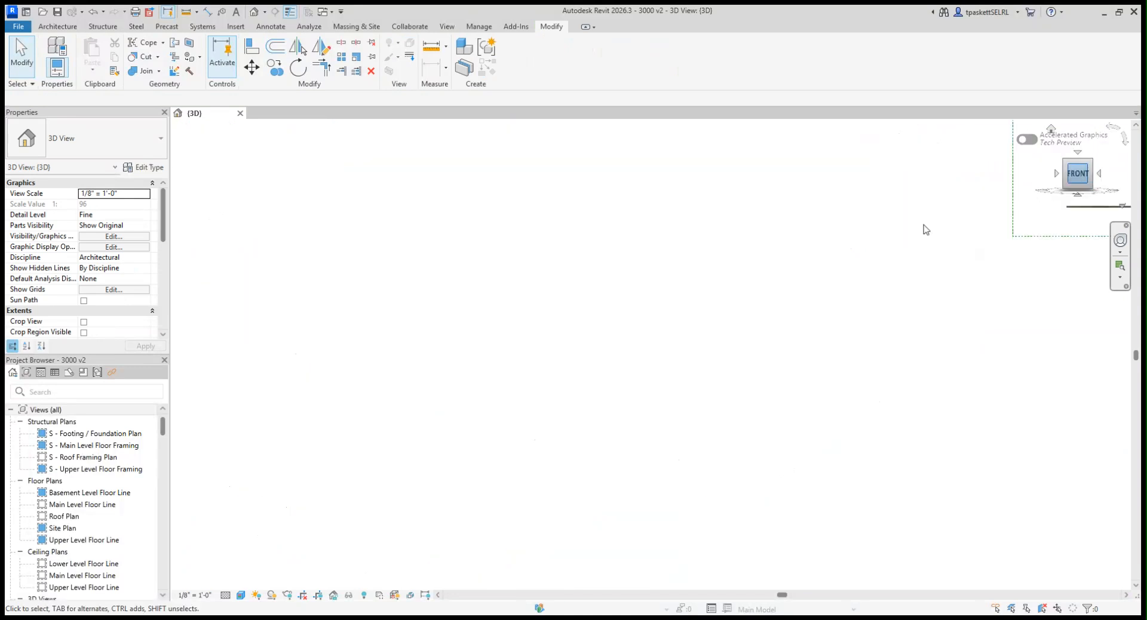
{"action": "scroll", "coordinate": [679, 404], "scroll_direction": "up", "scroll_amount": 5}
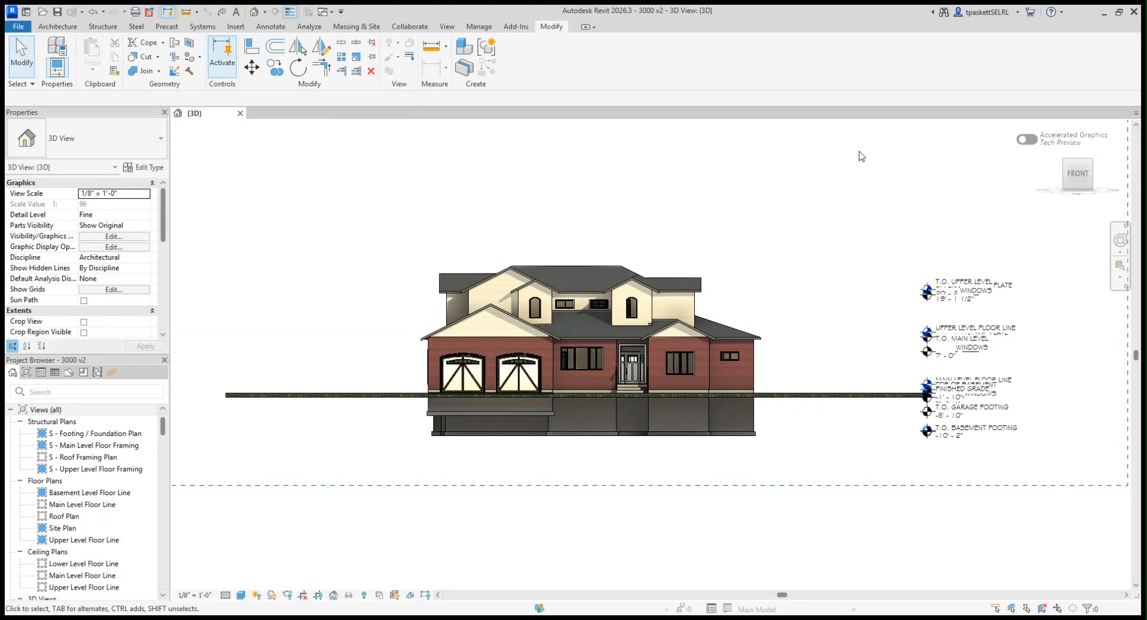
{"action": "left_click", "coordinate": [1068, 173]}
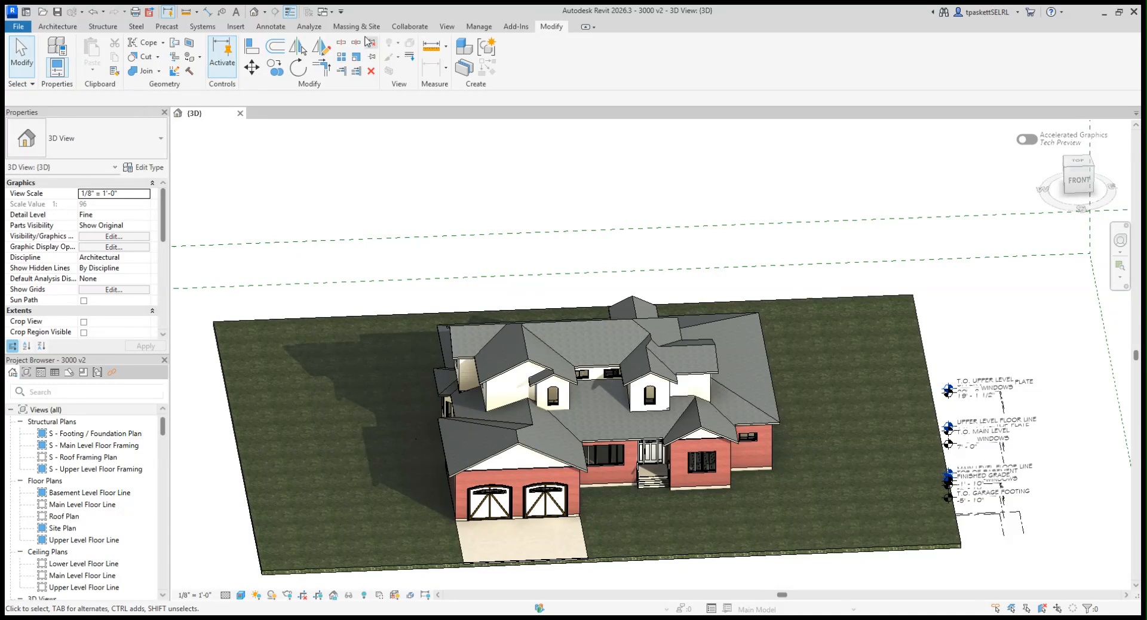
{"action": "left_click", "coordinate": [348, 27]}
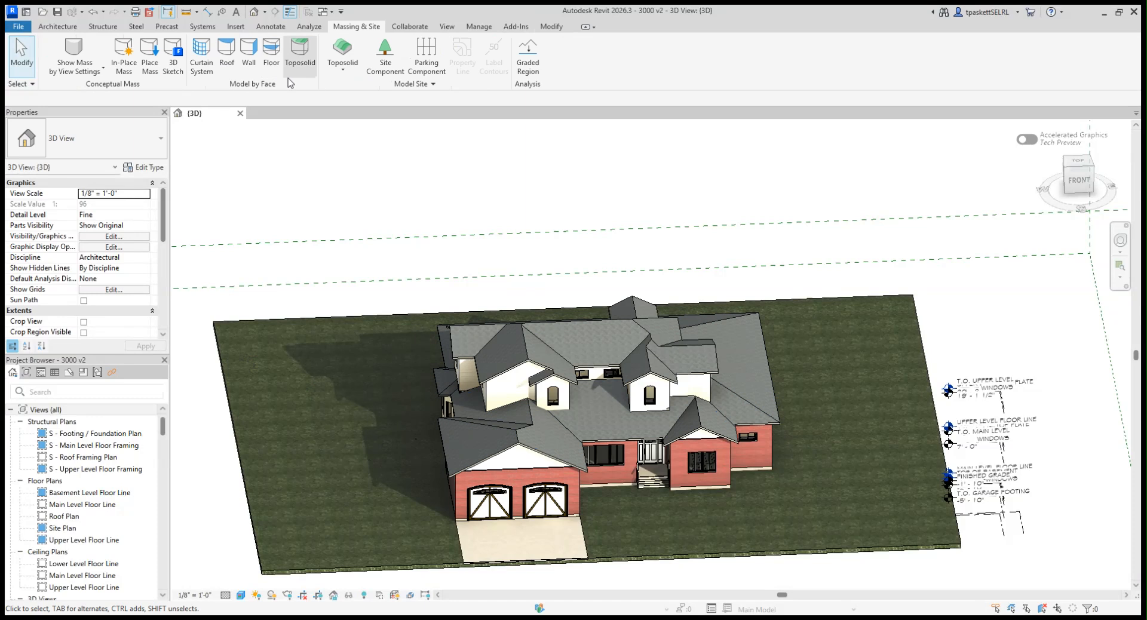
{"action": "left_click", "coordinate": [385, 67]}
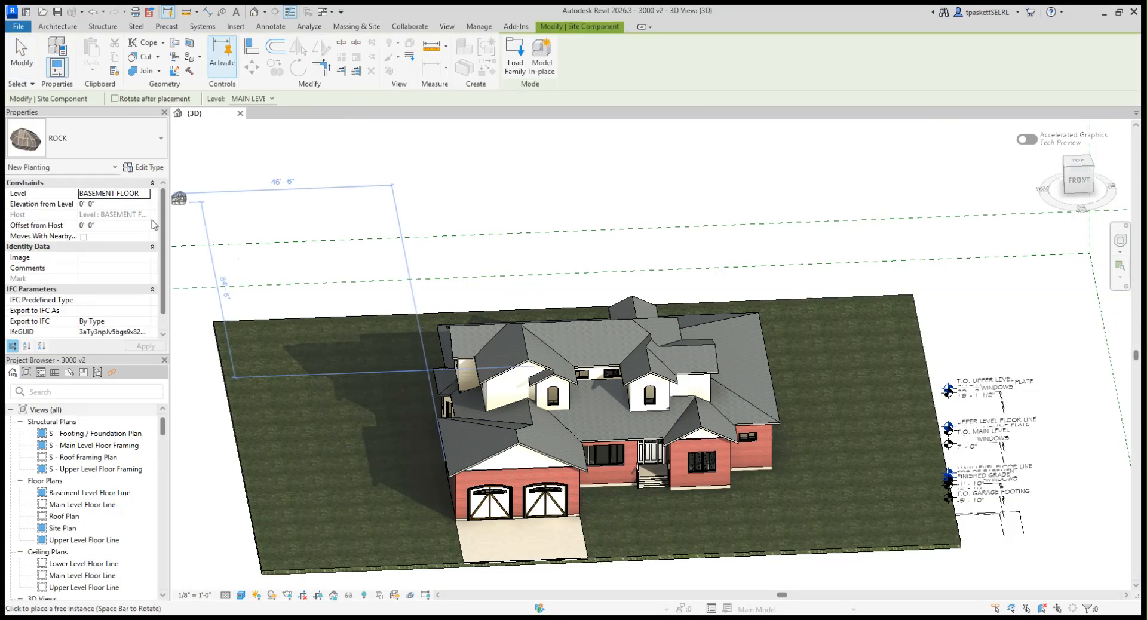
{"action": "left_click", "coordinate": [130, 144]}
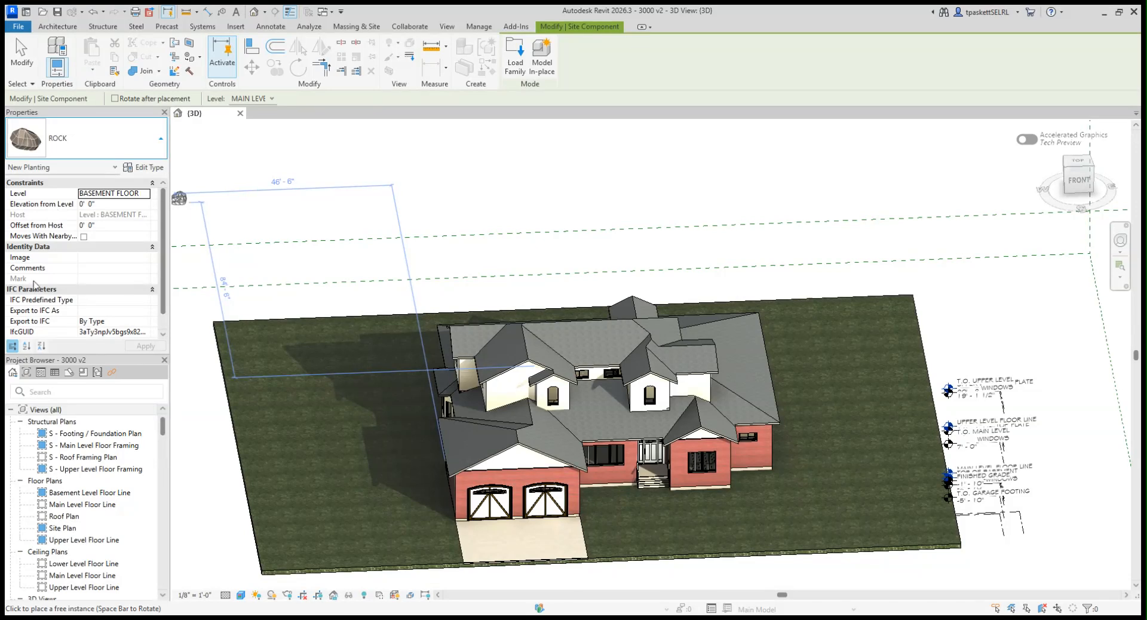
{"action": "left_click", "coordinate": [40, 298]}
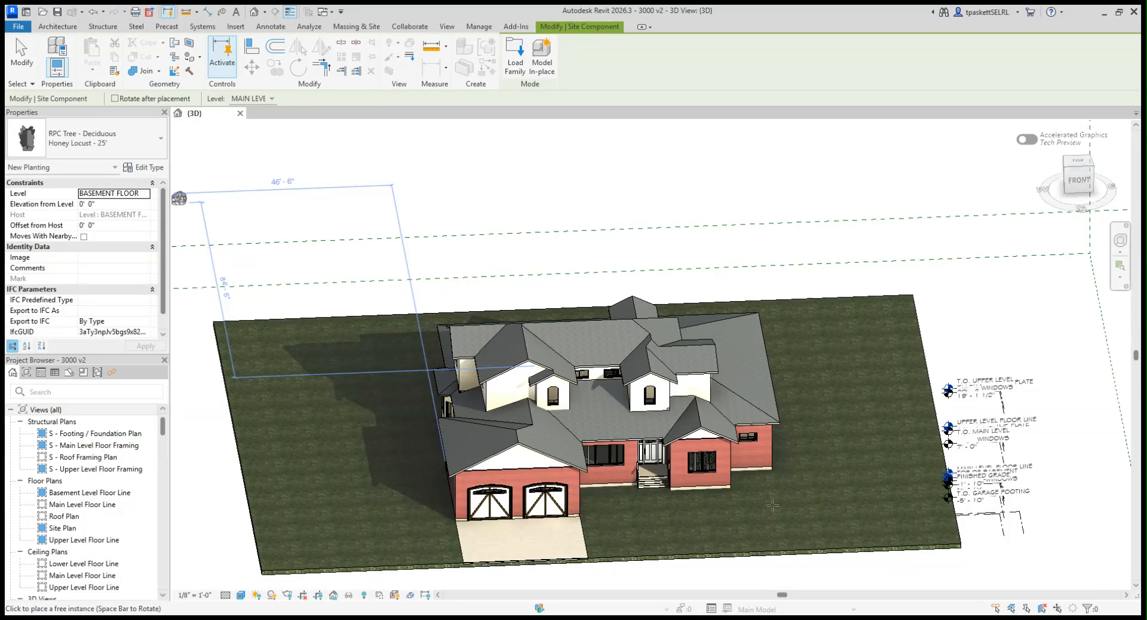
{"action": "key", "text": "Escape"}
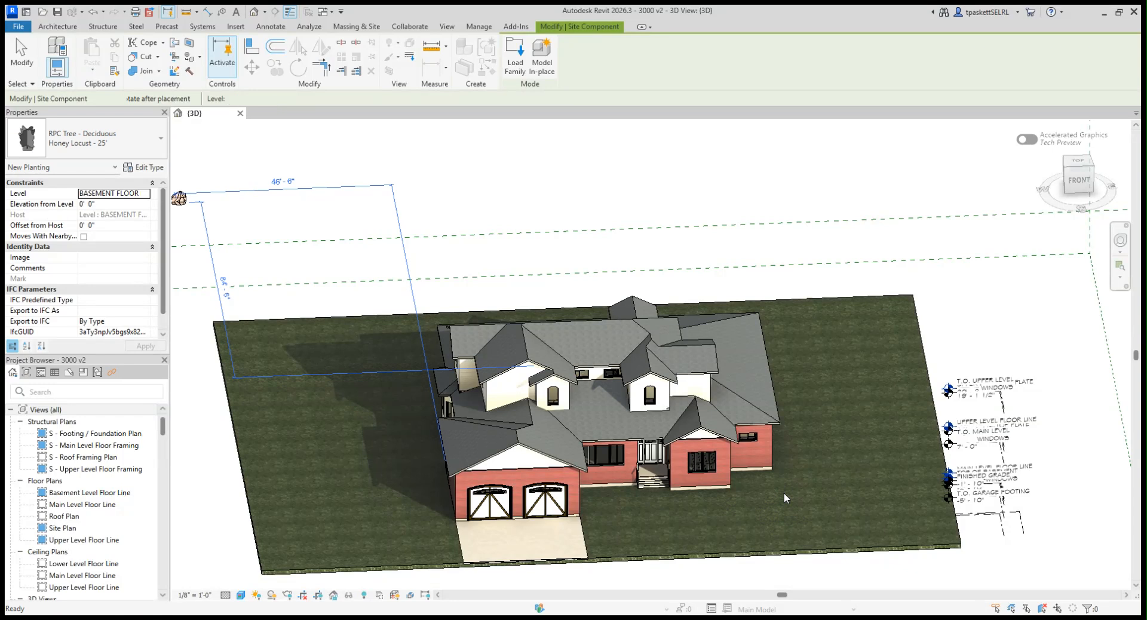
{"action": "left_click", "coordinate": [783, 493]}
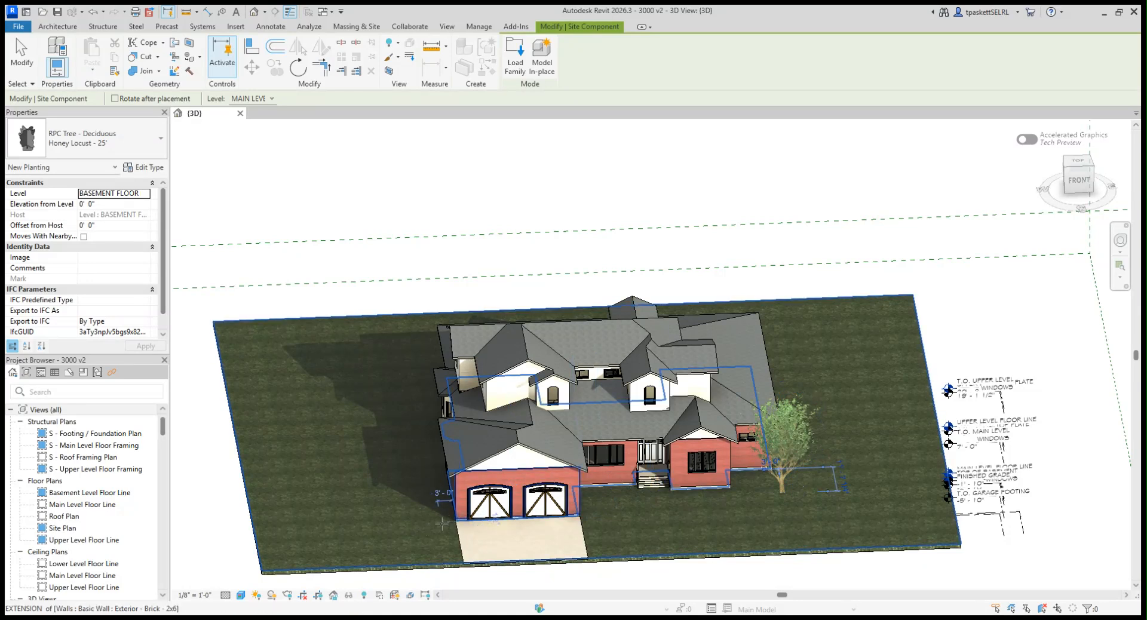
{"action": "left_click", "coordinate": [442, 523]}
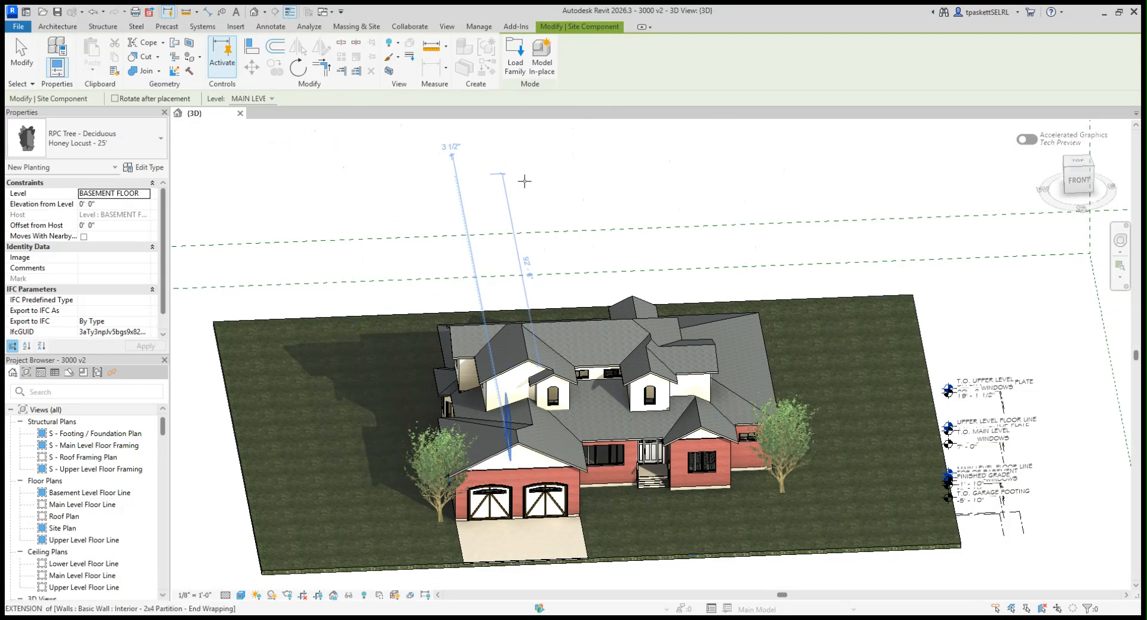
{"action": "key", "text": "Escape"}
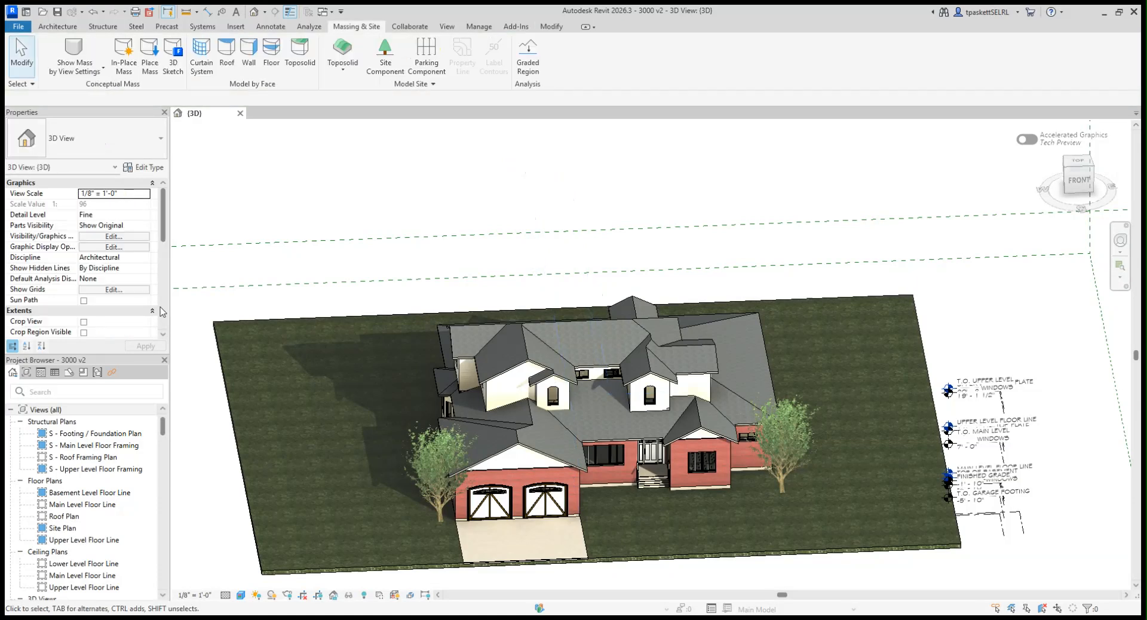
Open the Front building elevation and hide both honey locust trees in that view
{"action": "left_click_drag", "start_coordinate": [163, 428], "coordinate": [165, 453]}
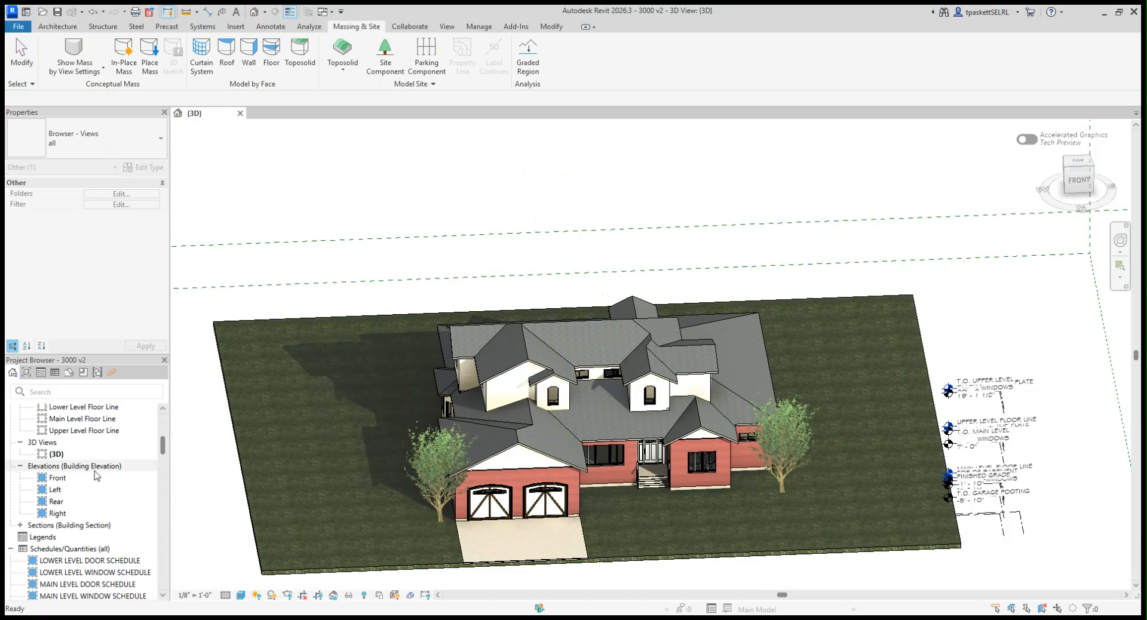
{"action": "double_click", "coordinate": [58, 479]}
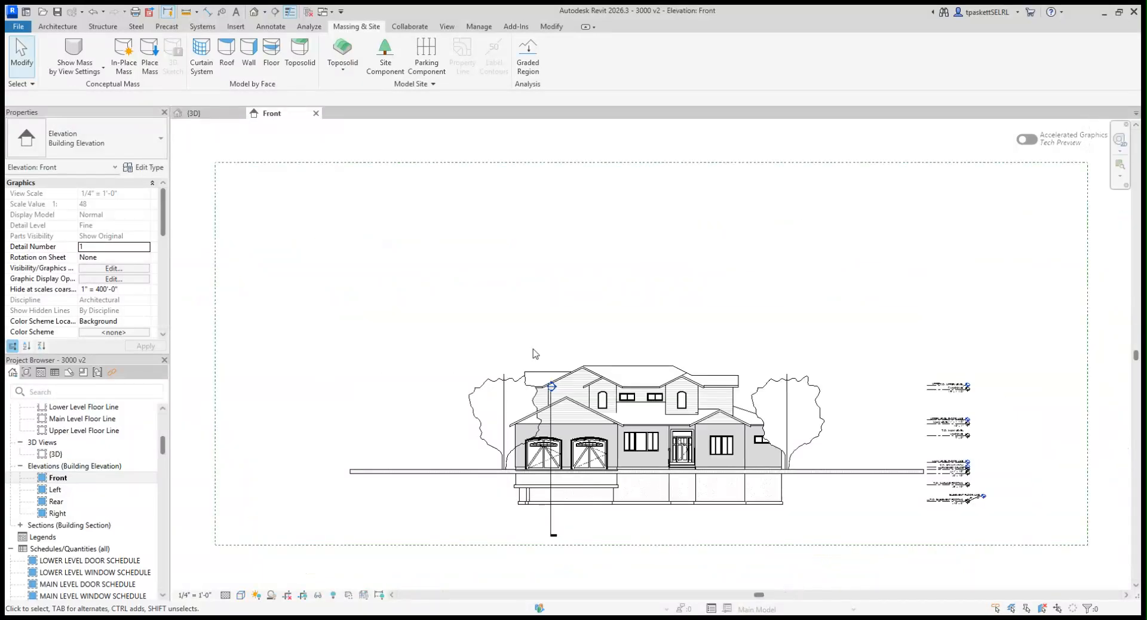
{"action": "scroll", "coordinate": [811, 448], "scroll_direction": "up", "scroll_amount": 3}
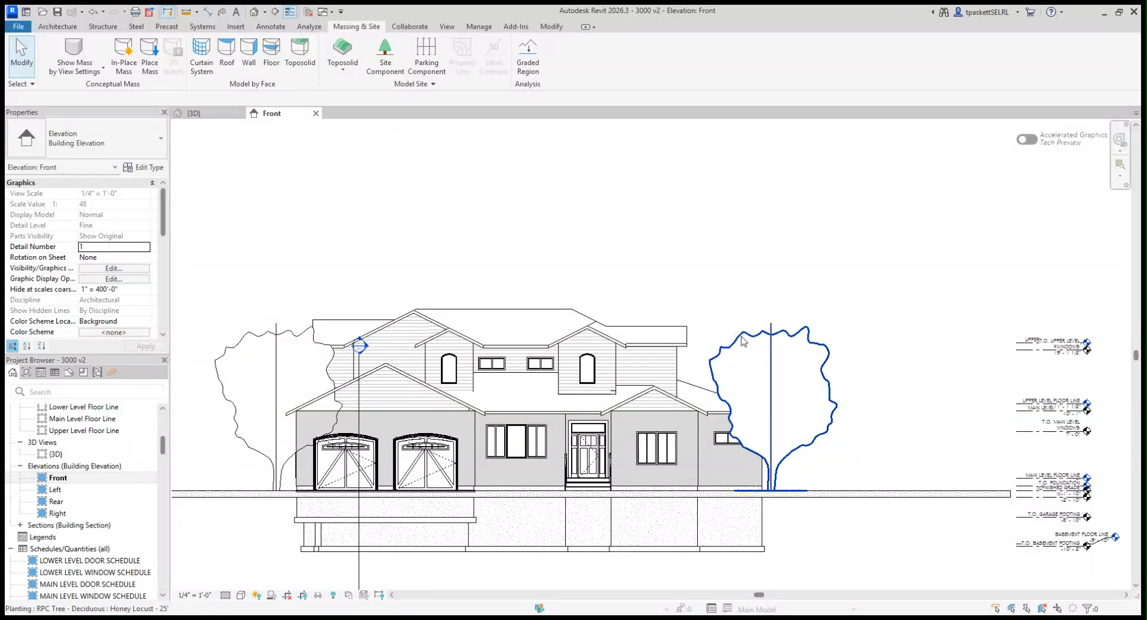
{"action": "left_click", "coordinate": [742, 341]}
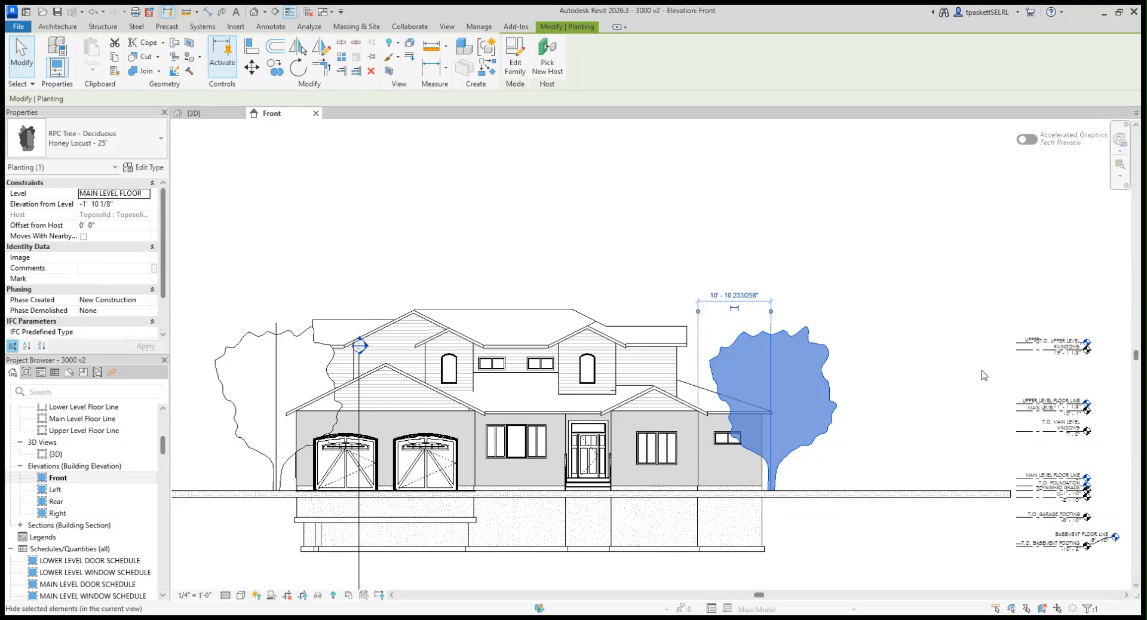
{"action": "key", "text": "h"}
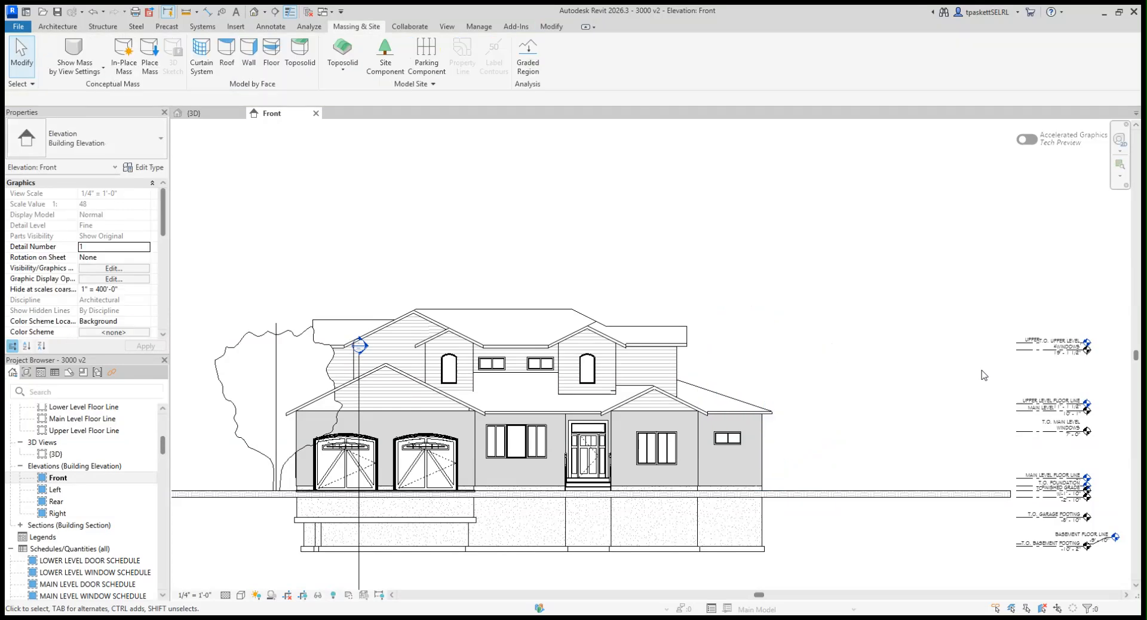
{"action": "left_click", "coordinate": [297, 338]}
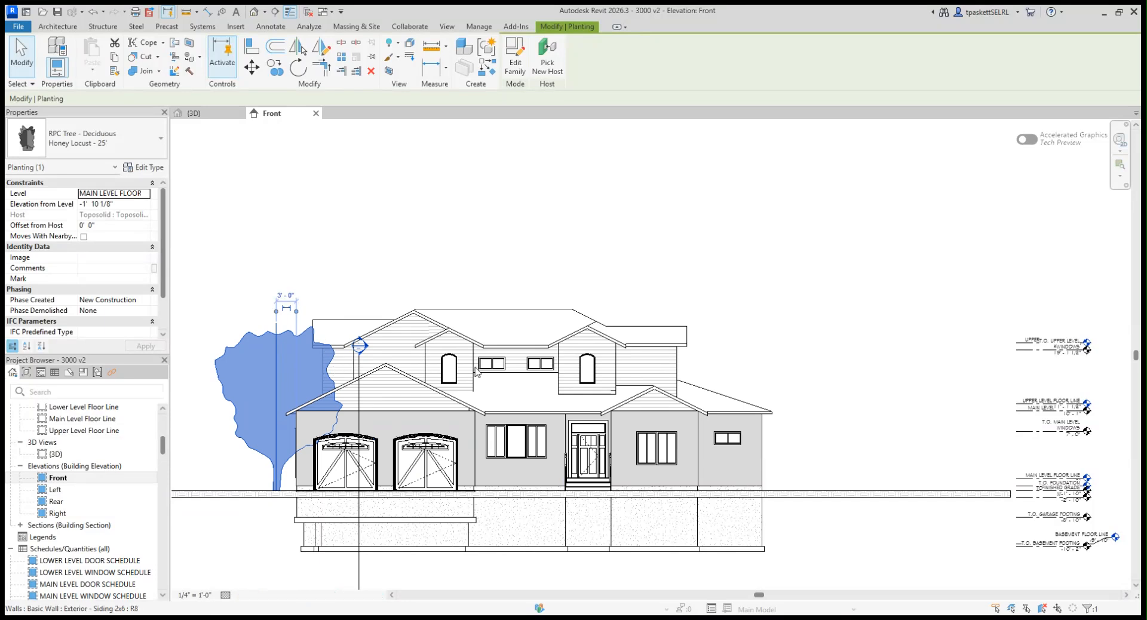
{"action": "key", "text": "Delete"}
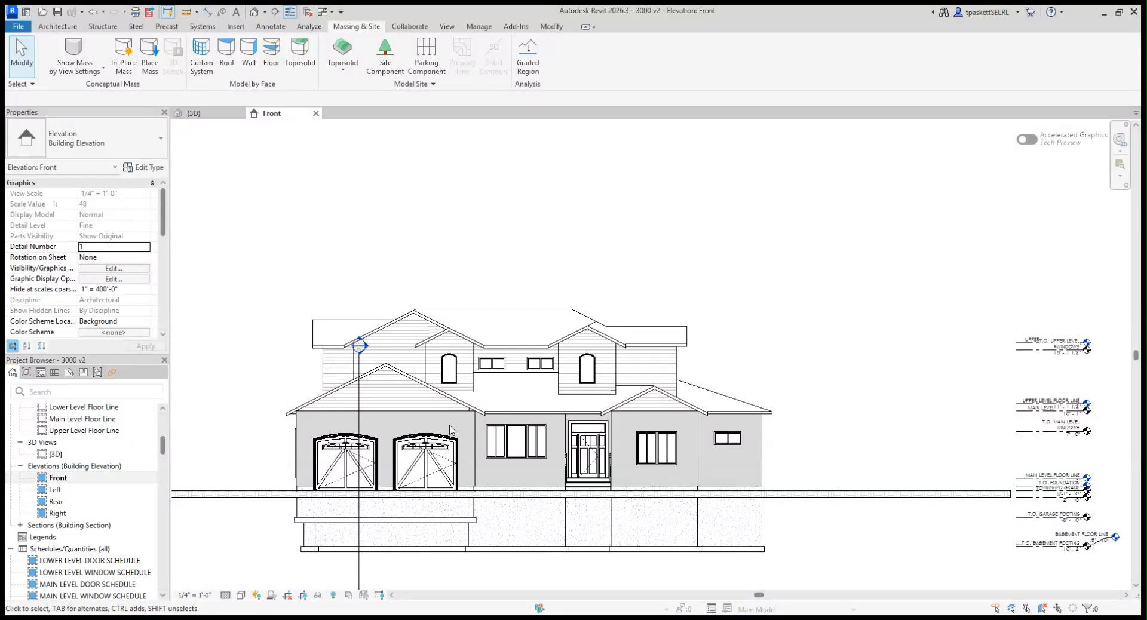
Adjust the building section line's extents so it runs from just above the roof to just below the basement footings
{"action": "scroll", "coordinate": [600, 307], "scroll_direction": "down", "scroll_amount": 1}
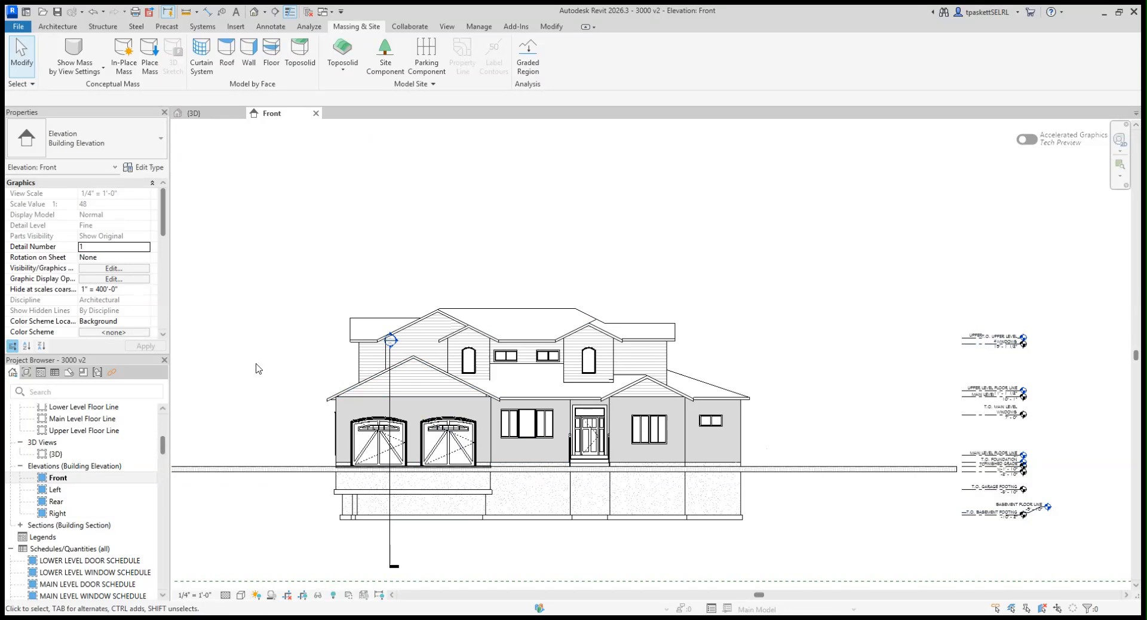
{"action": "left_click", "coordinate": [393, 558]}
{"action": "left_click_drag", "start_coordinate": [391, 529], "coordinate": [391, 516]}
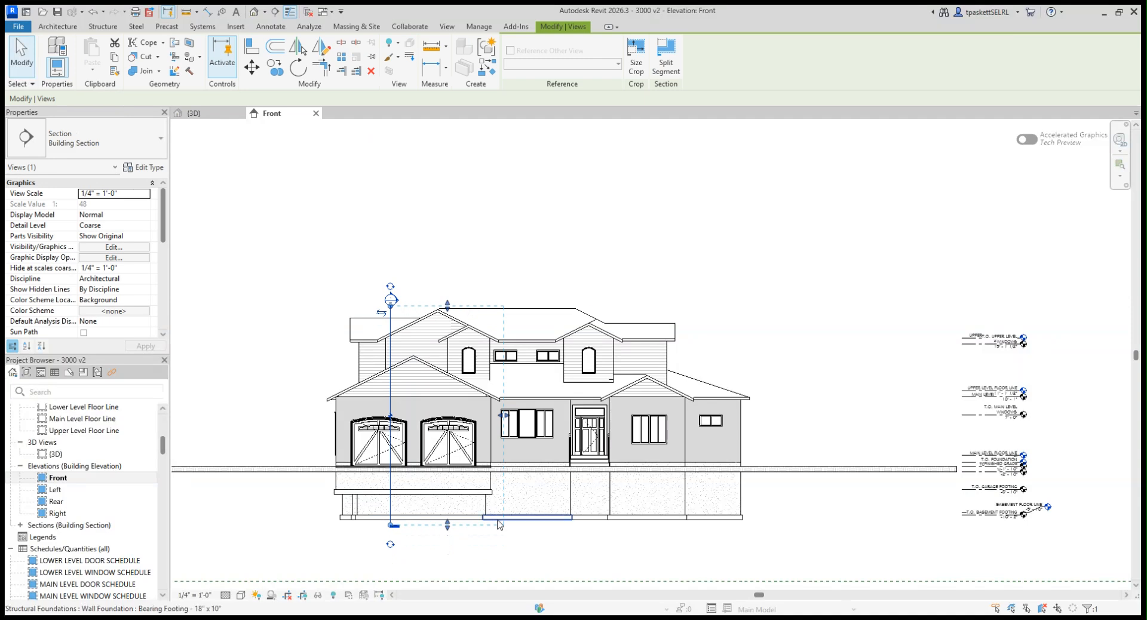
{"action": "left_click", "coordinate": [300, 340]}
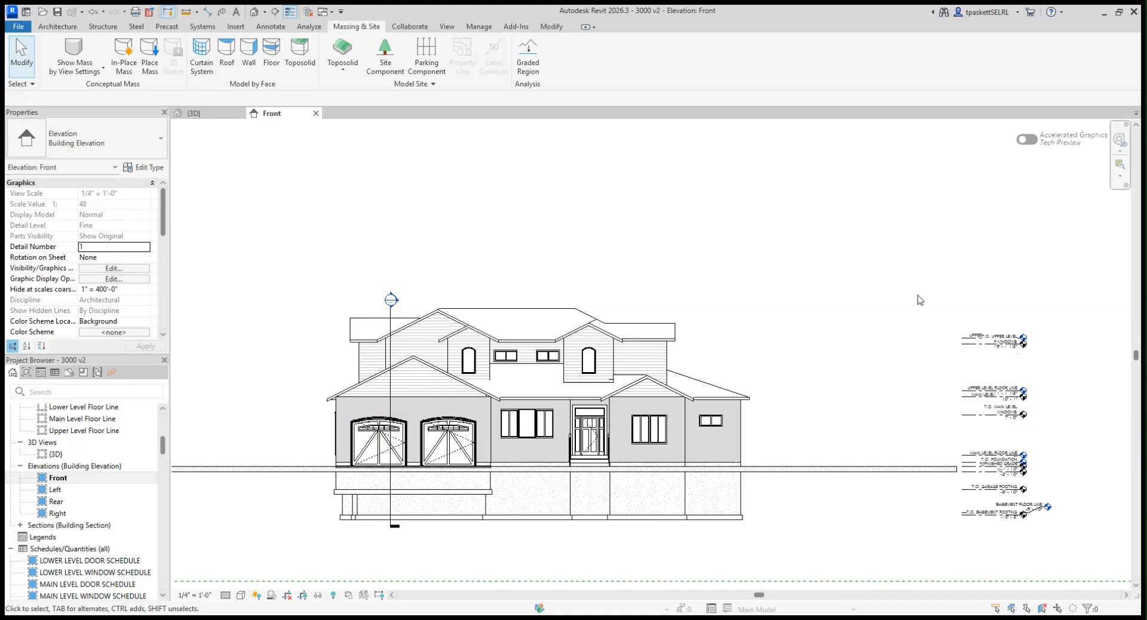
Move all the level lines 36' - 6" horizontally toward the house so they start just beyond the roof eave
{"action": "left_click_drag", "start_coordinate": [921, 294], "coordinate": [1071, 545]}
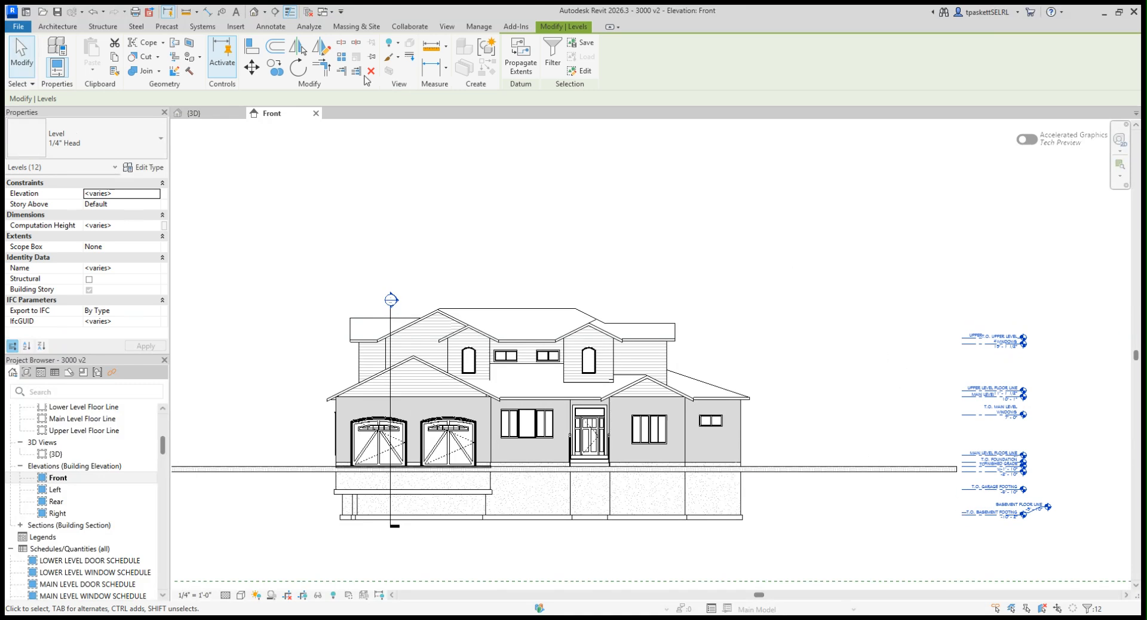
{"action": "left_click", "coordinate": [253, 69]}
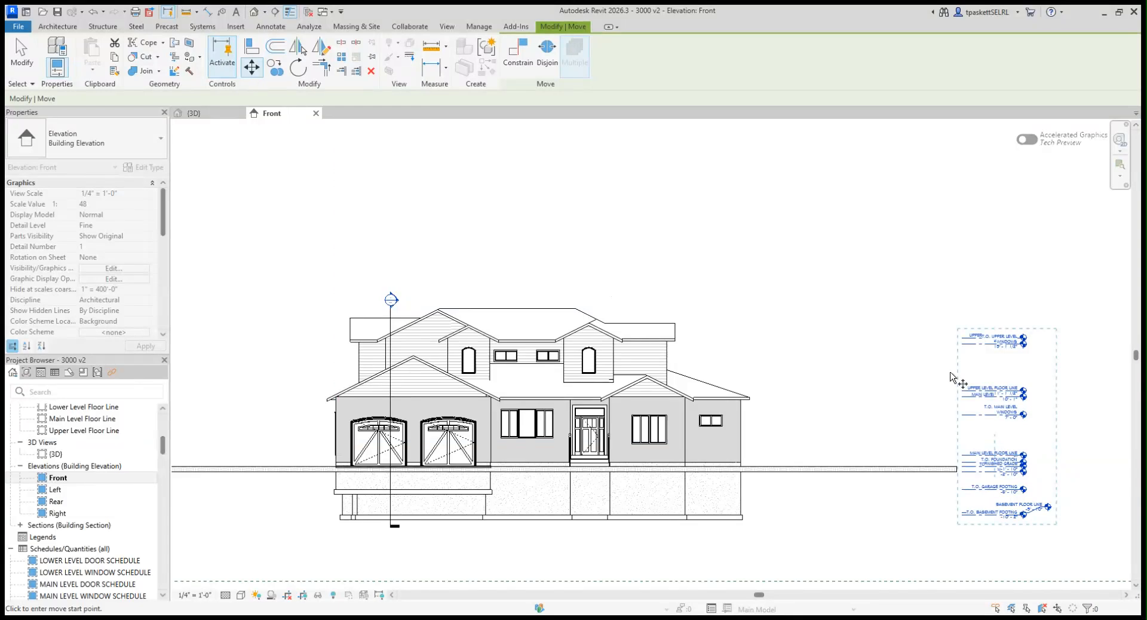
{"action": "left_click", "coordinate": [961, 342]}
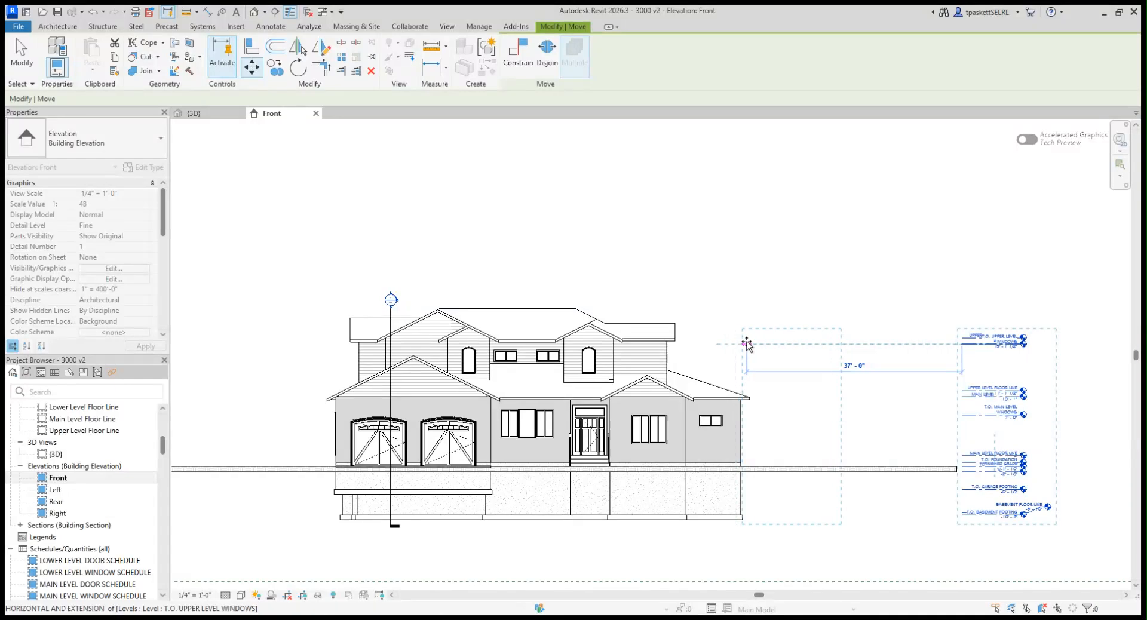
{"action": "left_click", "coordinate": [750, 344]}
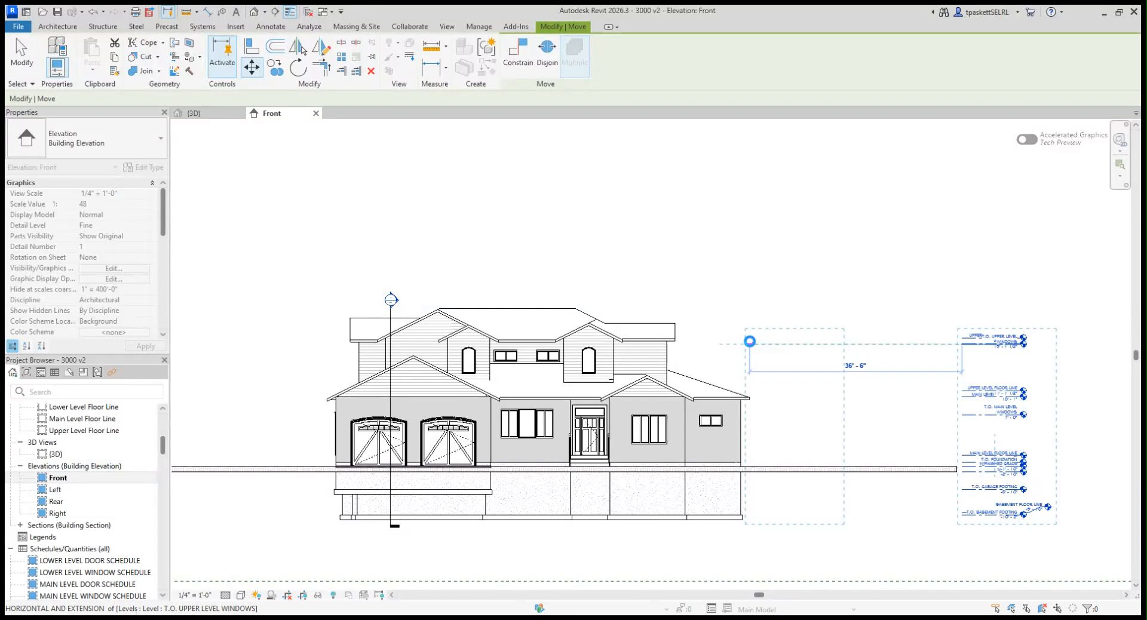
{"action": "left_click", "coordinate": [749, 342]}
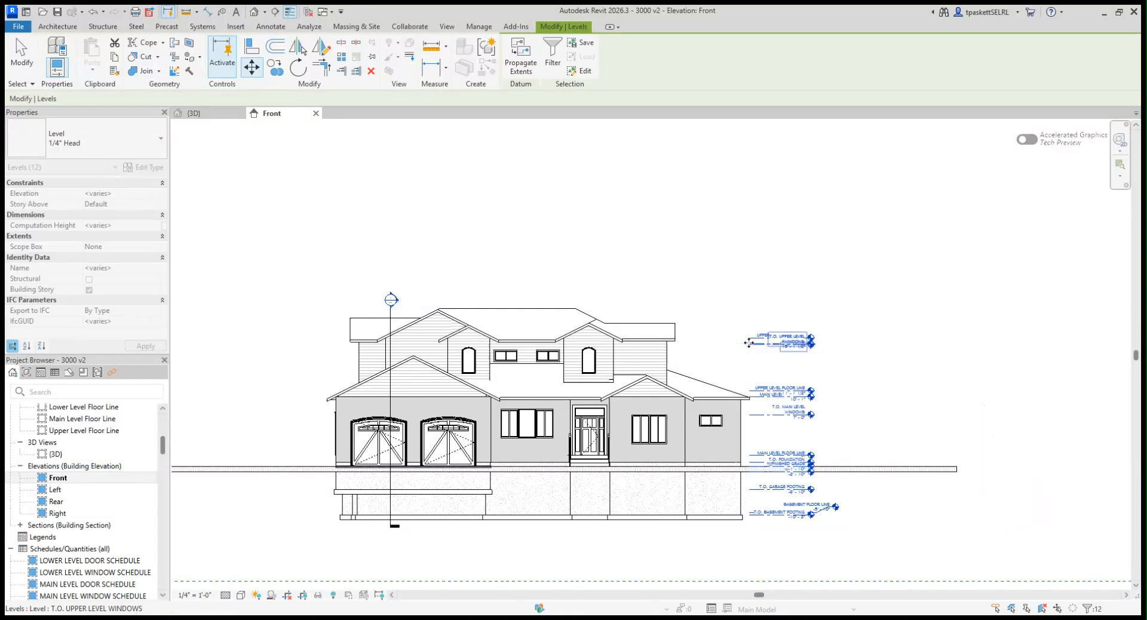
{"action": "left_click", "coordinate": [764, 281]}
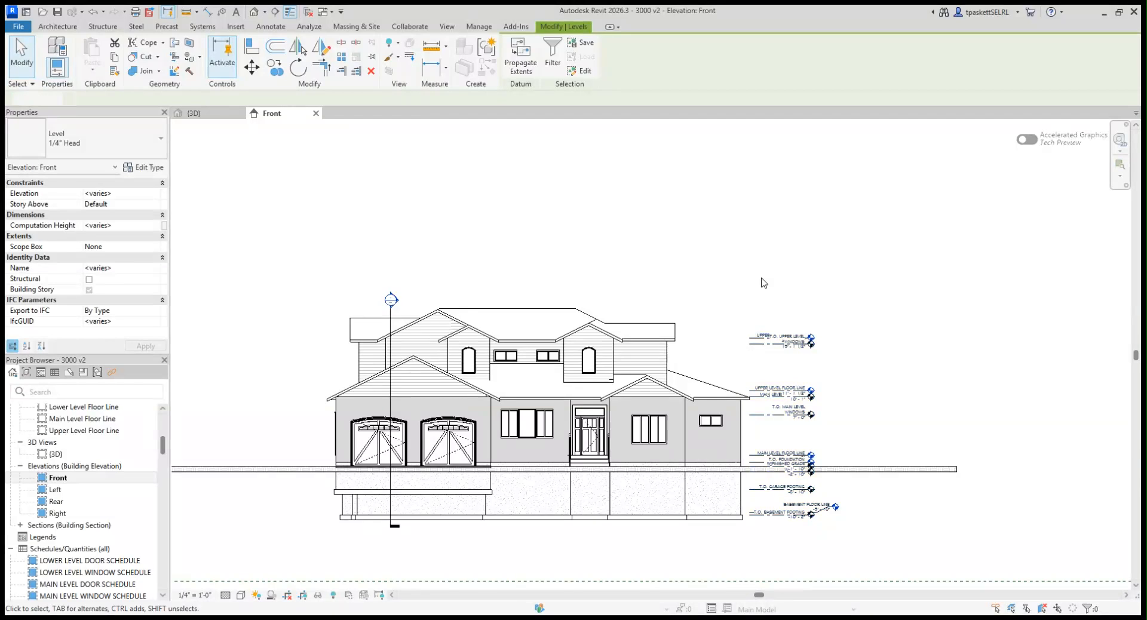
Extend the BASEMENT FLOOR LINE level across the full front of the house to just past the garage-end wall
{"action": "scroll", "coordinate": [749, 531], "scroll_direction": "up", "scroll_amount": 3}
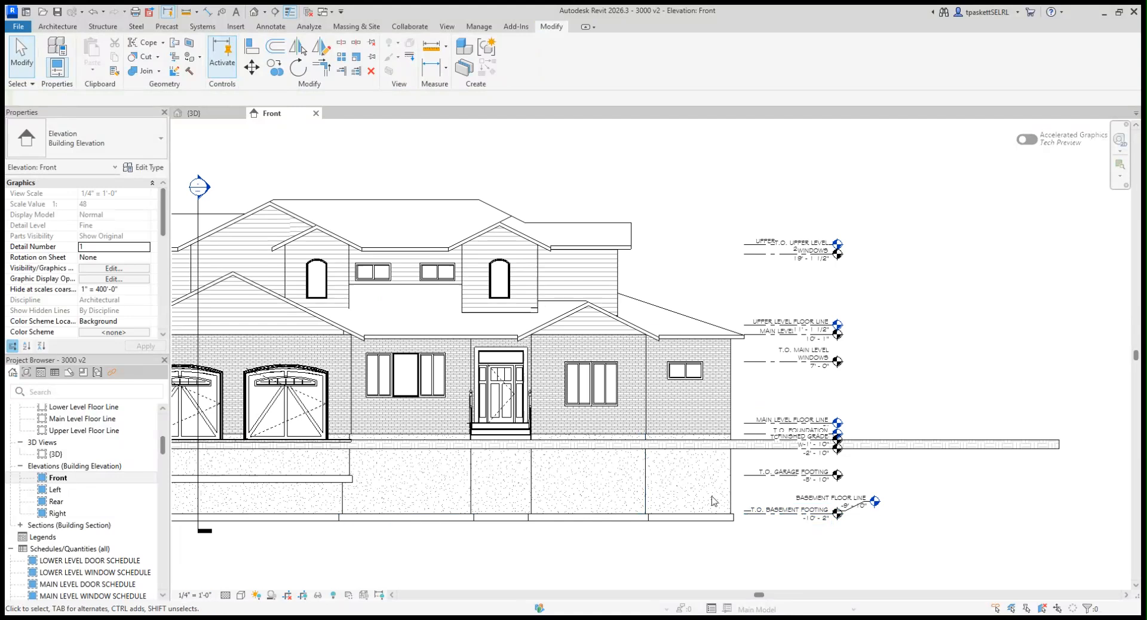
{"action": "middle_click_drag", "start_coordinate": [811, 519], "coordinate": [844, 480]}
{"action": "scroll", "coordinate": [844, 480], "scroll_direction": "up", "scroll_amount": 2}
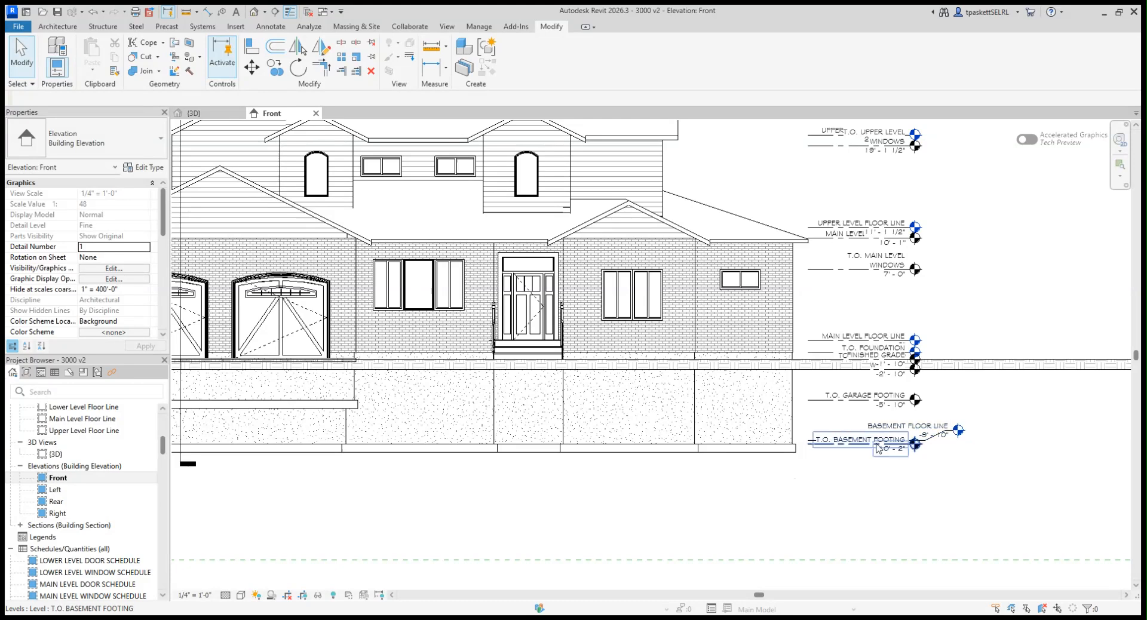
{"action": "scroll", "coordinate": [876, 436], "scroll_direction": "up", "scroll_amount": 3}
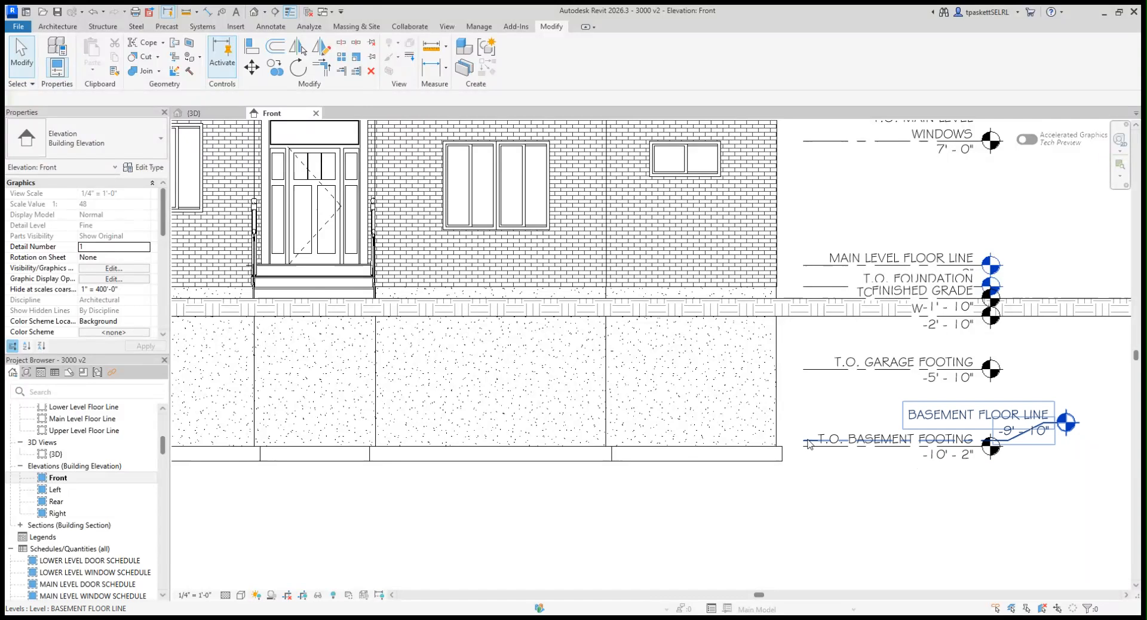
{"action": "left_click", "coordinate": [809, 443]}
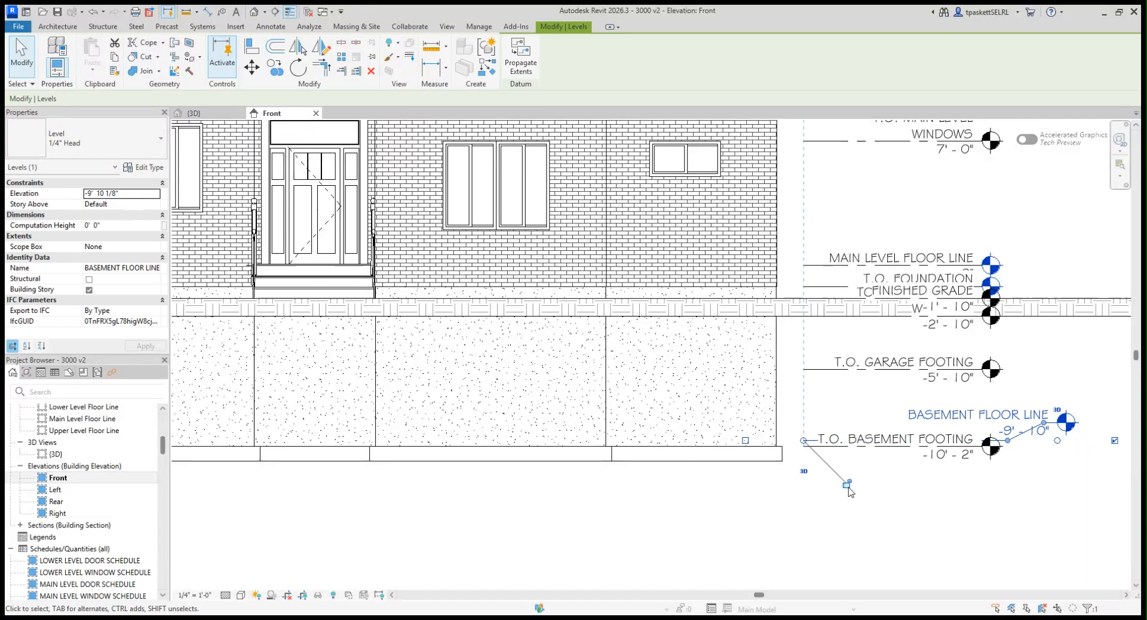
{"action": "left_click_drag", "start_coordinate": [805, 445], "coordinate": [687, 440]}
{"action": "left_click_drag", "start_coordinate": [615, 432], "coordinate": [238, 432]}
{"action": "scroll", "coordinate": [325, 499], "scroll_direction": "down", "scroll_amount": 2}
{"action": "middle_click_drag", "start_coordinate": [354, 519], "coordinate": [834, 477]}
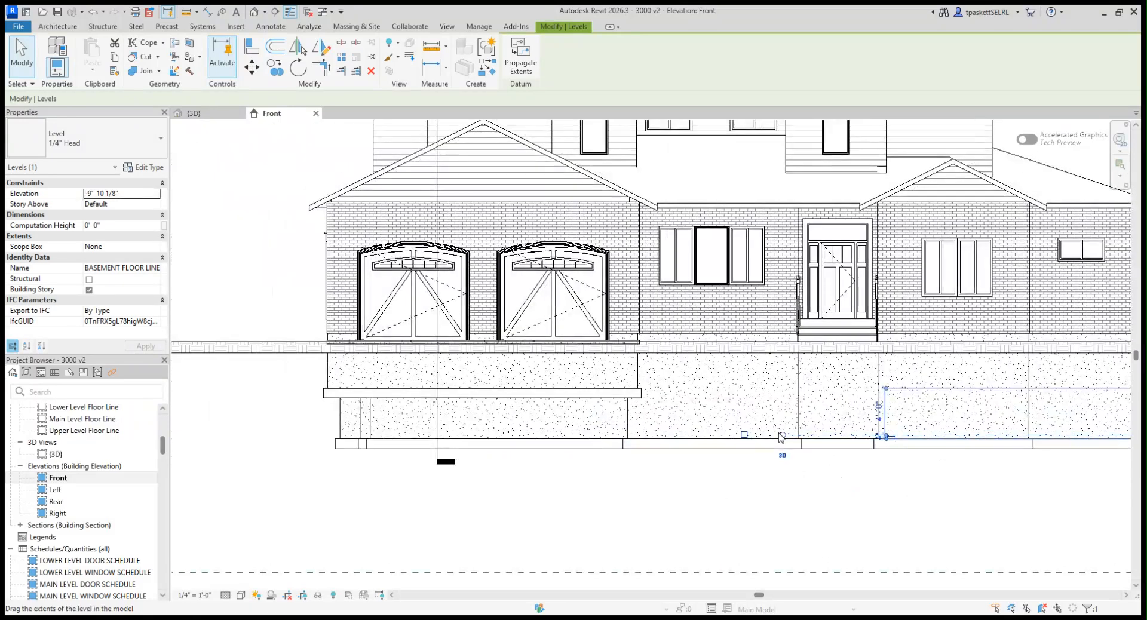
{"action": "left_click_drag", "start_coordinate": [784, 439], "coordinate": [306, 434]}
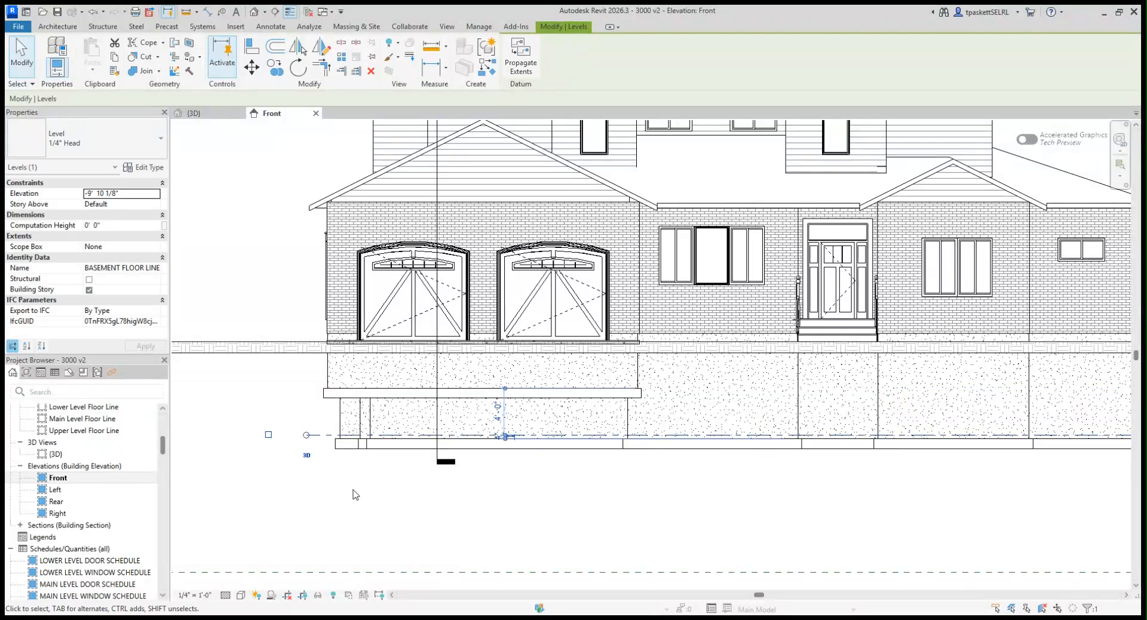
{"action": "left_click", "coordinate": [366, 483]}
Extend the MAIN LEVEL FLOOR LINE and UPPER LEVEL FLOOR LINE levels across the house, aligned with the basement floor line's garage-side end
{"action": "scroll", "coordinate": [631, 502], "scroll_direction": "down", "scroll_amount": 3}
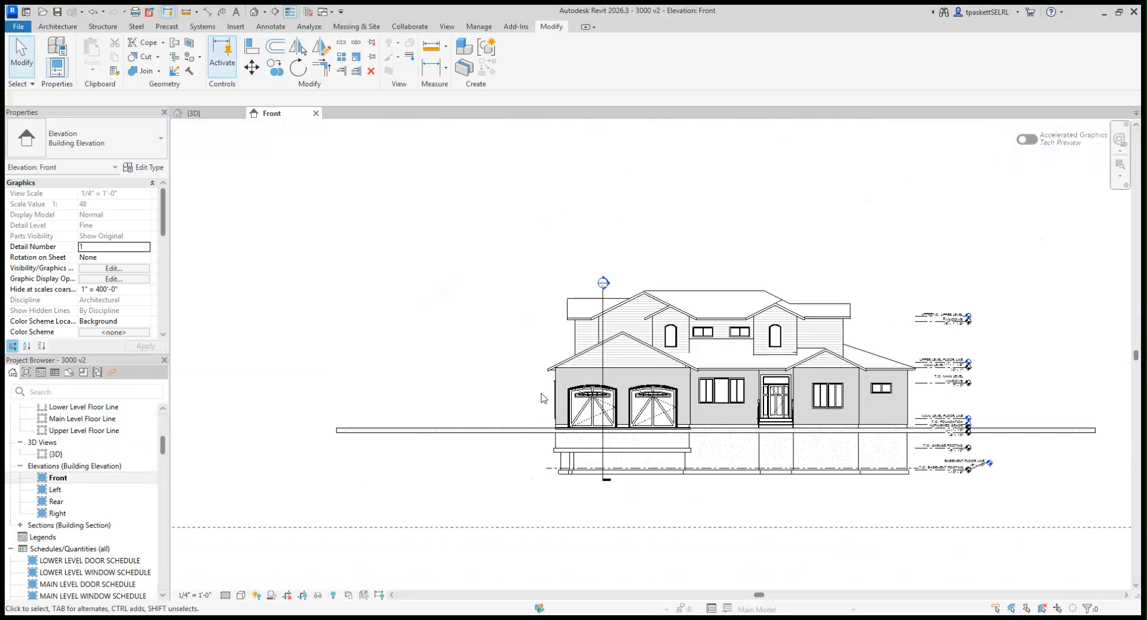
{"action": "scroll", "coordinate": [890, 454], "scroll_direction": "up", "scroll_amount": 3}
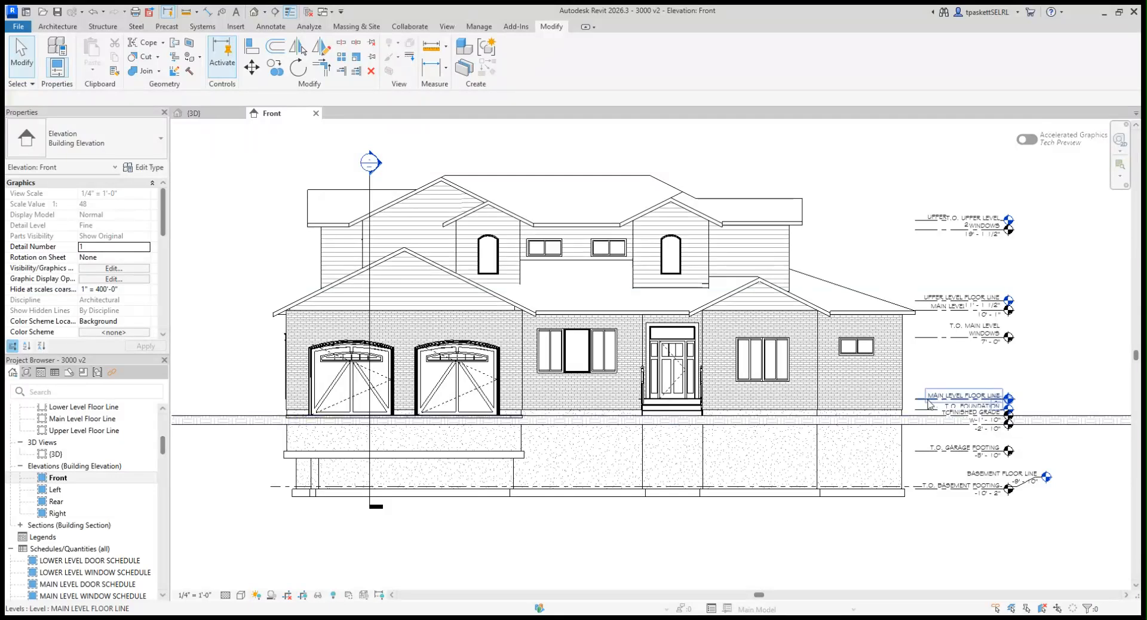
{"action": "left_click", "coordinate": [920, 406]}
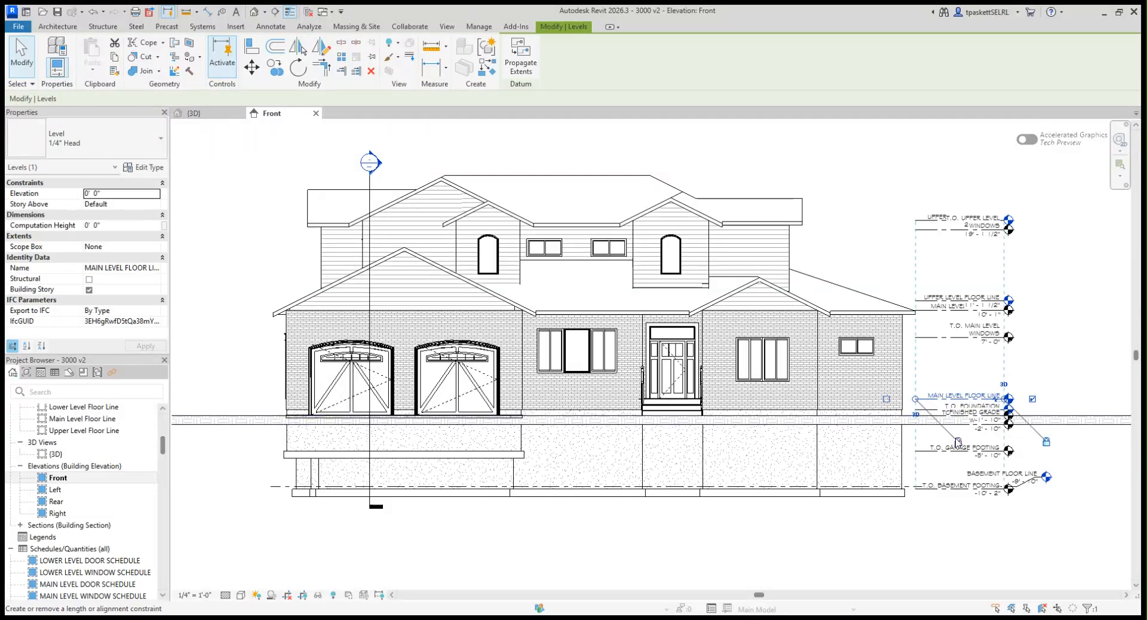
{"action": "left_click_drag", "start_coordinate": [916, 404], "coordinate": [270, 399]}
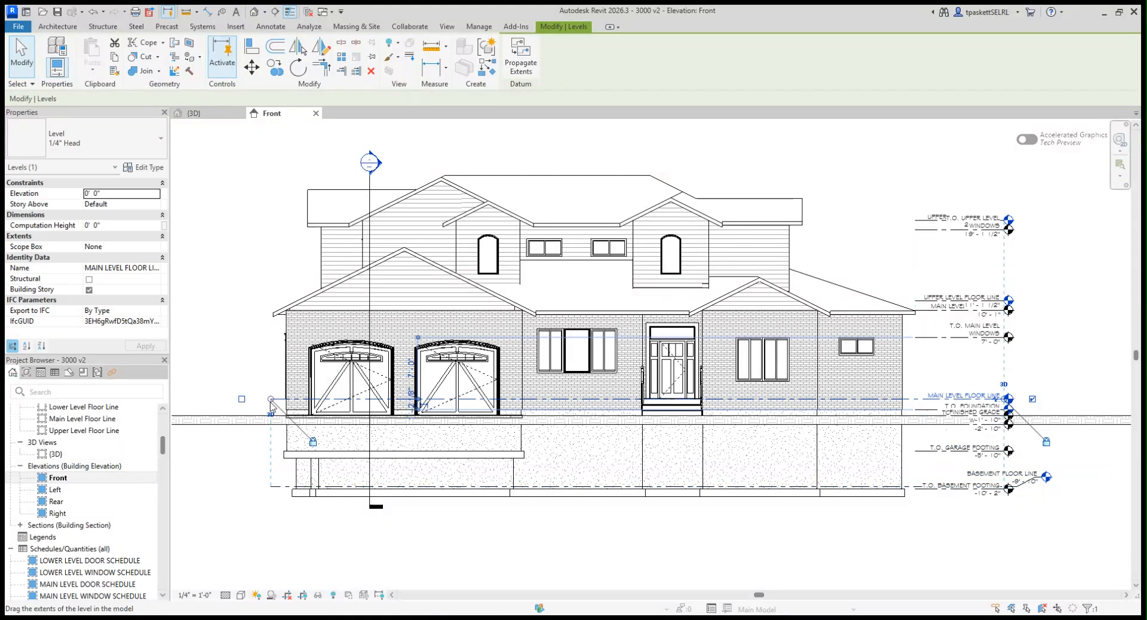
{"action": "left_click", "coordinate": [651, 561]}
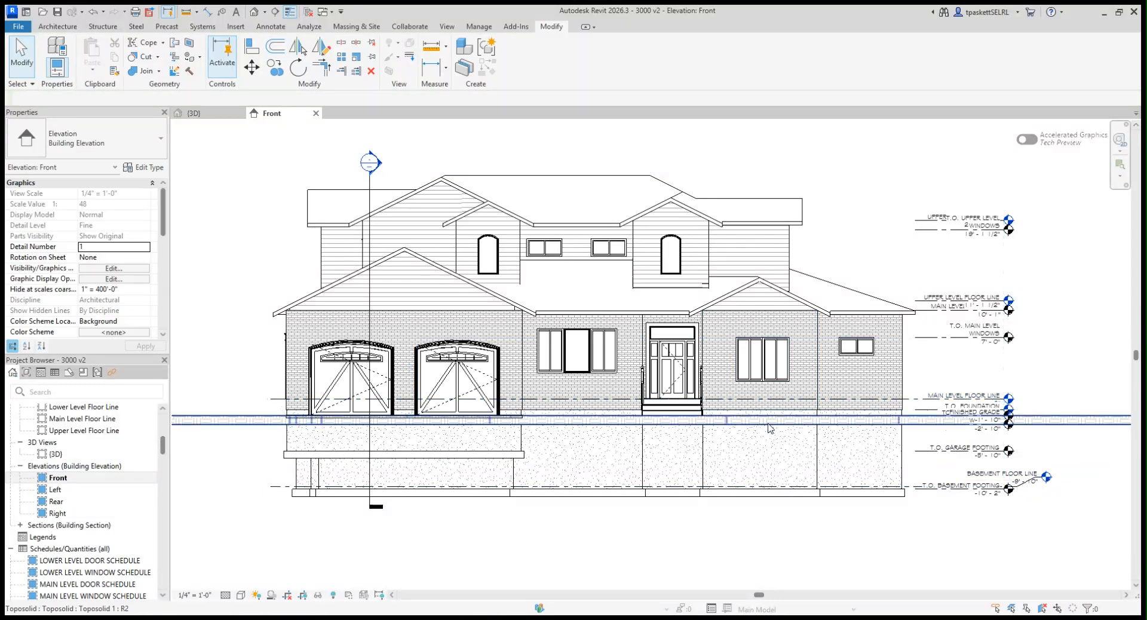
{"action": "left_click", "coordinate": [921, 305]}
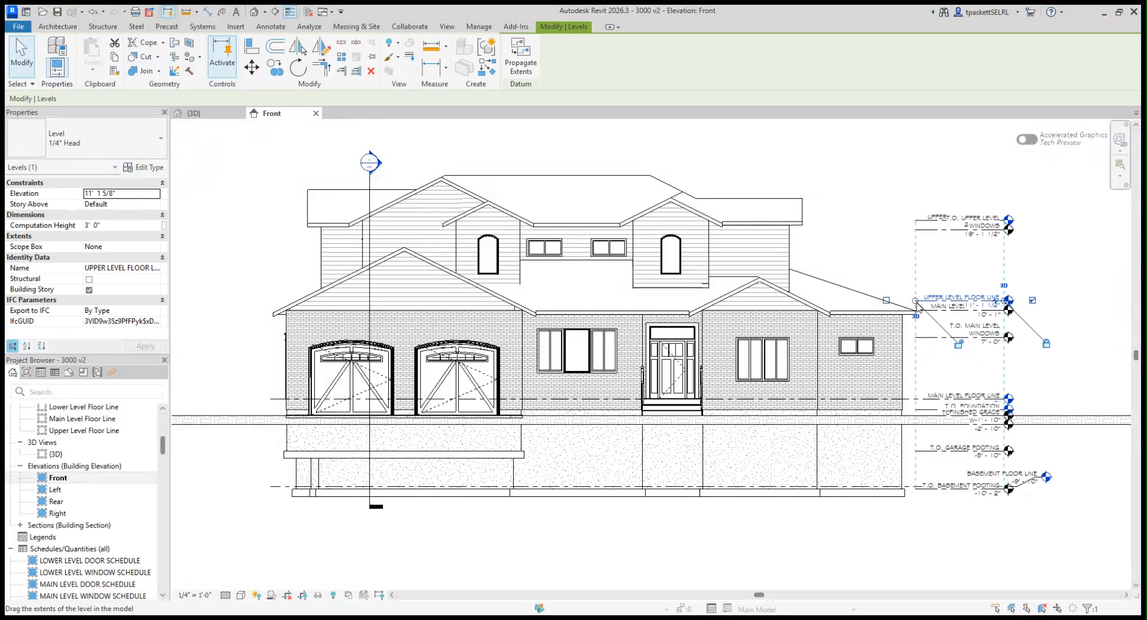
{"action": "left_click_drag", "start_coordinate": [910, 307], "coordinate": [267, 300]}
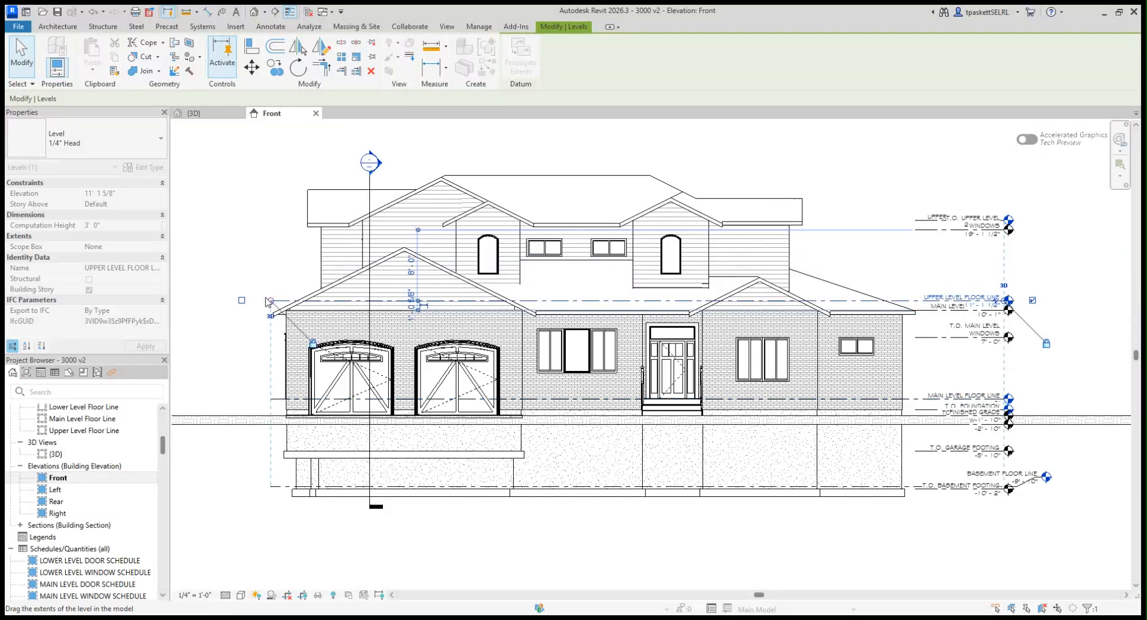
{"action": "left_click", "coordinate": [1027, 299]}
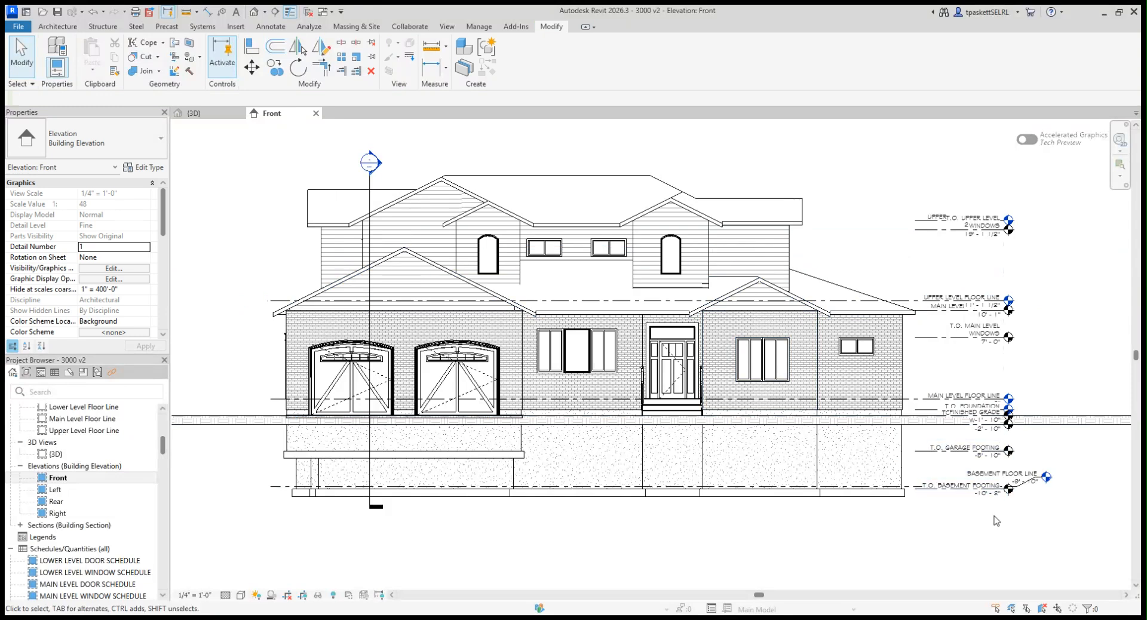
Add an elbow to the T.O. BASEMENT FOOTING level, lowering its head and squaring the jog near the start of the line
{"action": "scroll", "coordinate": [1039, 517], "scroll_direction": "up", "scroll_amount": 3}
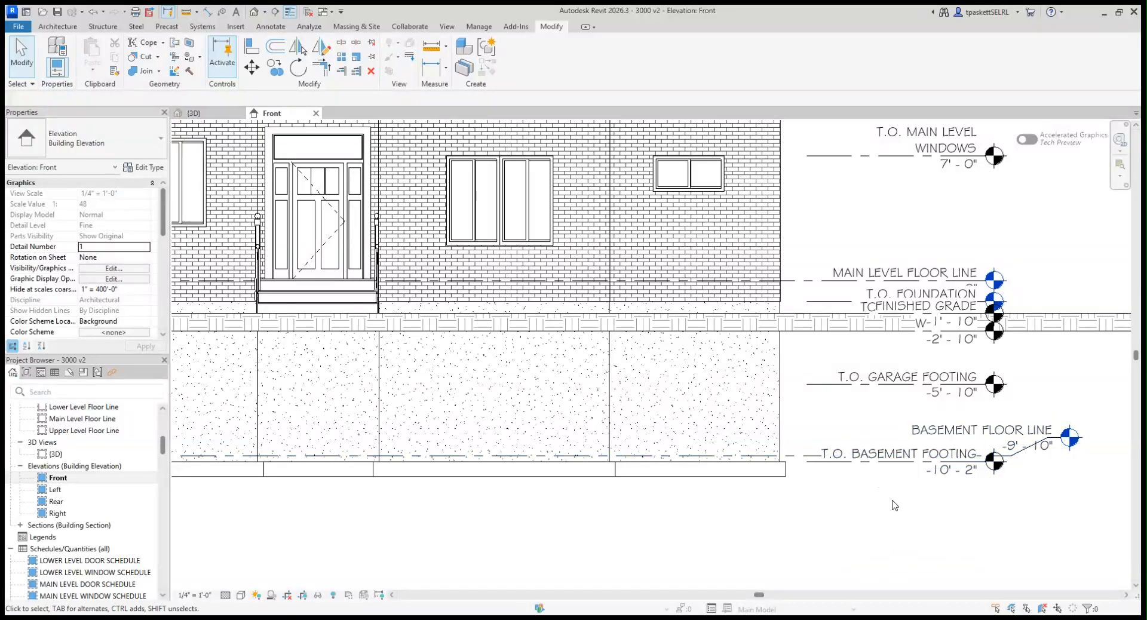
{"action": "middle_click_drag", "start_coordinate": [801, 520], "coordinate": [637, 479]}
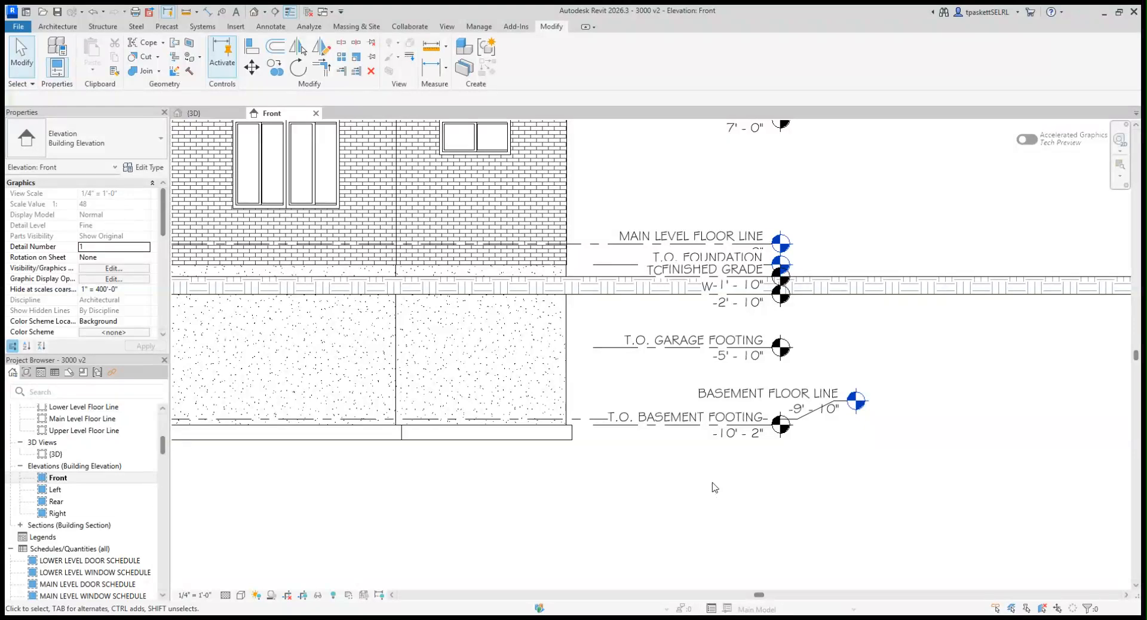
{"action": "left_click", "coordinate": [614, 429]}
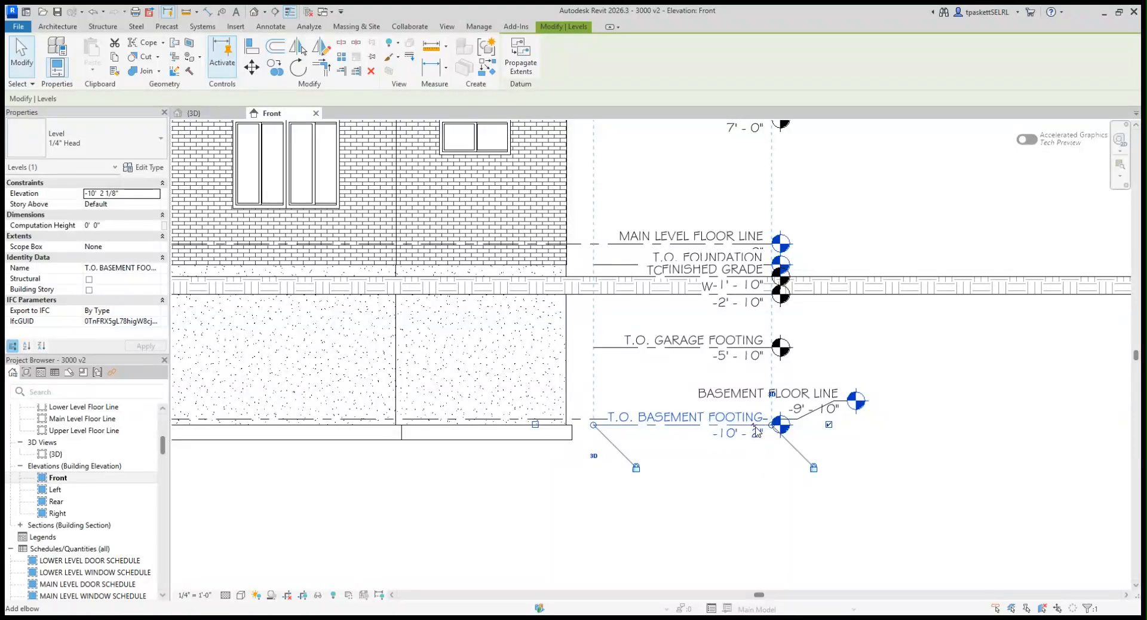
{"action": "left_click_drag", "start_coordinate": [755, 429], "coordinate": [754, 446]}
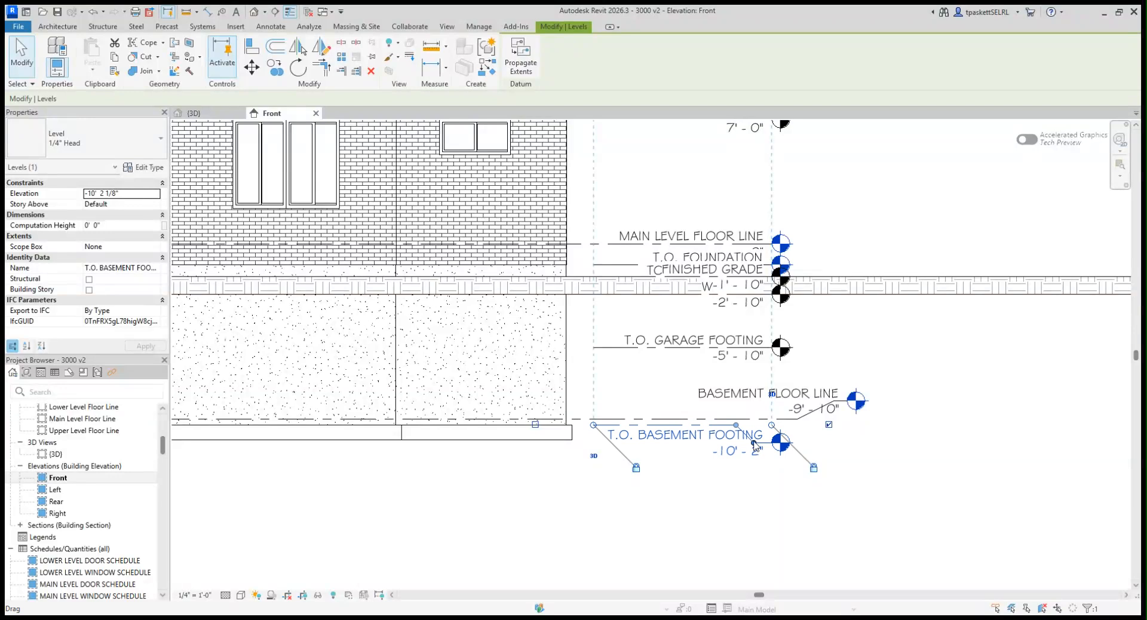
{"action": "left_click_drag", "start_coordinate": [754, 443], "coordinate": [785, 462]}
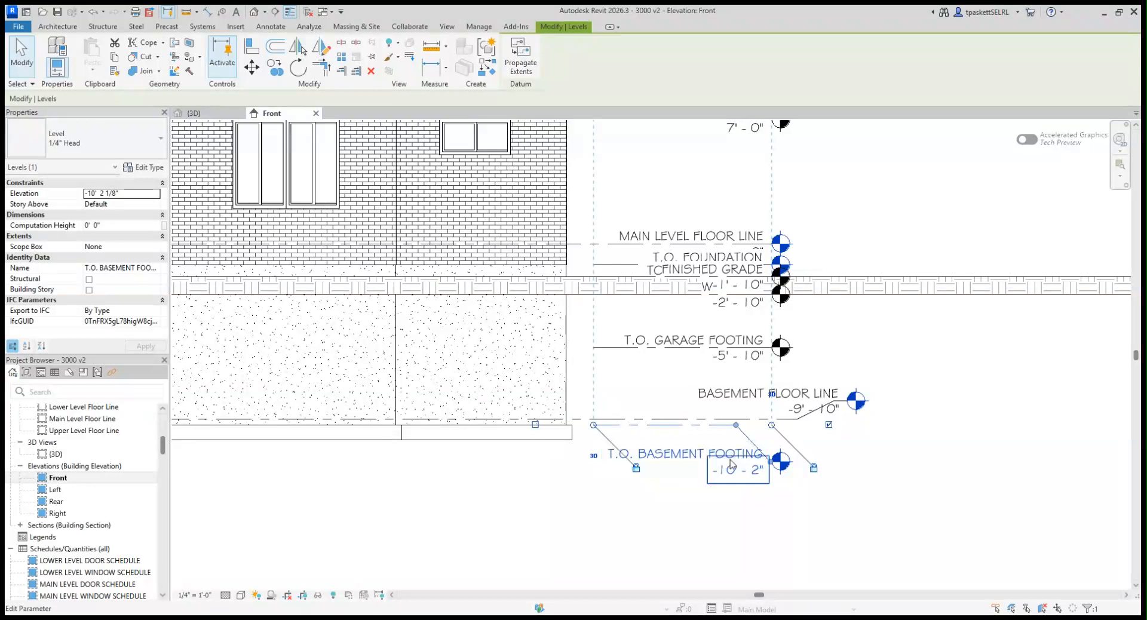
{"action": "left_click_drag", "start_coordinate": [770, 461], "coordinate": [612, 461]}
{"action": "left_click_drag", "start_coordinate": [735, 425], "coordinate": [606, 426]}
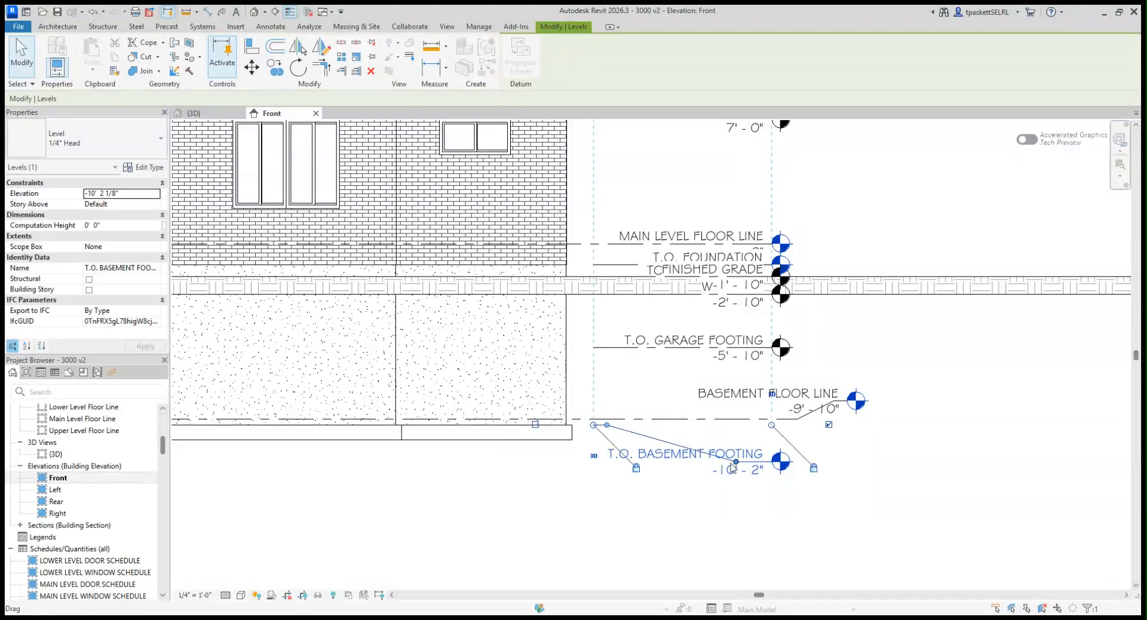
{"action": "left_click_drag", "start_coordinate": [740, 467], "coordinate": [606, 466]}
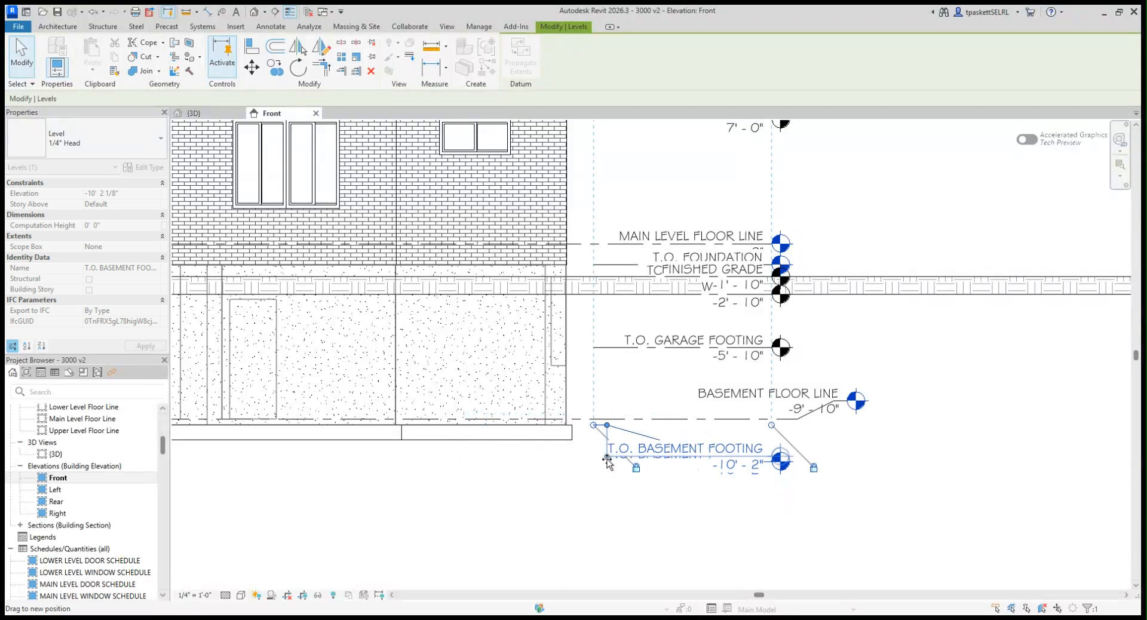
{"action": "left_click", "coordinate": [634, 511]}
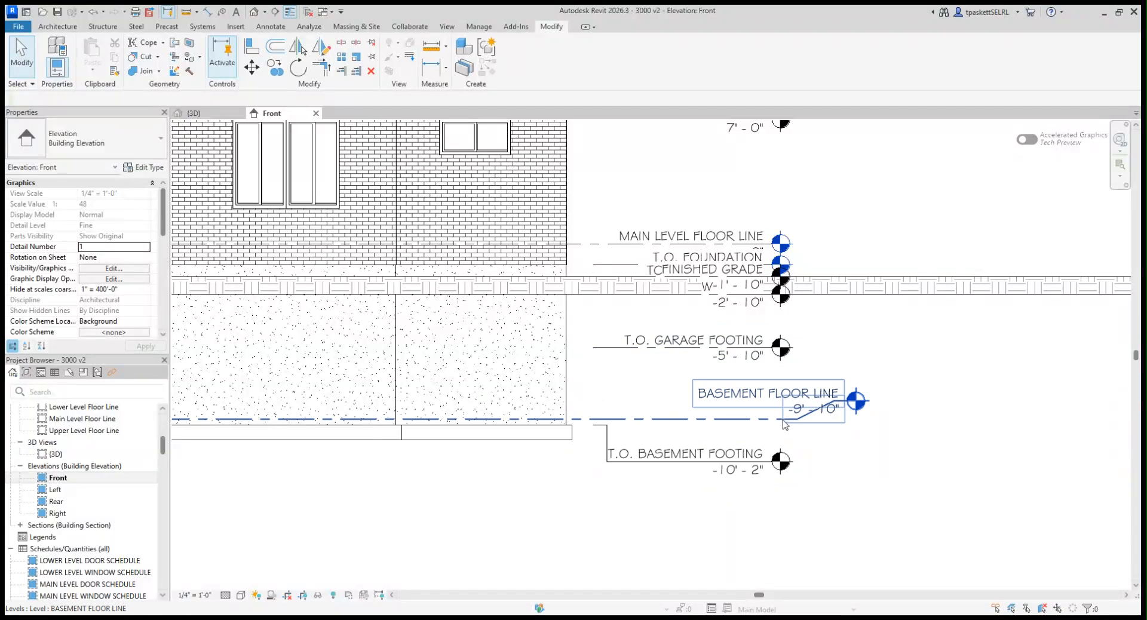
Reshape the BASEMENT FLOOR LINE level's elbow into a vertical jog between the house and its label
{"action": "left_click", "coordinate": [738, 422]}
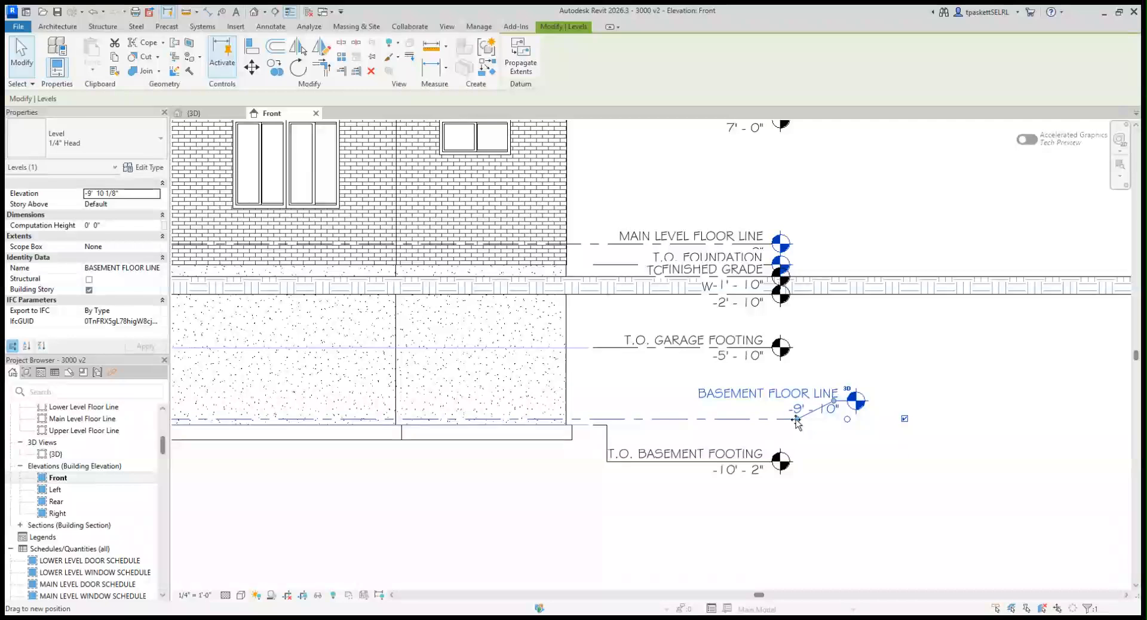
{"action": "left_click_drag", "start_coordinate": [662, 421], "coordinate": [646, 421]}
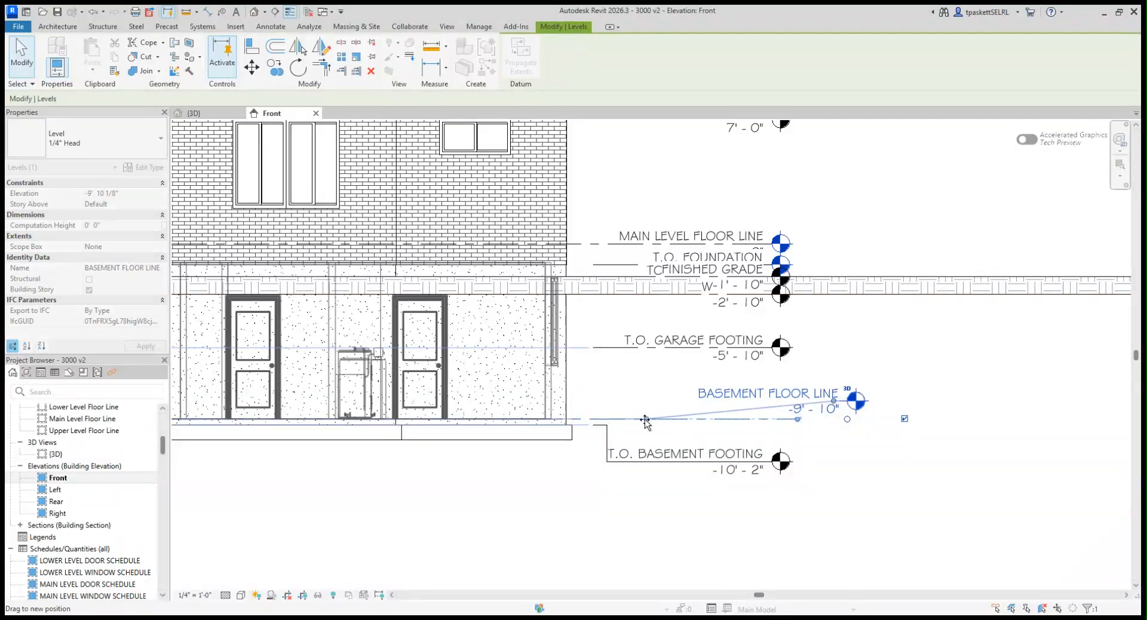
{"action": "left_click_drag", "start_coordinate": [834, 401], "coordinate": [647, 400]}
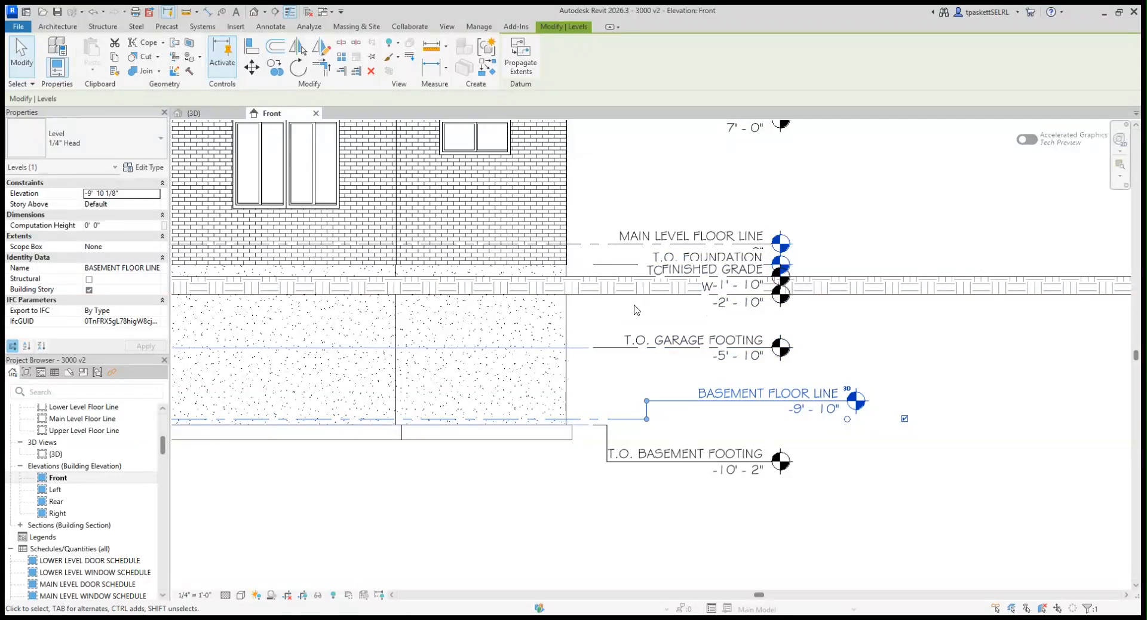
Add an elbow to the TOP OF BASEMENT WINDOWS level, lowering its head and moving both bend points toward the house
{"action": "scroll", "coordinate": [637, 311], "scroll_direction": "up", "scroll_amount": 2}
{"action": "mouse_move", "coordinate": [640, 314]}
{"action": "middle_mouse_down"}
{"action": "mouse_move", "coordinate": [693, 352]}
{"action": "mouse_move", "coordinate": [694, 415]}
{"action": "middle_mouse_up"}
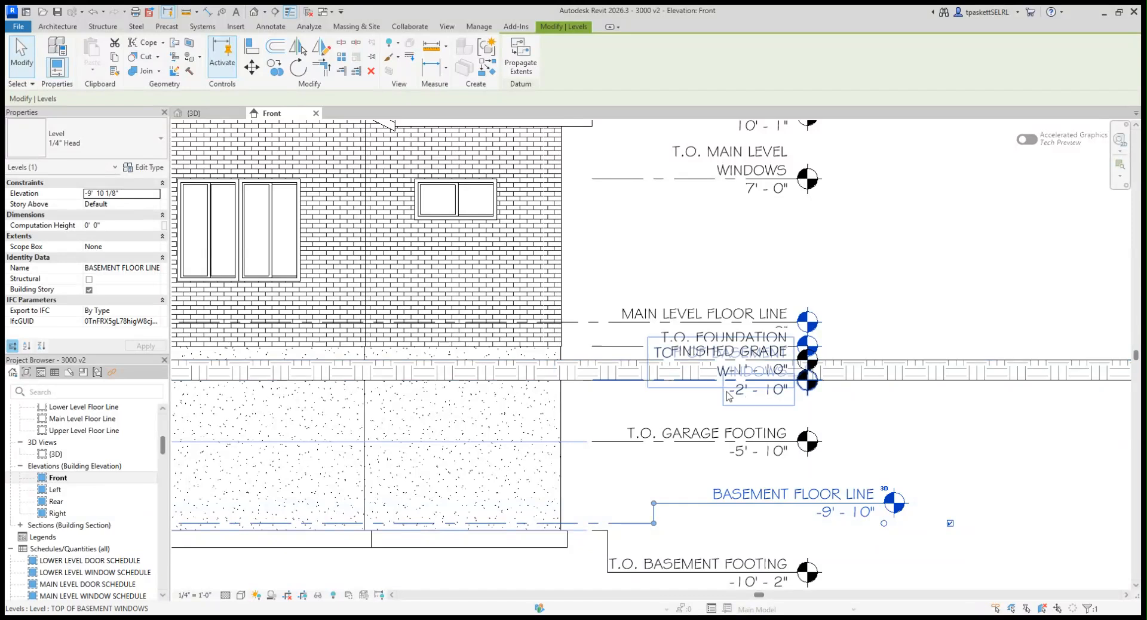
{"action": "left_click", "coordinate": [777, 389]}
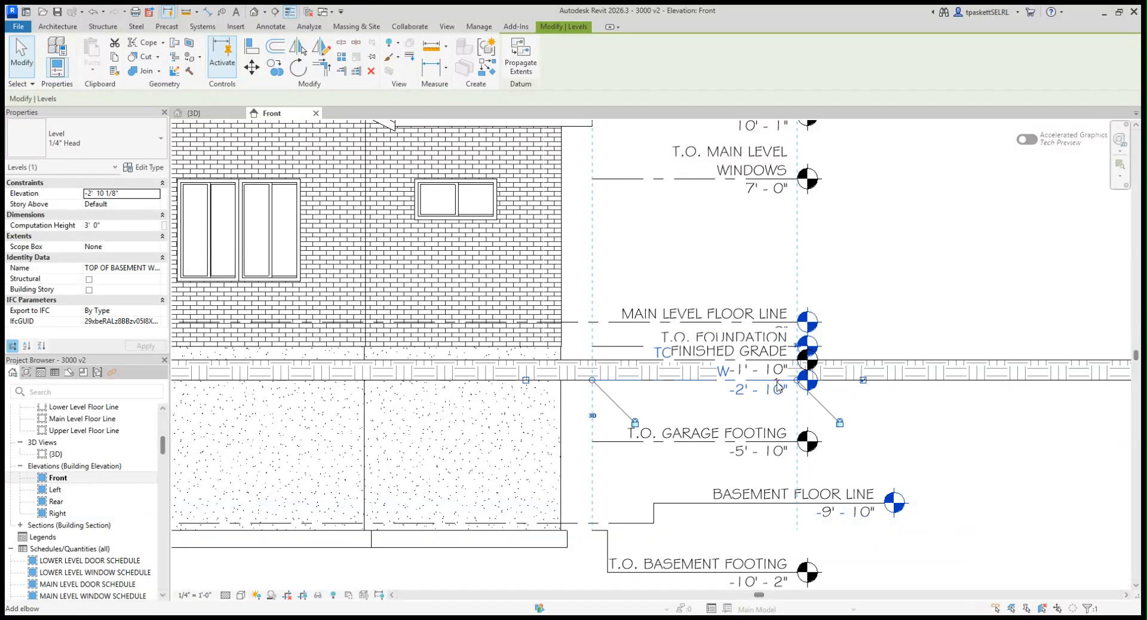
{"action": "left_click", "coordinate": [776, 382]}
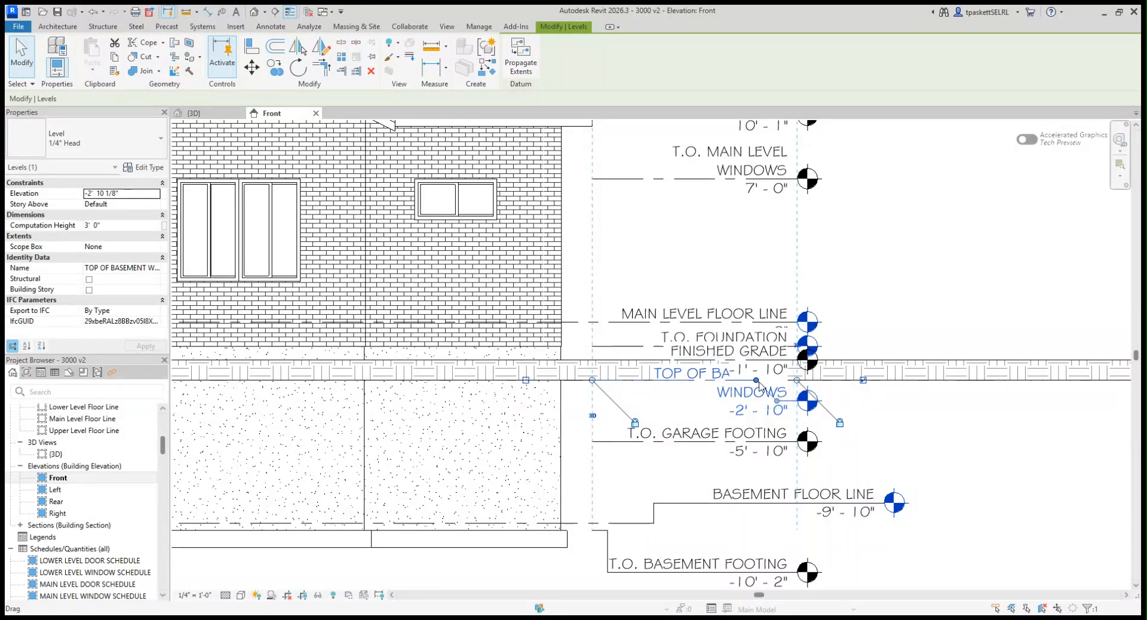
{"action": "left_click_drag", "start_coordinate": [756, 380], "coordinate": [622, 381]}
{"action": "left_click", "coordinate": [763, 408]}
{"action": "left_click_drag", "start_coordinate": [777, 400], "coordinate": [646, 401]}
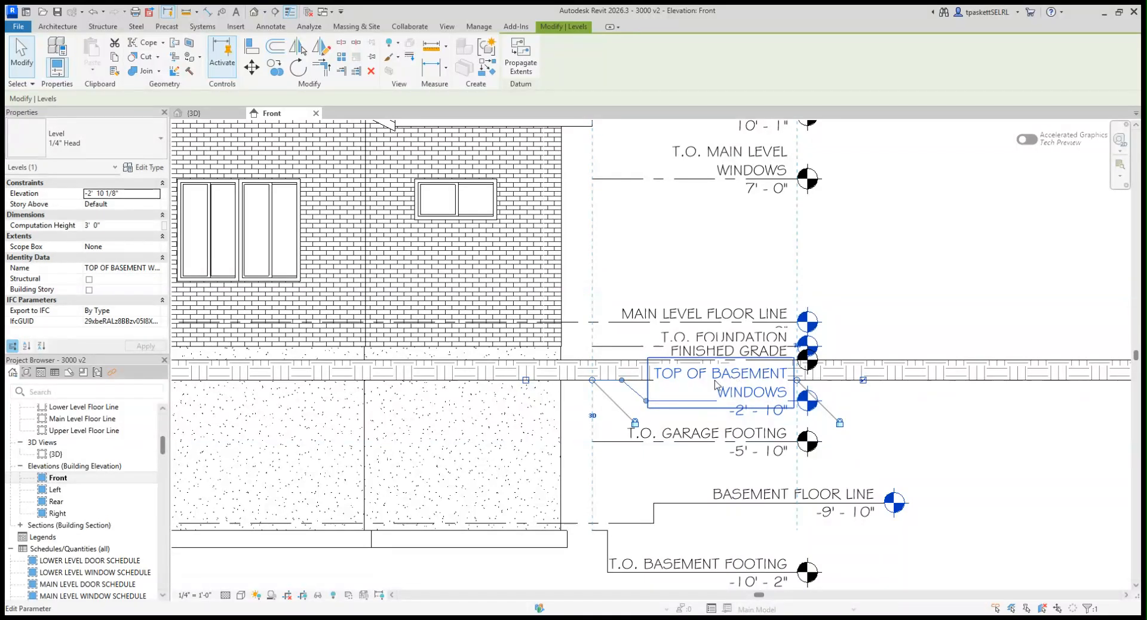
Rename the TOP OF BASEMENT WINDOWS level to "T. O. BASEMENT WINDOWS"
{"action": "left_click", "coordinate": [690, 379]}
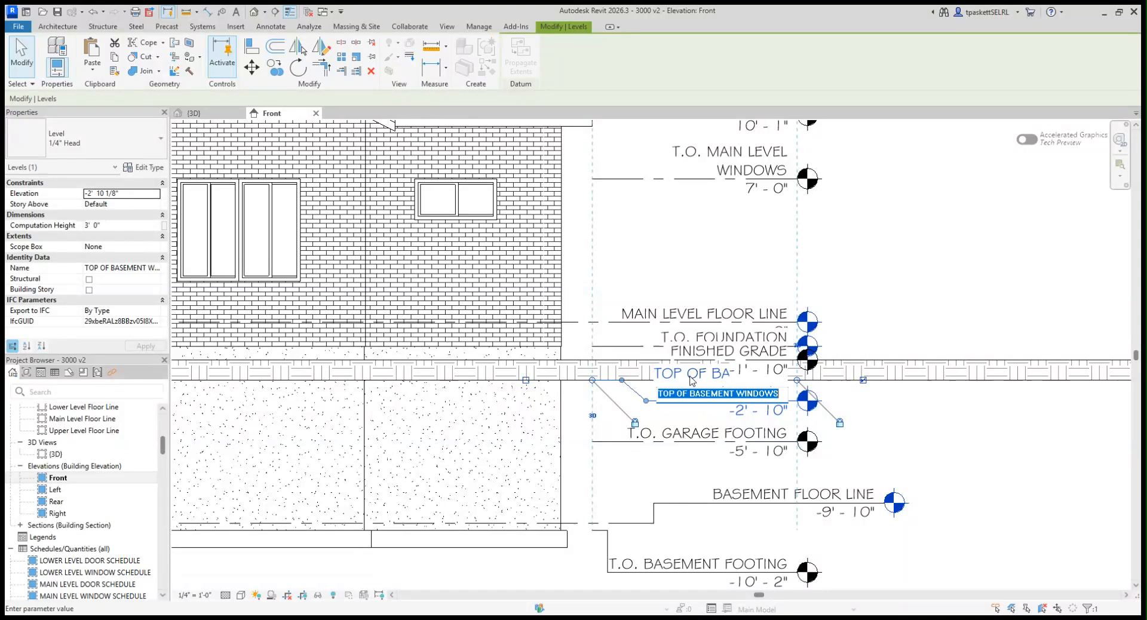
{"action": "left_click", "coordinate": [672, 391]}
{"action": "key", "text": "BackSpace"}
{"action": "key", "text": "BackSpace"}
{"action": "type", "text": ". O"}
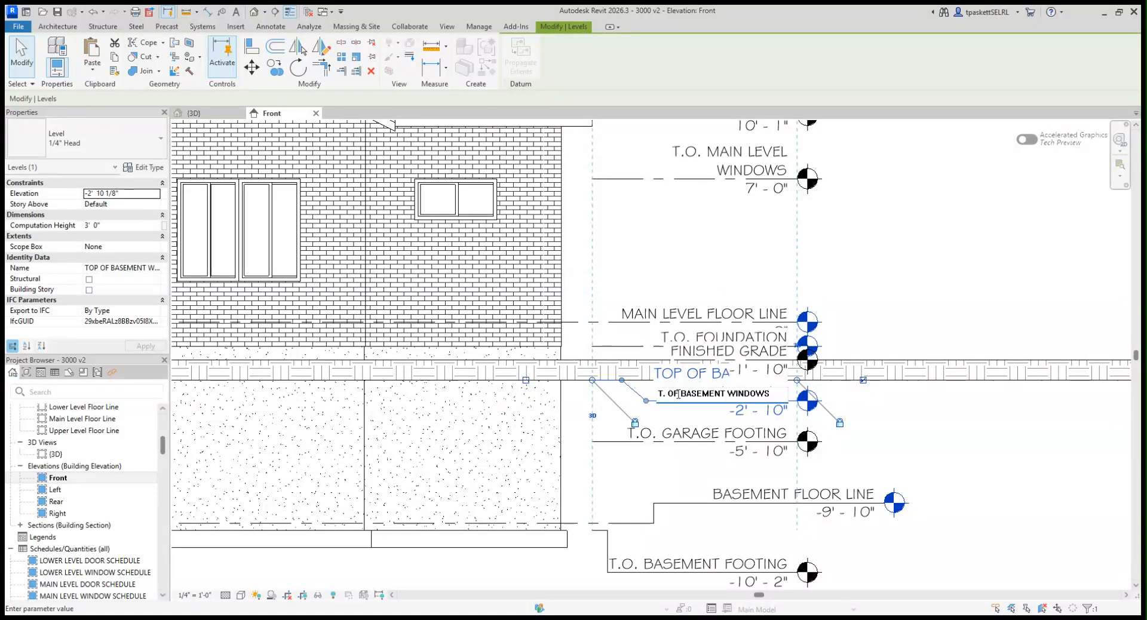
{"action": "type", "text": "."}
{"action": "key", "text": "Return"}
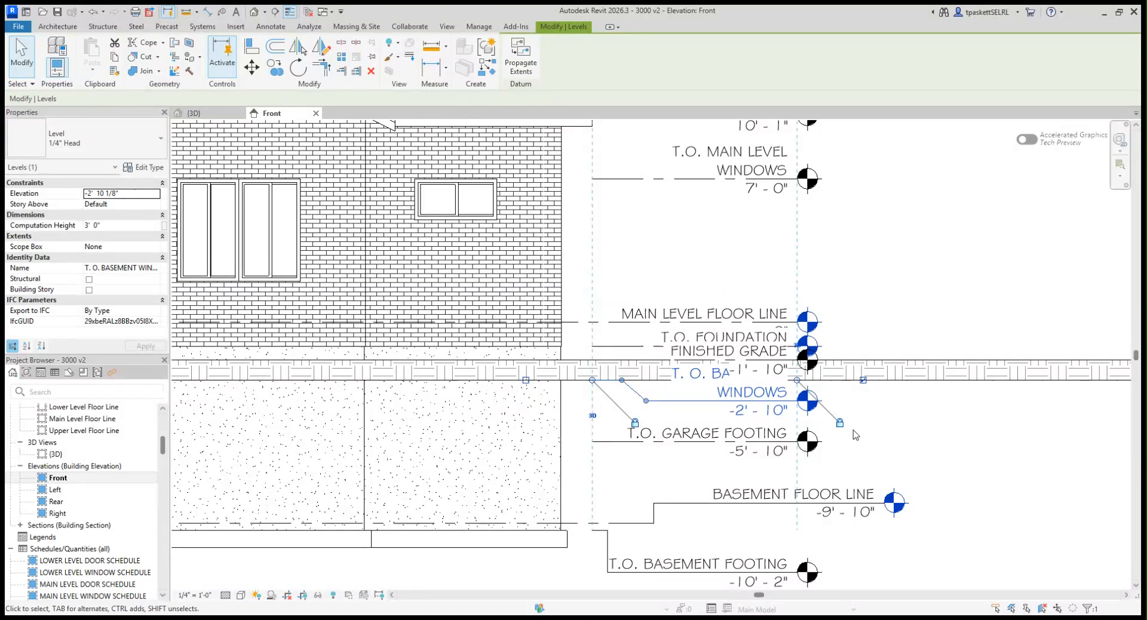
Adjust the bend points of the T. O. BASEMENT WINDOWS level's elbow beside the house
{"action": "left_click", "coordinate": [670, 398]}
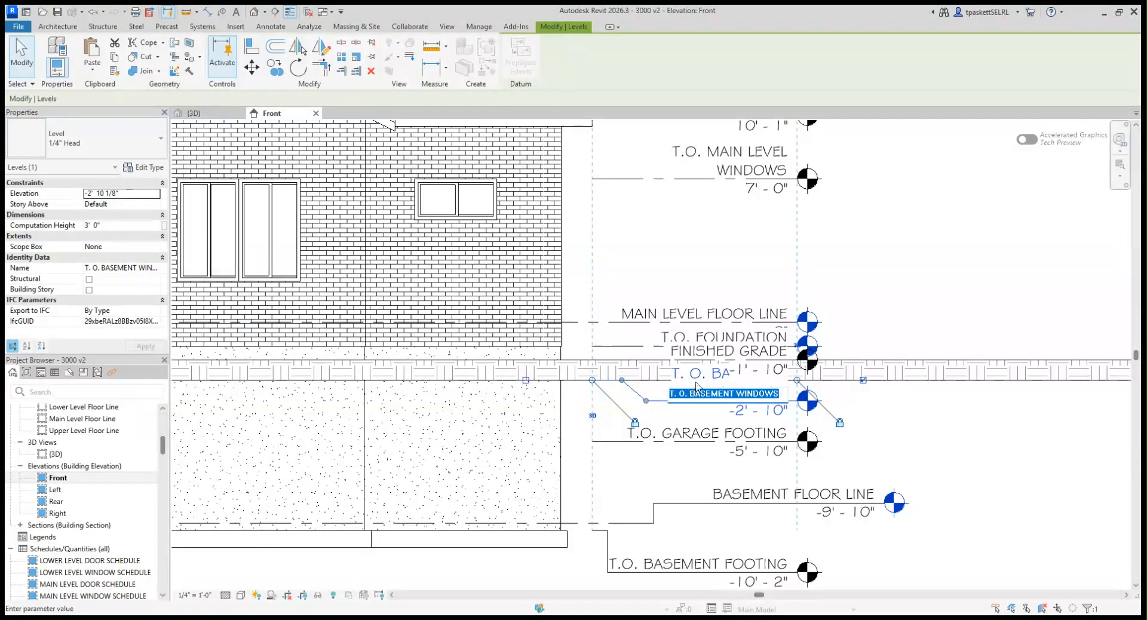
{"action": "left_click", "coordinate": [685, 382]}
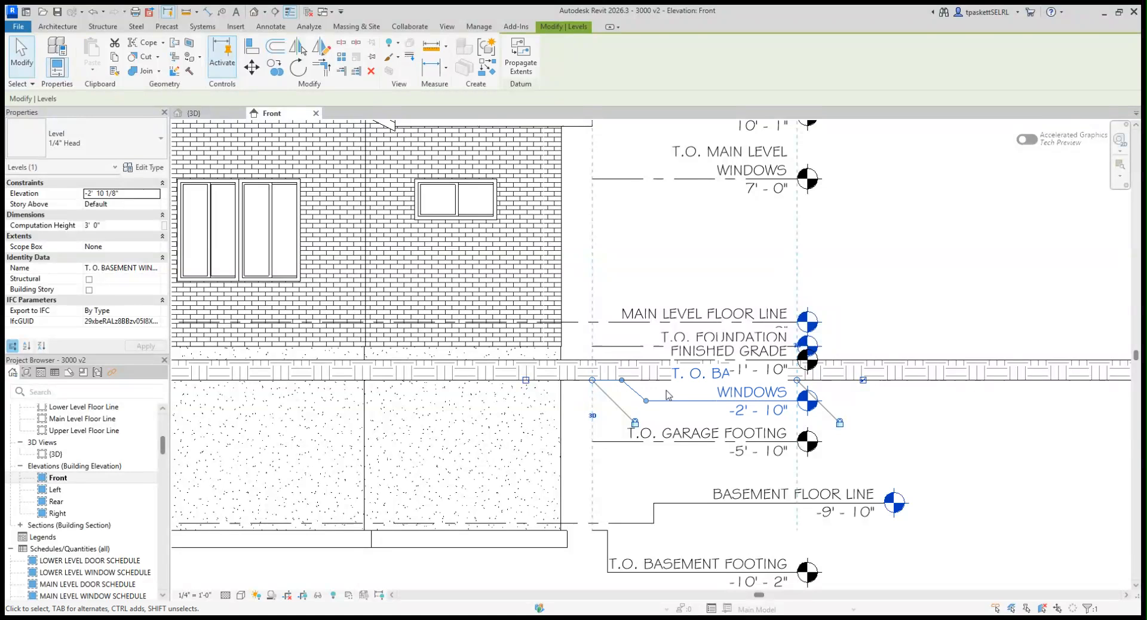
{"action": "left_click_drag", "start_coordinate": [622, 380], "coordinate": [641, 401]}
{"action": "key", "text": "Escape"}
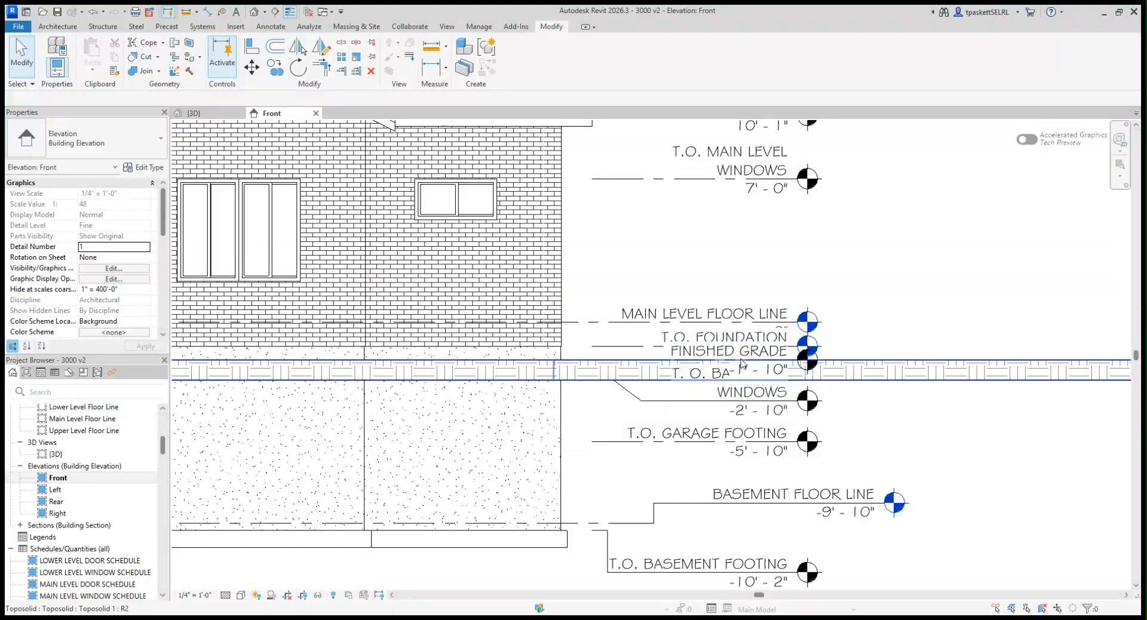
{"action": "left_click", "coordinate": [741, 363]}
{"action": "left_click", "coordinate": [884, 435]}
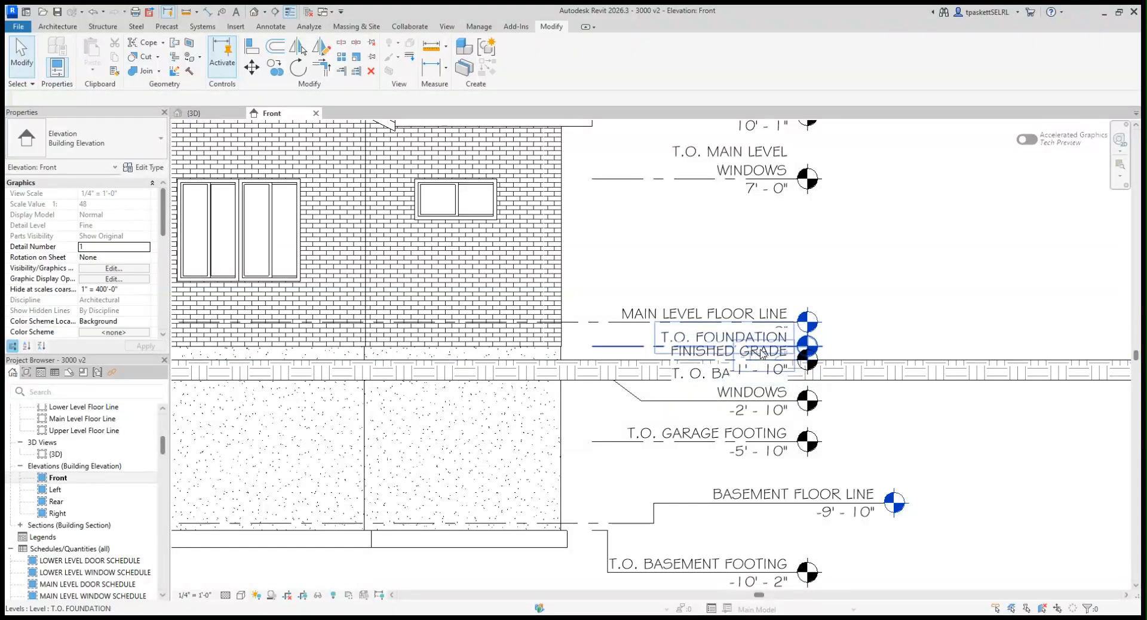
{"action": "left_click", "coordinate": [760, 363]}
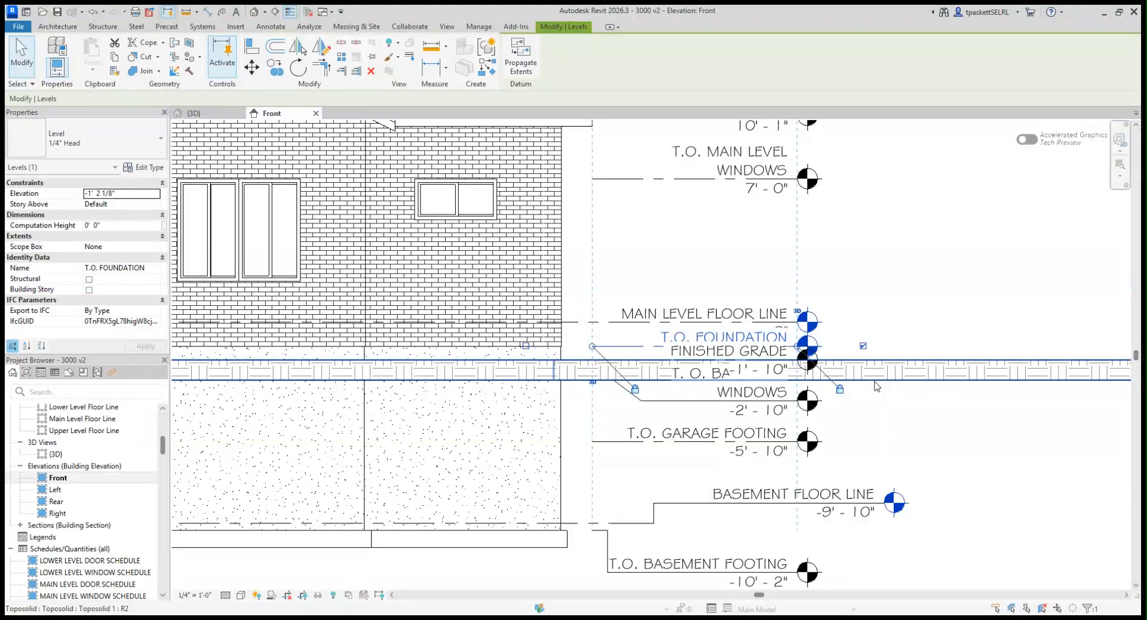
{"action": "left_click", "coordinate": [871, 384]}
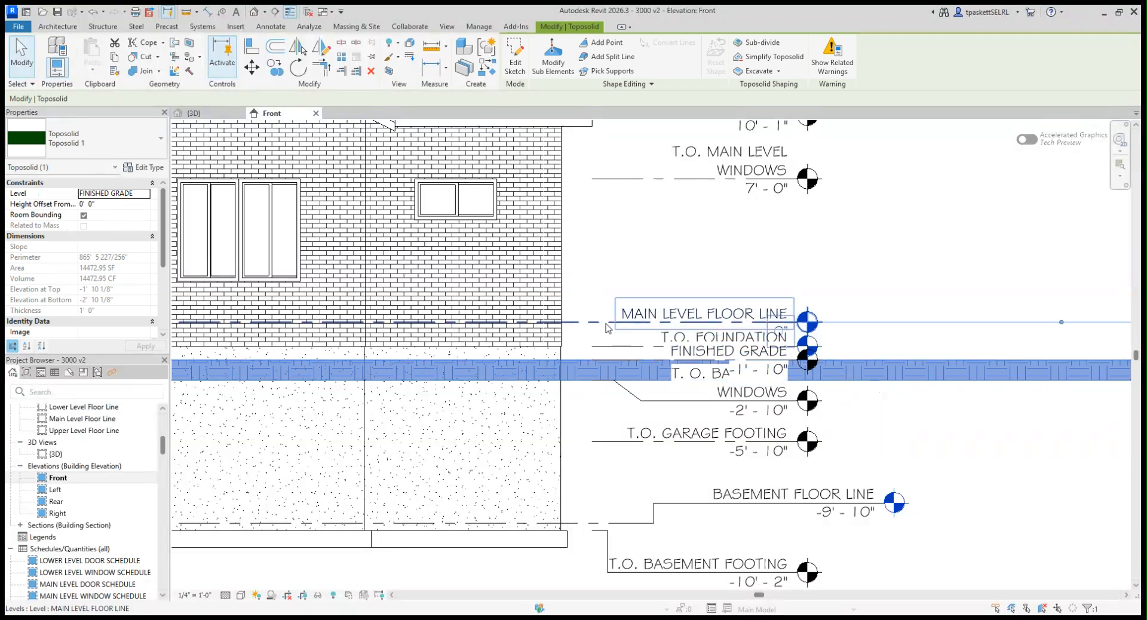
{"action": "left_click", "coordinate": [644, 270]}
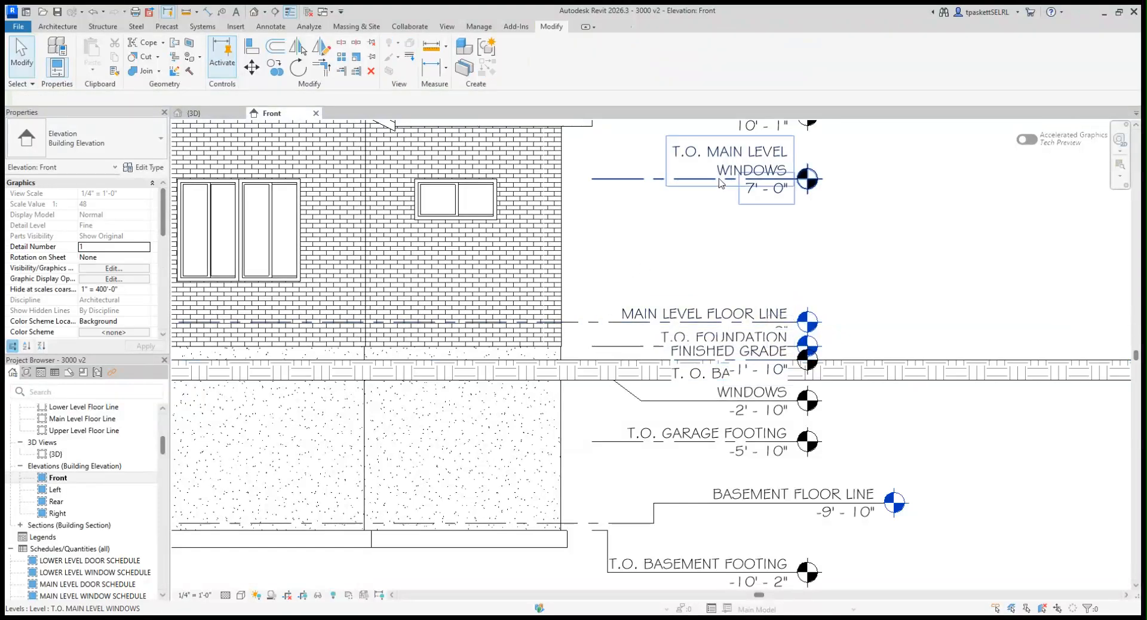
Open the name of the T.O. MAIN LEVEL WINDOWS level for editing and leave it as it is
{"action": "left_click", "coordinate": [671, 160]}
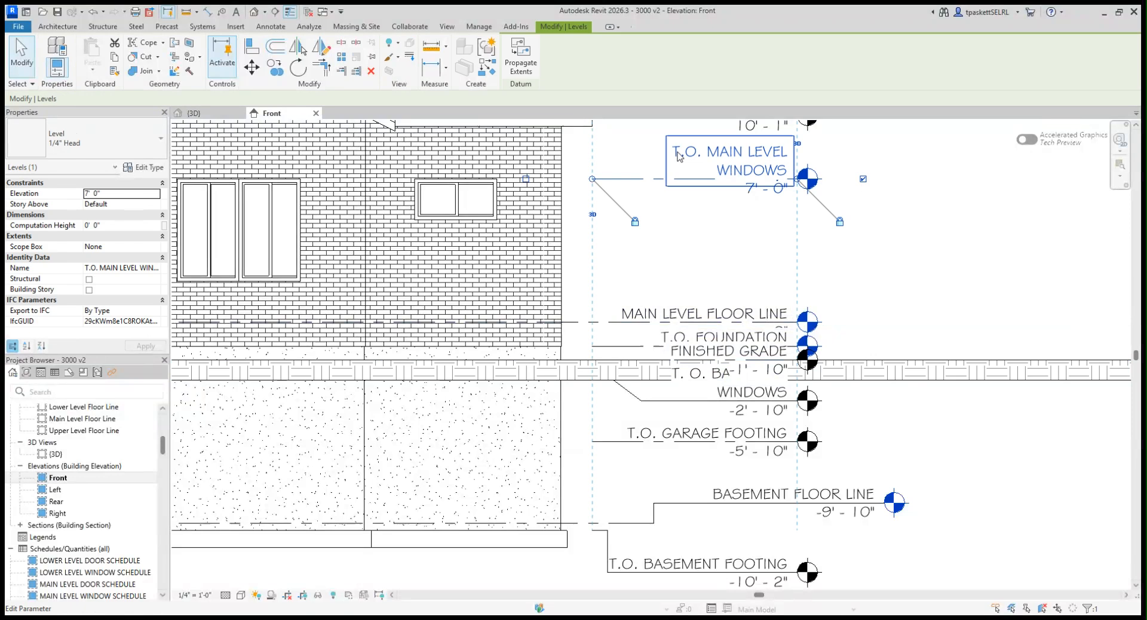
{"action": "left_click", "coordinate": [677, 163]}
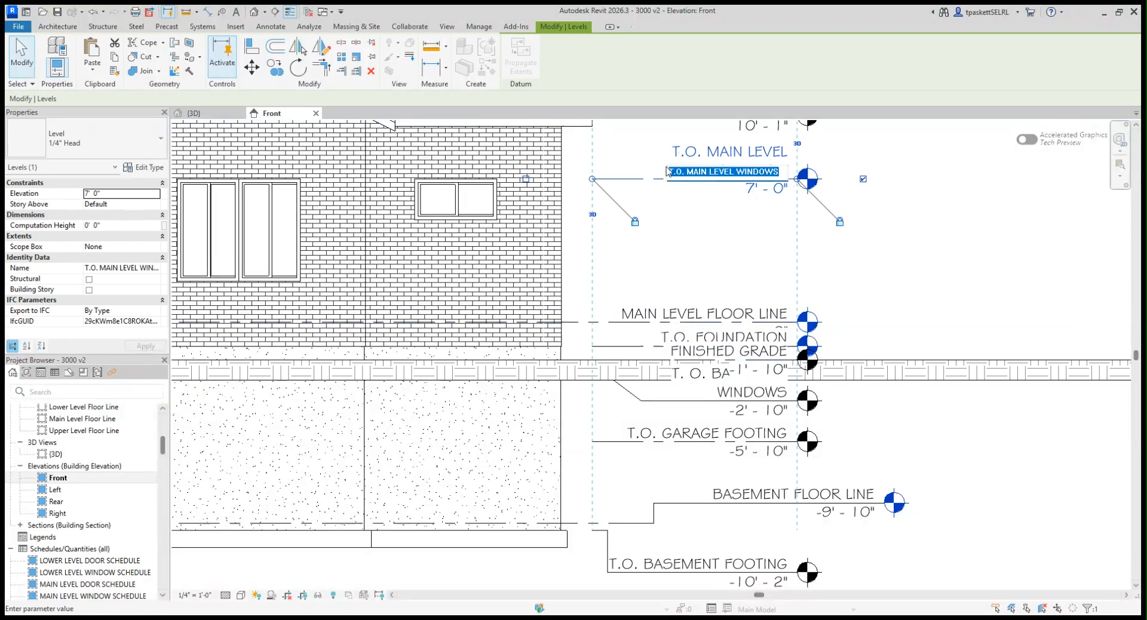
{"action": "key", "text": "Return"}
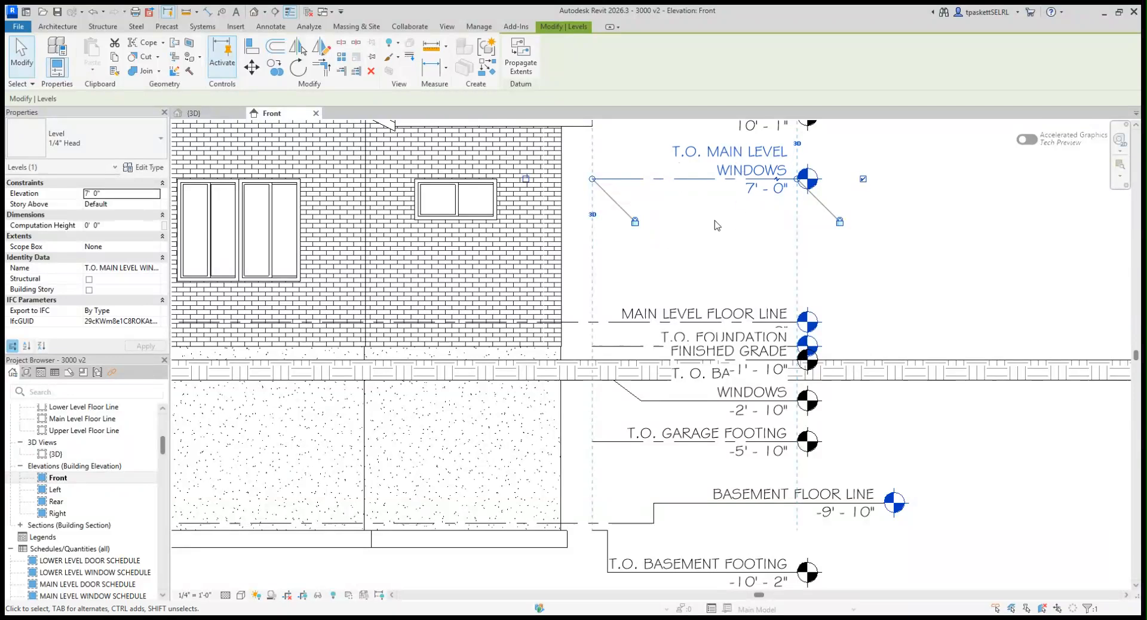
{"action": "left_click", "coordinate": [693, 241]}
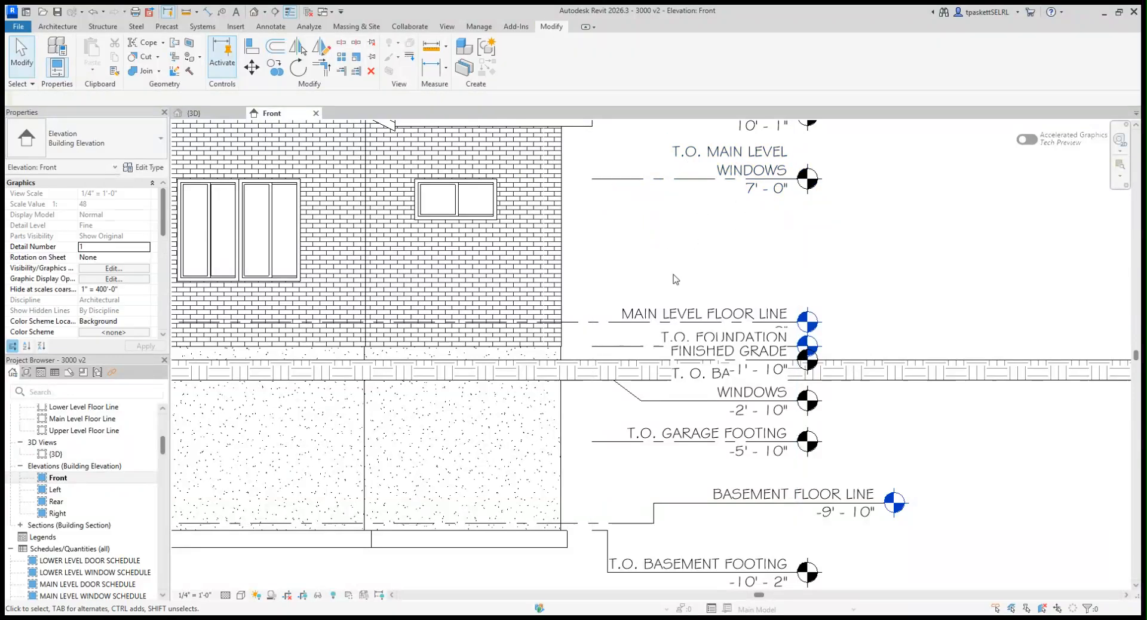
Add an elbow to the MAIN LEVEL FLOOR LINE level, raising its head and placing both bend points in a vertical jog beside the house
{"action": "left_click", "coordinate": [622, 328]}
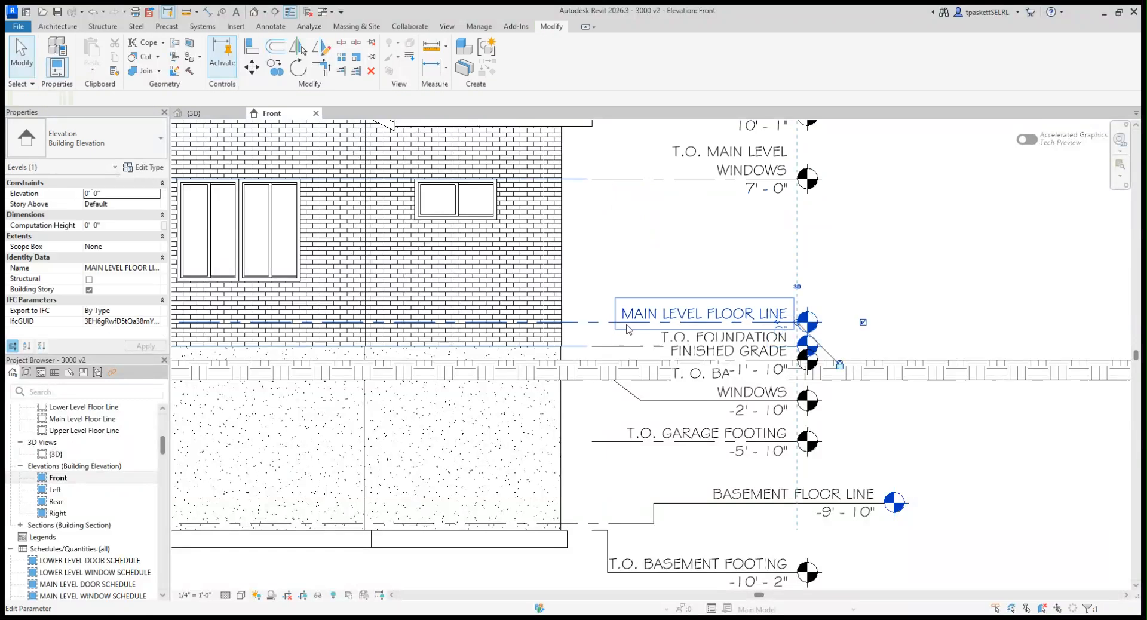
{"action": "left_click", "coordinate": [773, 326]}
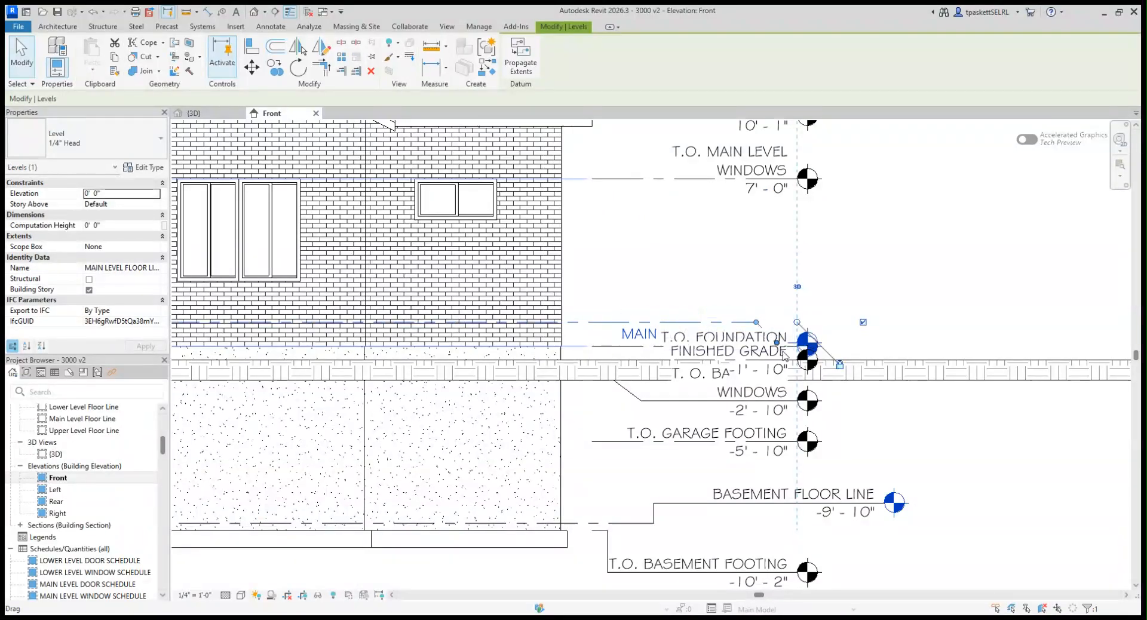
{"action": "left_click_drag", "start_coordinate": [781, 350], "coordinate": [782, 287]}
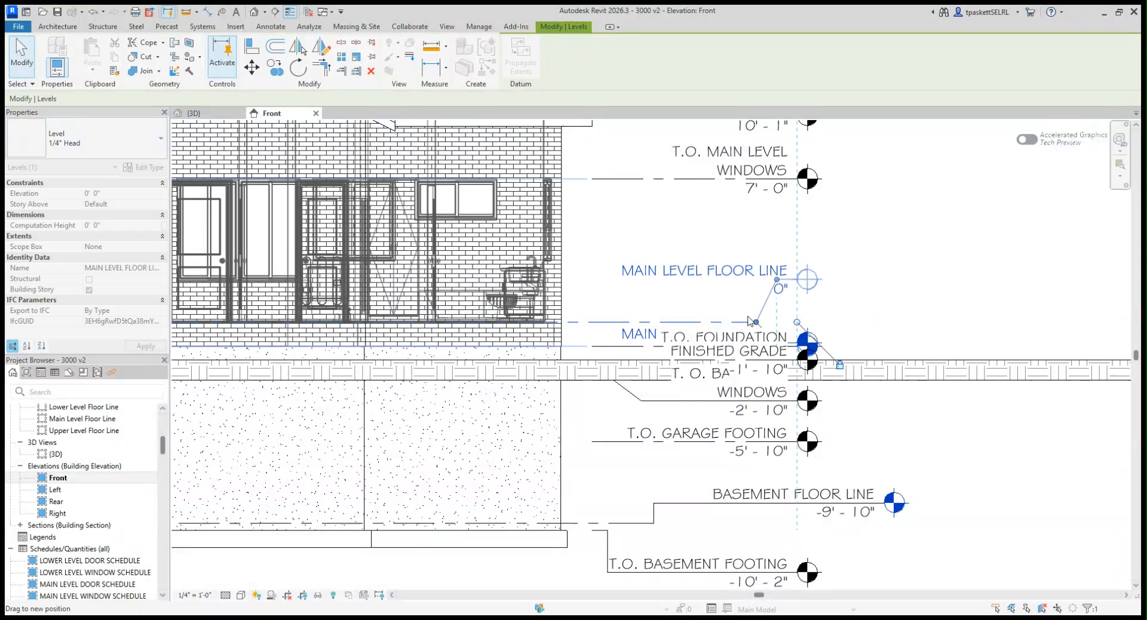
{"action": "left_click_drag", "start_coordinate": [607, 312], "coordinate": [608, 317]}
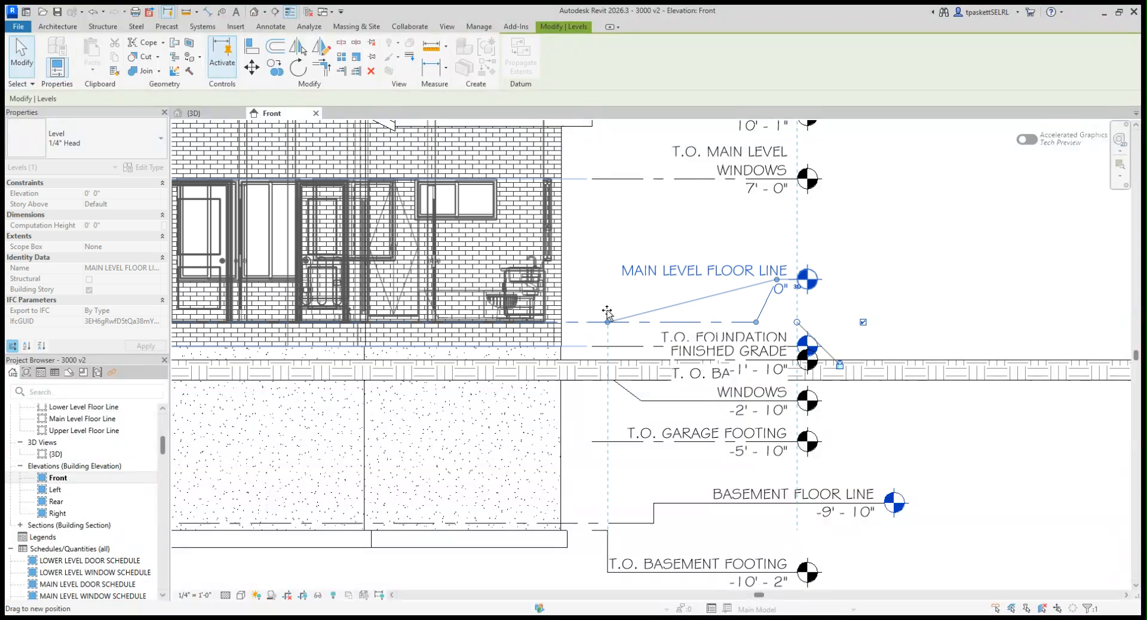
{"action": "left_click_drag", "start_coordinate": [778, 287], "coordinate": [610, 273]}
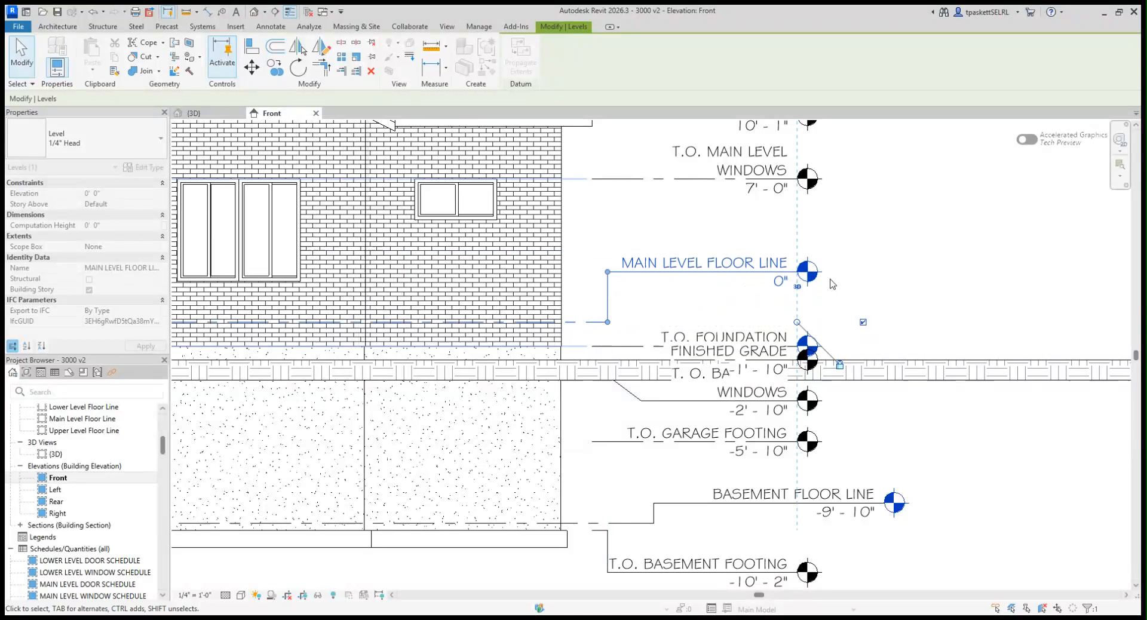
{"action": "left_click", "coordinate": [882, 269]}
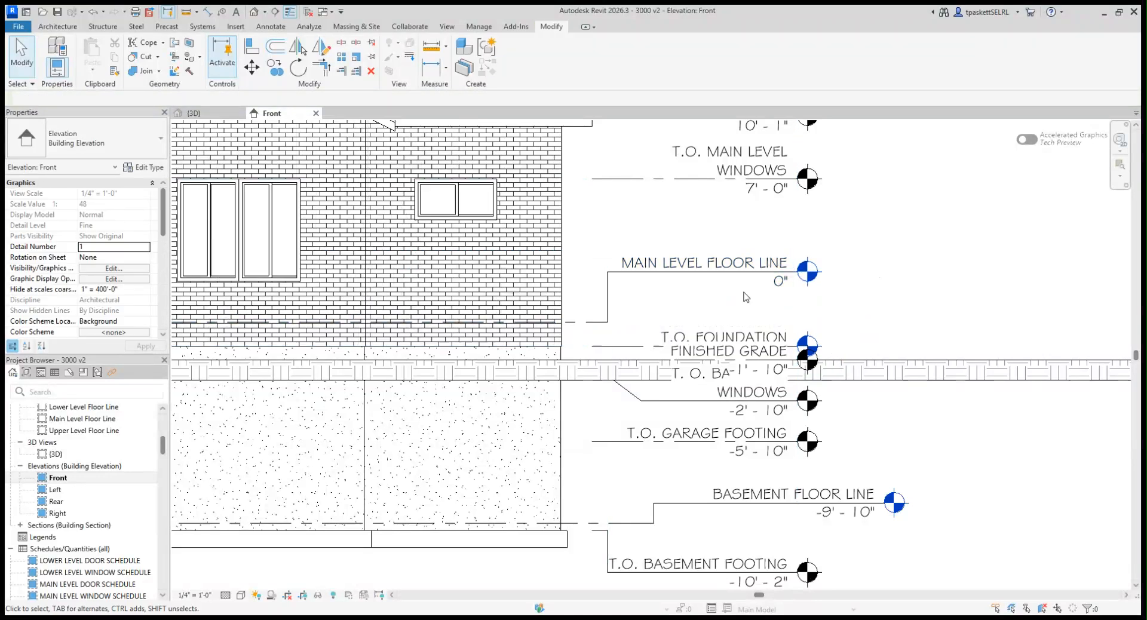
Add an elbow to the T.O. FOUNDATION level, raising its head between MAIN LEVEL FLOOR LINE and FINISHED GRADE and moving both bend points toward the house
{"action": "left_click", "coordinate": [627, 351]}
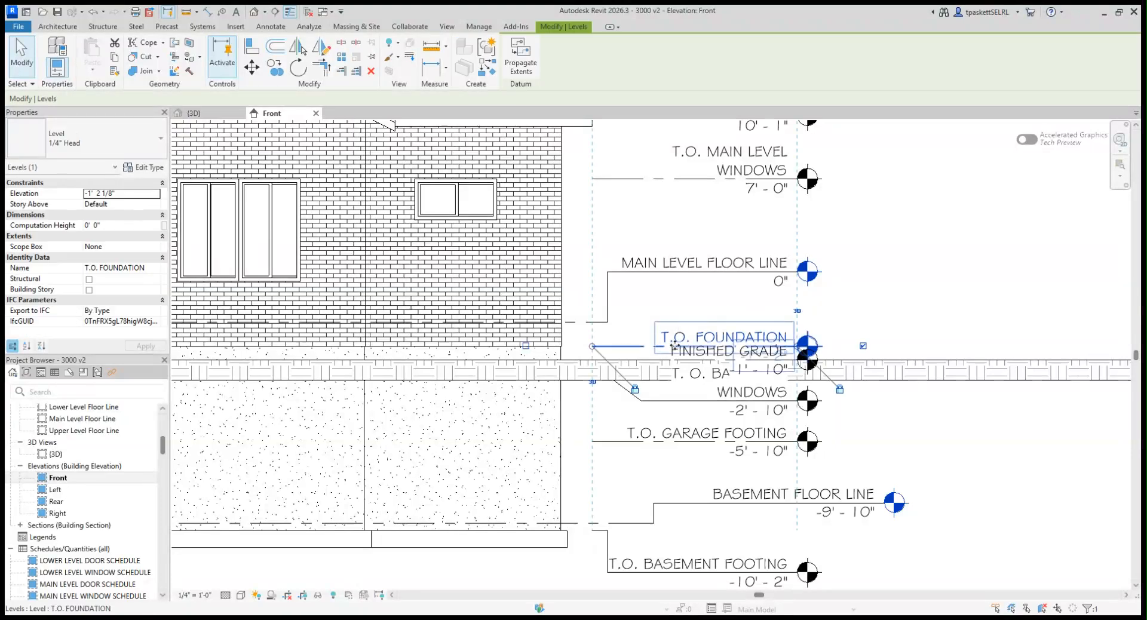
{"action": "left_click", "coordinate": [777, 347]}
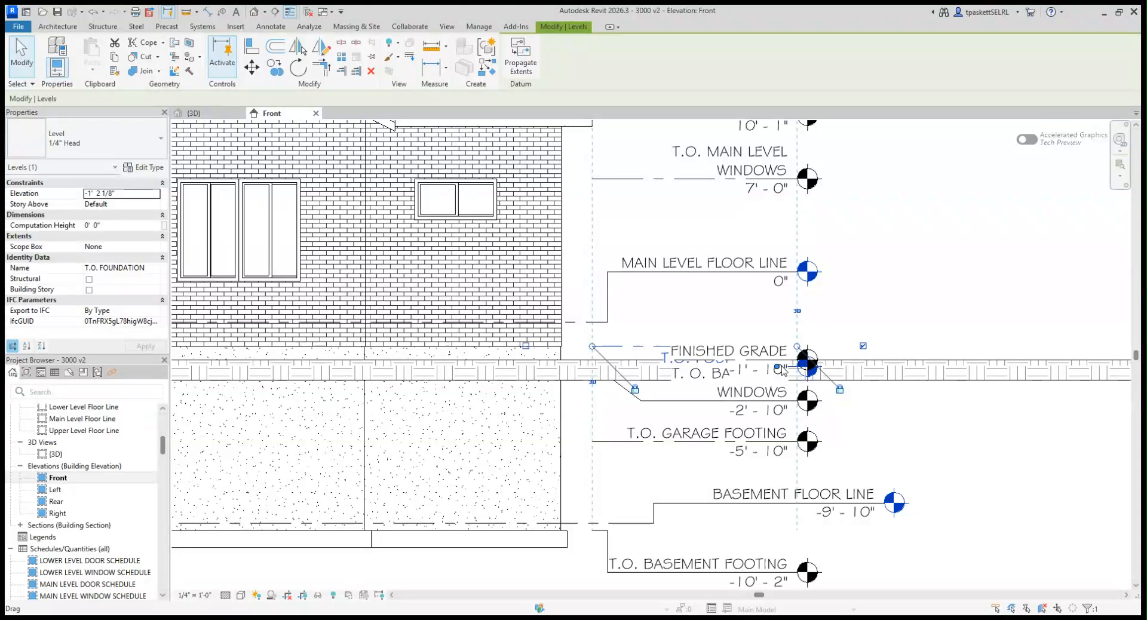
{"action": "left_click_drag", "start_coordinate": [778, 370], "coordinate": [781, 310]}
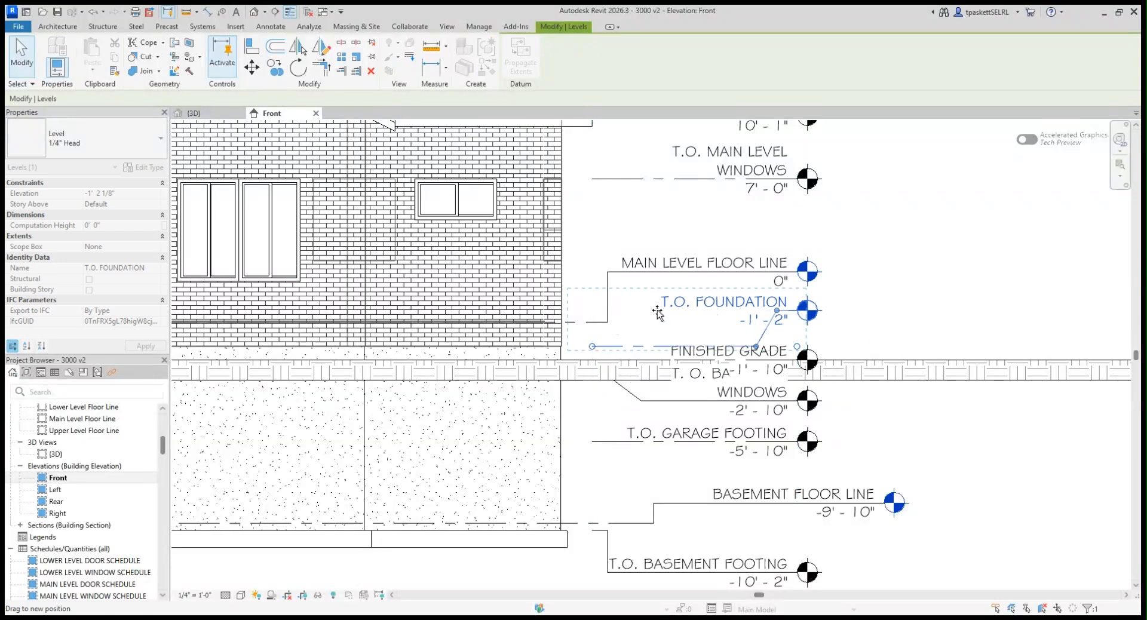
{"action": "left_click_drag", "start_coordinate": [758, 351], "coordinate": [628, 346]}
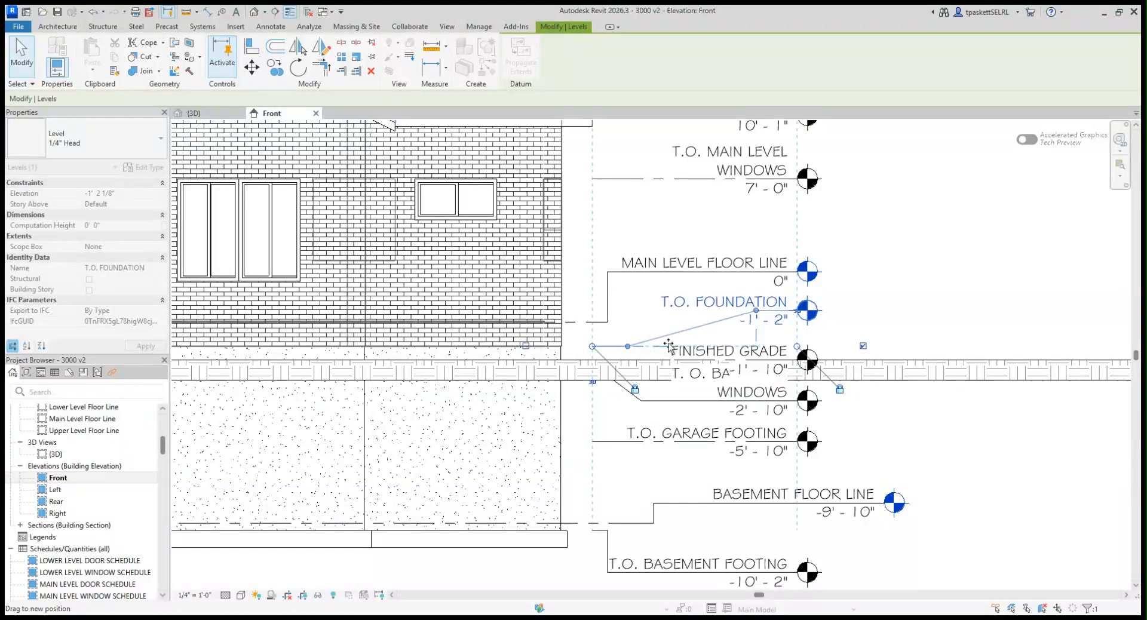
{"action": "left_click_drag", "start_coordinate": [689, 311], "coordinate": [657, 317]}
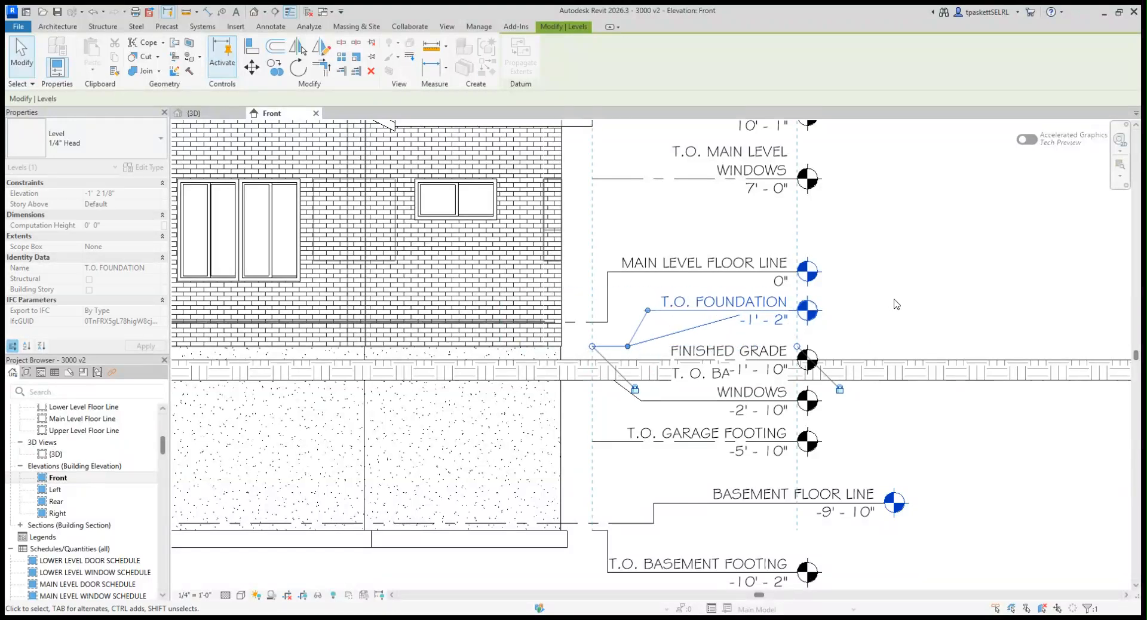
{"action": "left_click", "coordinate": [894, 303]}
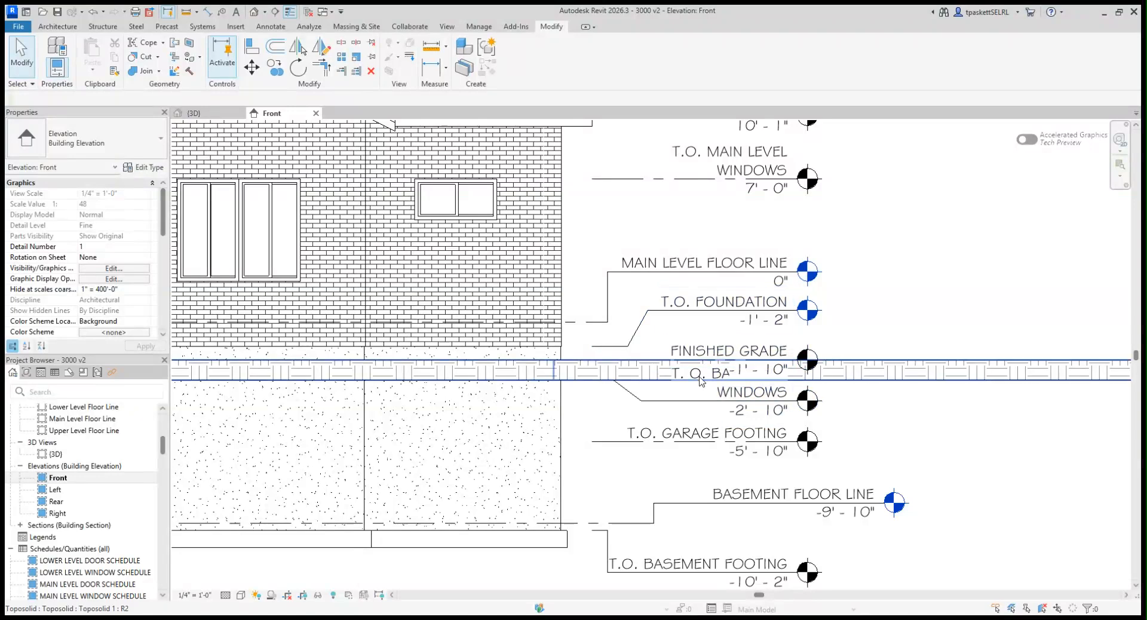
Lower the T. O. BASEMENT WINDOWS level's head slightly to clear its label from the FINISHED GRADE label
{"action": "left_click", "coordinate": [654, 401]}
{"action": "mouse_move", "coordinate": [645, 406]}
{"action": "left_mouse_down"}
{"action": "mouse_move", "coordinate": [644, 422]}
{"action": "mouse_move", "coordinate": [645, 412]}
{"action": "left_mouse_up"}
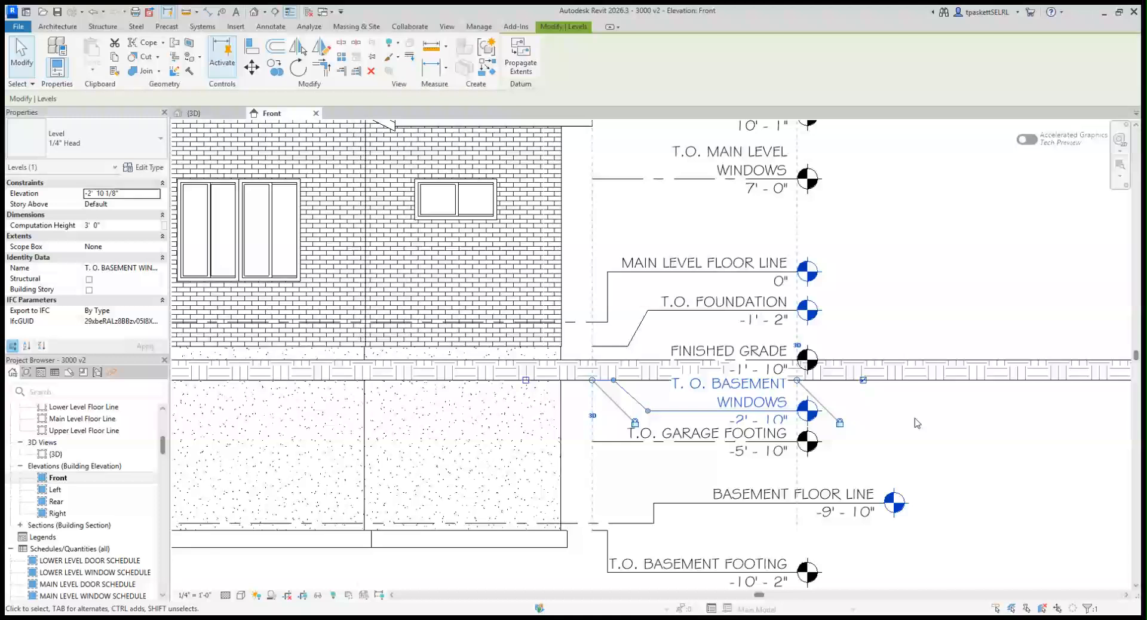
{"action": "left_click", "coordinate": [878, 430]}
{"action": "left_click", "coordinate": [609, 443]}
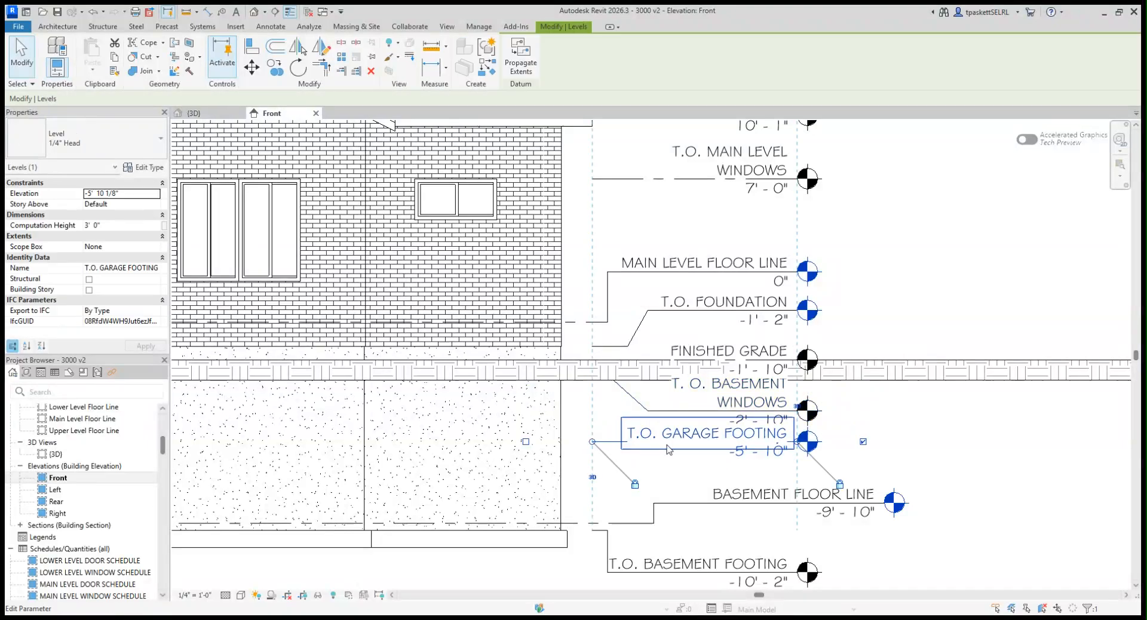
{"action": "left_click", "coordinate": [878, 412]}
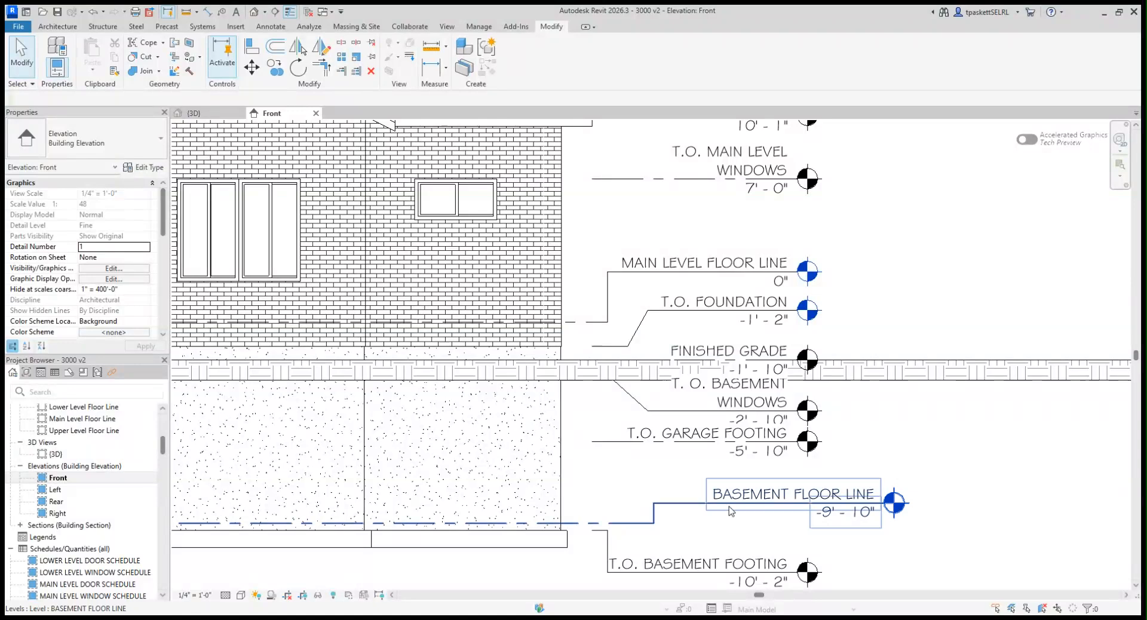
Move the BASEMENT FLOOR LINE level's vertical jog toward the house, in line with the T.O. BASEMENT FOOTING jog, and raise its head slightly
{"action": "left_click", "coordinate": [654, 526]}
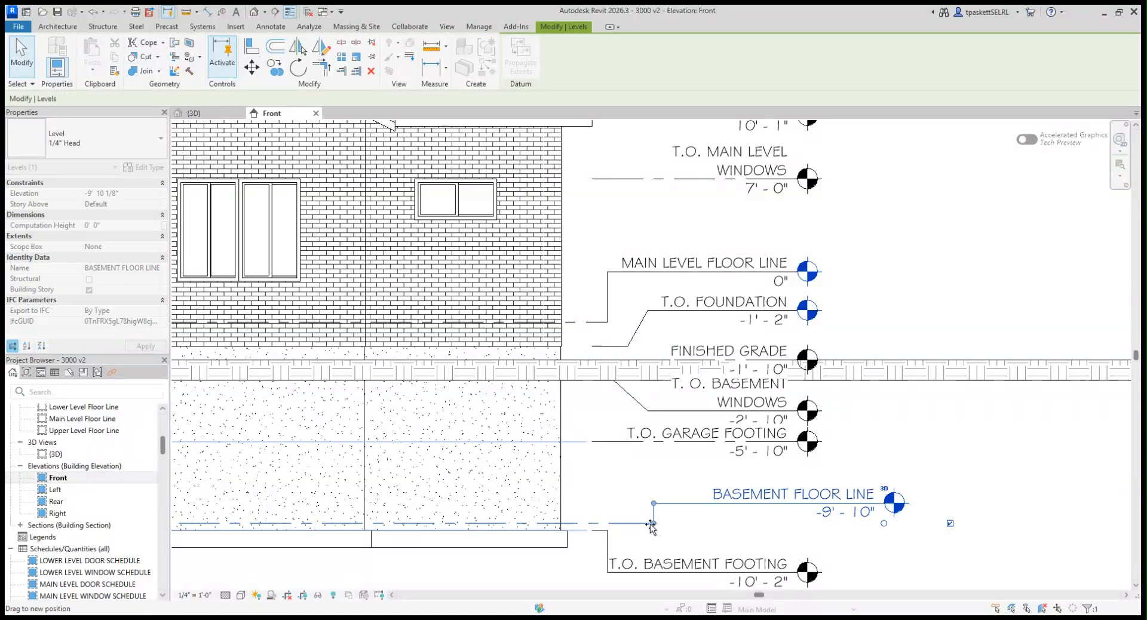
{"action": "left_click_drag", "start_coordinate": [653, 525], "coordinate": [607, 498]}
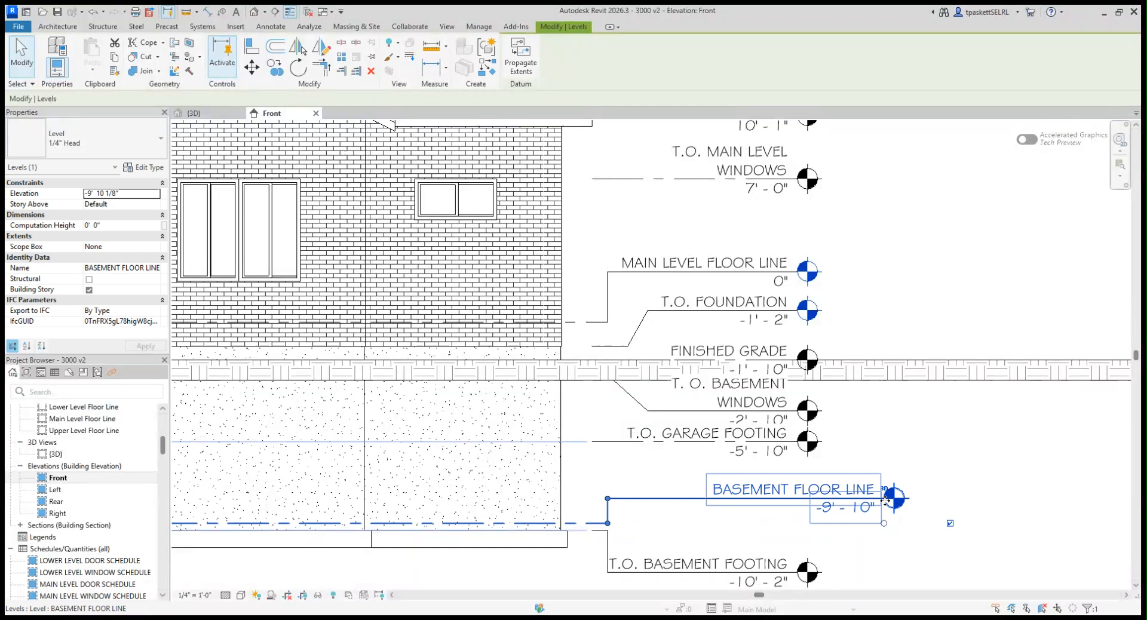
{"action": "key", "text": "Escape"}
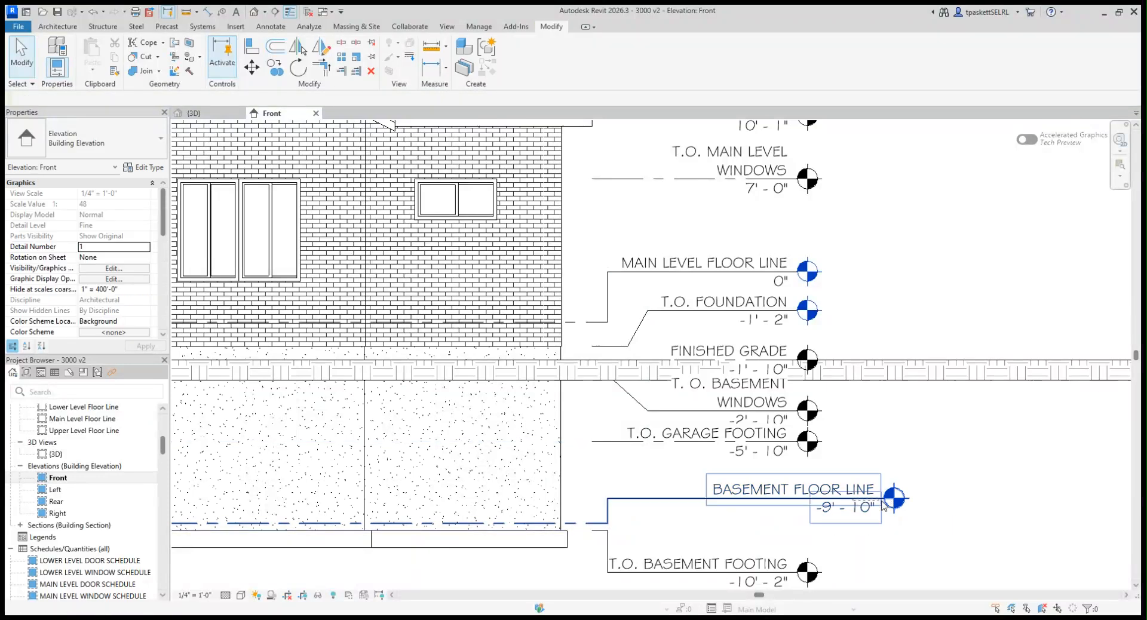
Align the BASEMENT FLOOR LINE level's end with the other level heads and return its vertical jog to just outside the house
{"action": "left_click", "coordinate": [874, 506]}
{"action": "left_click_drag", "start_coordinate": [875, 526], "coordinate": [796, 523]}
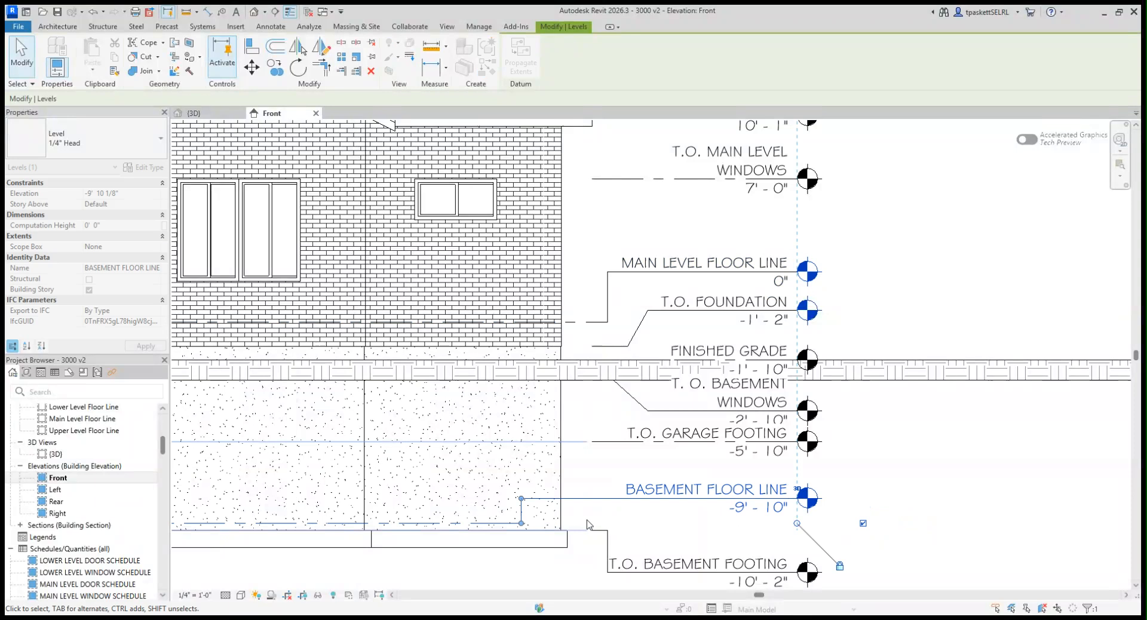
{"action": "mouse_move", "coordinate": [583, 500]}
{"action": "left_mouse_down"}
{"action": "mouse_move", "coordinate": [611, 503]}
{"action": "mouse_move", "coordinate": [595, 515]}
{"action": "left_mouse_up"}
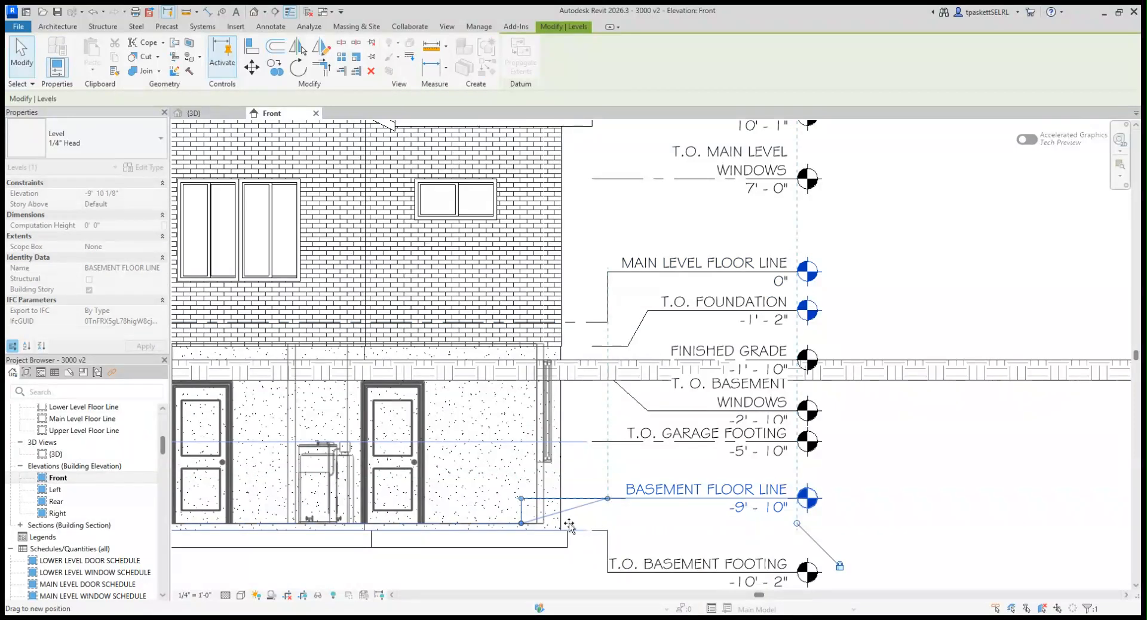
{"action": "left_click_drag", "start_coordinate": [524, 523], "coordinate": [613, 524]}
{"action": "left_click", "coordinate": [881, 521]}
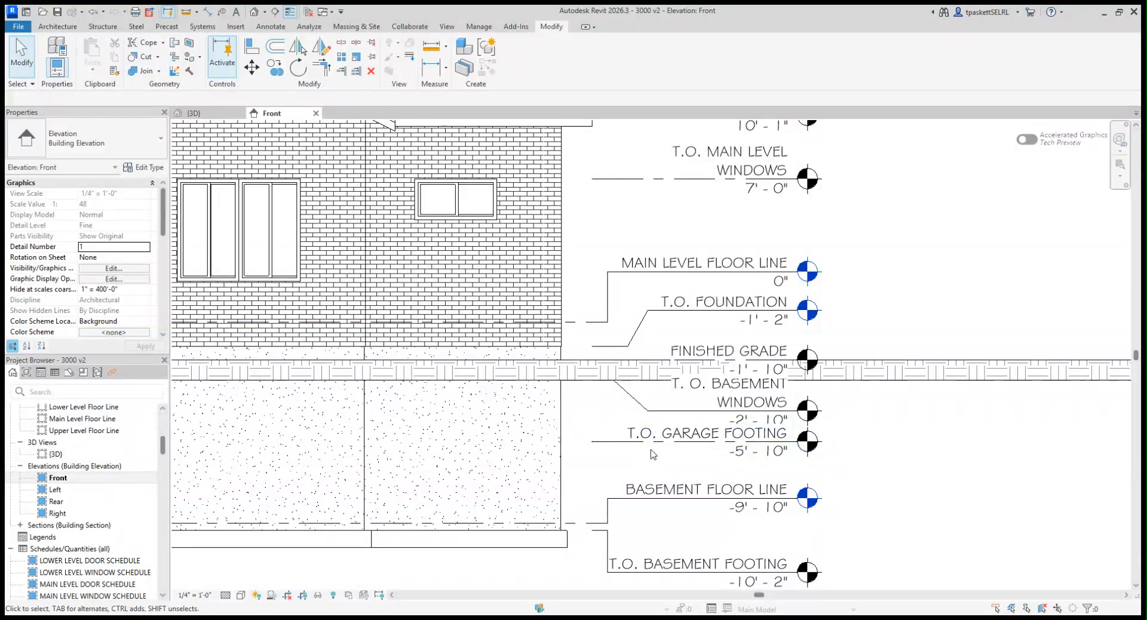
Add an elbow to the T.O. GARAGE FOOTING level, lowering its head below T. O. BASEMENT WINDOWS and moving both bend points toward the house
{"action": "scroll", "coordinate": [707, 276], "scroll_direction": "down", "scroll_amount": 2}
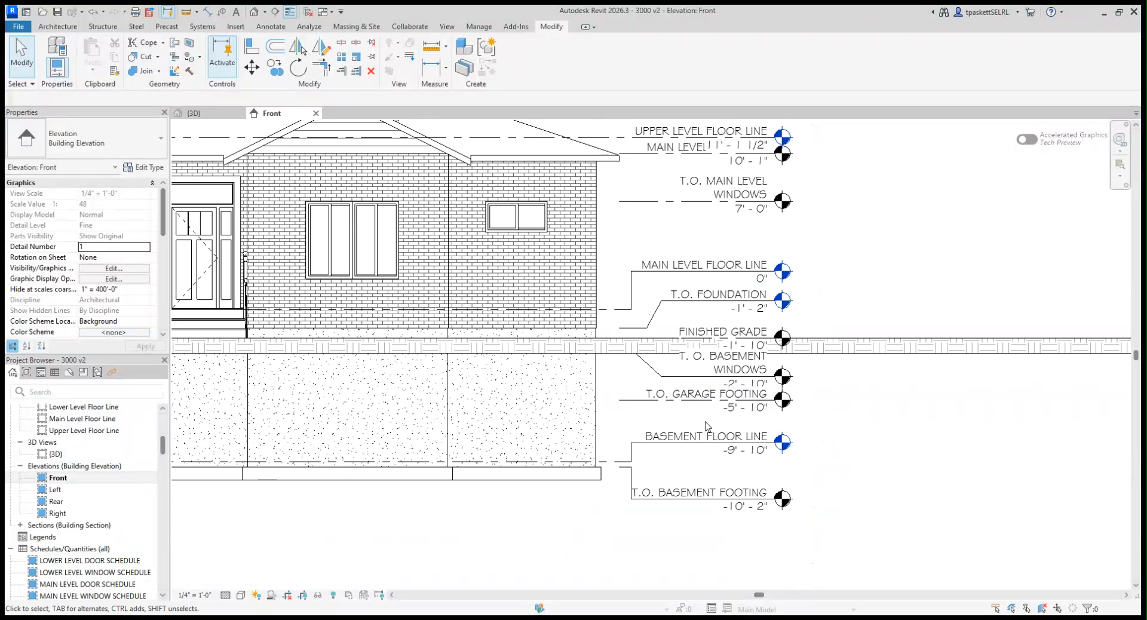
{"action": "scroll", "coordinate": [695, 405], "scroll_direction": "up", "scroll_amount": 1}
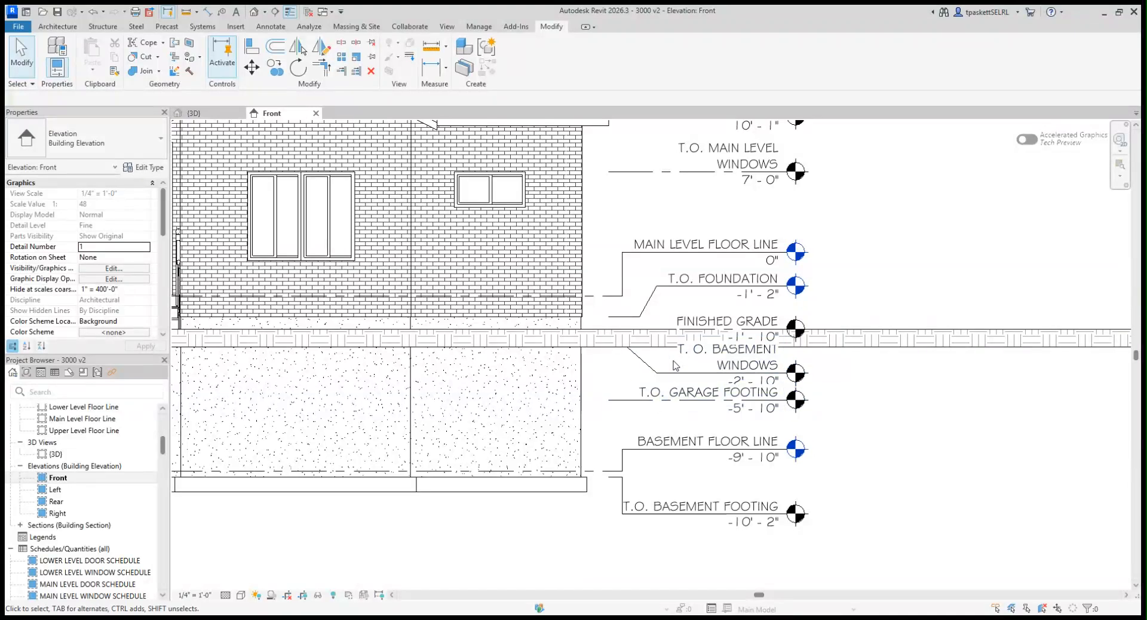
{"action": "left_click", "coordinate": [728, 365]}
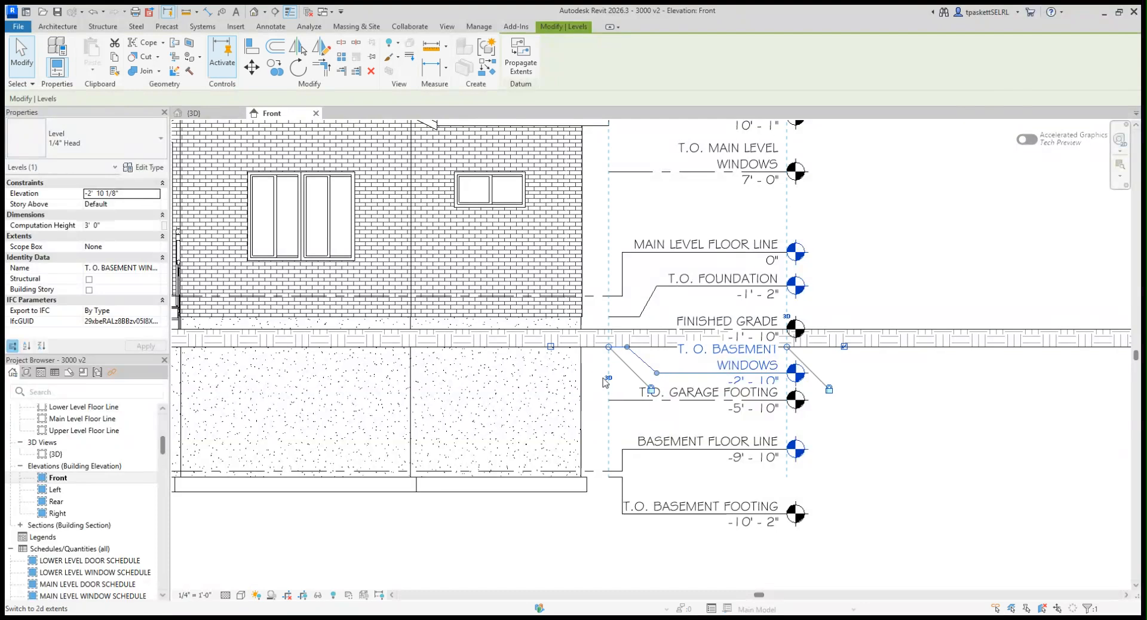
{"action": "left_click", "coordinate": [656, 412]}
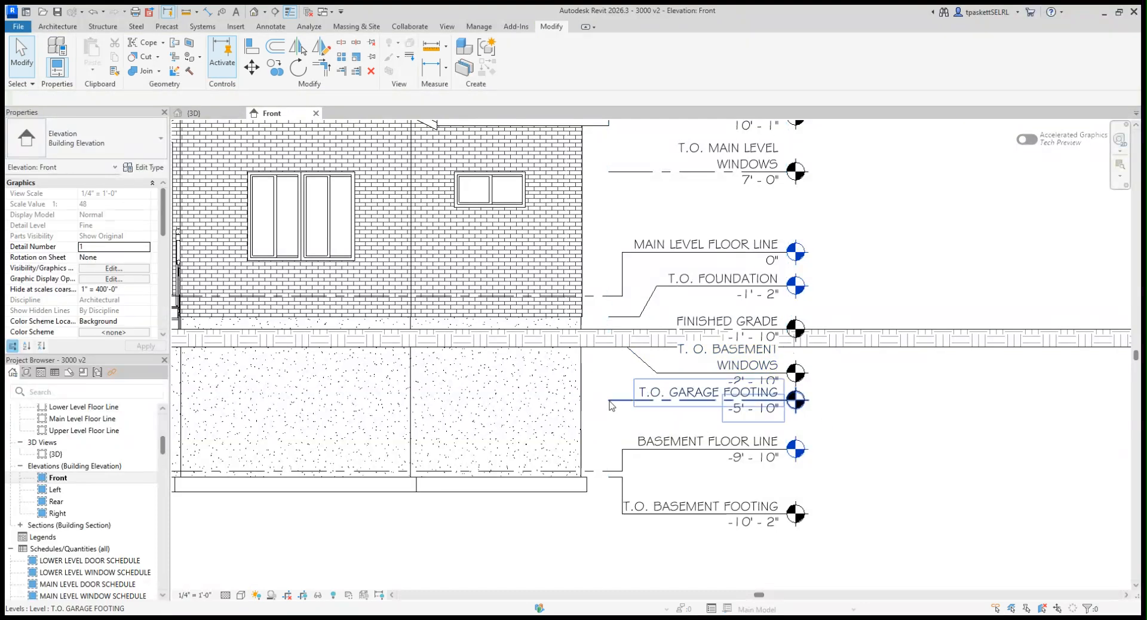
{"action": "left_click", "coordinate": [749, 411]}
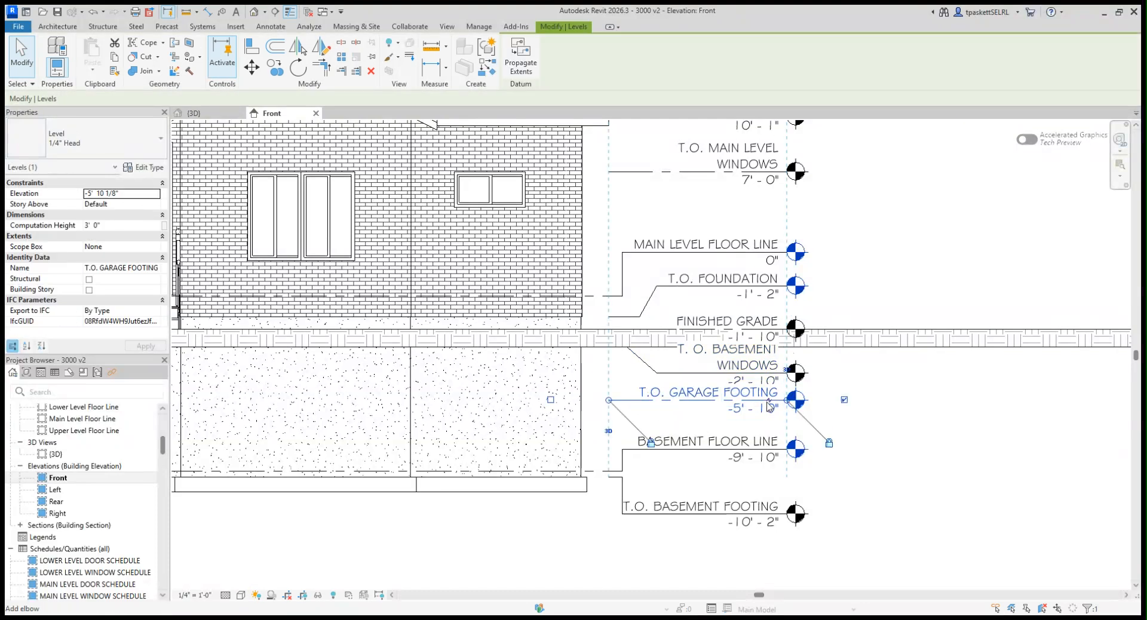
{"action": "left_click", "coordinate": [767, 401]}
{"action": "left_click_drag", "start_coordinate": [751, 400], "coordinate": [626, 400]}
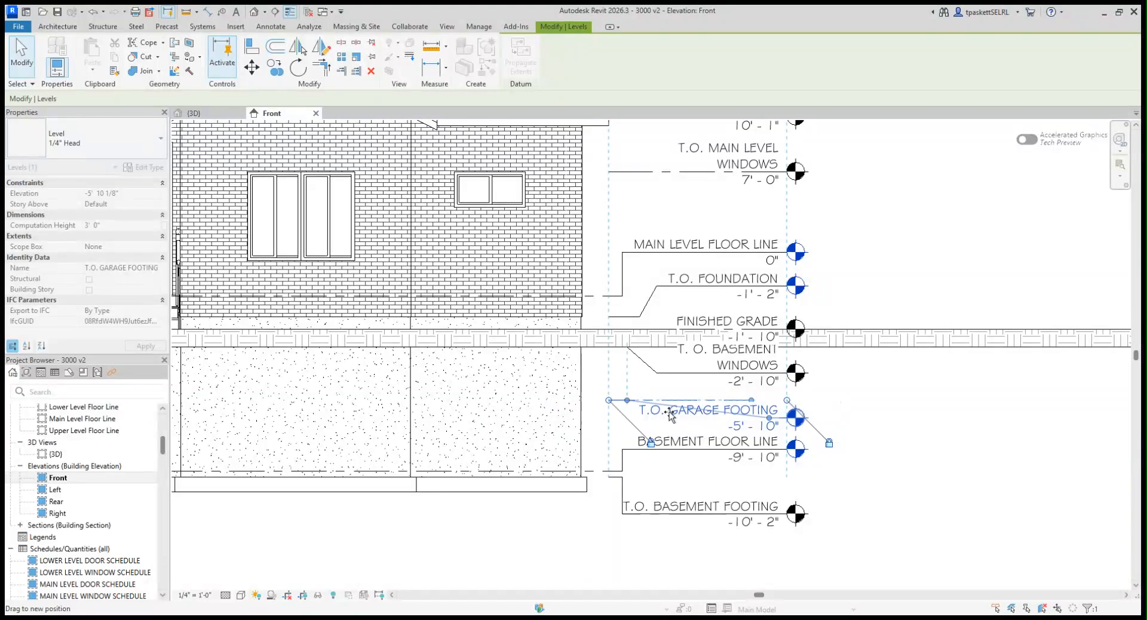
{"action": "left_click_drag", "start_coordinate": [741, 423], "coordinate": [633, 422]}
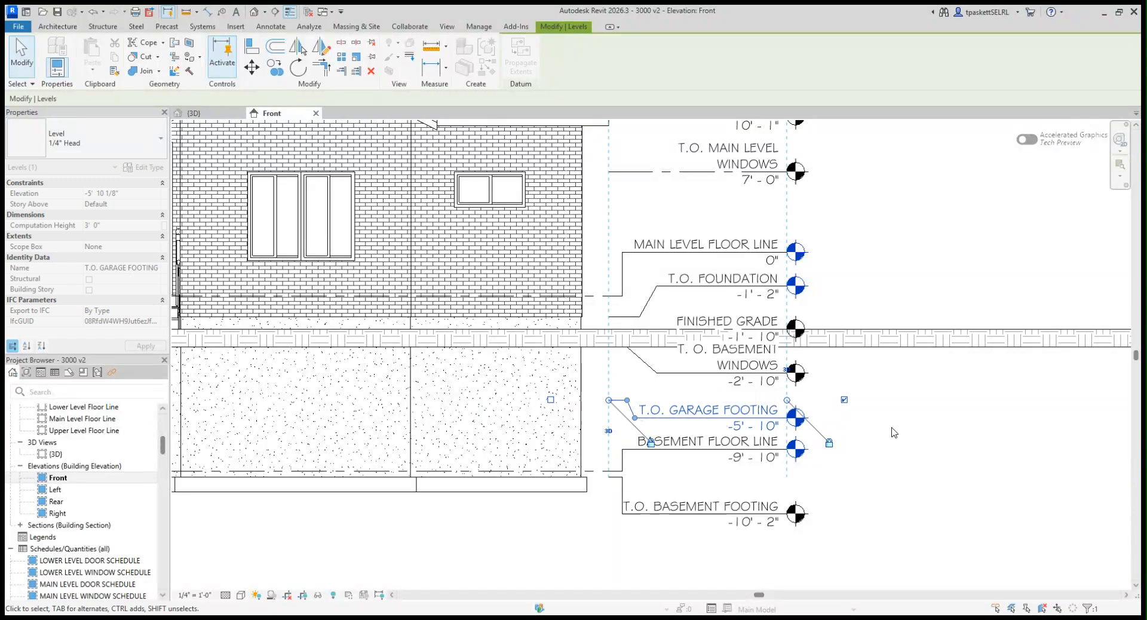
{"action": "left_click", "coordinate": [883, 430]}
Try the Story Level type on the T.O. GARAGE FOOTING level, and undo the type change
{"action": "left_click", "coordinate": [736, 417]}
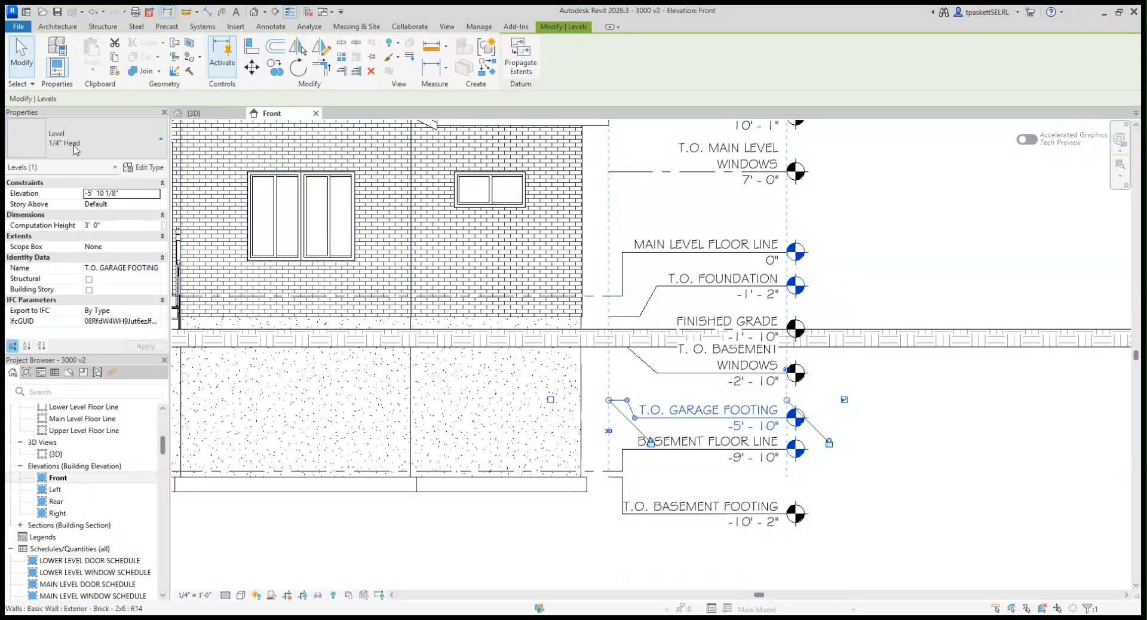
{"action": "left_click", "coordinate": [154, 169]}
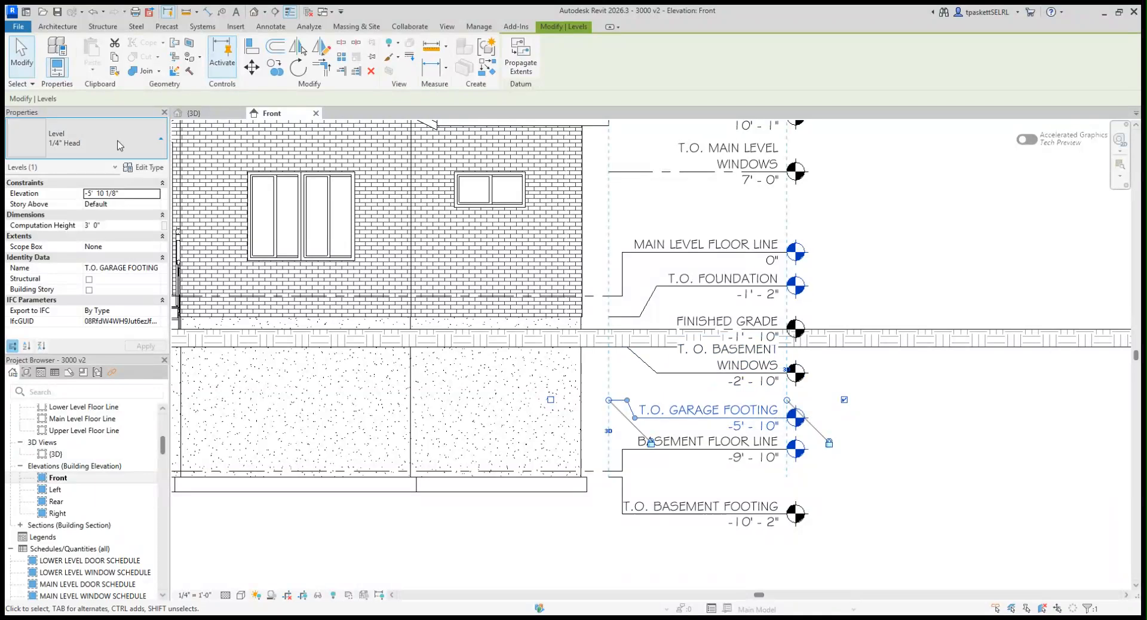
{"action": "left_click", "coordinate": [52, 230]}
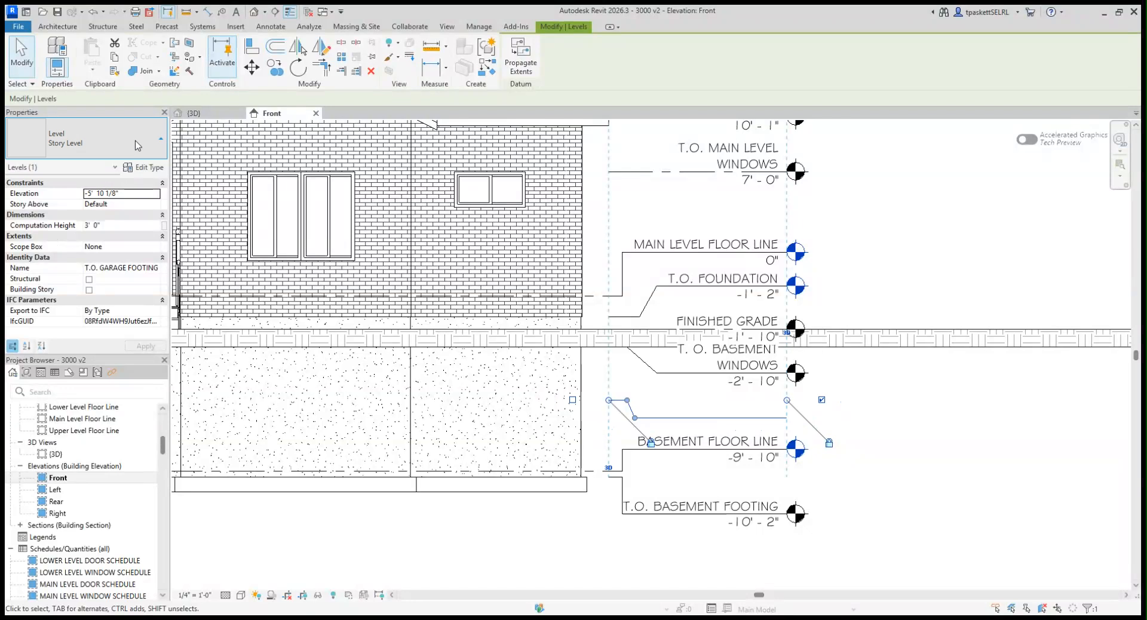
{"action": "key", "text": "ctrl+z"}
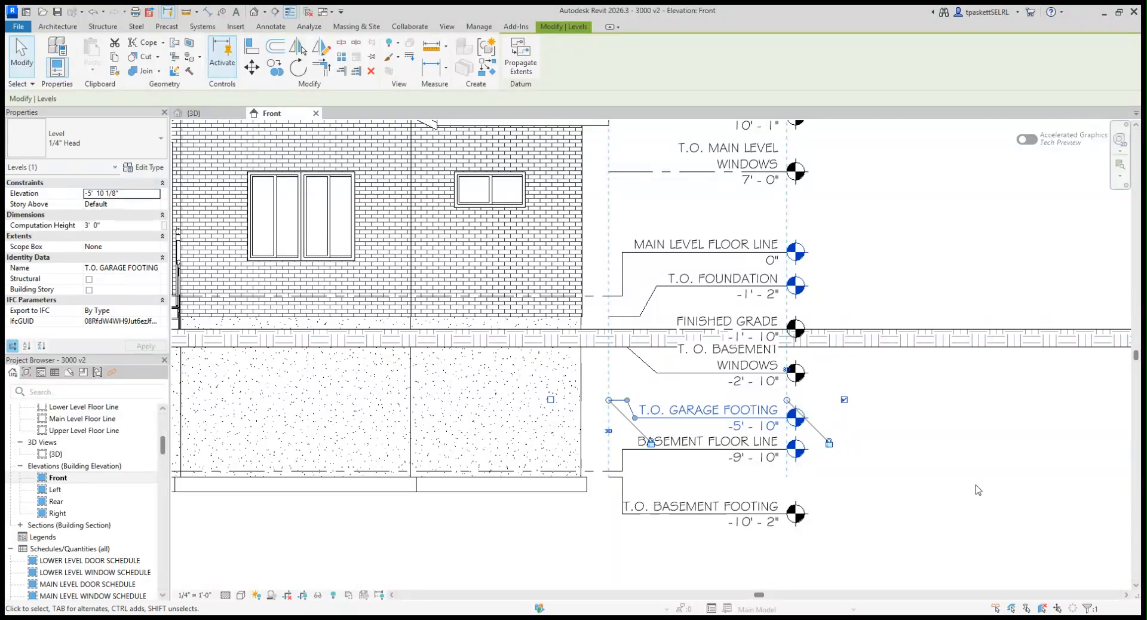
{"action": "left_click", "coordinate": [984, 442]}
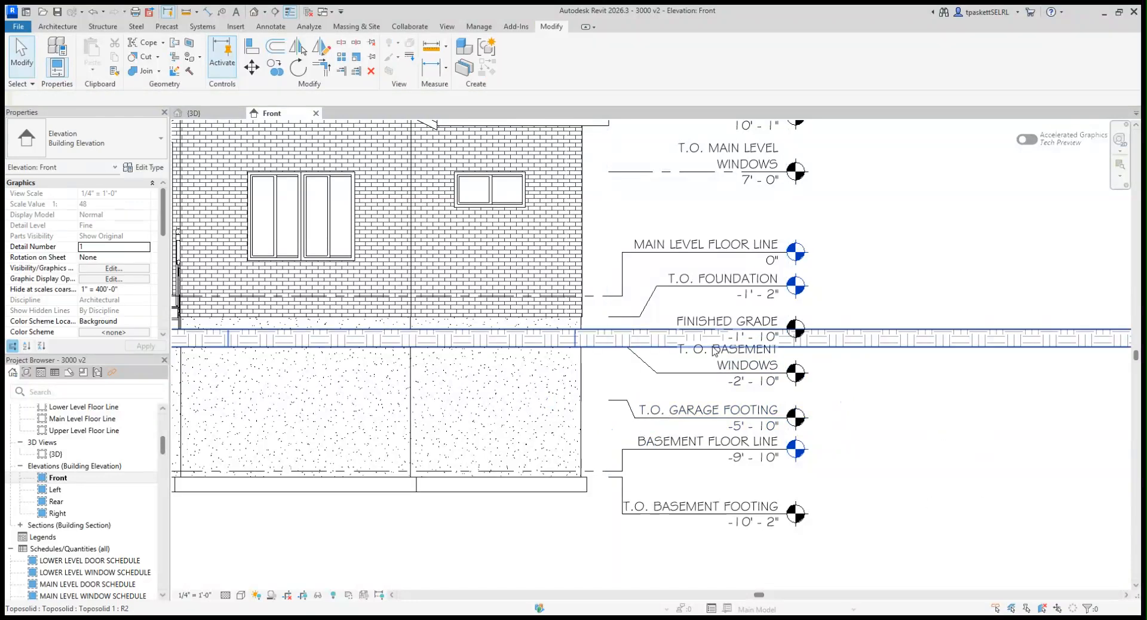
Lower the T. O. BASEMENT WINDOWS level's head a little further to clear its label from the ground band
{"action": "left_click", "coordinate": [655, 376]}
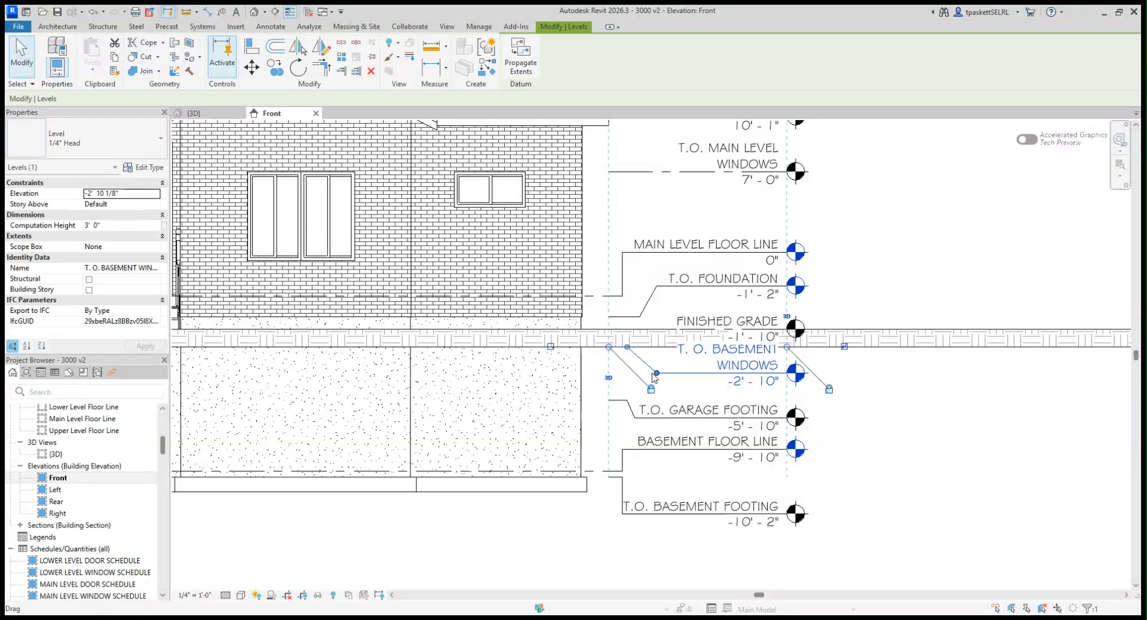
{"action": "mouse_move", "coordinate": [655, 377]}
{"action": "left_mouse_down"}
{"action": "mouse_move", "coordinate": [660, 396]}
{"action": "mouse_move", "coordinate": [662, 386]}
{"action": "left_mouse_up"}
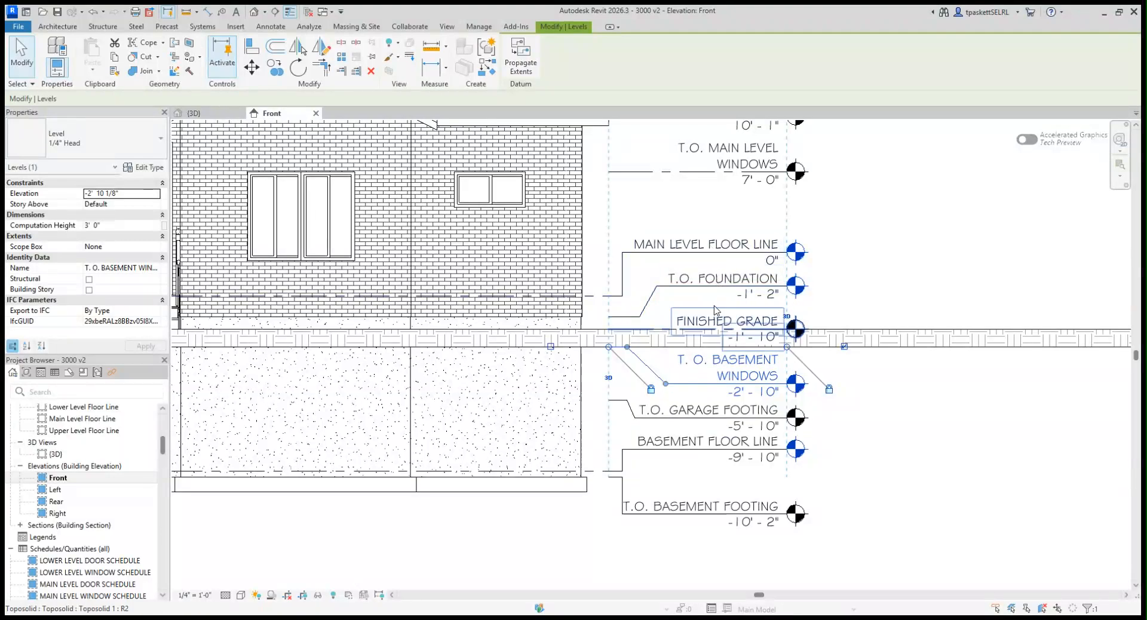
Add an elbow to the UPPER LEVEL FLOOR LINE level, raising its head clear of MAIN LEVEL TOP PLATE and moving both bend points near the eave
{"action": "scroll", "coordinate": [695, 270], "scroll_direction": "down", "scroll_amount": 1}
{"action": "scroll", "coordinate": [800, 222], "scroll_direction": "down", "scroll_amount": 1}
{"action": "middle_click_drag", "start_coordinate": [801, 243], "coordinate": [801, 410]}
{"action": "scroll", "coordinate": [709, 273], "scroll_direction": "up", "scroll_amount": 2}
{"action": "scroll", "coordinate": [700, 305], "scroll_direction": "up", "scroll_amount": 2}
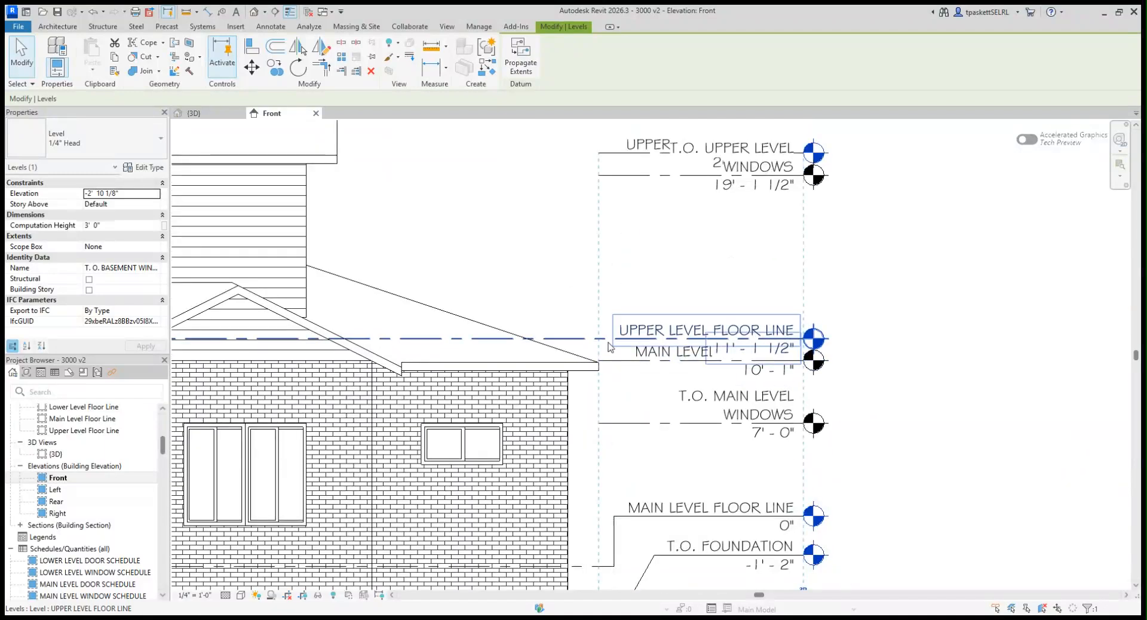
{"action": "left_click", "coordinate": [670, 352]}
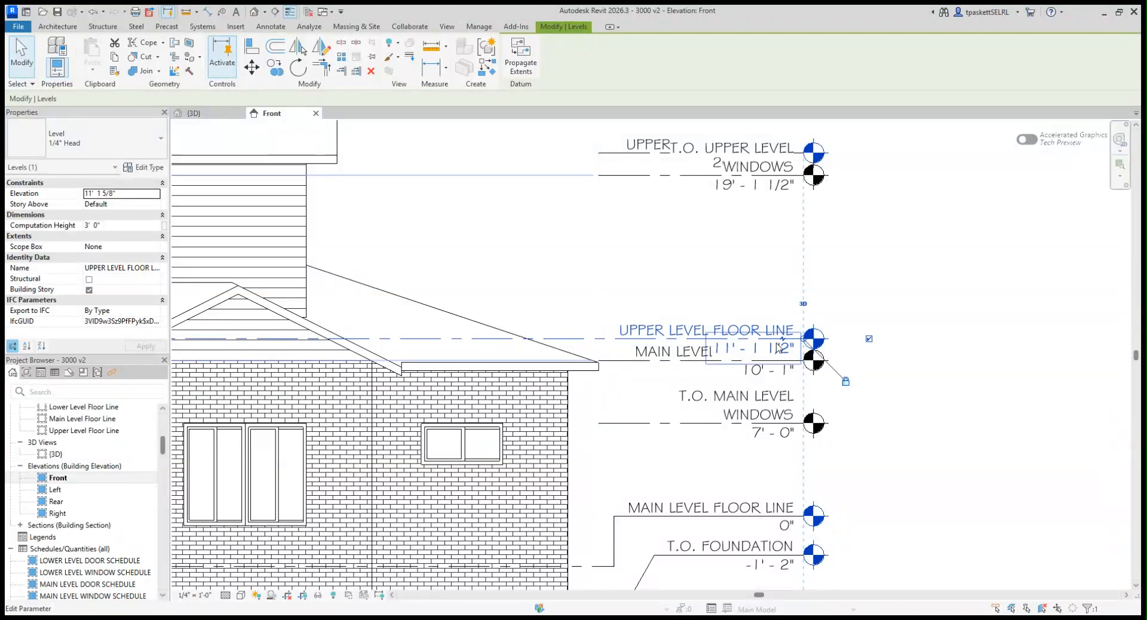
{"action": "left_click", "coordinate": [781, 340]}
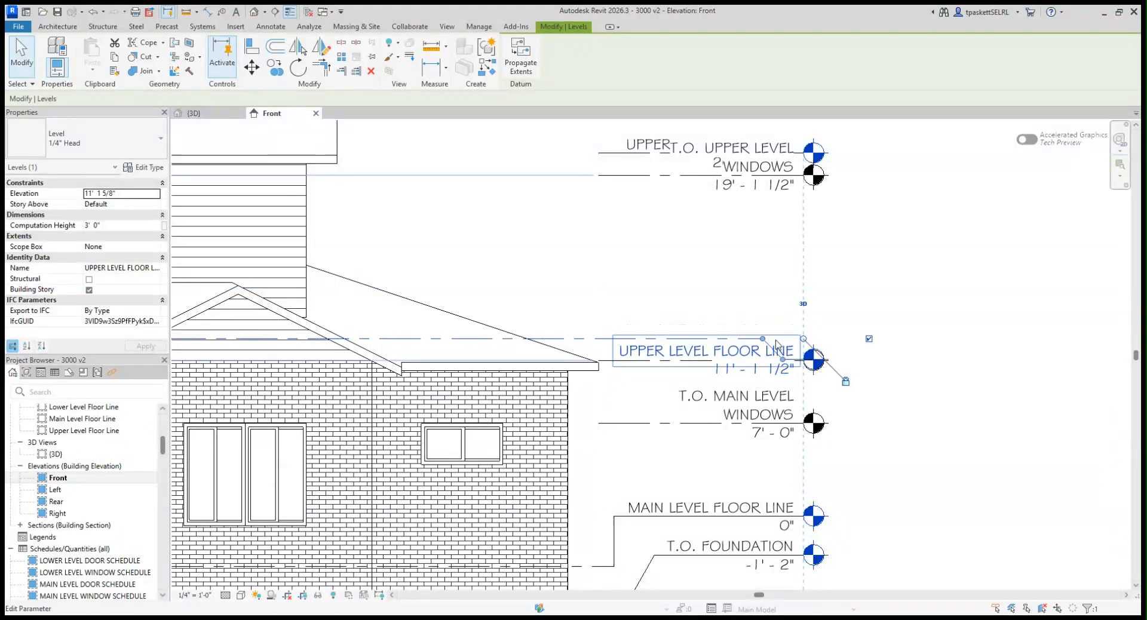
{"action": "left_click_drag", "start_coordinate": [762, 338], "coordinate": [601, 339]}
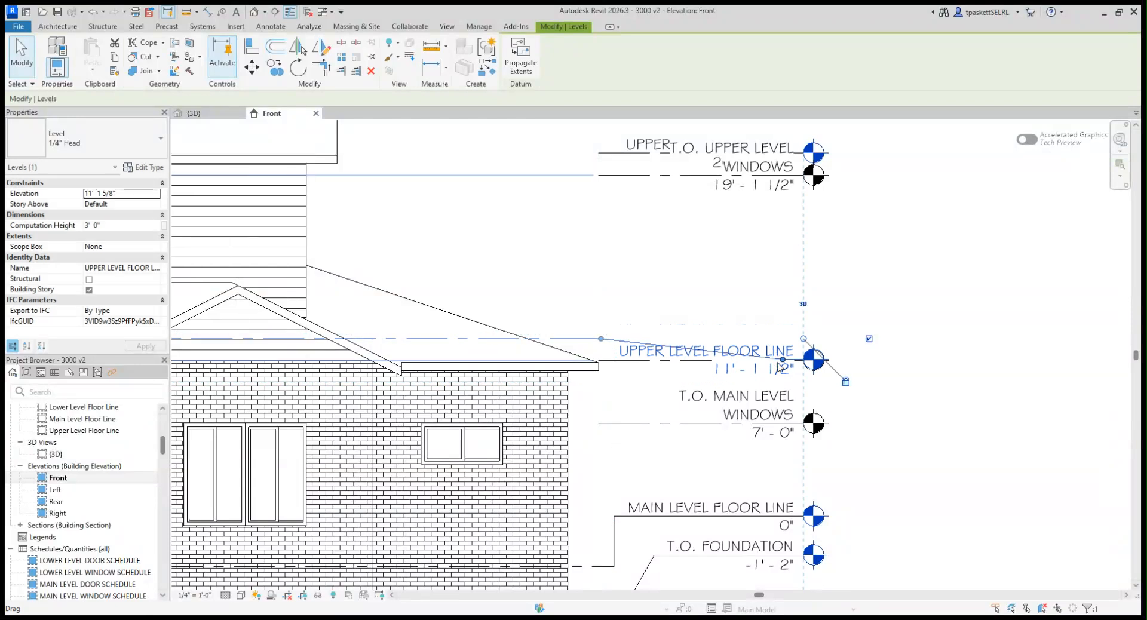
{"action": "left_click_drag", "start_coordinate": [783, 360], "coordinate": [606, 314]}
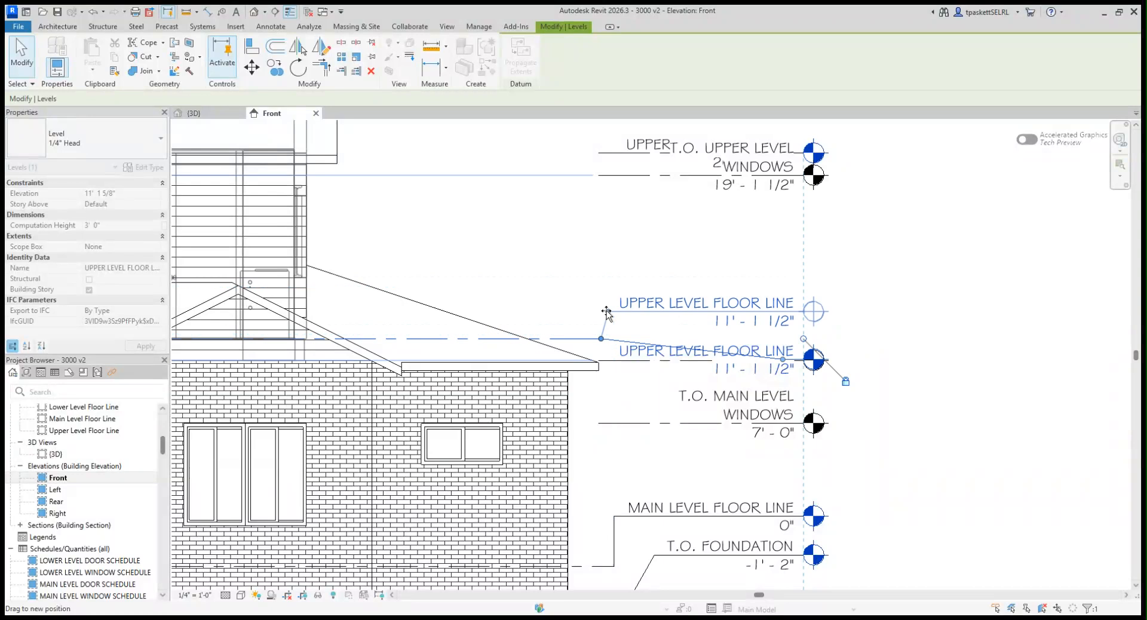
{"action": "left_click", "coordinate": [908, 302]}
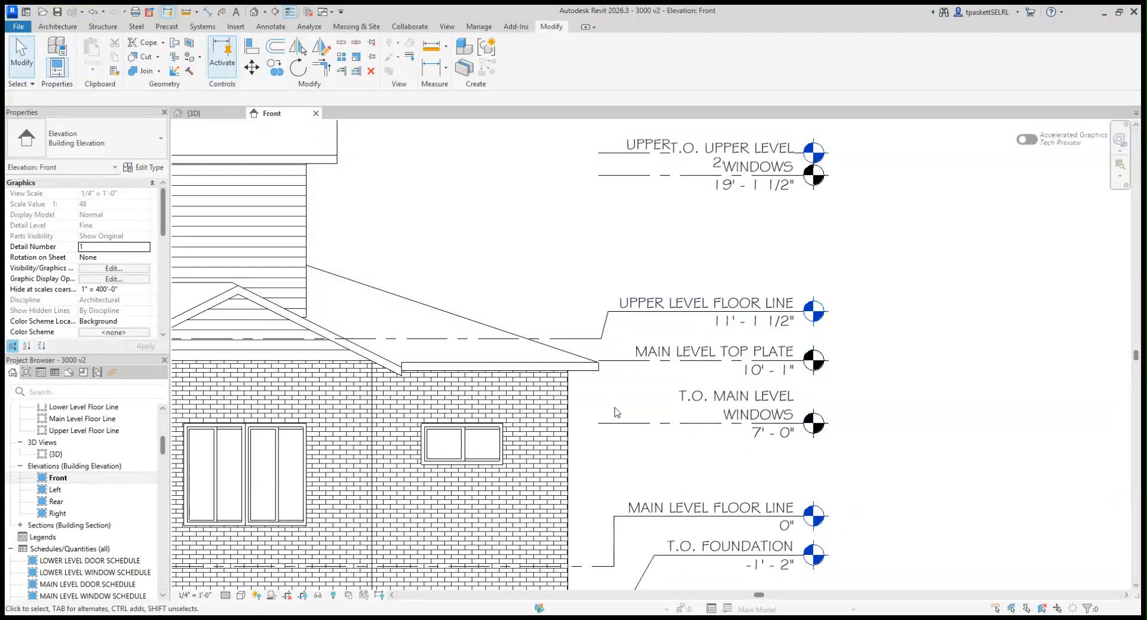
Add an elbow to the UPPER LEVEL TOP PLATE level, raising its head above T.O. UPPER LEVEL WINDOWS with a vertical jog near the line's house end
{"action": "scroll", "coordinate": [616, 412], "scroll_direction": "down", "scroll_amount": 2}
{"action": "middle_click_drag", "start_coordinate": [645, 287], "coordinate": [658, 313]}
{"action": "left_click", "coordinate": [634, 241]}
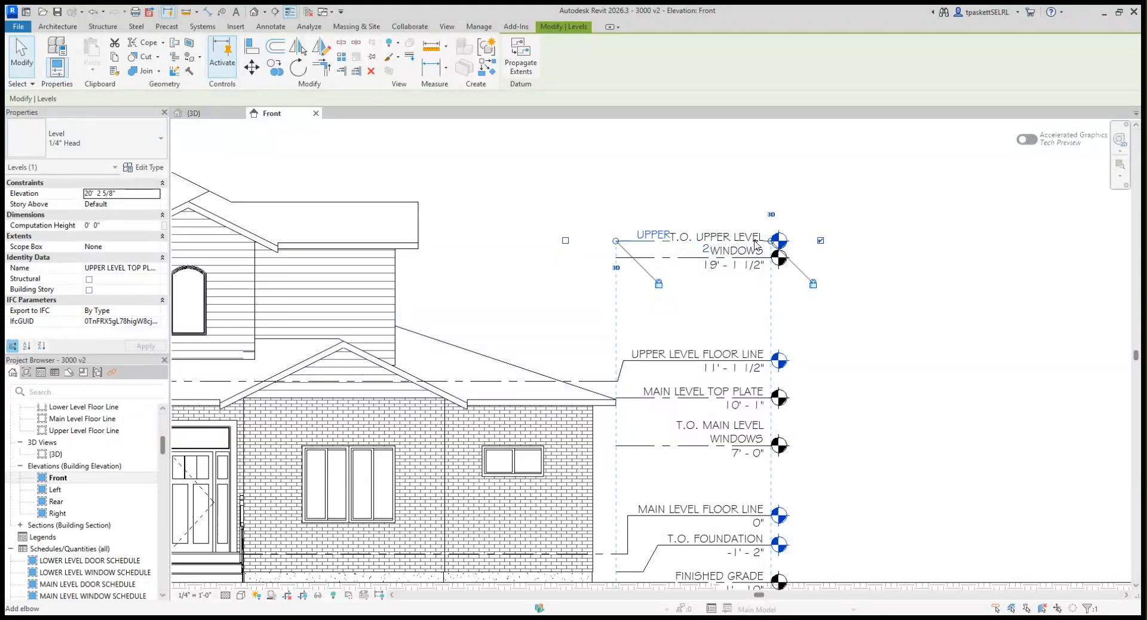
{"action": "left_click", "coordinate": [733, 250]}
{"action": "left_click_drag", "start_coordinate": [756, 263], "coordinate": [632, 212]}
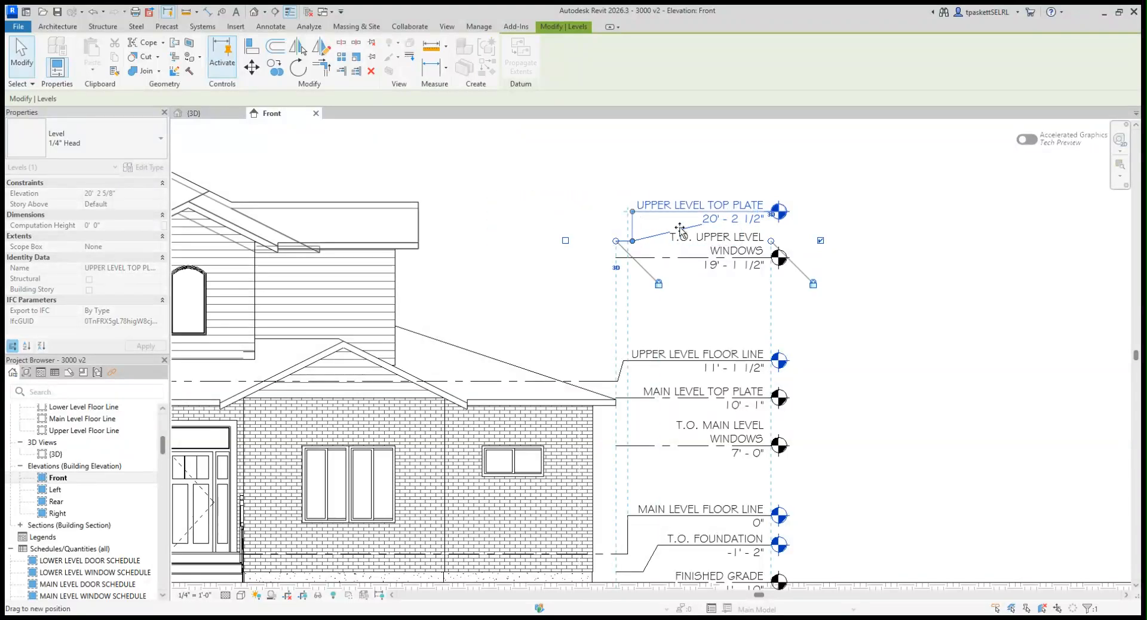
{"action": "left_click", "coordinate": [811, 334]}
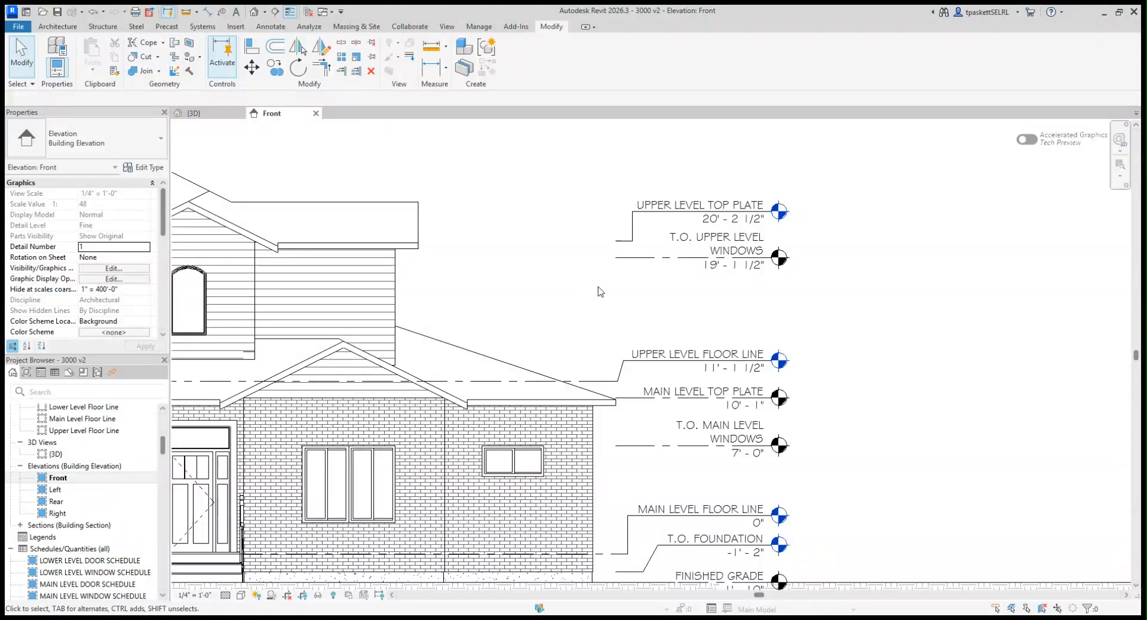
Hide the Grids and Levels scope box in the front elevation
{"action": "scroll", "coordinate": [600, 292], "scroll_direction": "down", "scroll_amount": 5}
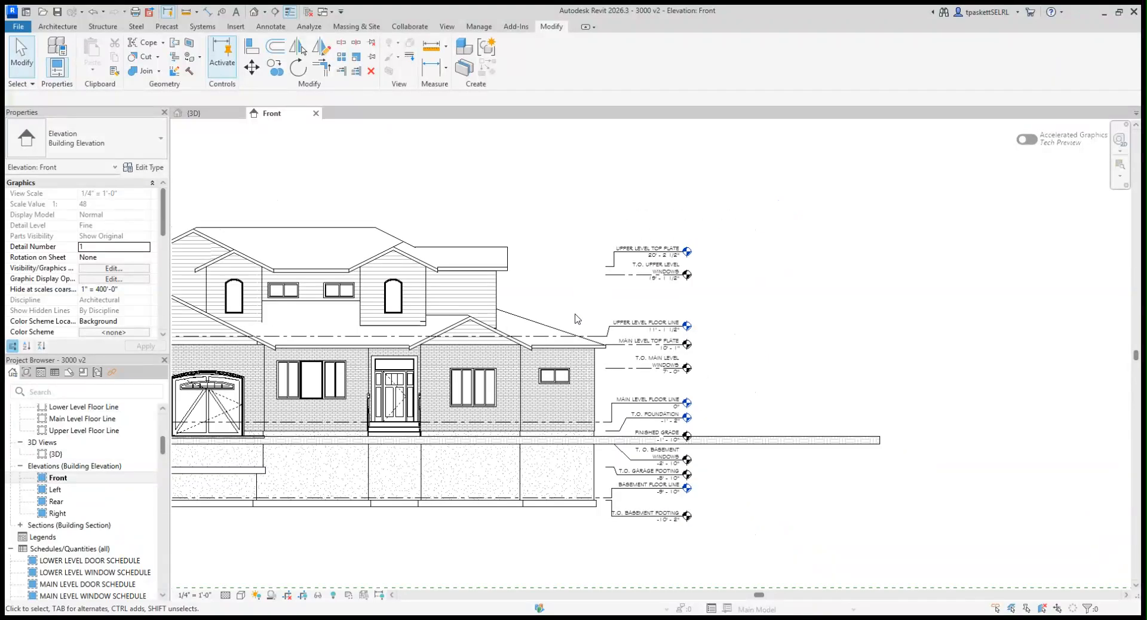
{"action": "scroll", "coordinate": [575, 318], "scroll_direction": "down", "scroll_amount": 2}
{"action": "scroll", "coordinate": [436, 482], "scroll_direction": "up", "scroll_amount": 2}
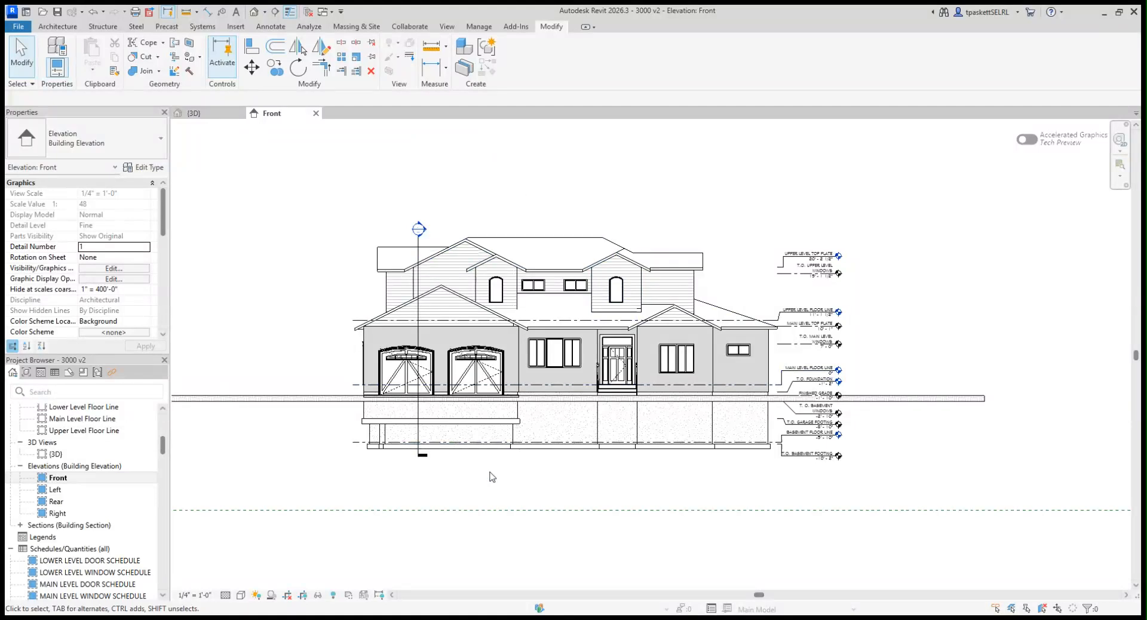
{"action": "scroll", "coordinate": [489, 473], "scroll_direction": "down", "scroll_amount": 2}
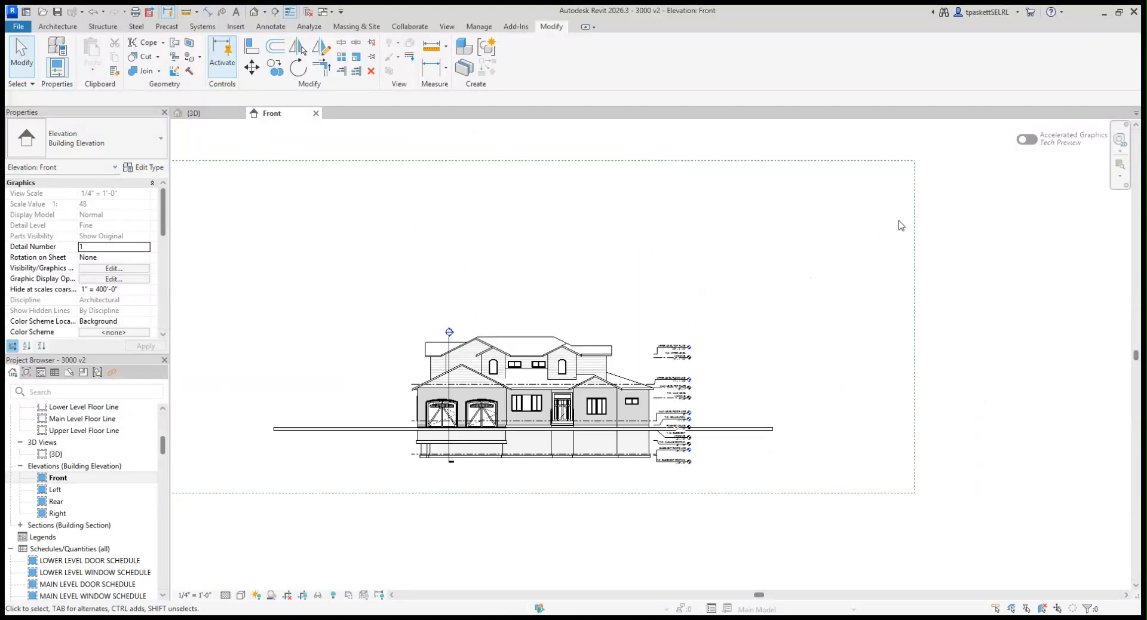
{"action": "left_click", "coordinate": [919, 216]}
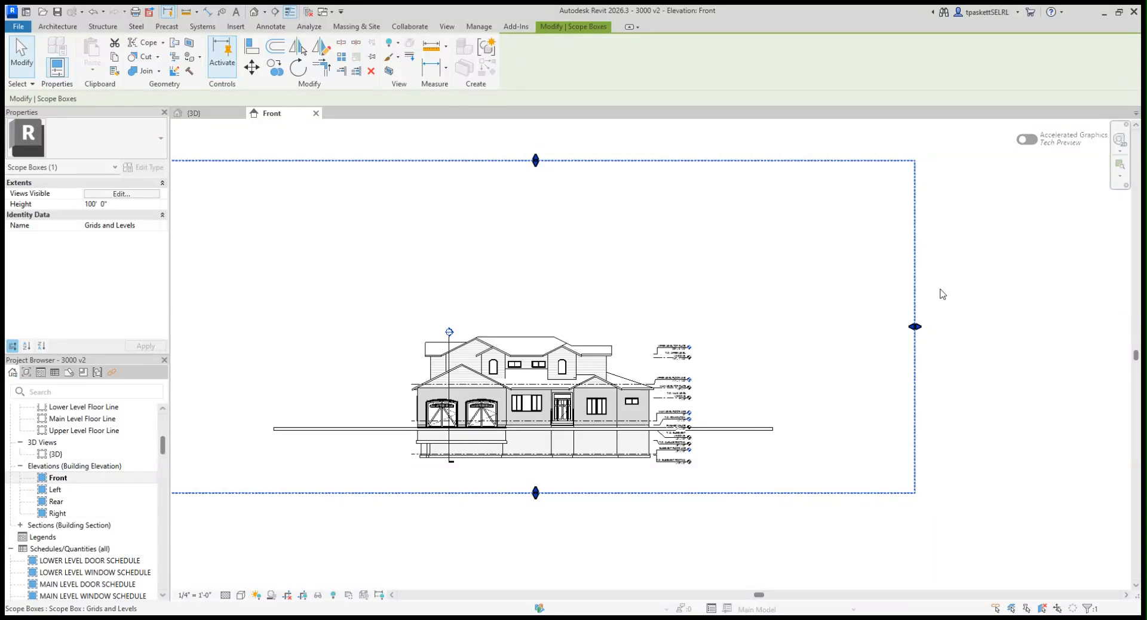
{"action": "left_click", "coordinate": [850, 301]}
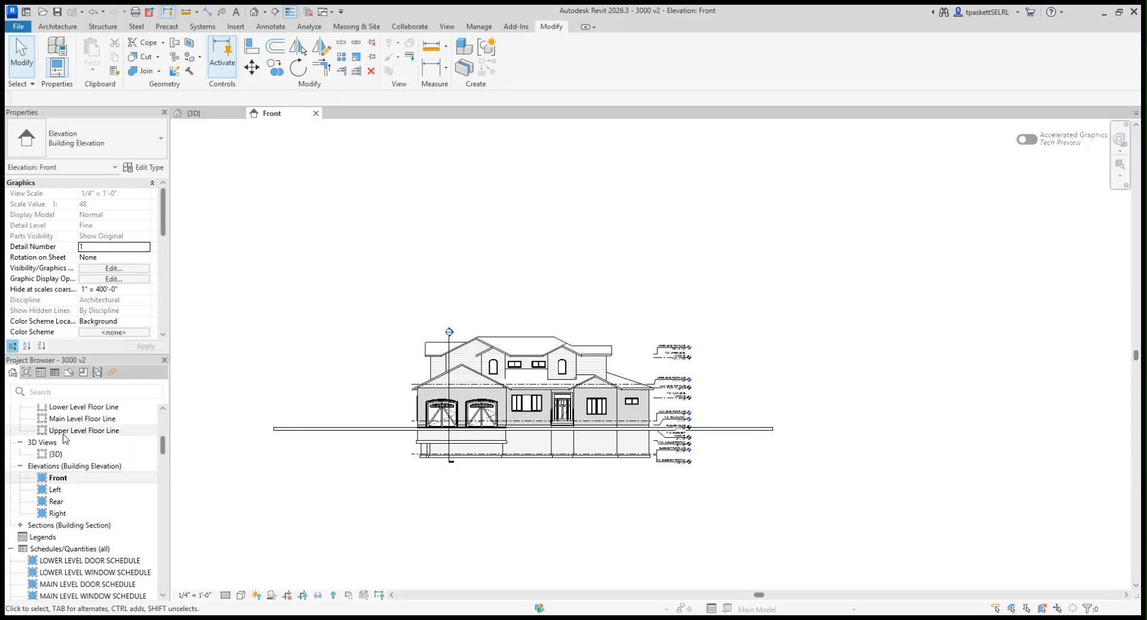
Open the Main Level Floor Line floor plan
{"action": "scroll", "coordinate": [78, 424], "scroll_direction": "up", "scroll_amount": 4}
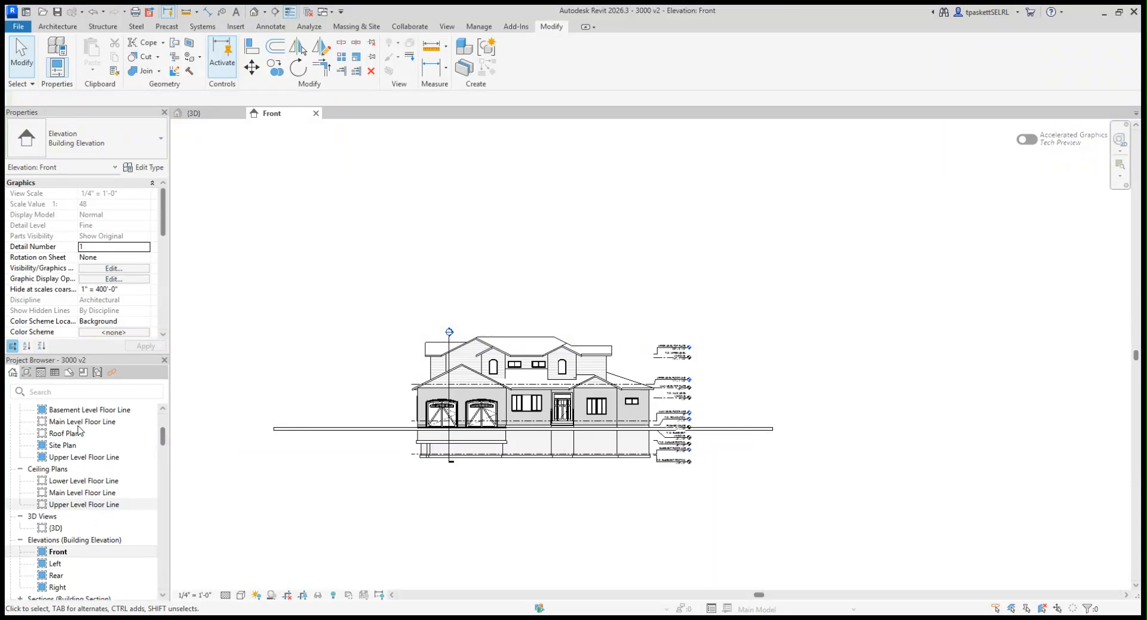
{"action": "scroll", "coordinate": [83, 445], "scroll_direction": "up", "scroll_amount": 1}
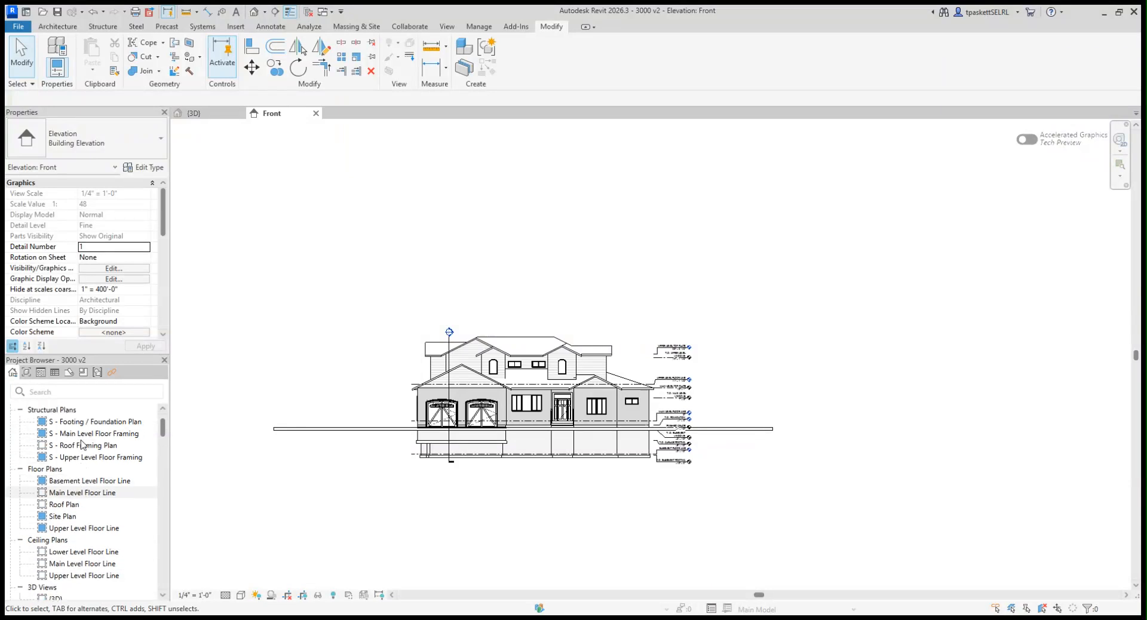
{"action": "left_click", "coordinate": [77, 495]}
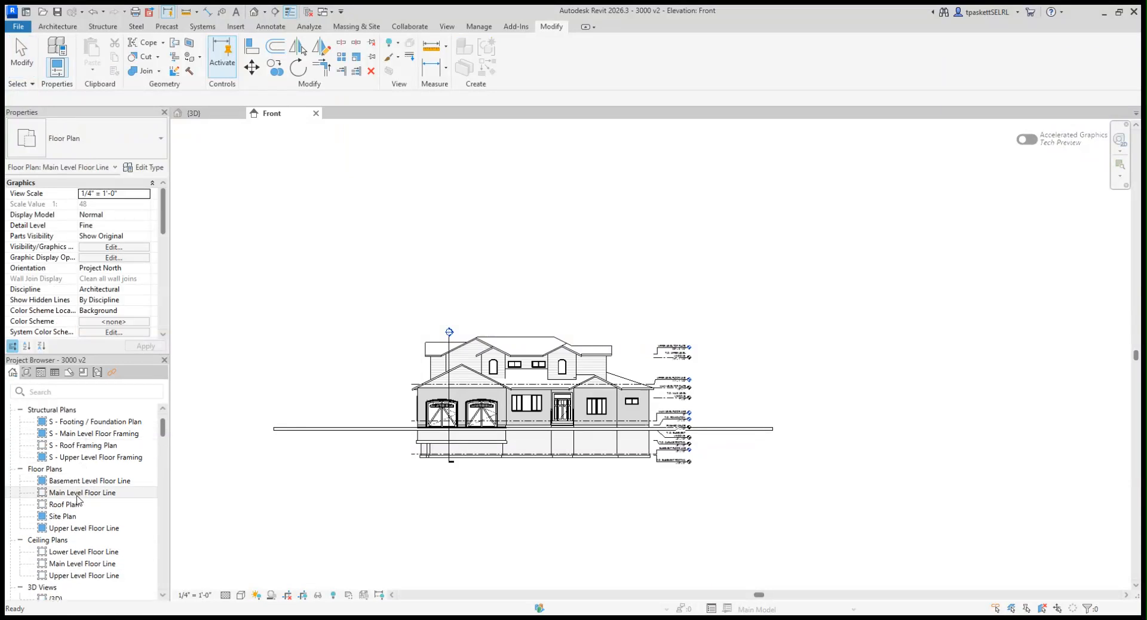
{"action": "double_click", "coordinate": [78, 496]}
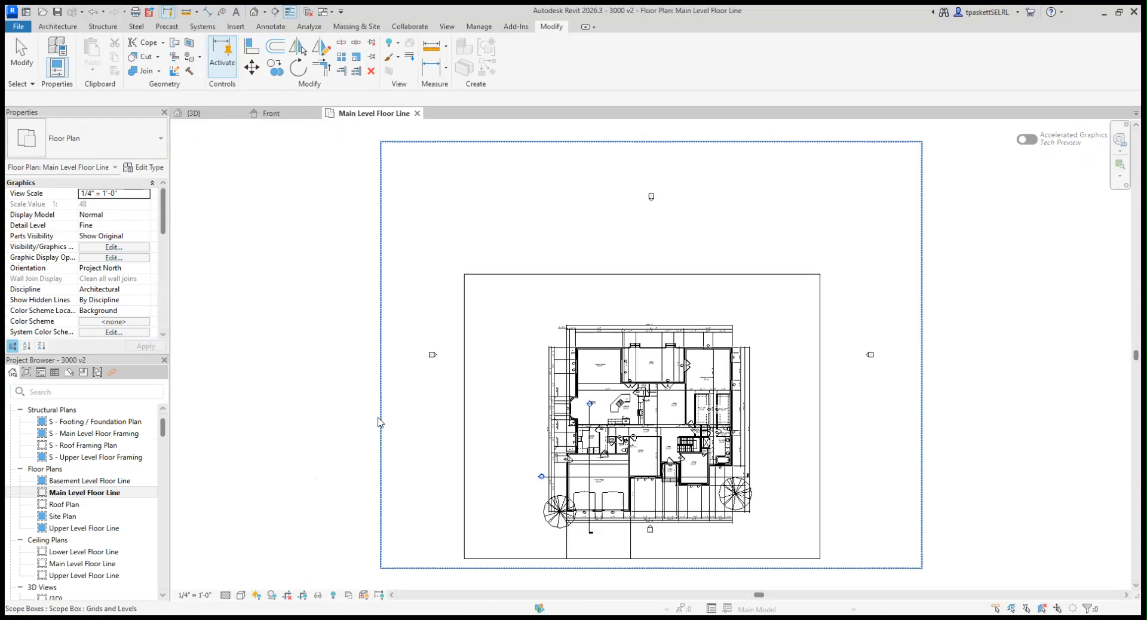
Move the left edge of the Grids and Levels scope box slightly outward in the floor plan
{"action": "left_click", "coordinate": [381, 284]}
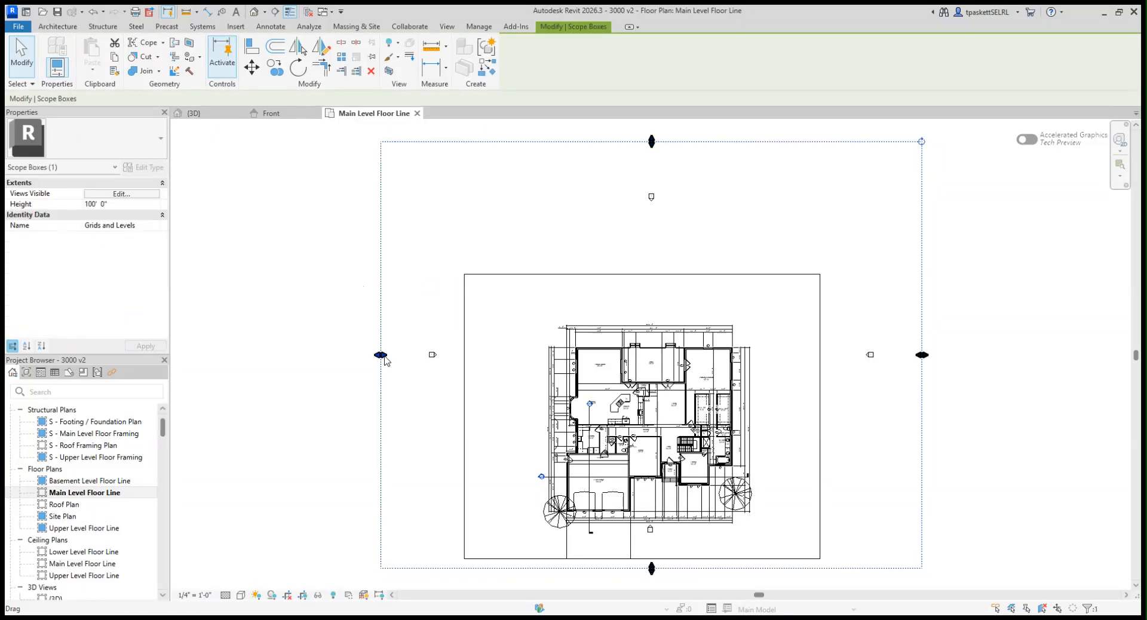
{"action": "mouse_move", "coordinate": [385, 358]}
{"action": "left_mouse_down"}
{"action": "mouse_move", "coordinate": [524, 361]}
{"action": "mouse_move", "coordinate": [382, 358]}
{"action": "left_mouse_up"}
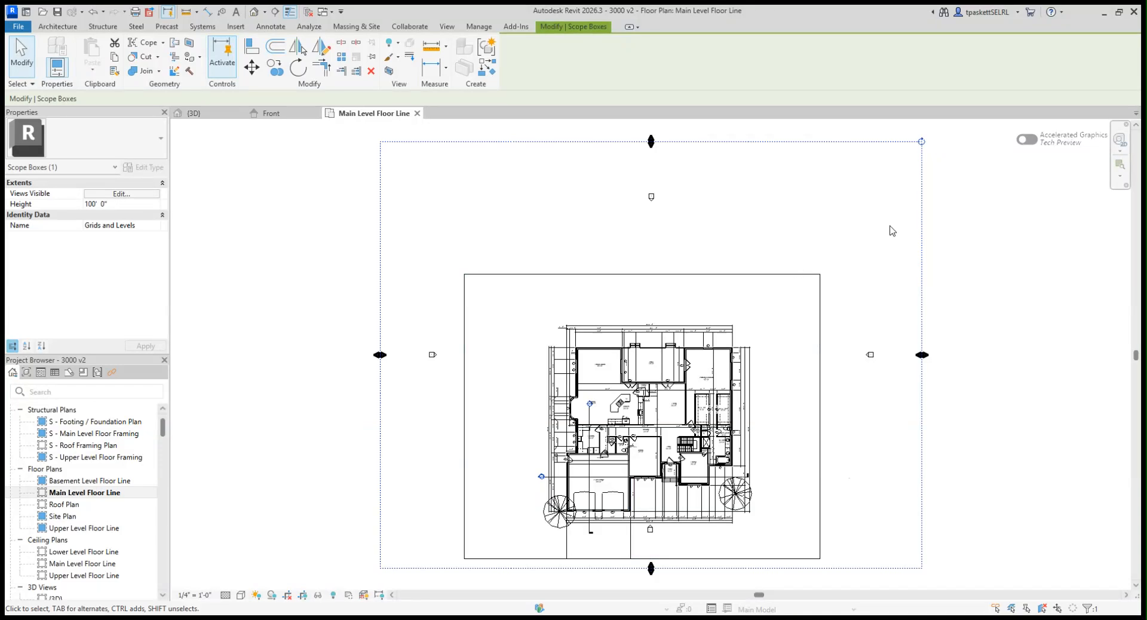
{"action": "left_click", "coordinate": [283, 207]}
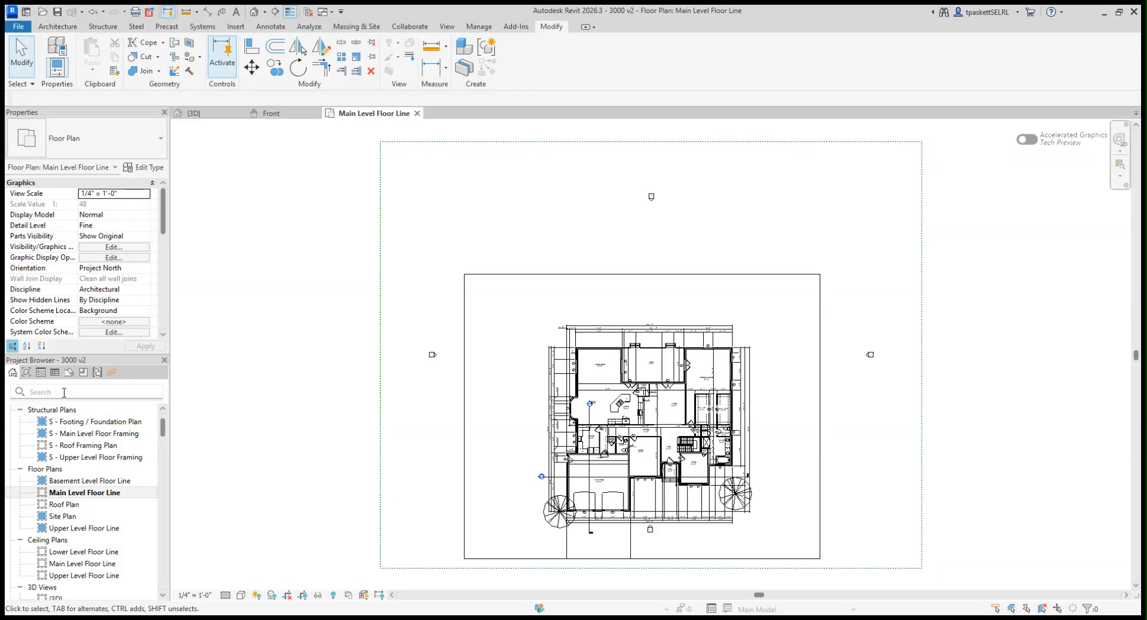
Open sheet 4 - FRONT / RIGHT SIDE ELEVATIONS and fit the whole sheet with its elevation viewports in sight
{"action": "left_click_drag", "start_coordinate": [166, 430], "coordinate": [162, 483]}
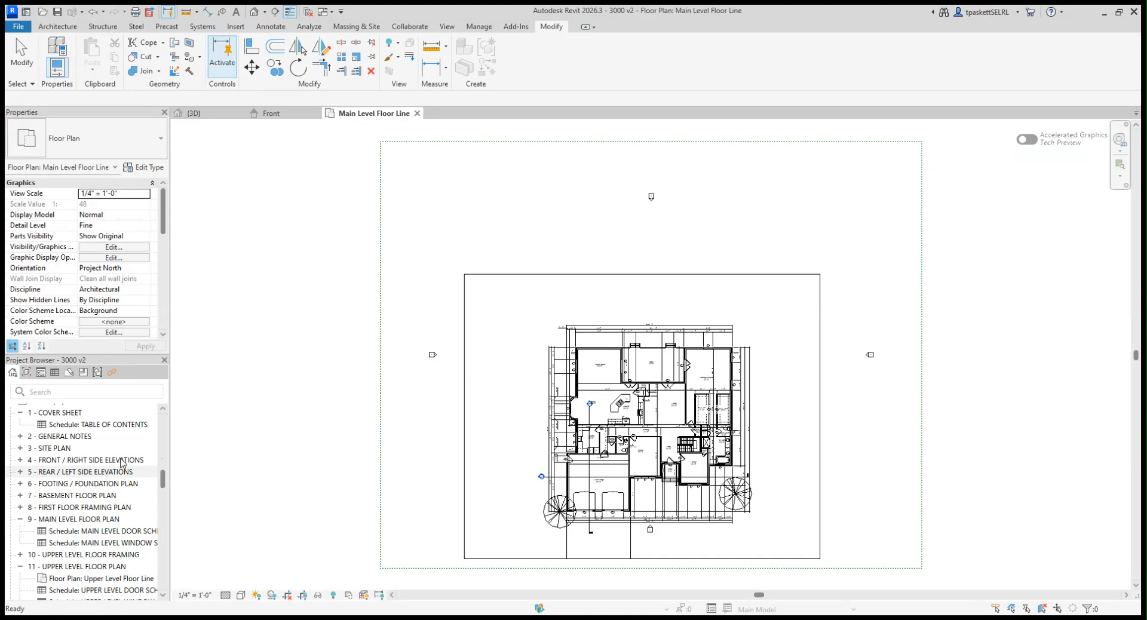
{"action": "left_click", "coordinate": [81, 461]}
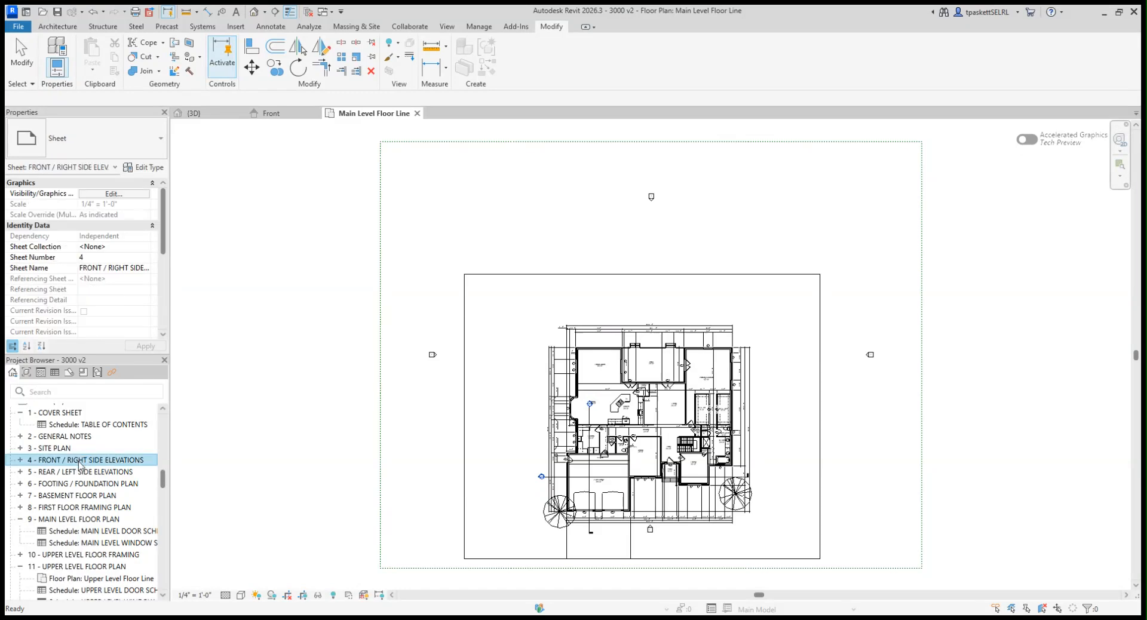
{"action": "double_click", "coordinate": [80, 461]}
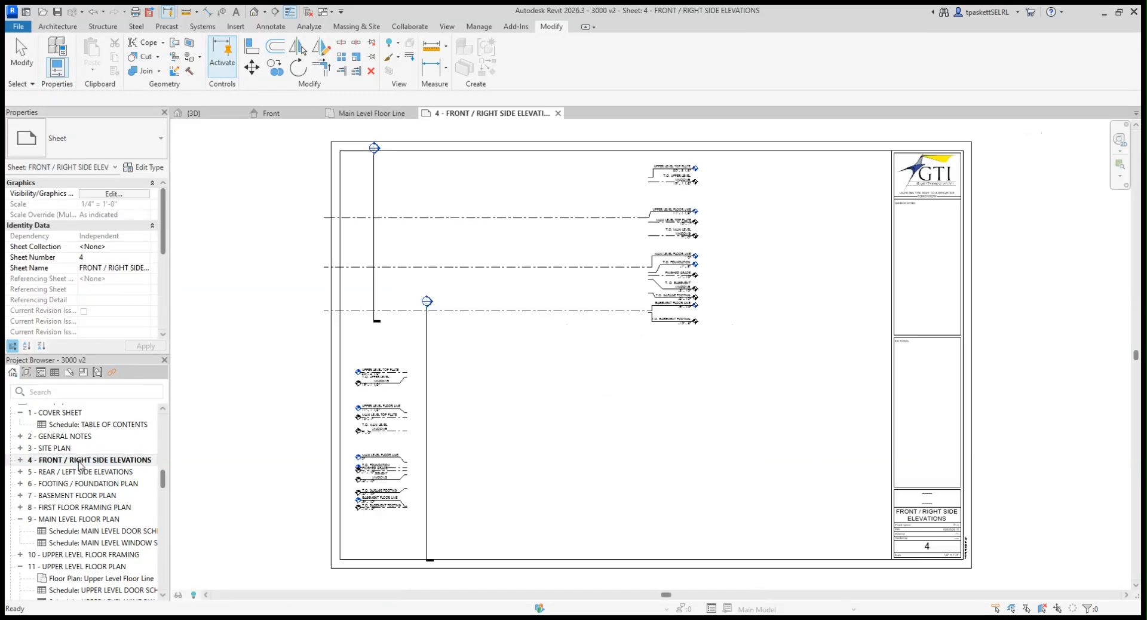
{"action": "scroll", "coordinate": [559, 346], "scroll_direction": "down", "scroll_amount": 1}
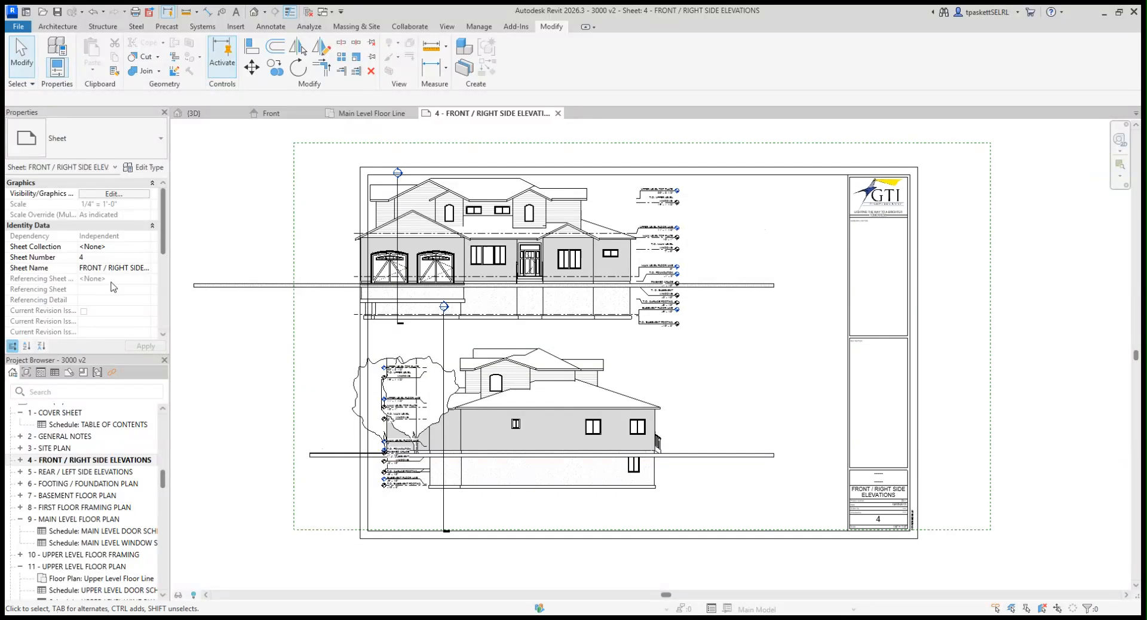
{"action": "scroll", "coordinate": [233, 343], "scroll_direction": "down", "scroll_amount": 5}
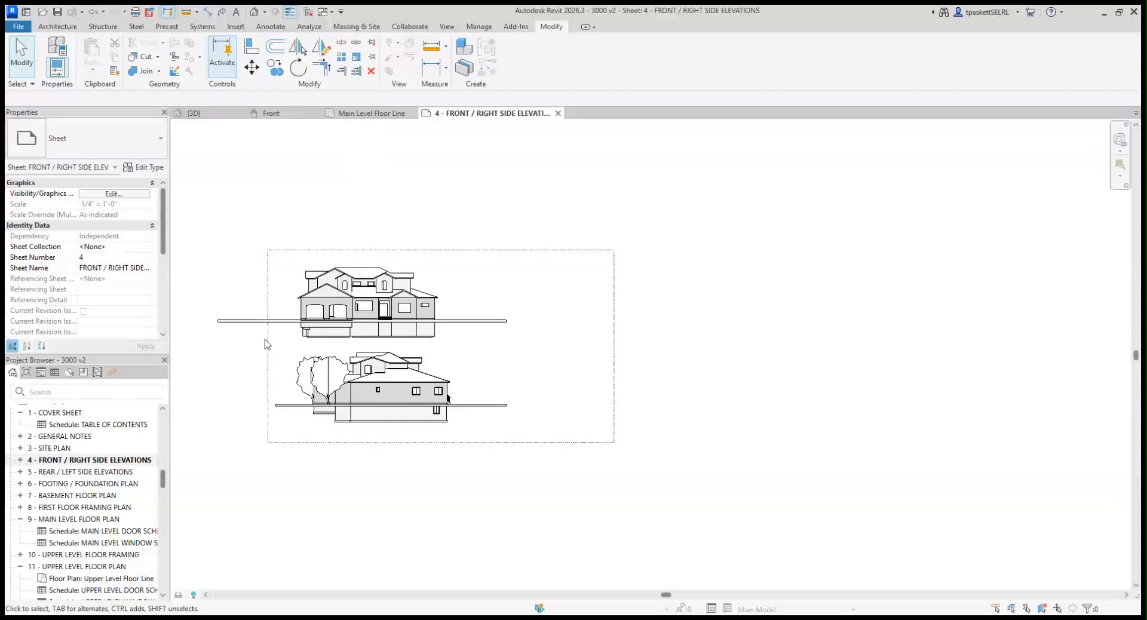
{"action": "middle_click_drag", "start_coordinate": [801, 312], "coordinate": [881, 302]}
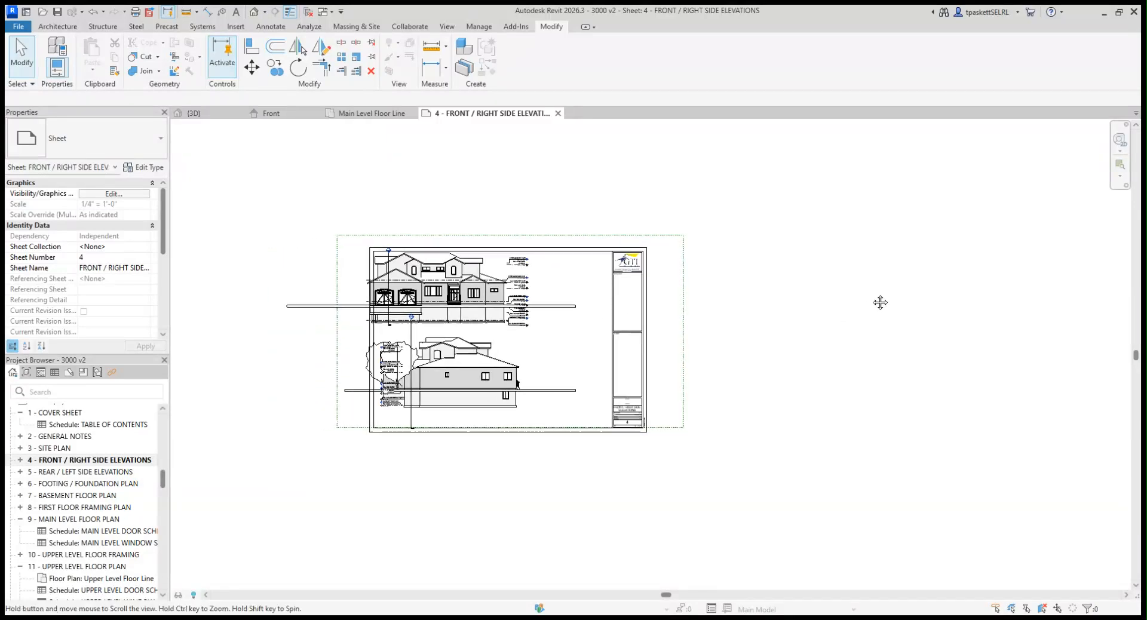
Move the Right elevation viewport off the sheet beyond the title block, and the Front elevation viewport off above the sheet
{"action": "left_click", "coordinate": [684, 317]}
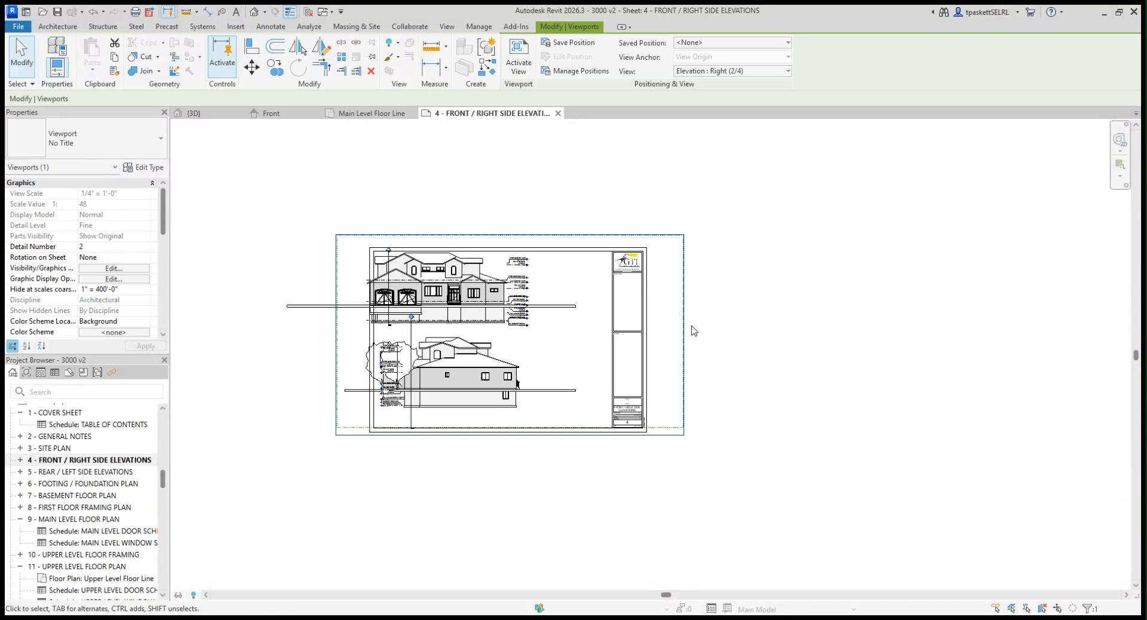
{"action": "left_click", "coordinate": [758, 312]}
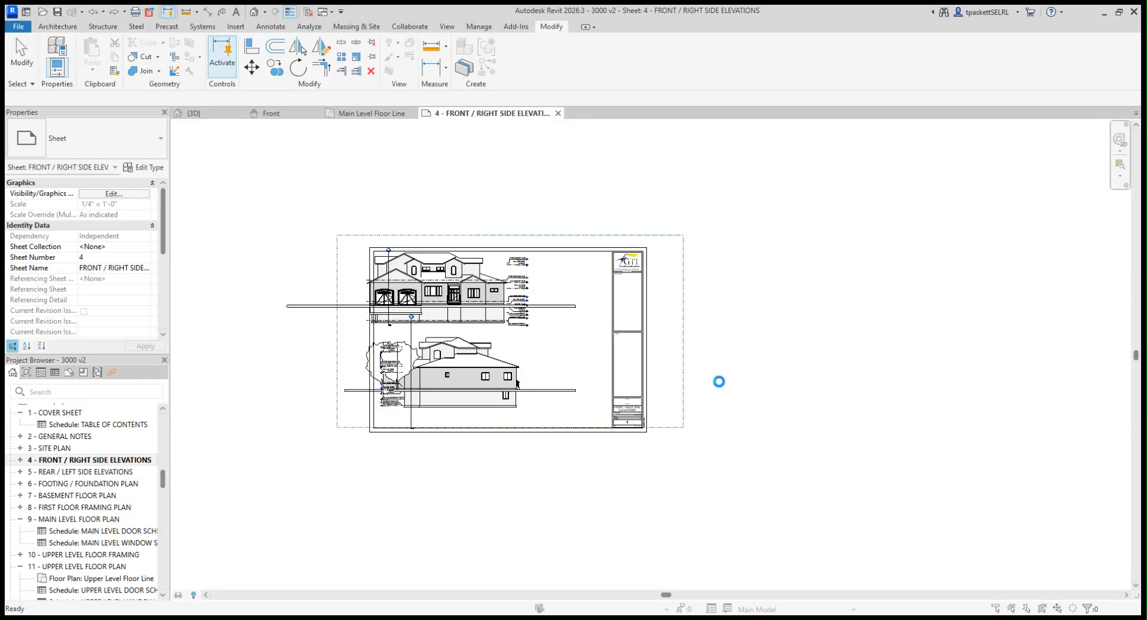
{"action": "left_click", "coordinate": [681, 368]}
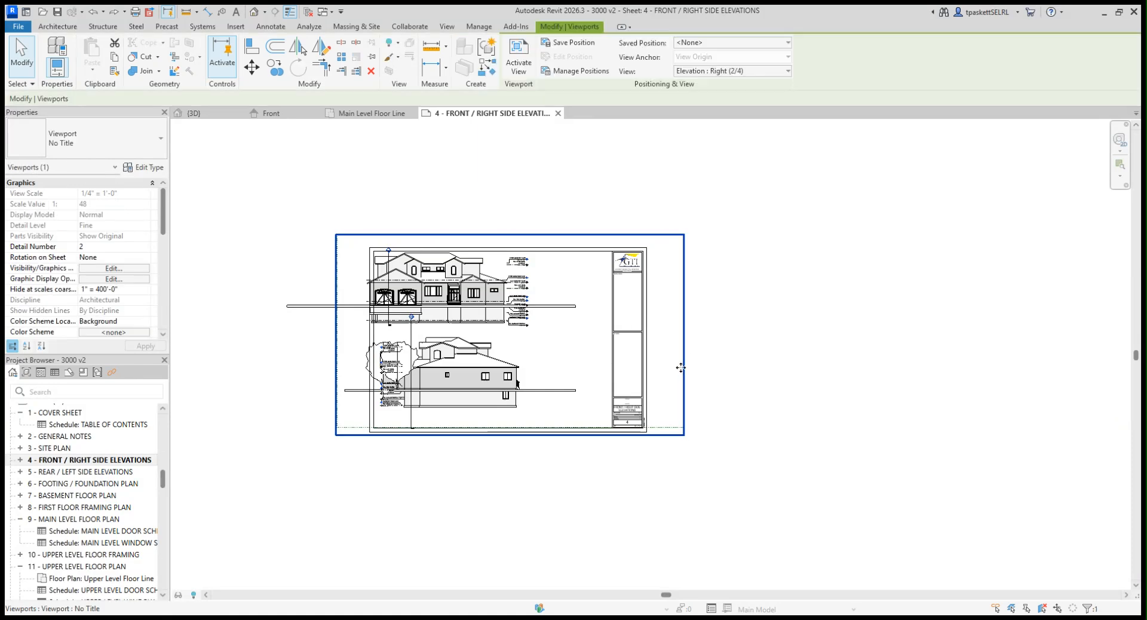
{"action": "left_click_drag", "start_coordinate": [683, 290], "coordinate": [814, 312]}
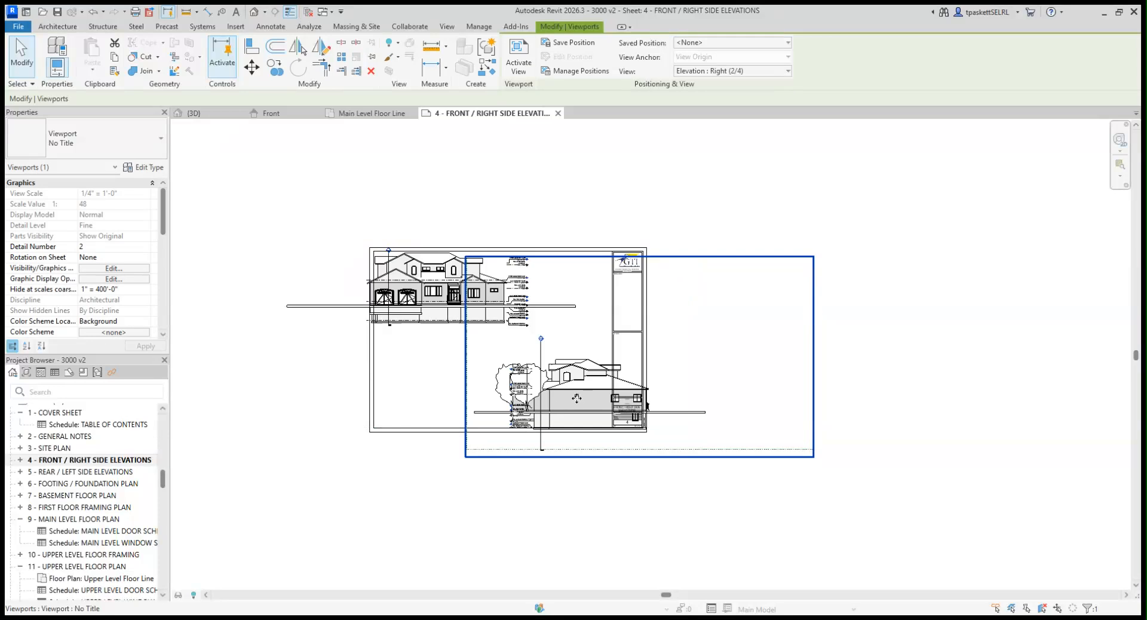
{"action": "left_click_drag", "start_coordinate": [342, 230], "coordinate": [273, 132]}
{"action": "left_click_drag", "start_coordinate": [739, 261], "coordinate": [948, 287]}
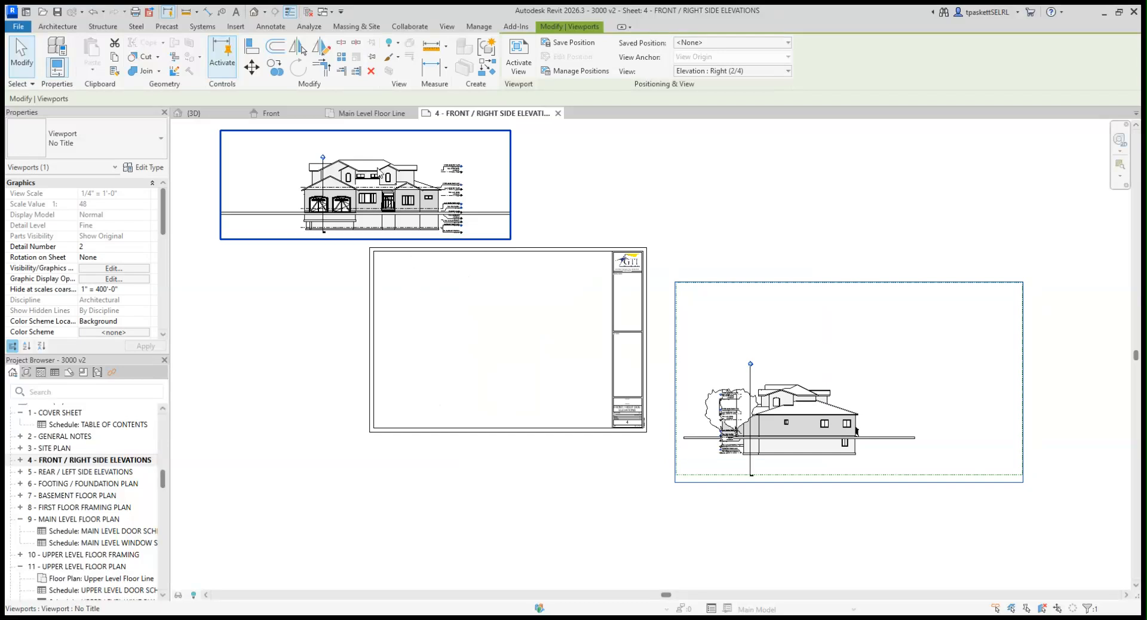
Place the Front elevation viewport back on the upper half of the sheet, with the level labels just clear of the title block
{"action": "left_click_drag", "start_coordinate": [397, 135], "coordinate": [504, 249]}
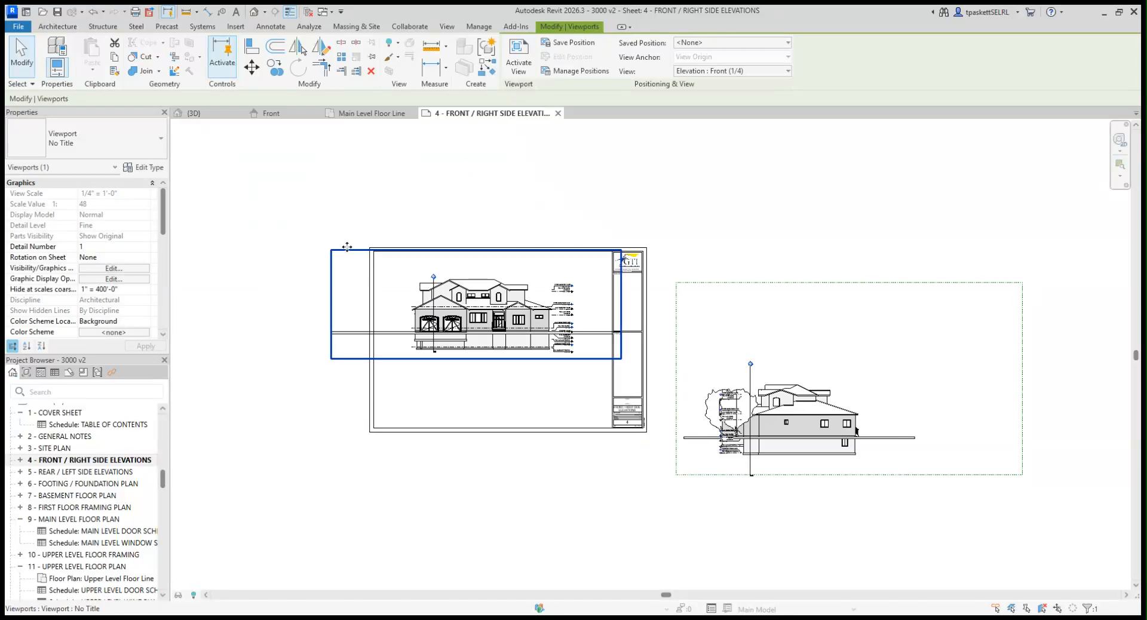
{"action": "left_click_drag", "start_coordinate": [348, 241], "coordinate": [347, 223]}
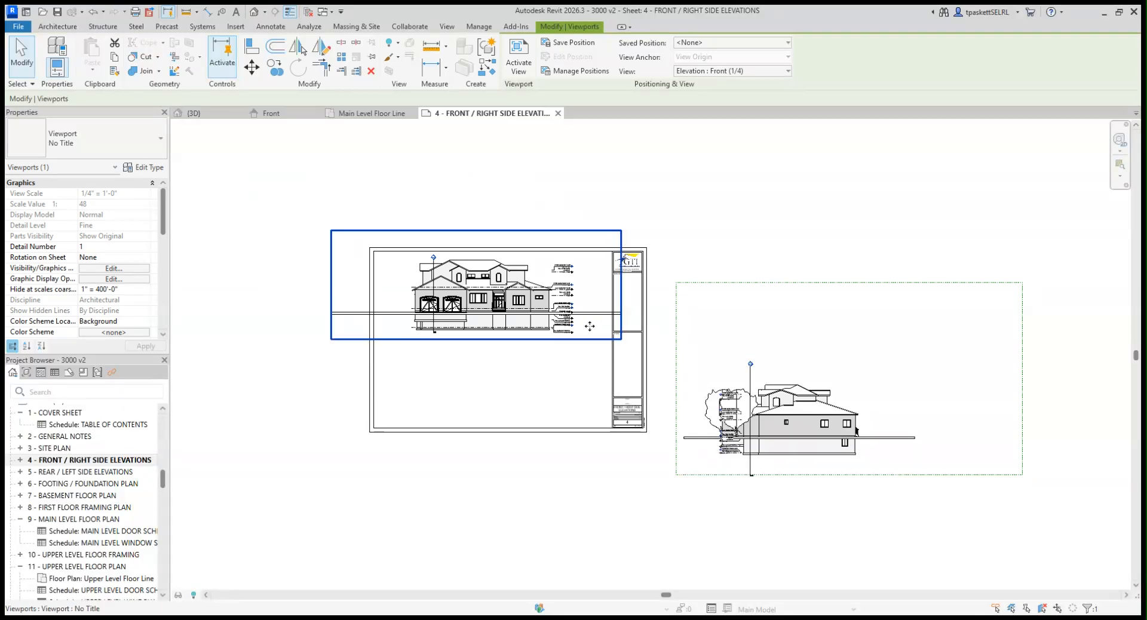
{"action": "left_click", "coordinate": [687, 206]}
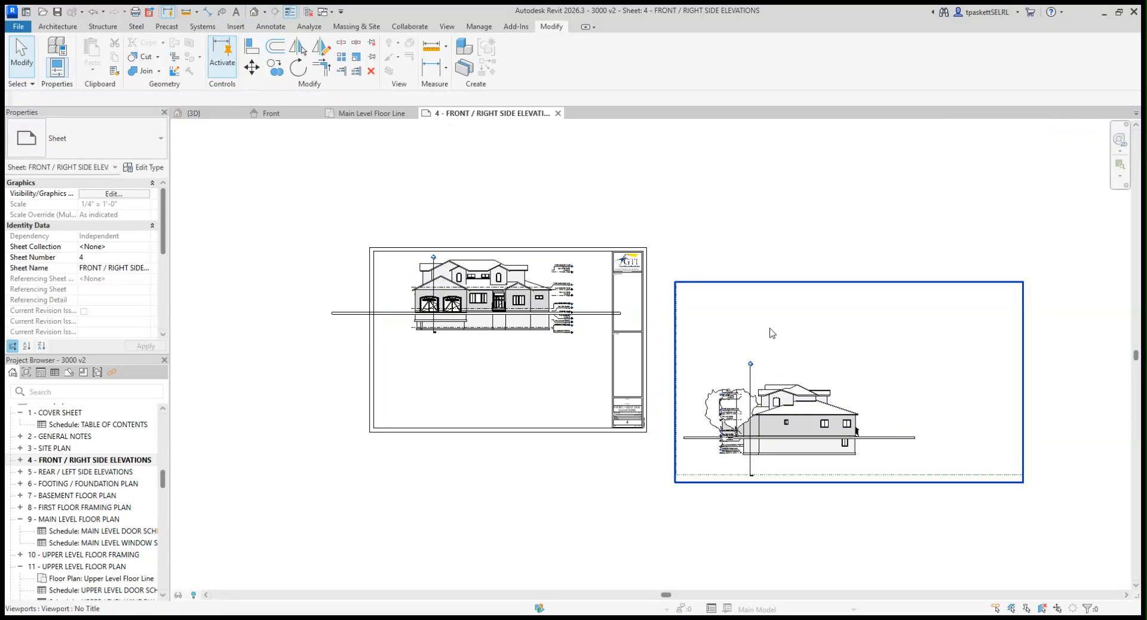
Move the Right elevation viewport slightly farther away from the sheet
{"action": "left_click", "coordinate": [794, 320]}
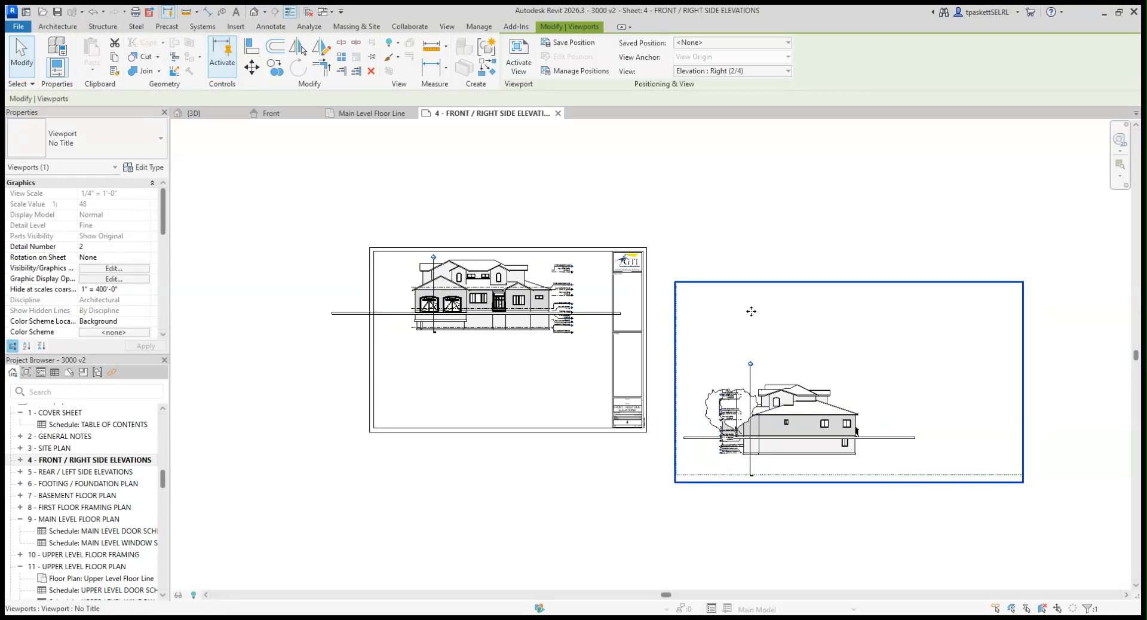
{"action": "left_click", "coordinate": [731, 234]}
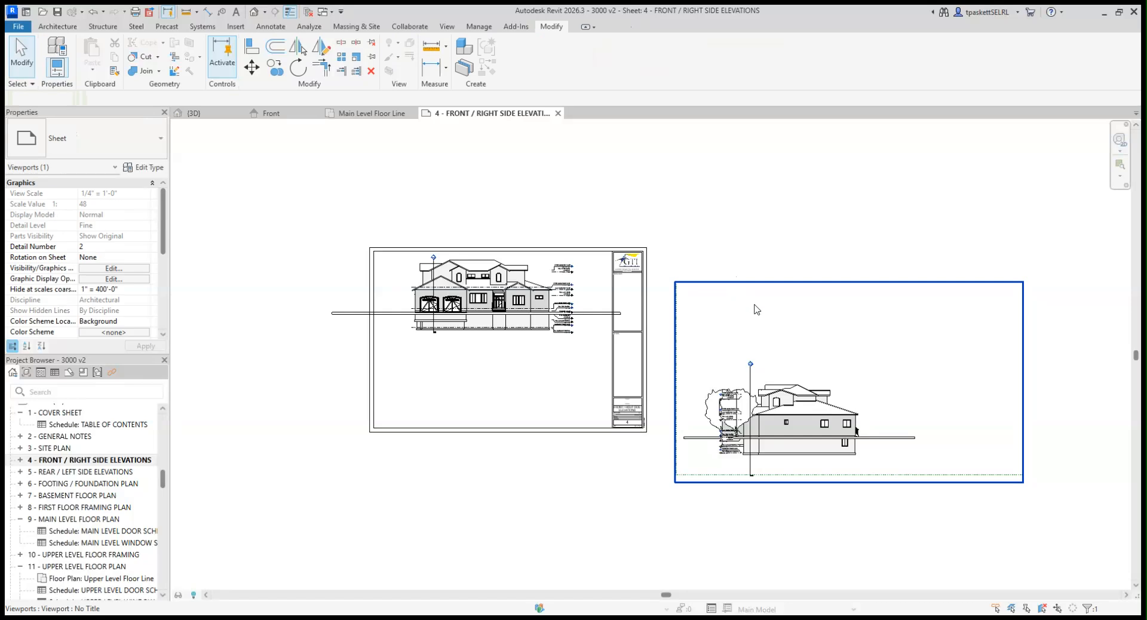
{"action": "left_click_drag", "start_coordinate": [757, 309], "coordinate": [809, 326]}
{"action": "left_click", "coordinate": [730, 208]}
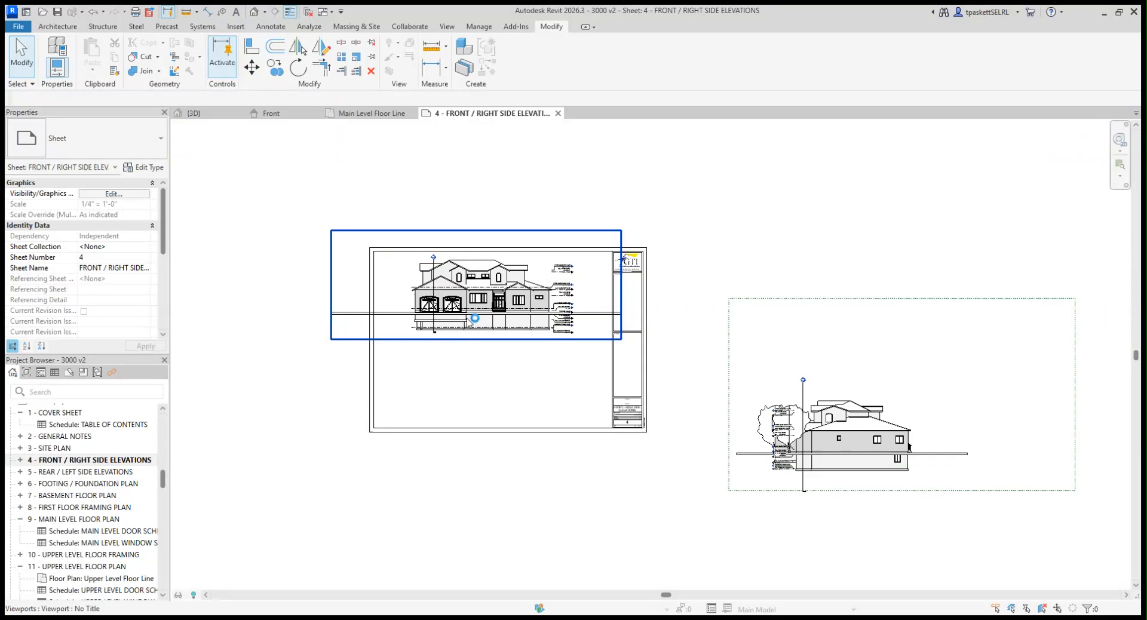
Activate the Front elevation view on the sheet for editing and turn on Thin Lines
{"action": "scroll", "coordinate": [383, 317], "scroll_direction": "up", "scroll_amount": 2}
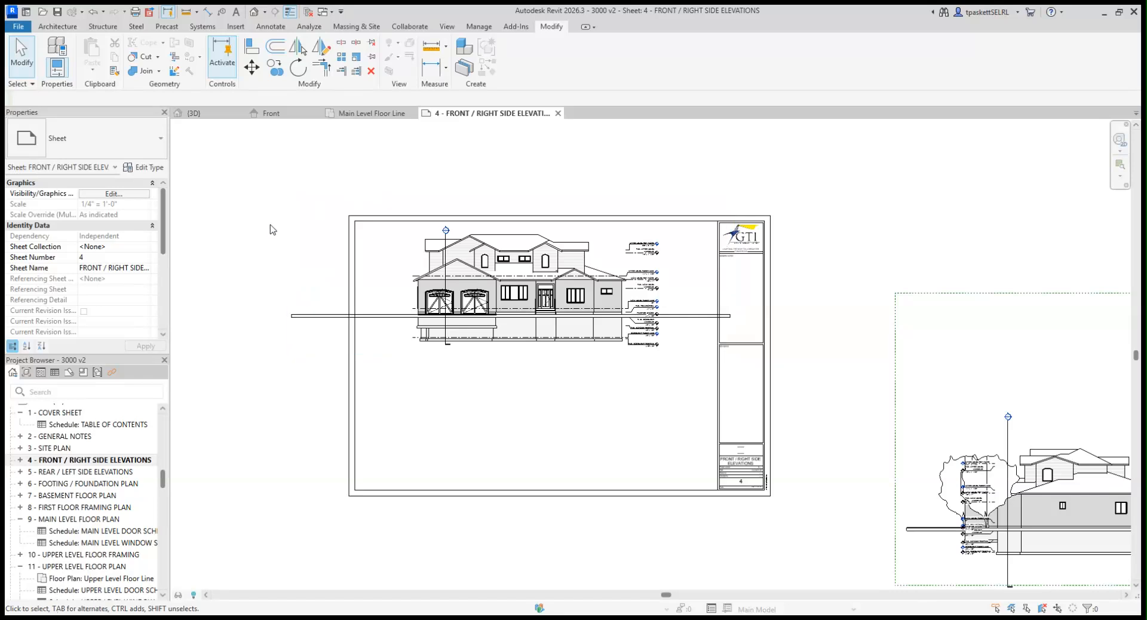
{"action": "double_click", "coordinate": [384, 252]}
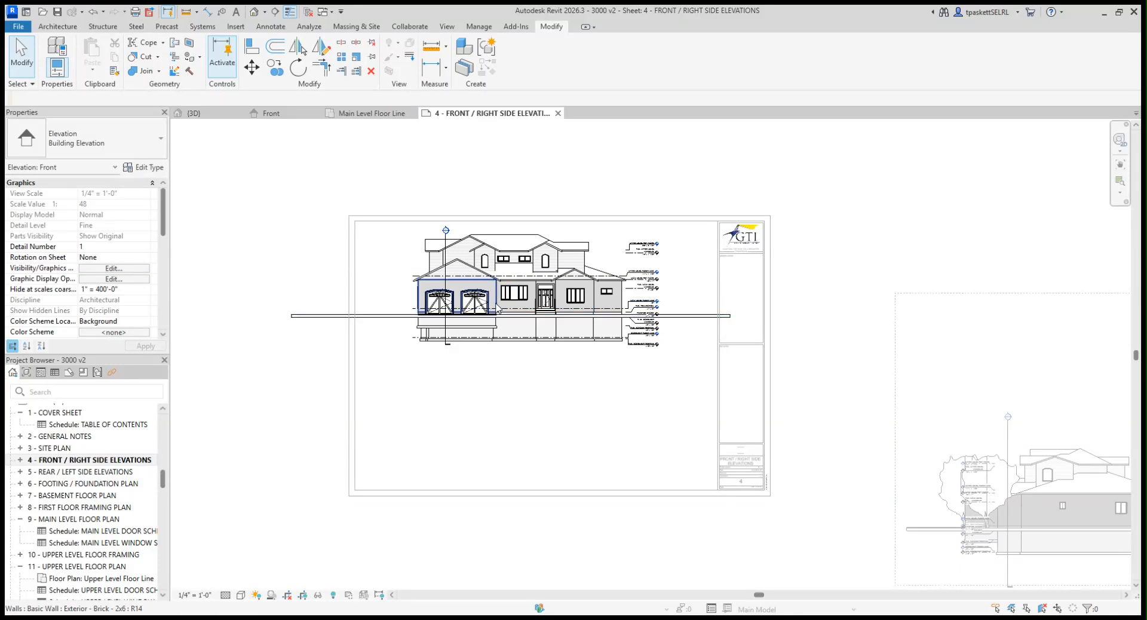
{"action": "scroll", "coordinate": [495, 310], "scroll_direction": "up", "scroll_amount": 3}
{"action": "scroll", "coordinate": [495, 311], "scroll_direction": "up", "scroll_amount": 1}
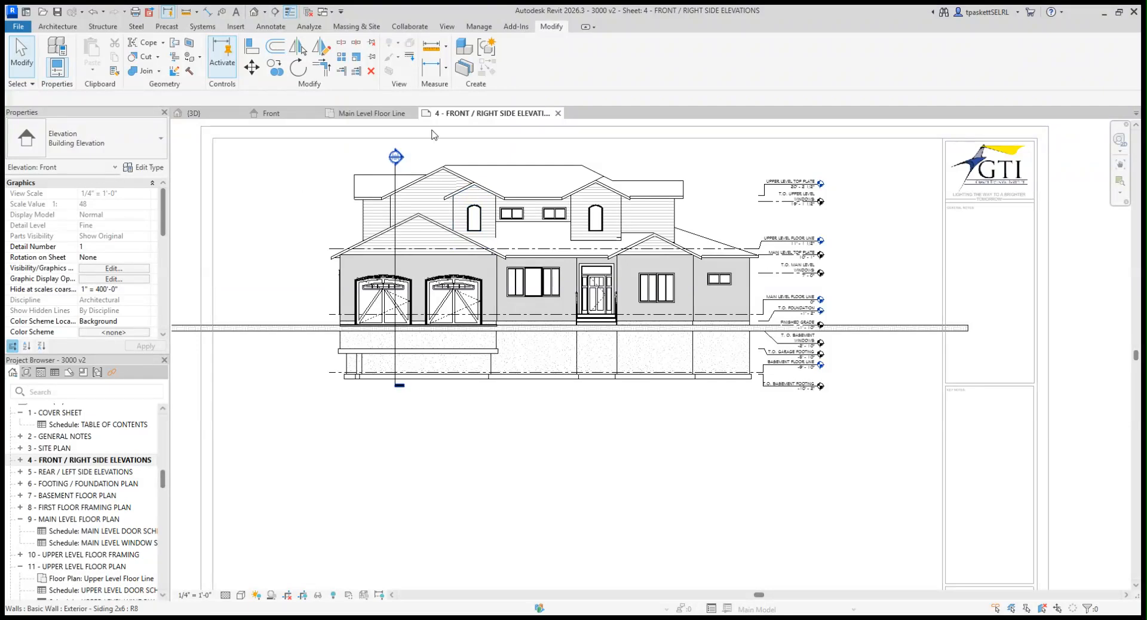
{"action": "left_click", "coordinate": [447, 27]}
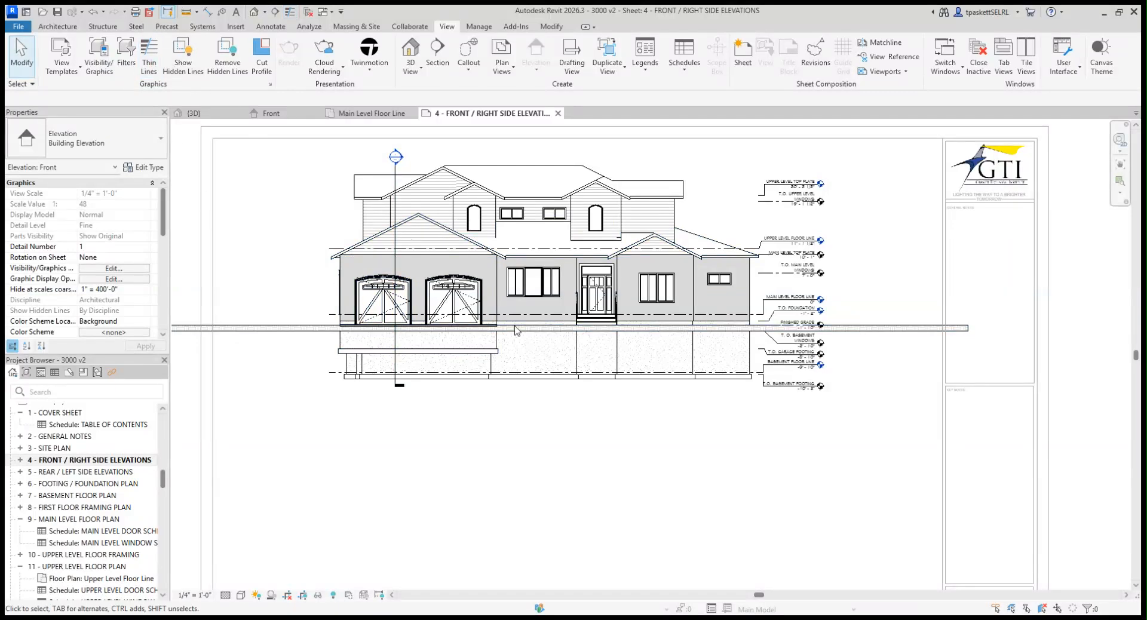
{"action": "left_click", "coordinate": [150, 63]}
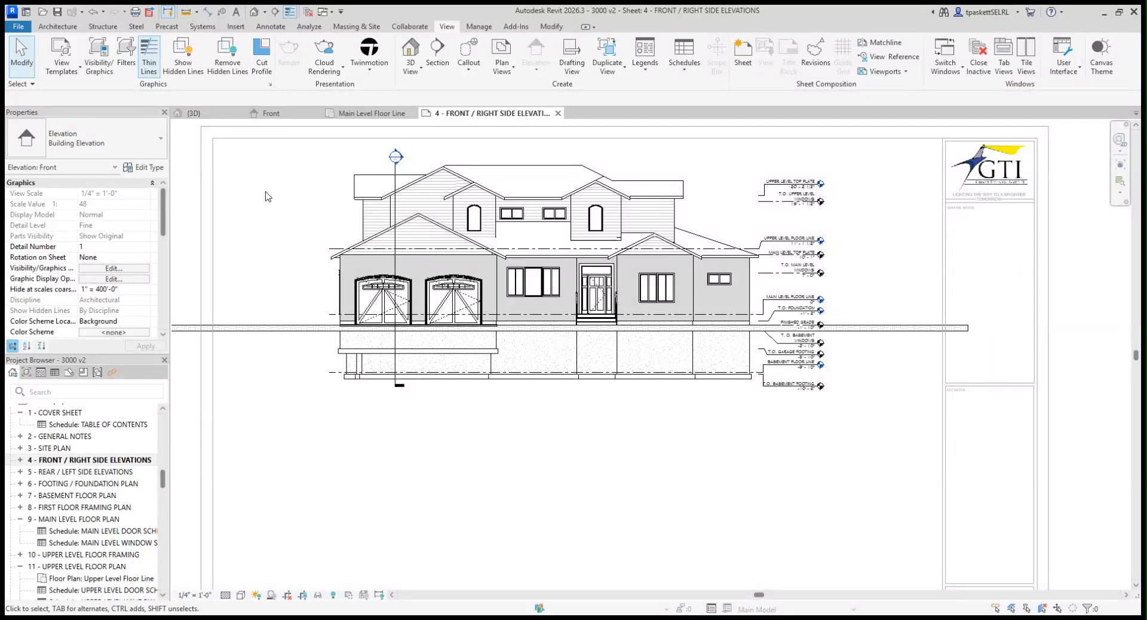
{"action": "left_click", "coordinate": [268, 28]}
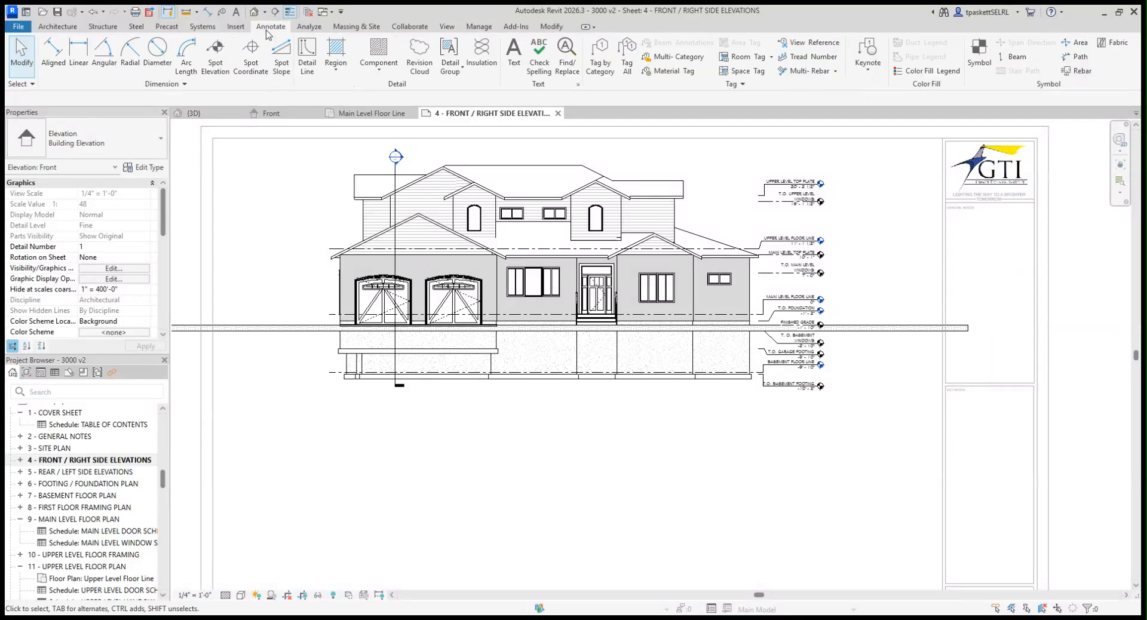
{"action": "left_click", "coordinate": [281, 54]}
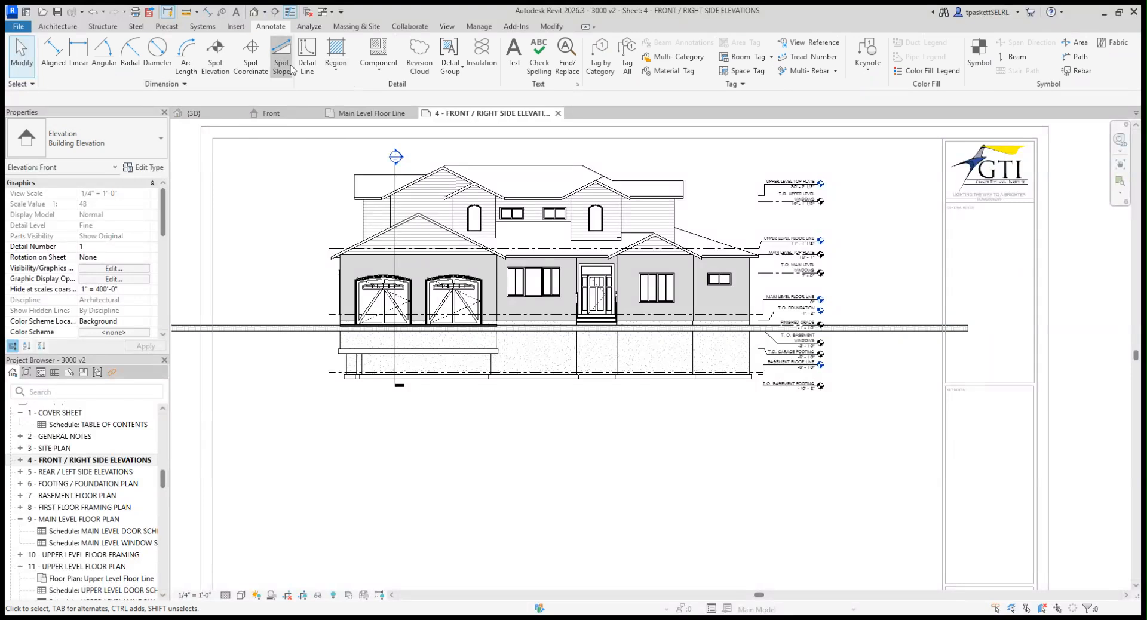
{"action": "left_click", "coordinate": [271, 27]}
{"action": "left_click", "coordinate": [307, 66]}
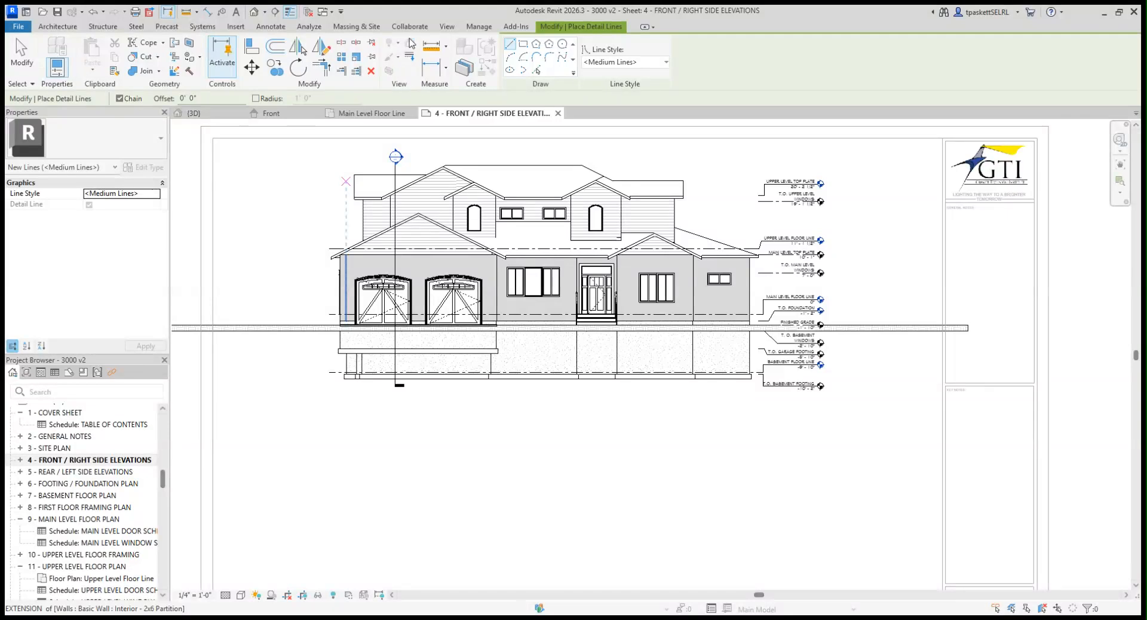
{"action": "left_click", "coordinate": [409, 58]}
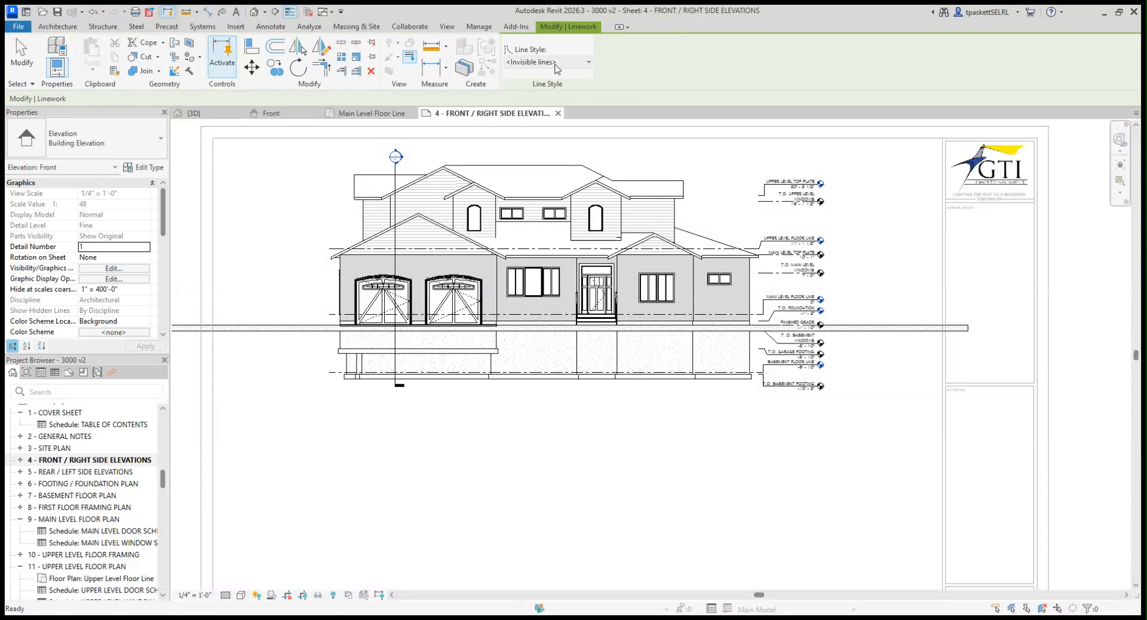
{"action": "left_click", "coordinate": [589, 62]}
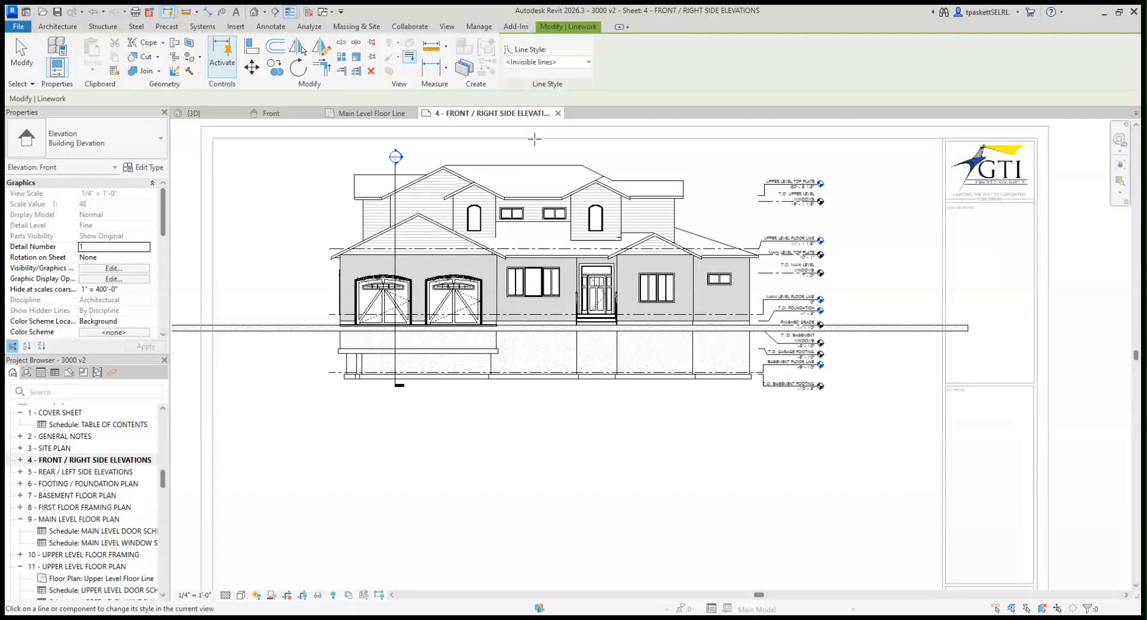
Start a detail line in the front elevation and open the project's additional settings
{"action": "key", "text": "d"}
{"action": "key", "text": "l"}
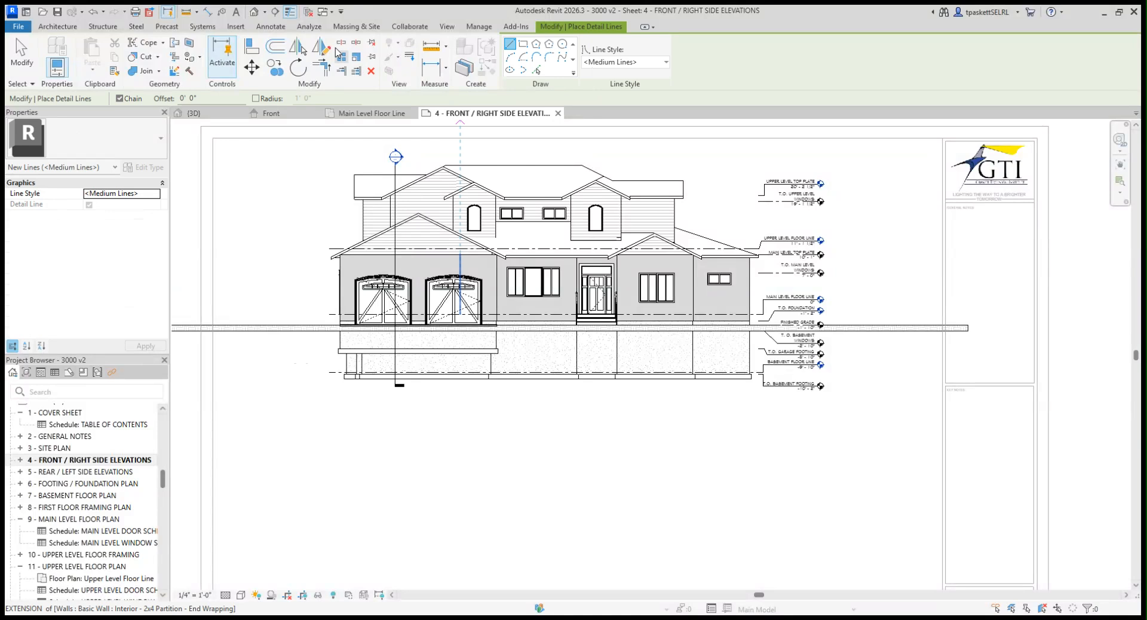
{"action": "left_click", "coordinate": [481, 27]}
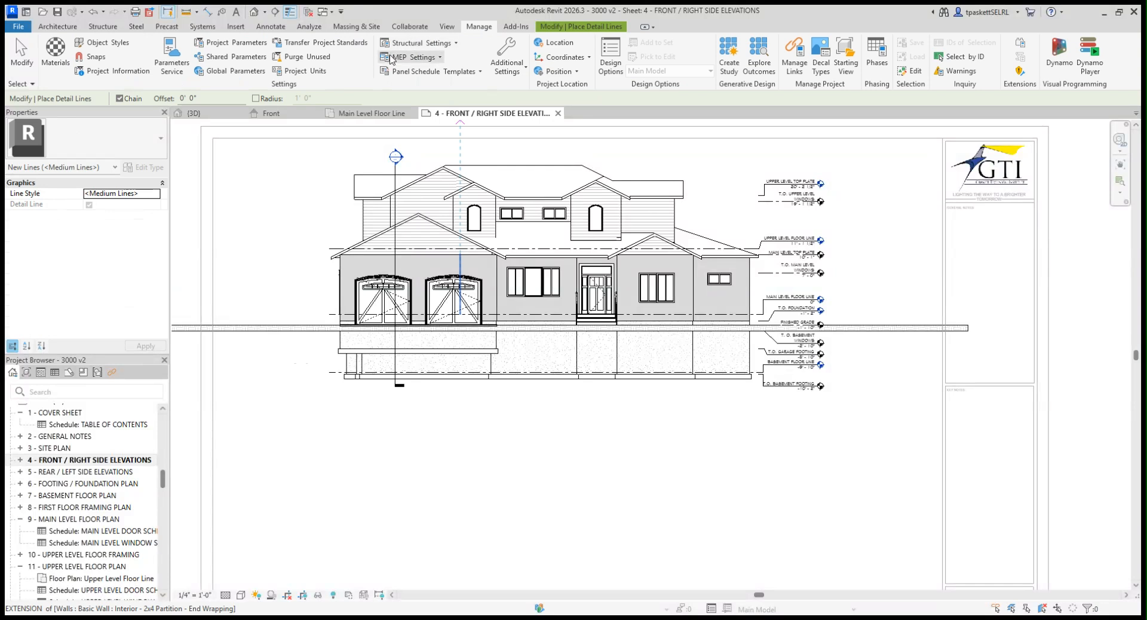
{"action": "left_click", "coordinate": [528, 92]}
{"action": "left_click", "coordinate": [517, 95]}
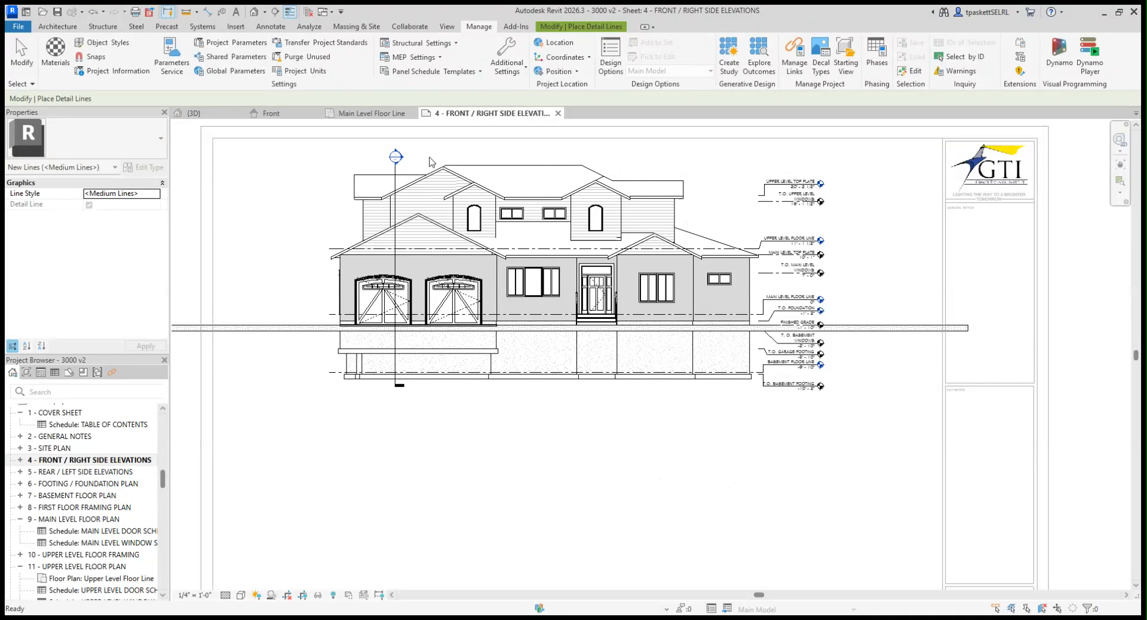
Draw a horizontal detail line in the Below Grade line style in the empty area below the front elevation
{"action": "left_click", "coordinate": [57, 26]}
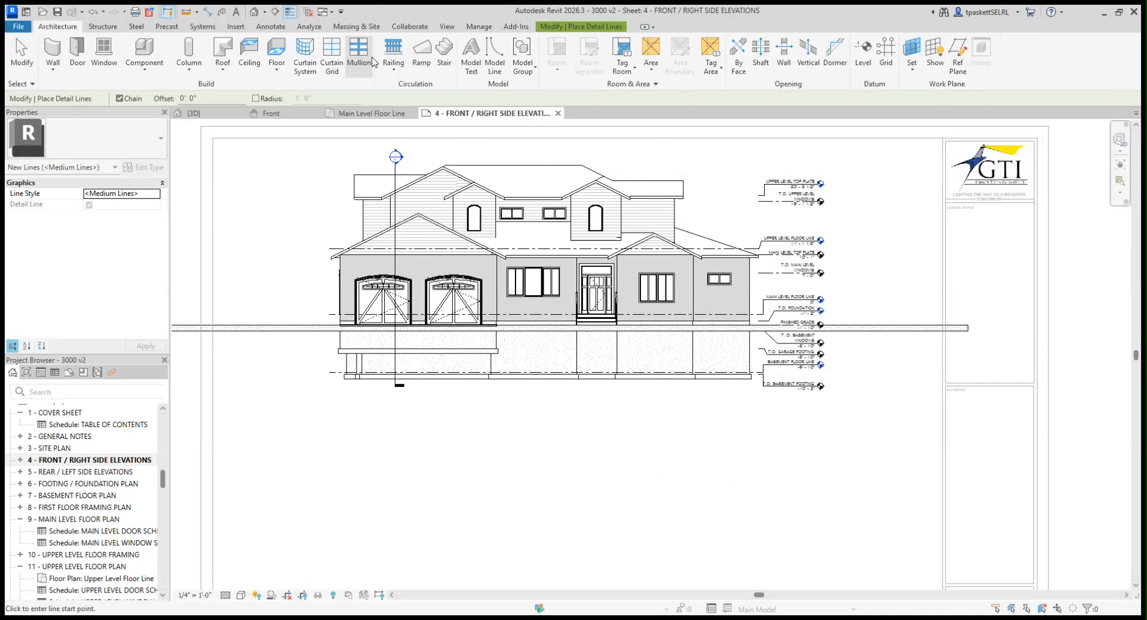
{"action": "left_click", "coordinate": [270, 26]}
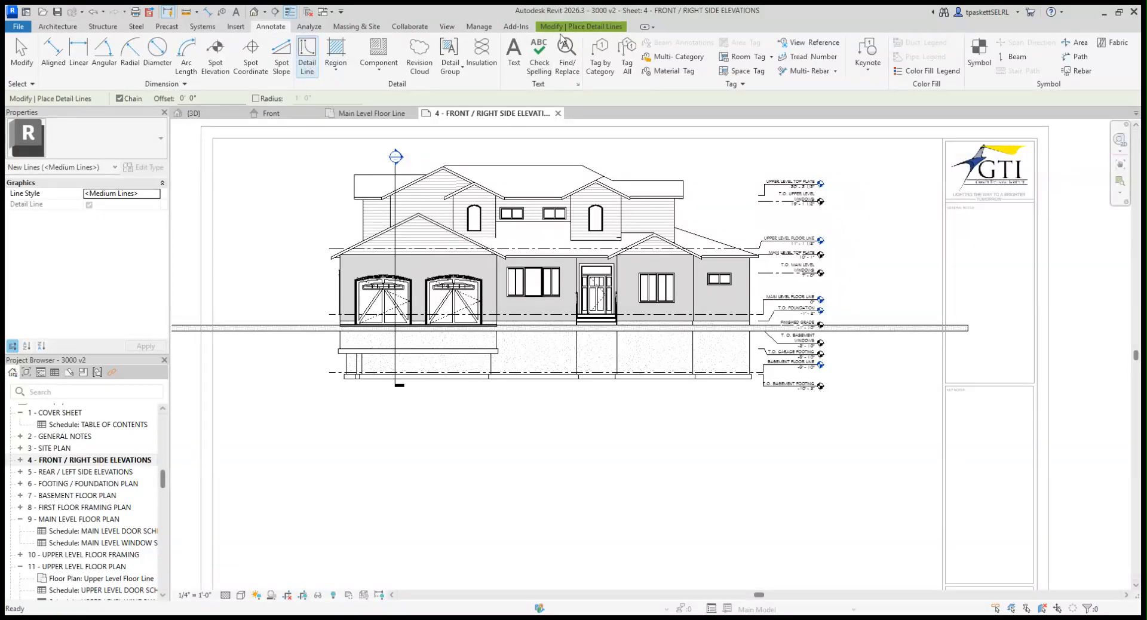
{"action": "left_click", "coordinate": [576, 27]}
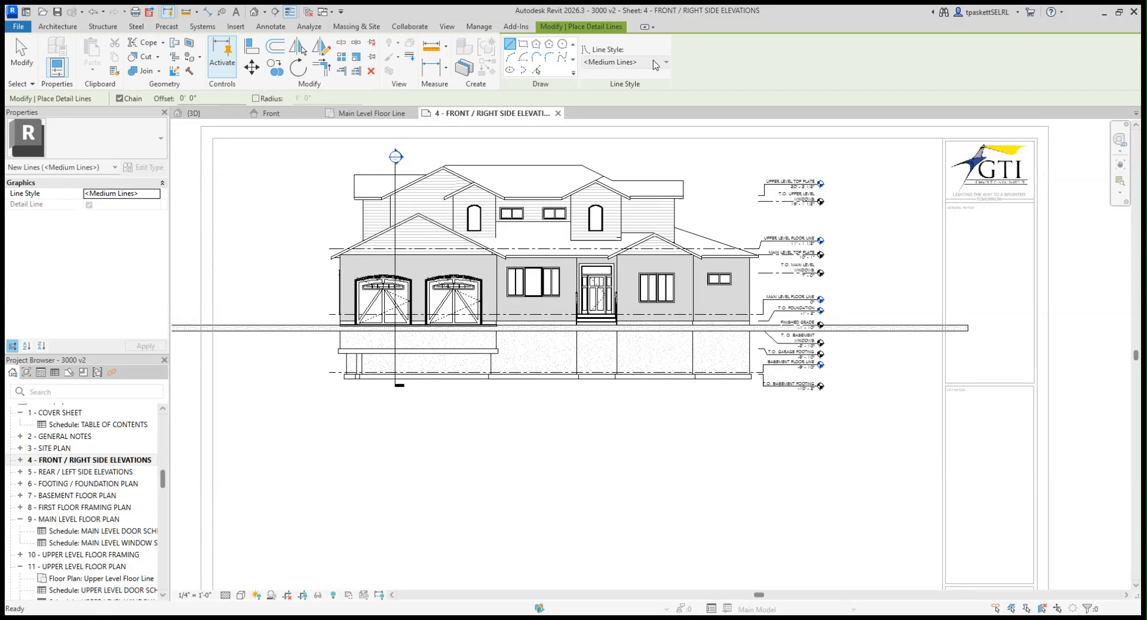
{"action": "left_click", "coordinate": [655, 65]}
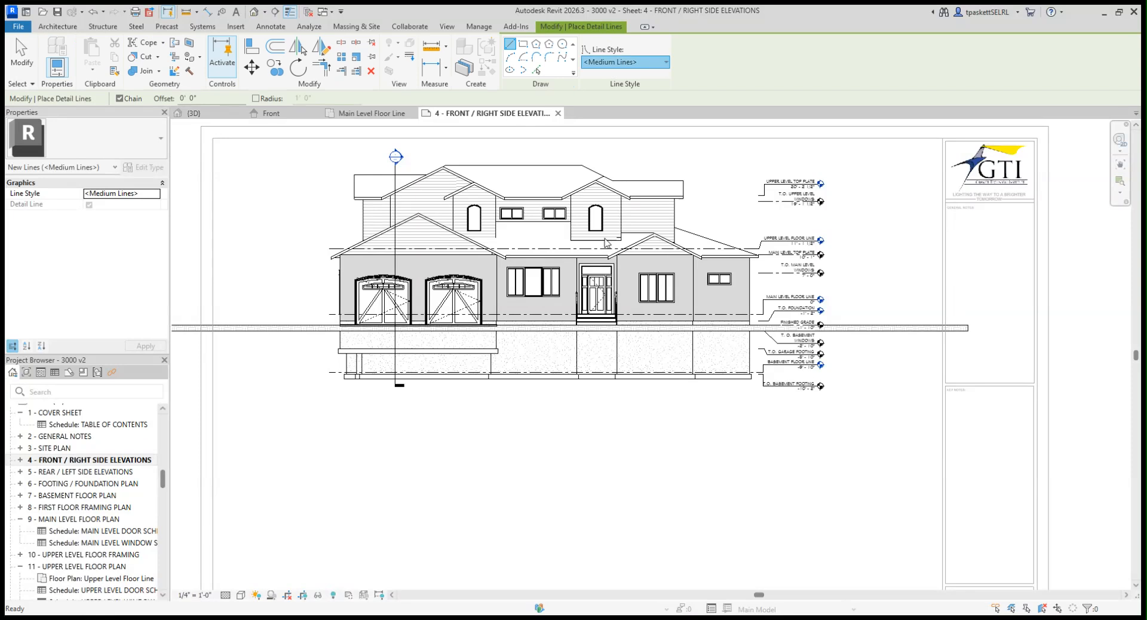
{"action": "left_click", "coordinate": [606, 239]}
{"action": "left_click", "coordinate": [430, 433]}
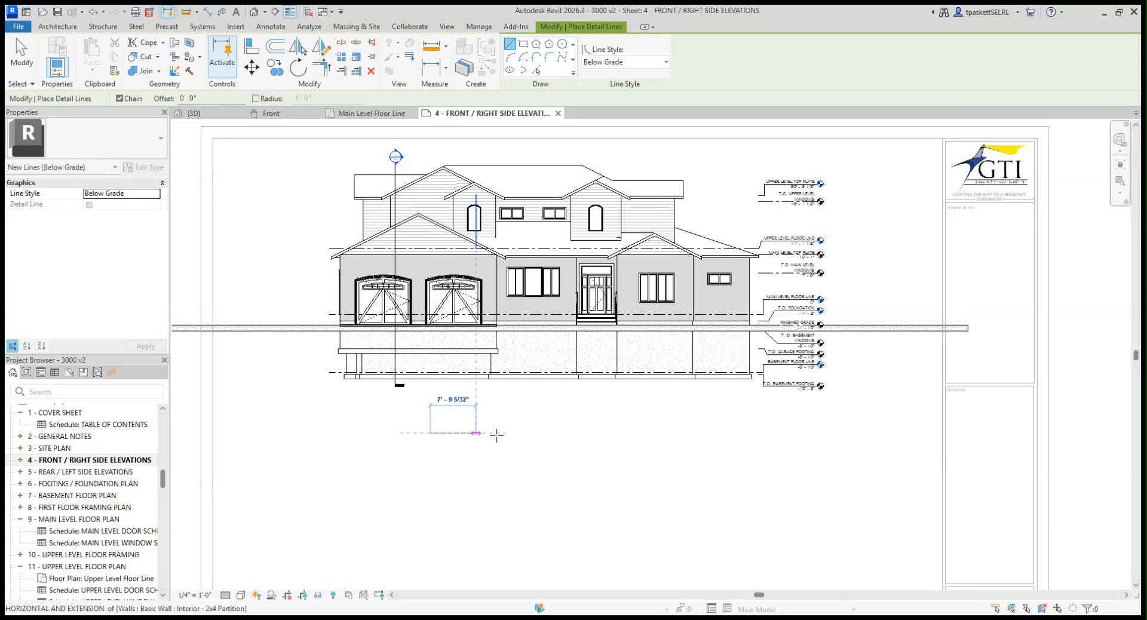
{"action": "scroll", "coordinate": [456, 451], "scroll_direction": "up", "scroll_amount": 4}
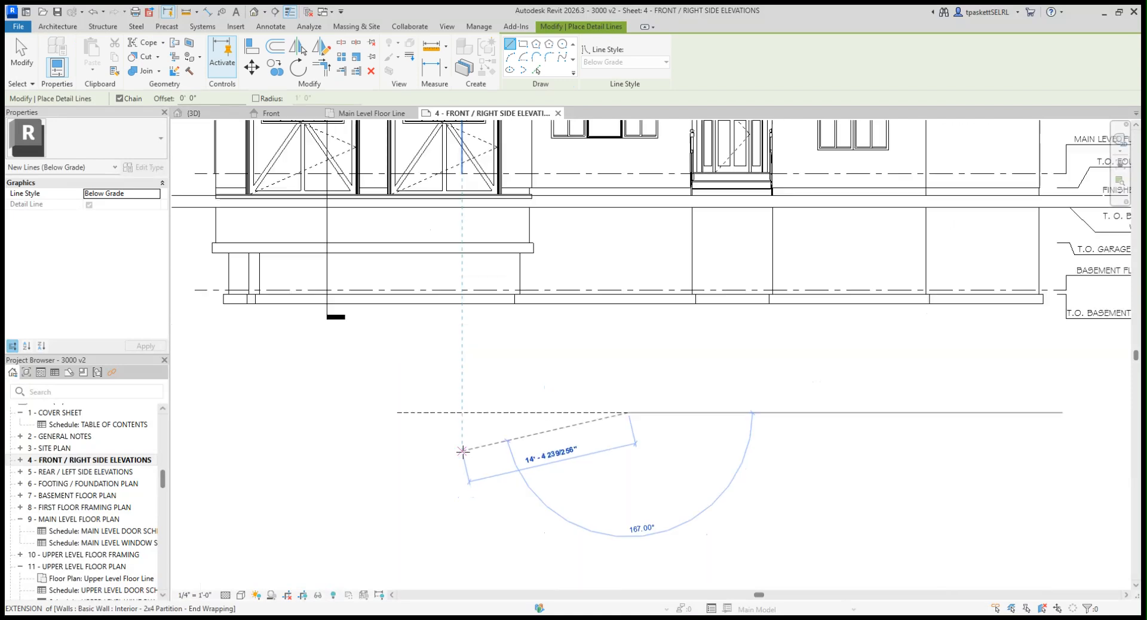
{"action": "key", "text": "Escape"}
{"action": "key", "text": "Escape"}
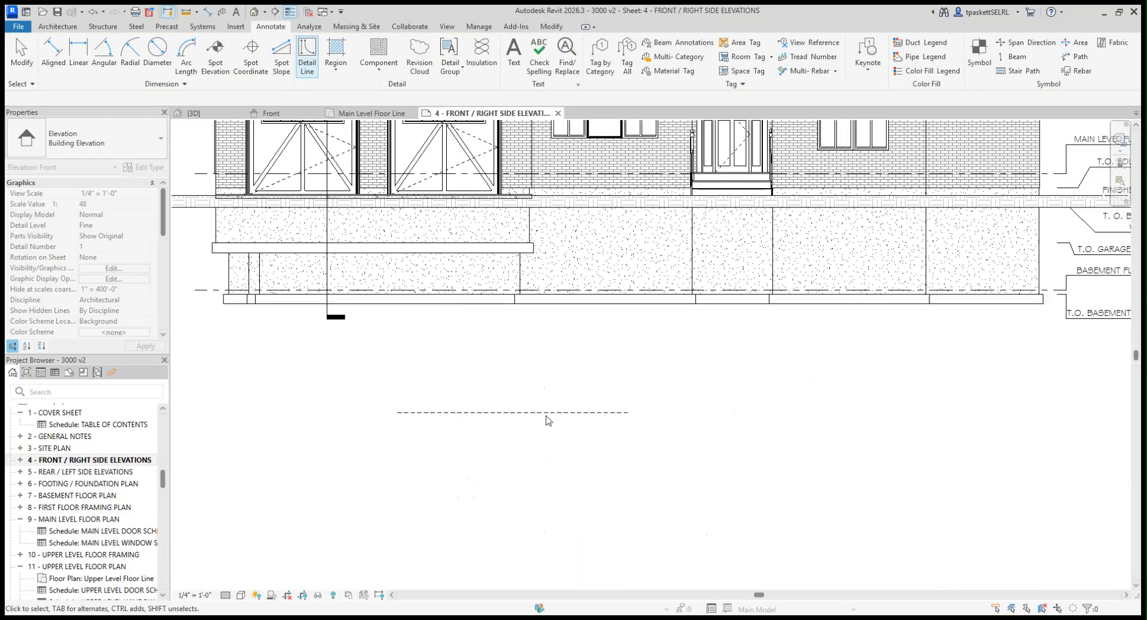
Delete the Below Grade detail line from the empty area below the house
{"action": "left_click", "coordinate": [541, 418]}
{"action": "key", "text": "Delete"}
{"action": "scroll", "coordinate": [488, 399], "scroll_direction": "down", "scroll_amount": 2}
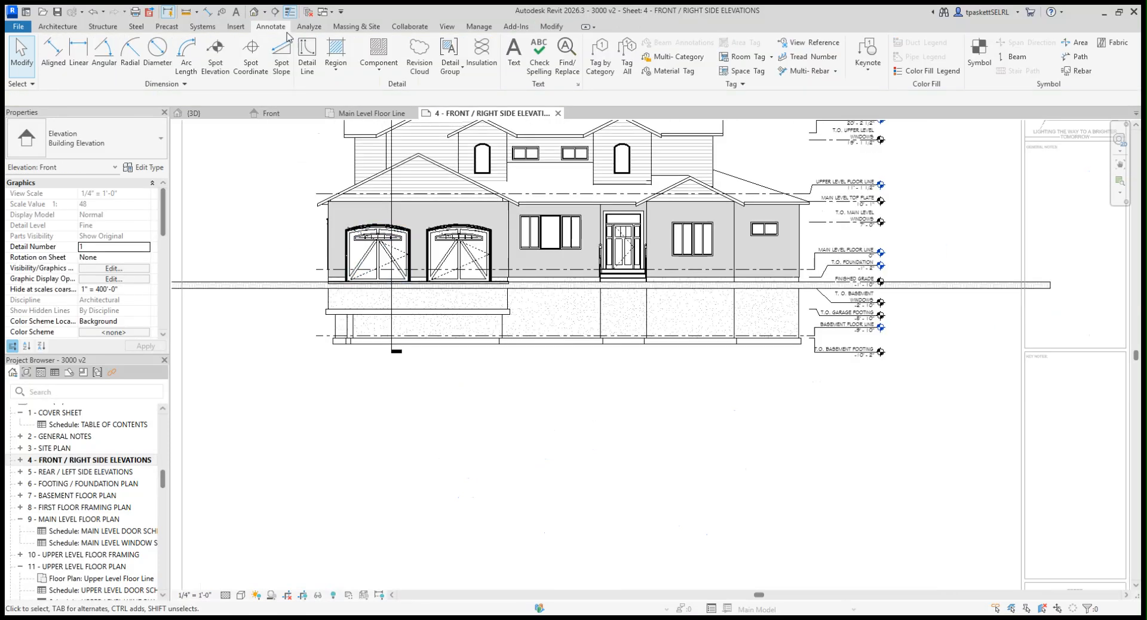
Draw a Grade-style detail line about 74'-6" long along the finished grade, starting 2'-6" outside the garage wall and ending past the opposite wall
{"action": "left_click", "coordinate": [307, 60]}
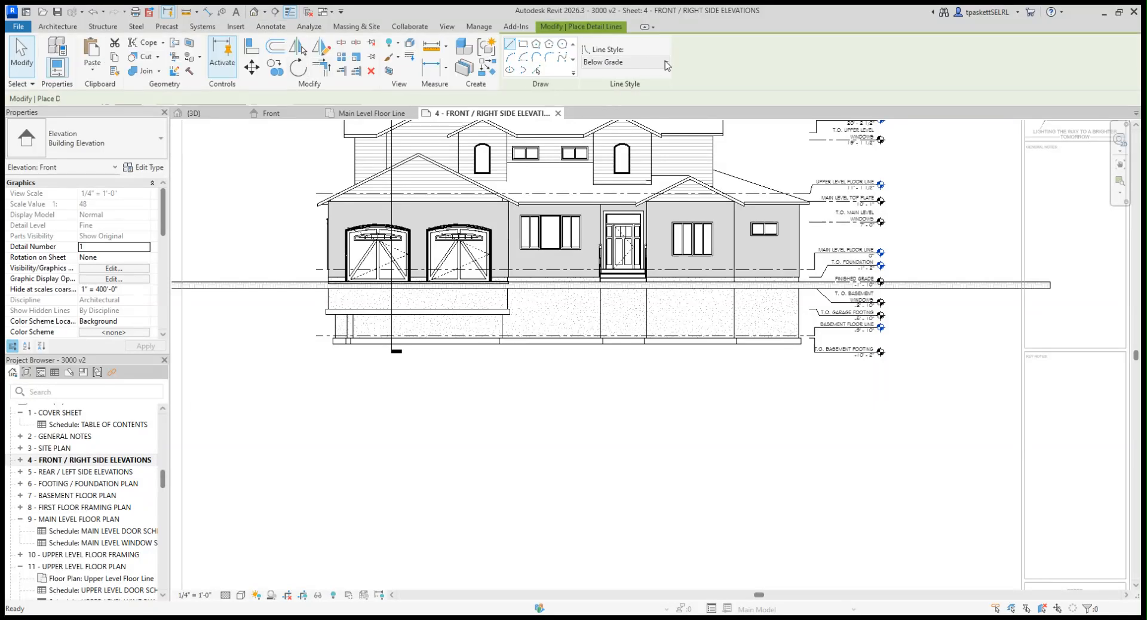
{"action": "left_click", "coordinate": [666, 62]}
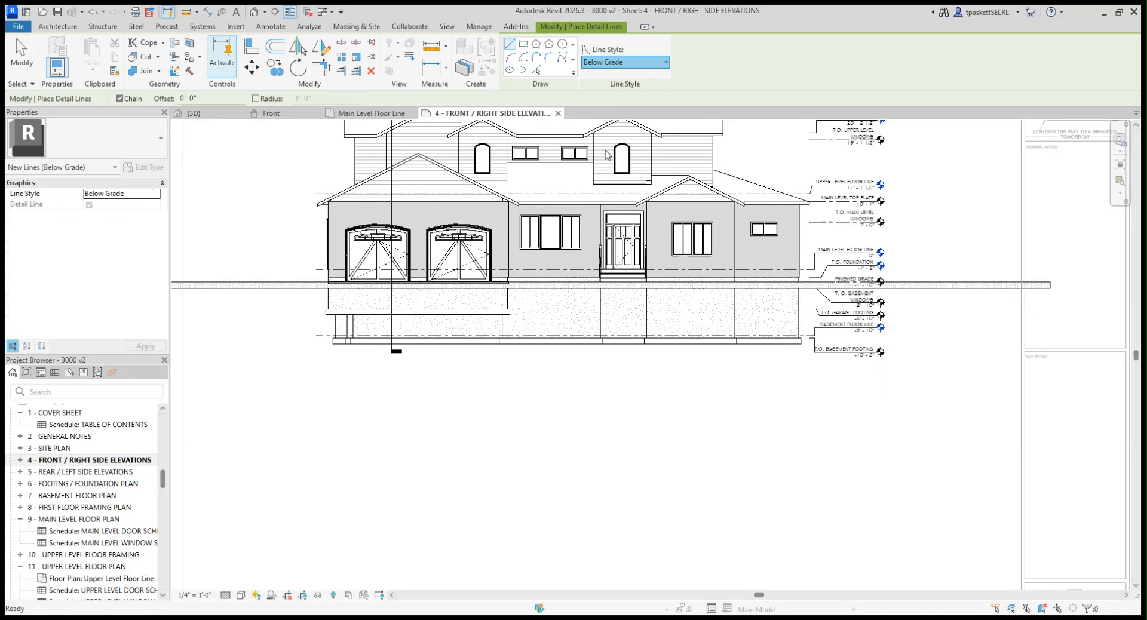
{"action": "left_click", "coordinate": [598, 261]}
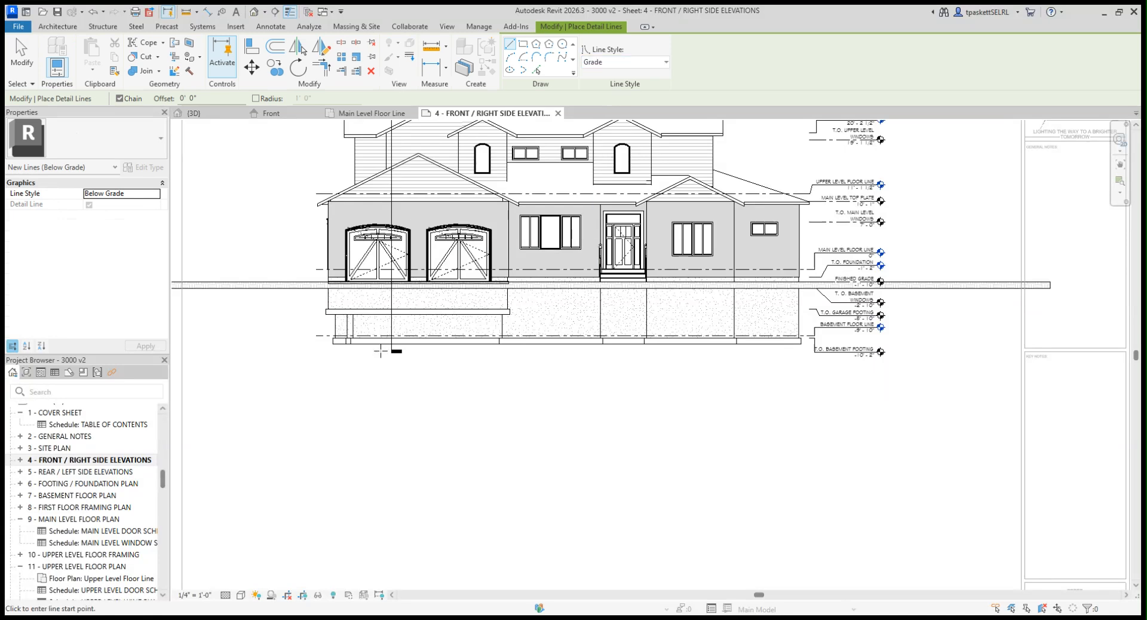
{"action": "scroll", "coordinate": [320, 291], "scroll_direction": "up", "scroll_amount": 3}
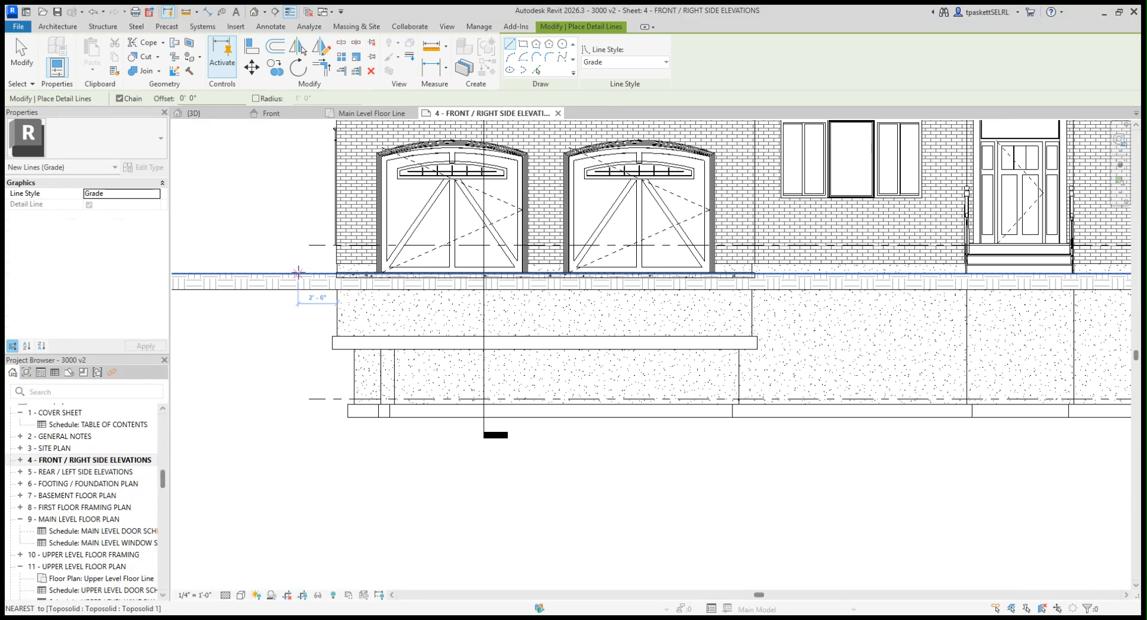
{"action": "left_click", "coordinate": [298, 245]}
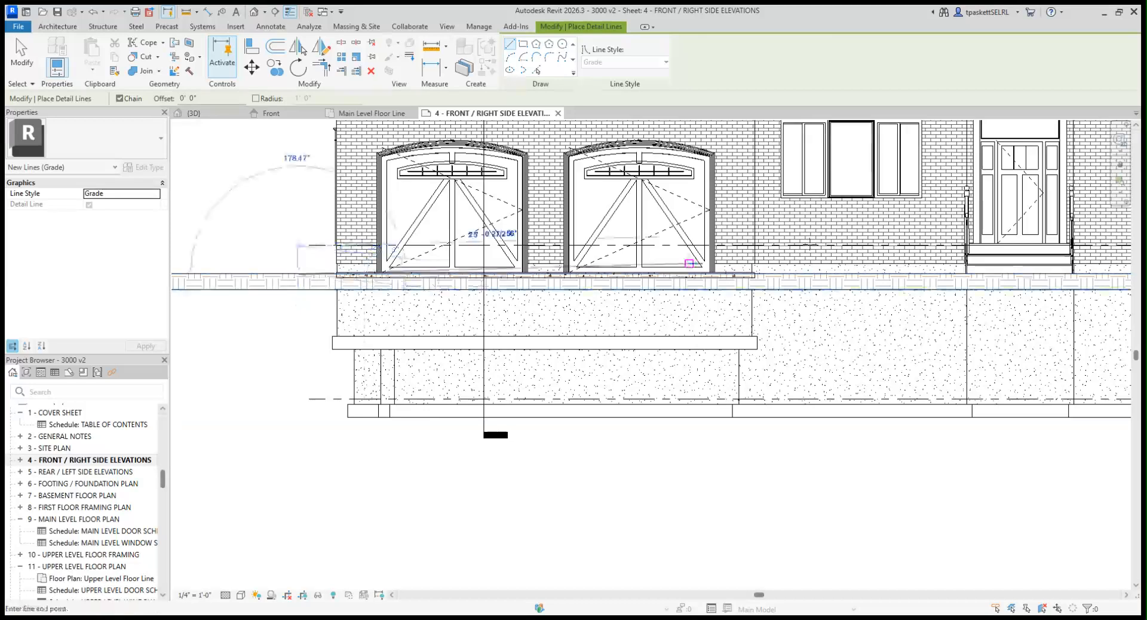
{"action": "scroll", "coordinate": [992, 275], "scroll_direction": "down", "scroll_amount": 5}
{"action": "middle_click_drag", "start_coordinate": [873, 295], "coordinate": [617, 304]}
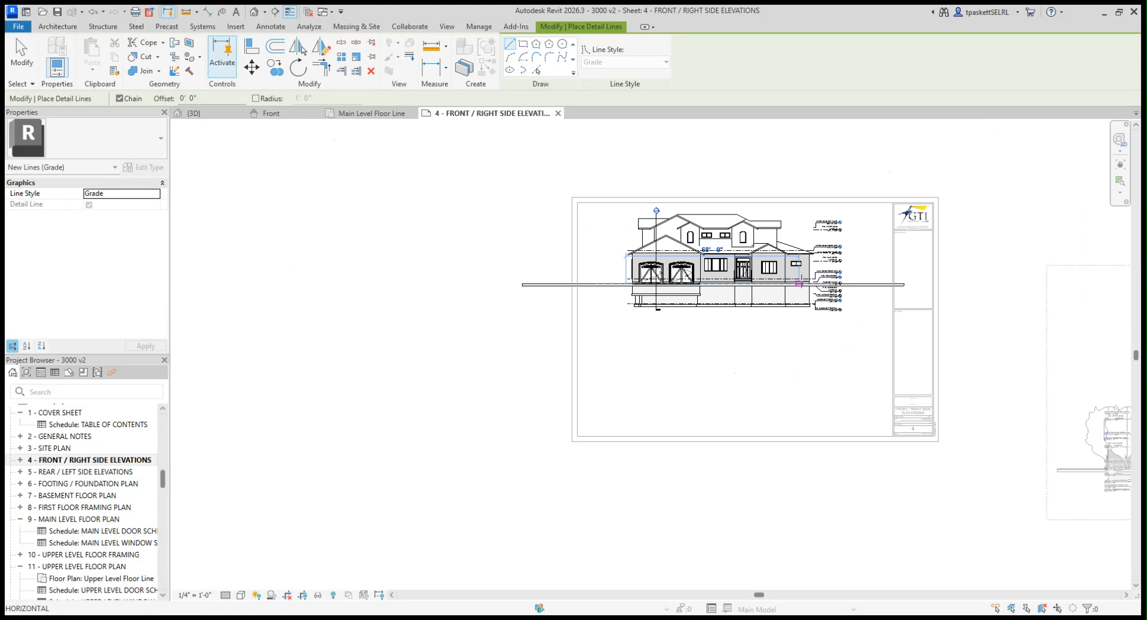
{"action": "scroll", "coordinate": [800, 284], "scroll_direction": "up", "scroll_amount": 2}
{"action": "scroll", "coordinate": [802, 283], "scroll_direction": "up", "scroll_amount": 3}
{"action": "scroll", "coordinate": [820, 285], "scroll_direction": "up", "scroll_amount": 2}
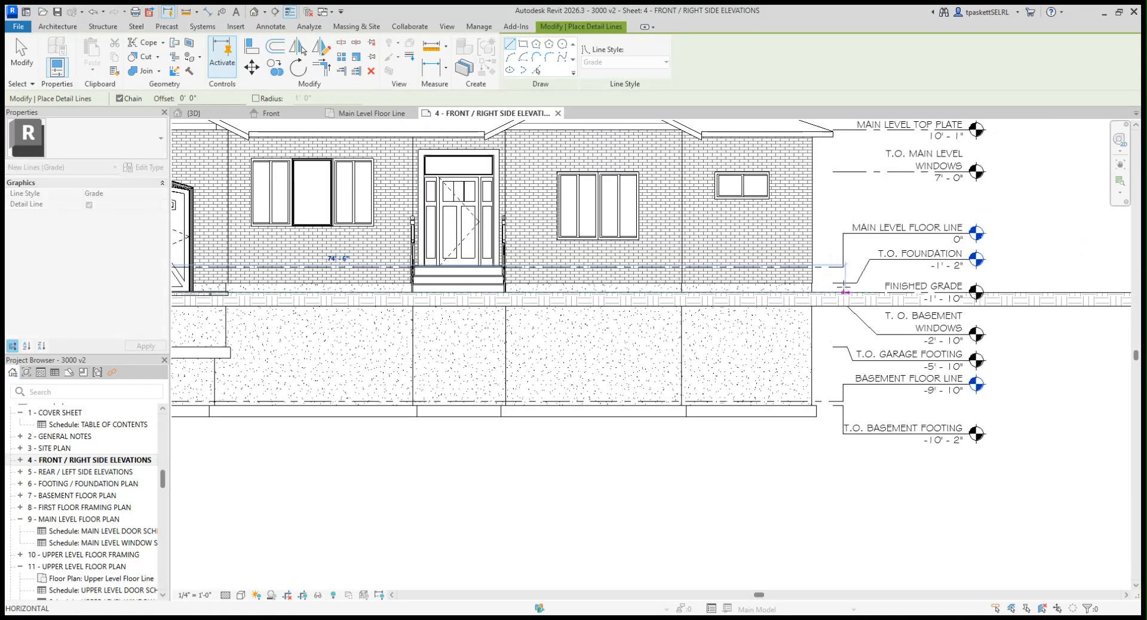
{"action": "left_click", "coordinate": [844, 283]}
{"action": "key", "text": "Escape"}
{"action": "key", "text": "Escape"}
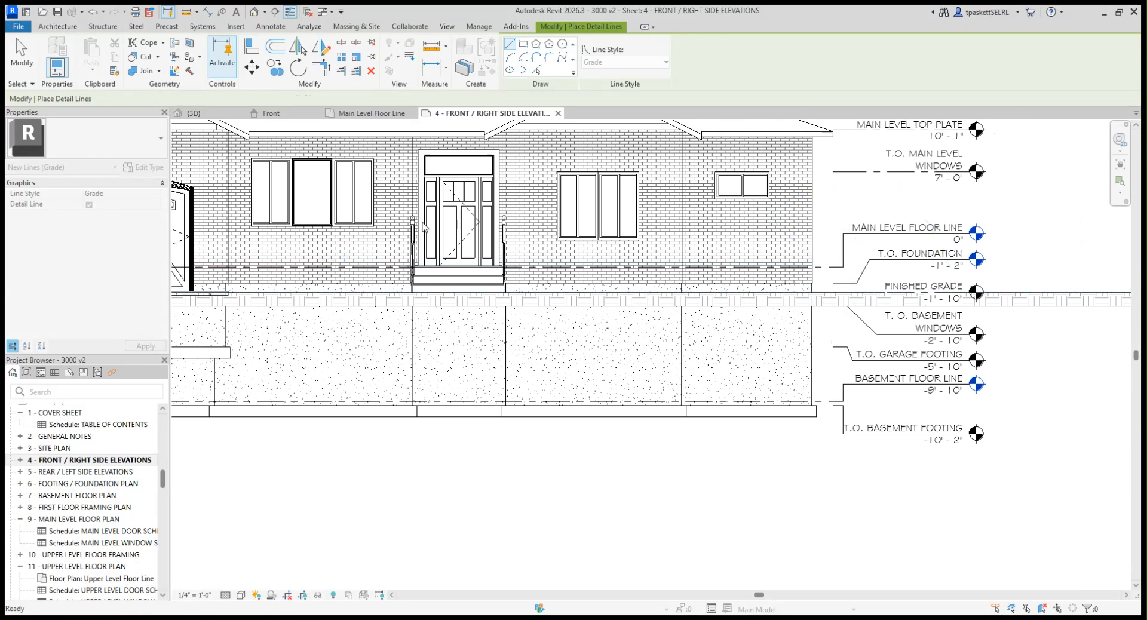
Turn off Thin Lines to check the grade line's weight, and end the Detail Line command
{"action": "left_click", "coordinate": [291, 13]}
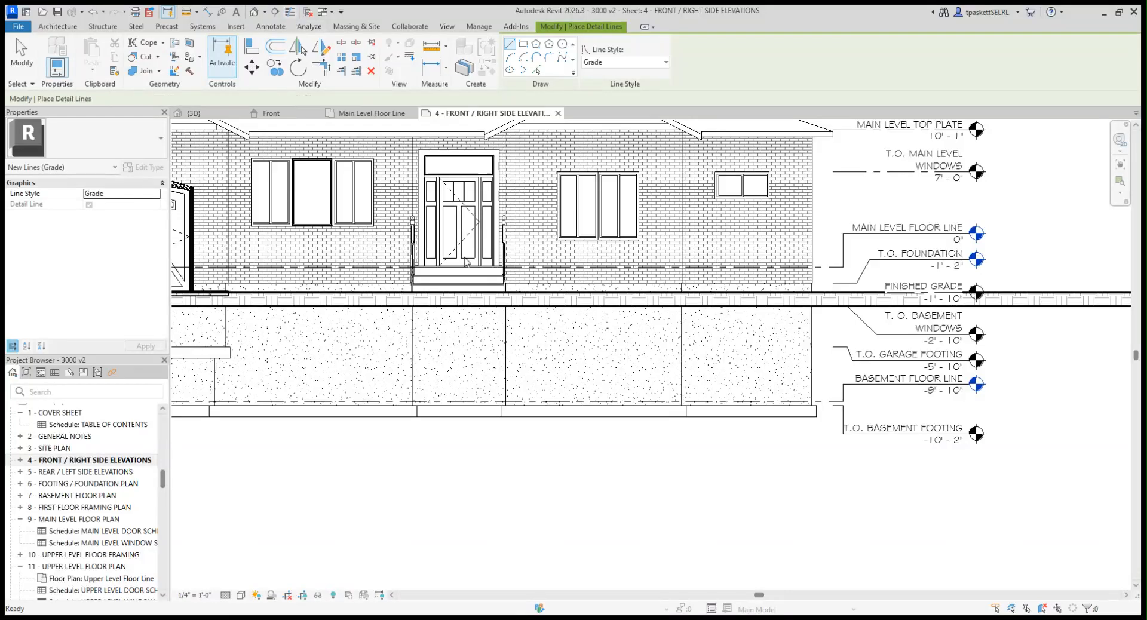
{"action": "scroll", "coordinate": [874, 287], "scroll_direction": "up", "scroll_amount": 5}
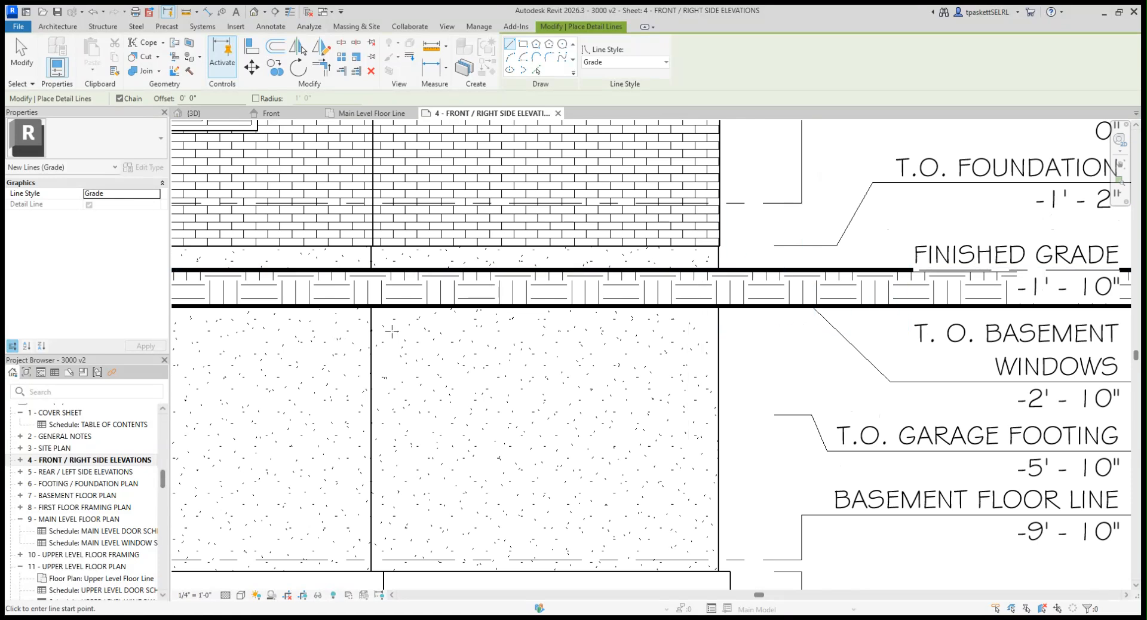
{"action": "scroll", "coordinate": [339, 338], "scroll_direction": "down", "scroll_amount": 3}
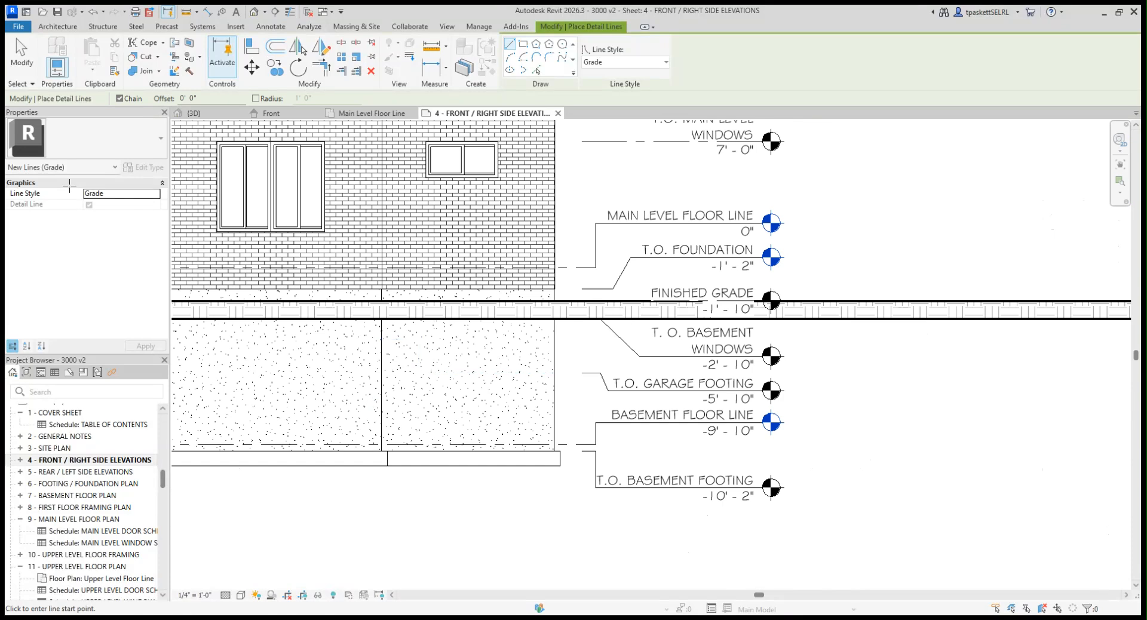
{"action": "left_click", "coordinate": [22, 57]}
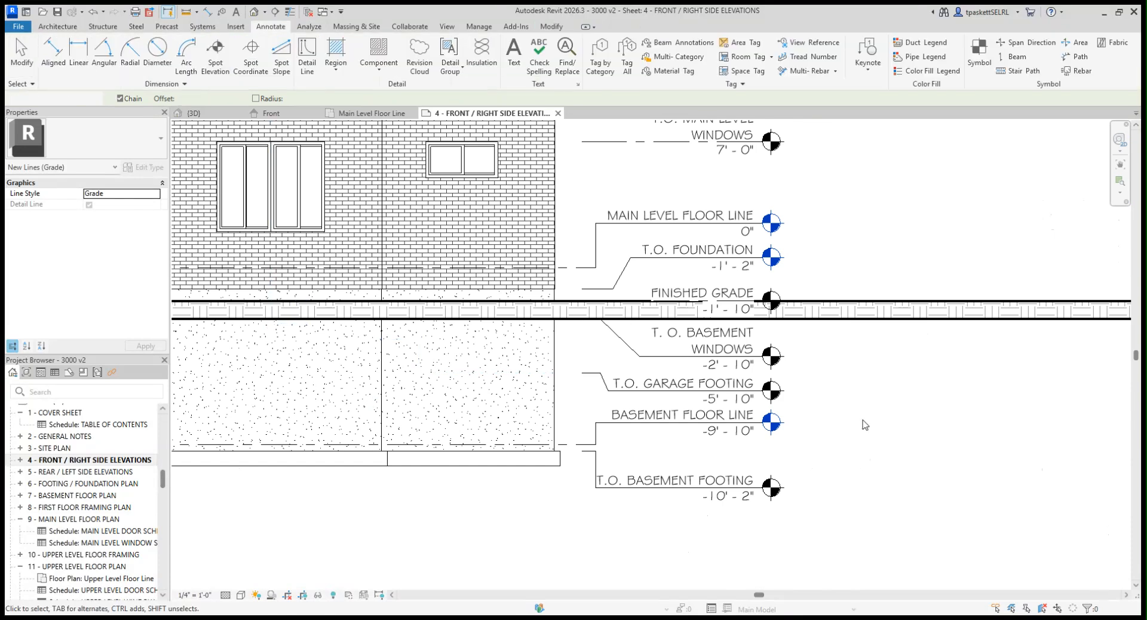
Hide the toposolid at the finished grade in the Front elevation view
{"action": "left_click", "coordinate": [917, 323]}
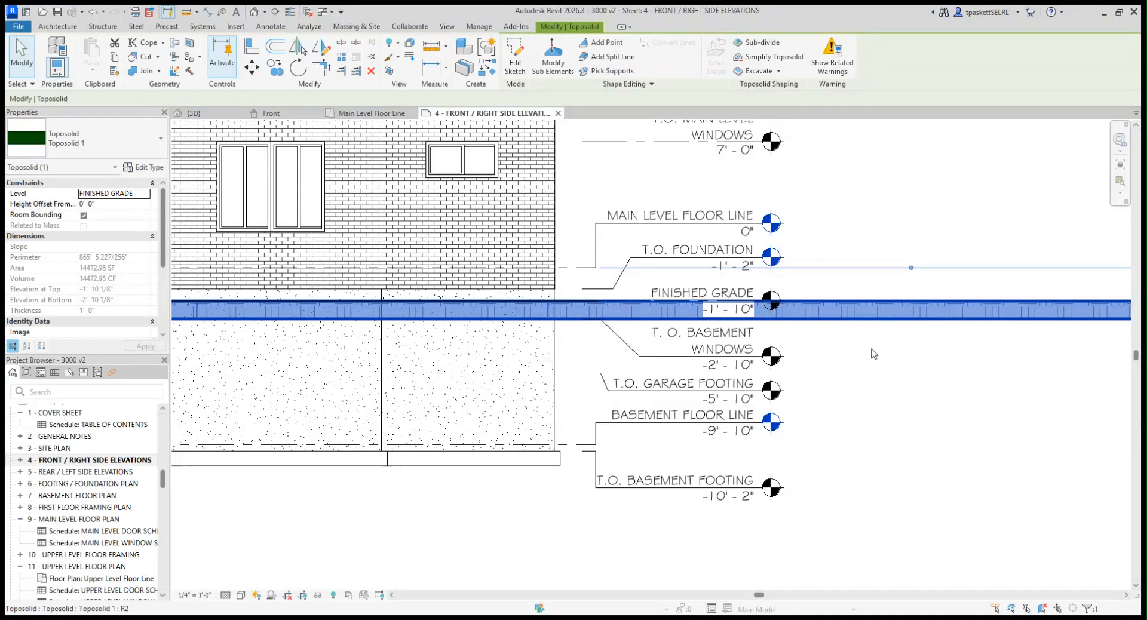
{"action": "key", "text": "e"}
{"action": "key", "text": "h"}
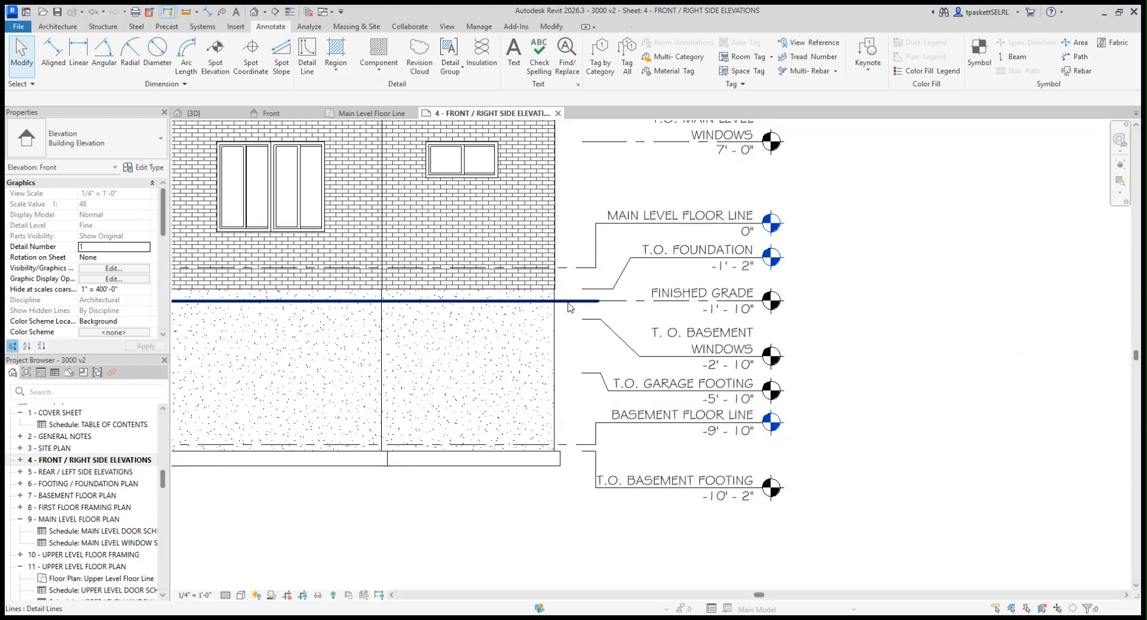
{"action": "scroll", "coordinate": [857, 341], "scroll_direction": "down", "scroll_amount": 5}
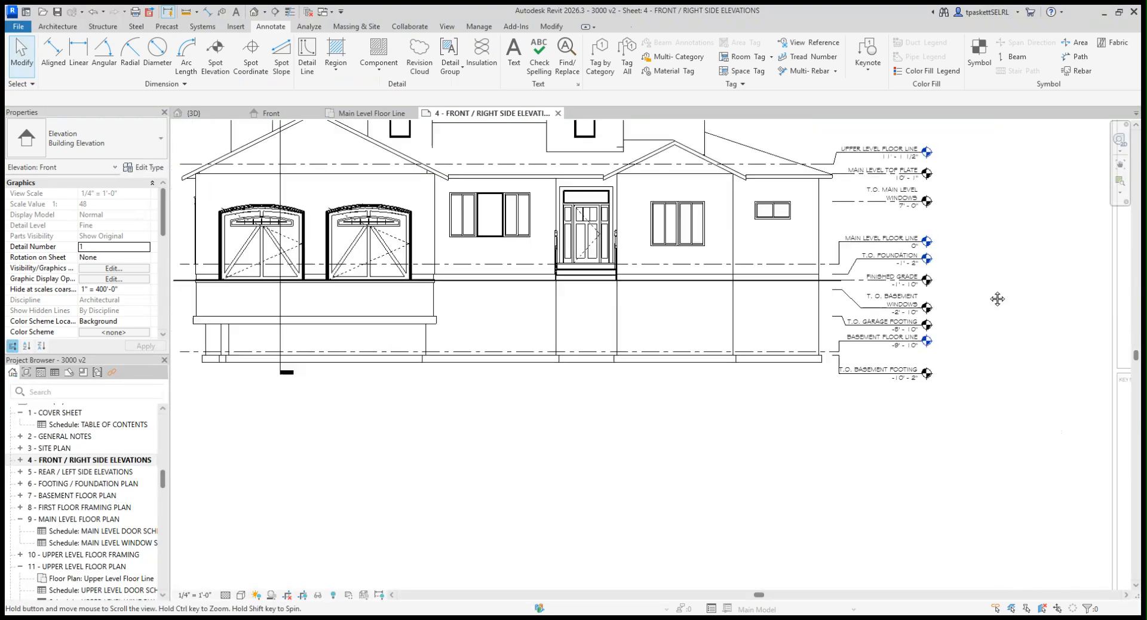
{"action": "middle_click_drag", "start_coordinate": [986, 305], "coordinate": [998, 299]}
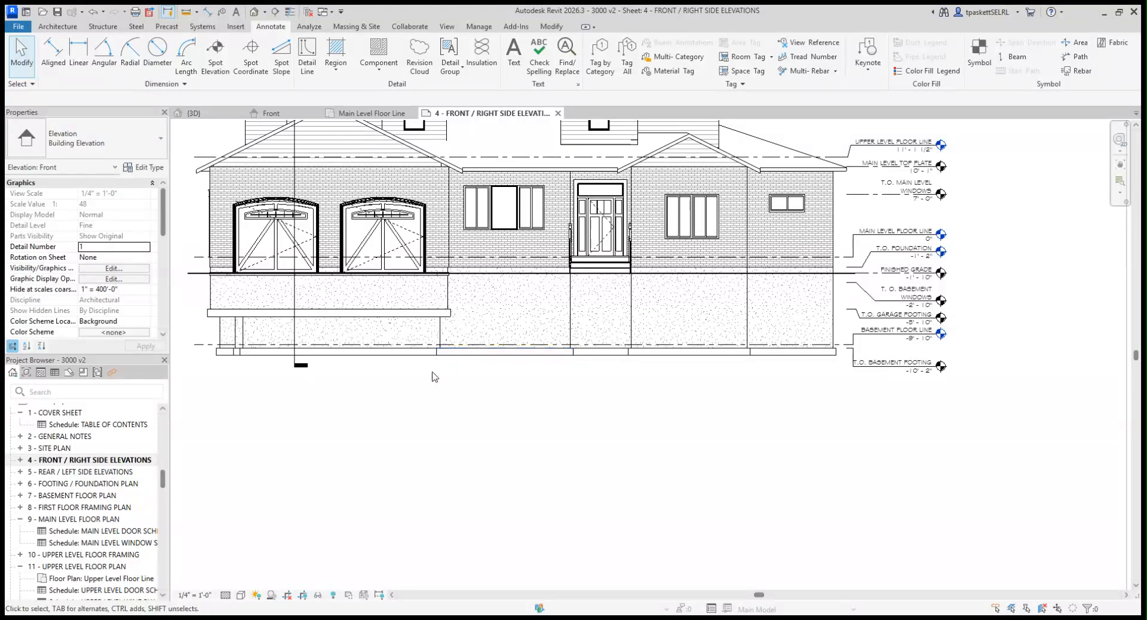
Use Linework with the <Invisible lines> style to hide the basement footing's bottom edges from the garage end to the front door
{"action": "left_click", "coordinate": [508, 360]}
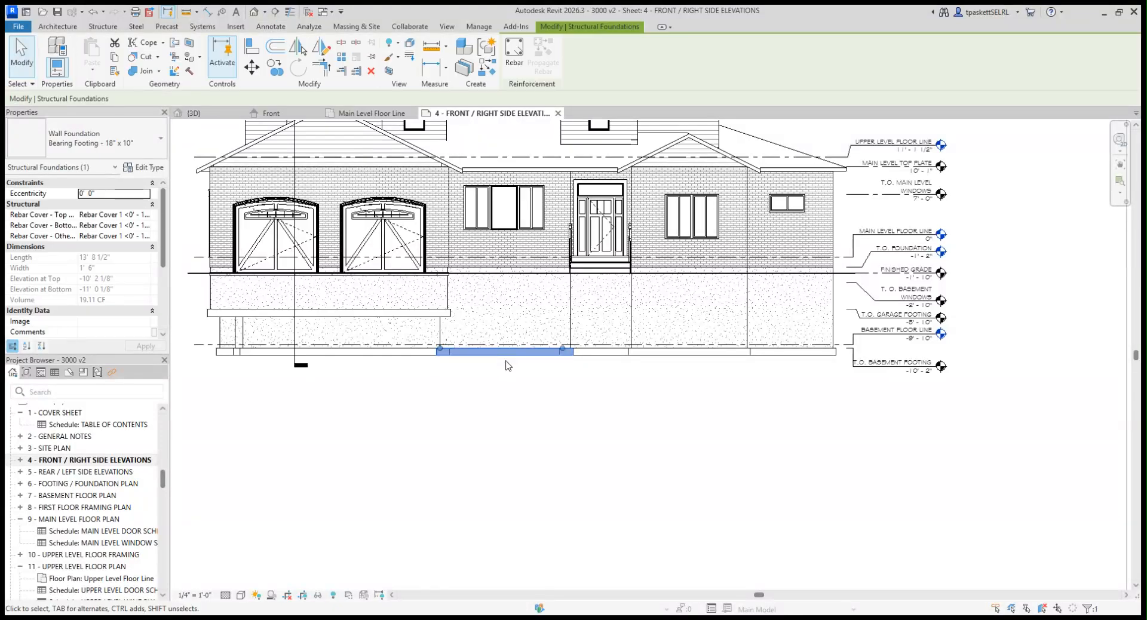
{"action": "left_click", "coordinate": [405, 389]}
{"action": "left_click", "coordinate": [551, 26]}
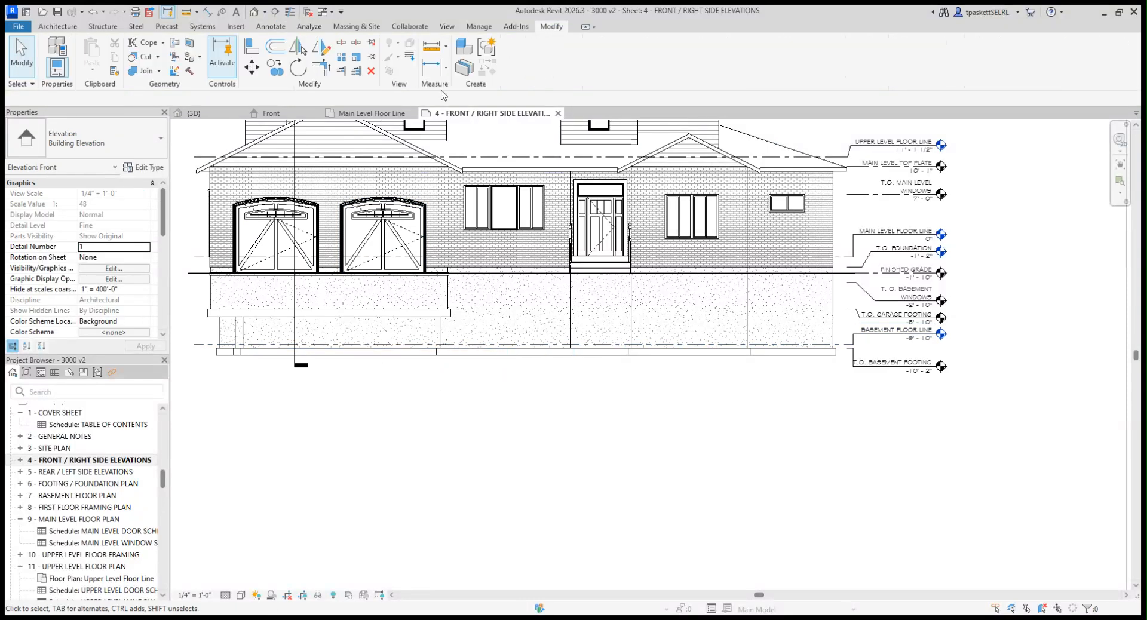
{"action": "left_click", "coordinate": [409, 58]}
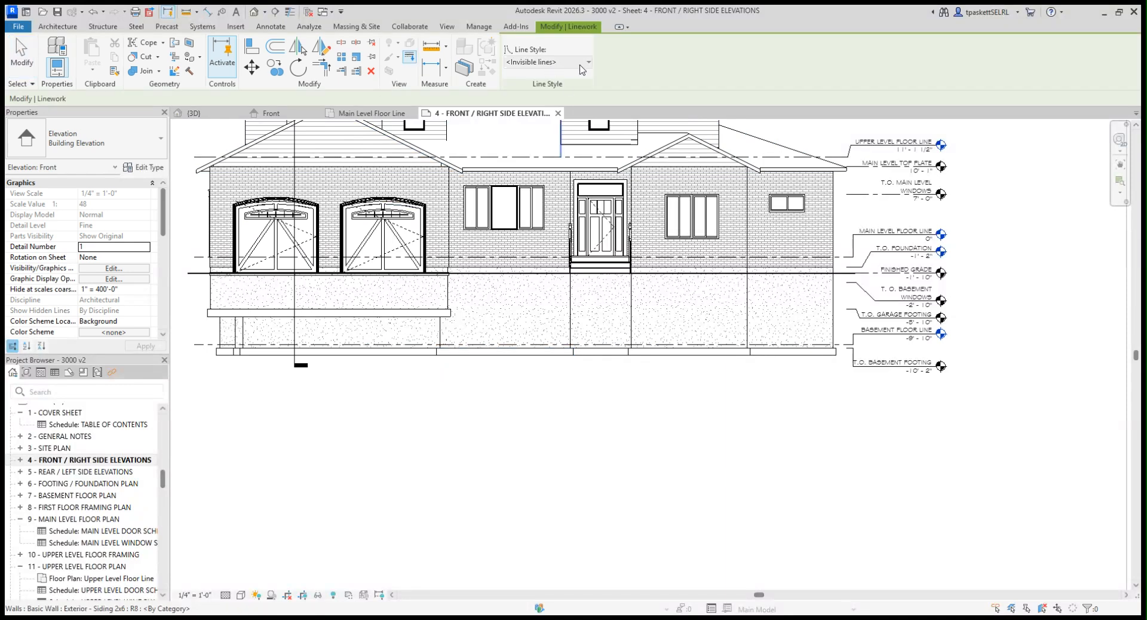
{"action": "left_click", "coordinate": [583, 70]}
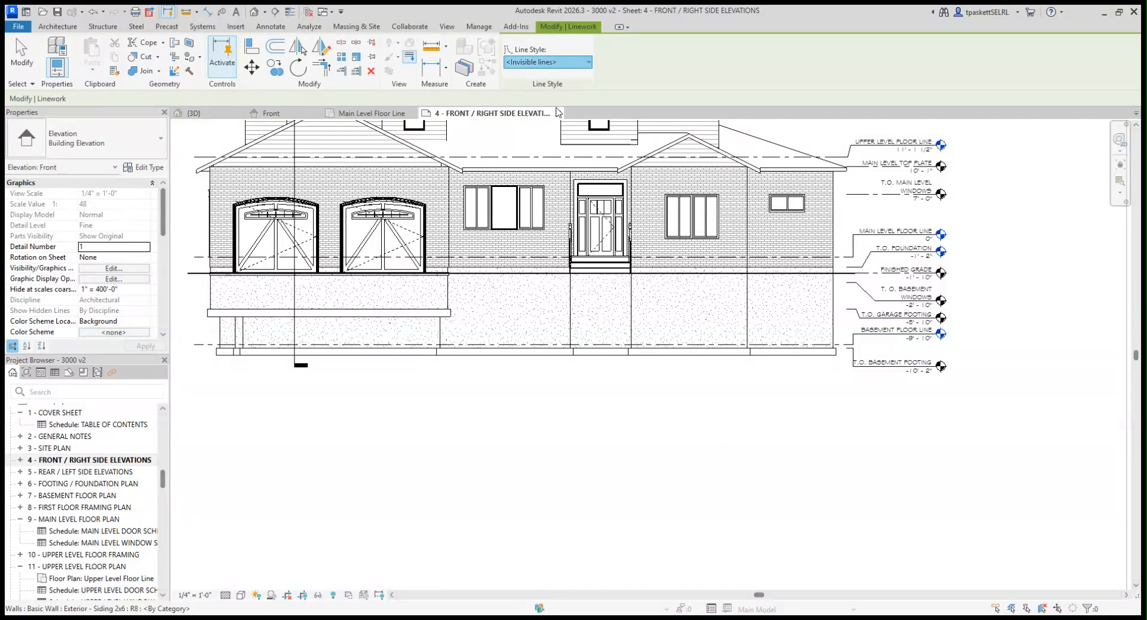
{"action": "scroll", "coordinate": [221, 352], "scroll_direction": "up", "scroll_amount": 3}
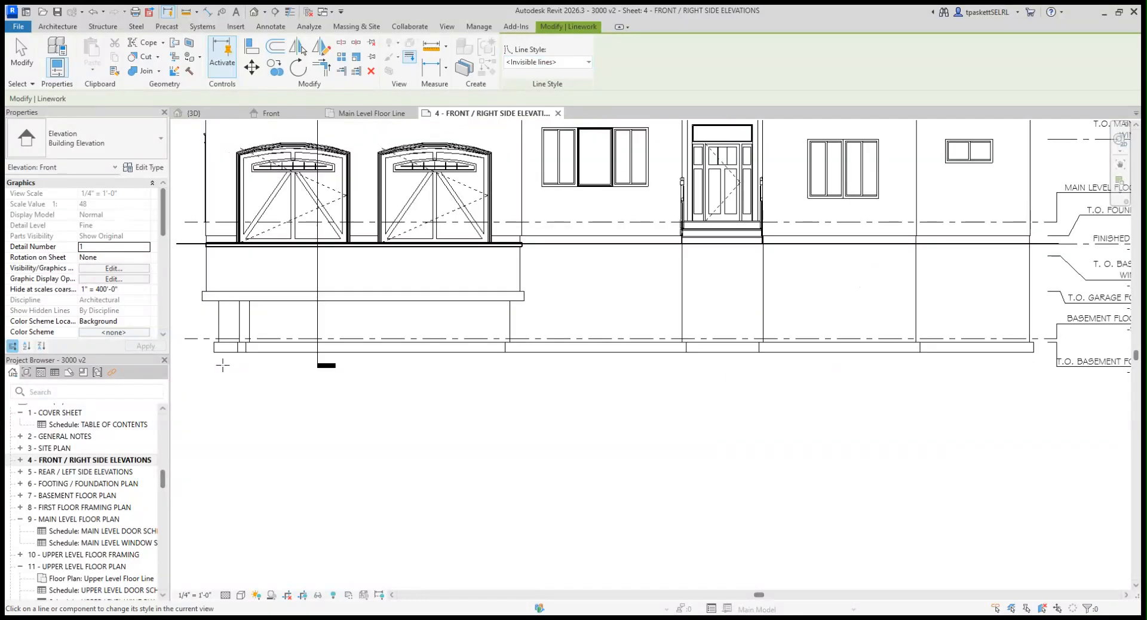
{"action": "left_click", "coordinate": [222, 350]}
{"action": "left_click", "coordinate": [248, 348]}
{"action": "left_click", "coordinate": [268, 348]}
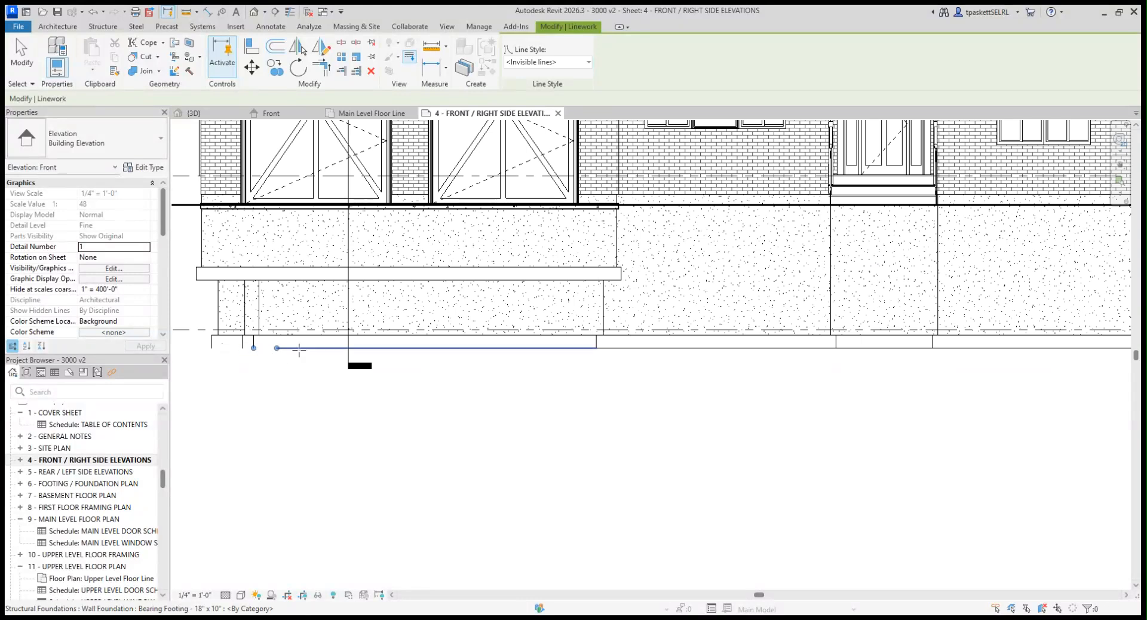
{"action": "left_click", "coordinate": [323, 349]}
{"action": "left_click", "coordinate": [601, 349]}
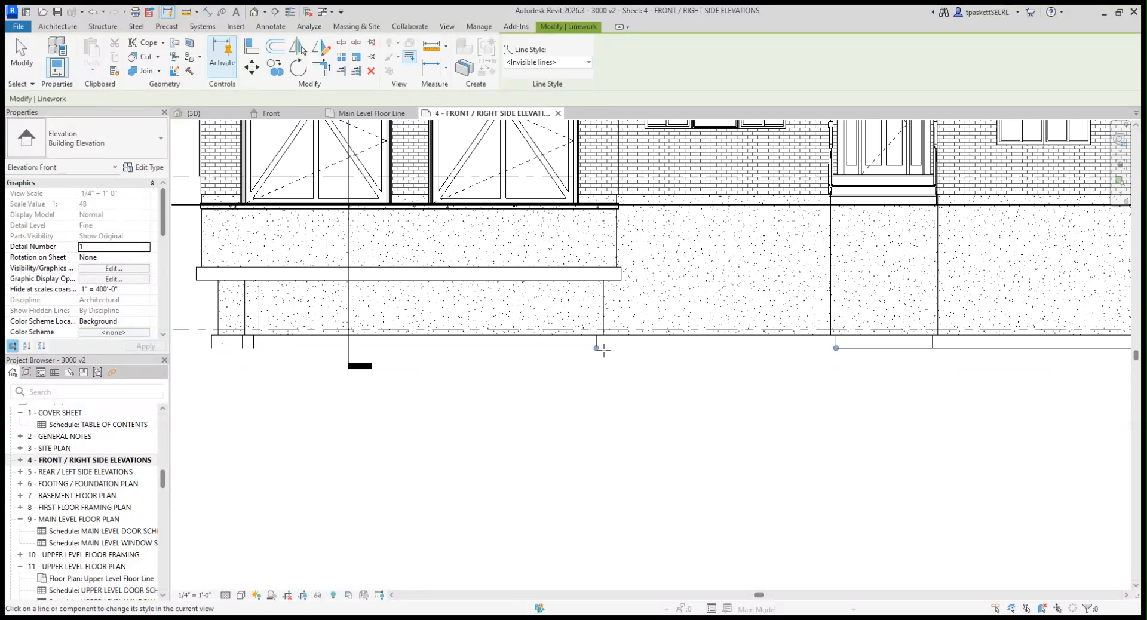
{"action": "left_click", "coordinate": [851, 349]}
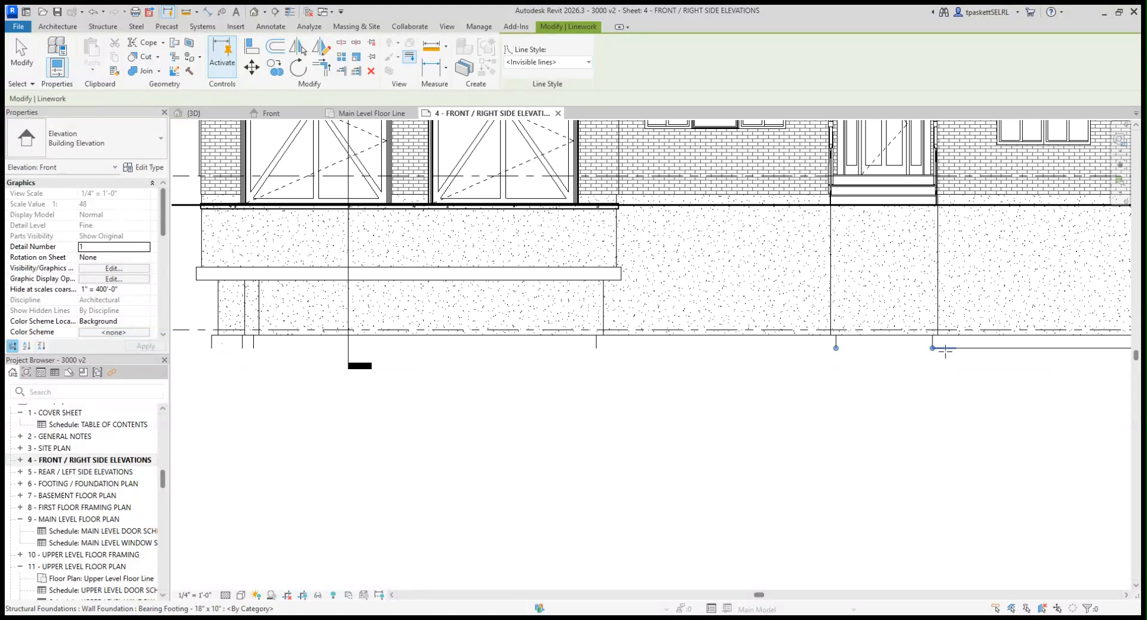
Apply <Invisible lines> to the basement footing's bottom edges from the front door to the end beside the level markers
{"action": "scroll", "coordinate": [914, 374], "scroll_direction": "down", "scroll_amount": 2}
{"action": "mouse_move", "coordinate": [914, 374]}
{"action": "middle_mouse_down"}
{"action": "mouse_move", "coordinate": [818, 389]}
{"action": "mouse_move", "coordinate": [674, 387]}
{"action": "middle_mouse_up"}
{"action": "left_click", "coordinate": [864, 357]}
{"action": "scroll", "coordinate": [504, 391], "scroll_direction": "down", "scroll_amount": 1}
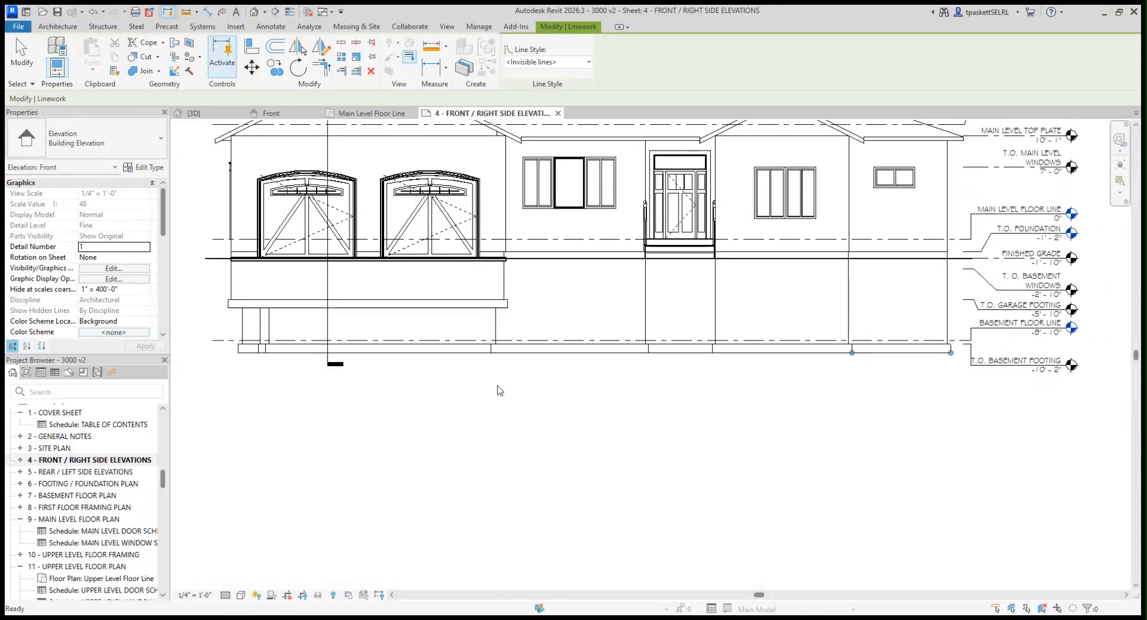
{"action": "left_click", "coordinate": [669, 357]}
{"action": "left_click", "coordinate": [679, 352]}
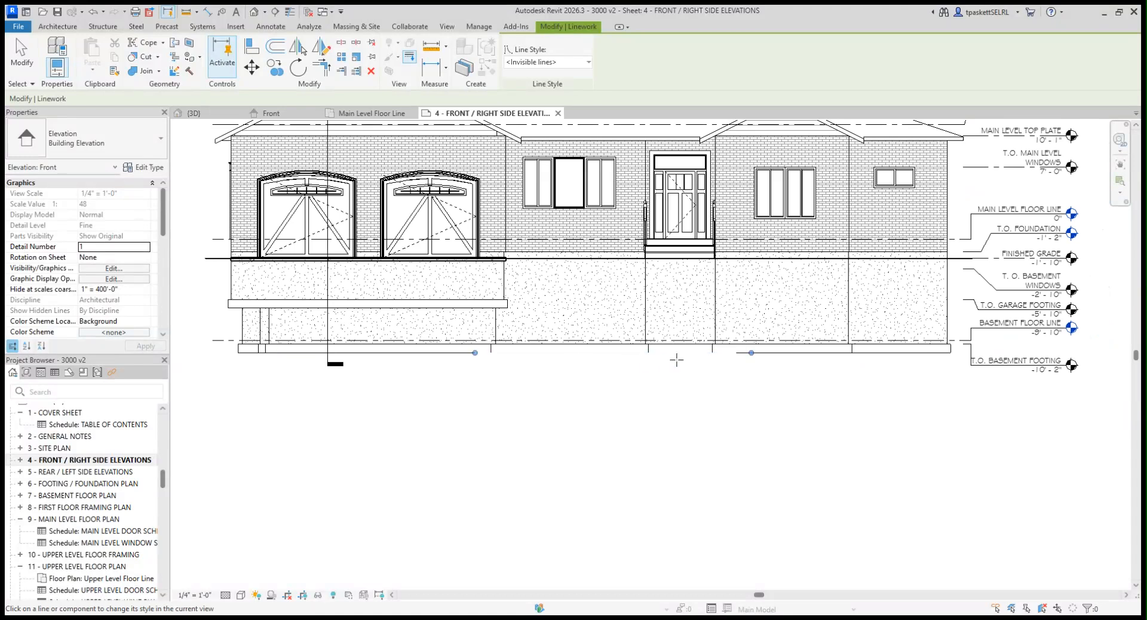
{"action": "left_click", "coordinate": [800, 353]}
{"action": "left_click", "coordinate": [939, 352]}
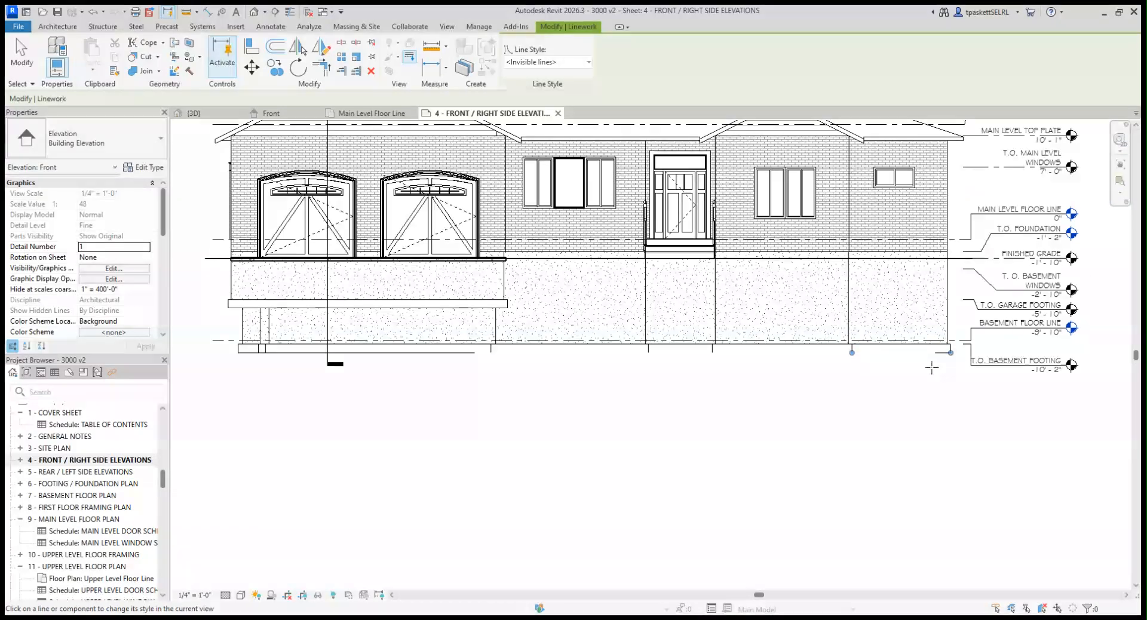
{"action": "scroll", "coordinate": [935, 364], "scroll_direction": "up", "scroll_amount": 5}
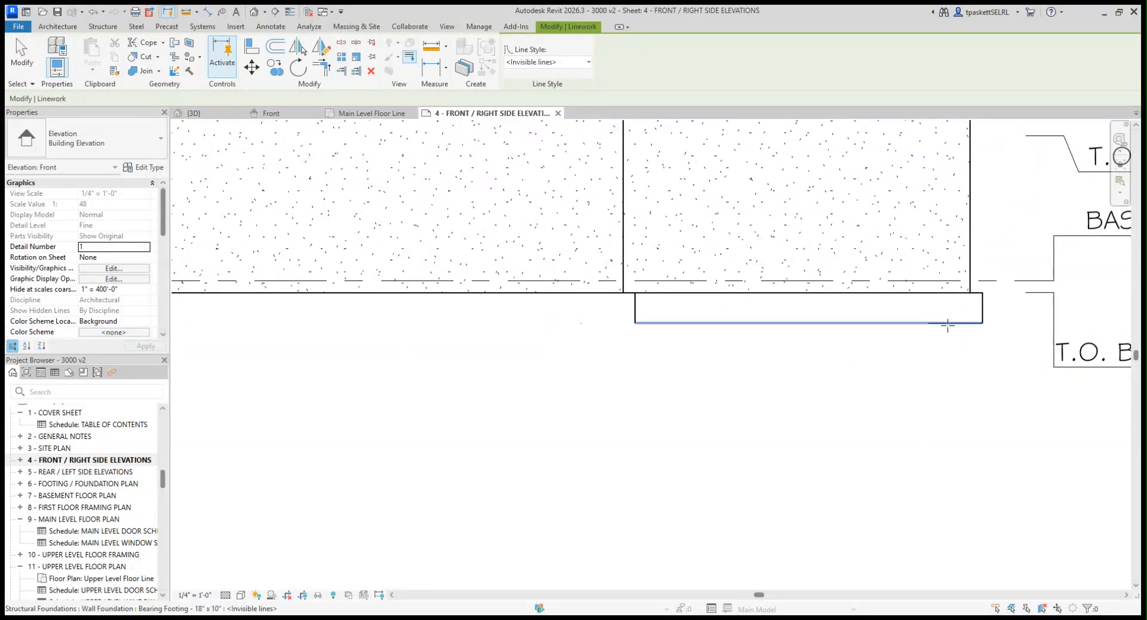
{"action": "left_click", "coordinate": [955, 323]}
{"action": "scroll", "coordinate": [899, 337], "scroll_direction": "down", "scroll_amount": 4}
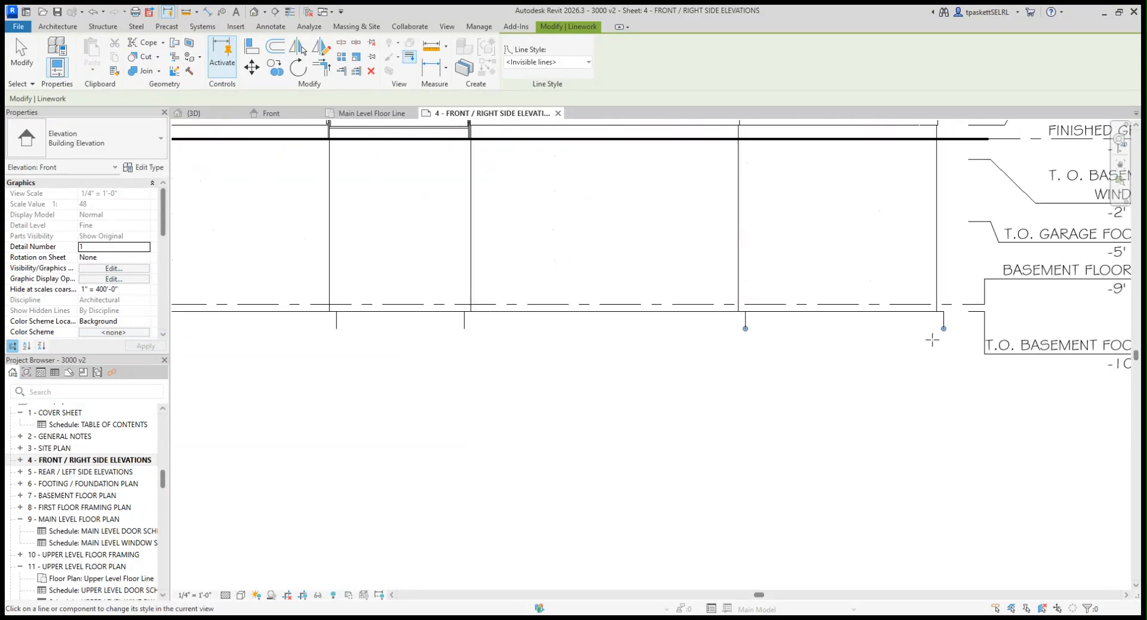
Hide the leftover bottom-edge segments of the basement footing below the garage with the <Invisible lines> style
{"action": "scroll", "coordinate": [392, 422], "scroll_direction": "down", "scroll_amount": 1}
{"action": "mouse_move", "coordinate": [401, 421]}
{"action": "middle_mouse_down"}
{"action": "mouse_move", "coordinate": [528, 420]}
{"action": "mouse_move", "coordinate": [646, 395]}
{"action": "middle_mouse_up"}
{"action": "scroll", "coordinate": [337, 362], "scroll_direction": "up", "scroll_amount": 1}
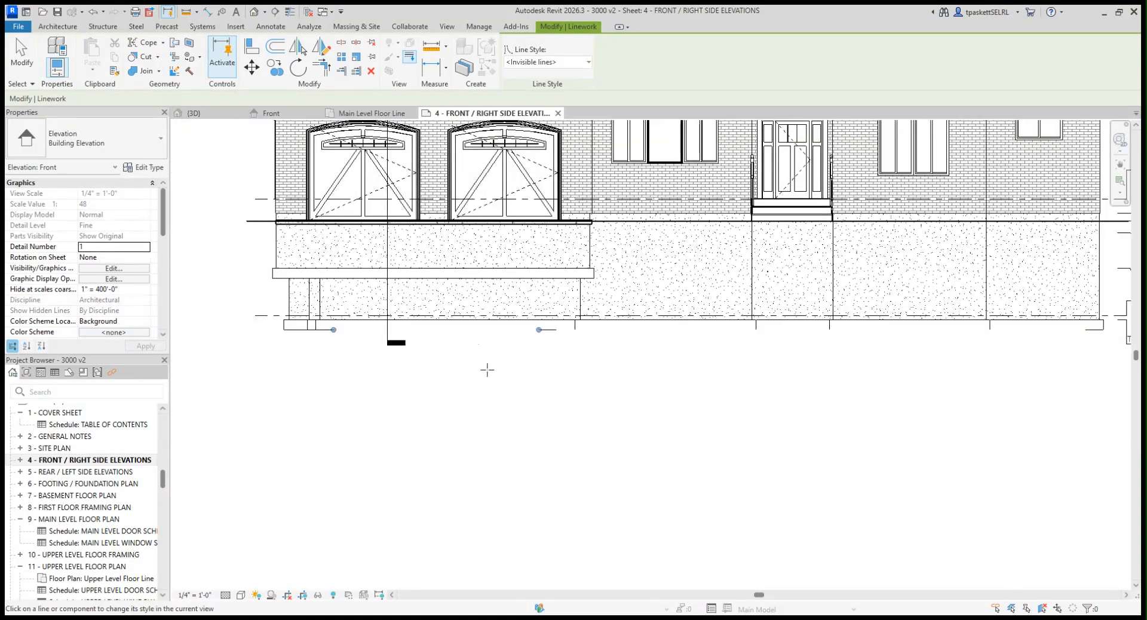
{"action": "left_click", "coordinate": [550, 330]}
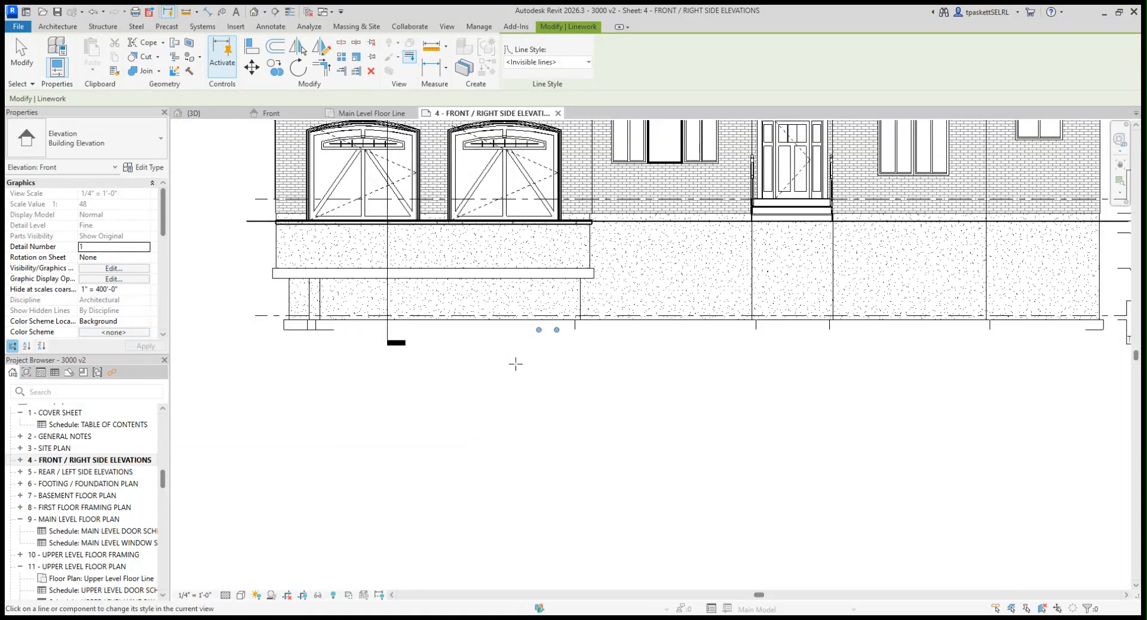
{"action": "left_click", "coordinate": [296, 330]}
{"action": "scroll", "coordinate": [320, 337], "scroll_direction": "up", "scroll_amount": 1}
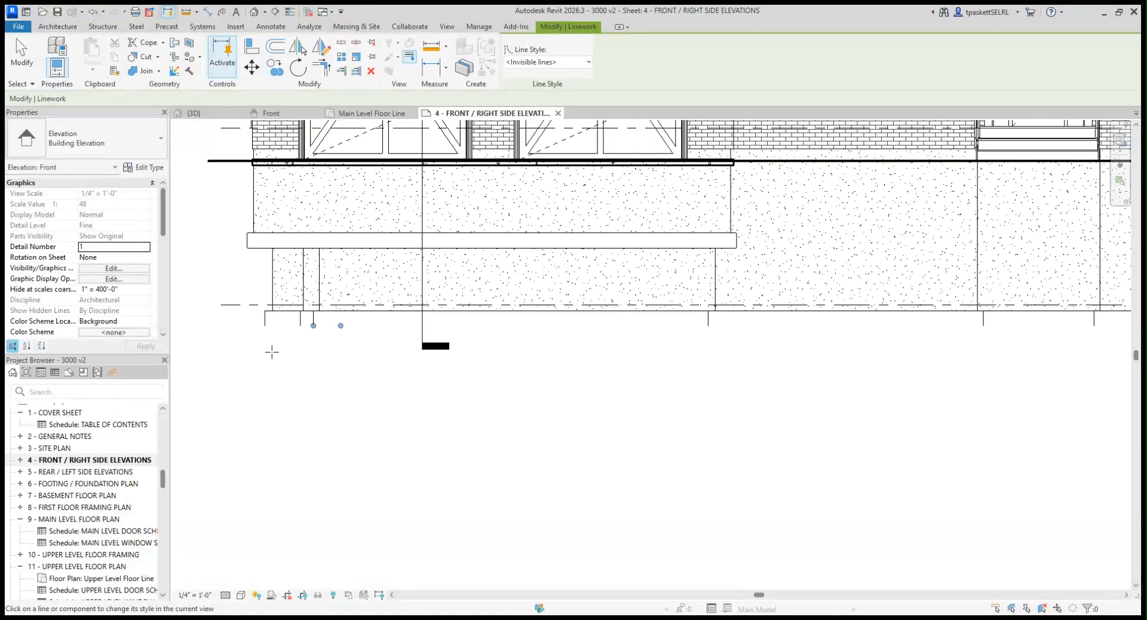
Hide the remaining piece of the footing's bottom edge at the end beside the level markers
{"action": "scroll", "coordinate": [287, 356], "scroll_direction": "down", "scroll_amount": 1}
{"action": "scroll", "coordinate": [486, 384], "scroll_direction": "down", "scroll_amount": 1}
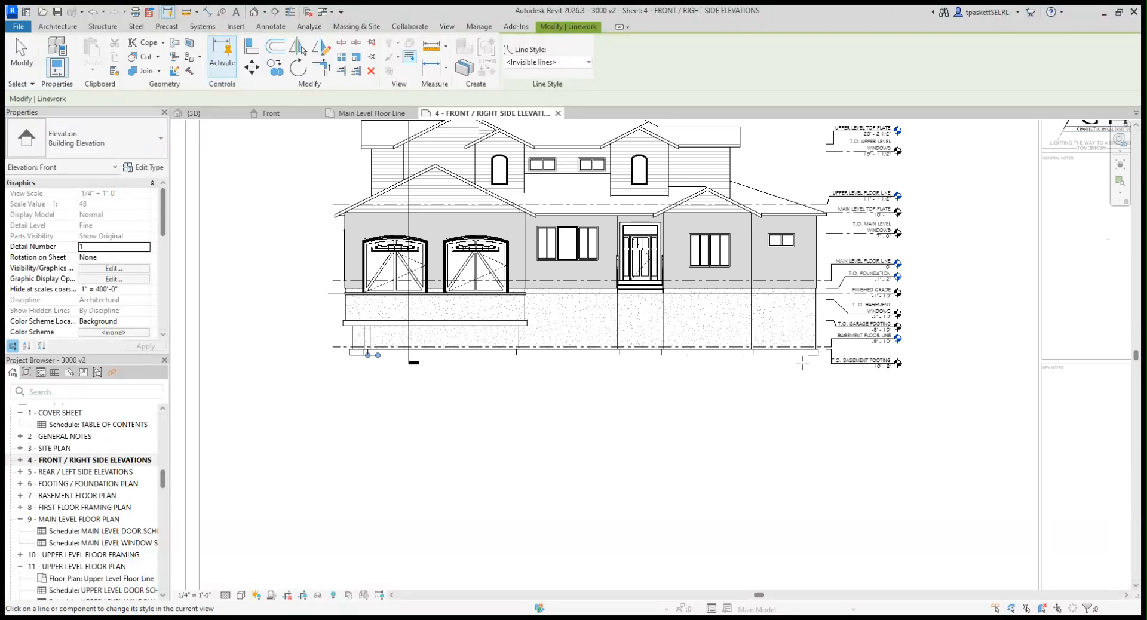
{"action": "scroll", "coordinate": [801, 363], "scroll_direction": "up", "scroll_amount": 2}
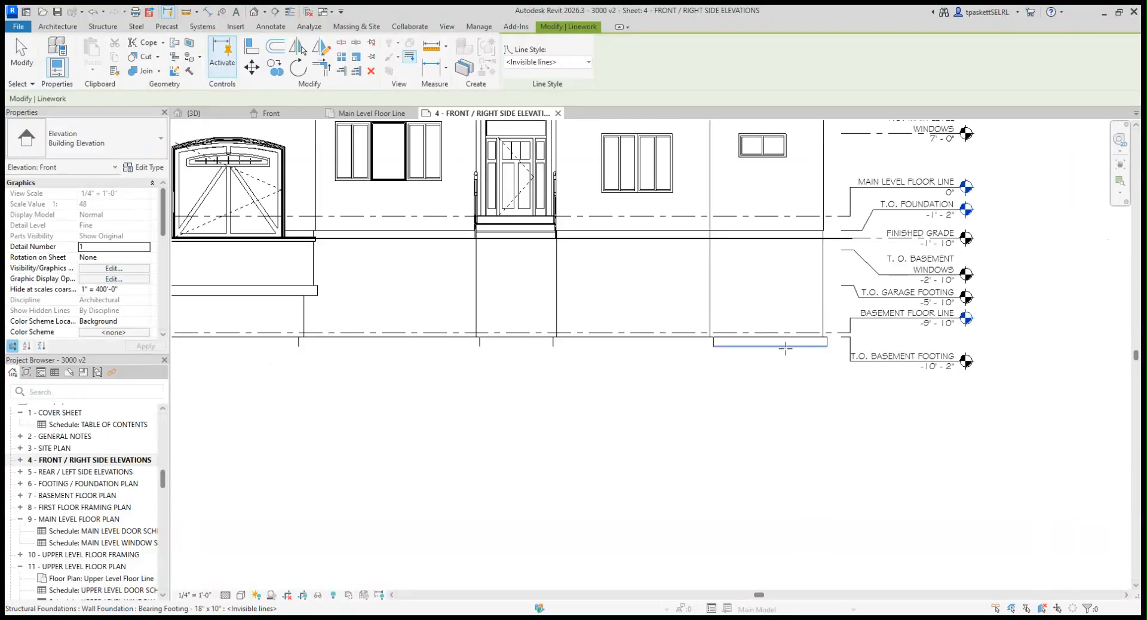
{"action": "left_click", "coordinate": [822, 347]}
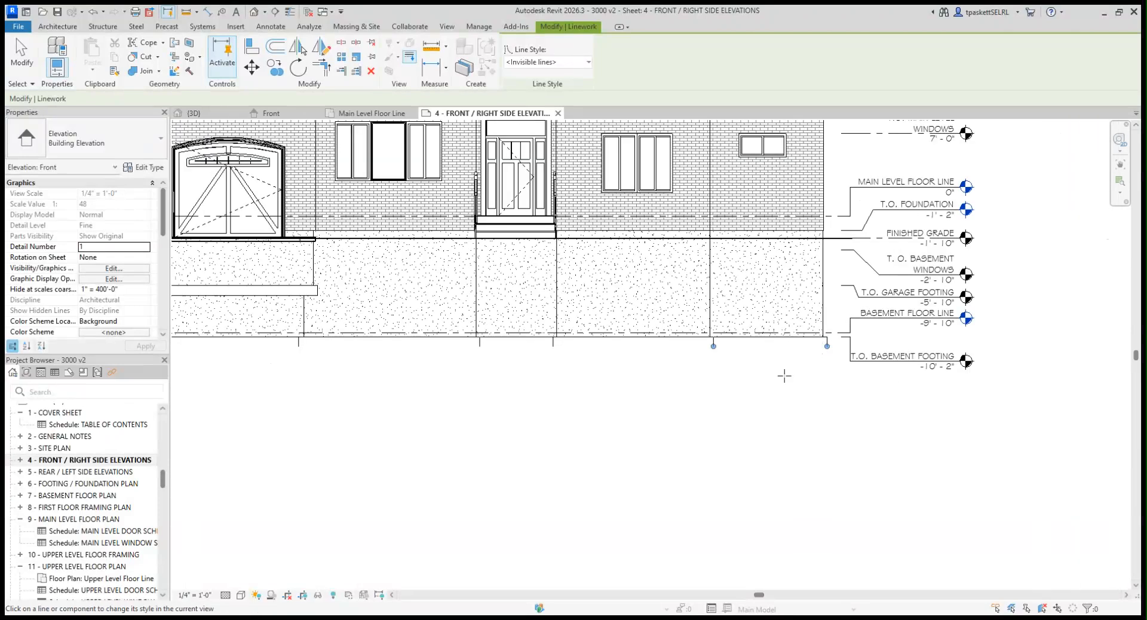
{"action": "scroll", "coordinate": [508, 418], "scroll_direction": "down", "scroll_amount": 2}
{"action": "middle_click_drag", "start_coordinate": [471, 422], "coordinate": [520, 420]}
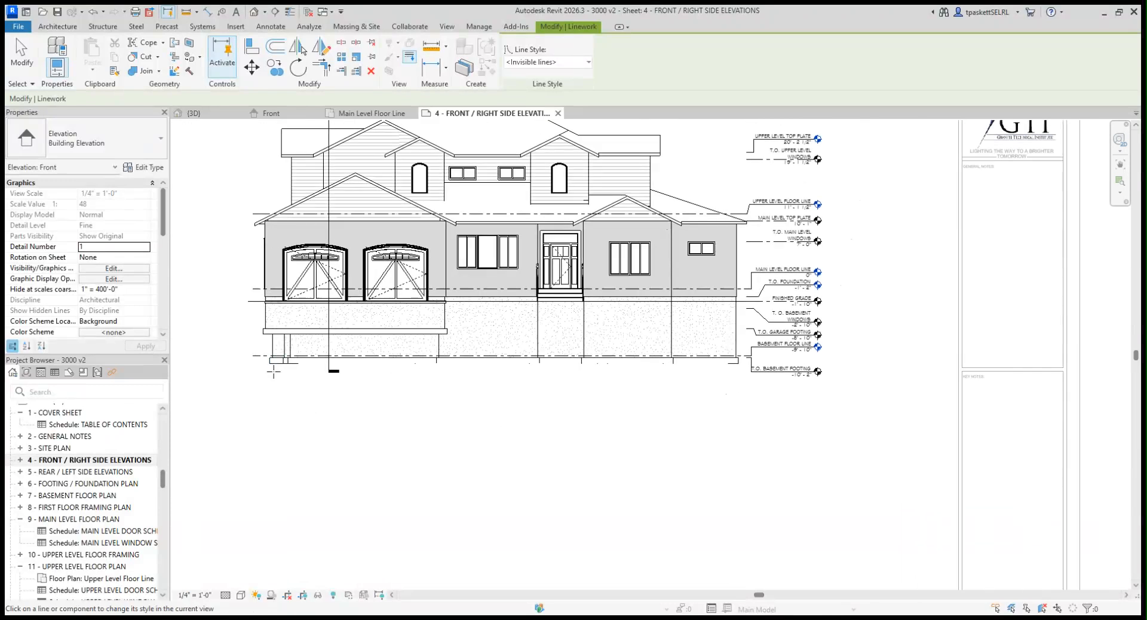
Draw a Below Grade detail line along the entire bottom of the basement footing, from its garage-side corner to the opposite corner
{"action": "scroll", "coordinate": [273, 372], "scroll_direction": "up", "scroll_amount": 3}
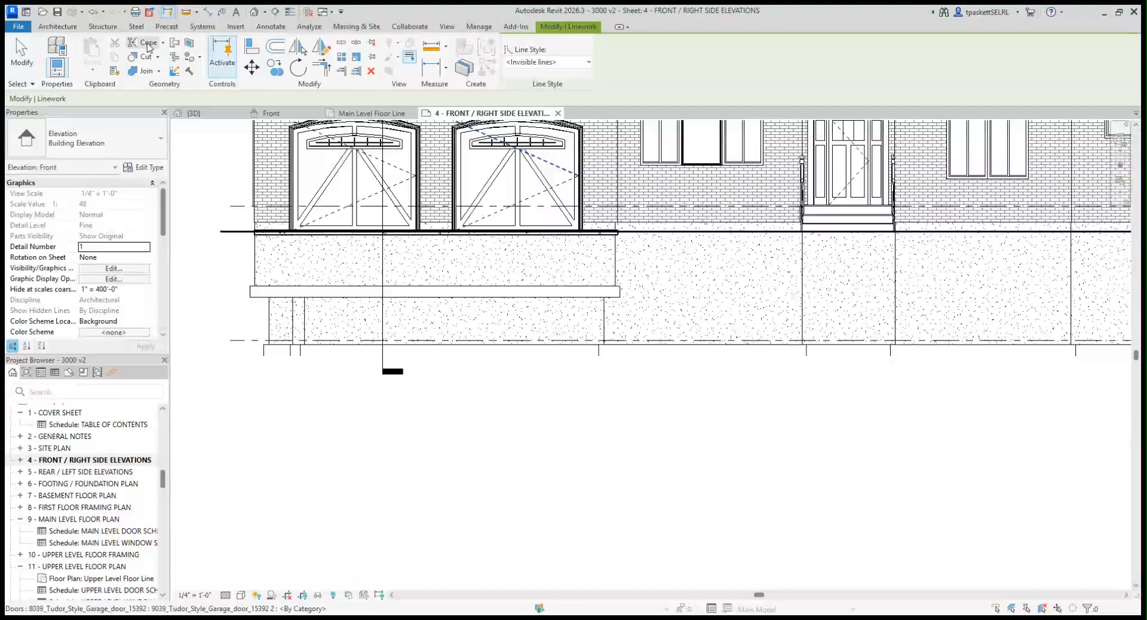
{"action": "left_click", "coordinate": [272, 27]}
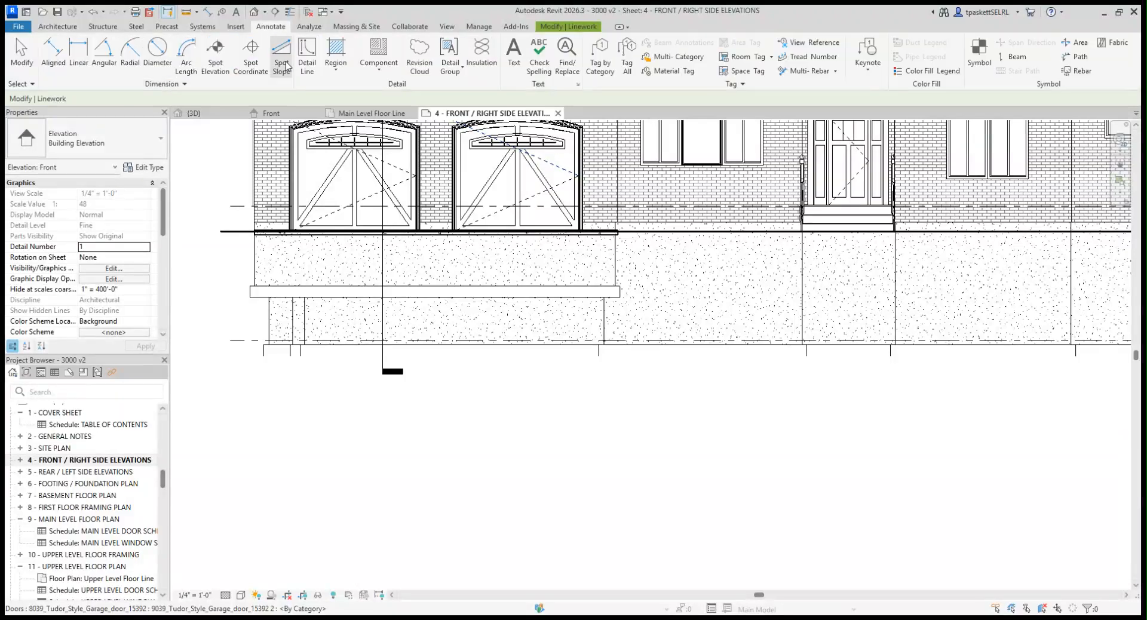
{"action": "left_click", "coordinate": [306, 66]}
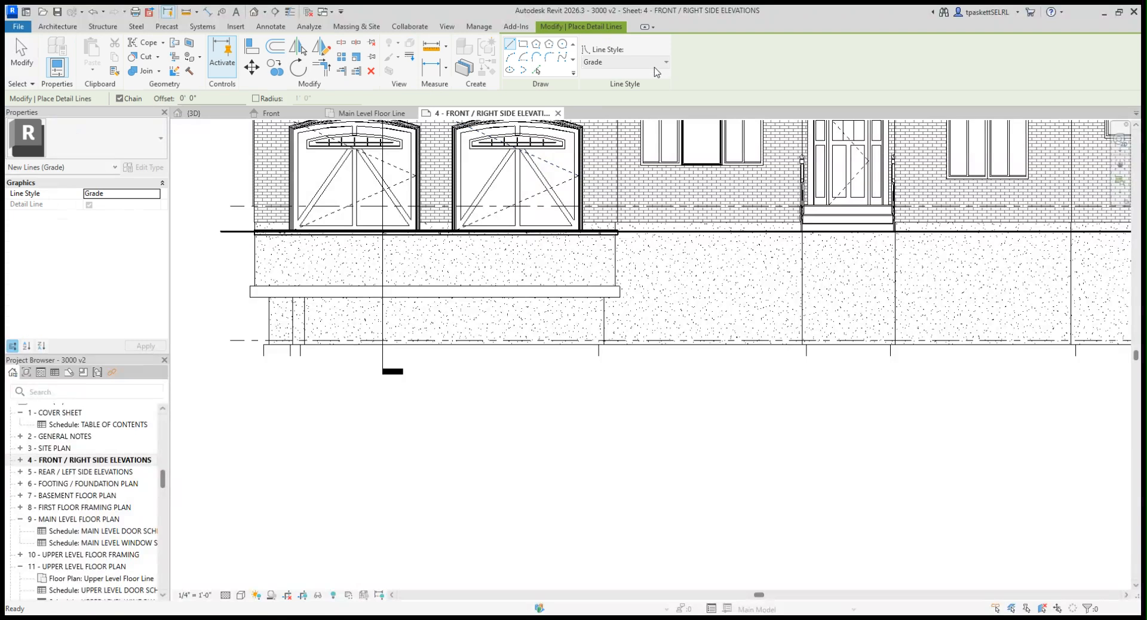
{"action": "left_click", "coordinate": [655, 64]}
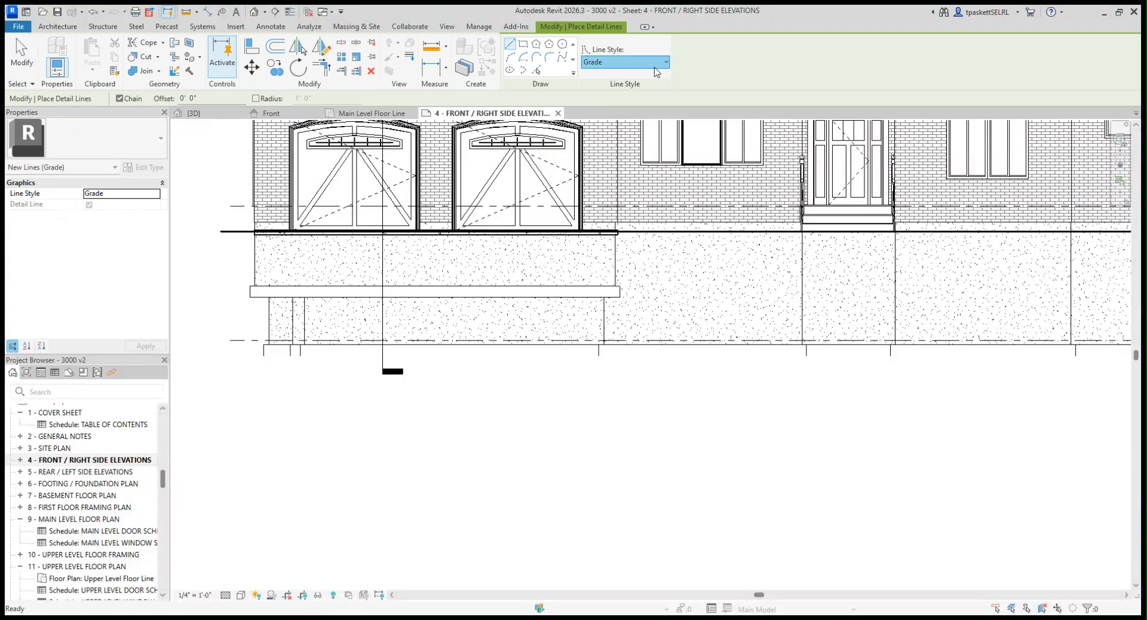
{"action": "left_click", "coordinate": [610, 238]}
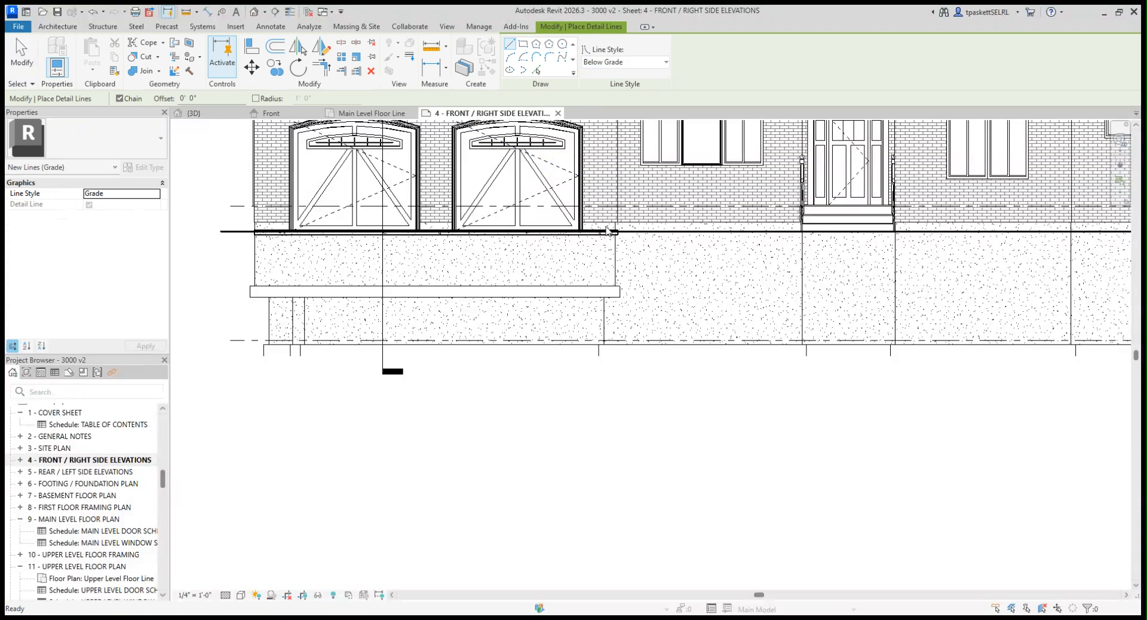
{"action": "left_click", "coordinate": [263, 356]}
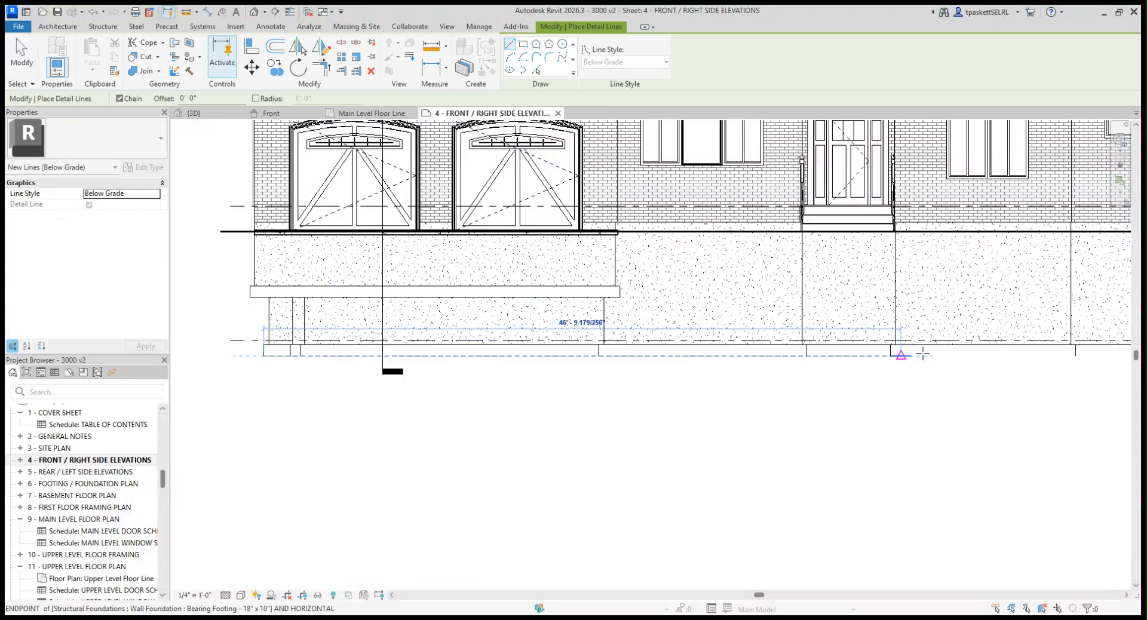
{"action": "scroll", "coordinate": [898, 353], "scroll_direction": "down", "scroll_amount": 2}
{"action": "middle_click_drag", "start_coordinate": [846, 360], "coordinate": [735, 366]}
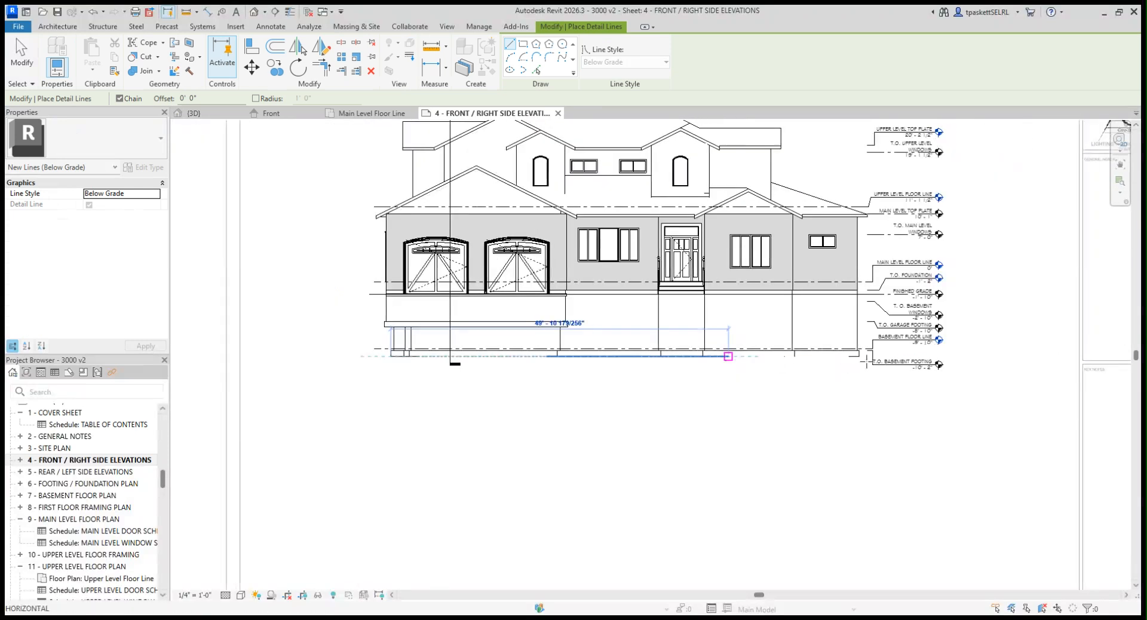
{"action": "scroll", "coordinate": [860, 357], "scroll_direction": "up", "scroll_amount": 2}
{"action": "left_click", "coordinate": [863, 350]}
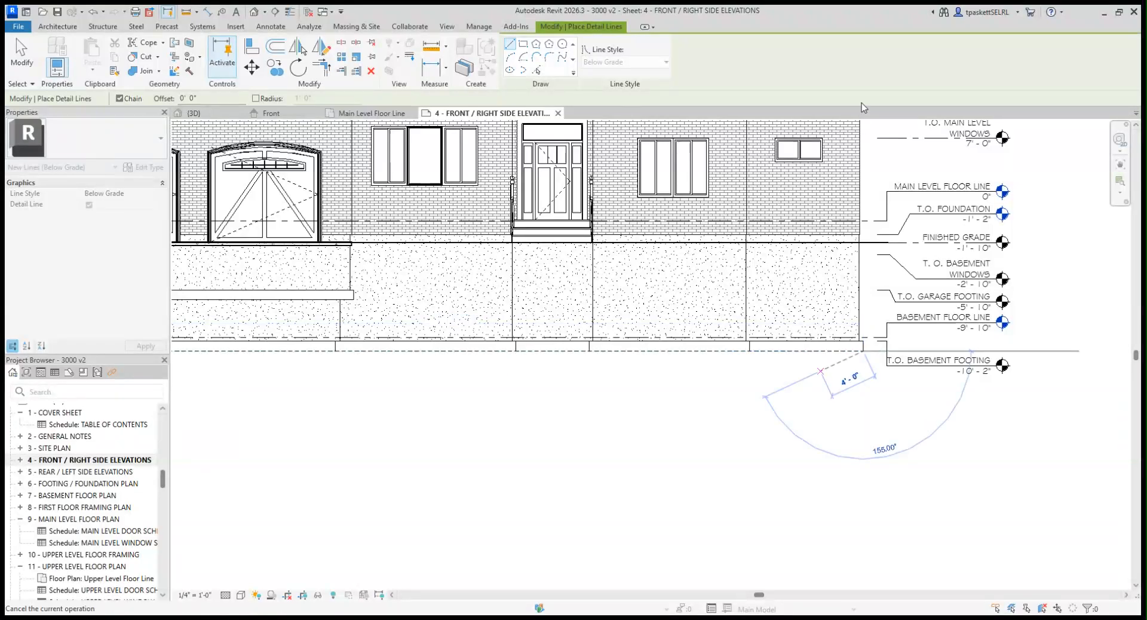
{"action": "key", "text": "Escape"}
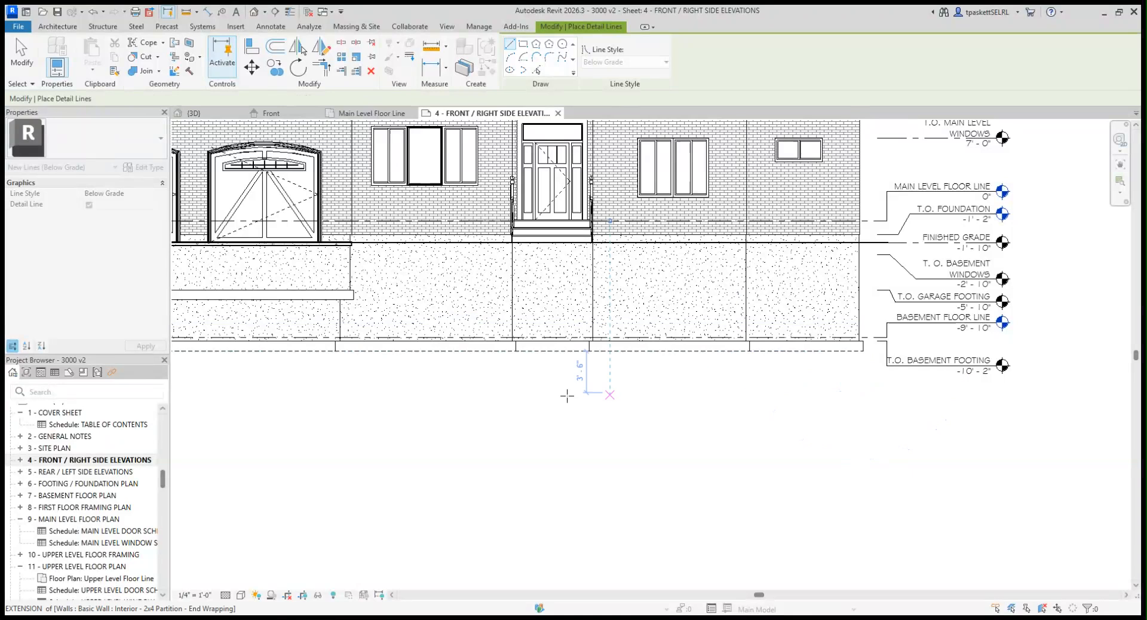
Apply <Invisible lines> to the basement footing's short vertical edges from below the garage to the front door's garage side
{"action": "middle_click_drag", "start_coordinate": [650, 408], "coordinate": [727, 403]}
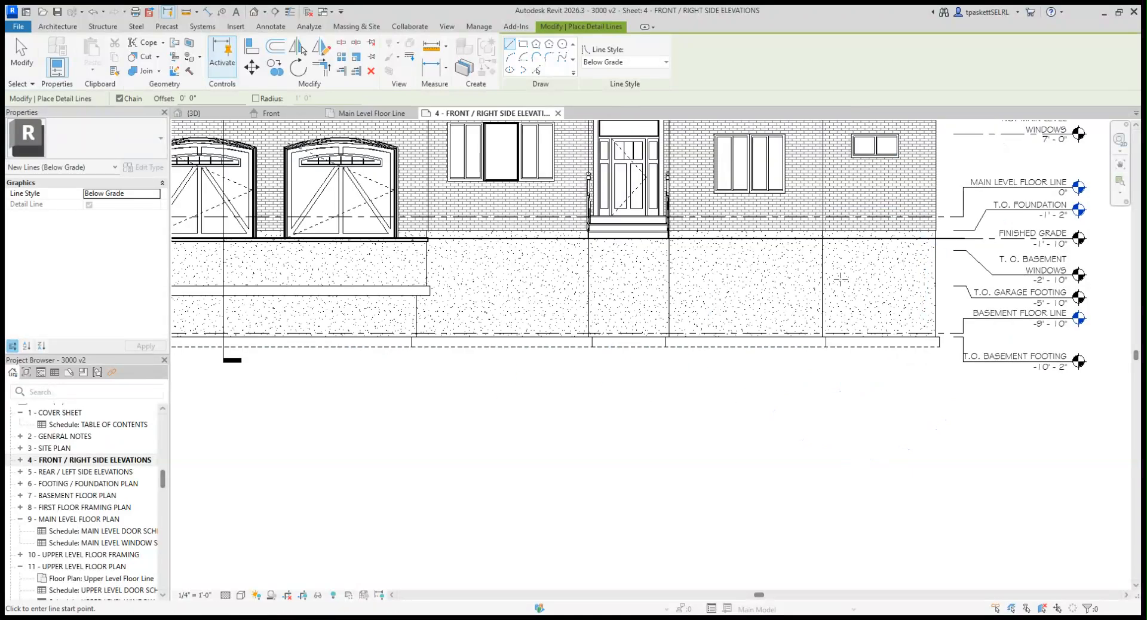
{"action": "middle_click_drag", "start_coordinate": [523, 403], "coordinate": [645, 391]}
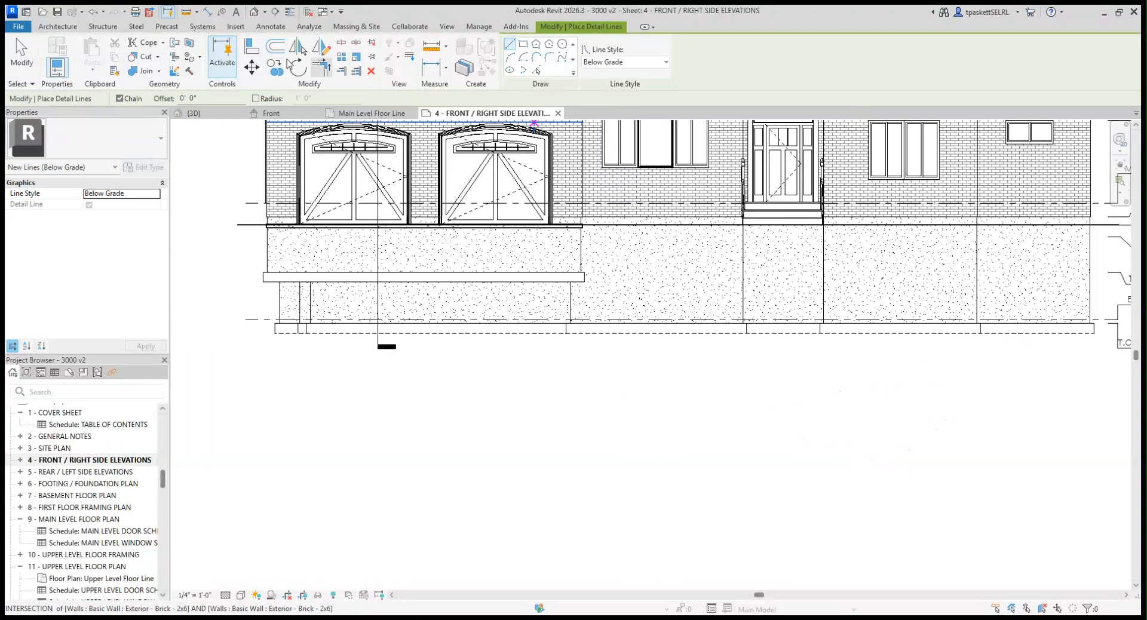
{"action": "left_click", "coordinate": [409, 58]}
{"action": "scroll", "coordinate": [260, 341], "scroll_direction": "up", "scroll_amount": 3}
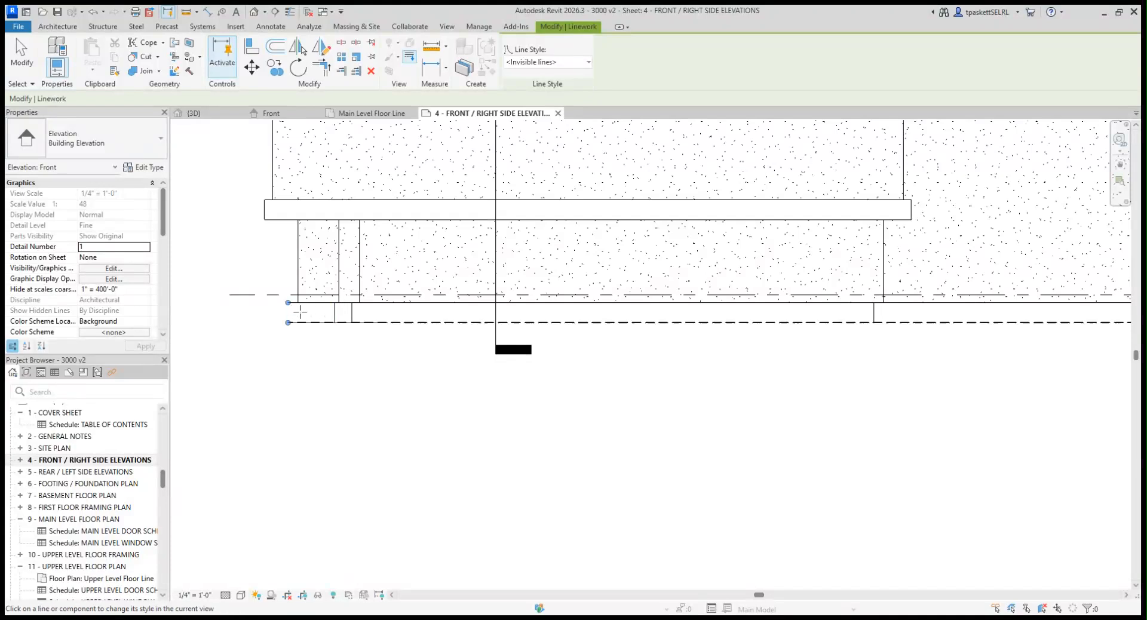
{"action": "left_click", "coordinate": [351, 313]}
{"action": "scroll", "coordinate": [876, 320], "scroll_direction": "down", "scroll_amount": 2}
{"action": "middle_click_drag", "start_coordinate": [876, 321], "coordinate": [686, 358]}
{"action": "scroll", "coordinate": [609, 346], "scroll_direction": "up", "scroll_amount": 3}
{"action": "left_click", "coordinate": [582, 341]}
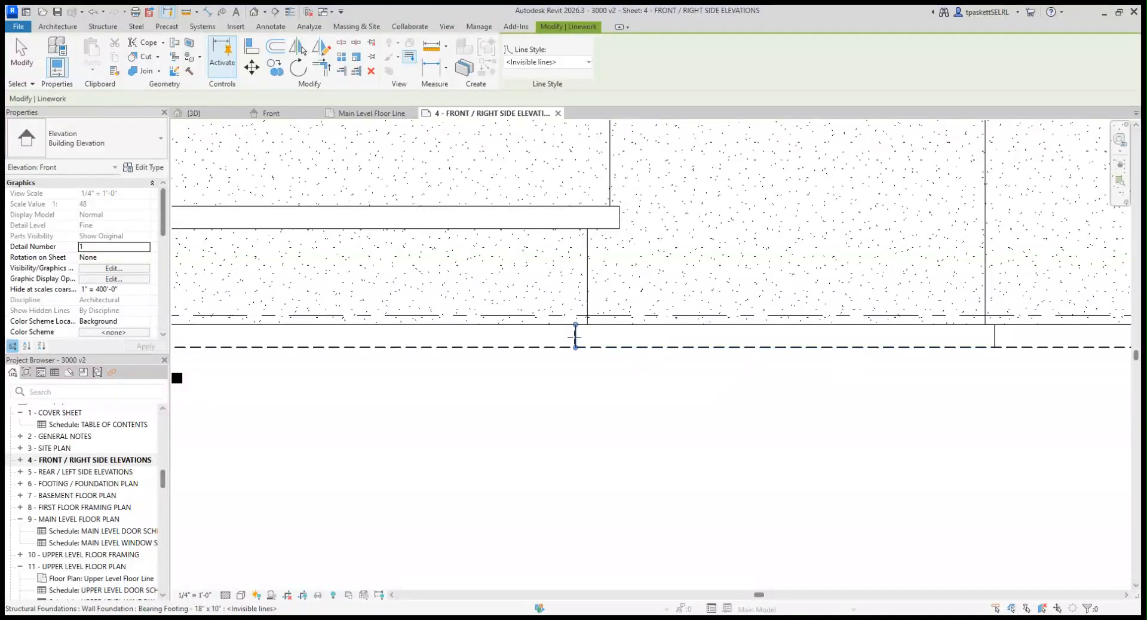
{"action": "left_click", "coordinate": [995, 336]}
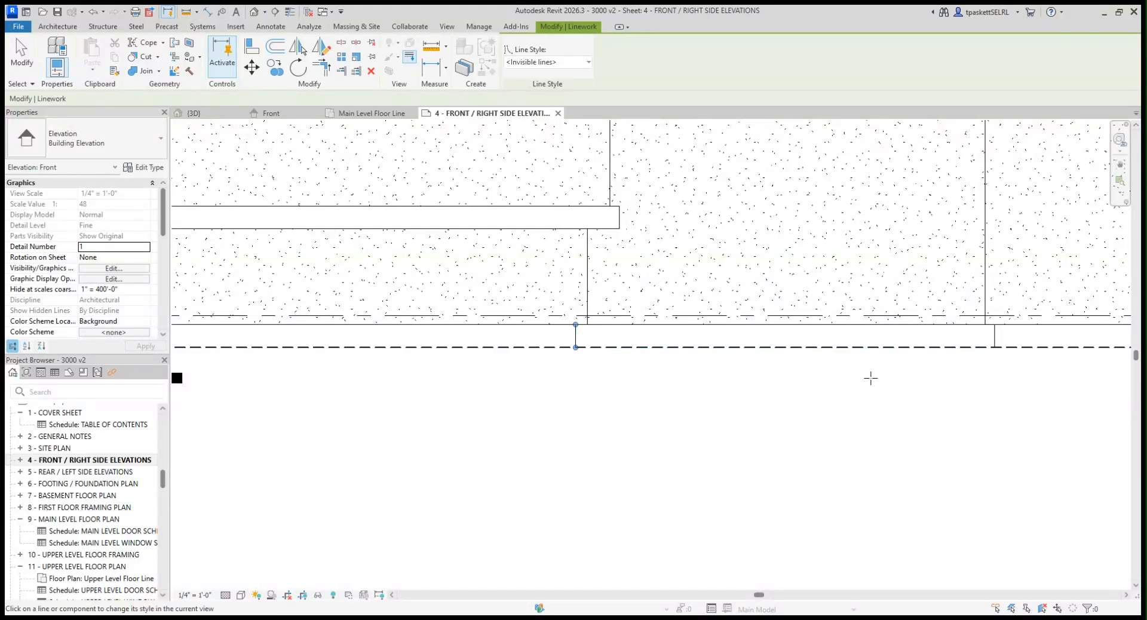
Hide the footing's vertical edges from the front door to the end beside the level markers with the <Invisible lines> style
{"action": "scroll", "coordinate": [907, 381], "scroll_direction": "down", "scroll_amount": 1}
{"action": "middle_click_drag", "start_coordinate": [908, 381], "coordinate": [625, 397]}
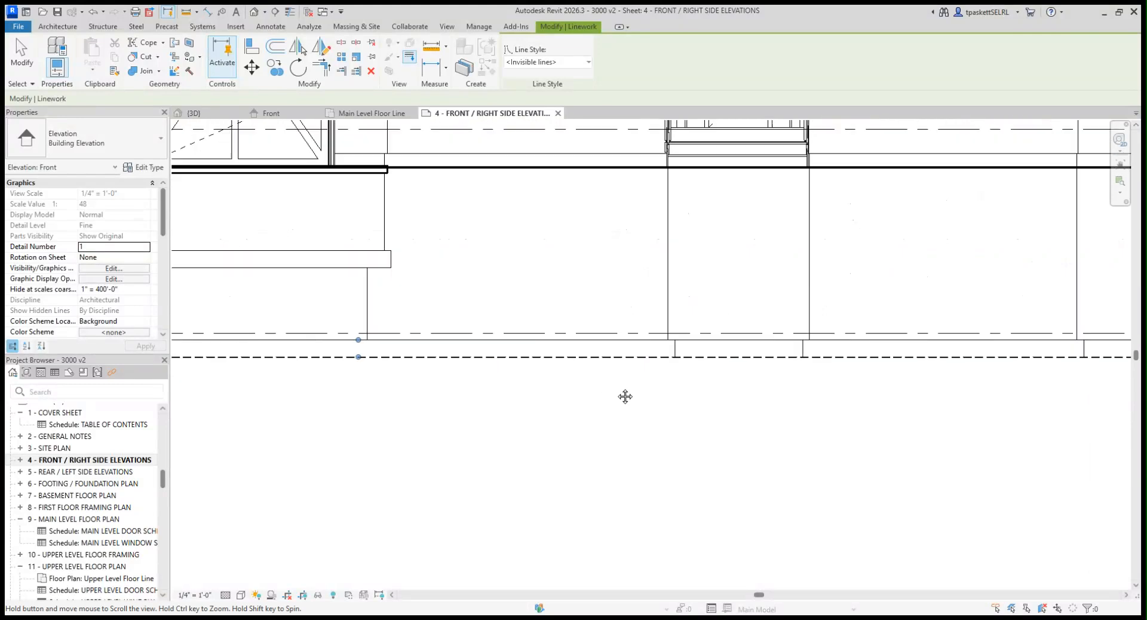
{"action": "left_click", "coordinate": [806, 350]}
{"action": "middle_click_drag", "start_coordinate": [836, 395], "coordinate": [637, 395]}
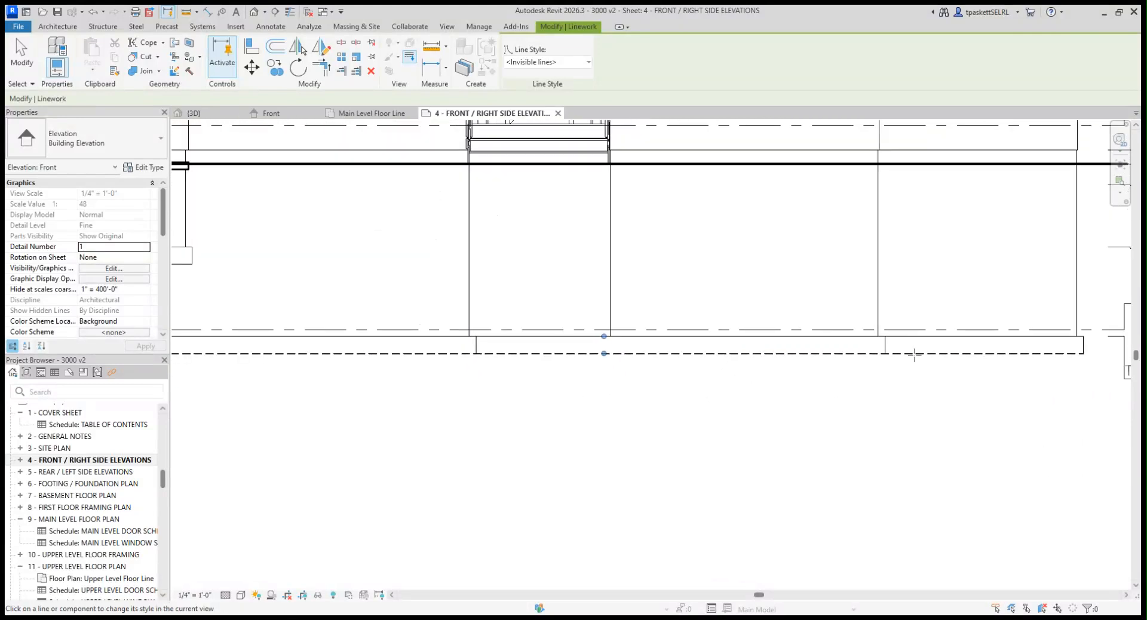
{"action": "left_click", "coordinate": [892, 346]}
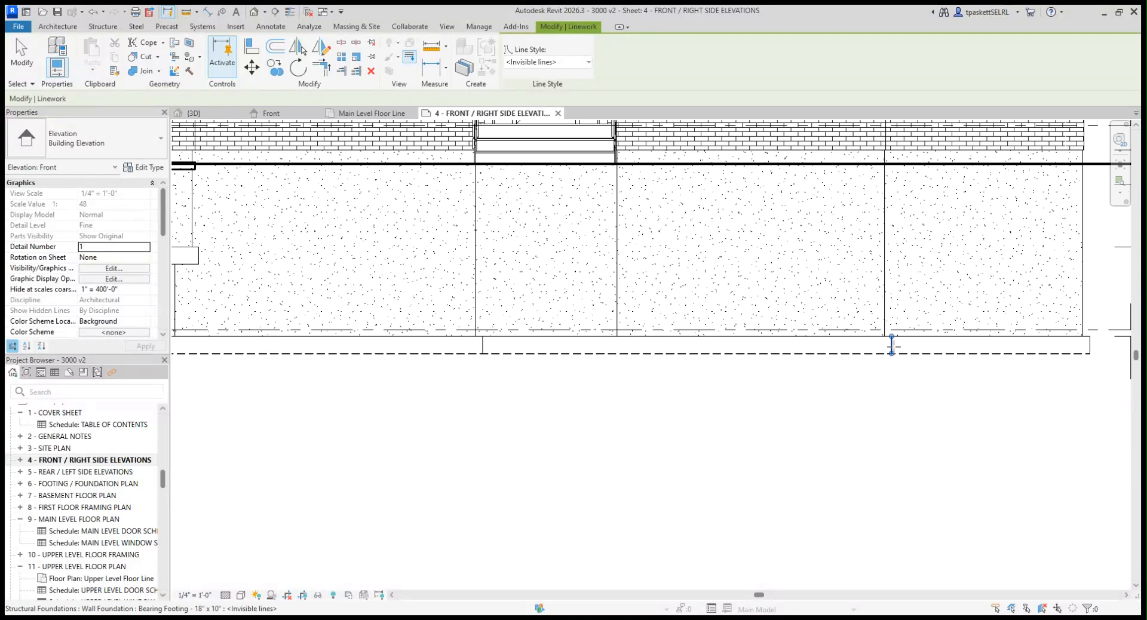
{"action": "left_click", "coordinate": [1091, 345]}
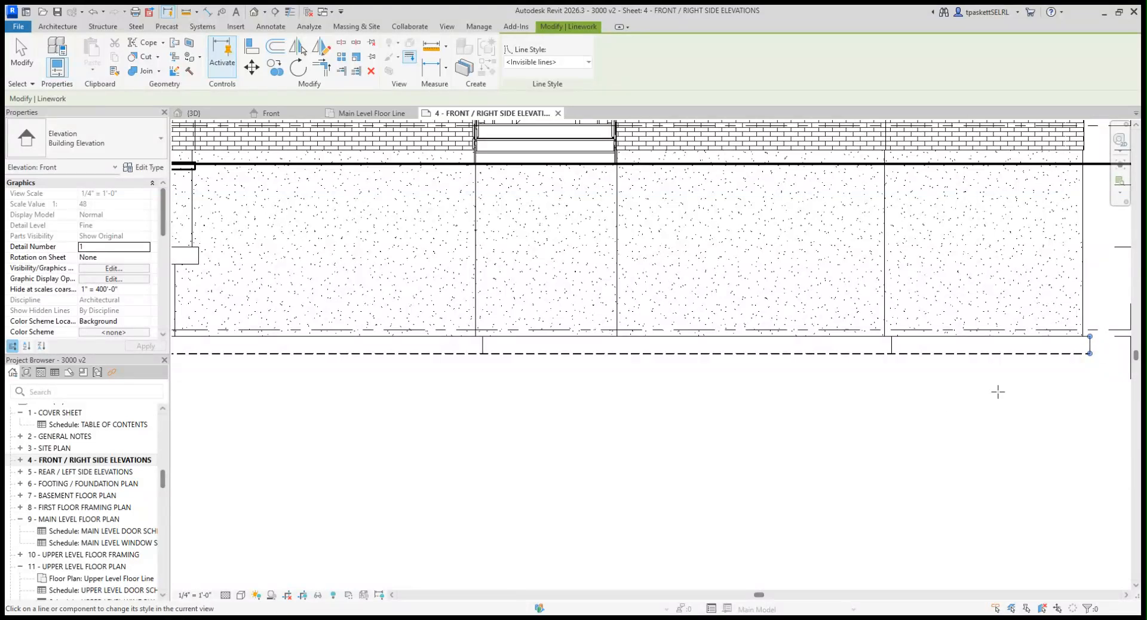
{"action": "left_click", "coordinate": [483, 345]}
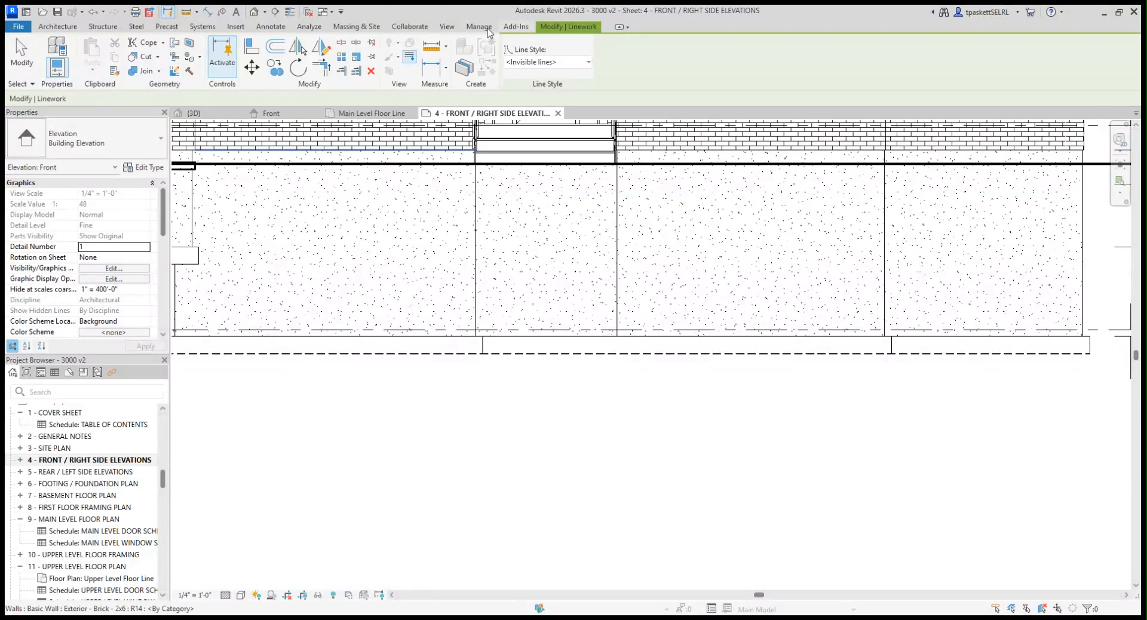
Draw vertical Below Grade detail lines across the footing at its level-marker end, the next joint, and the front door's far side
{"action": "left_click", "coordinate": [272, 27]}
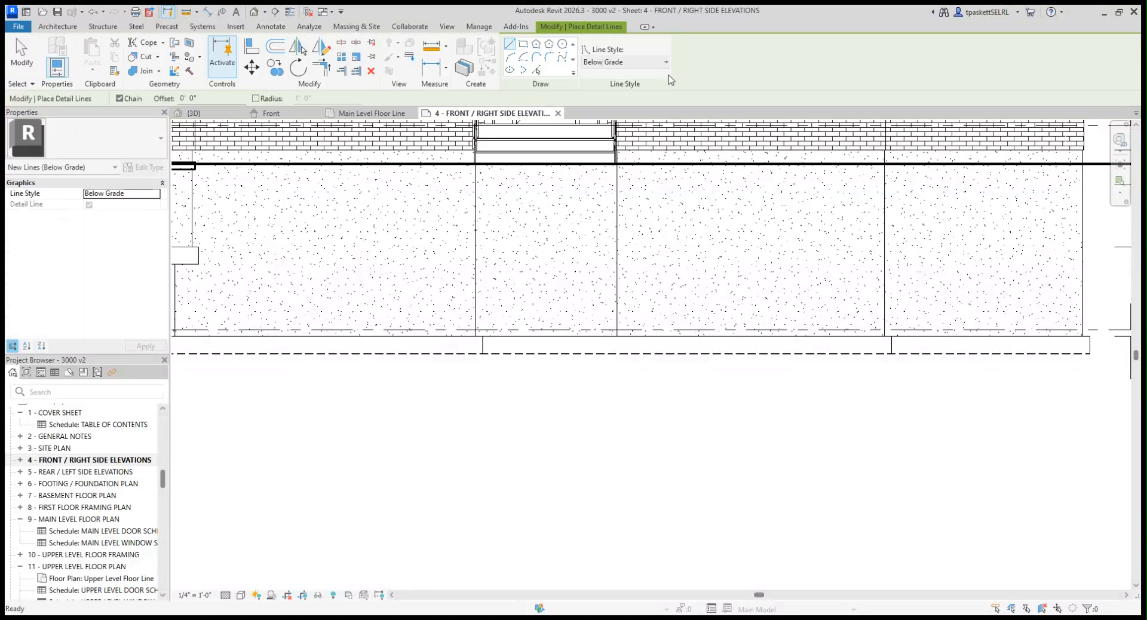
{"action": "scroll", "coordinate": [1094, 353], "scroll_direction": "up", "scroll_amount": 3}
{"action": "left_click", "coordinate": [1095, 322]}
{"action": "left_click", "coordinate": [1095, 353]}
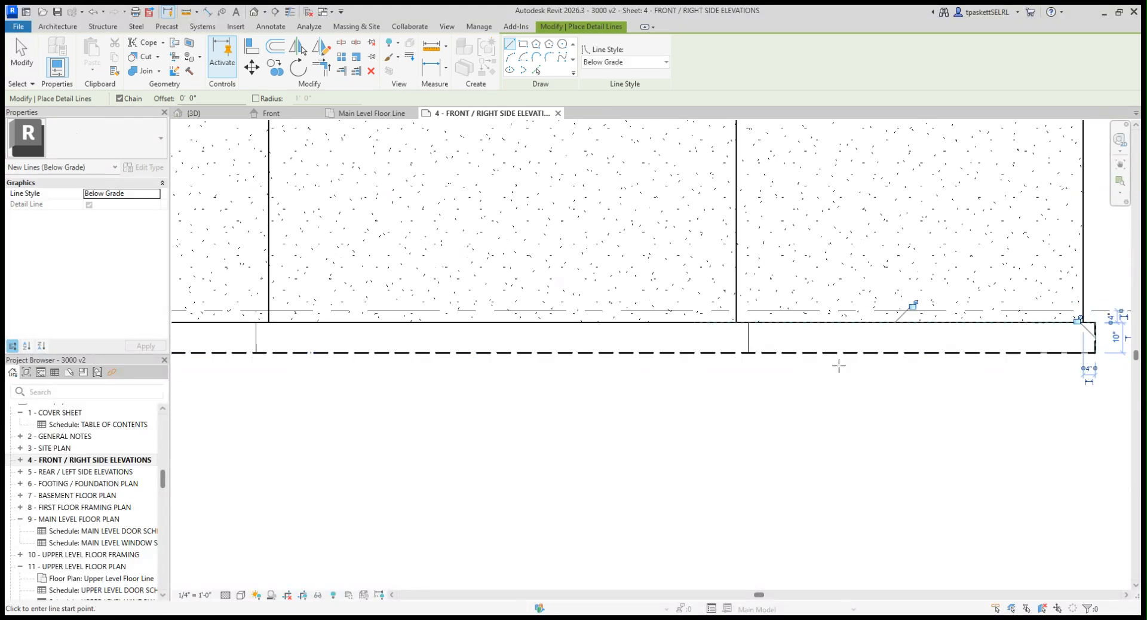
{"action": "left_click", "coordinate": [748, 323]}
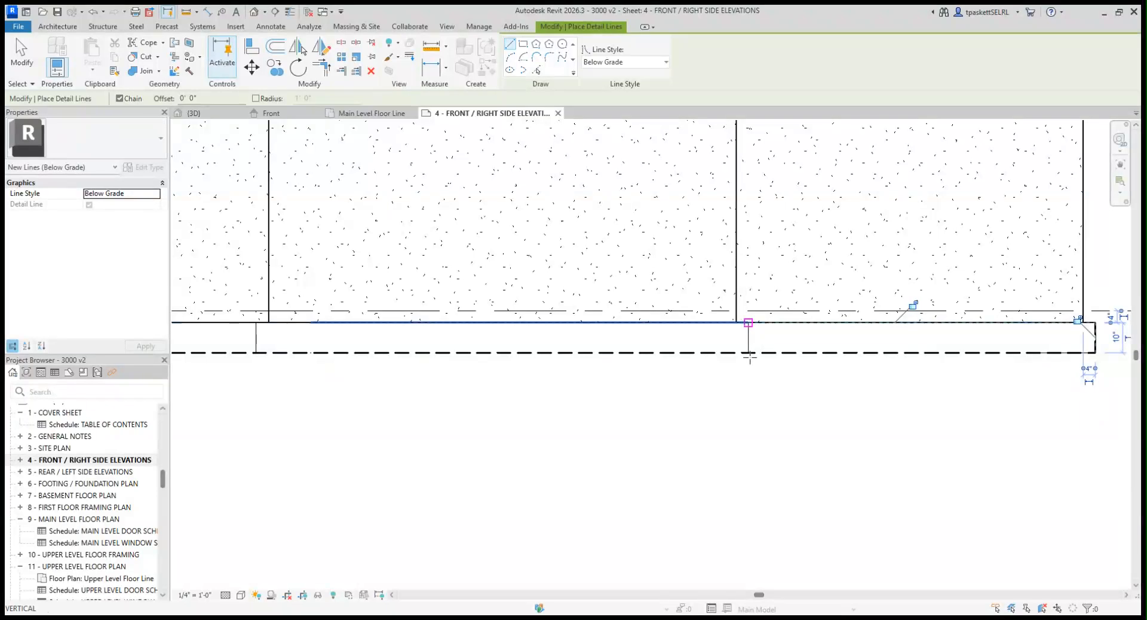
{"action": "left_click", "coordinate": [748, 353]}
{"action": "key", "text": "Escape"}
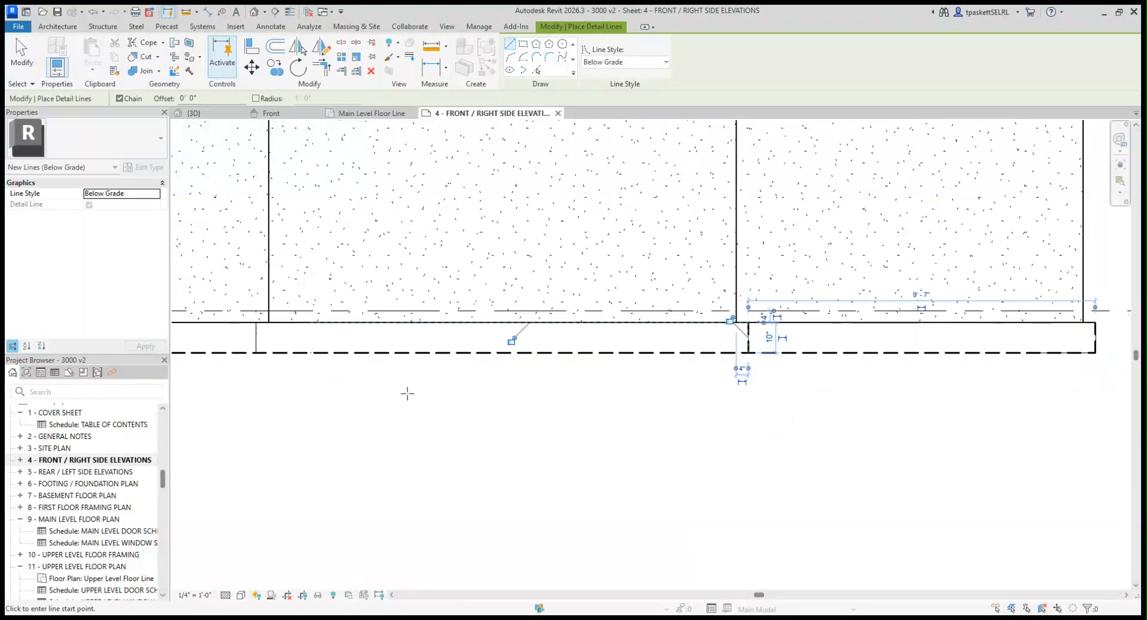
{"action": "left_click", "coordinate": [257, 322]}
{"action": "left_click", "coordinate": [257, 353]}
{"action": "key", "text": "Escape"}
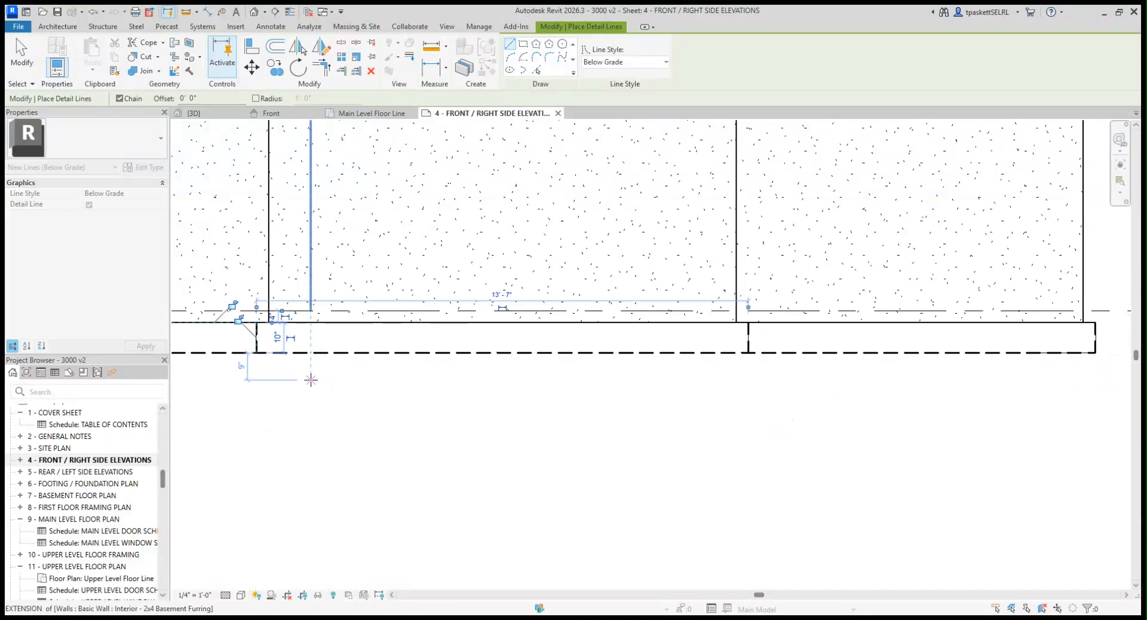
Pick the footing's vertical edges at the front door's garage side and the garage's inner corner to create Below Grade detail lines
{"action": "scroll", "coordinate": [323, 376], "scroll_direction": "down", "scroll_amount": 2}
{"action": "scroll", "coordinate": [623, 377], "scroll_direction": "down", "scroll_amount": 3}
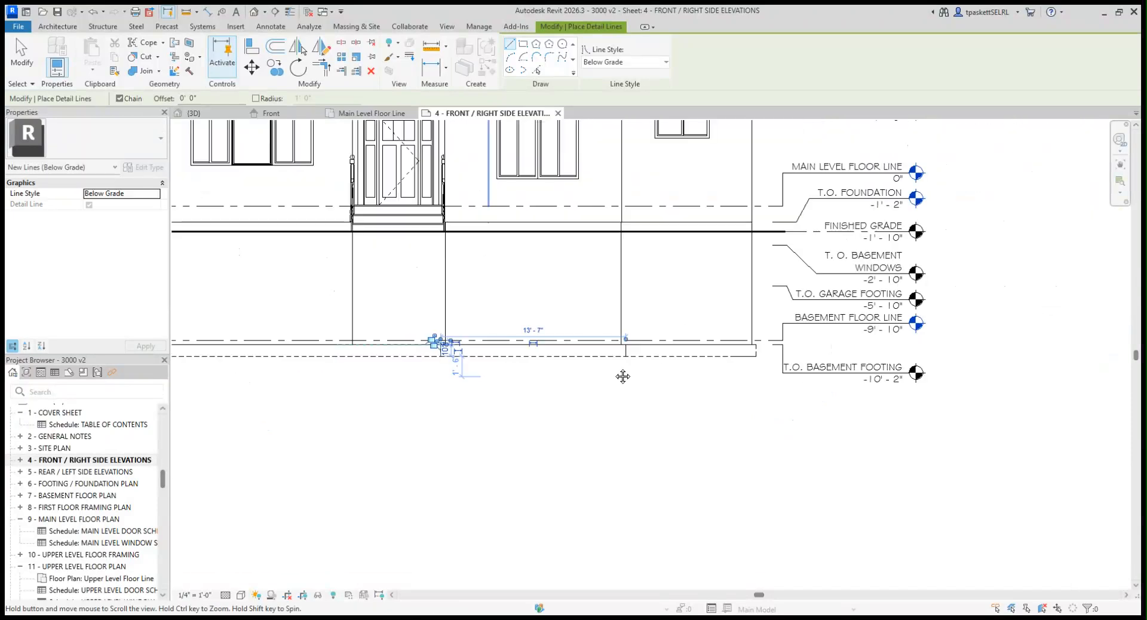
{"action": "scroll", "coordinate": [561, 337], "scroll_direction": "up", "scroll_amount": 4}
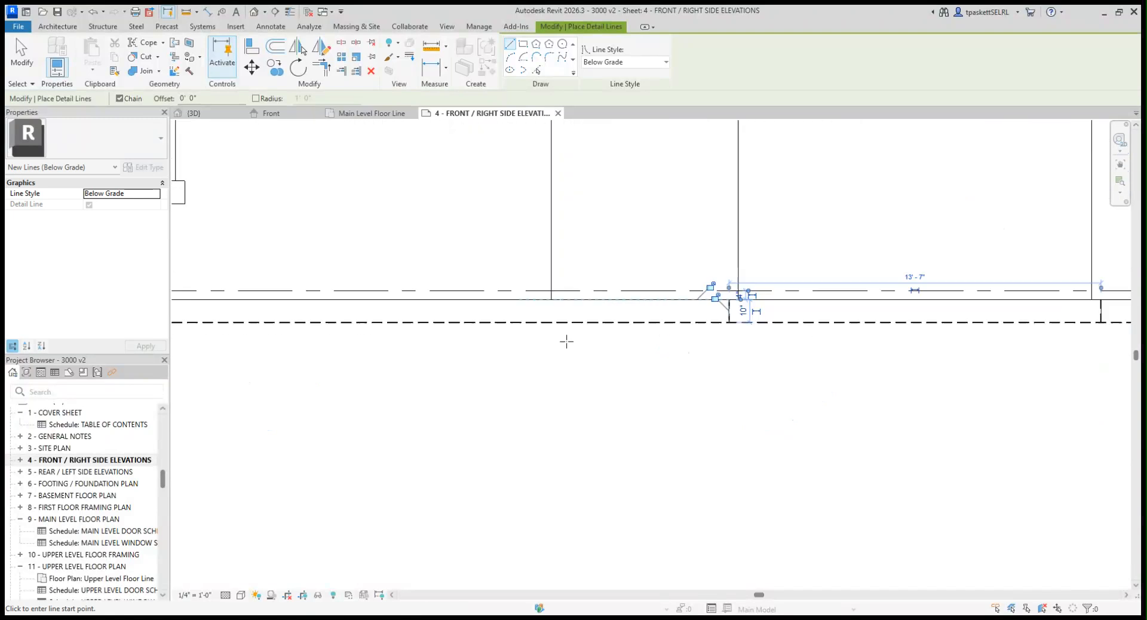
{"action": "left_click", "coordinate": [537, 71]}
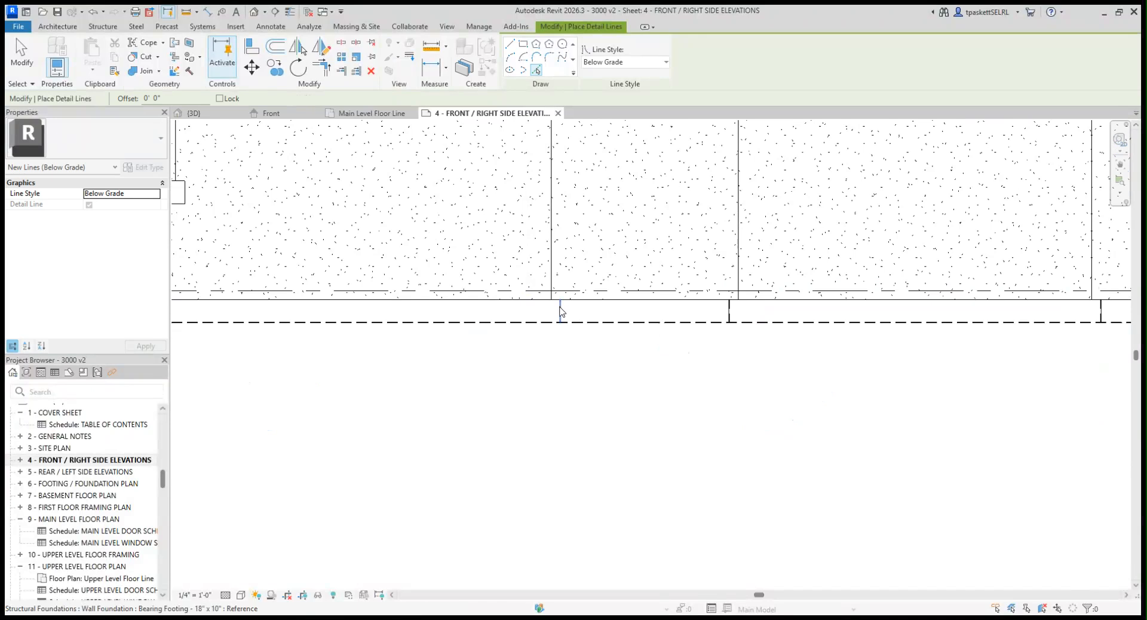
{"action": "left_click", "coordinate": [561, 312]}
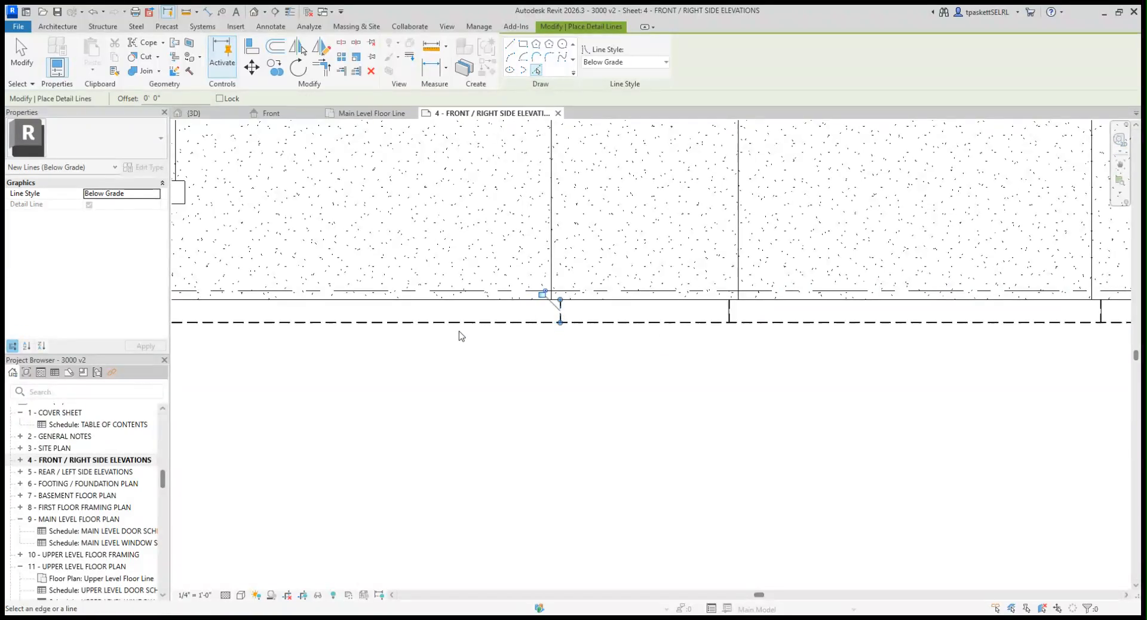
{"action": "scroll", "coordinate": [416, 339], "scroll_direction": "down", "scroll_amount": 1}
{"action": "middle_click_drag", "start_coordinate": [416, 340], "coordinate": [524, 334]}
{"action": "left_click", "coordinate": [318, 309]}
Create Below Grade detail lines from the footing's remaining vertical edges at the outer garage end
{"action": "middle_click_drag", "start_coordinate": [331, 356], "coordinate": [557, 347]}
{"action": "middle_click_drag", "start_coordinate": [396, 348], "coordinate": [475, 348]}
{"action": "scroll", "coordinate": [567, 347], "scroll_direction": "down", "scroll_amount": 1}
{"action": "scroll", "coordinate": [567, 351], "scroll_direction": "down", "scroll_amount": 1}
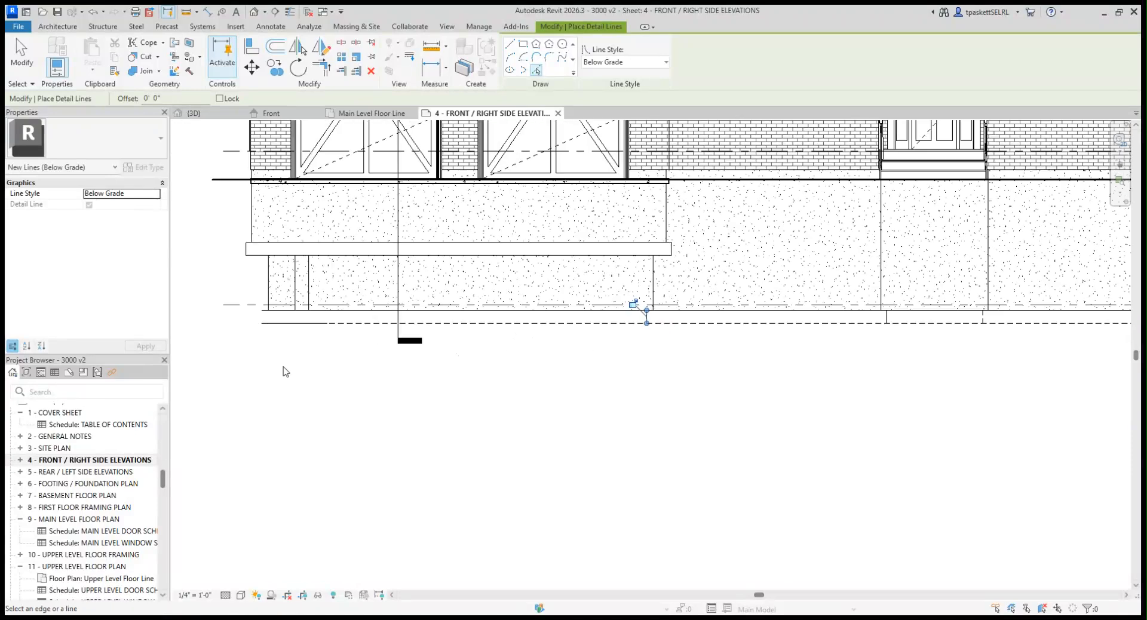
{"action": "left_click", "coordinate": [296, 320]}
{"action": "scroll", "coordinate": [520, 350], "scroll_direction": "down", "scroll_amount": 2}
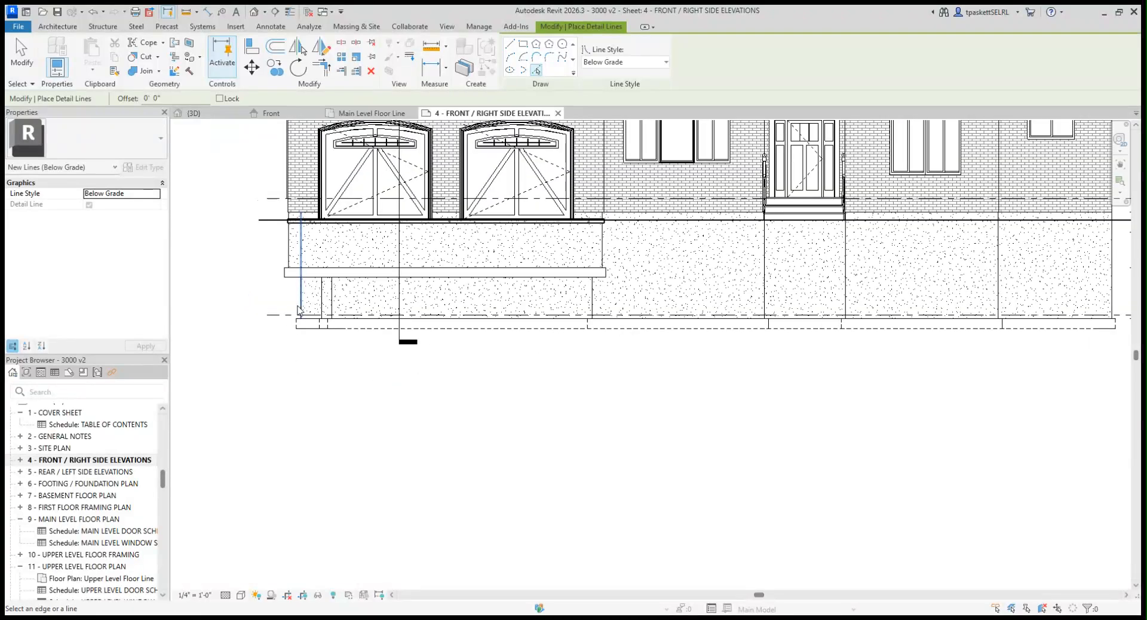
Use Linework with <Invisible lines> to hide the segments of the basement footing's top edge below the garage
{"action": "left_click", "coordinate": [410, 56]}
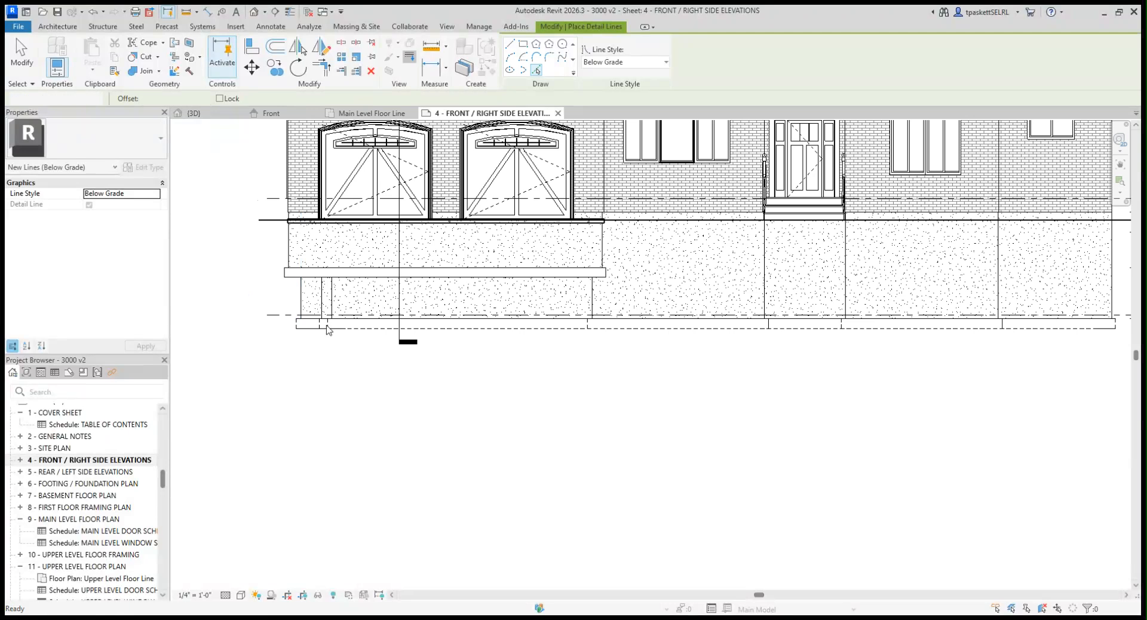
{"action": "scroll", "coordinate": [323, 323], "scroll_direction": "up", "scroll_amount": 3}
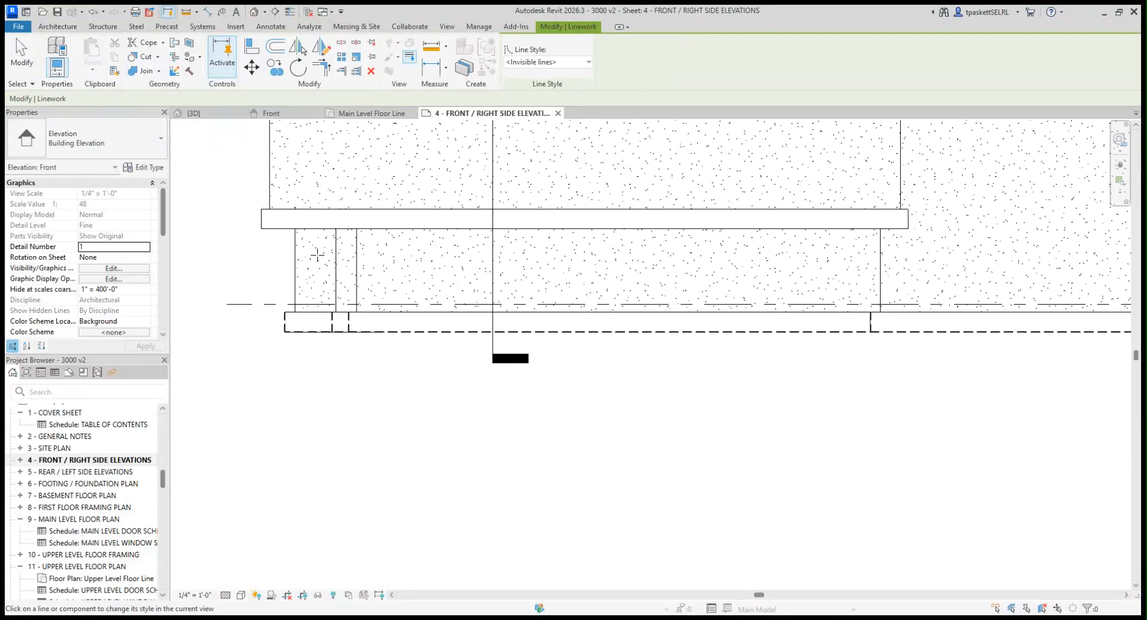
{"action": "left_click", "coordinate": [305, 312]}
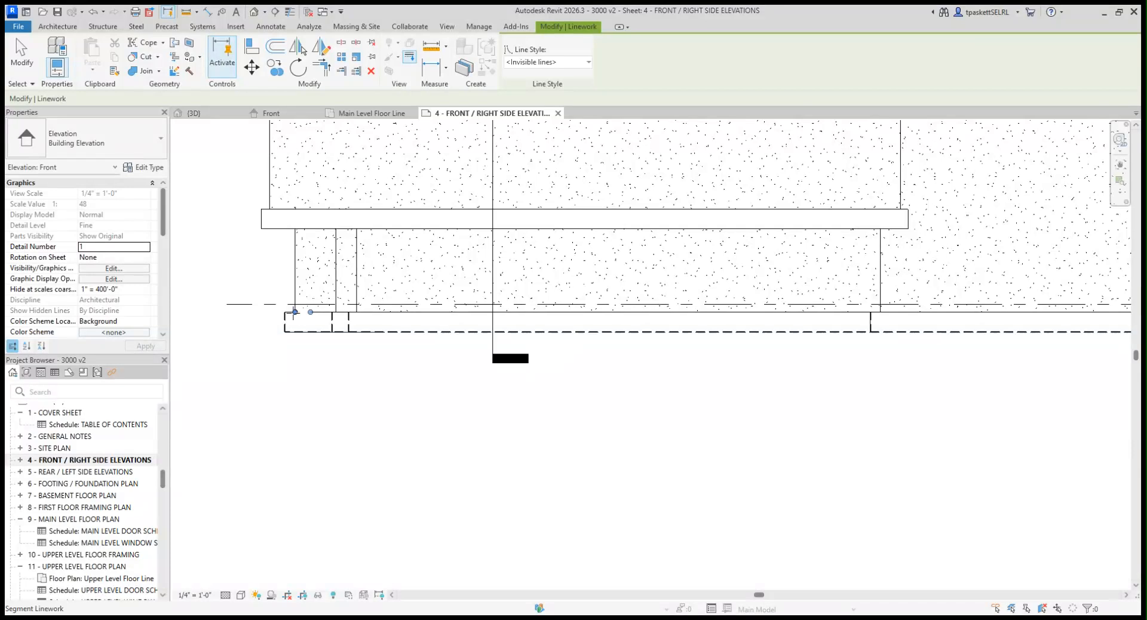
{"action": "left_click", "coordinate": [293, 311]}
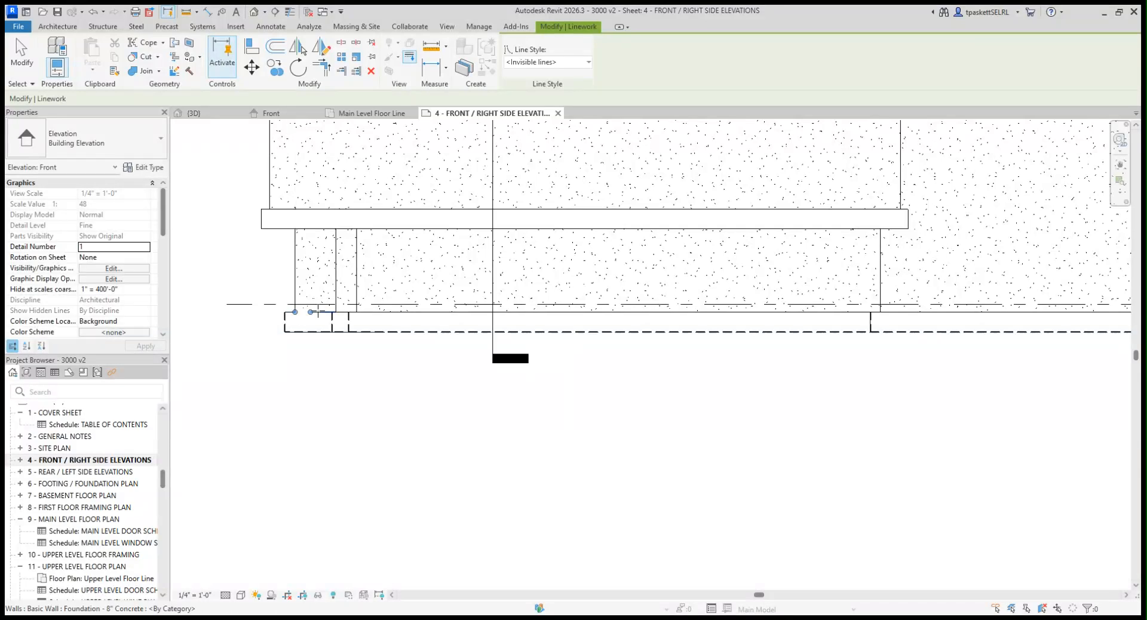
{"action": "scroll", "coordinate": [315, 316], "scroll_direction": "up", "scroll_amount": 5}
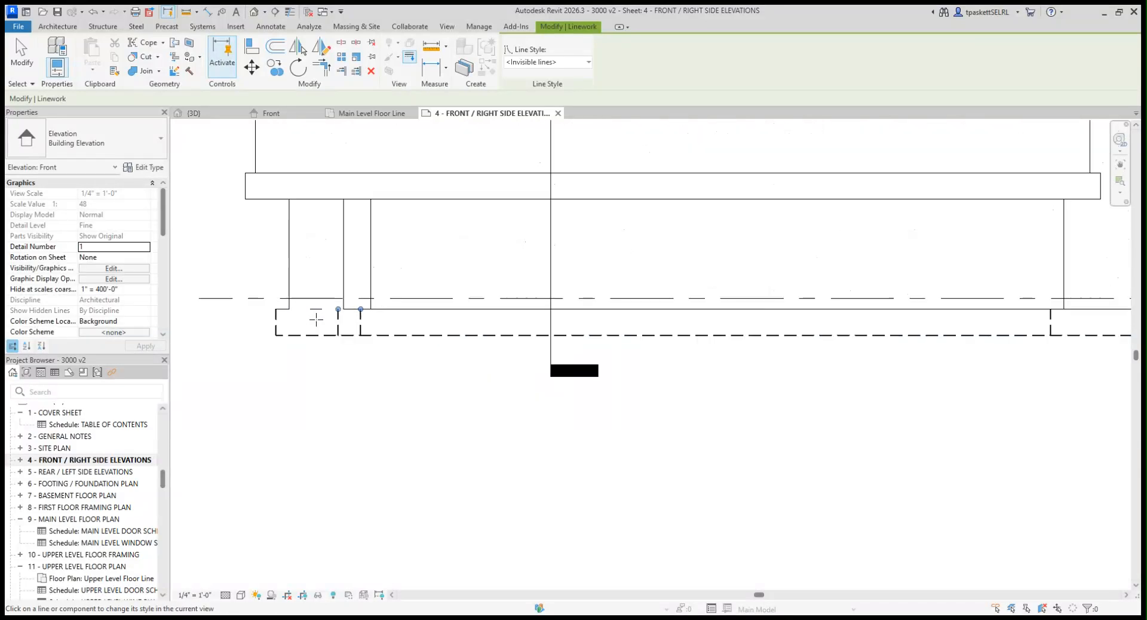
{"action": "left_click", "coordinate": [317, 305]}
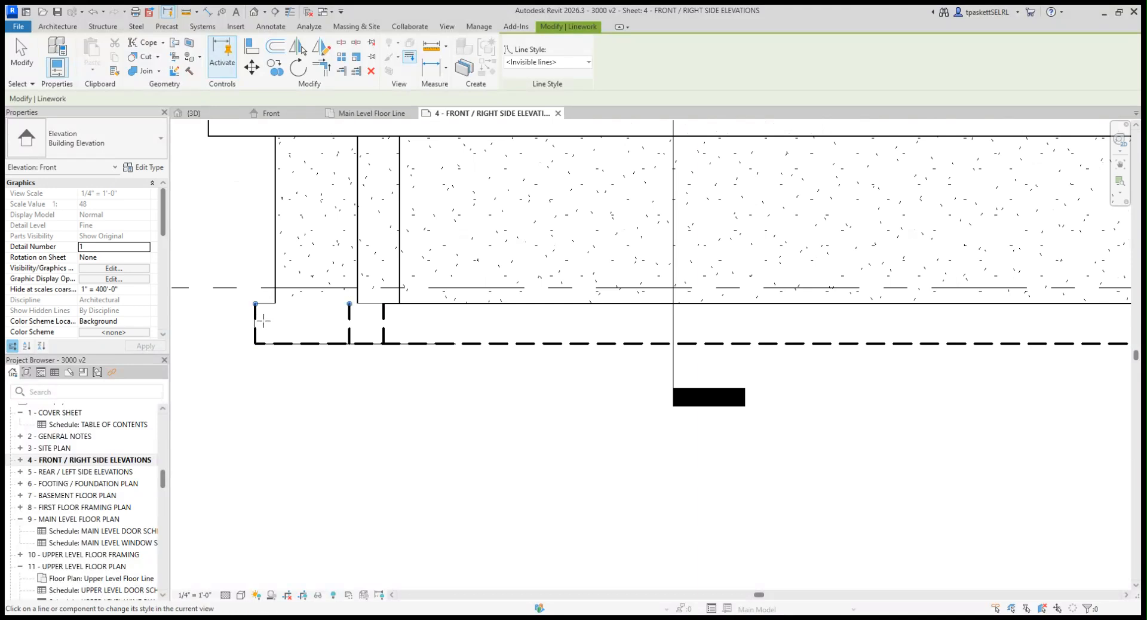
{"action": "left_click", "coordinate": [396, 317]}
{"action": "left_click", "coordinate": [439, 305]}
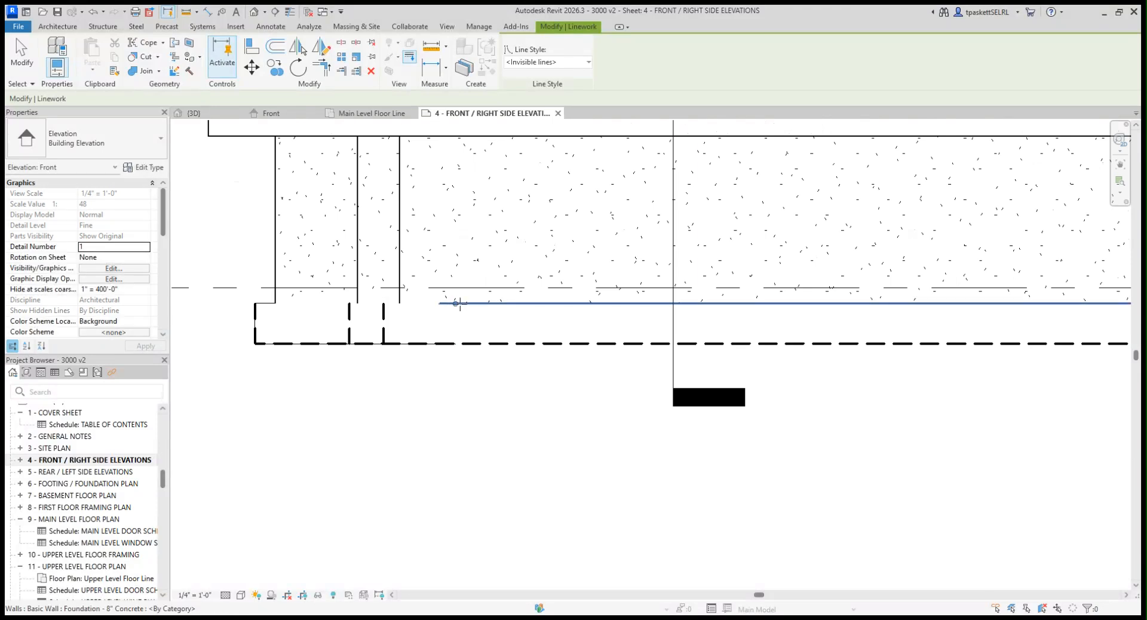
{"action": "left_click", "coordinate": [462, 304]}
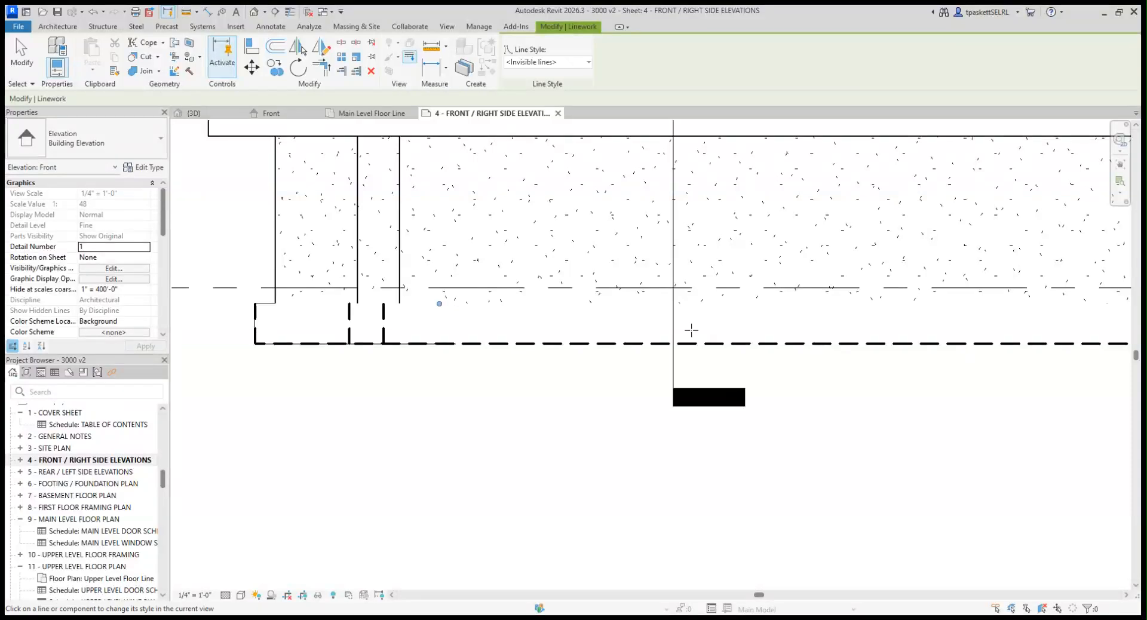
Hide the footing's top edge from the garage's inner corner through the section below the front door using <Invisible lines>
{"action": "scroll", "coordinate": [691, 330], "scroll_direction": "down", "scroll_amount": 3}
{"action": "middle_click_drag", "start_coordinate": [847, 394], "coordinate": [351, 430]}
{"action": "scroll", "coordinate": [504, 342], "scroll_direction": "up", "scroll_amount": 4}
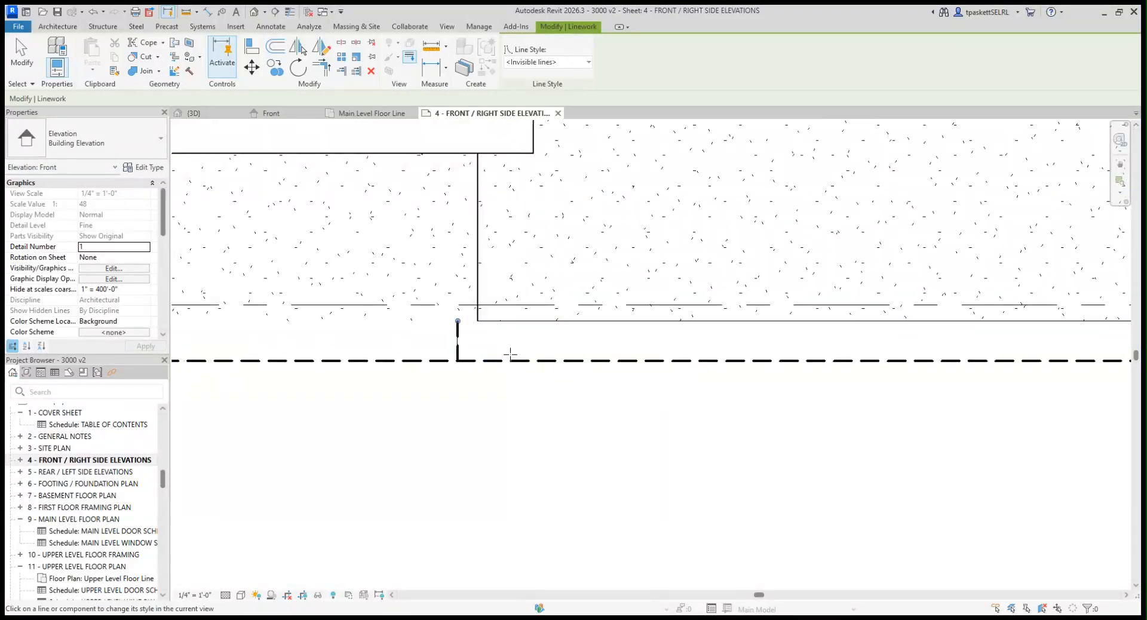
{"action": "left_click", "coordinate": [525, 322]}
{"action": "scroll", "coordinate": [747, 402], "scroll_direction": "down", "scroll_amount": 1}
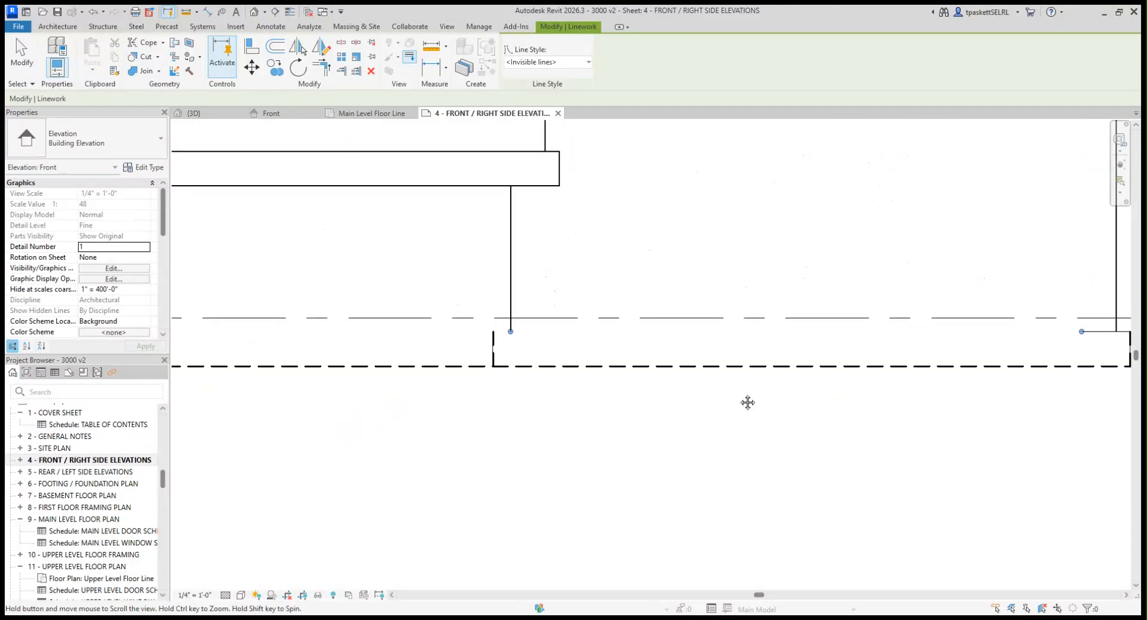
{"action": "middle_click_drag", "start_coordinate": [617, 404], "coordinate": [278, 391]}
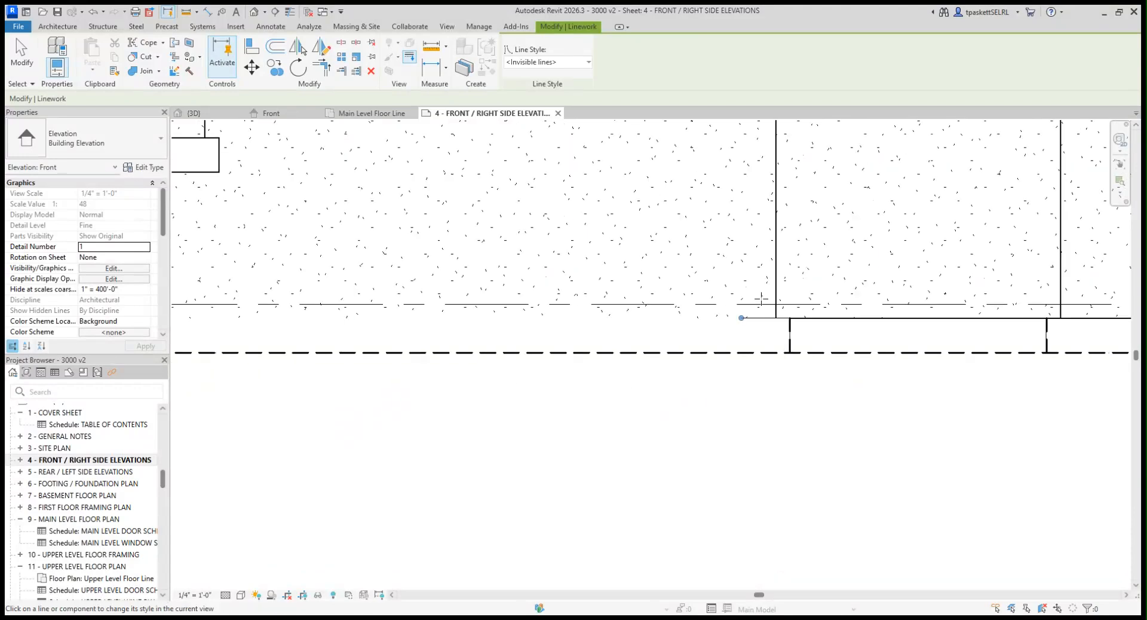
{"action": "left_click", "coordinate": [792, 318]}
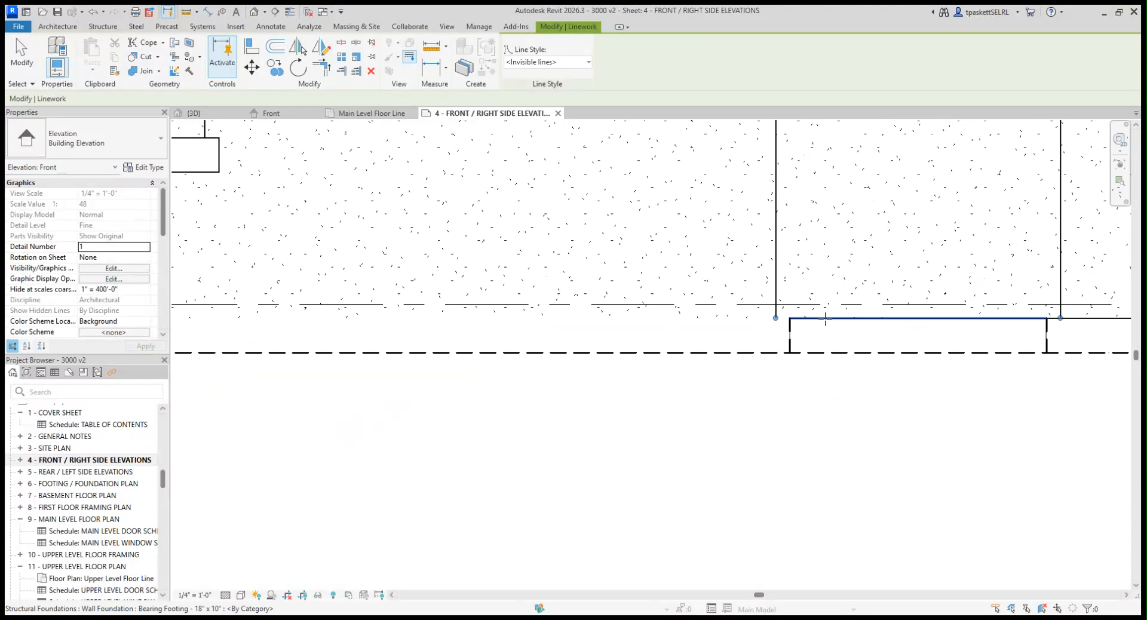
{"action": "scroll", "coordinate": [893, 380], "scroll_direction": "down", "scroll_amount": 1}
{"action": "middle_click_drag", "start_coordinate": [893, 377], "coordinate": [560, 379]}
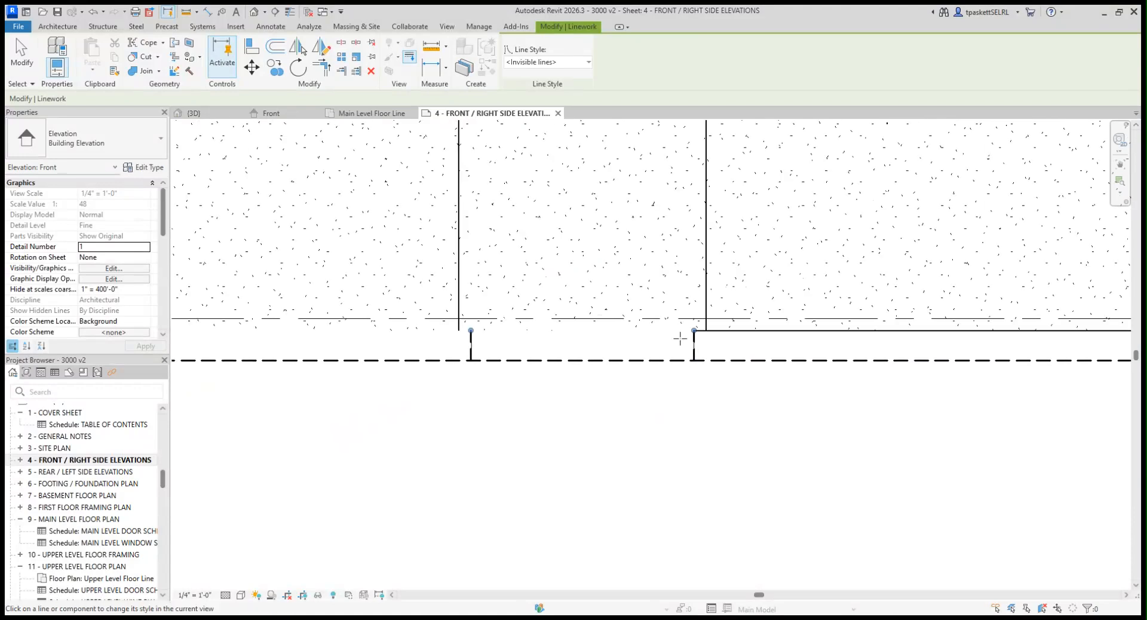
Hide the remaining segments of the basement footing's top edge from the front door to the end opposite the garage using <Invisible lines>
{"action": "scroll", "coordinate": [689, 333], "scroll_direction": "up", "scroll_amount": 2}
{"action": "left_click", "coordinate": [704, 330]}
{"action": "left_click", "coordinate": [775, 329]}
{"action": "scroll", "coordinate": [753, 348], "scroll_direction": "down", "scroll_amount": 2}
{"action": "middle_click_drag", "start_coordinate": [779, 403], "coordinate": [418, 411]}
{"action": "scroll", "coordinate": [418, 411], "scroll_direction": "down", "scroll_amount": 1}
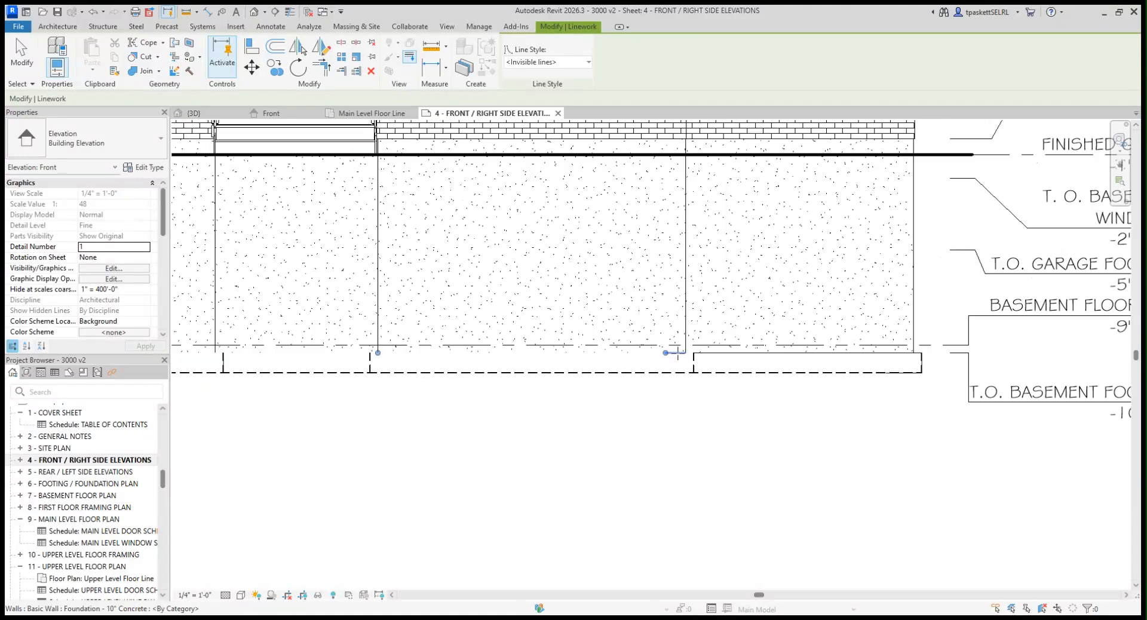
{"action": "left_click", "coordinate": [699, 353]}
{"action": "scroll", "coordinate": [627, 405], "scroll_direction": "down", "scroll_amount": 1}
{"action": "mouse_move", "coordinate": [627, 405]}
{"action": "middle_mouse_down"}
{"action": "mouse_move", "coordinate": [577, 427]}
{"action": "mouse_move", "coordinate": [700, 400]}
{"action": "mouse_move", "coordinate": [763, 364]}
{"action": "middle_mouse_up"}
{"action": "scroll", "coordinate": [448, 405], "scroll_direction": "down", "scroll_amount": 2}
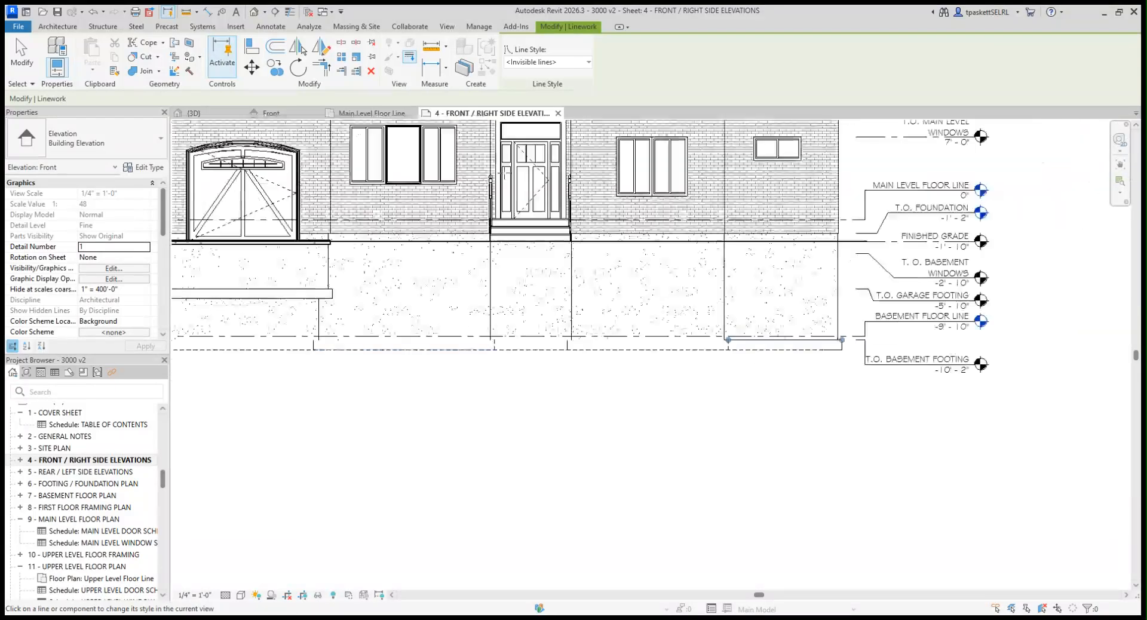
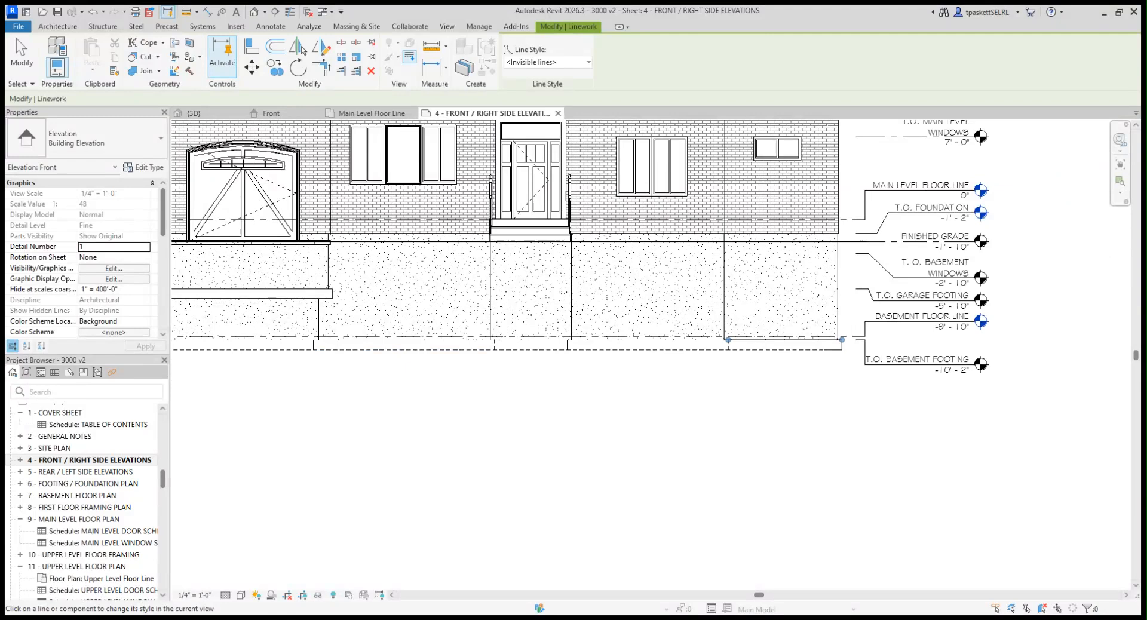
{"action": "scroll", "coordinate": [839, 296], "scroll_direction": "up", "scroll_amount": 1}
{"action": "middle_click_drag", "start_coordinate": [839, 296], "coordinate": [995, 287]}
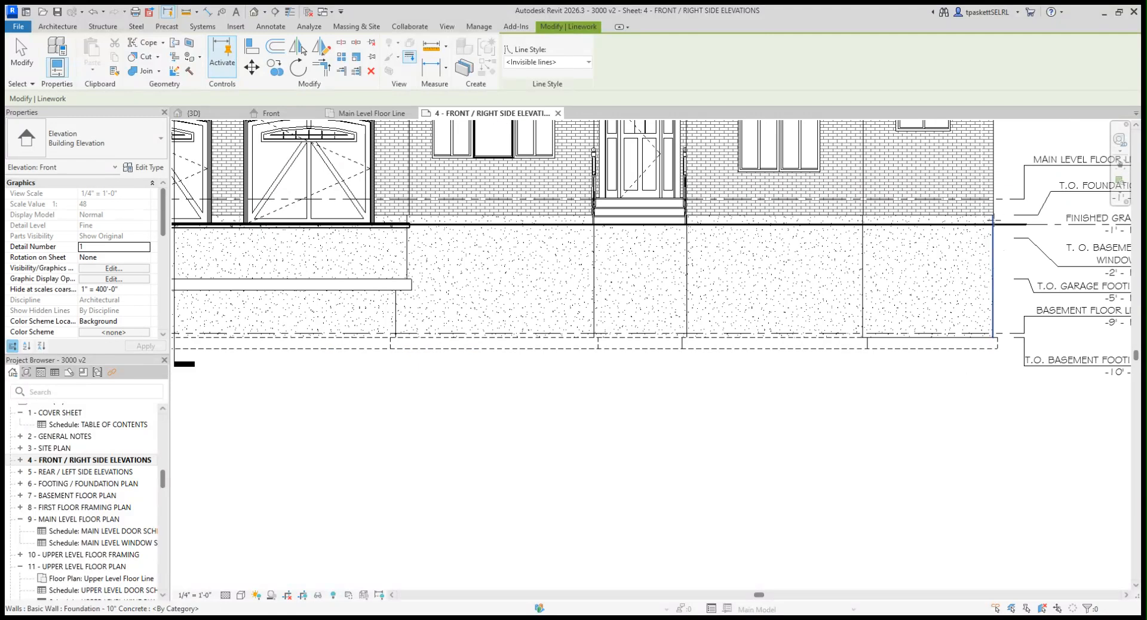
{"action": "left_click", "coordinate": [994, 220]}
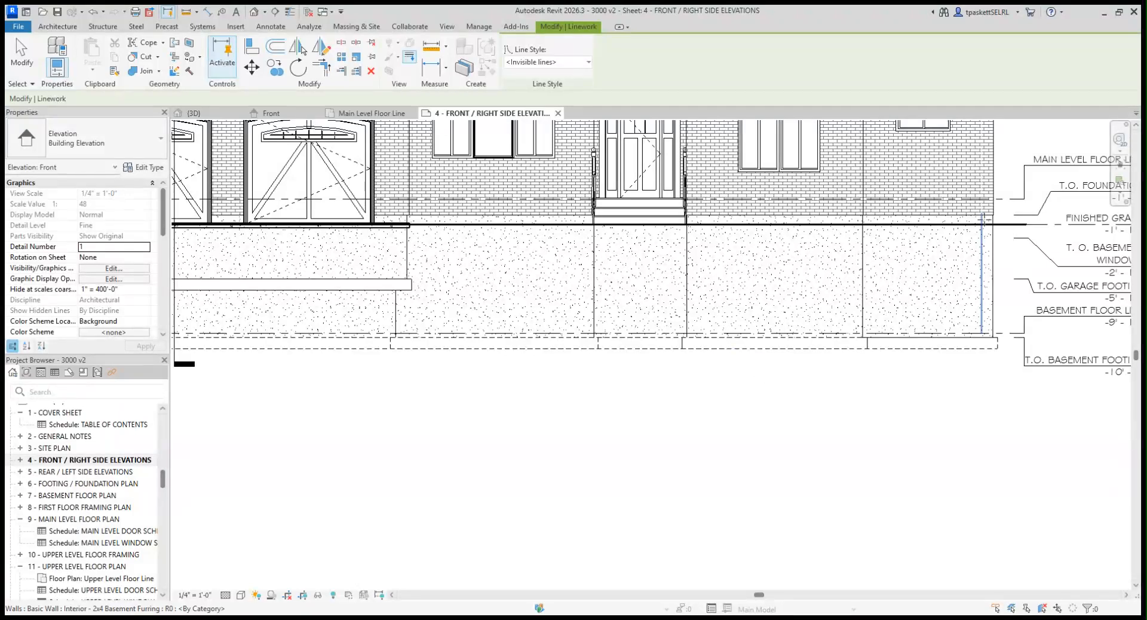
{"action": "left_click", "coordinate": [407, 248]}
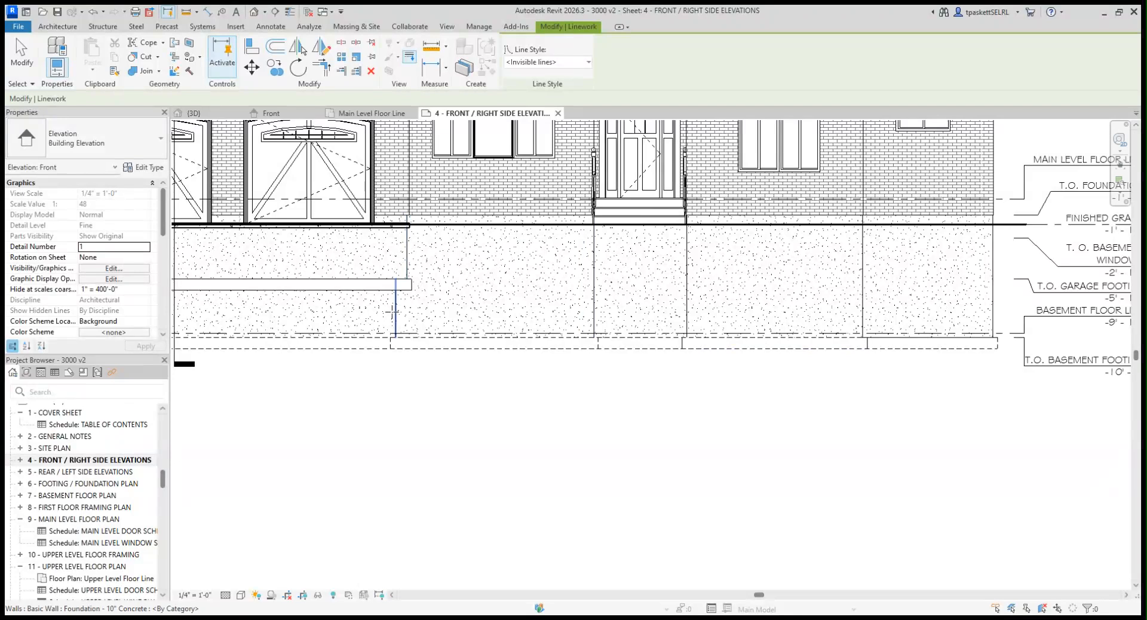
{"action": "left_click", "coordinate": [394, 309]}
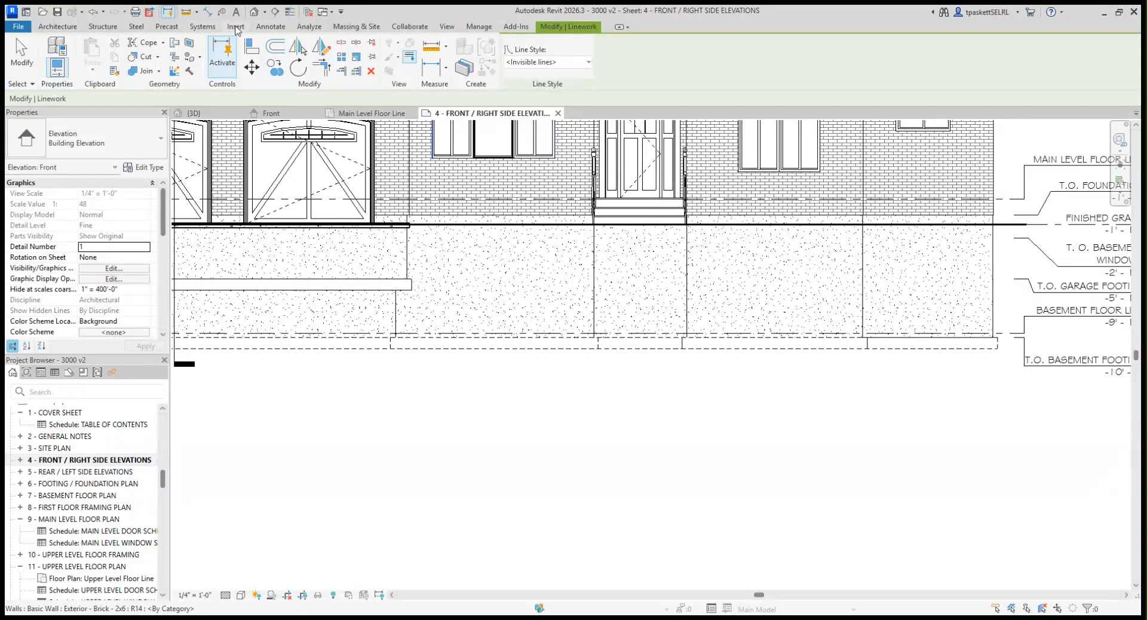
Draw a Below Grade detail line down the foundation wall's outer corner opposite the garage, from the grade line to the footing's top
{"action": "left_click", "coordinate": [278, 27]}
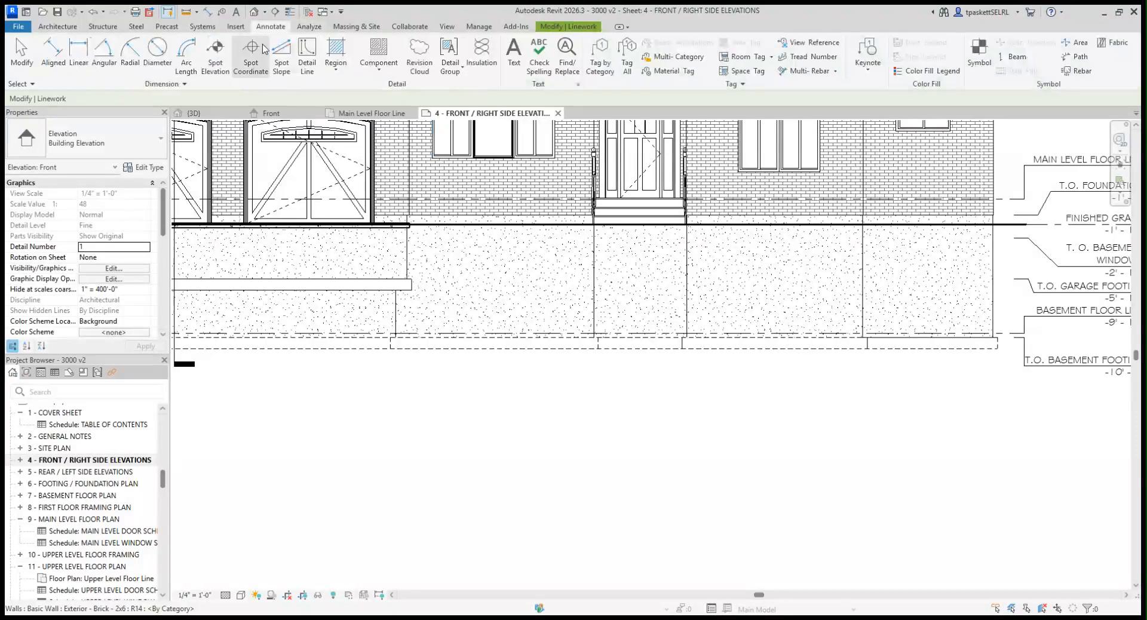
{"action": "left_click", "coordinate": [307, 56]}
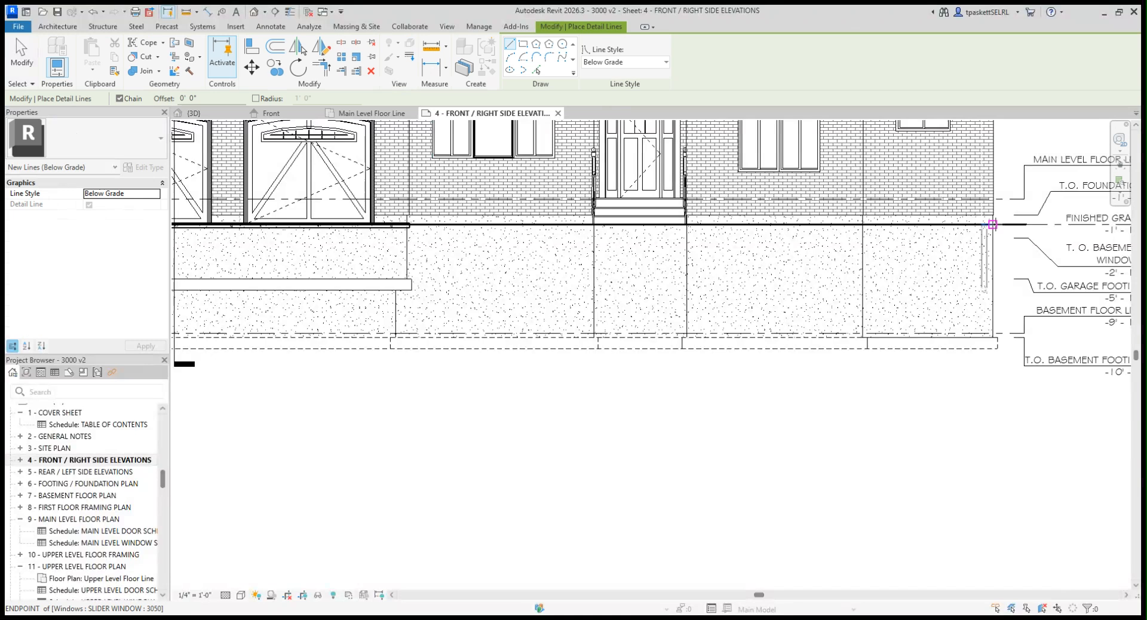
{"action": "left_click", "coordinate": [993, 224]}
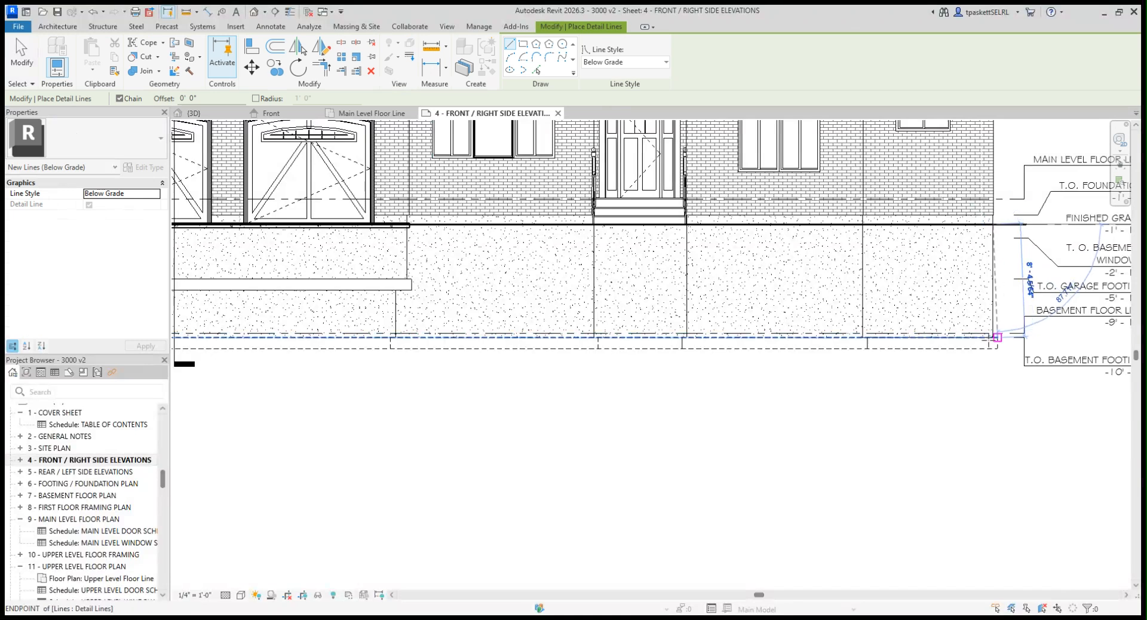
{"action": "scroll", "coordinate": [992, 339], "scroll_direction": "up", "scroll_amount": 3}
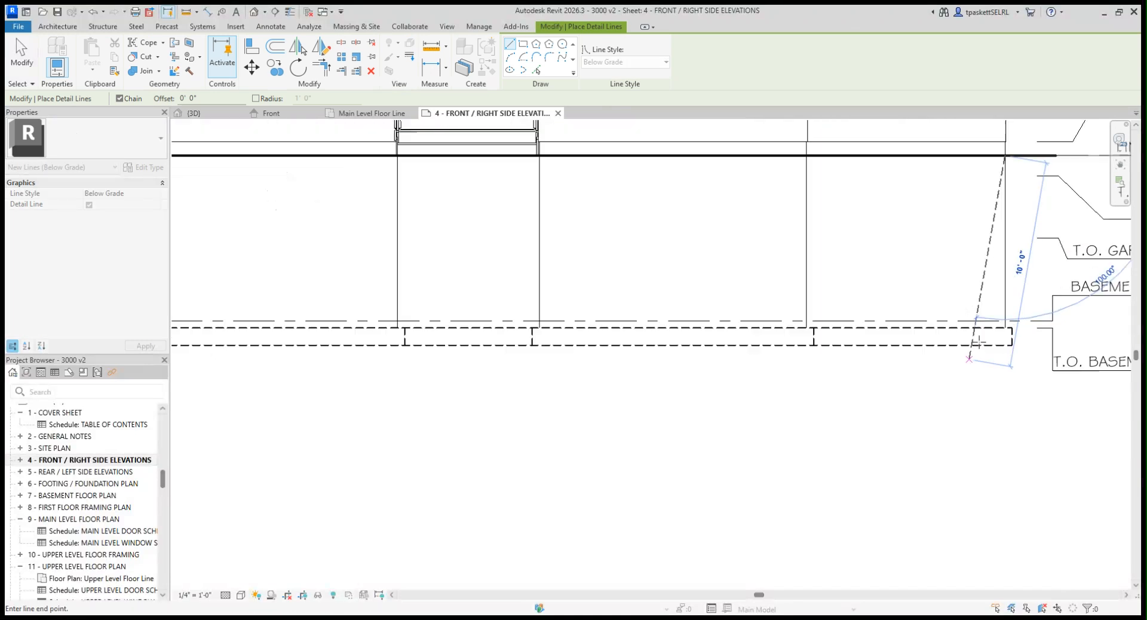
{"action": "left_click", "coordinate": [1016, 320]}
{"action": "key", "text": "Escape"}
{"action": "scroll", "coordinate": [726, 277], "scroll_direction": "down", "scroll_amount": 3}
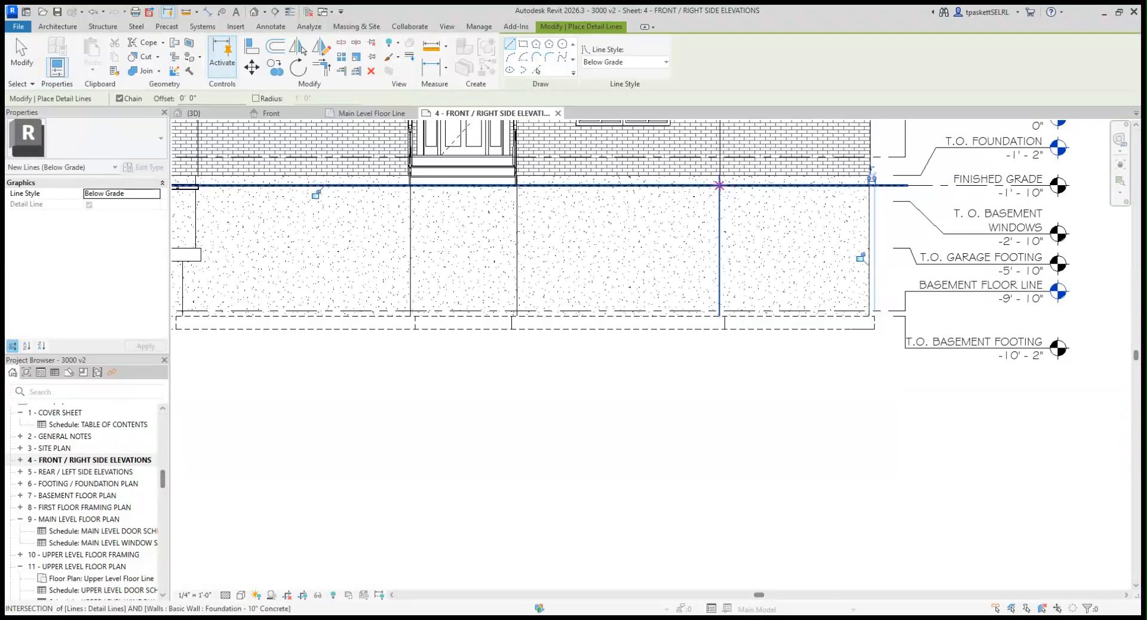
Draw vertical Below Grade detail lines from finished grade to the footing at the foundation corner right of the entry and the entry's right edge
{"action": "left_click", "coordinate": [719, 185]}
{"action": "scroll", "coordinate": [719, 317], "scroll_direction": "up", "scroll_amount": 2}
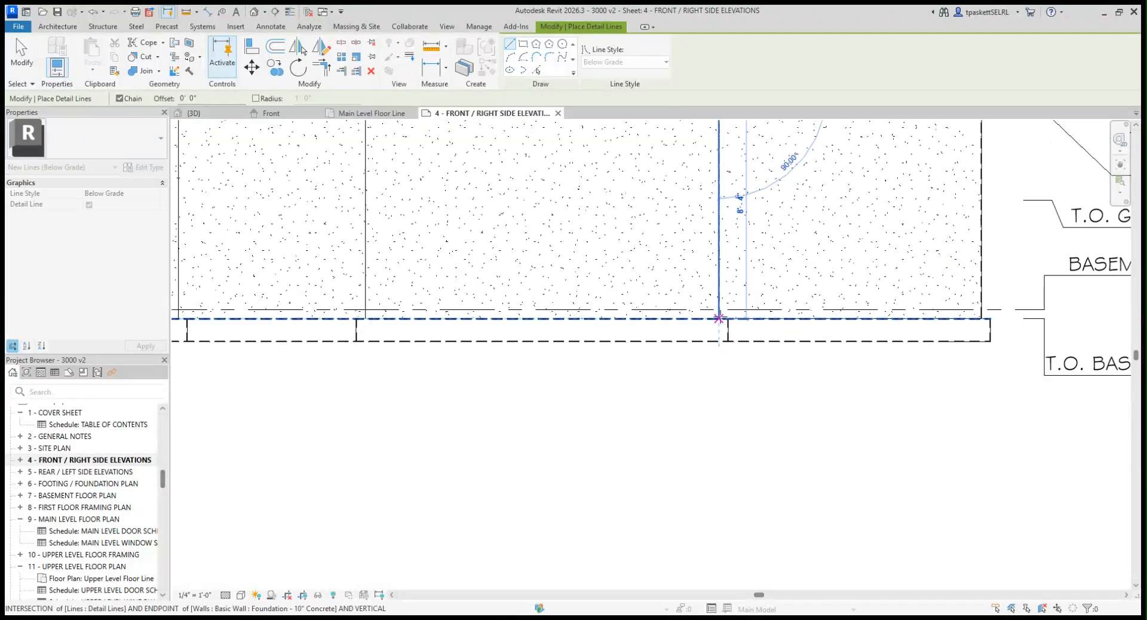
{"action": "scroll", "coordinate": [597, 287], "scroll_direction": "down", "scroll_amount": 4}
{"action": "middle_click_drag", "start_coordinate": [558, 284], "coordinate": [627, 281]}
{"action": "scroll", "coordinate": [569, 215], "scroll_direction": "up", "scroll_amount": 4}
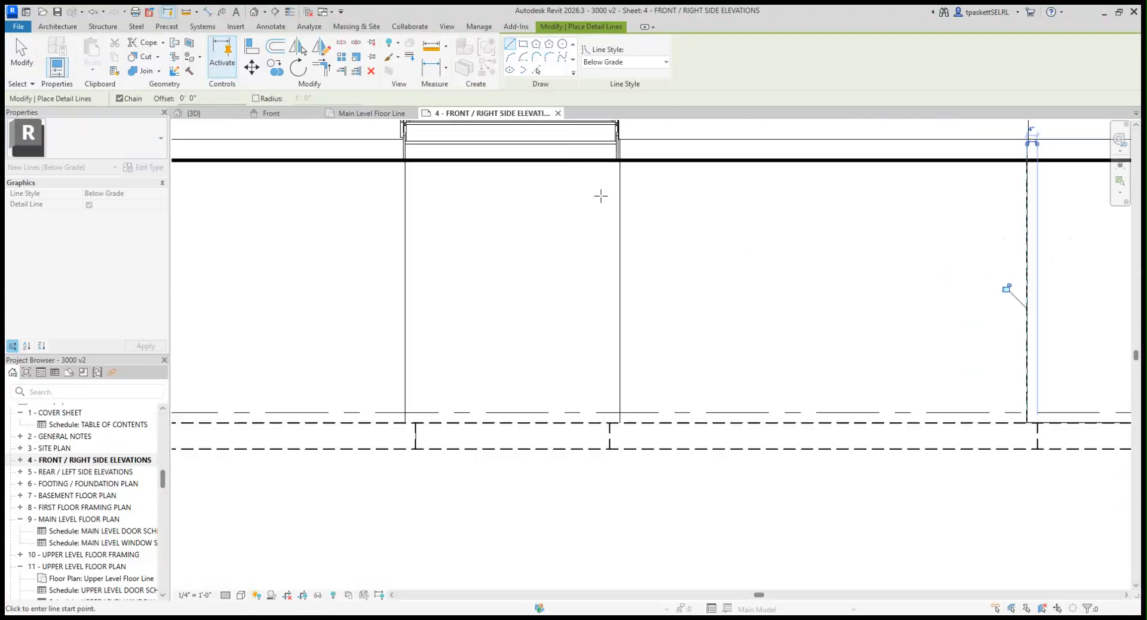
{"action": "left_click", "coordinate": [619, 160]}
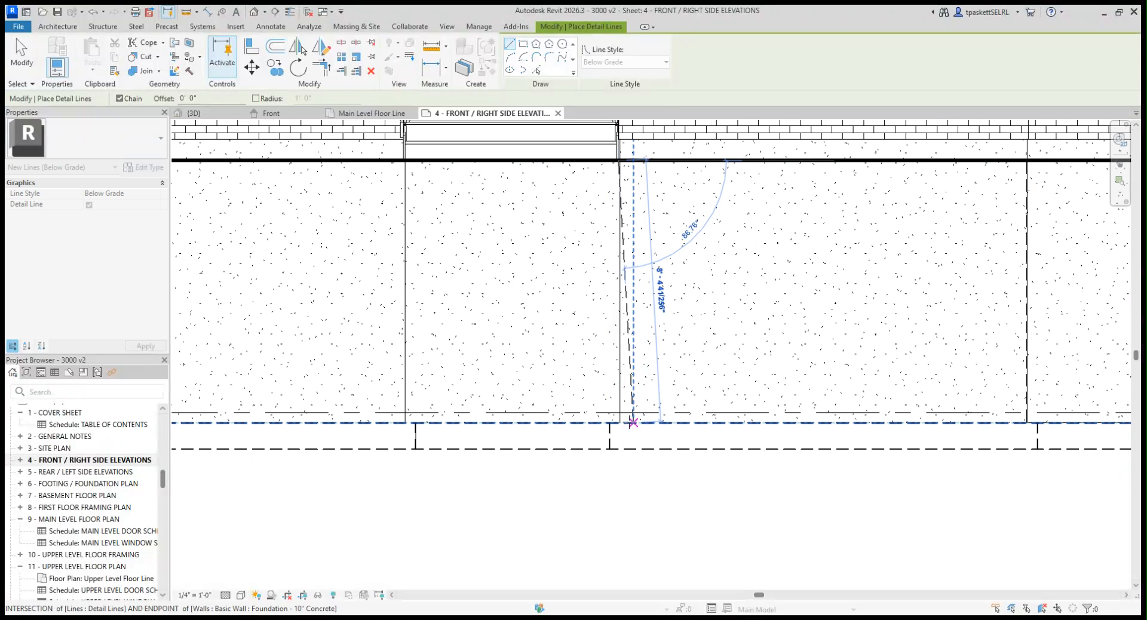
{"action": "key", "text": "Escape"}
{"action": "scroll", "coordinate": [607, 160], "scroll_direction": "up", "scroll_amount": 2}
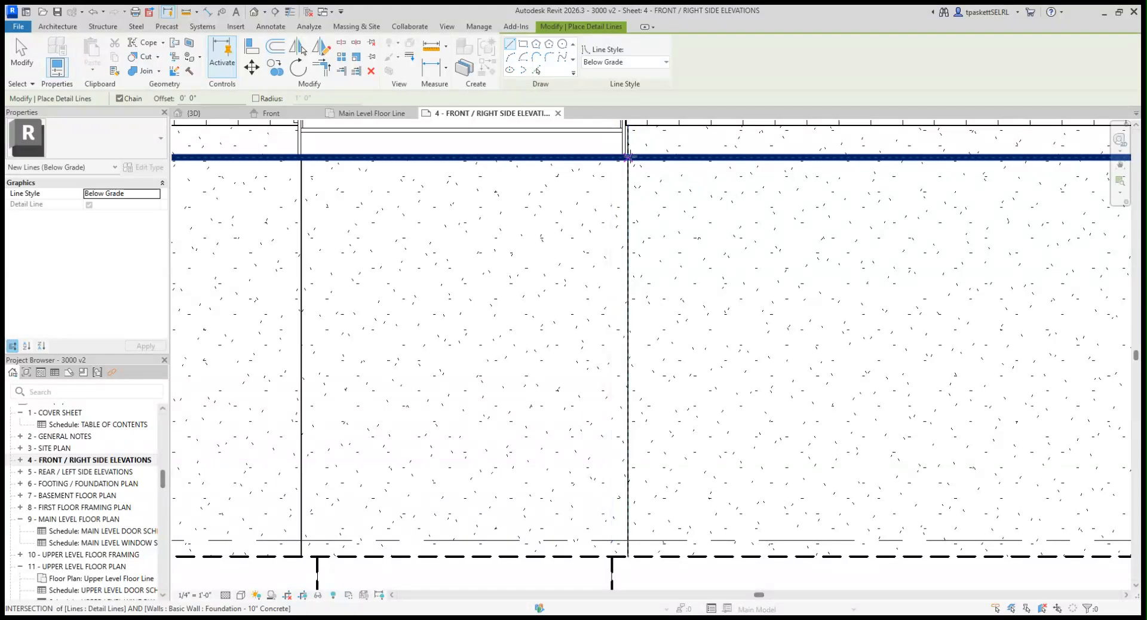
{"action": "left_click", "coordinate": [629, 157]}
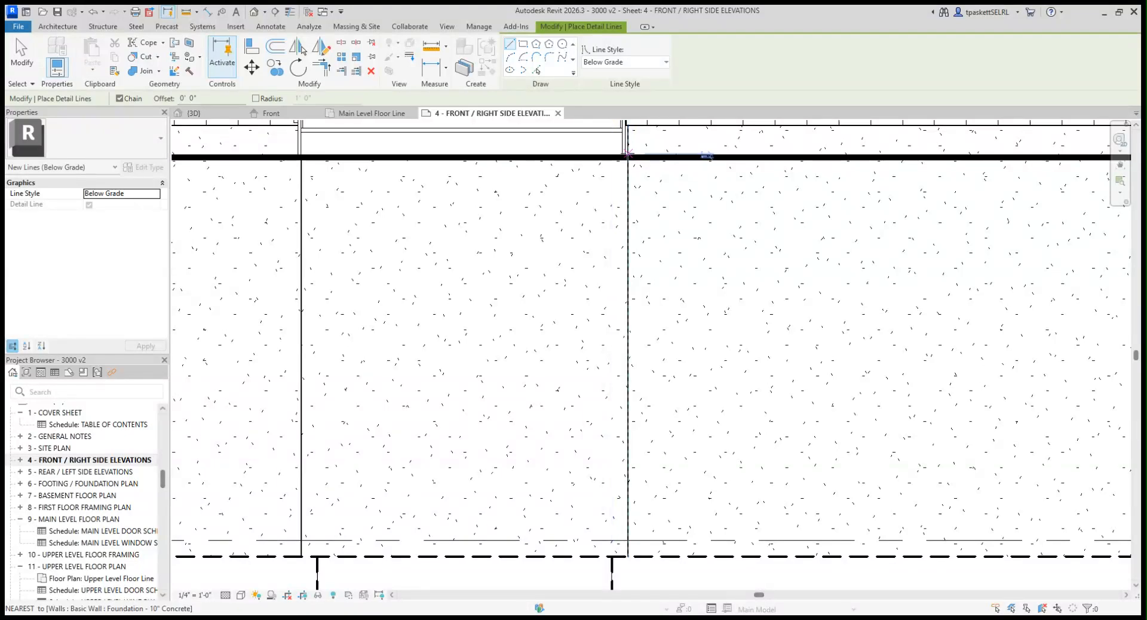
{"action": "left_click", "coordinate": [631, 558]}
Draw a vertical Below Grade detail line beneath the left edge of the entry steps, from finished grade to the top of the basement footing
{"action": "scroll", "coordinate": [436, 384], "scroll_direction": "down", "scroll_amount": 3}
{"action": "middle_click_drag", "start_coordinate": [435, 384], "coordinate": [632, 348]}
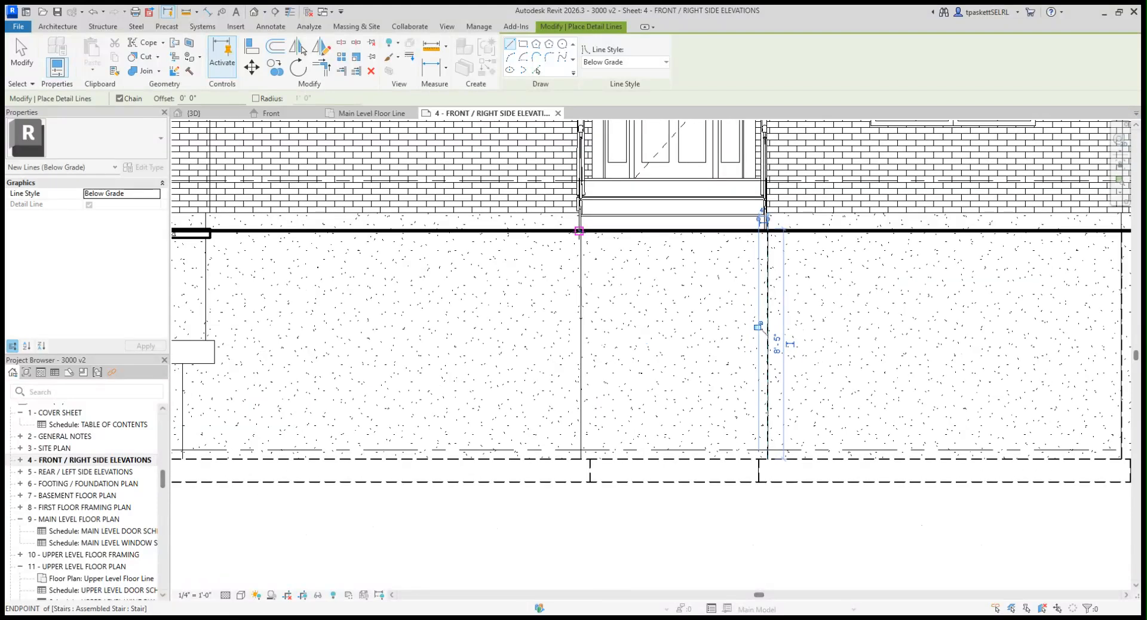
{"action": "scroll", "coordinate": [578, 232], "scroll_direction": "up", "scroll_amount": 3}
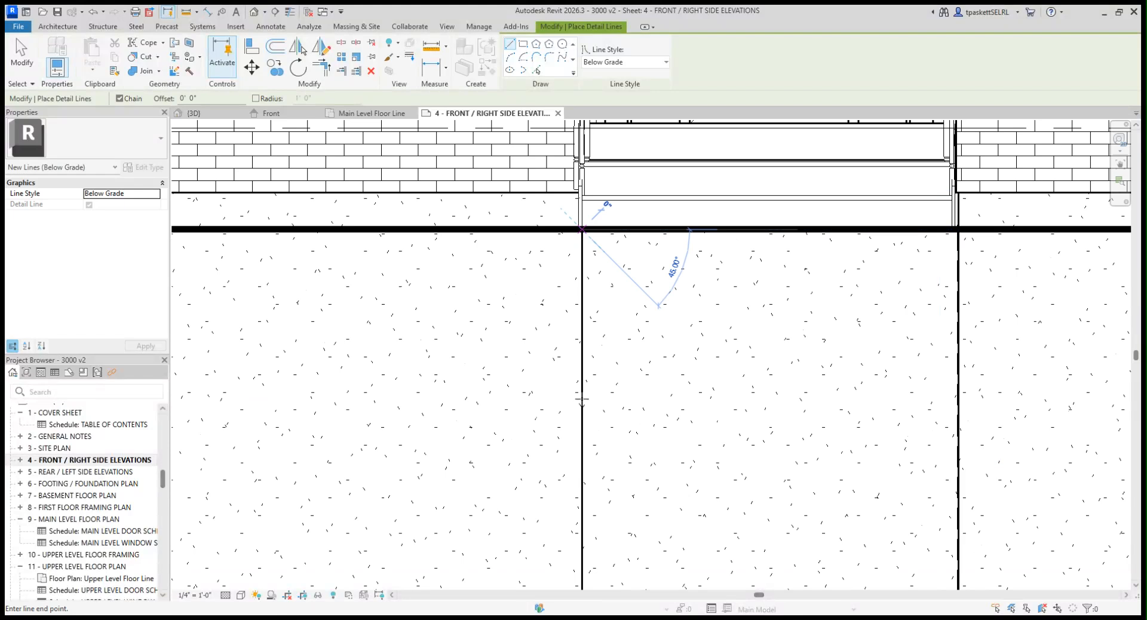
{"action": "left_click", "coordinate": [582, 229]}
{"action": "scroll", "coordinate": [586, 239], "scroll_direction": "down", "scroll_amount": 3}
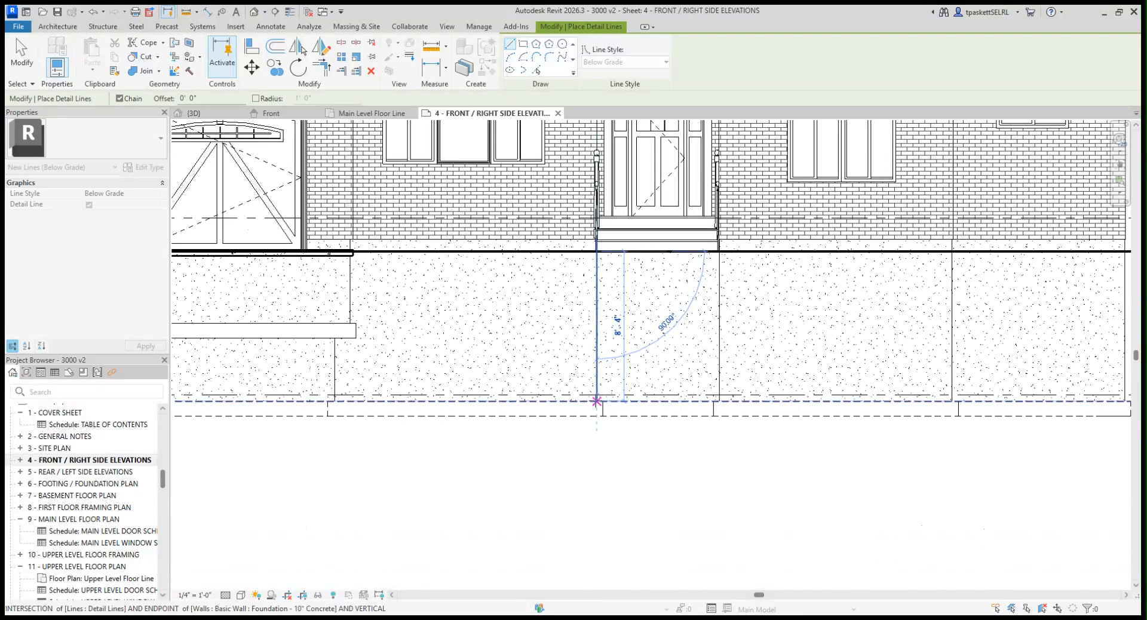
{"action": "left_click", "coordinate": [596, 401]}
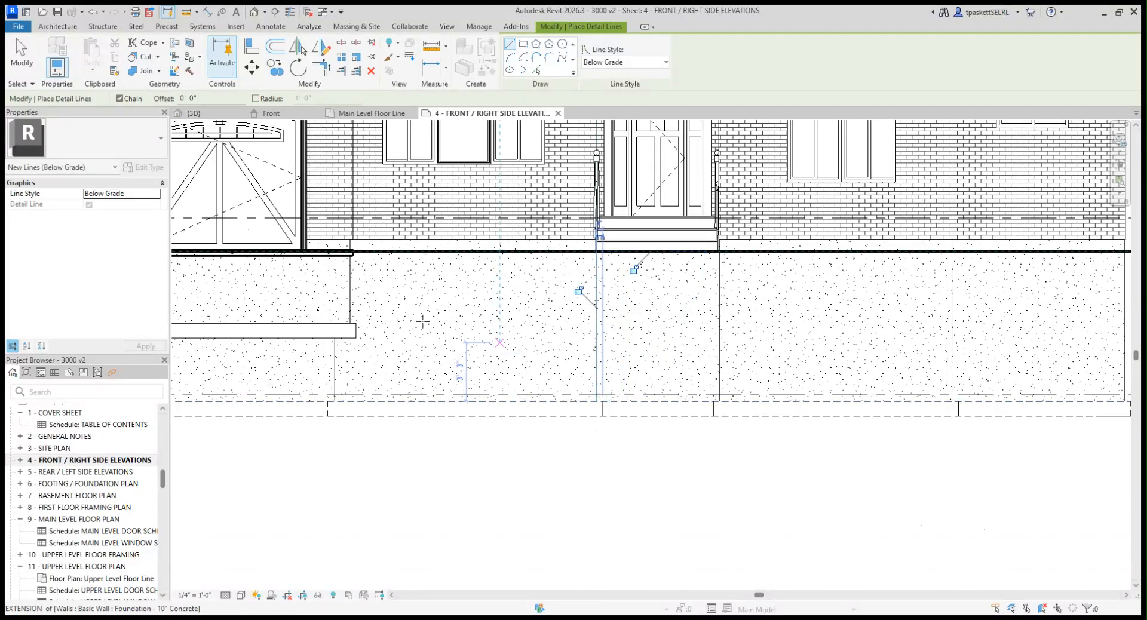
Use Linework with the <Invisible lines> style to hide the foundation wall edges at the right end and the intermediate corner right of the entry
{"action": "scroll", "coordinate": [708, 249], "scroll_direction": "up", "scroll_amount": 3}
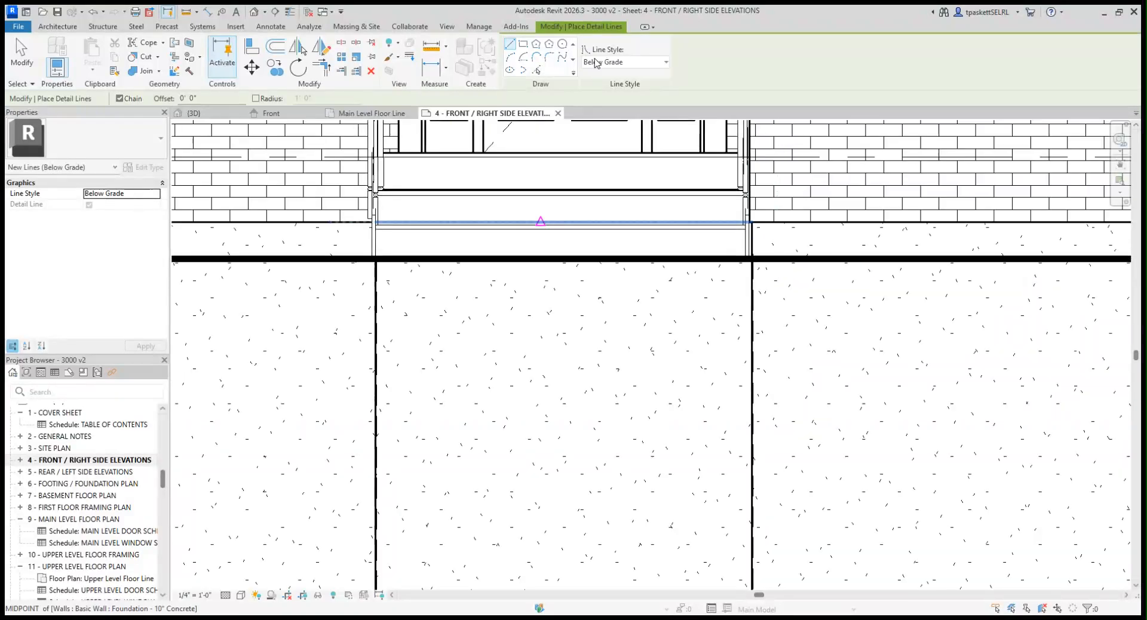
{"action": "scroll", "coordinate": [947, 344], "scroll_direction": "down", "scroll_amount": 6}
{"action": "middle_click_drag", "start_coordinate": [789, 360], "coordinate": [596, 359]}
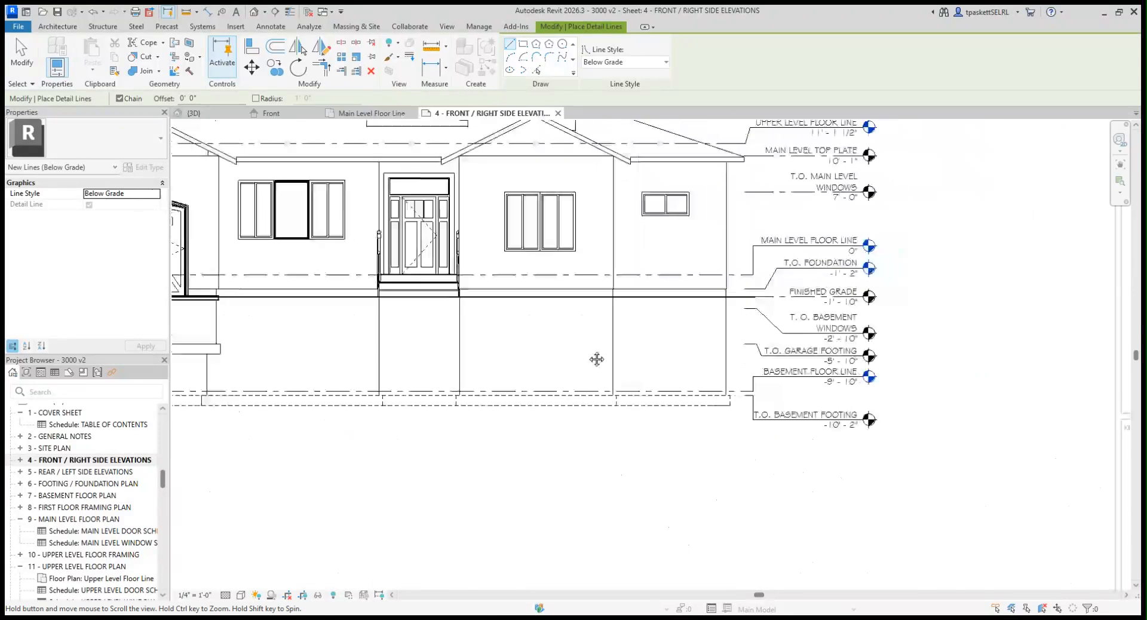
{"action": "scroll", "coordinate": [712, 303], "scroll_direction": "up", "scroll_amount": 5}
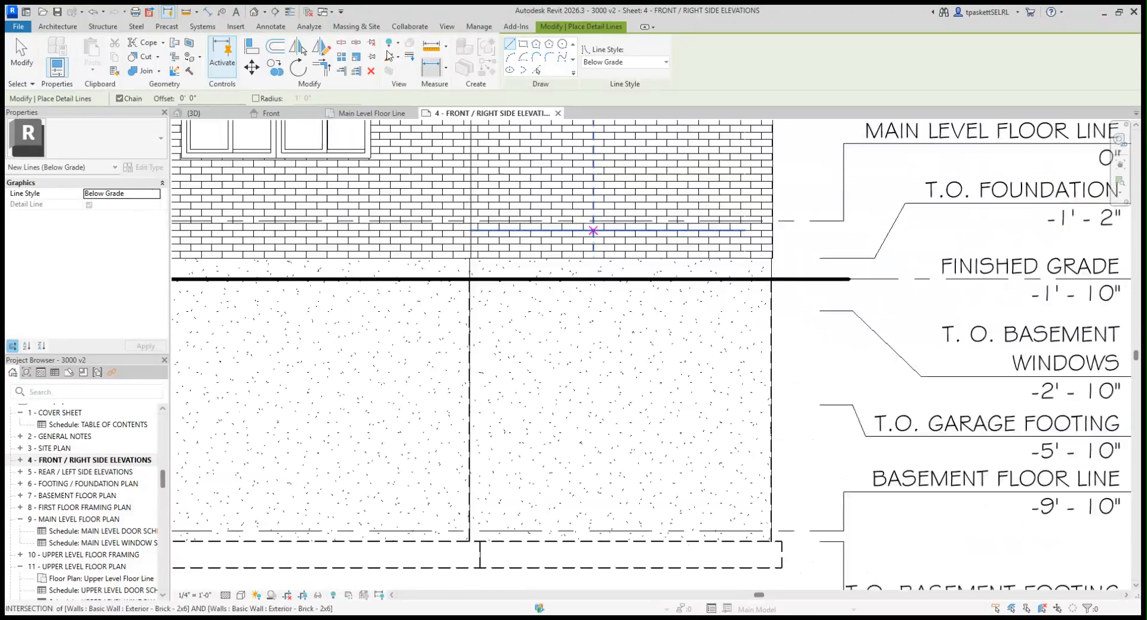
{"action": "left_click", "coordinate": [405, 59]}
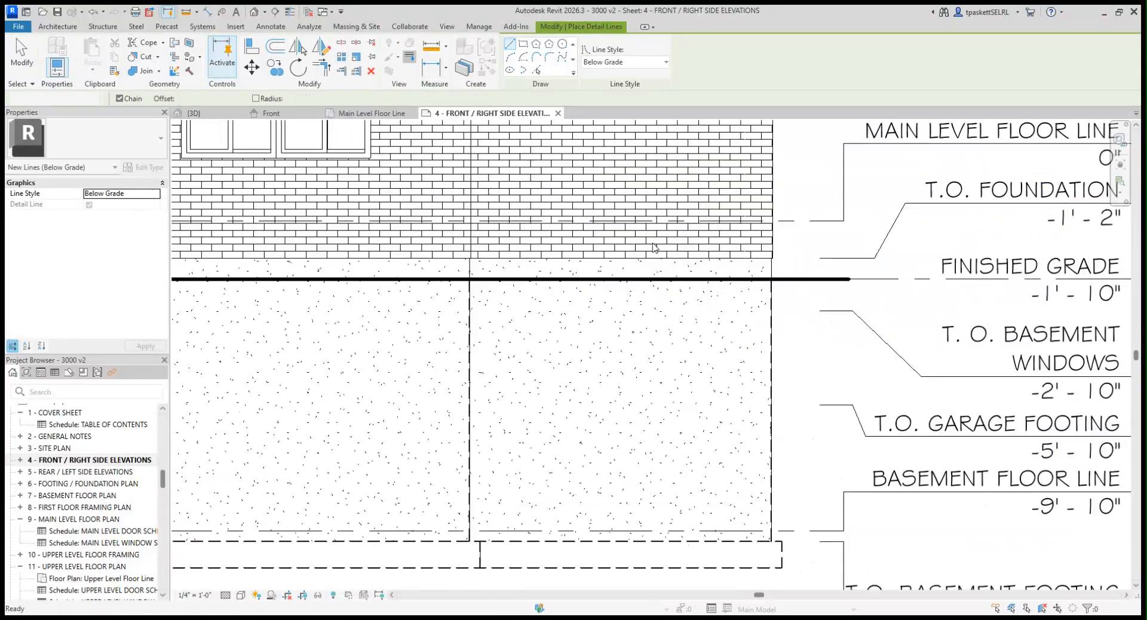
{"action": "left_click", "coordinate": [771, 270]}
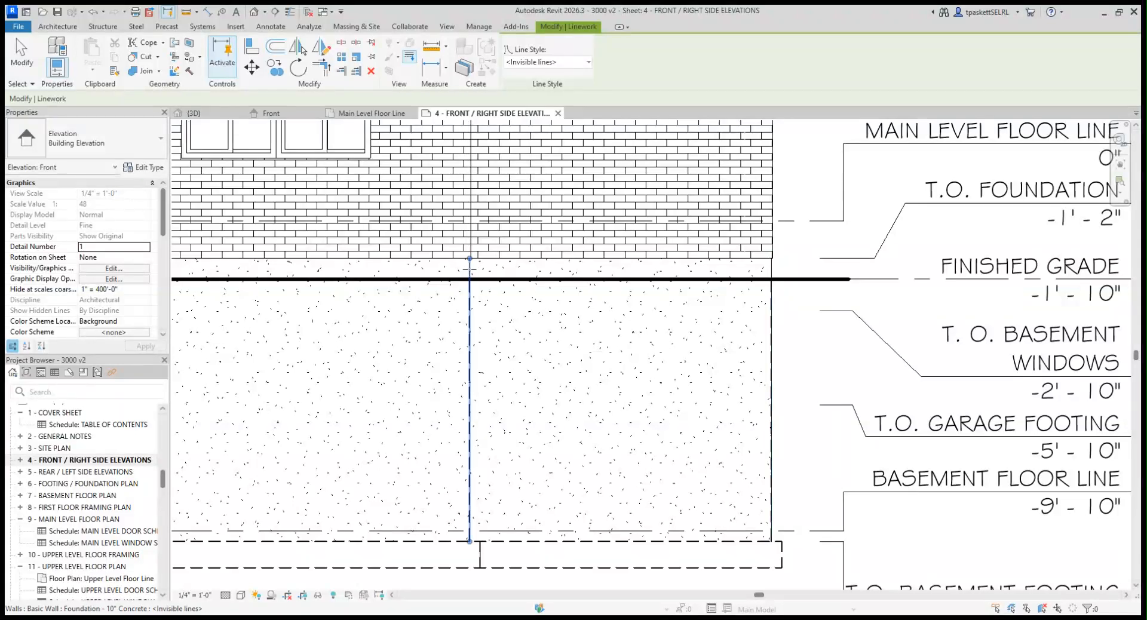
{"action": "scroll", "coordinate": [748, 364], "scroll_direction": "up", "scroll_amount": 4}
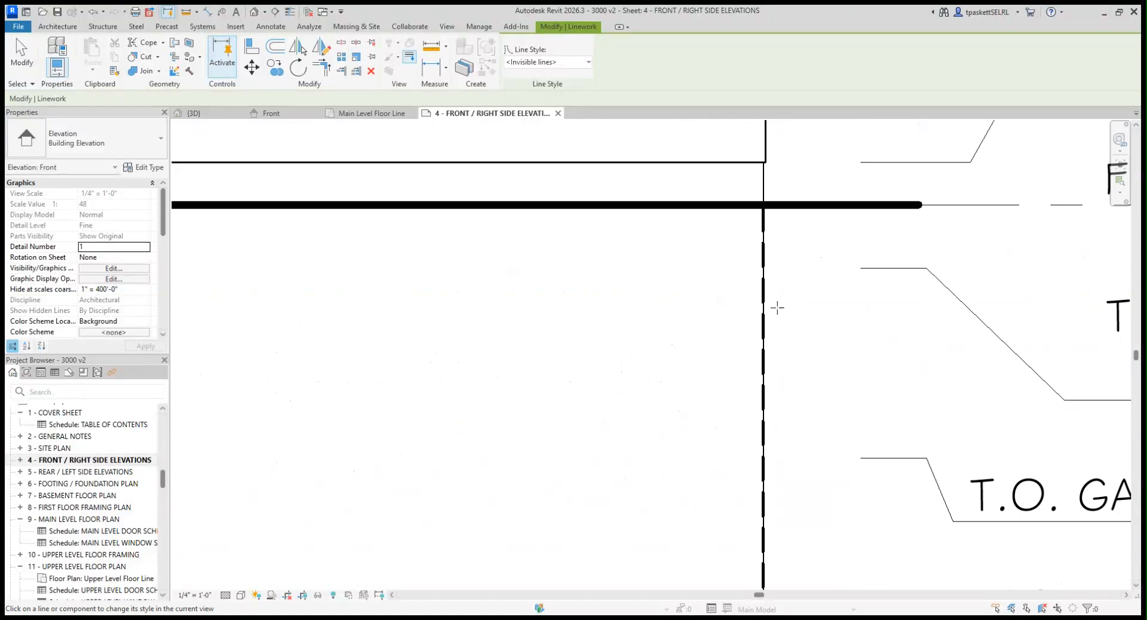
{"action": "left_click", "coordinate": [760, 220]}
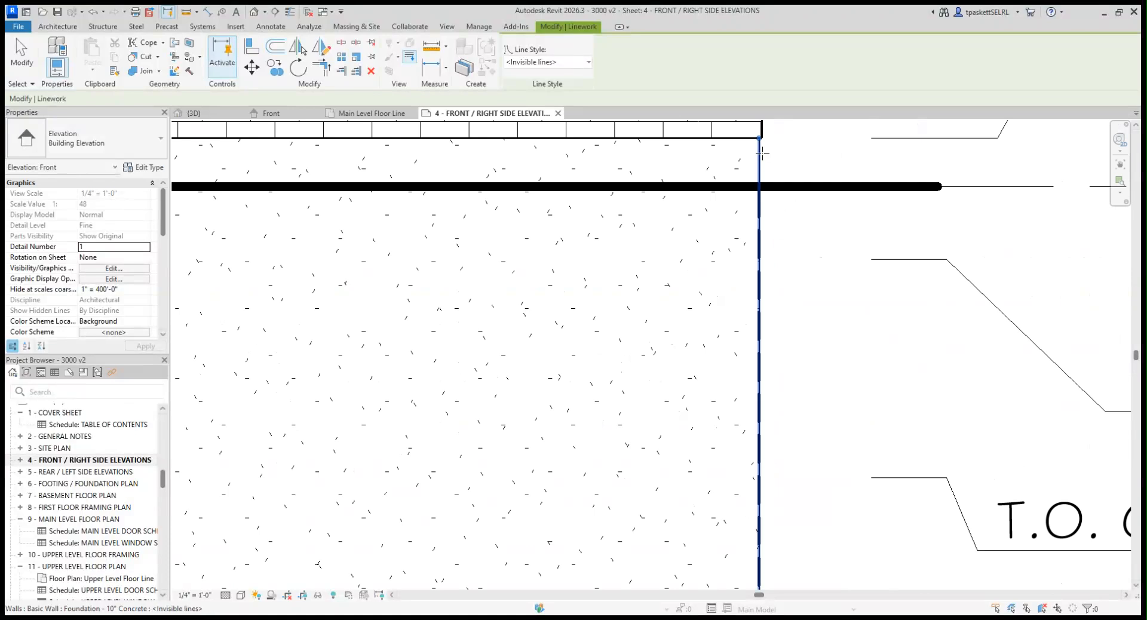
Override the solid foundation wall edge below the right side of the entry steps to <Invisible lines>
{"action": "scroll", "coordinate": [757, 265], "scroll_direction": "down", "scroll_amount": 3}
{"action": "mouse_move", "coordinate": [614, 339]}
{"action": "middle_mouse_down"}
{"action": "mouse_move", "coordinate": [544, 361]}
{"action": "mouse_move", "coordinate": [719, 317]}
{"action": "middle_mouse_up"}
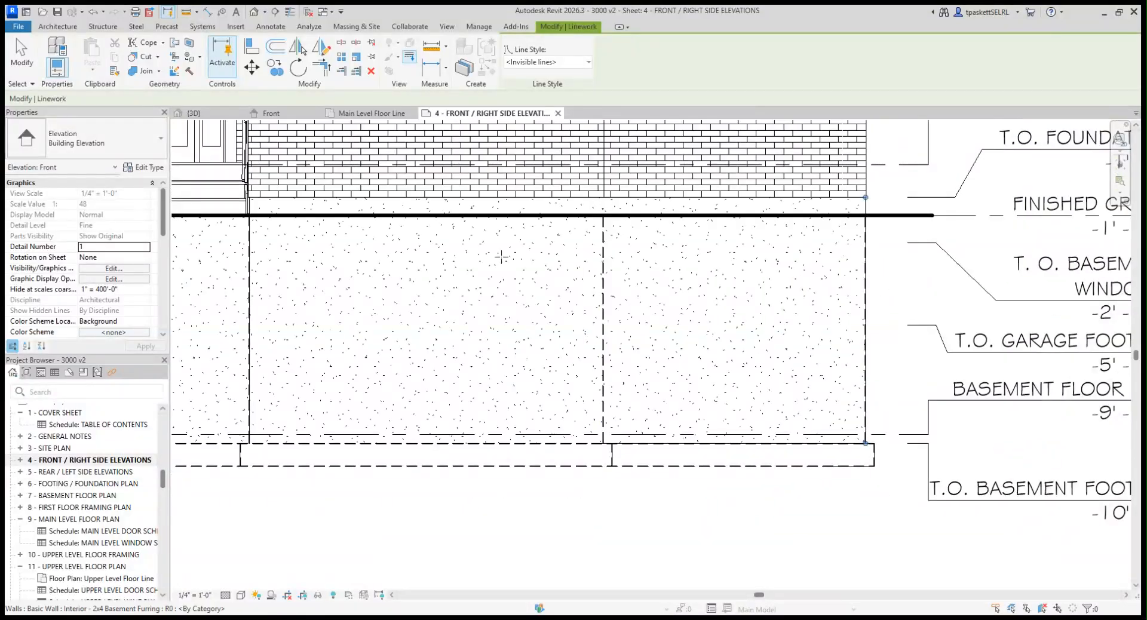
{"action": "middle_click_drag", "start_coordinate": [359, 320], "coordinate": [545, 320]}
{"action": "scroll", "coordinate": [537, 263], "scroll_direction": "up", "scroll_amount": 3}
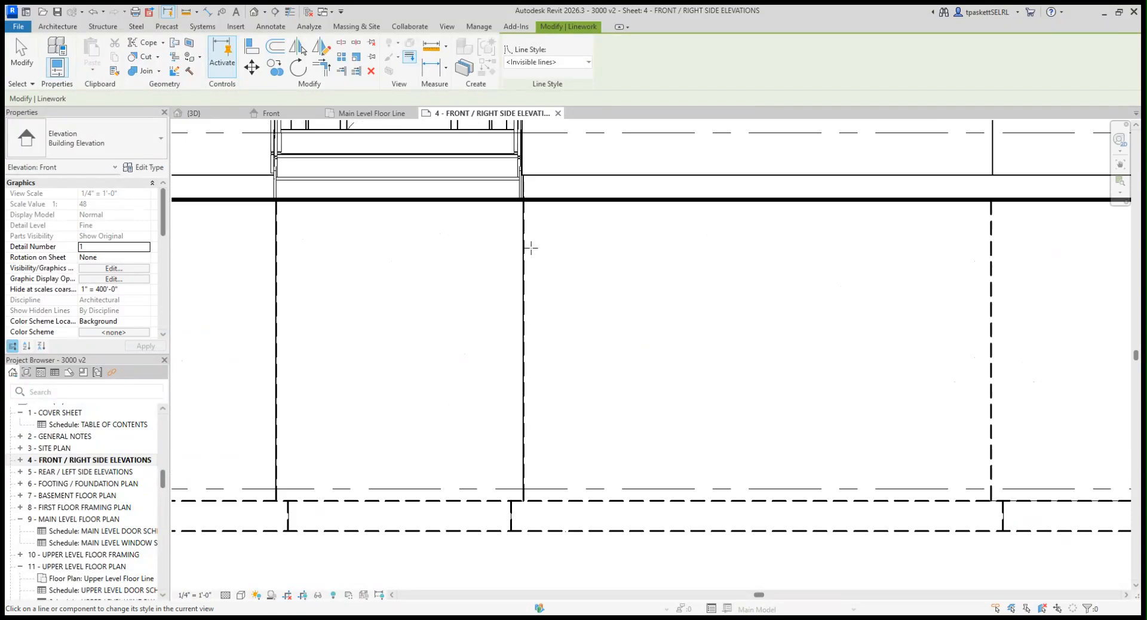
{"action": "left_click", "coordinate": [520, 226]}
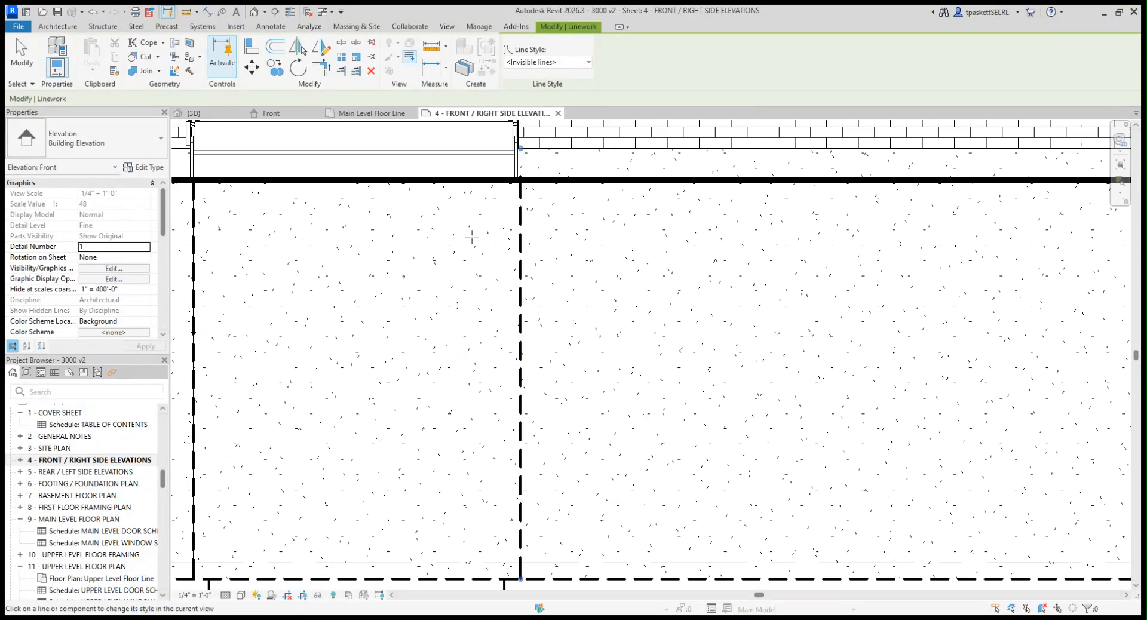
Override the solid foundation wall edge below the left side of the entry steps to <Invisible lines>
{"action": "scroll", "coordinate": [462, 238], "scroll_direction": "down", "scroll_amount": 1}
{"action": "scroll", "coordinate": [418, 320], "scroll_direction": "down", "scroll_amount": 2}
{"action": "middle_click_drag", "start_coordinate": [455, 344], "coordinate": [801, 295]}
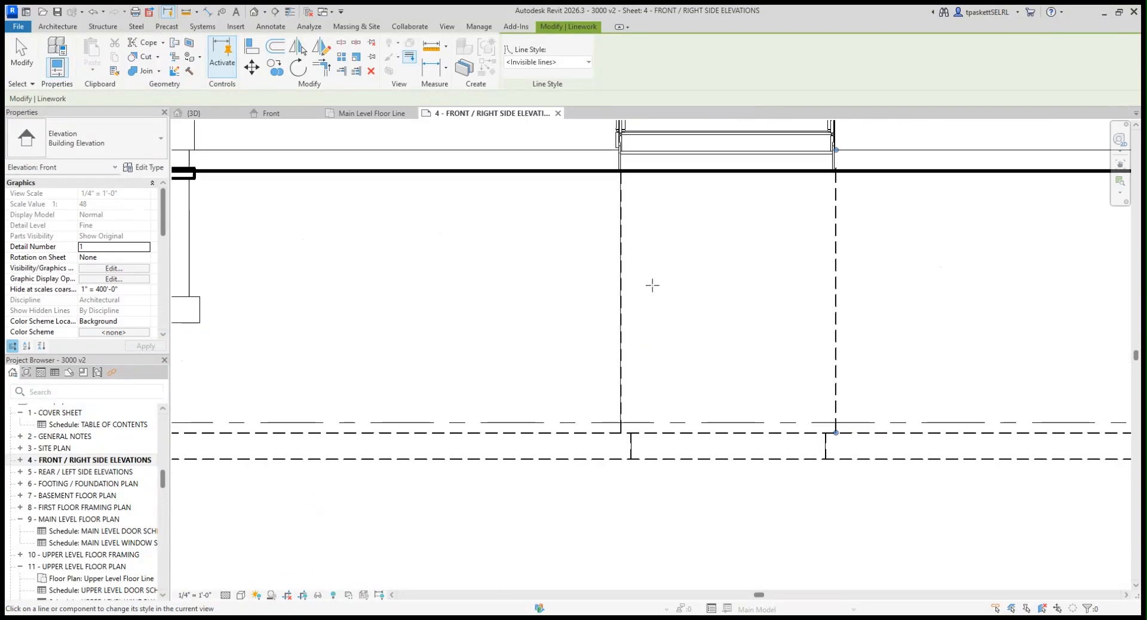
{"action": "scroll", "coordinate": [621, 251], "scroll_direction": "up", "scroll_amount": 3}
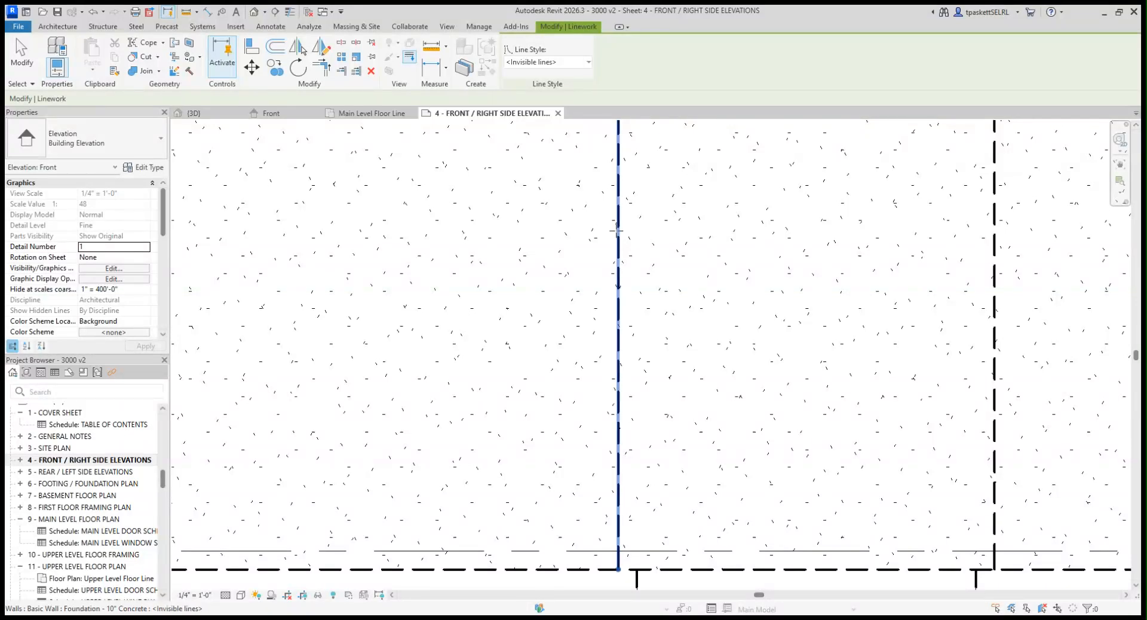
{"action": "scroll", "coordinate": [655, 261], "scroll_direction": "down", "scroll_amount": 2}
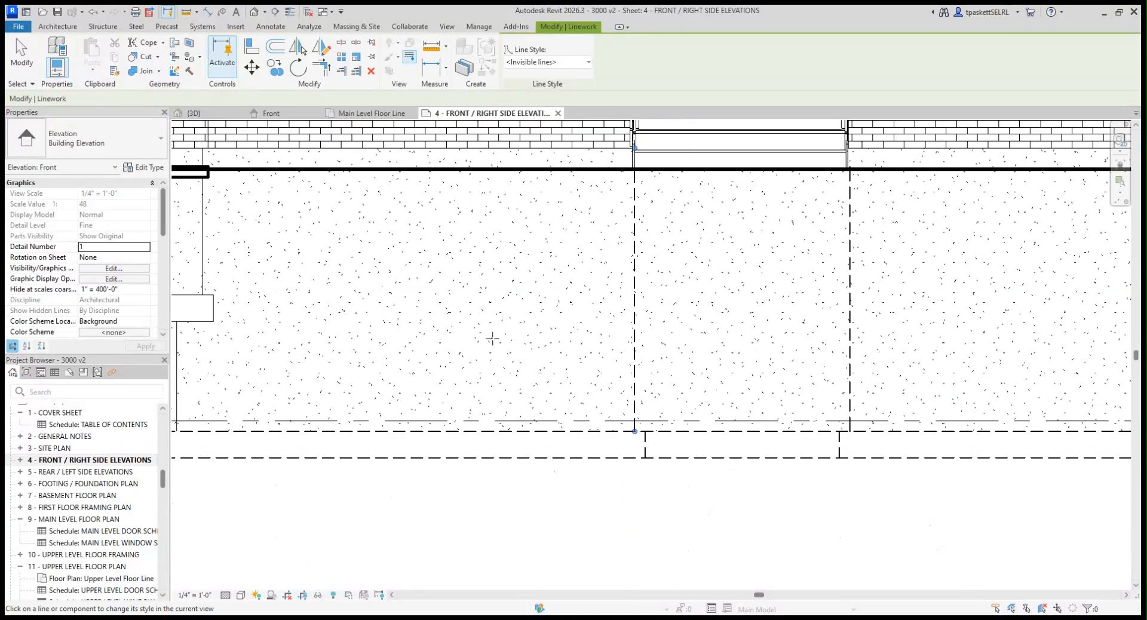
Hide the garage concrete slab's bottom and right end edges at finished grade using the <Invisible lines> linework style
{"action": "middle_click_drag", "start_coordinate": [448, 295], "coordinate": [780, 297]}
{"action": "scroll", "coordinate": [562, 272], "scroll_direction": "down", "scroll_amount": 1}
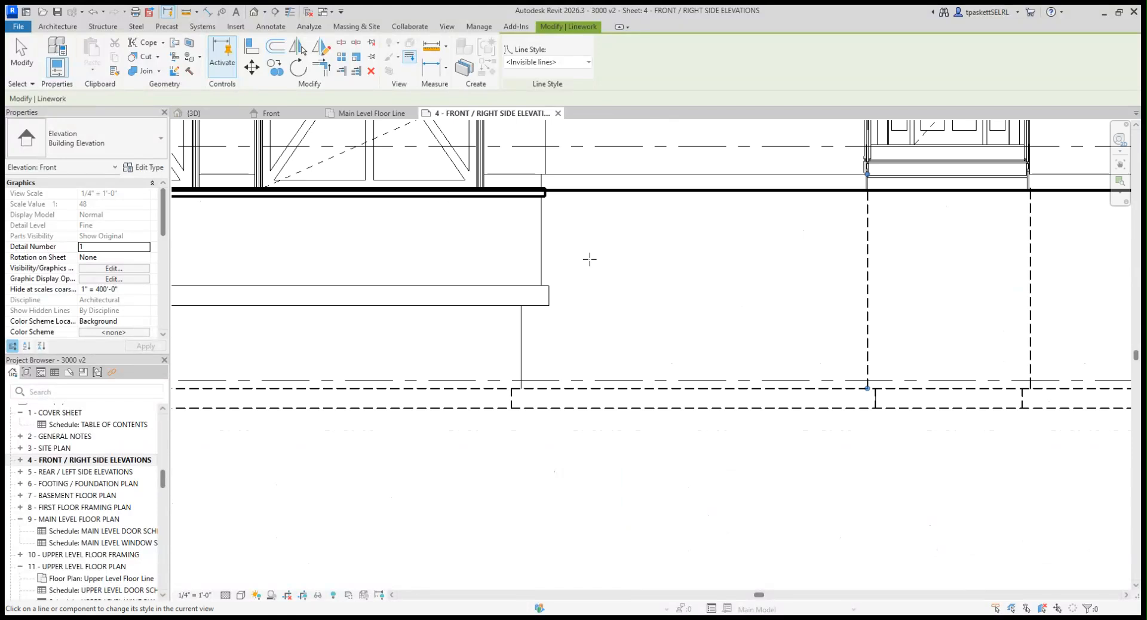
{"action": "scroll", "coordinate": [589, 258], "scroll_direction": "down", "scroll_amount": 1}
{"action": "scroll", "coordinate": [561, 232], "scroll_direction": "up", "scroll_amount": 1}
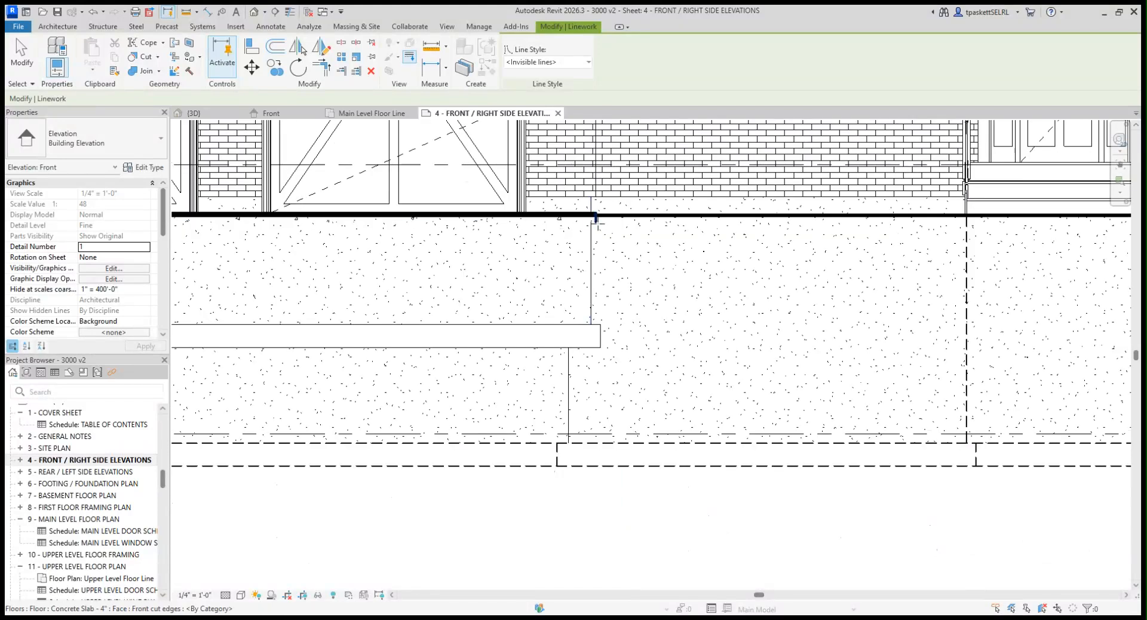
{"action": "scroll", "coordinate": [594, 217], "scroll_direction": "up", "scroll_amount": 1}
{"action": "scroll", "coordinate": [528, 222], "scroll_direction": "up", "scroll_amount": 1}
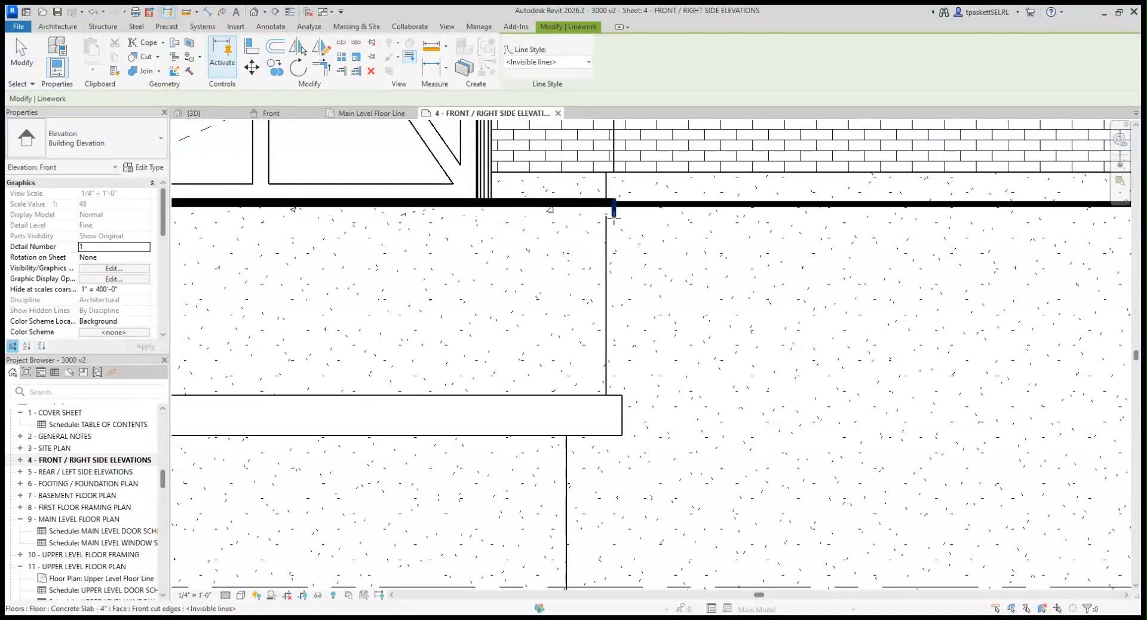
Hide the bottom and top edges of the garage footing using the <Invisible lines> linework style
{"action": "scroll", "coordinate": [609, 215], "scroll_direction": "down", "scroll_amount": 2}
{"action": "mouse_move", "coordinate": [533, 266]}
{"action": "middle_mouse_down"}
{"action": "mouse_move", "coordinate": [673, 302]}
{"action": "mouse_move", "coordinate": [577, 283]}
{"action": "middle_mouse_up"}
{"action": "scroll", "coordinate": [626, 351], "scroll_direction": "down", "scroll_amount": 3}
{"action": "scroll", "coordinate": [618, 359], "scroll_direction": "up", "scroll_amount": 1}
{"action": "left_click", "coordinate": [580, 340]}
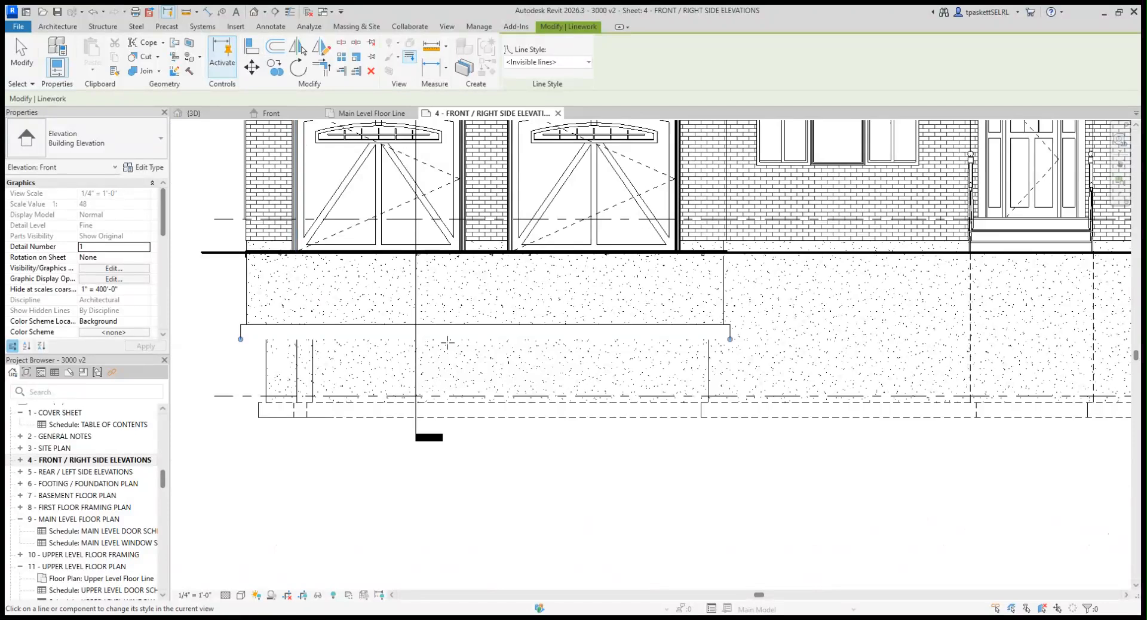
{"action": "left_click", "coordinate": [326, 325]}
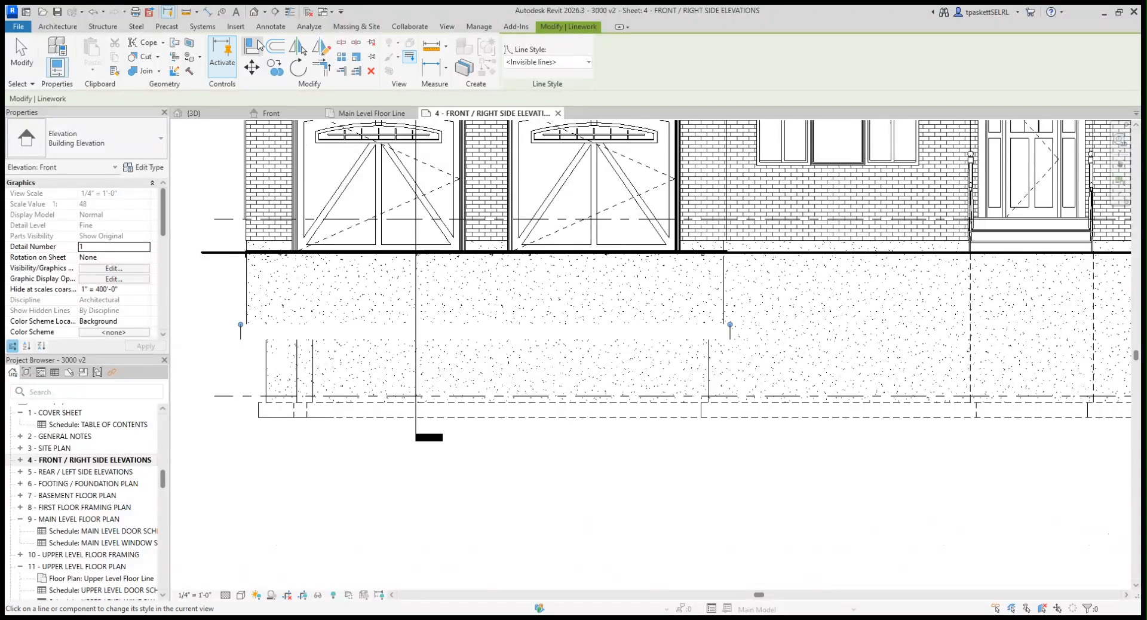
Trace the garage footing's top and bottom edges with Below Grade detail lines, drawing the top one end to end and picking the bottom one
{"action": "left_click", "coordinate": [278, 28]}
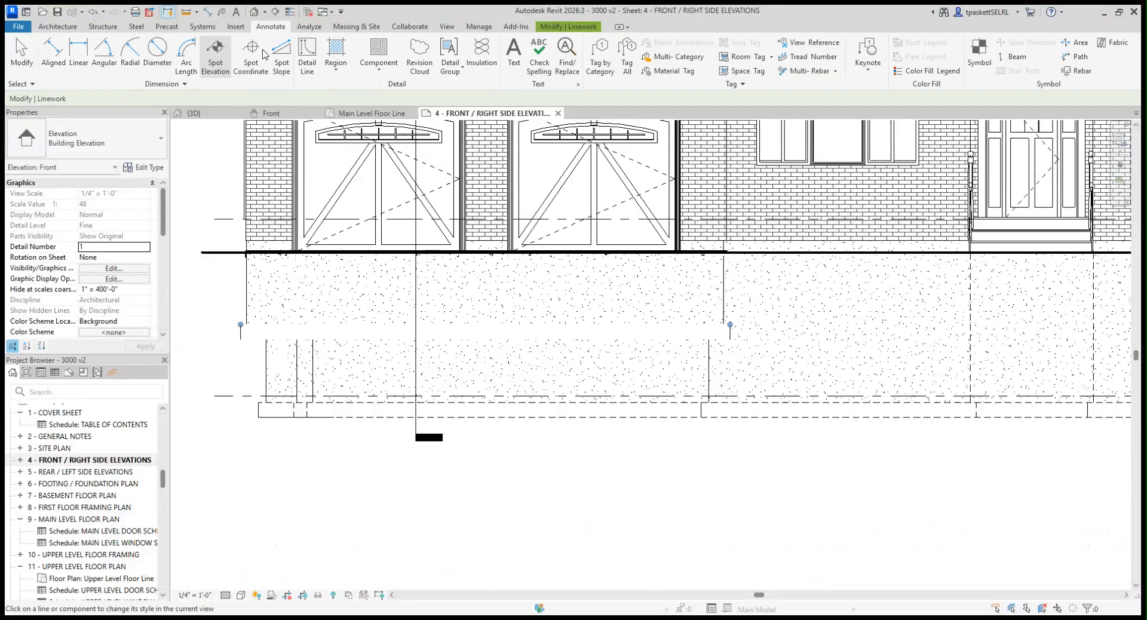
{"action": "left_click", "coordinate": [306, 53]}
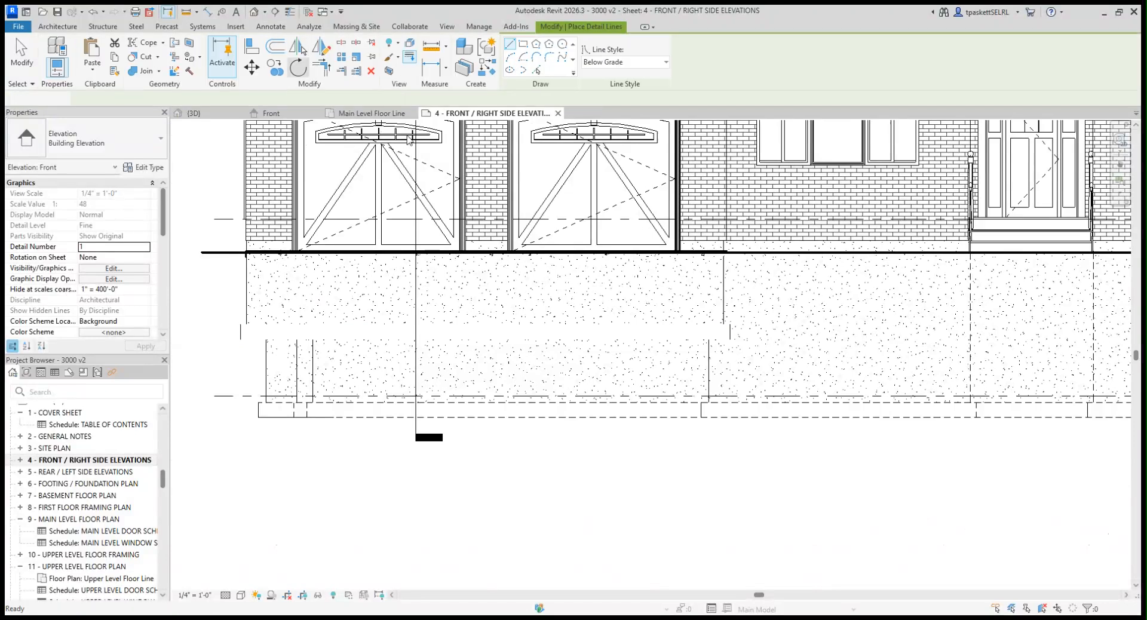
{"action": "left_click", "coordinate": [241, 325]}
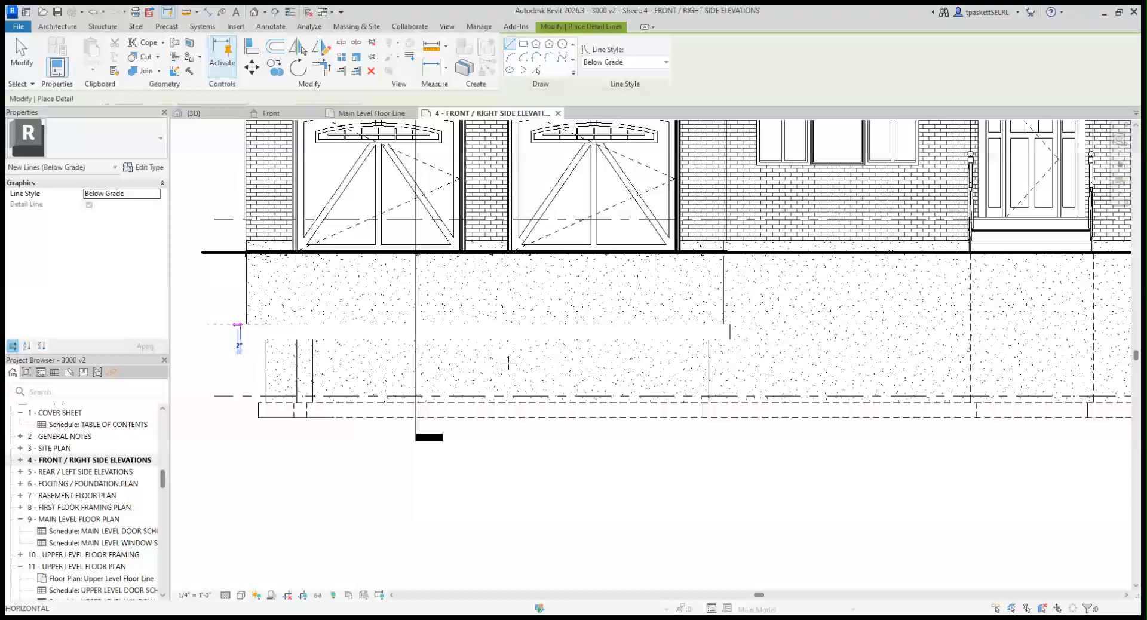
{"action": "left_click", "coordinate": [729, 324]}
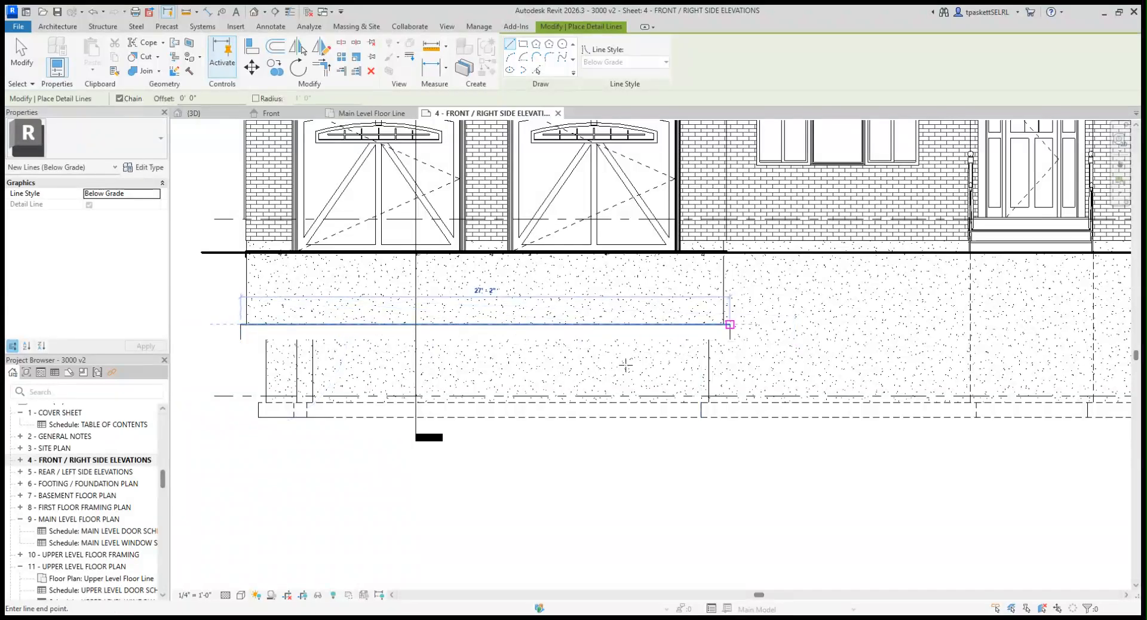
{"action": "left_click", "coordinate": [536, 69]}
{"action": "left_click", "coordinate": [552, 343]}
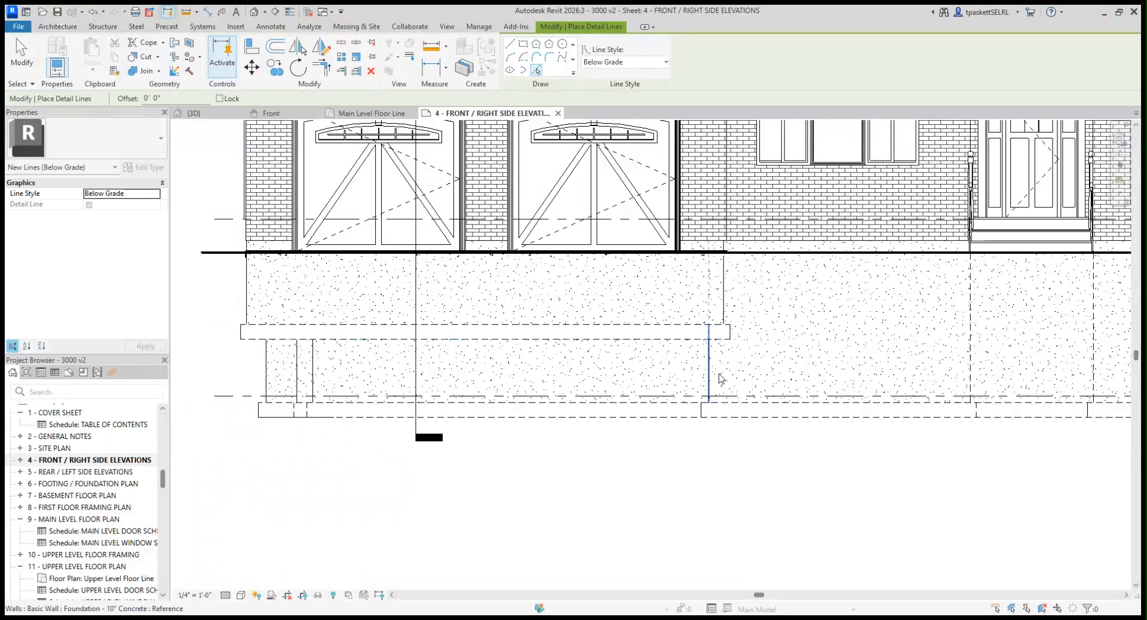
Create a Below Grade detail line by picking the right vertical foundation wall edge beneath the garage footing
{"action": "middle_click_drag", "start_coordinate": [712, 443], "coordinate": [669, 420]}
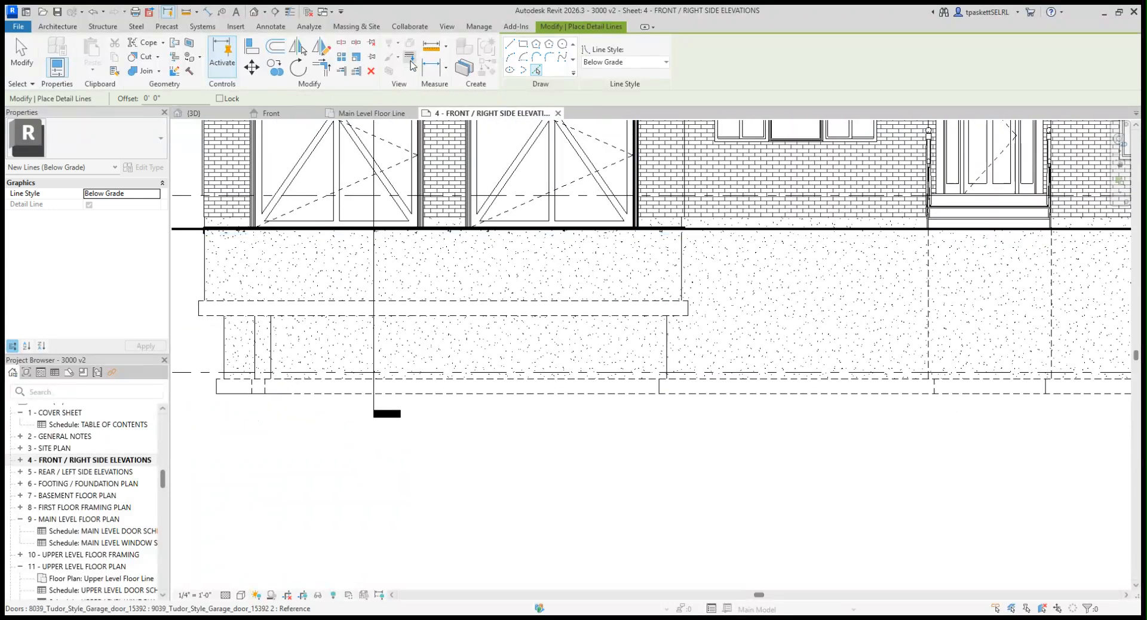
{"action": "left_click", "coordinate": [668, 353]}
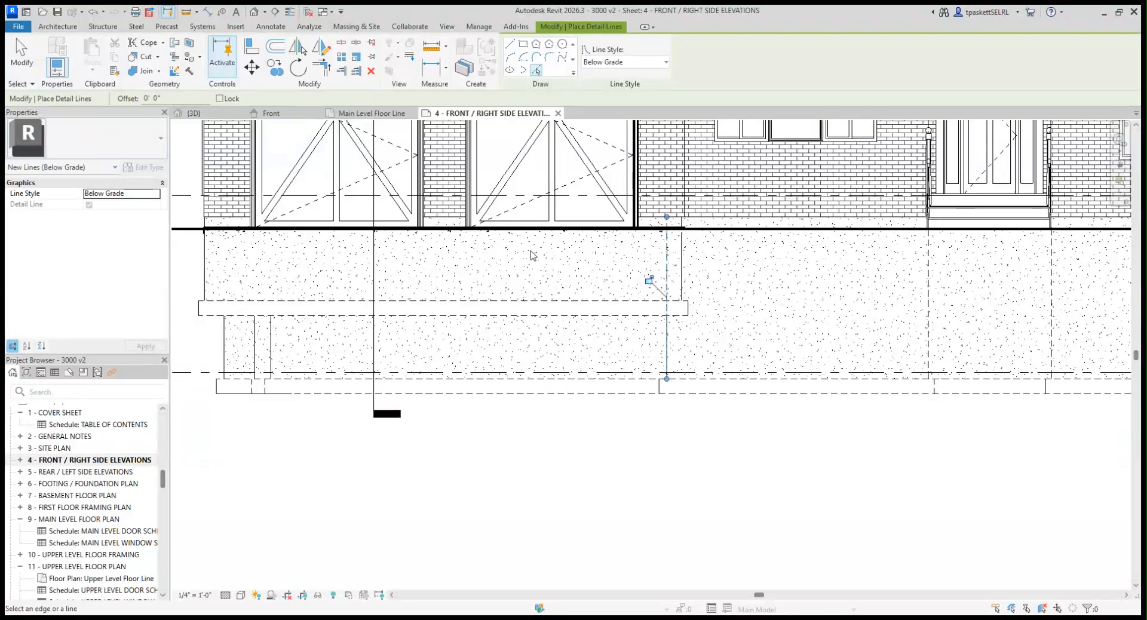
{"action": "key", "text": "Escape"}
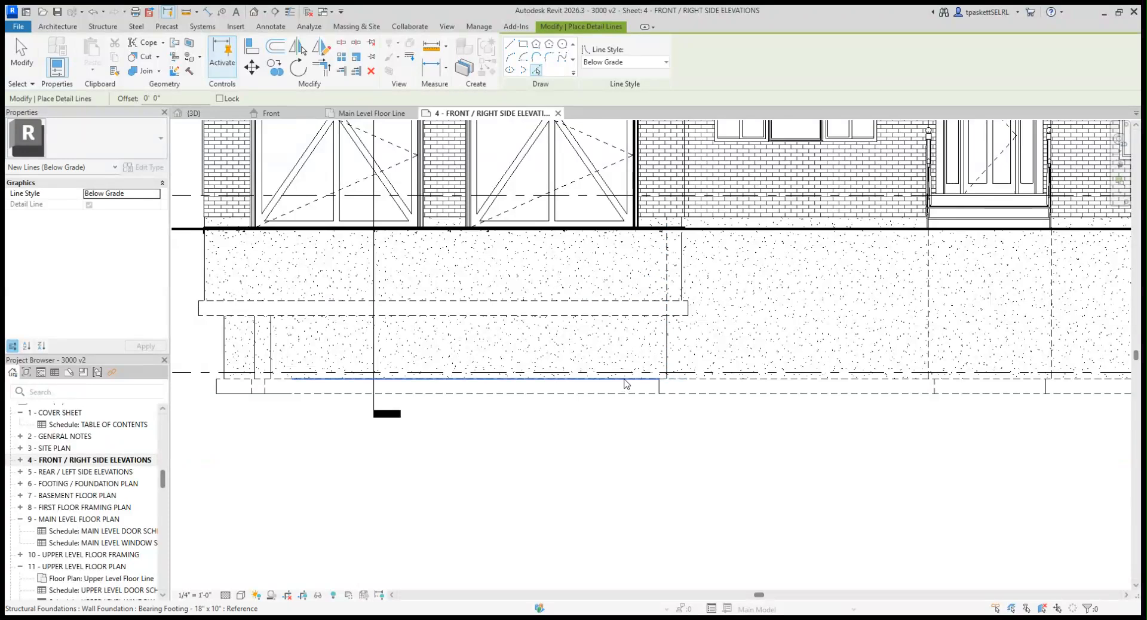
Create Below Grade detail lines again along the garage footing's top and bottom edges by picking those edges
{"action": "key", "text": "Escape"}
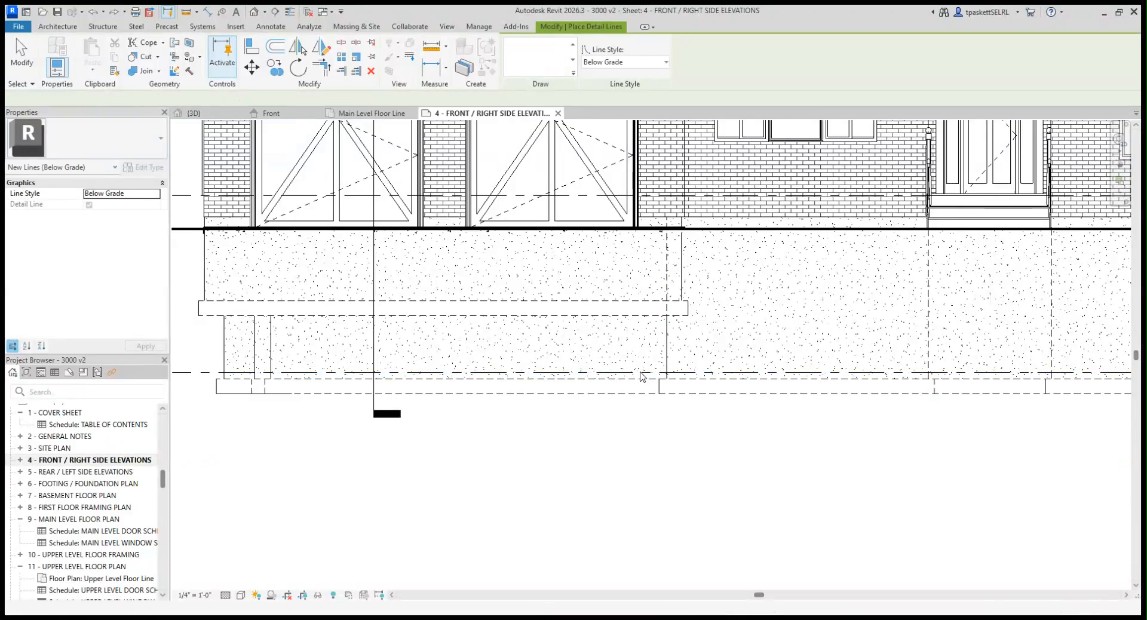
{"action": "middle_click_drag", "start_coordinate": [641, 372], "coordinate": [683, 397]}
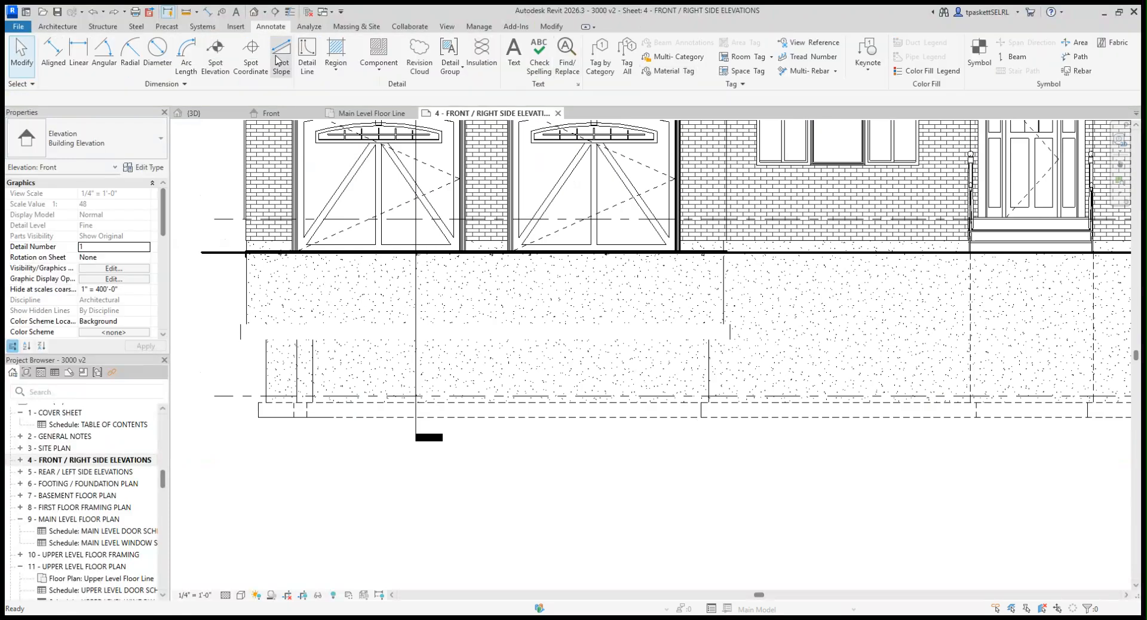
{"action": "key", "text": "m"}
{"action": "key", "text": "m"}
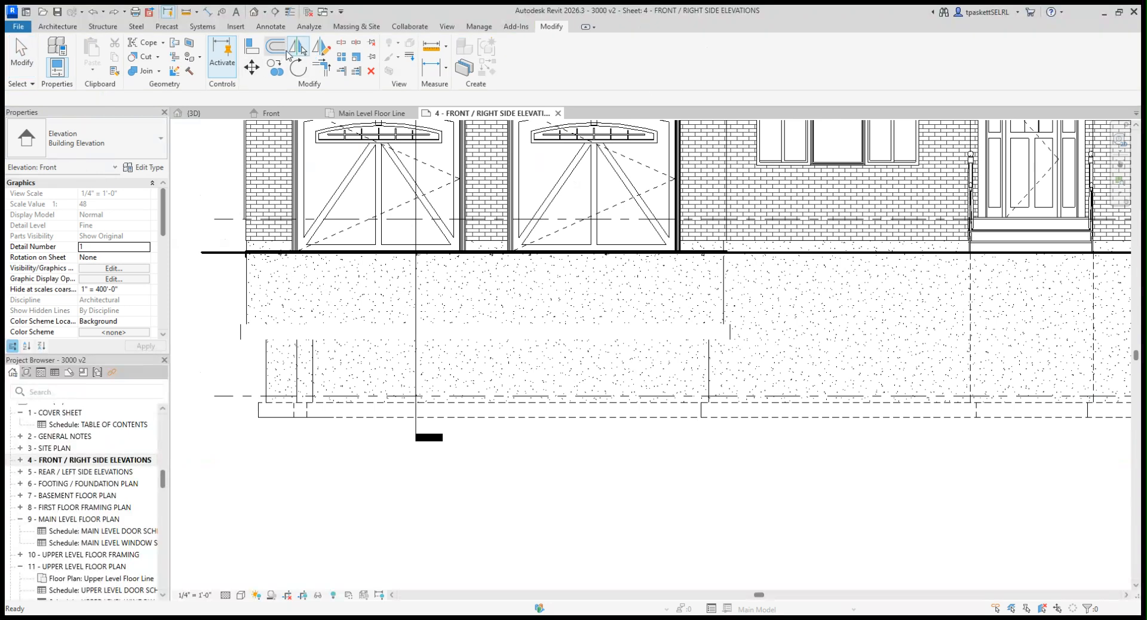
{"action": "left_click", "coordinate": [272, 27]}
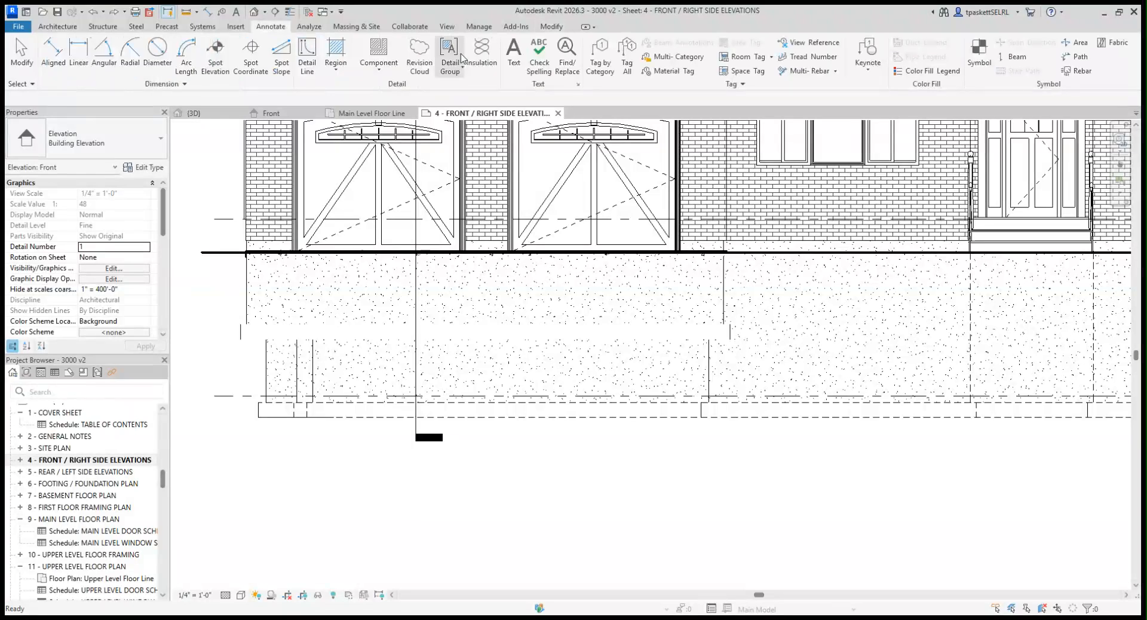
{"action": "left_click", "coordinate": [309, 60]}
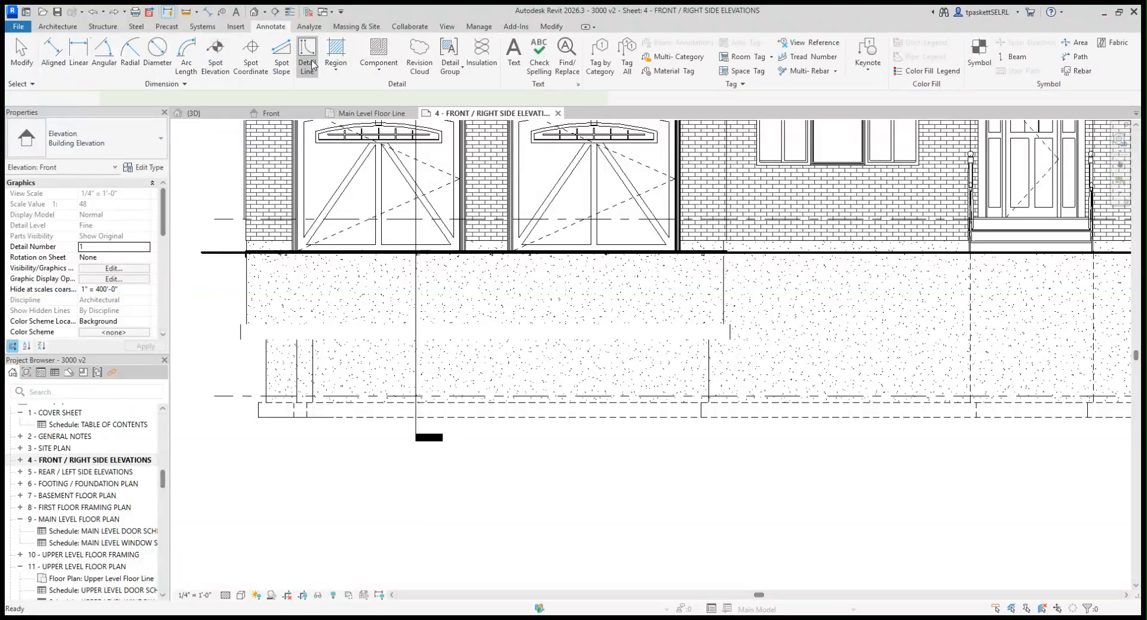
{"action": "left_click", "coordinate": [535, 71]}
{"action": "left_click", "coordinate": [596, 340]}
{"action": "key", "text": "Escape"}
{"action": "key", "text": "Escape"}
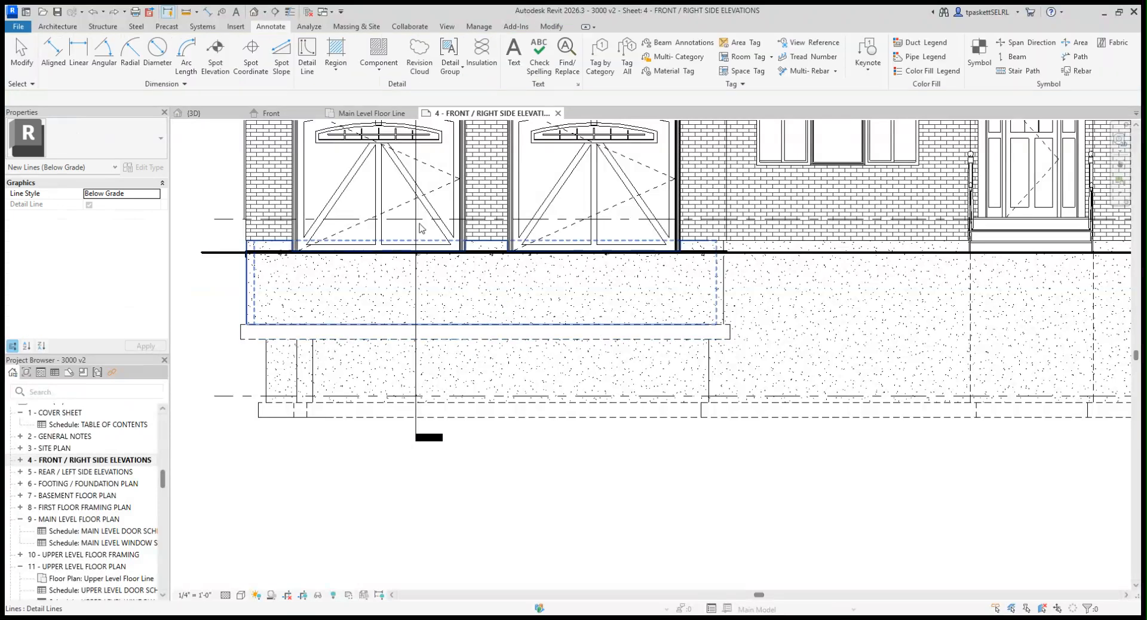
Hide the vertical foundation wall edges beneath the garage footing, from the right edge to the left ones, using the <Invisible lines> linework style
{"action": "left_click", "coordinate": [546, 26]}
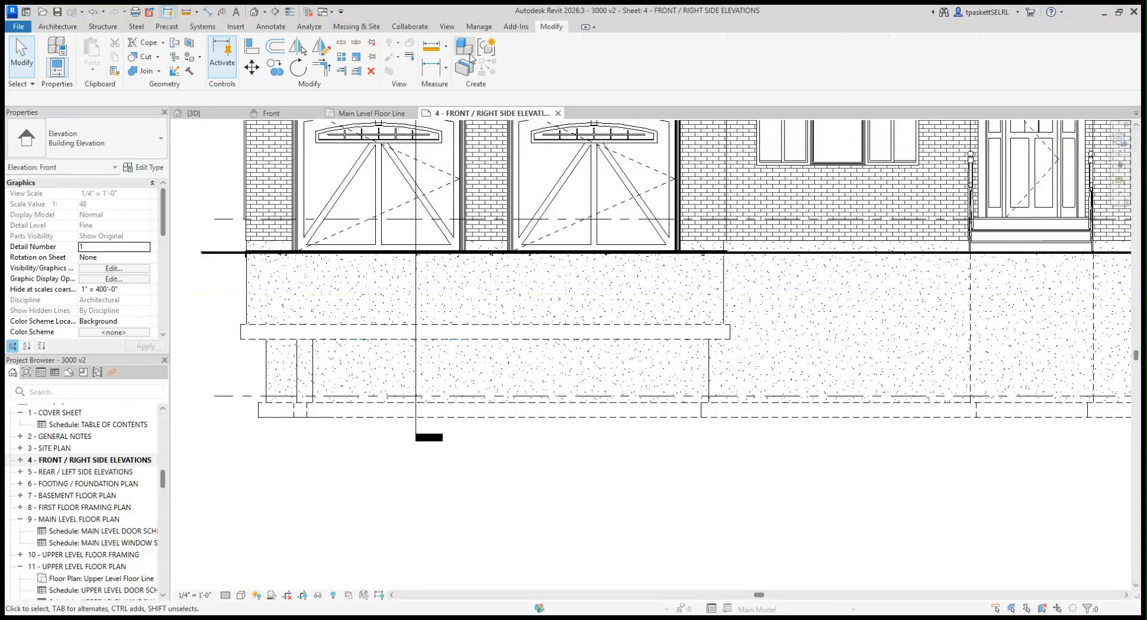
{"action": "left_click", "coordinate": [410, 58]}
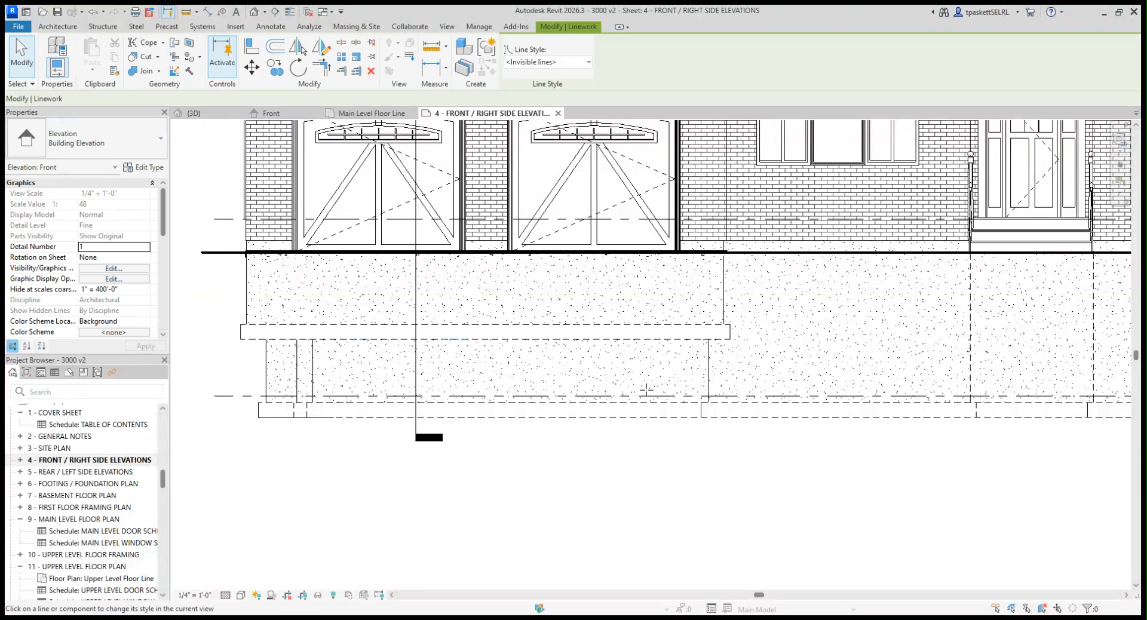
{"action": "left_click", "coordinate": [710, 378]}
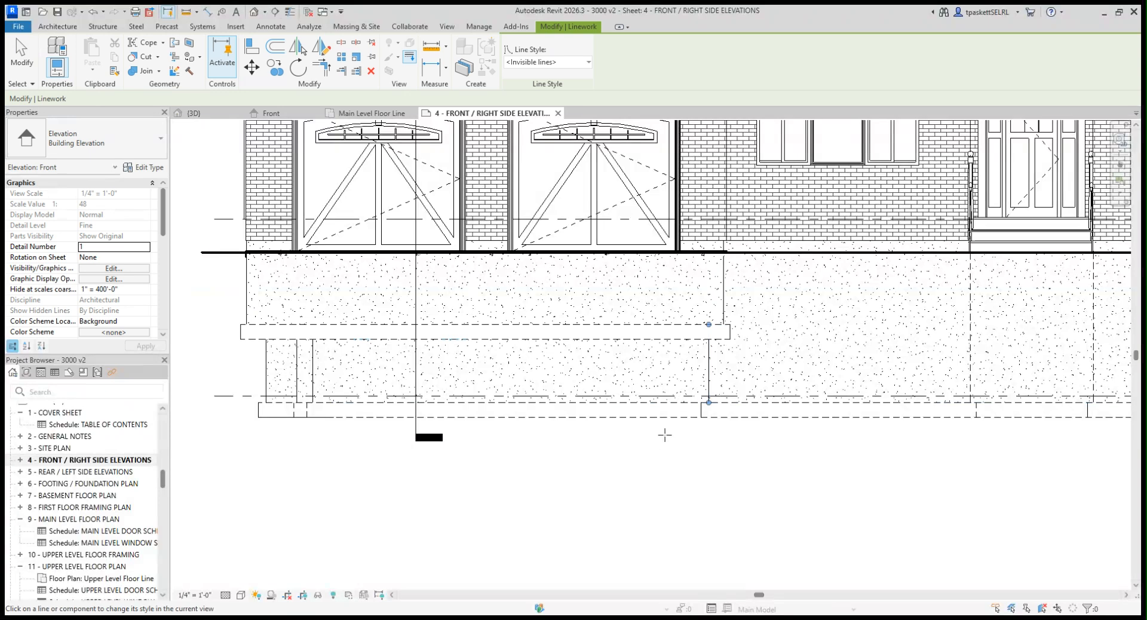
{"action": "scroll", "coordinate": [665, 436], "scroll_direction": "up", "scroll_amount": 1}
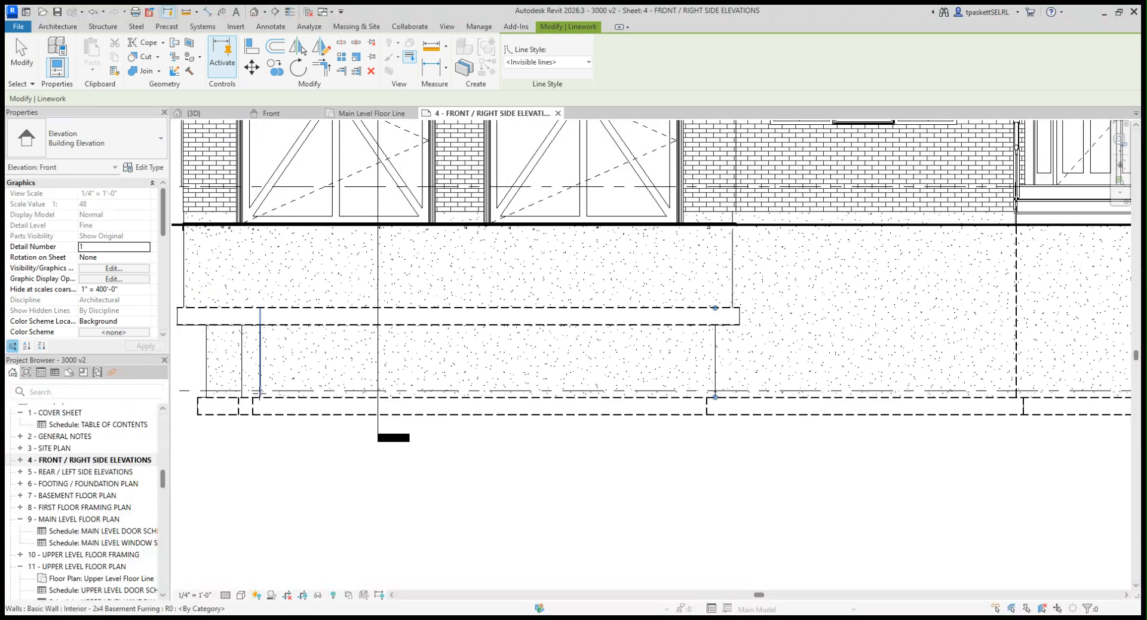
{"action": "middle_click_drag", "start_coordinate": [253, 360], "coordinate": [310, 344]}
{"action": "left_click", "coordinate": [317, 341]}
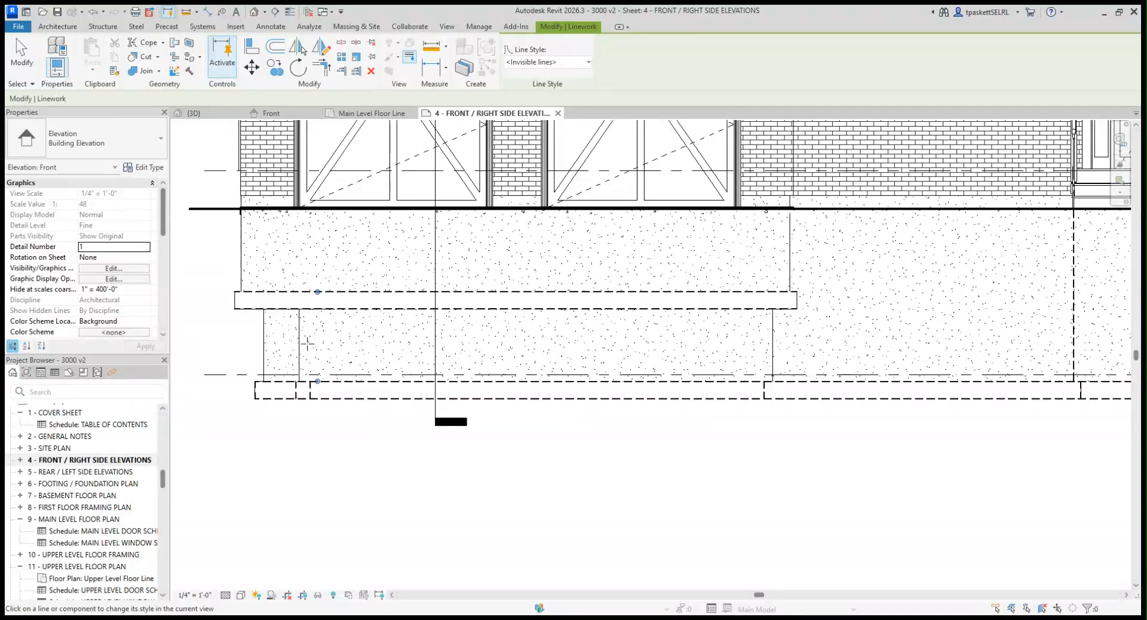
{"action": "left_click", "coordinate": [300, 343]}
{"action": "left_click", "coordinate": [263, 343]}
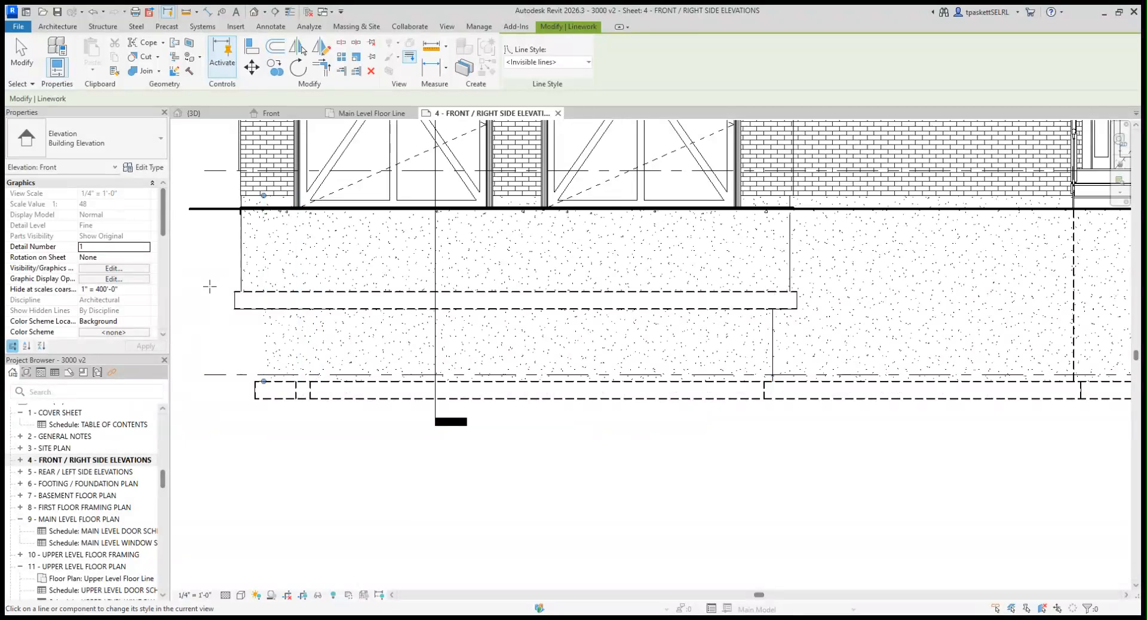
Hide the garage footing's ends and the left and right foundation wall edges above it using the <Invisible lines> linework style
{"action": "left_click", "coordinate": [240, 255]}
{"action": "left_click", "coordinate": [798, 300]}
{"action": "left_click", "coordinate": [791, 269]}
{"action": "left_click", "coordinate": [239, 268]}
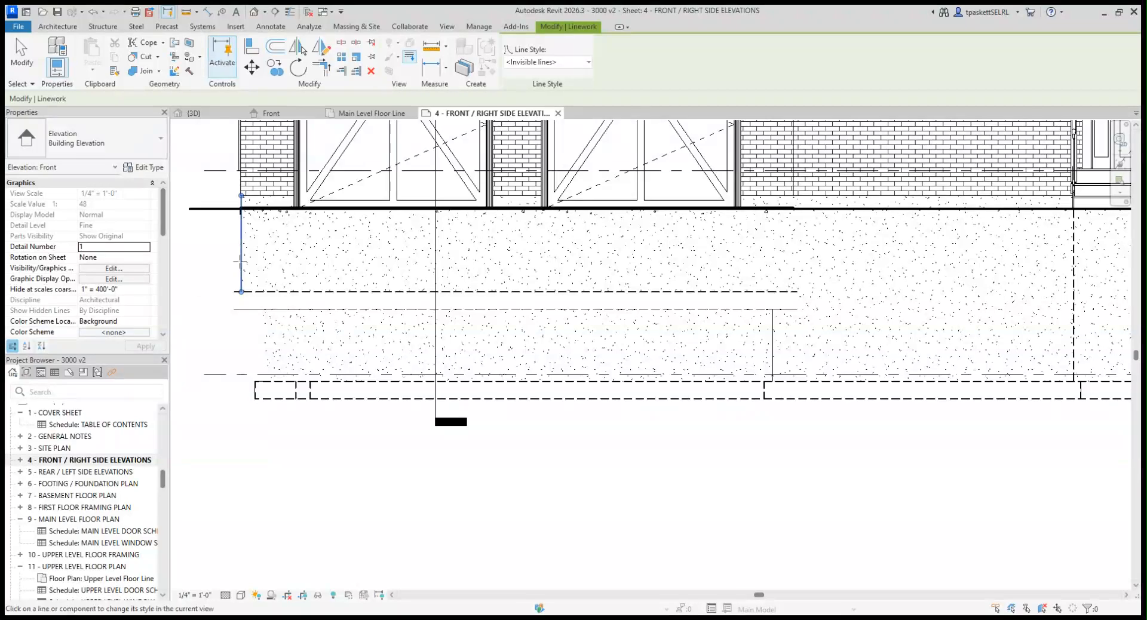
{"action": "key", "text": "Escape"}
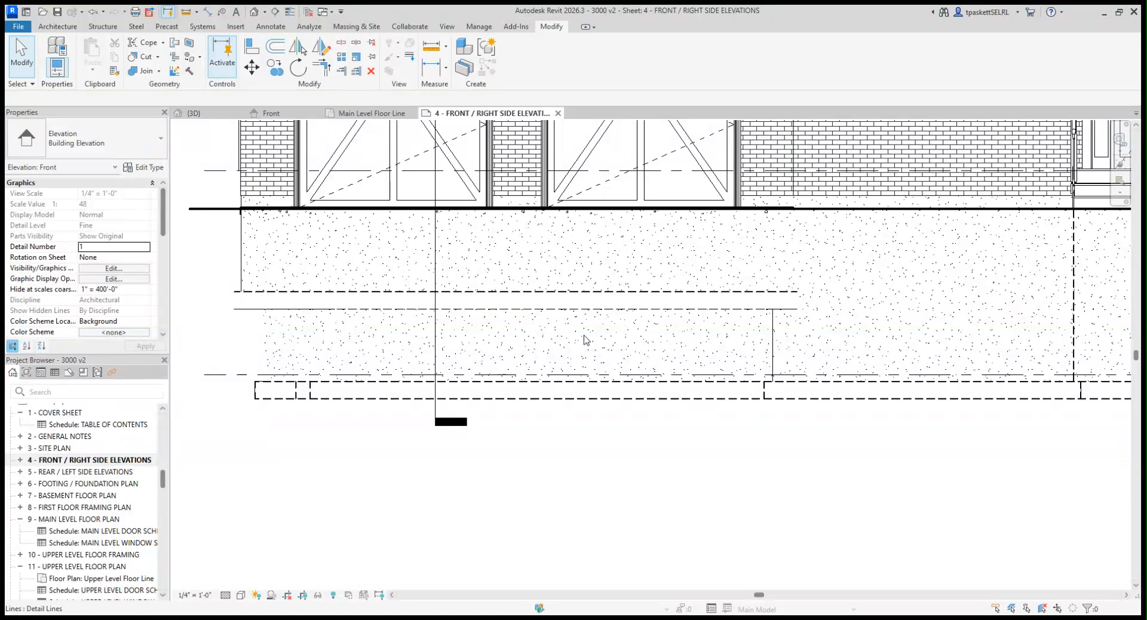
Create a Below Grade detail line by picking the garage footing's right end edge
{"action": "scroll", "coordinate": [484, 317], "scroll_direction": "up", "scroll_amount": 2}
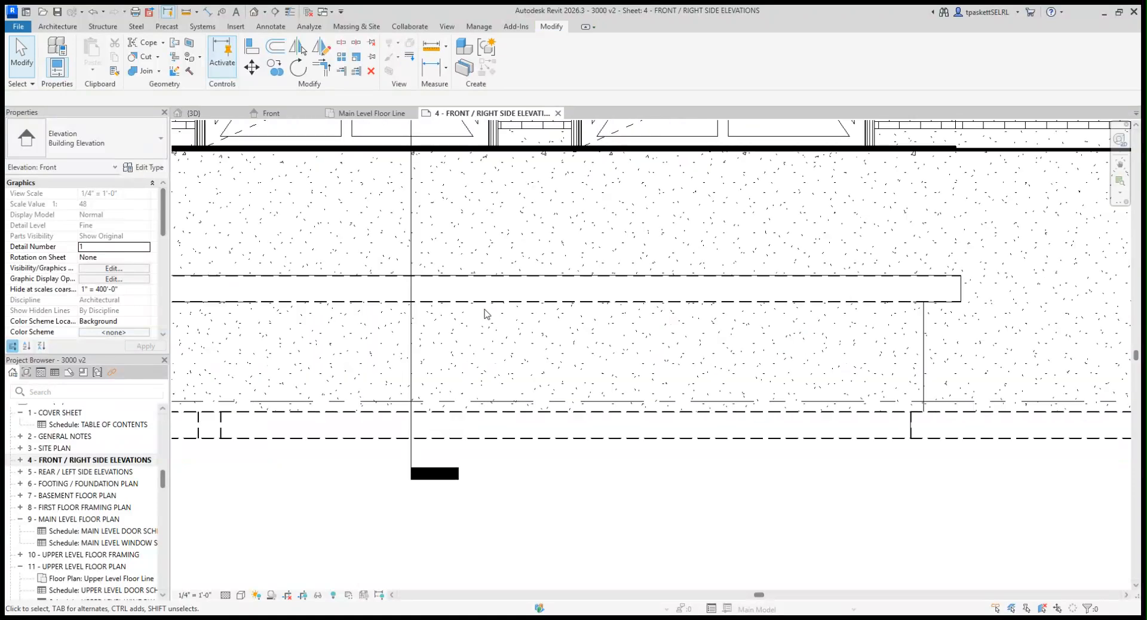
{"action": "scroll", "coordinate": [496, 299], "scroll_direction": "up", "scroll_amount": 2}
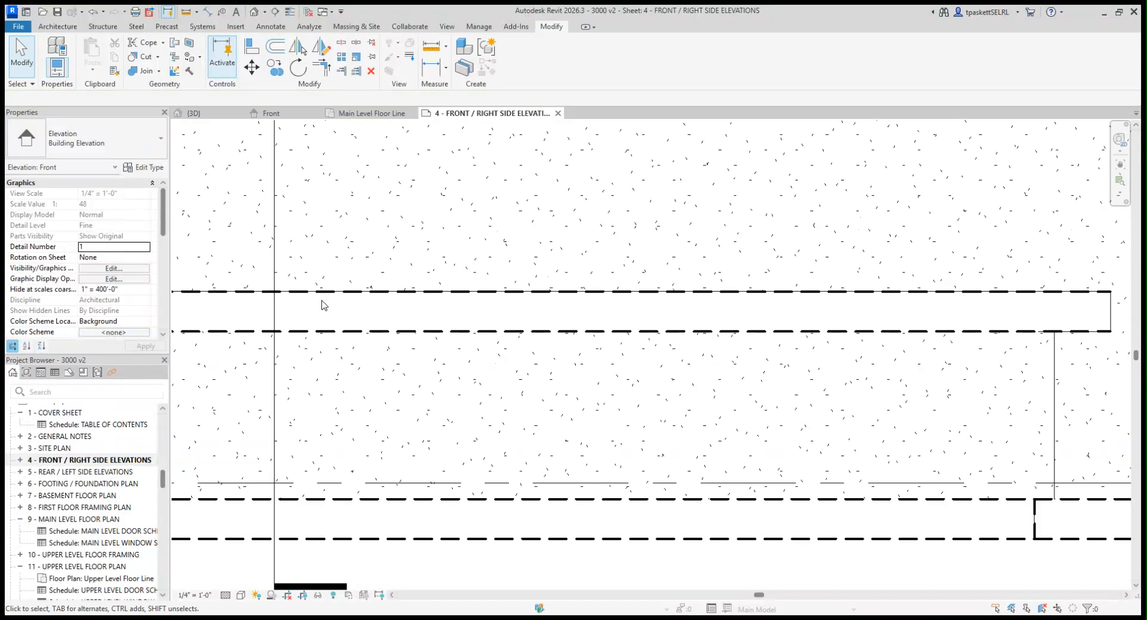
{"action": "left_click", "coordinate": [268, 27]}
{"action": "left_click", "coordinate": [314, 58]}
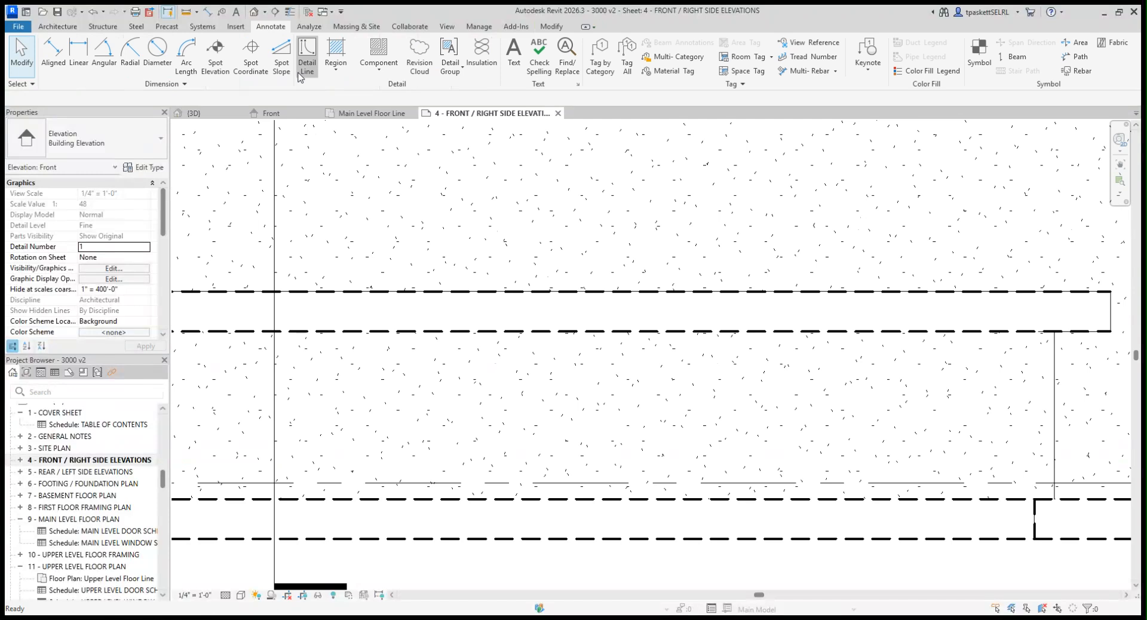
{"action": "scroll", "coordinate": [606, 121], "scroll_direction": "down", "scroll_amount": 1}
{"action": "left_click", "coordinate": [536, 70]}
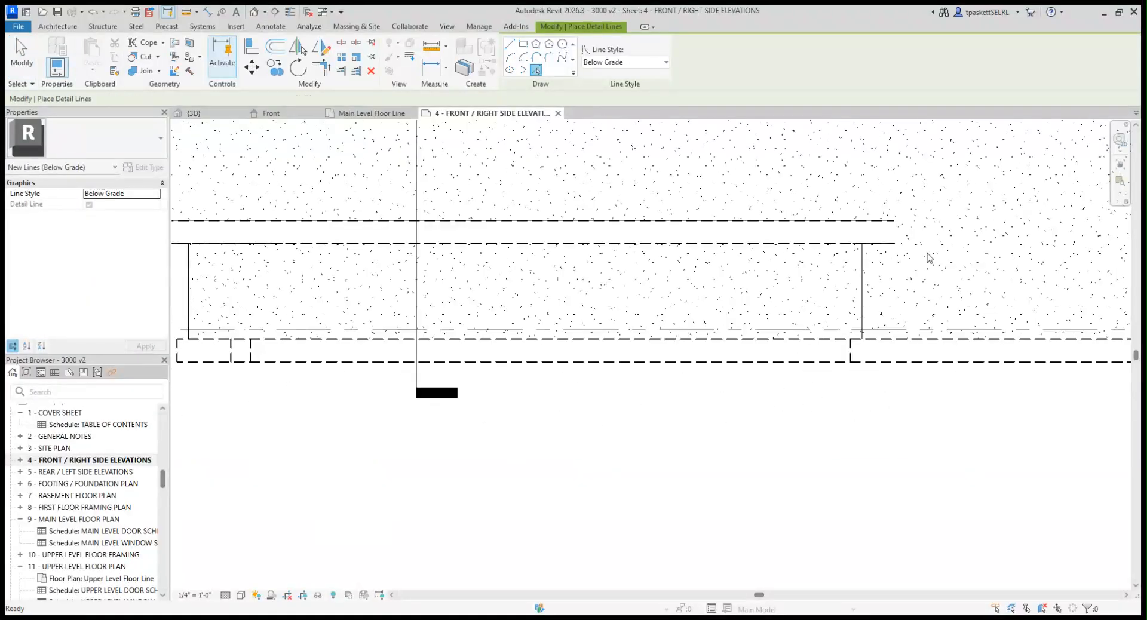
{"action": "left_click", "coordinate": [896, 235]}
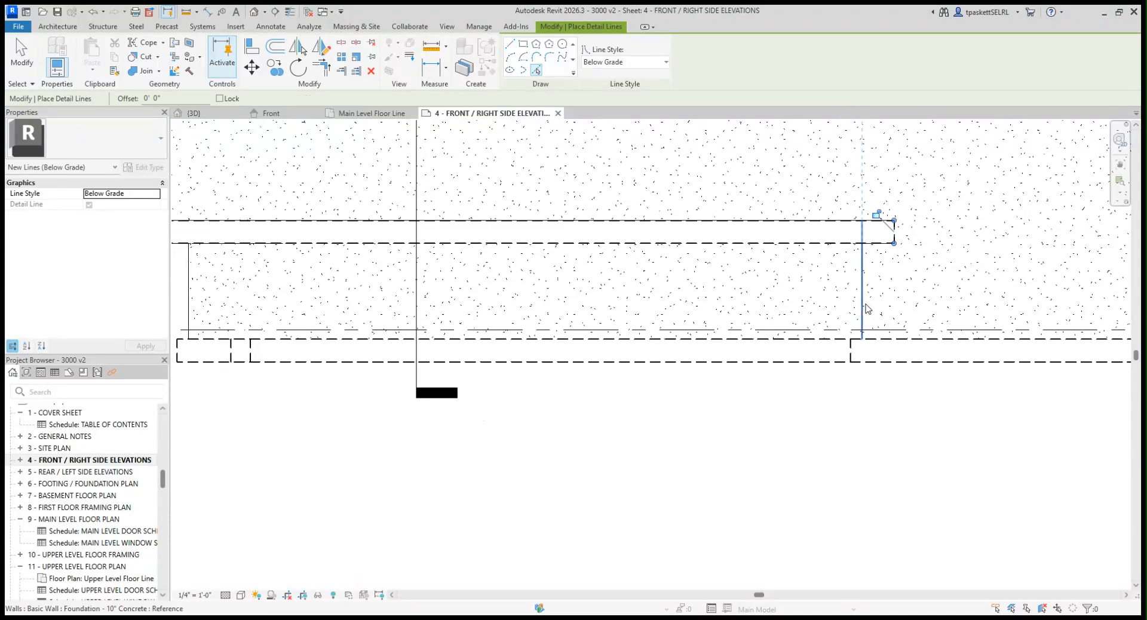
Pick the right foundation wall edge beneath the garage footing as a Below Grade line and shorten its upper end to the footing's underside
{"action": "left_click", "coordinate": [864, 303]}
{"action": "scroll", "coordinate": [855, 284], "scroll_direction": "down", "scroll_amount": 2}
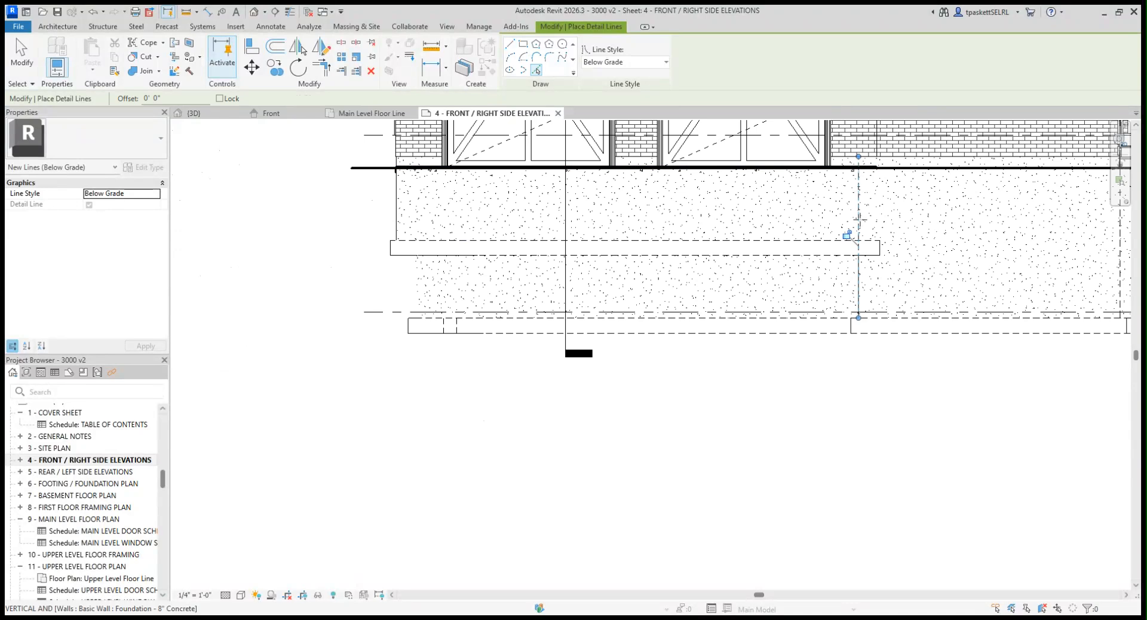
{"action": "left_click_drag", "start_coordinate": [859, 249], "coordinate": [858, 255]}
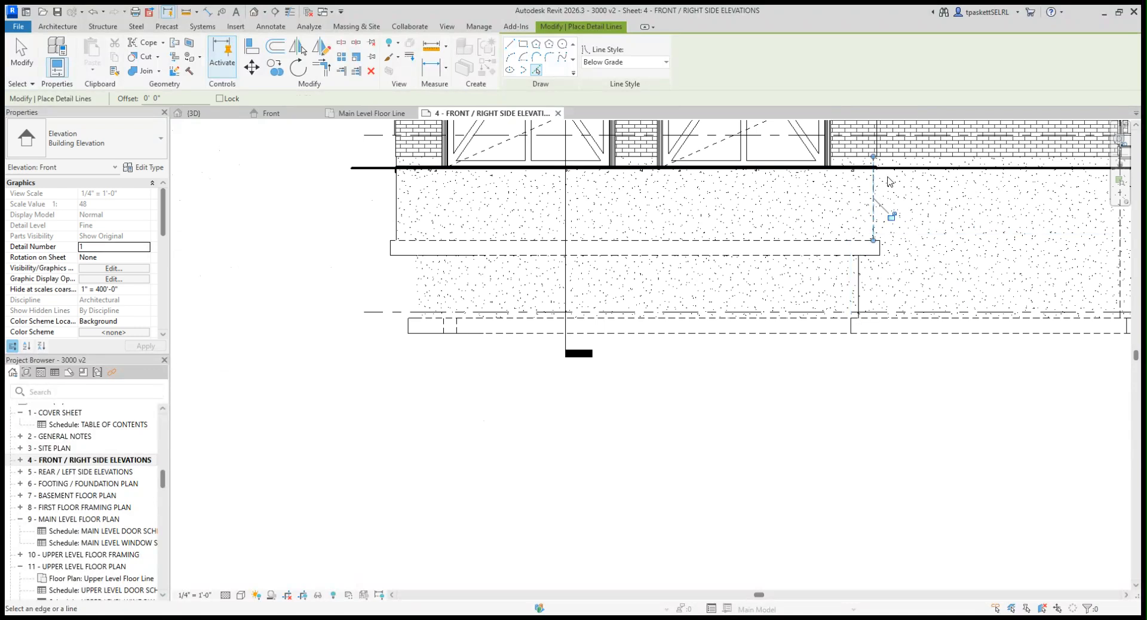
Trace the right foundation wall edge above the garage footing as a Below Grade line, pulling its upper end down to finished grade
{"action": "scroll", "coordinate": [874, 173], "scroll_direction": "up", "scroll_amount": 3}
{"action": "left_click", "coordinate": [867, 169]}
{"action": "left_click_drag", "start_coordinate": [869, 169], "coordinate": [867, 169]}
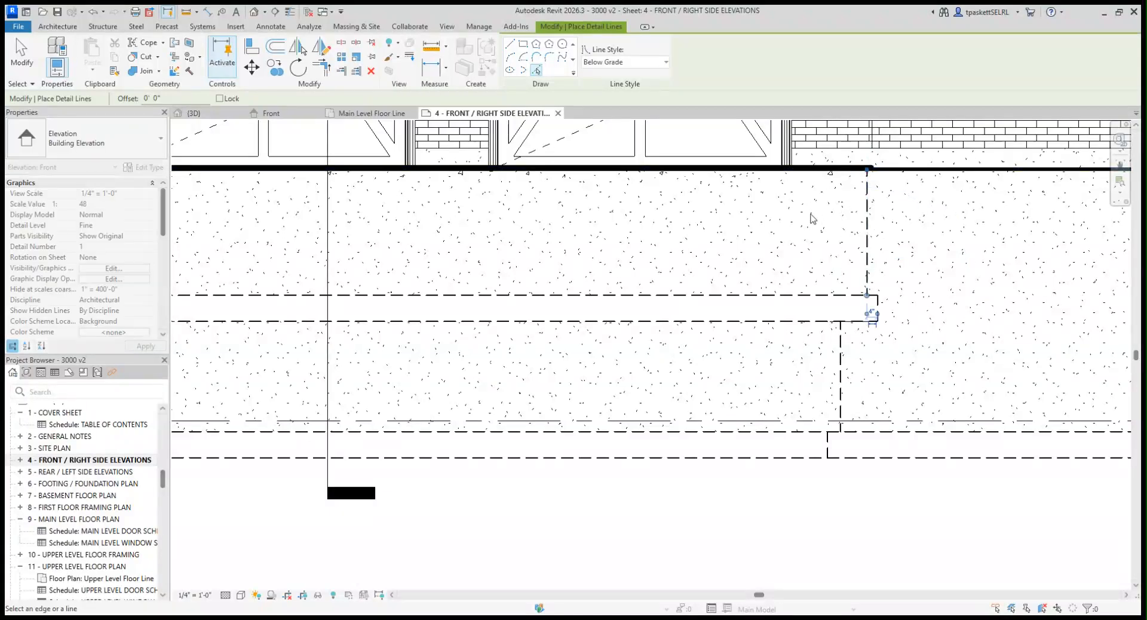
{"action": "scroll", "coordinate": [753, 239], "scroll_direction": "down", "scroll_amount": 2}
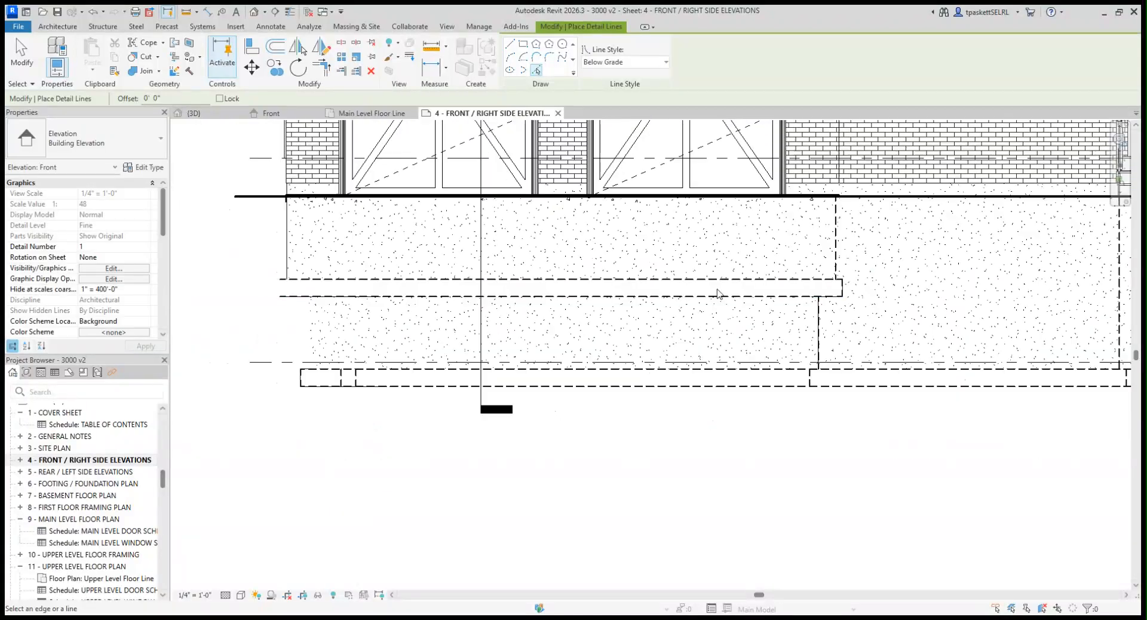
Pick the left foundation wall edge beneath the garage footing as a Below Grade line and shorten its upper end to the footing's underside
{"action": "scroll", "coordinate": [897, 232], "scroll_direction": "down", "scroll_amount": 1}
{"action": "middle_click_drag", "start_coordinate": [898, 233], "coordinate": [838, 233]}
{"action": "middle_click_drag", "start_coordinate": [613, 236], "coordinate": [770, 212]}
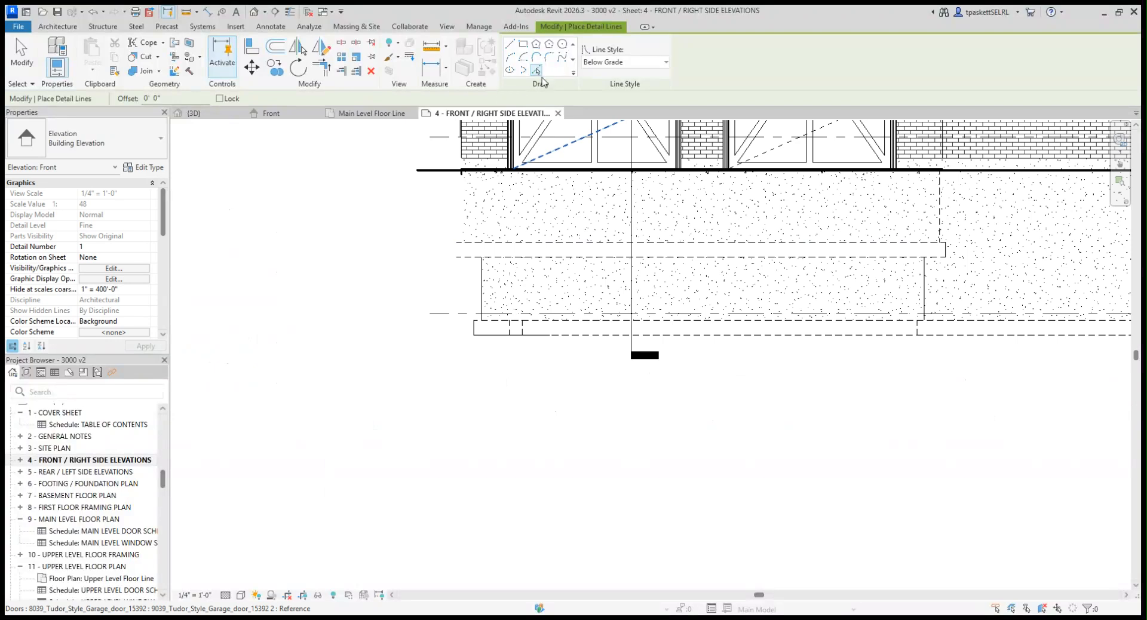
{"action": "left_click", "coordinate": [481, 284]}
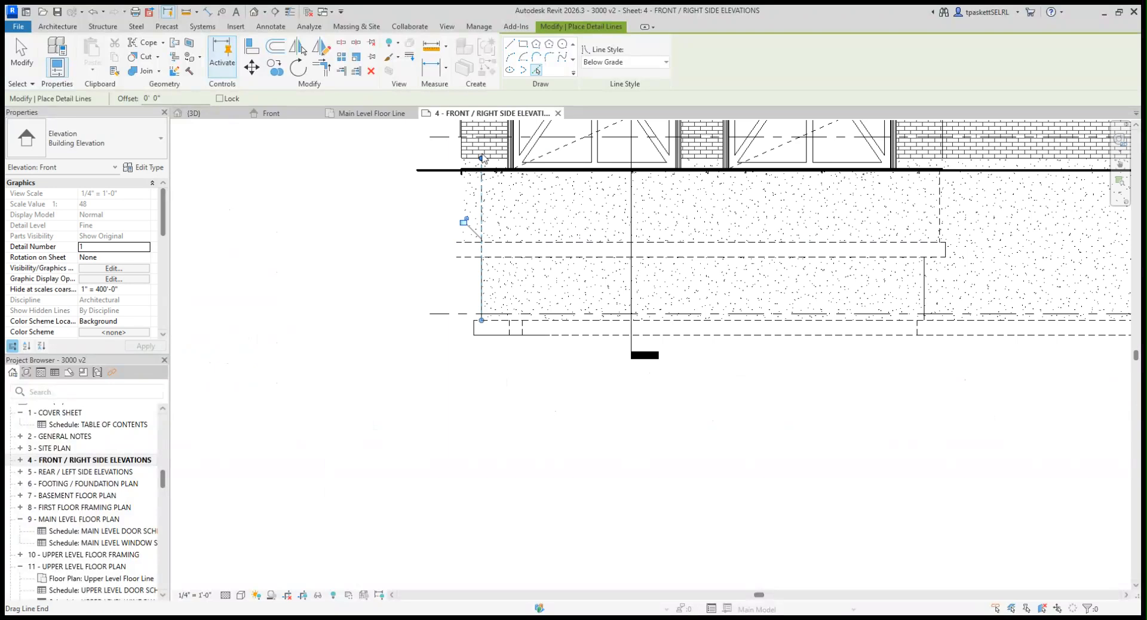
{"action": "left_click_drag", "start_coordinate": [485, 181], "coordinate": [482, 258]}
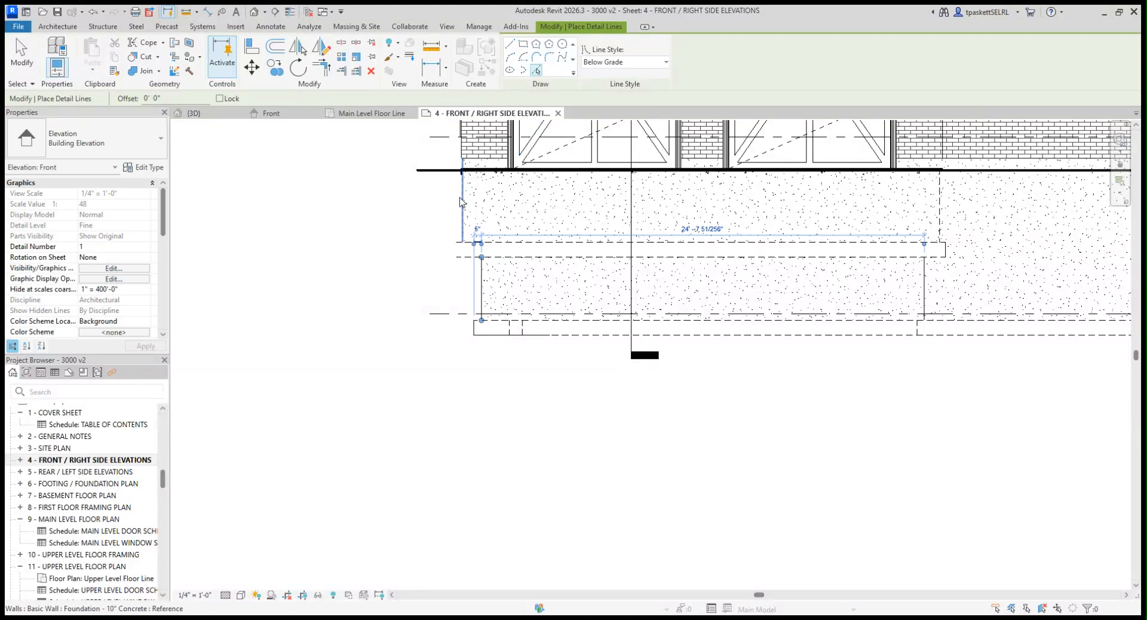
Trace the left foundation wall edge above the garage footing, cut off at finished grade, and the footing's left end as Below Grade lines
{"action": "left_click", "coordinate": [461, 202]}
{"action": "scroll", "coordinate": [461, 164], "scroll_direction": "up", "scroll_amount": 1}
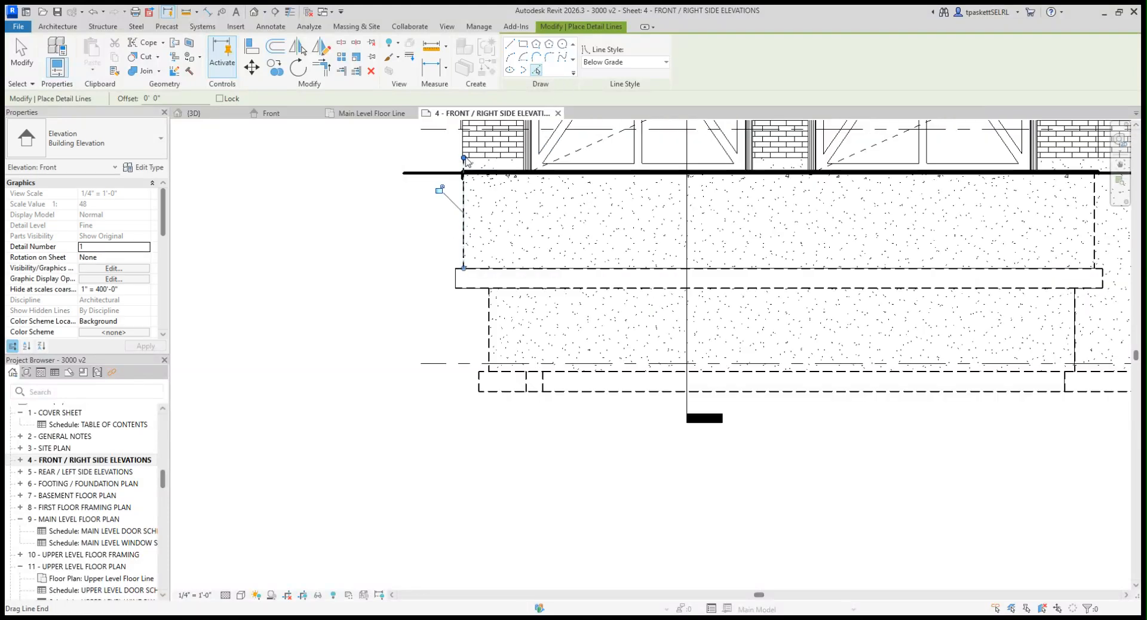
{"action": "left_click_drag", "start_coordinate": [464, 170], "coordinate": [463, 173]}
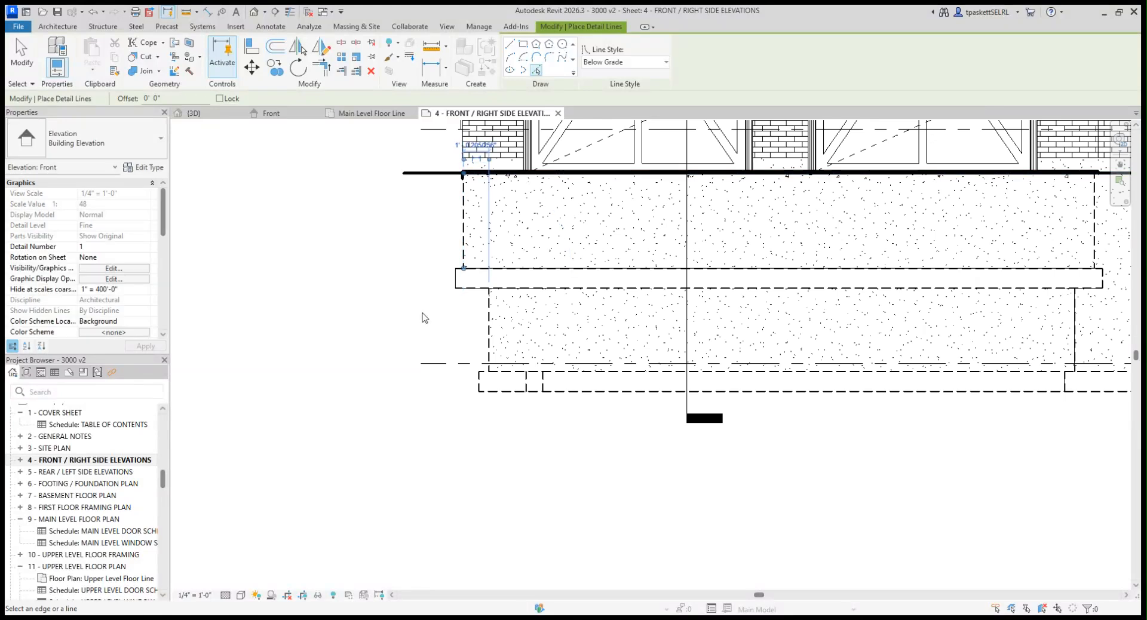
{"action": "left_click", "coordinate": [457, 282]}
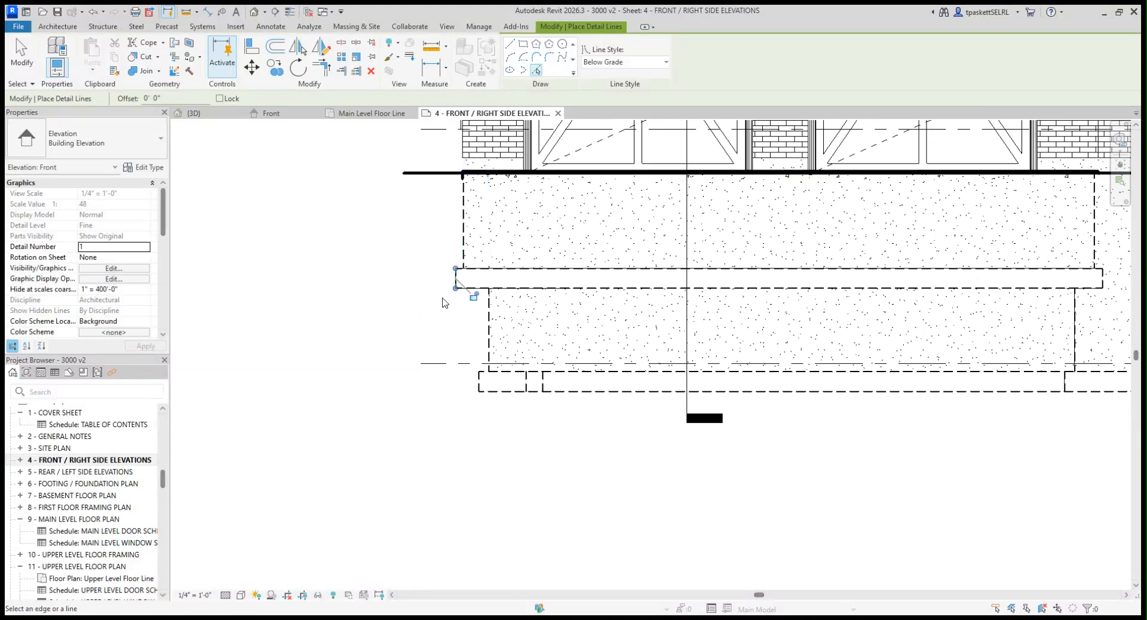
Create Below Grade detail lines by picking the two inner vertical foundation wall edges near the garage's left side
{"action": "scroll", "coordinate": [738, 307], "scroll_direction": "down", "scroll_amount": 2}
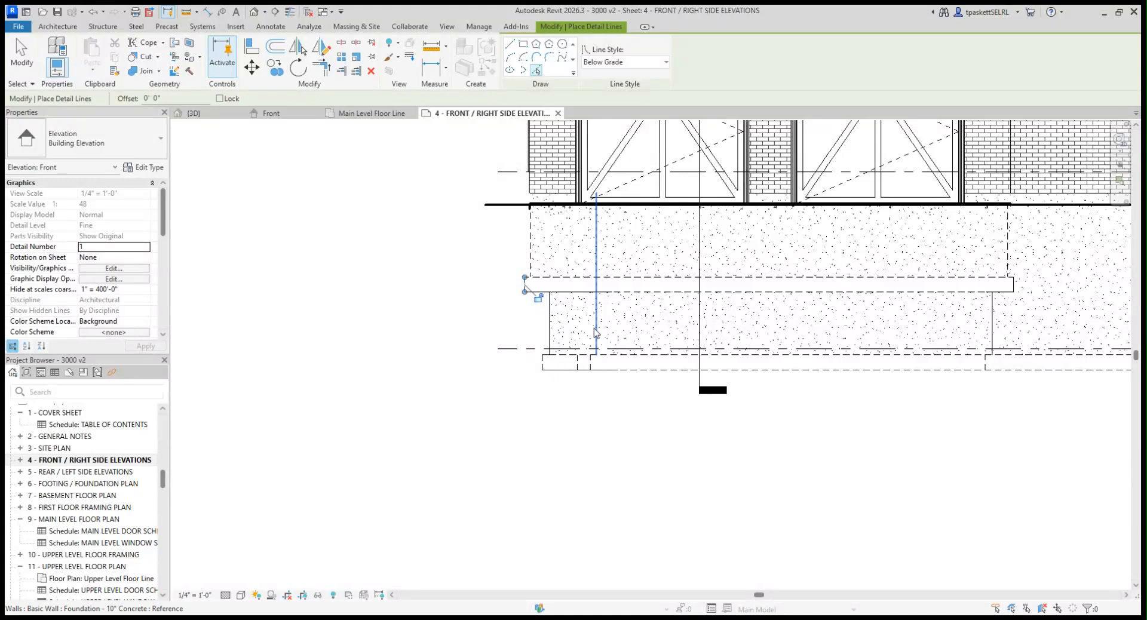
{"action": "left_click", "coordinate": [595, 333]}
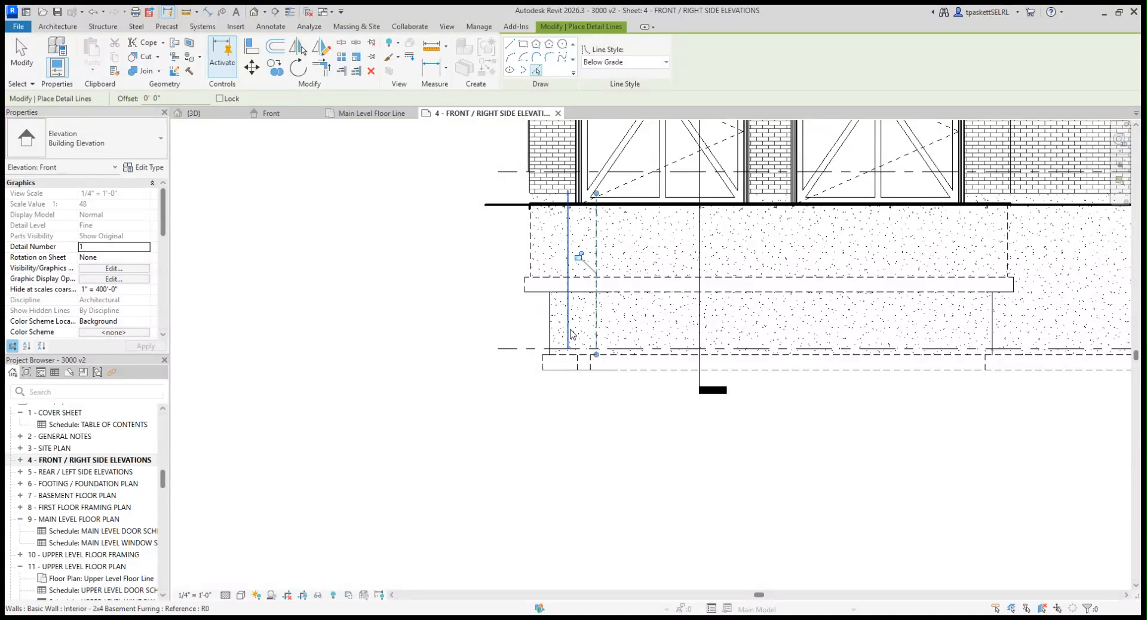
{"action": "left_click", "coordinate": [582, 333]}
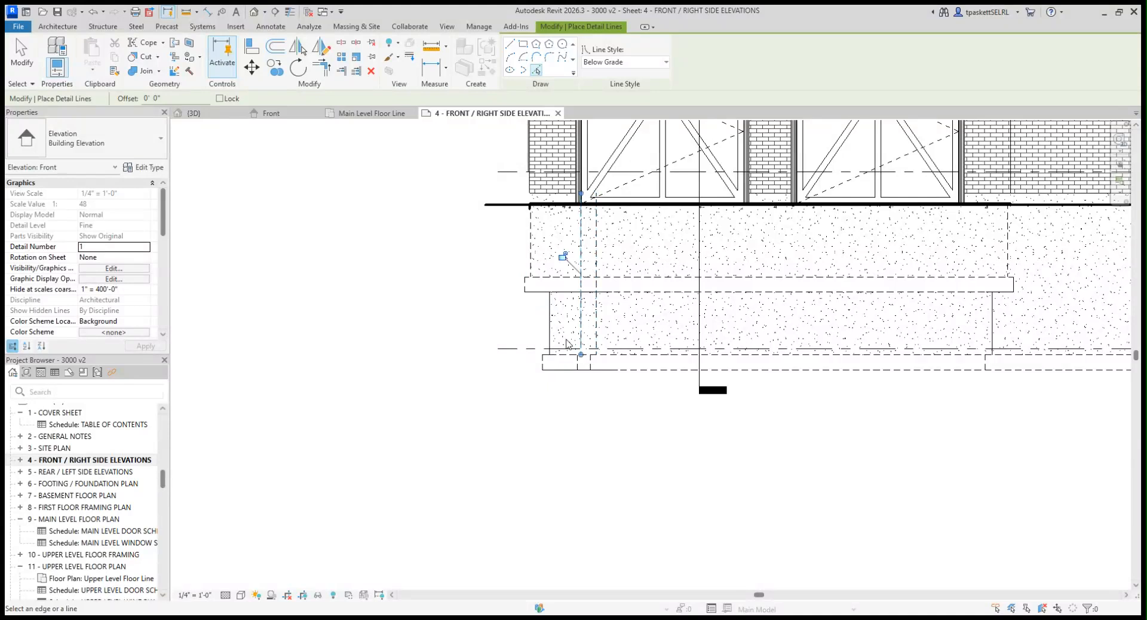
{"action": "scroll", "coordinate": [594, 230], "scroll_direction": "up", "scroll_amount": 2}
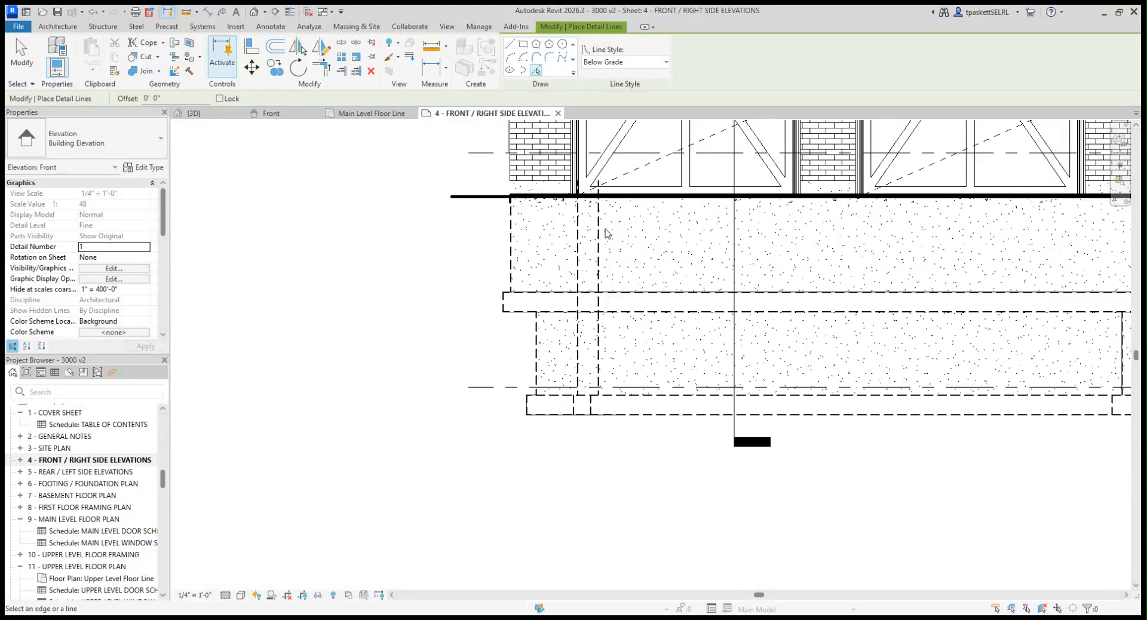
Shorten the right one of the two inner wall lines to 3' 9" by pulling its upper end down to the garage footing
{"action": "key", "text": "Escape"}
{"action": "key", "text": "Escape"}
{"action": "left_click", "coordinate": [601, 176]}
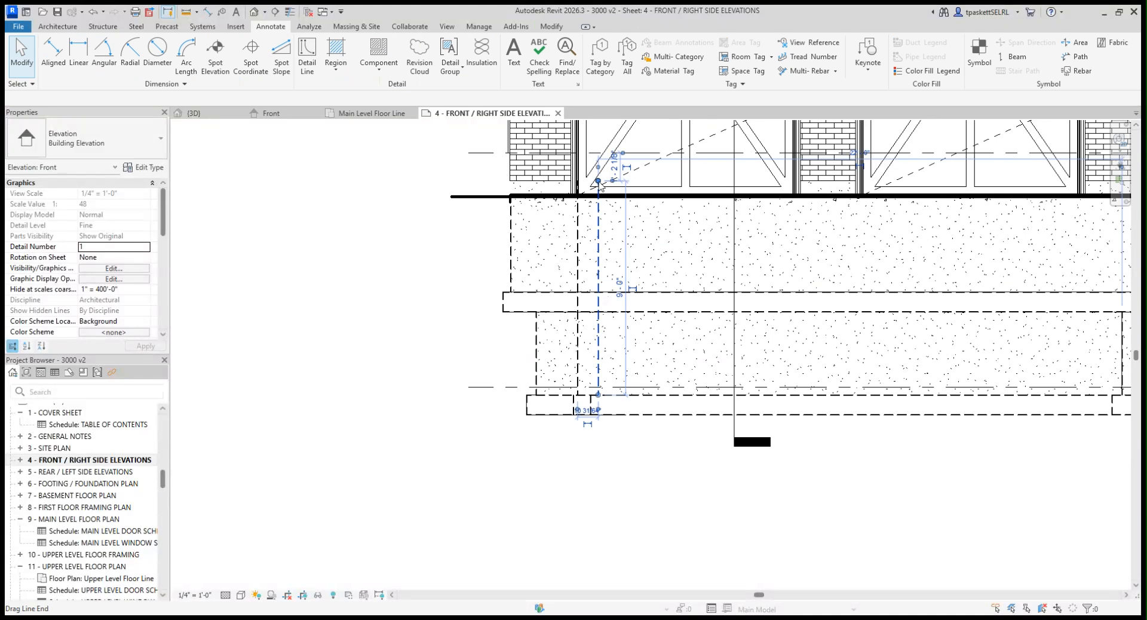
{"action": "left_click_drag", "start_coordinate": [600, 195], "coordinate": [598, 306]}
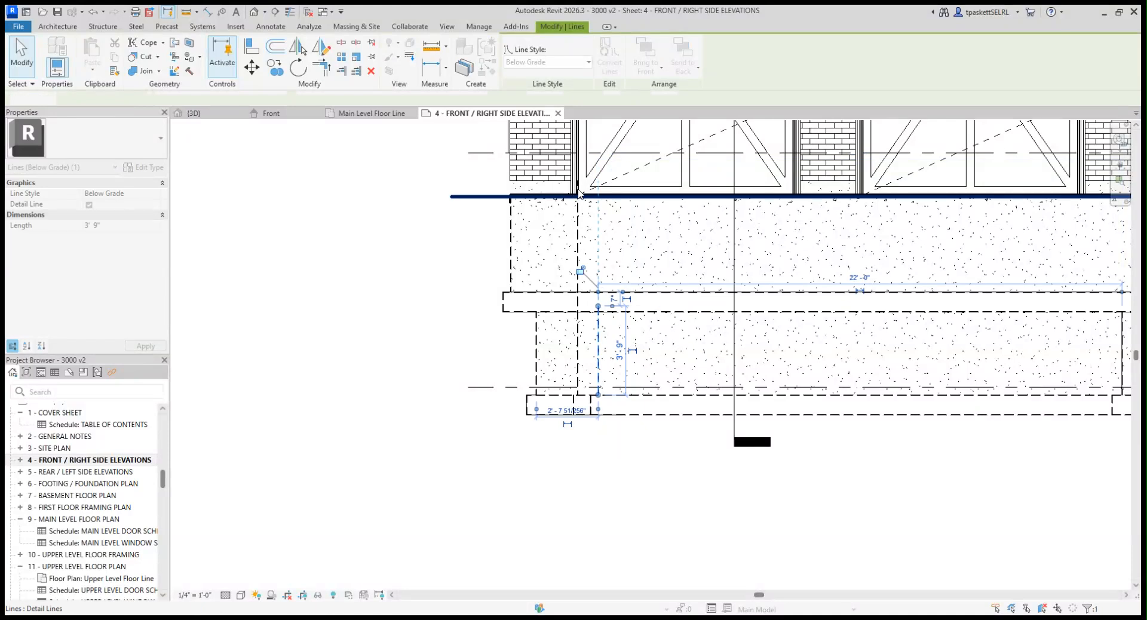
Shorten the left one of the two inner foundation wall lines, pulling its upper end down to the underside of the garage footing
{"action": "left_click", "coordinate": [575, 192]}
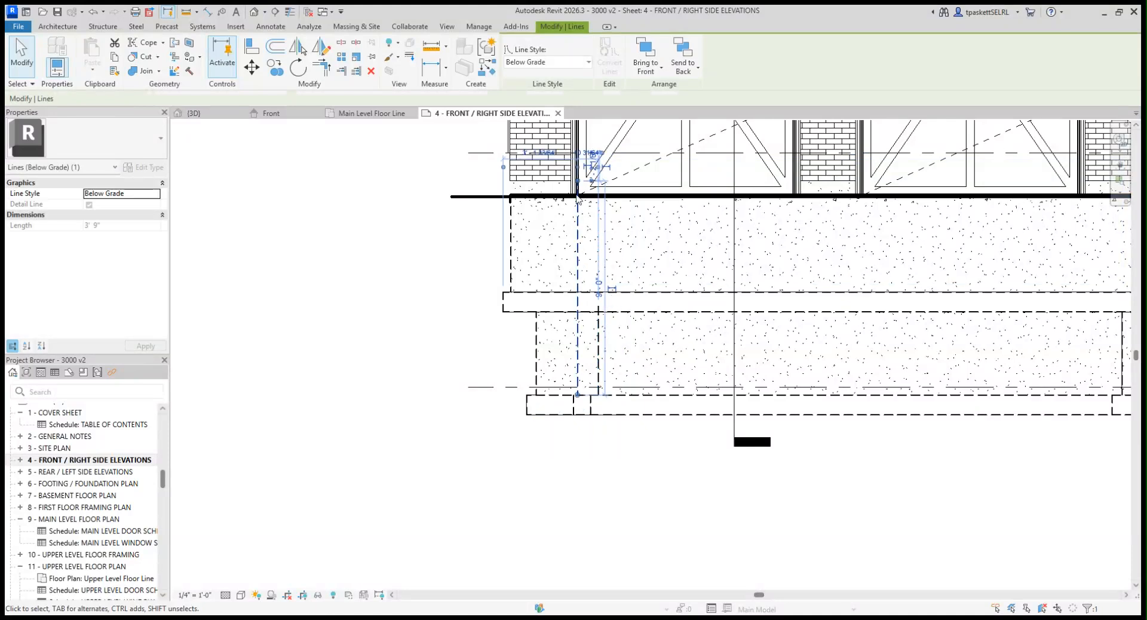
{"action": "left_click_drag", "start_coordinate": [577, 181], "coordinate": [577, 197]}
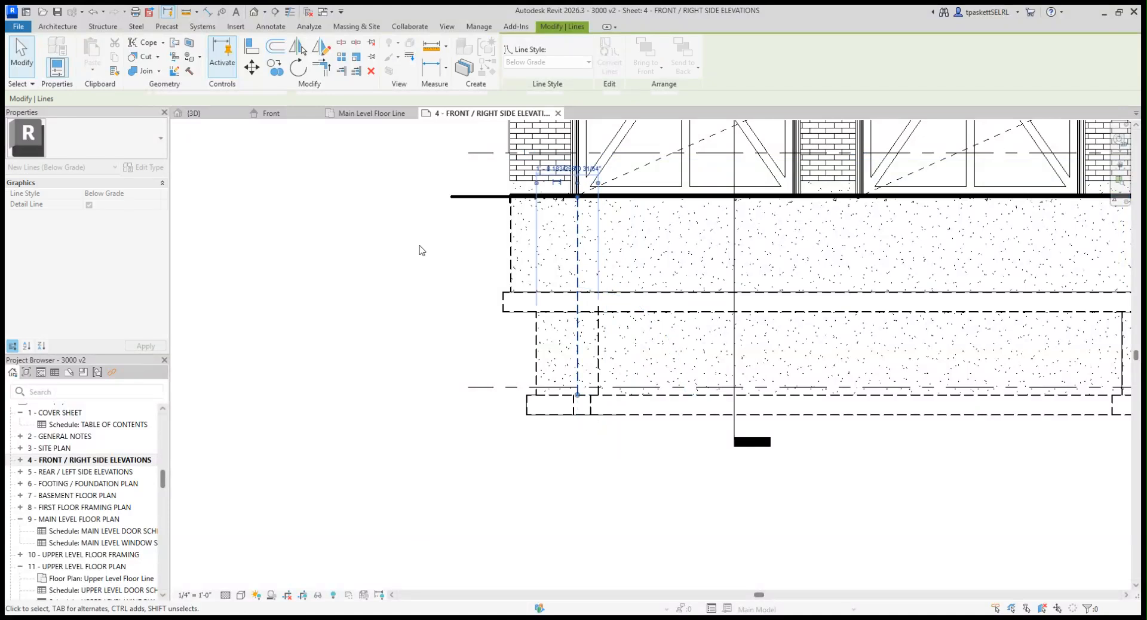
{"action": "left_click", "coordinate": [442, 234]}
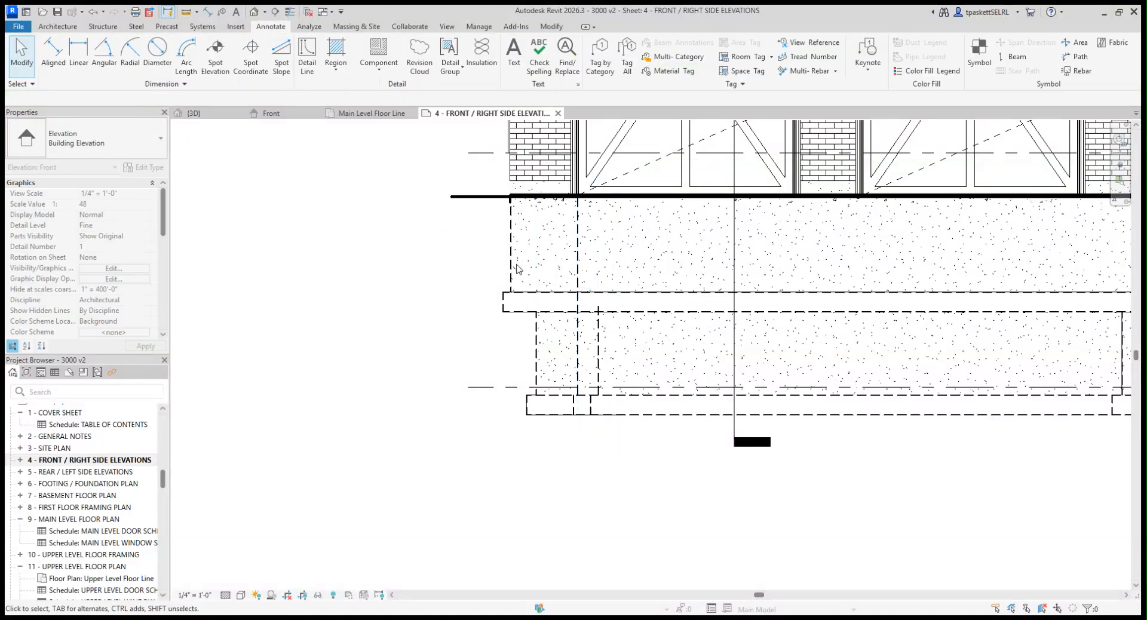
{"action": "left_click", "coordinate": [578, 200]}
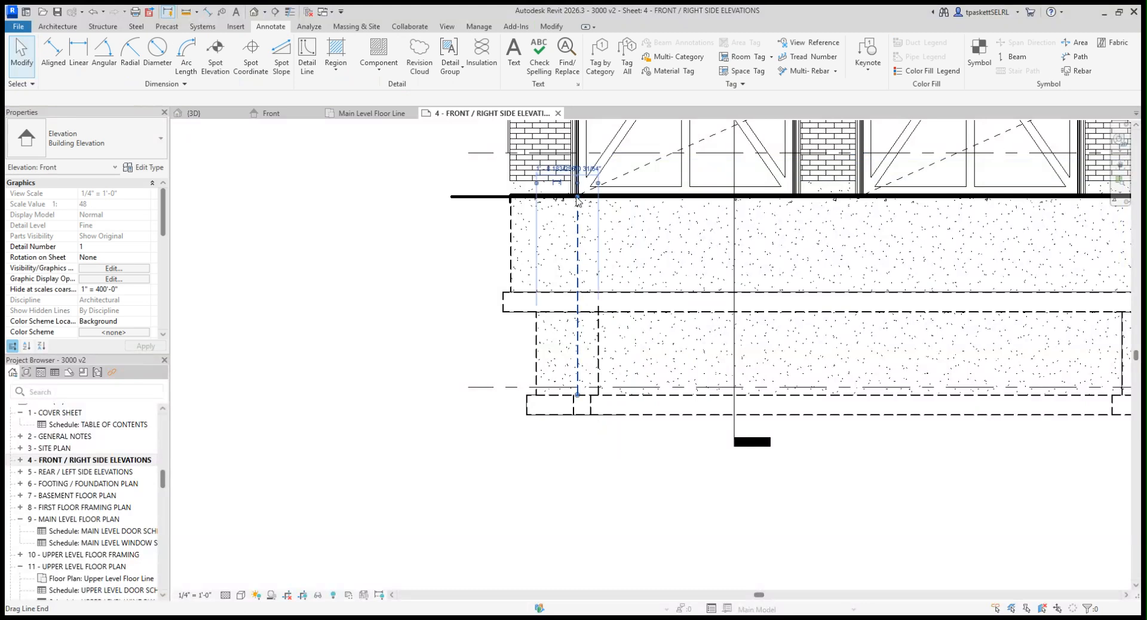
{"action": "left_click_drag", "start_coordinate": [580, 218], "coordinate": [577, 311]}
{"action": "left_click_drag", "start_coordinate": [491, 311], "coordinate": [440, 311]}
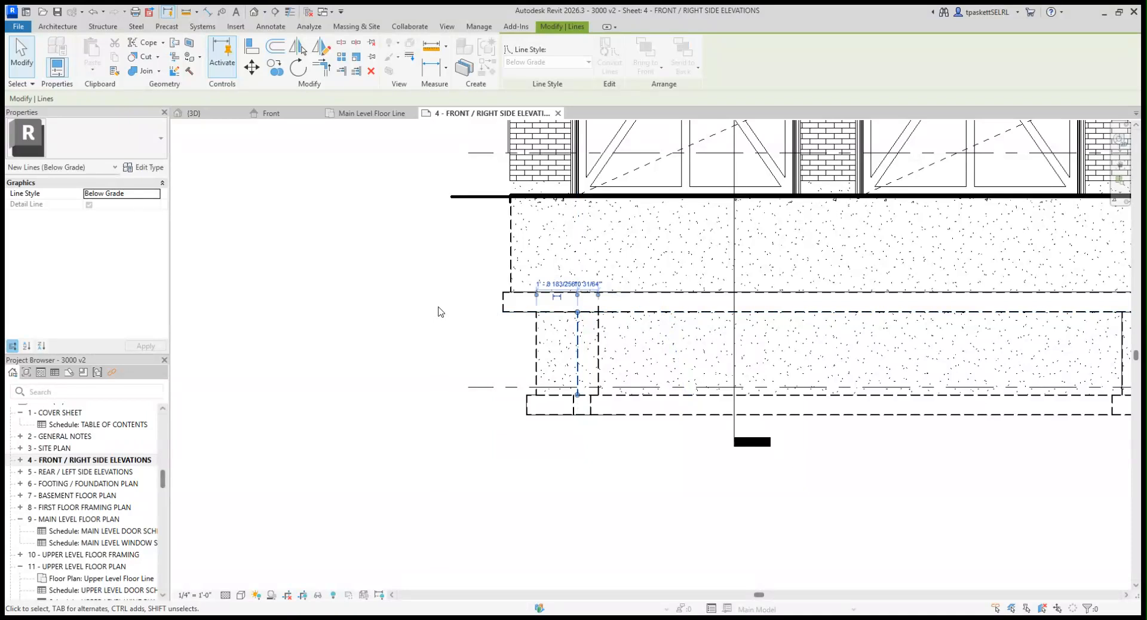
{"action": "scroll", "coordinate": [590, 326], "scroll_direction": "up", "scroll_amount": 3}
{"action": "key", "text": "Escape"}
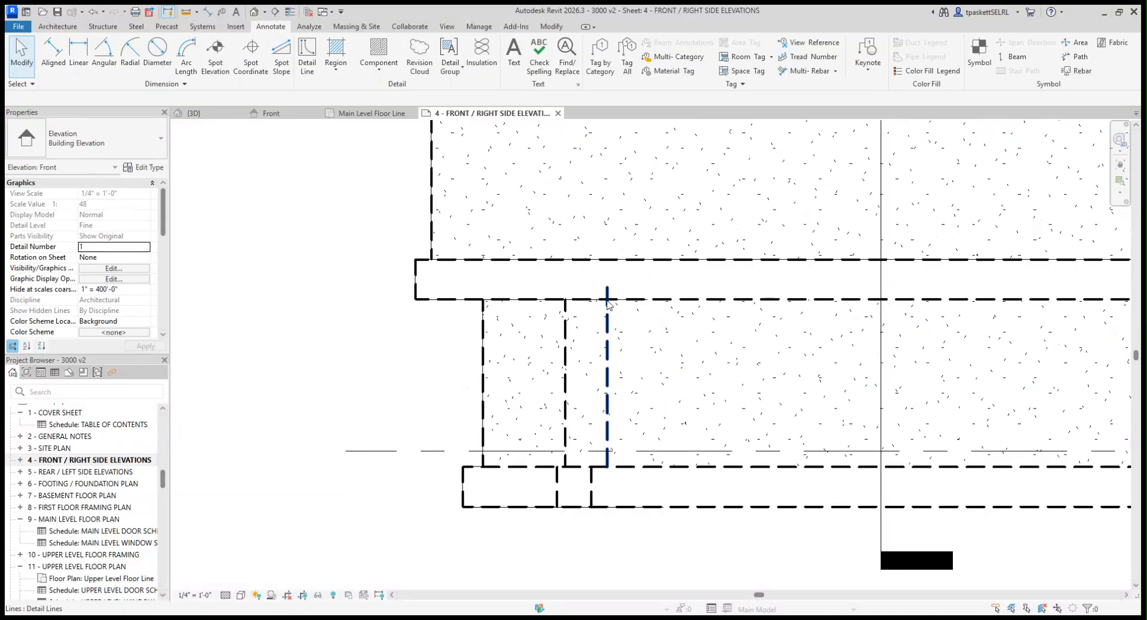
Trim the upper end of the neighbouring inner wall line so it meets the underside of the garage footing
{"action": "left_click", "coordinate": [607, 293]}
{"action": "left_click_drag", "start_coordinate": [609, 292], "coordinate": [608, 298]}
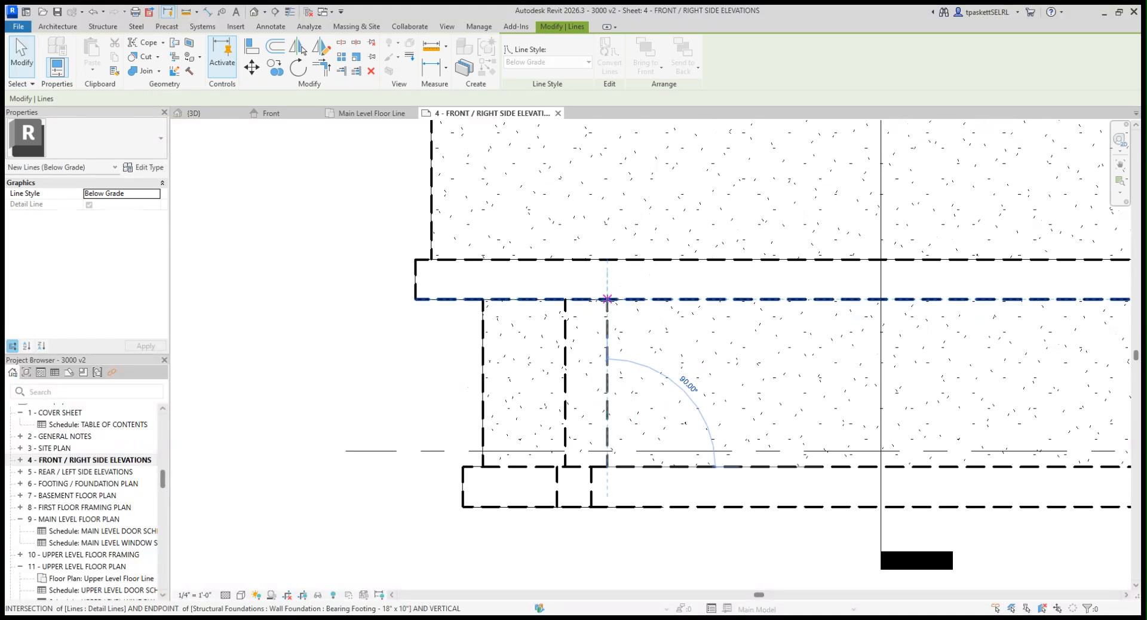
{"action": "left_click", "coordinate": [356, 312]}
{"action": "scroll", "coordinate": [369, 303], "scroll_direction": "down", "scroll_amount": 2}
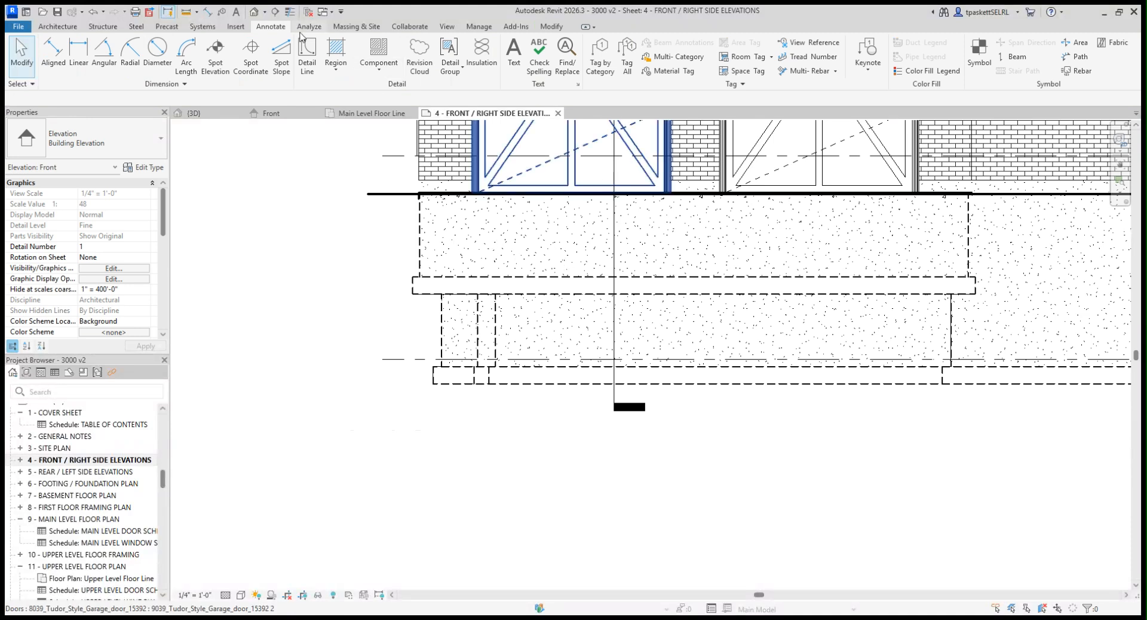
{"action": "left_click", "coordinate": [307, 55]}
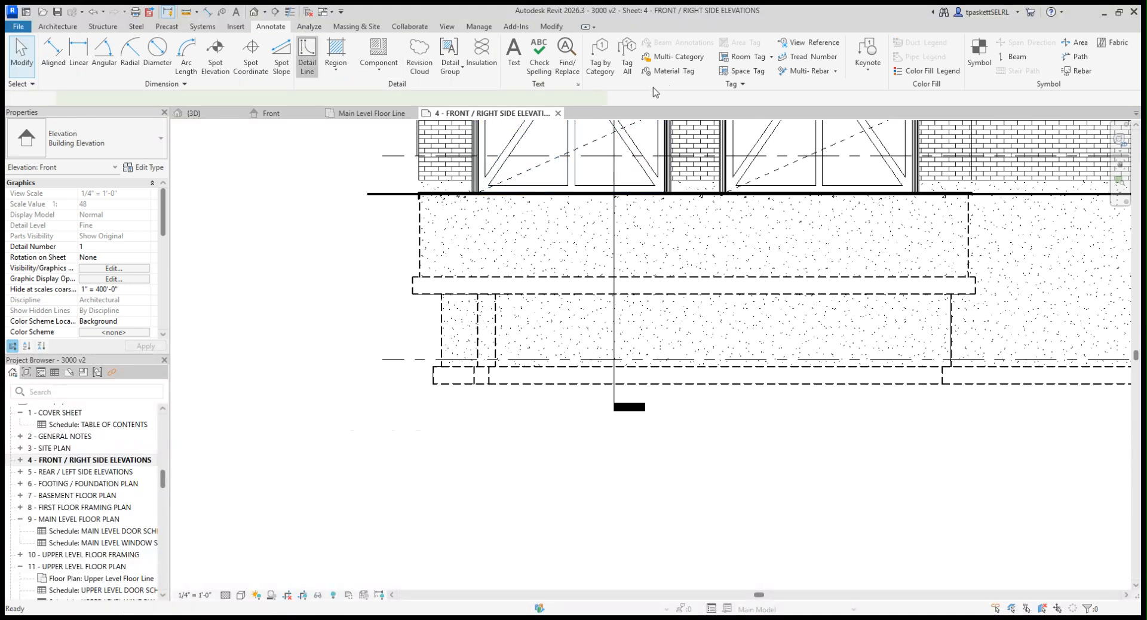
{"action": "left_click", "coordinate": [666, 63]}
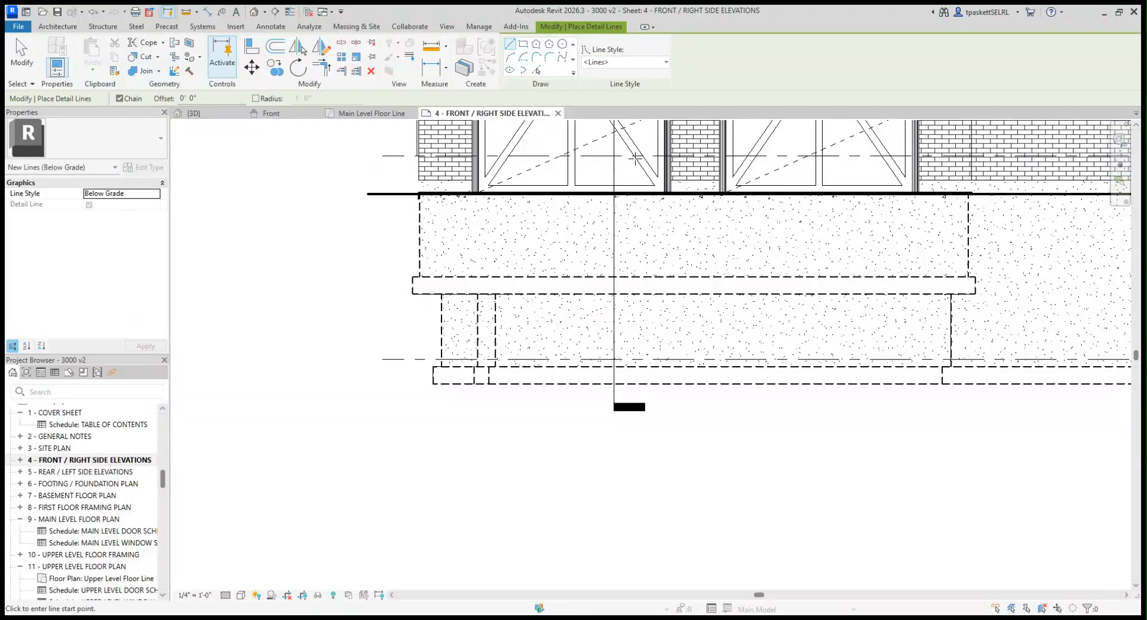
{"action": "scroll", "coordinate": [410, 185], "scroll_direction": "up", "scroll_amount": 3}
{"action": "key", "text": "p"}
{"action": "key", "text": "l"}
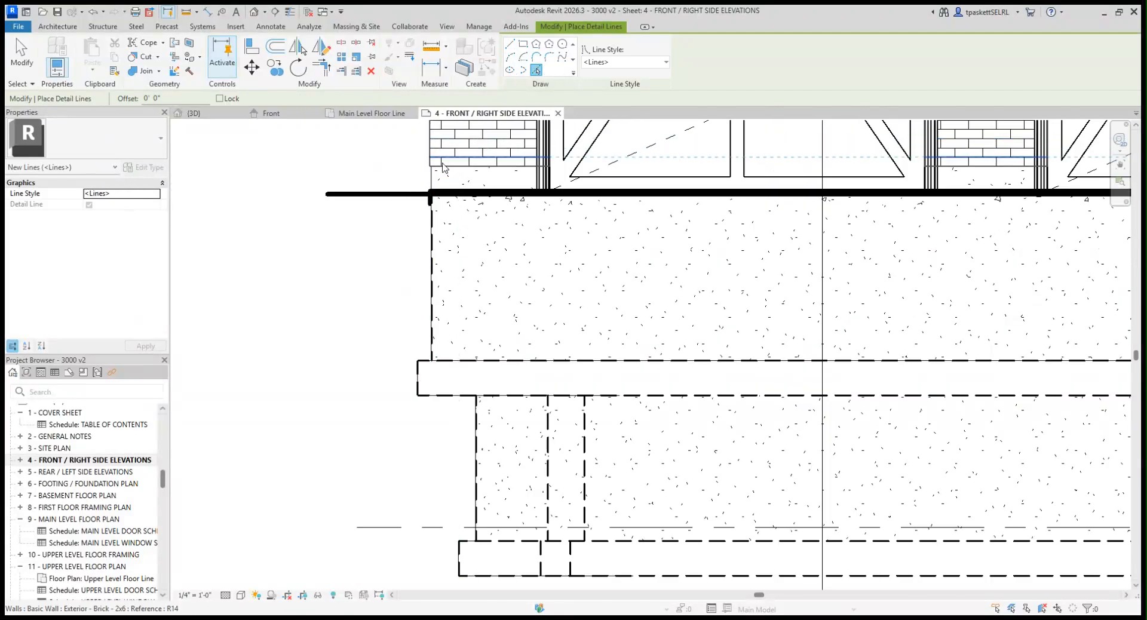
{"action": "left_click", "coordinate": [510, 44]}
{"action": "left_click", "coordinate": [431, 166]}
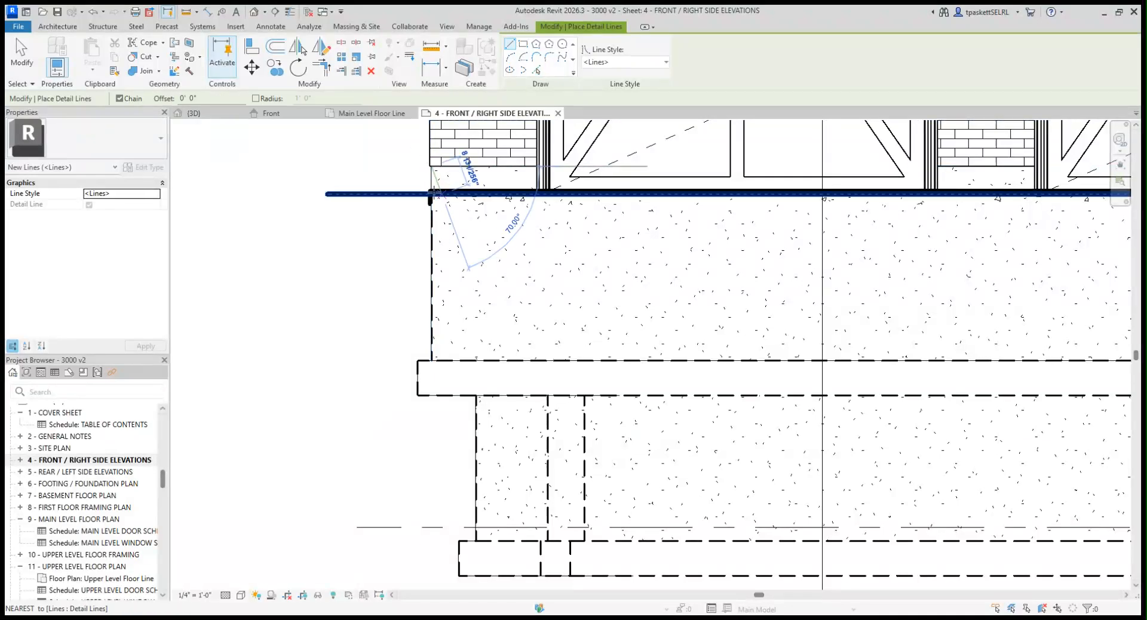
{"action": "key", "text": "Escape"}
{"action": "key", "text": "Escape"}
{"action": "left_click", "coordinate": [656, 58]}
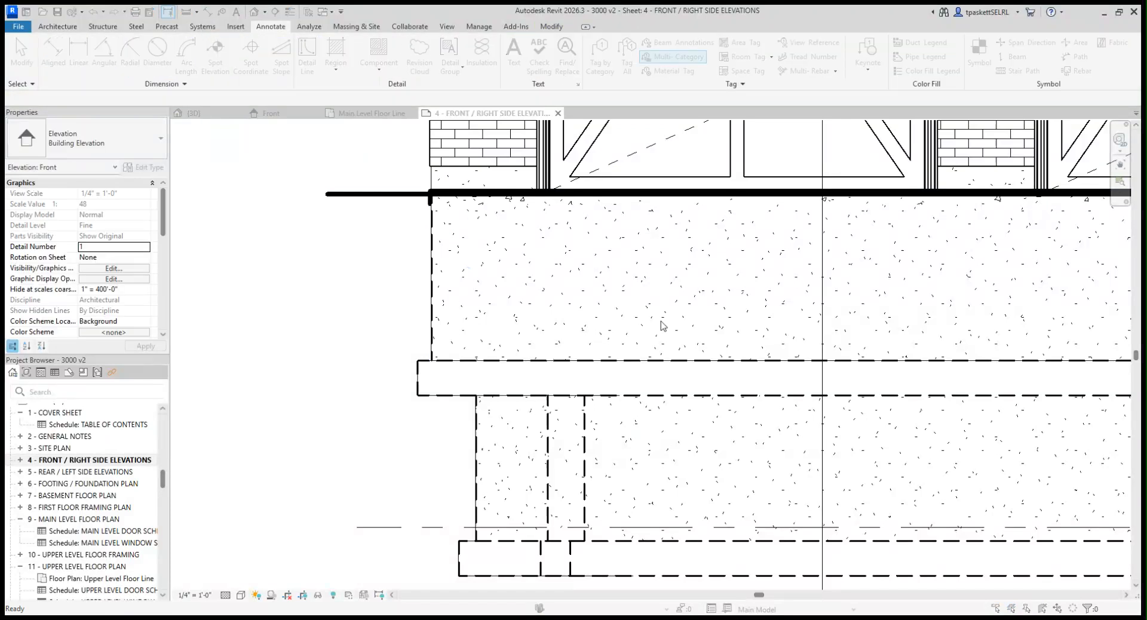
{"action": "key", "text": "Escape"}
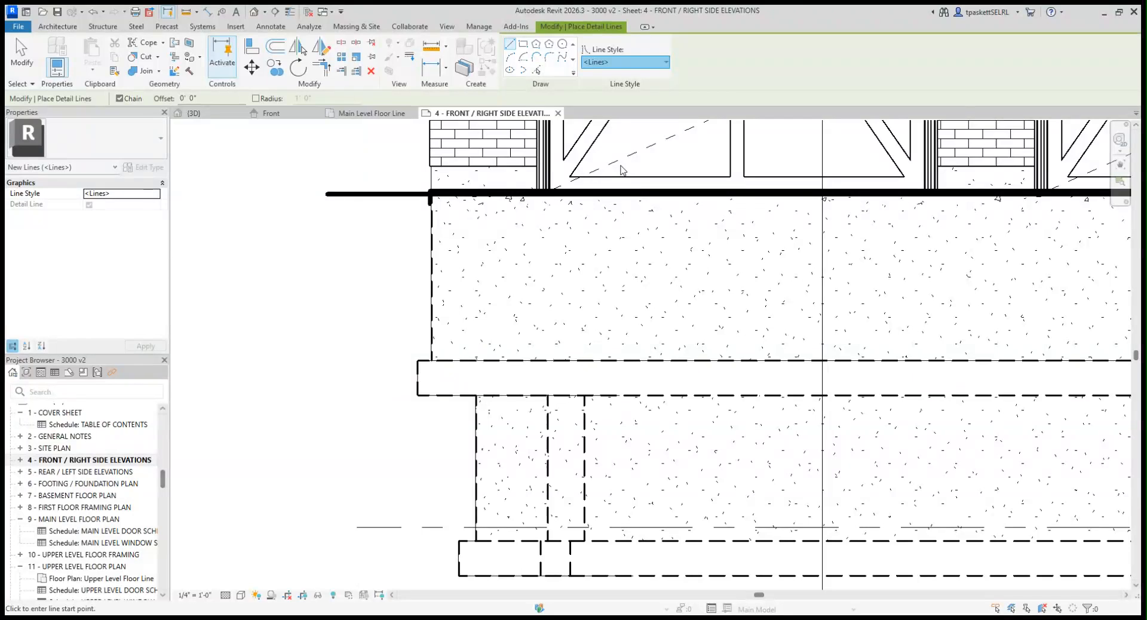
Draw a Medium Lines detail line along the garage's left foundation edge, from the bottom of the brick down to finished grade
{"action": "key", "text": "Down"}
{"action": "left_click", "coordinate": [432, 168]}
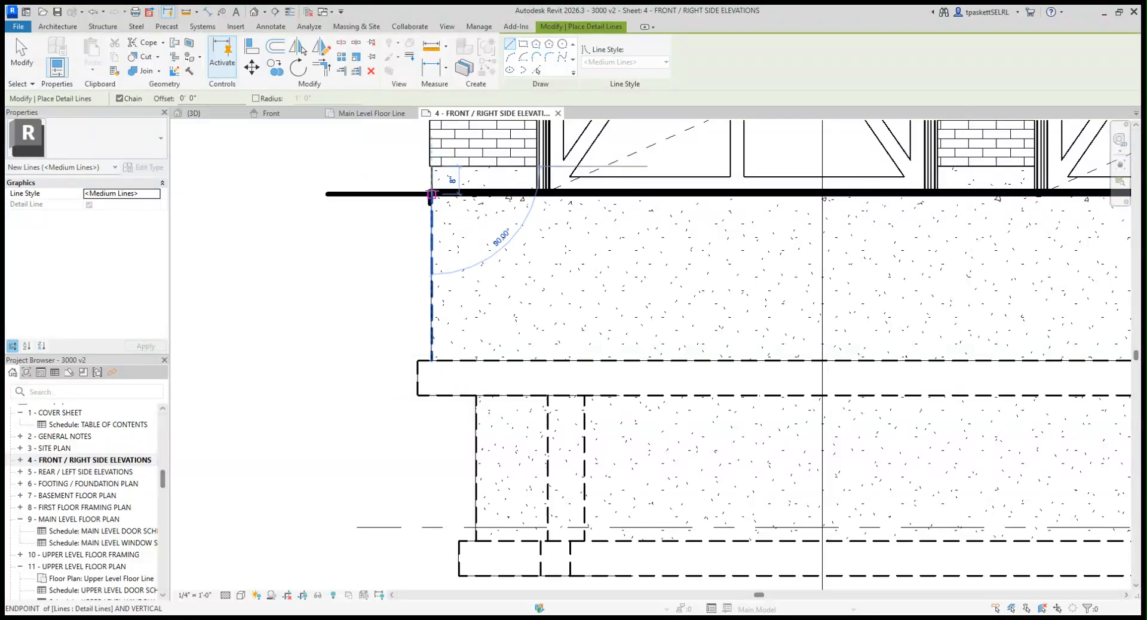
{"action": "left_click", "coordinate": [432, 194]}
{"action": "key", "text": "Escape"}
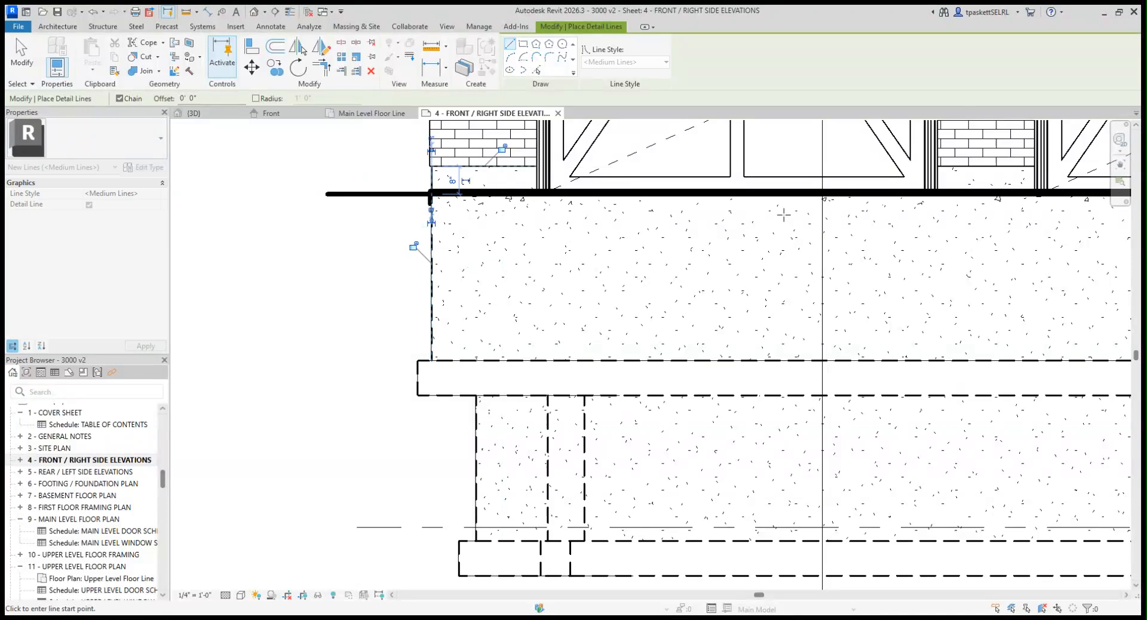
Draw a Medium Lines detail line at the garage's right foundation edge, from finished grade up to the bottom of the brick
{"action": "scroll", "coordinate": [850, 246], "scroll_direction": "down", "scroll_amount": 3}
{"action": "middle_click_drag", "start_coordinate": [914, 248], "coordinate": [353, 309]}
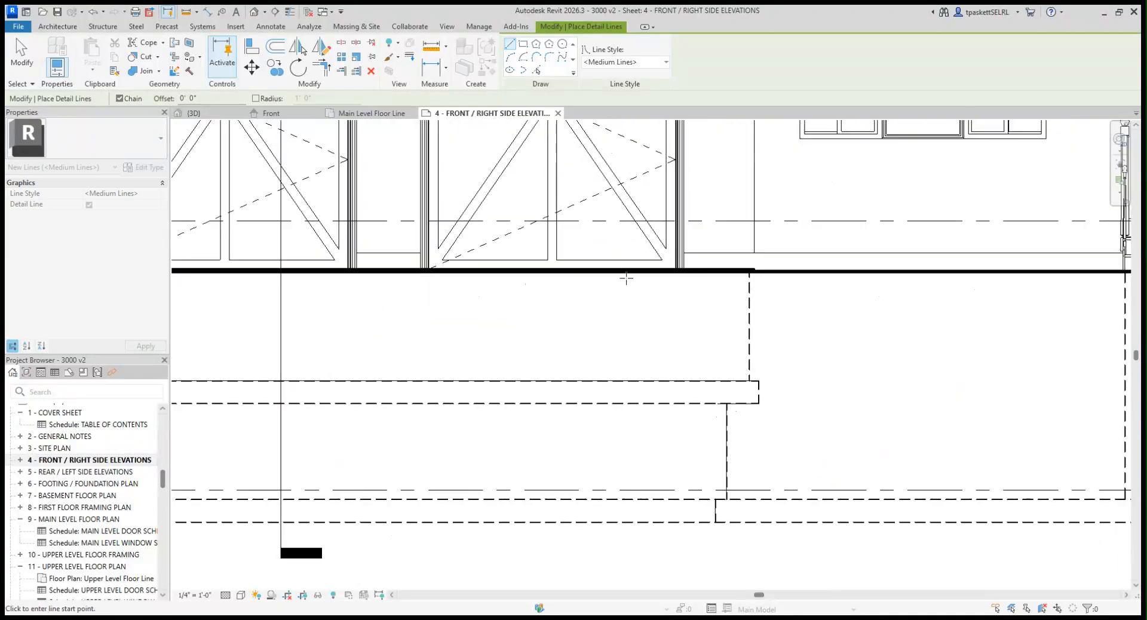
{"action": "left_click", "coordinate": [749, 270]}
{"action": "left_click", "coordinate": [754, 252]}
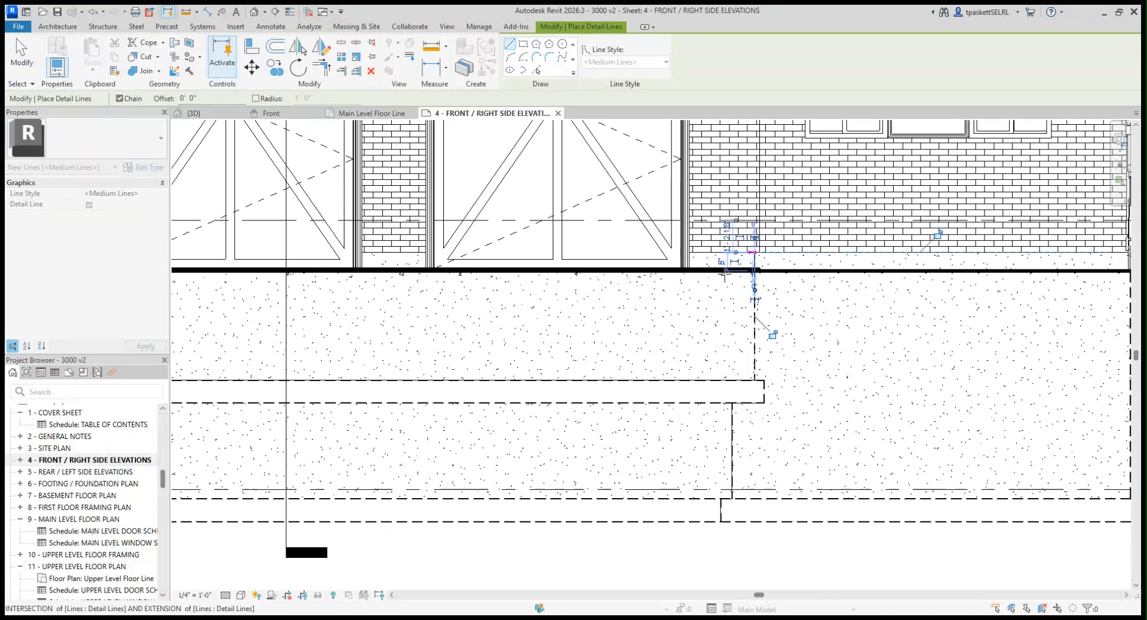
{"action": "key", "text": "Escape"}
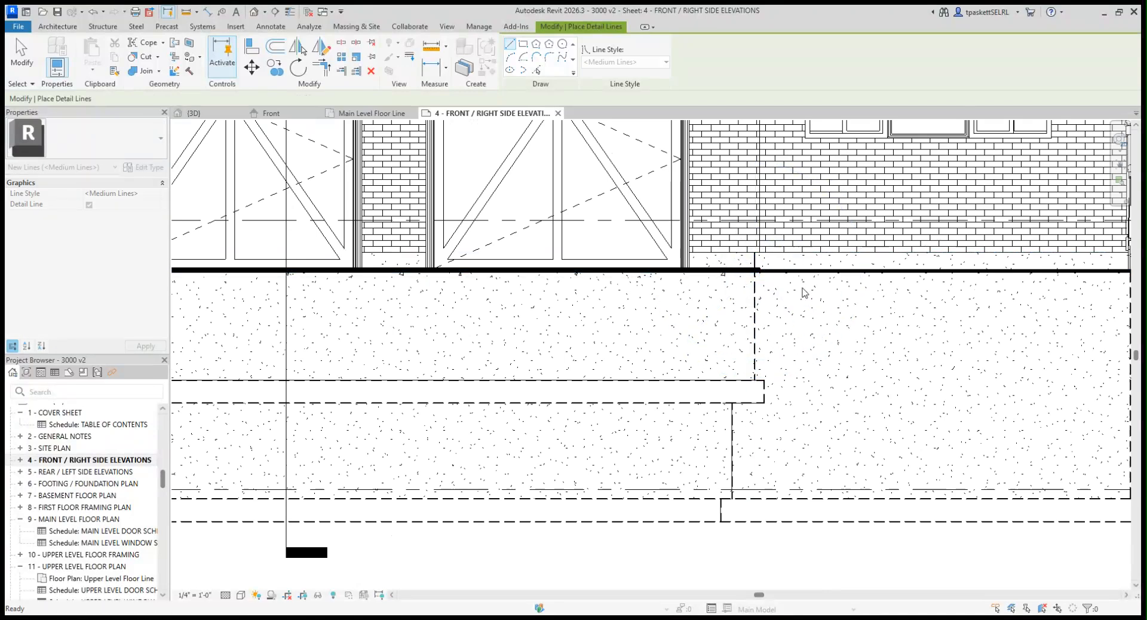
Draw Medium Lines detail lines on both sides of the front entry steps, from finished grade up to the bottom of the brick
{"action": "middle_click_drag", "start_coordinate": [888, 323], "coordinate": [422, 373]}
{"action": "scroll", "coordinate": [890, 326], "scroll_direction": "down", "scroll_amount": 2}
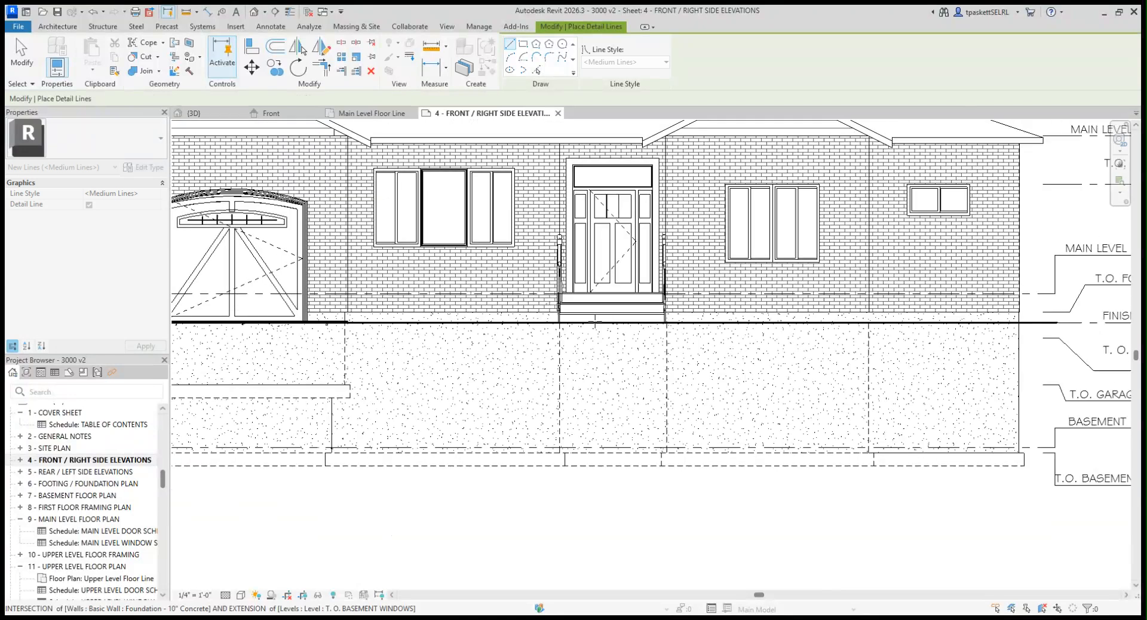
{"action": "scroll", "coordinate": [573, 327], "scroll_direction": "up", "scroll_amount": 3}
{"action": "left_click", "coordinate": [531, 312]}
{"action": "left_click", "coordinate": [533, 279]}
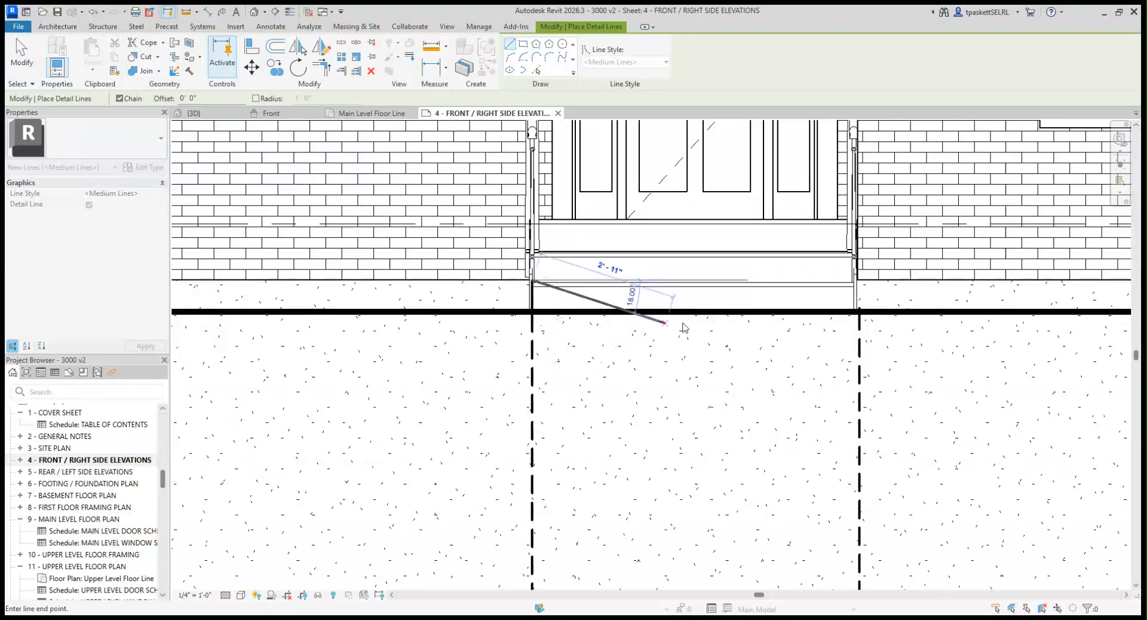
{"action": "key", "text": "Escape"}
{"action": "key", "text": "Escape"}
{"action": "left_click", "coordinate": [858, 310]}
{"action": "left_click", "coordinate": [861, 280]}
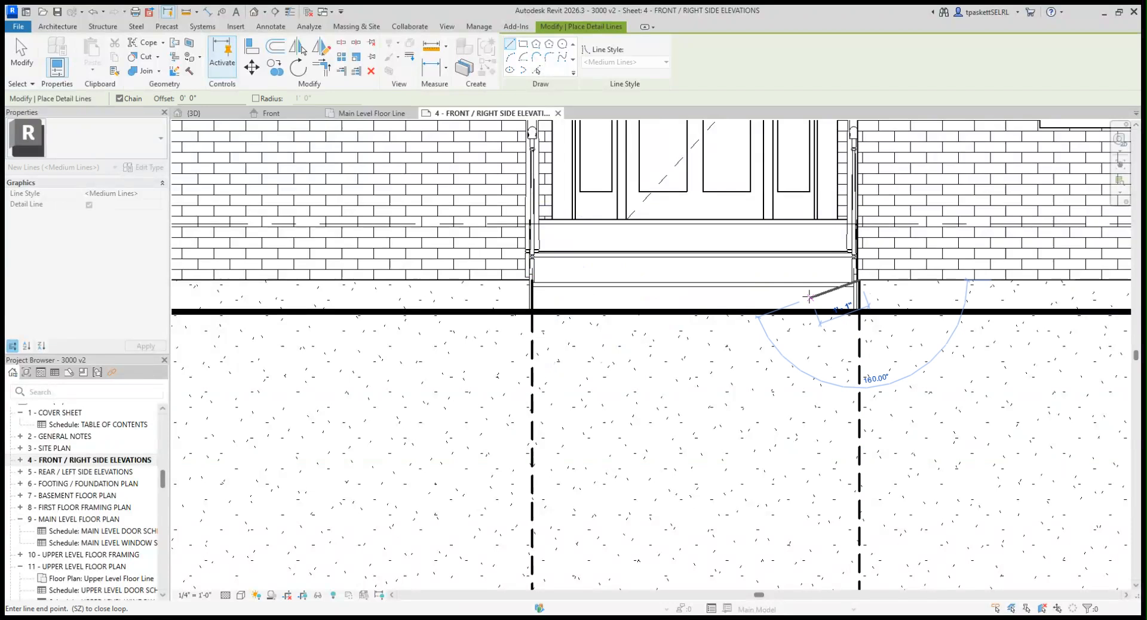
{"action": "key", "text": "Escape"}
{"action": "key", "text": "Escape"}
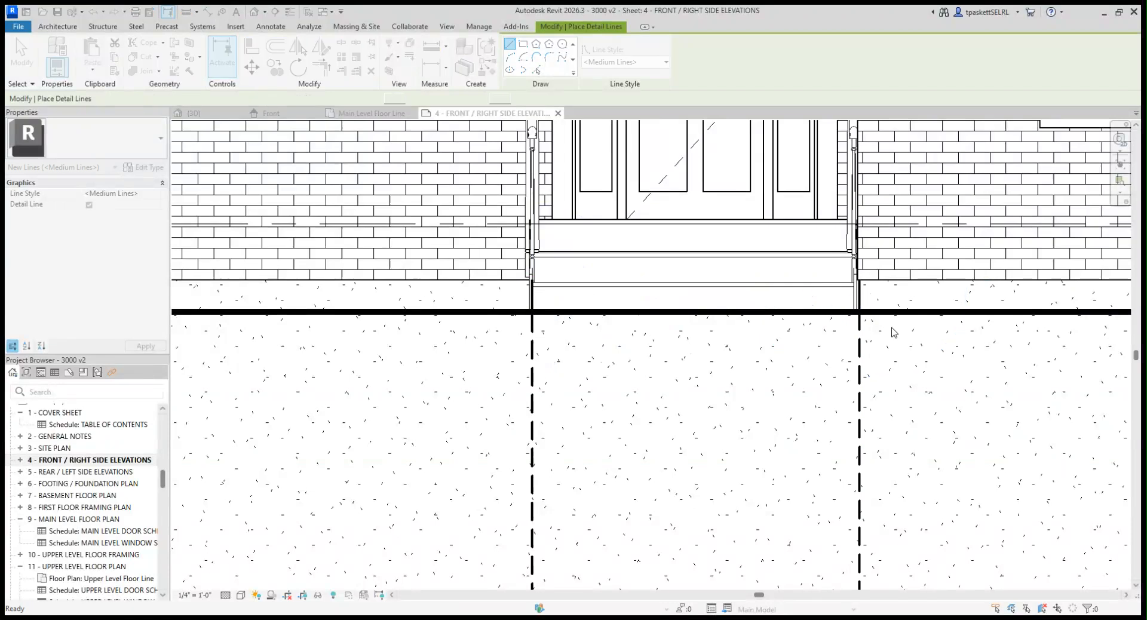
Draw Medium Lines detail lines at the house's two rightmost foundation edges, from finished grade up to the bottom of the brick
{"action": "scroll", "coordinate": [955, 351], "scroll_direction": "down", "scroll_amount": 3}
{"action": "scroll", "coordinate": [873, 364], "scroll_direction": "down", "scroll_amount": 1}
{"action": "middle_click_drag", "start_coordinate": [873, 363], "coordinate": [333, 373]}
{"action": "scroll", "coordinate": [546, 338], "scroll_direction": "up", "scroll_amount": 6}
{"action": "scroll", "coordinate": [545, 338], "scroll_direction": "up", "scroll_amount": 1}
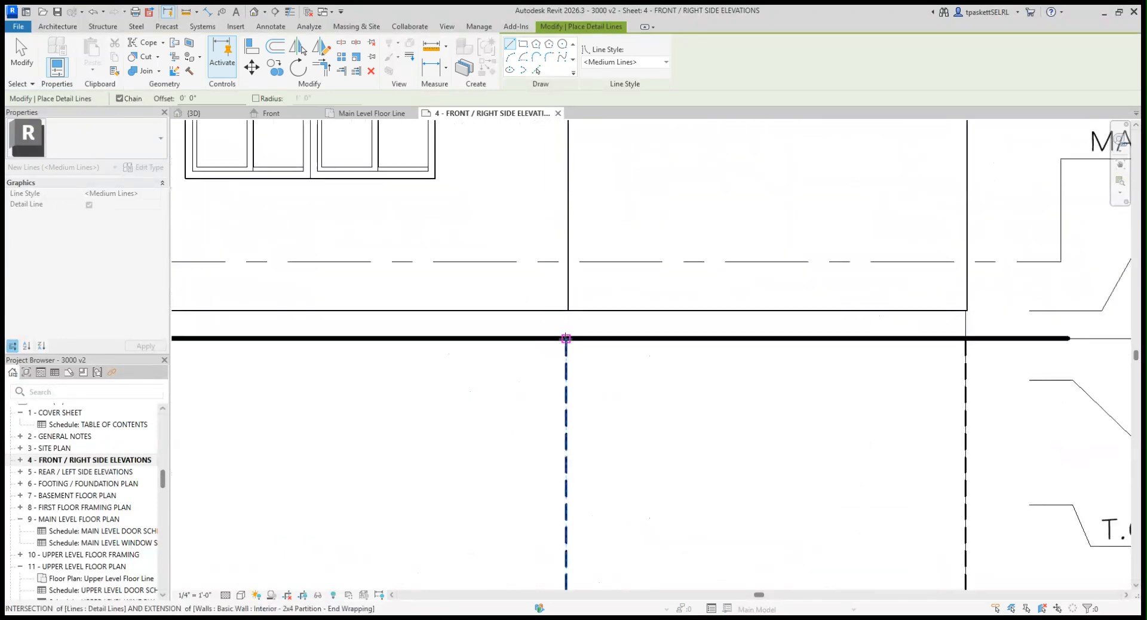
{"action": "left_click", "coordinate": [565, 338]}
{"action": "left_click", "coordinate": [566, 310]}
{"action": "key", "text": "Escape"}
{"action": "key", "text": "Escape"}
{"action": "left_click", "coordinate": [965, 338]}
{"action": "left_click", "coordinate": [965, 311]}
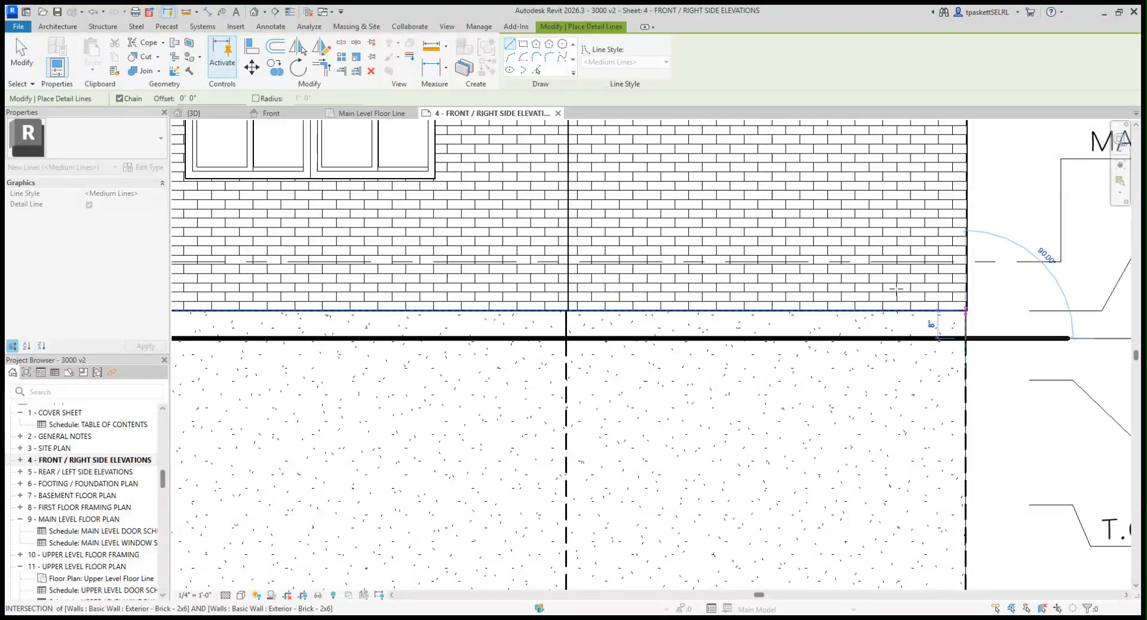
{"action": "key", "text": "Escape"}
{"action": "key", "text": "Escape"}
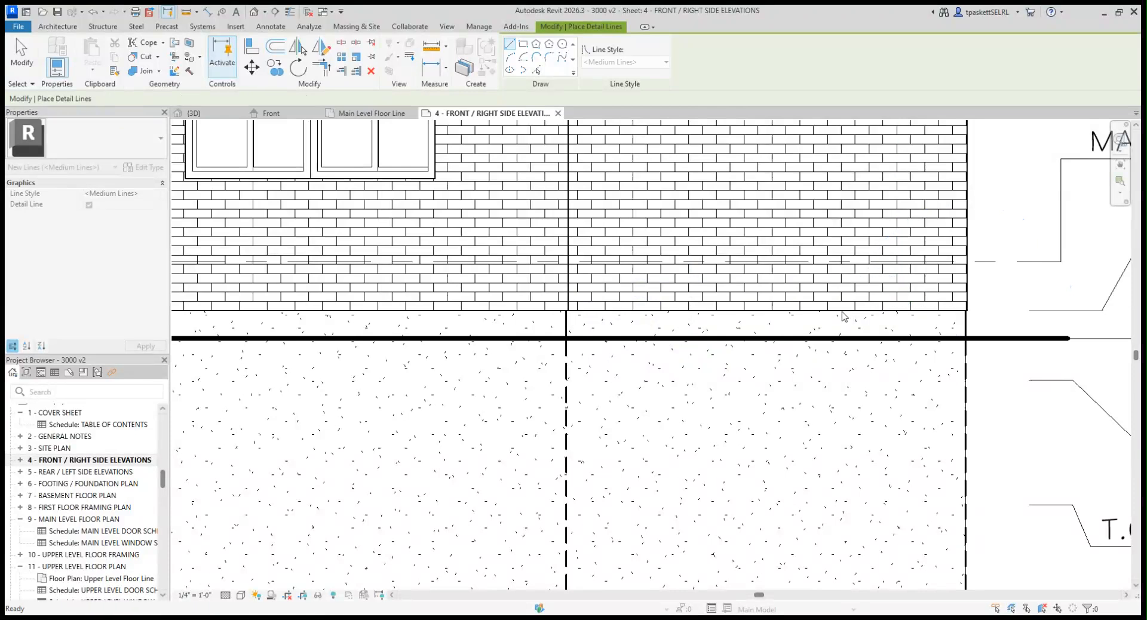
End the detail line command and deactivate the front elevation view to return to the sheet
{"action": "scroll", "coordinate": [729, 364], "scroll_direction": "down", "scroll_amount": 5}
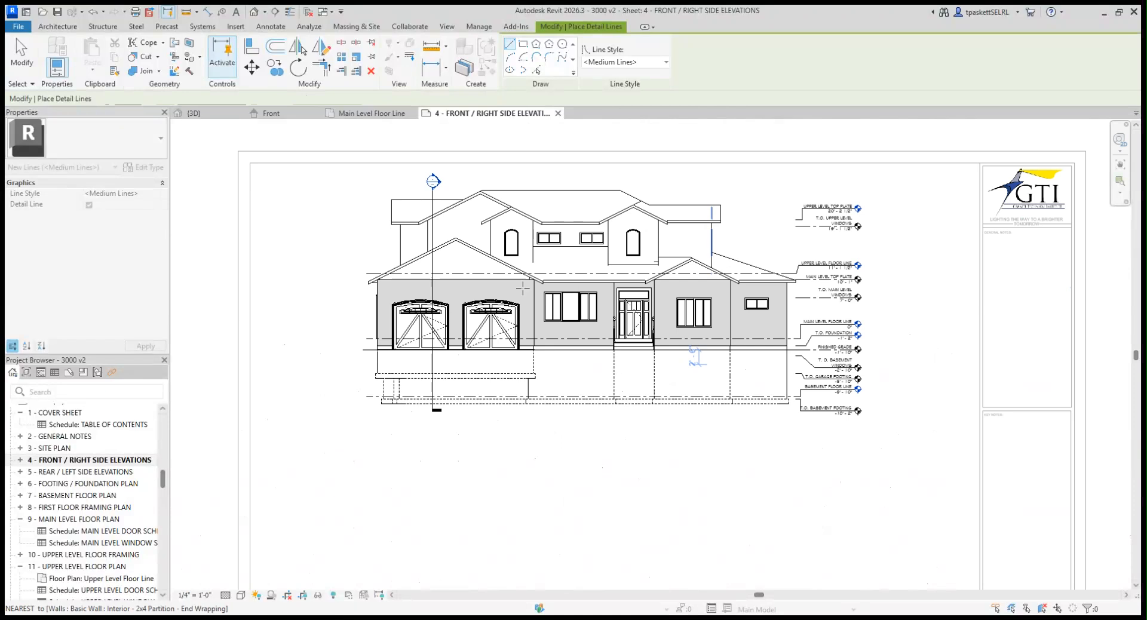
{"action": "scroll", "coordinate": [705, 365], "scroll_direction": "down", "scroll_amount": 1}
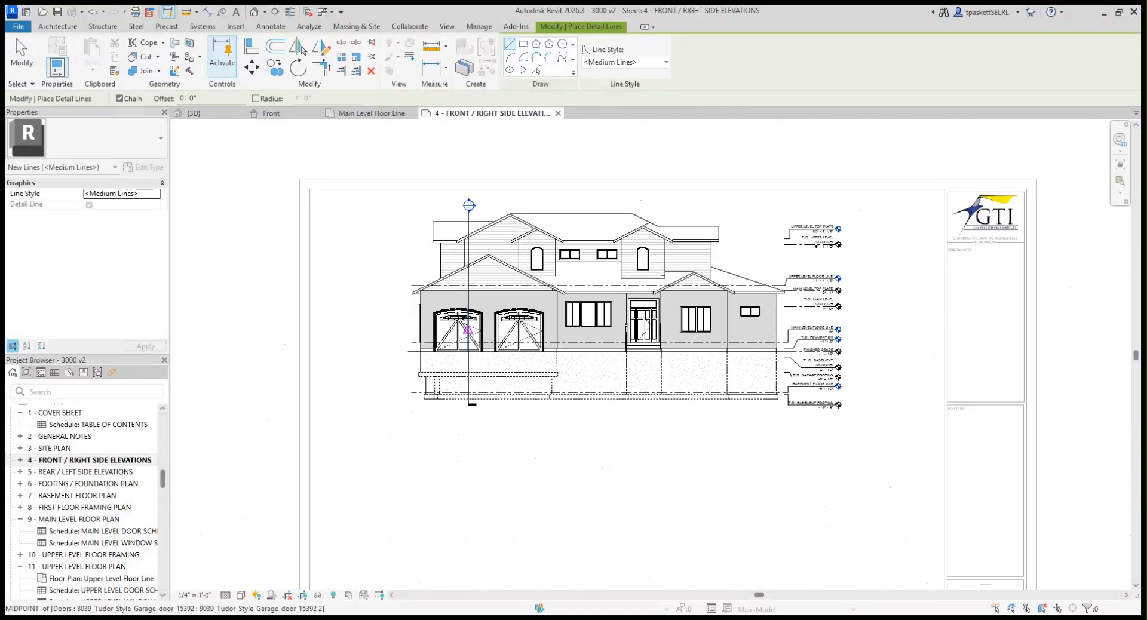
{"action": "scroll", "coordinate": [448, 293], "scroll_direction": "down", "scroll_amount": 2}
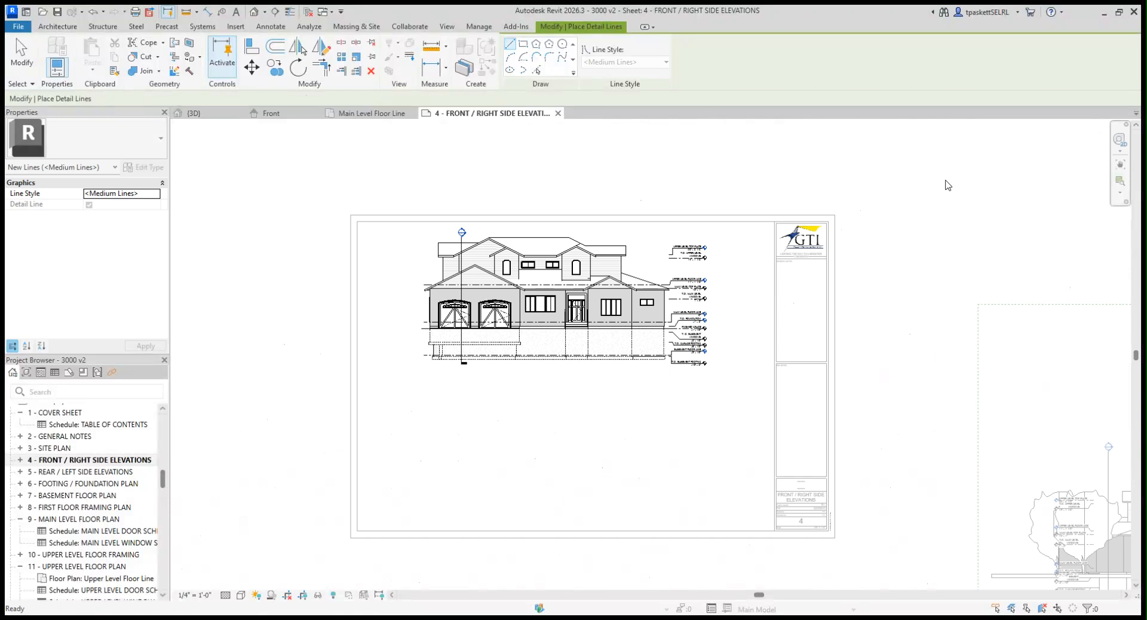
{"action": "key", "text": "Escape"}
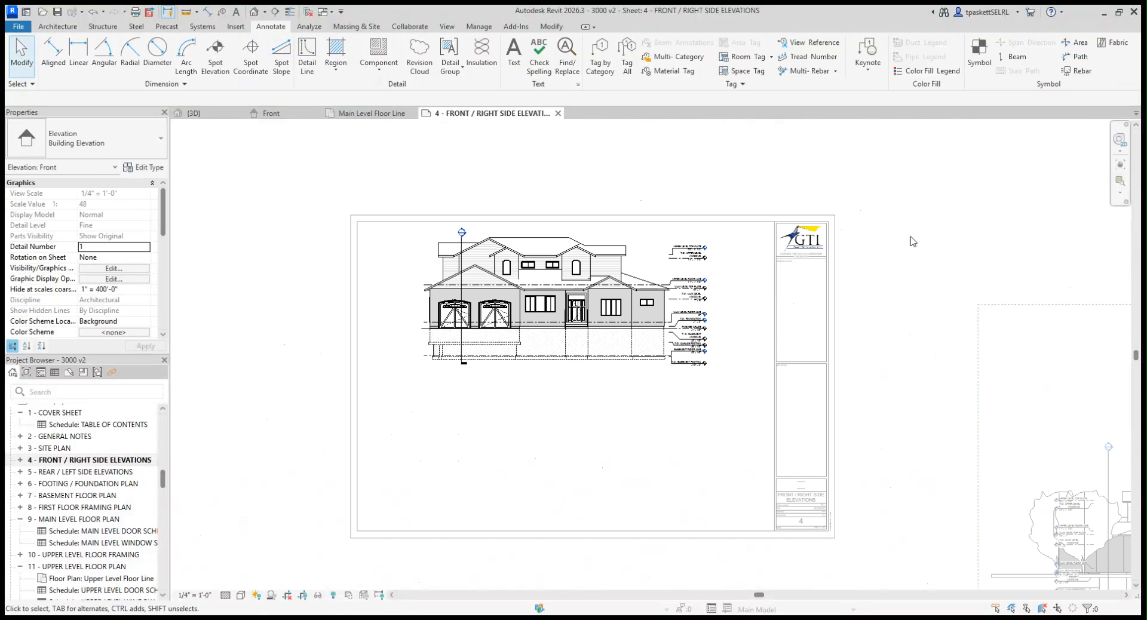
{"action": "double_click", "coordinate": [910, 238]}
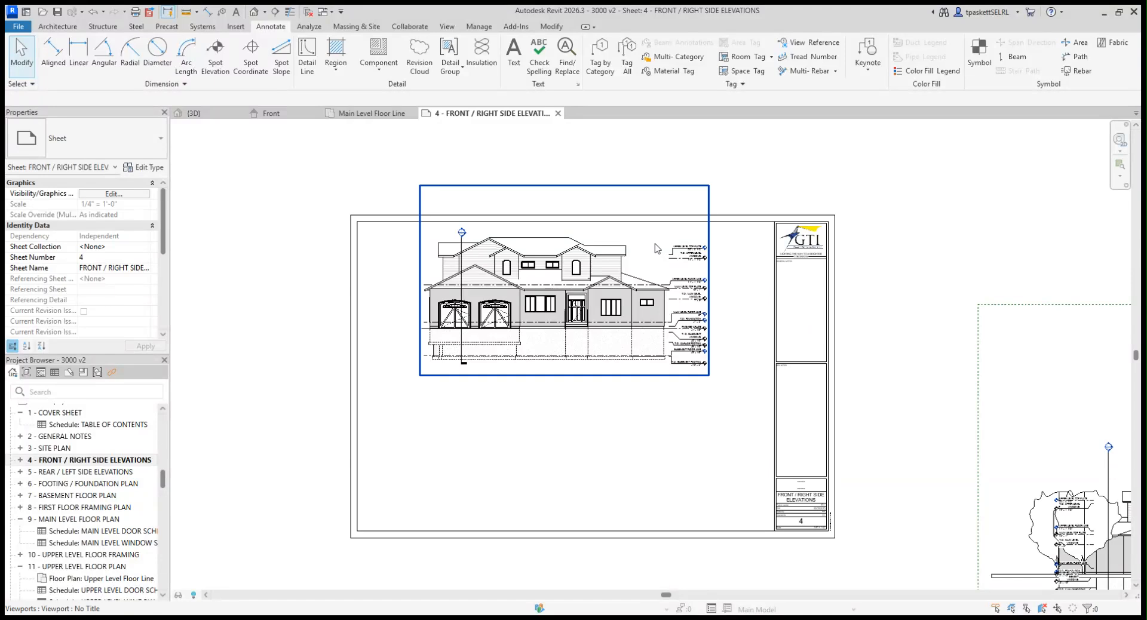
Move the front elevation viewport slightly upward on the sheet
{"action": "left_click", "coordinate": [640, 187]}
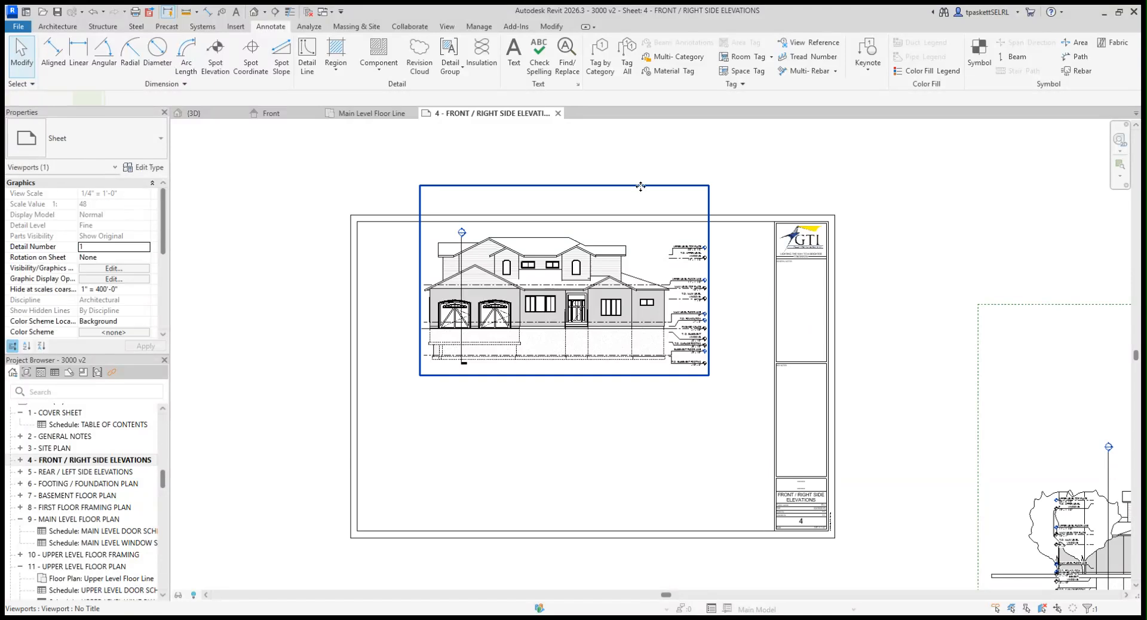
{"action": "left_click_drag", "start_coordinate": [645, 162], "coordinate": [641, 181]}
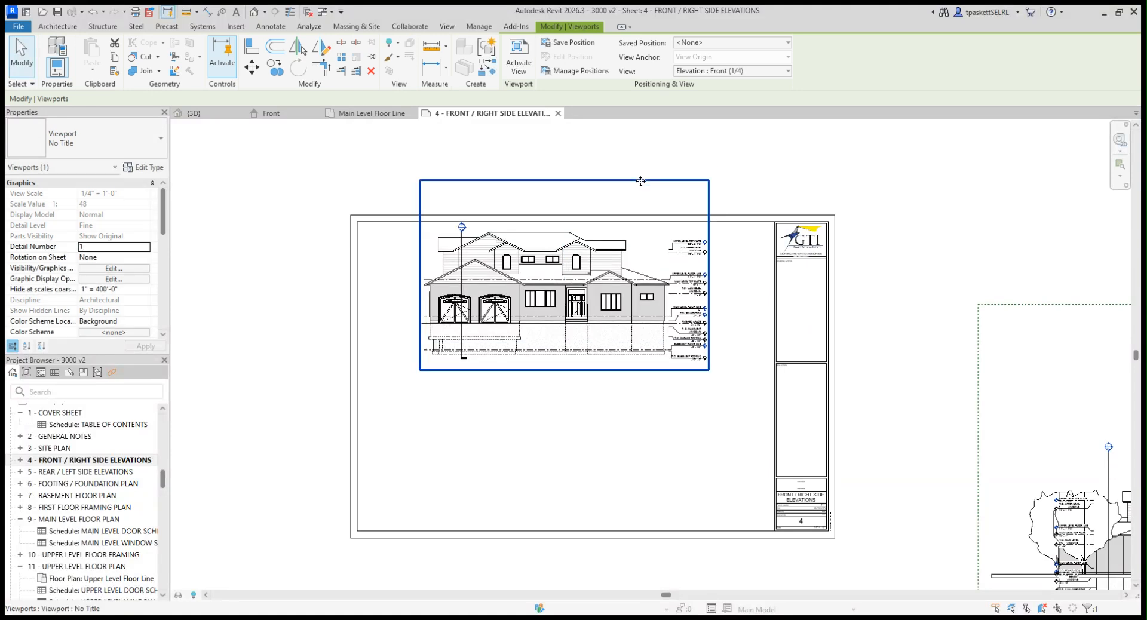
{"action": "left_click", "coordinate": [980, 231]}
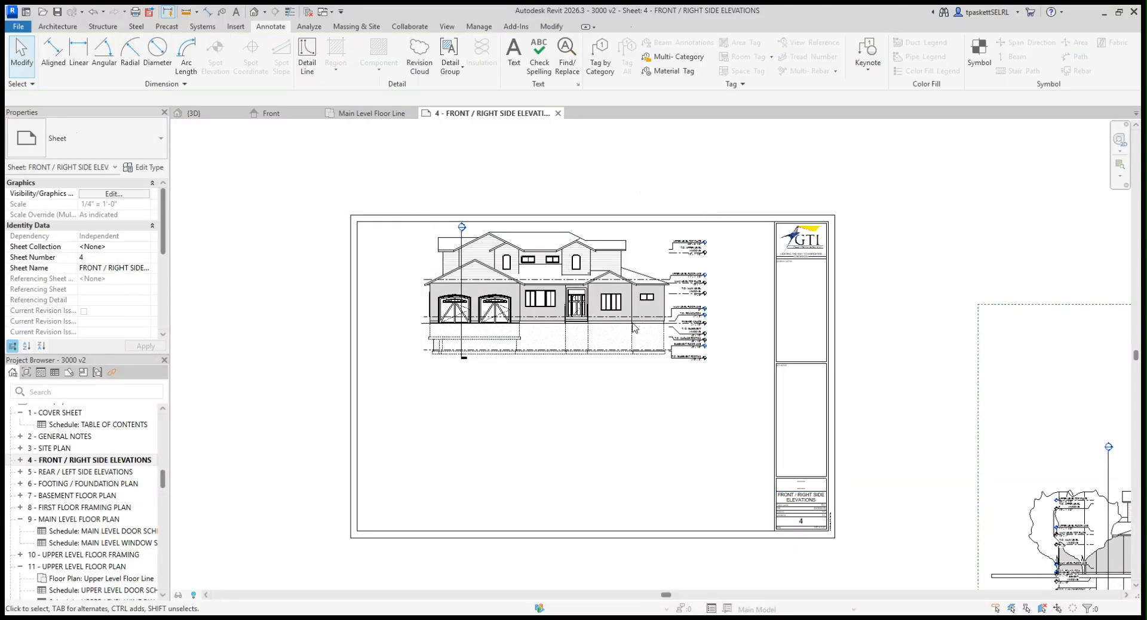
{"action": "scroll", "coordinate": [897, 305], "scroll_direction": "down", "scroll_amount": 3}
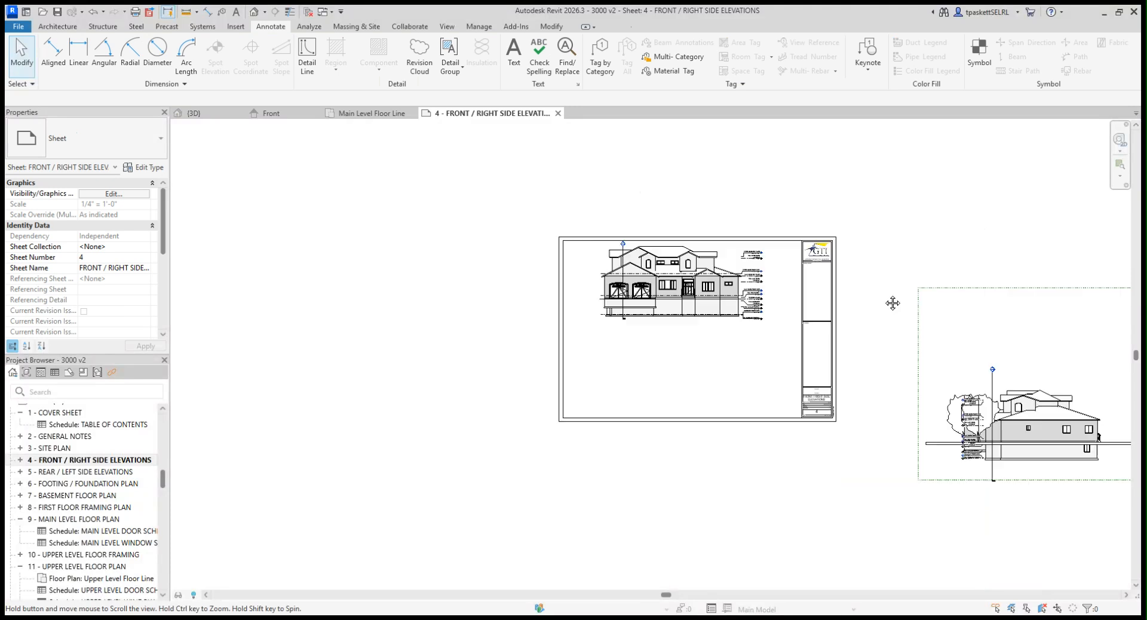
Move the right elevation viewport from the far side of the sheet to the empty area beside the front elevation's garage side
{"action": "left_click", "coordinate": [996, 293]}
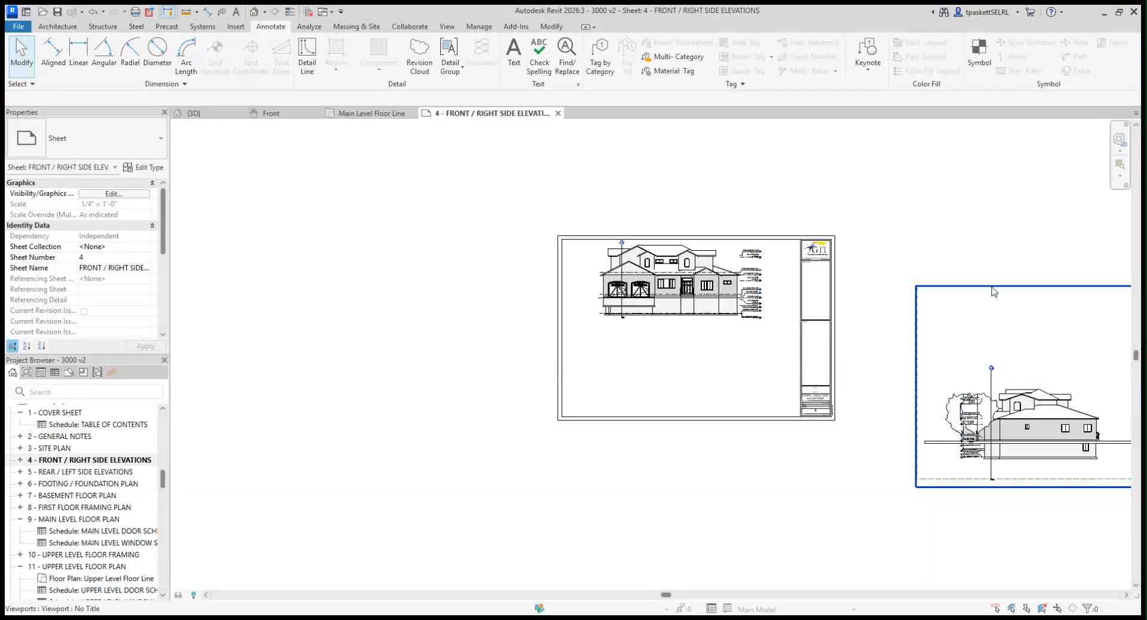
{"action": "left_click_drag", "start_coordinate": [992, 291], "coordinate": [271, 215]}
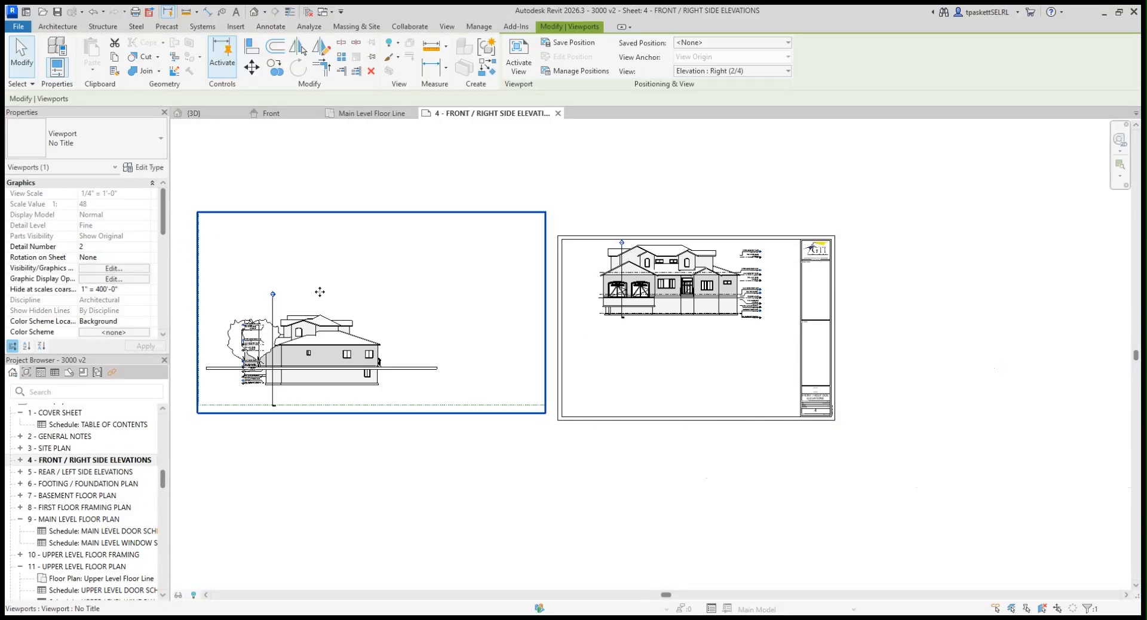
{"action": "left_click", "coordinate": [356, 549]}
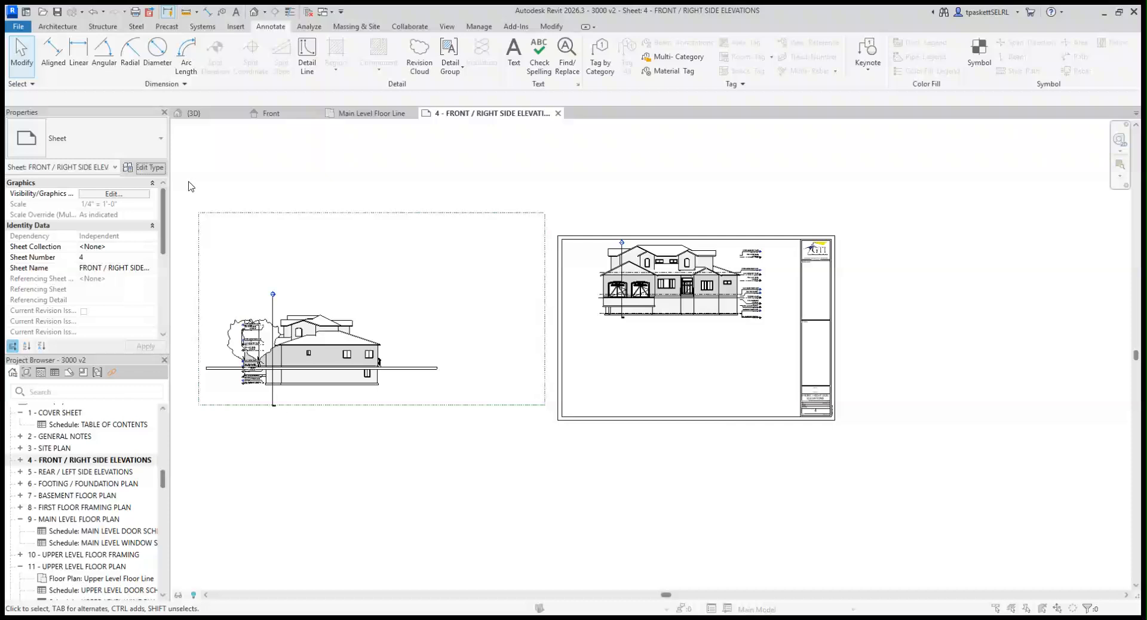
Activate the right elevation view, hide the Grids and Levels scope box in it, and deactivate the view
{"action": "double_click", "coordinate": [299, 209]}
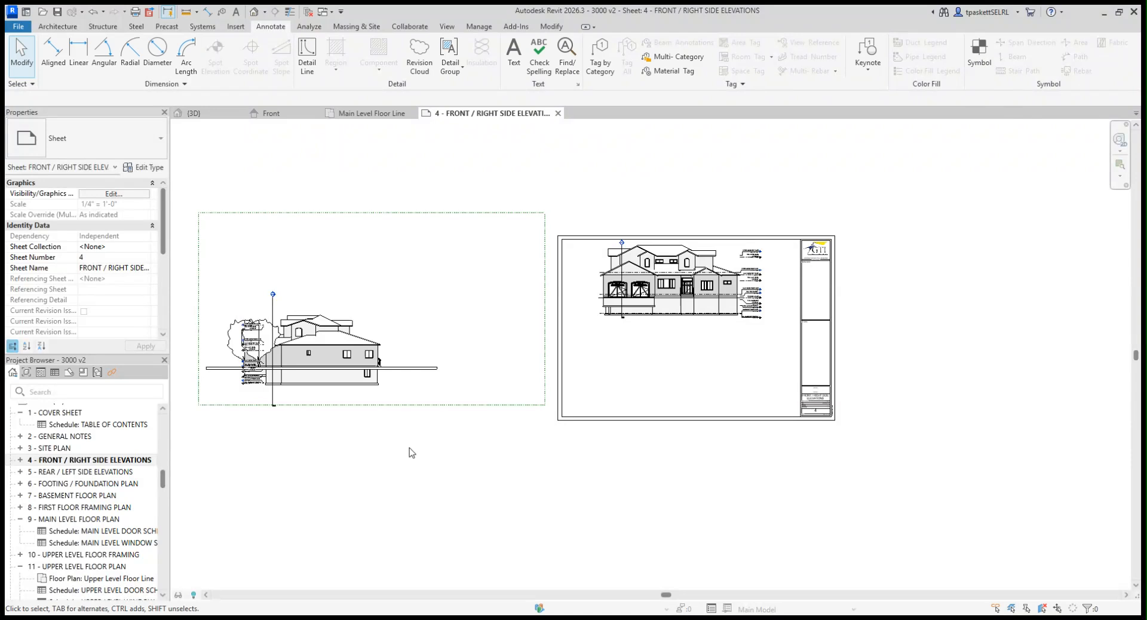
{"action": "left_click", "coordinate": [483, 392]}
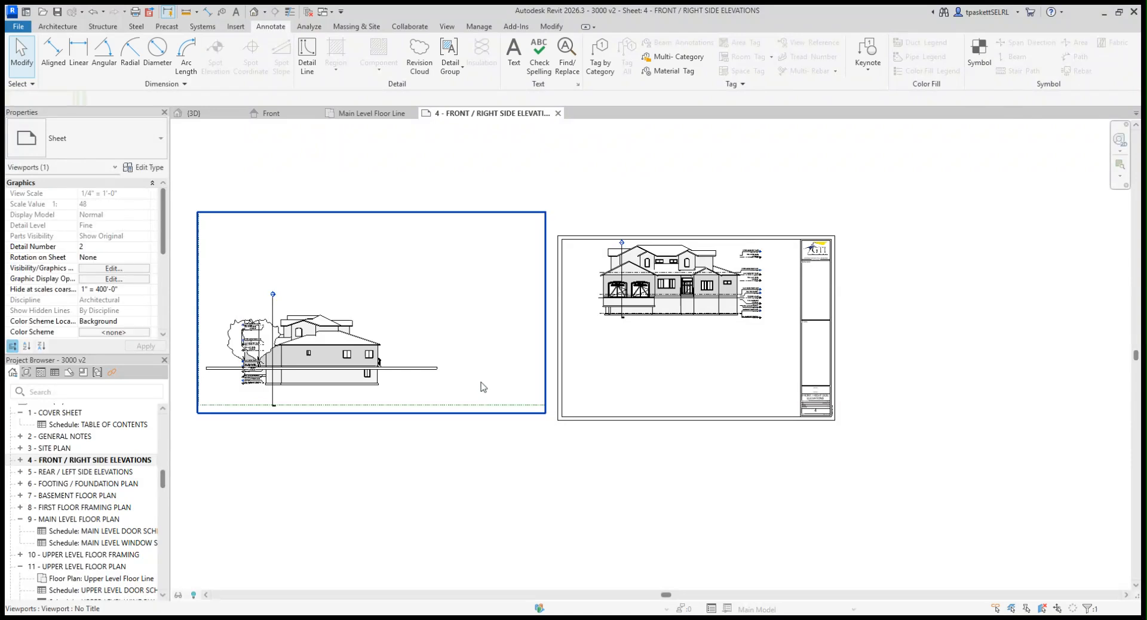
{"action": "double_click", "coordinate": [482, 410]}
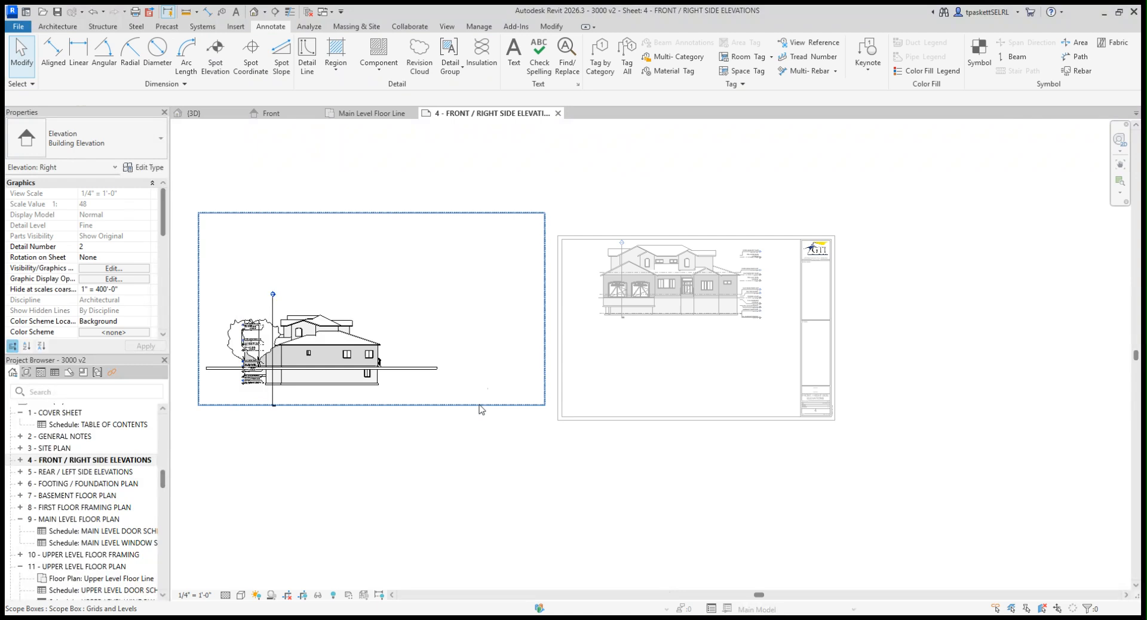
{"action": "left_click", "coordinate": [480, 406]}
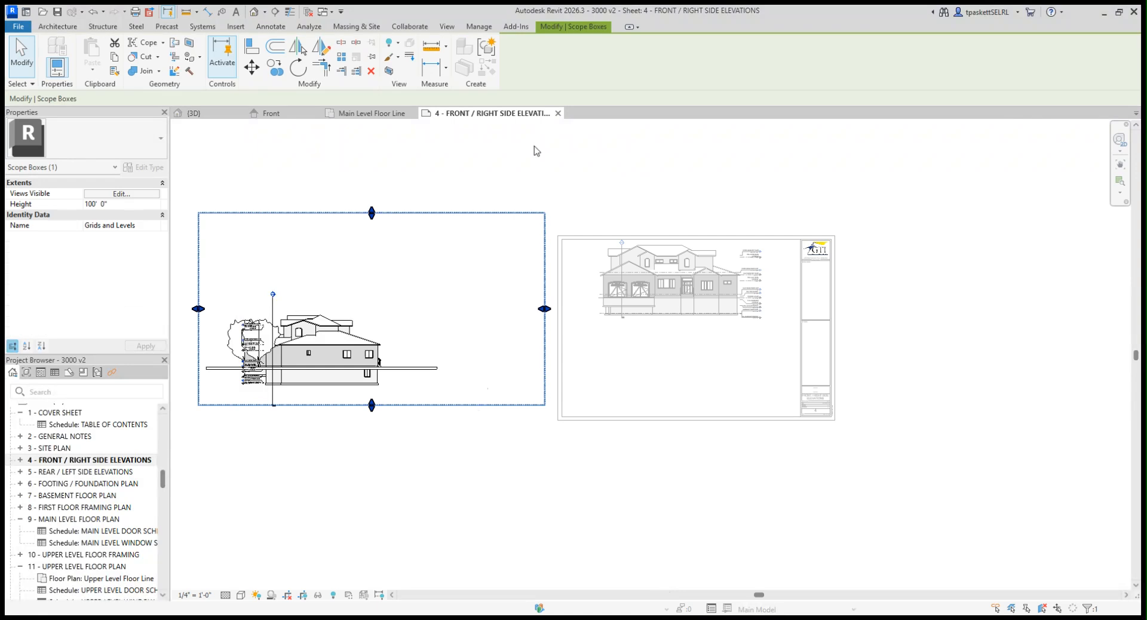
{"action": "left_click", "coordinate": [455, 218]}
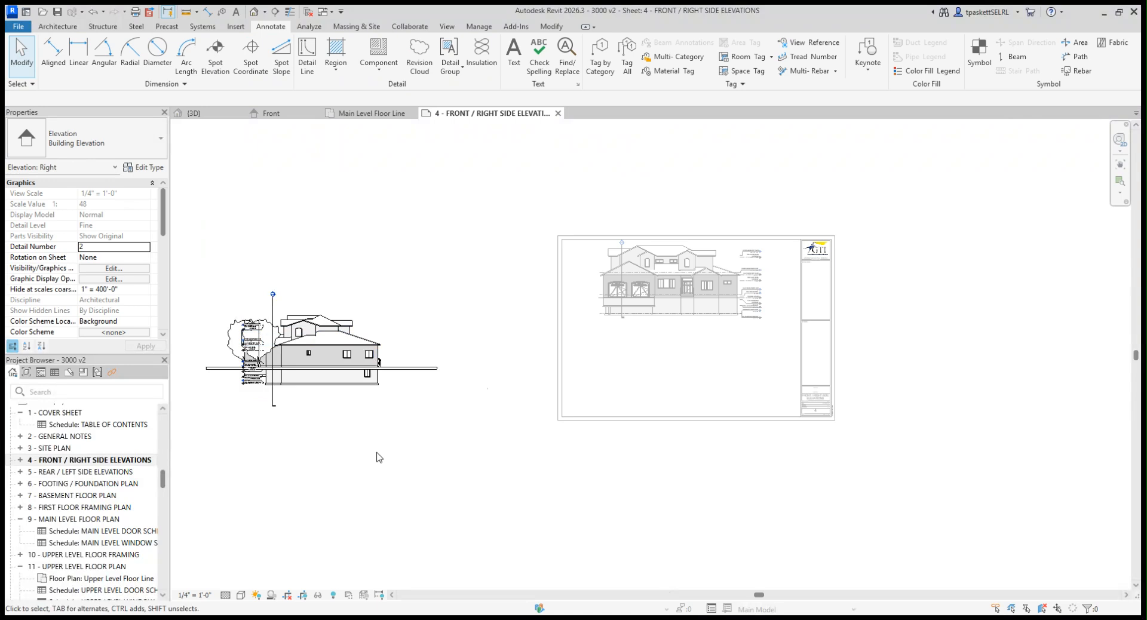
{"action": "double_click", "coordinate": [404, 493]}
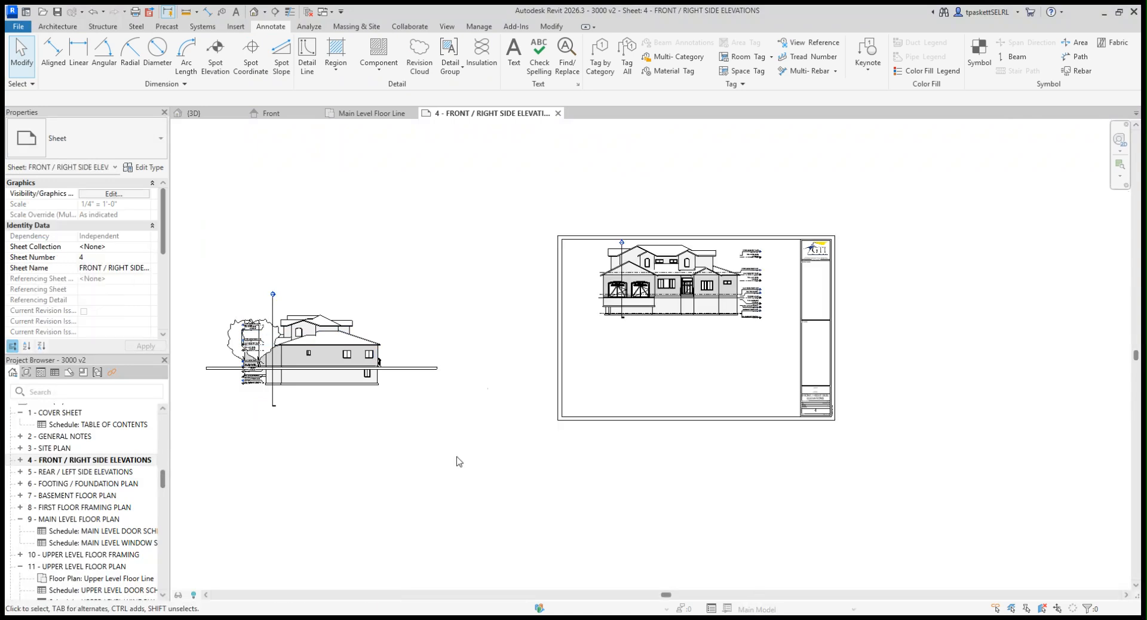
Reactivate the right elevation view and hide the two Honey Locust trees in front of the garage end
{"action": "mouse_move", "coordinate": [511, 508]}
{"action": "left_mouse_down"}
{"action": "mouse_move", "coordinate": [470, 483]}
{"action": "mouse_move", "coordinate": [394, 391]}
{"action": "left_mouse_up"}
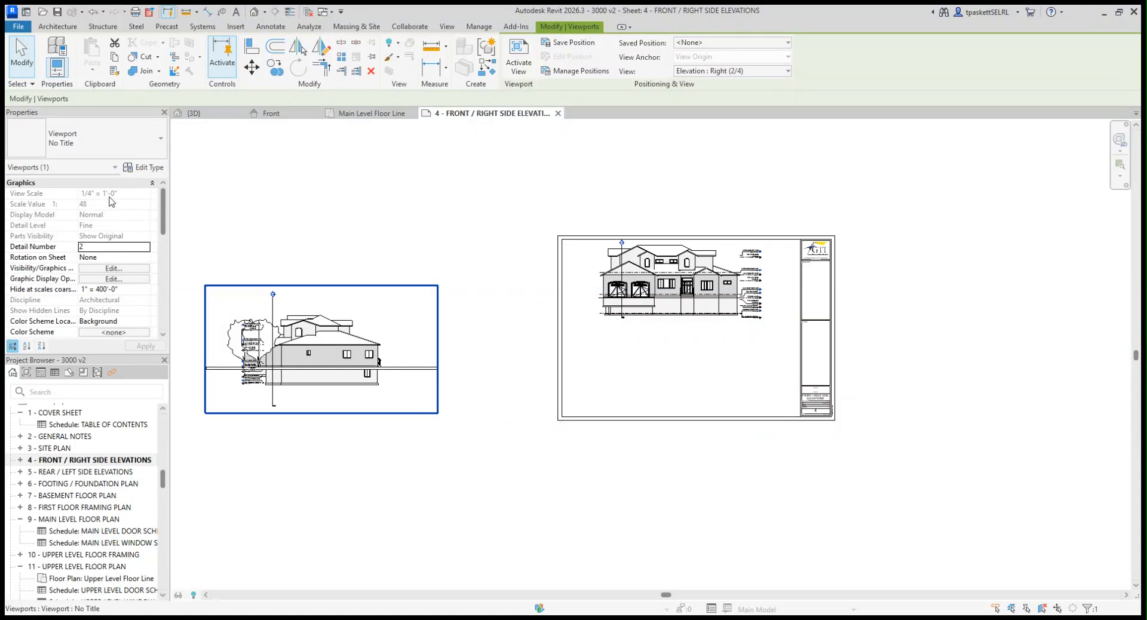
{"action": "mouse_move", "coordinate": [160, 229]}
{"action": "left_mouse_down"}
{"action": "mouse_move", "coordinate": [158, 323]}
{"action": "mouse_move", "coordinate": [157, 198]}
{"action": "left_mouse_up"}
{"action": "left_click", "coordinate": [333, 488]}
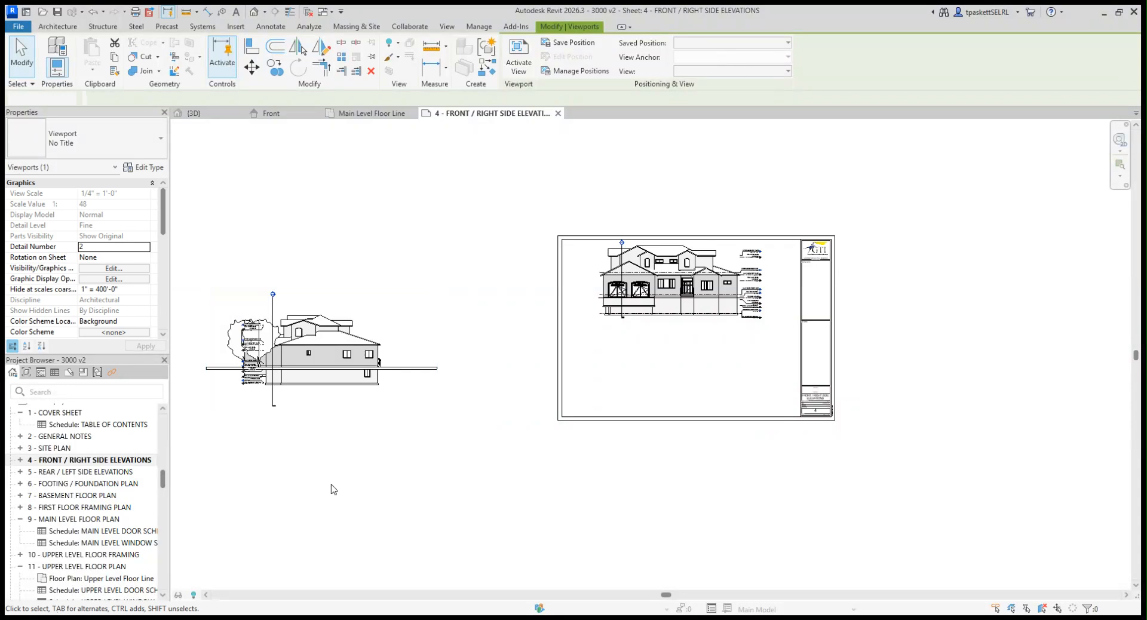
{"action": "left_click", "coordinate": [386, 413]}
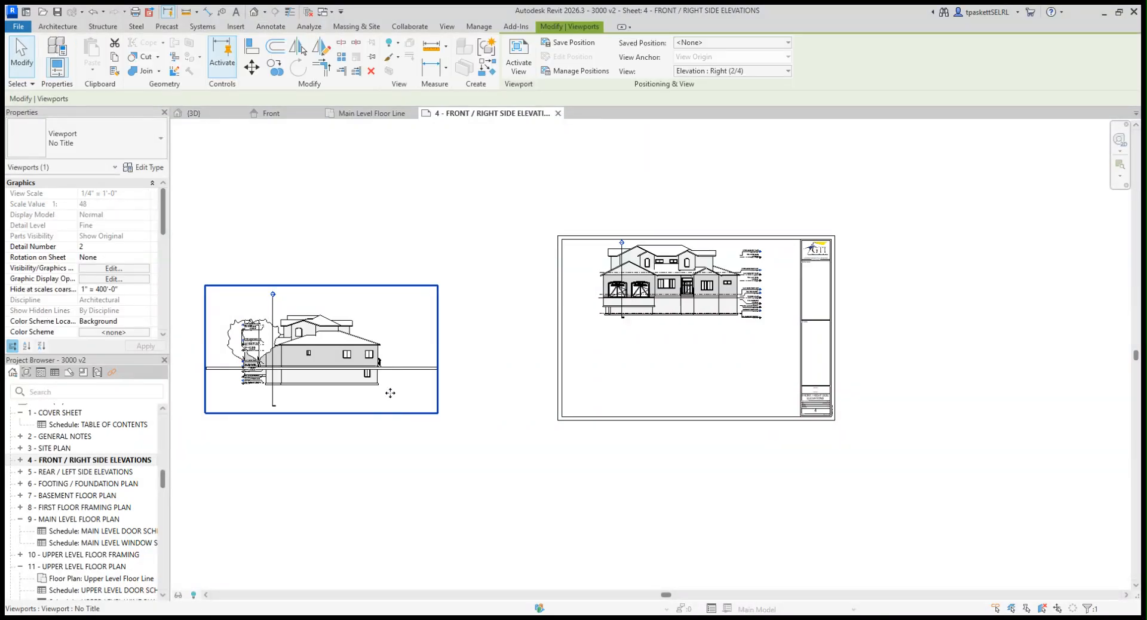
{"action": "double_click", "coordinate": [347, 304]}
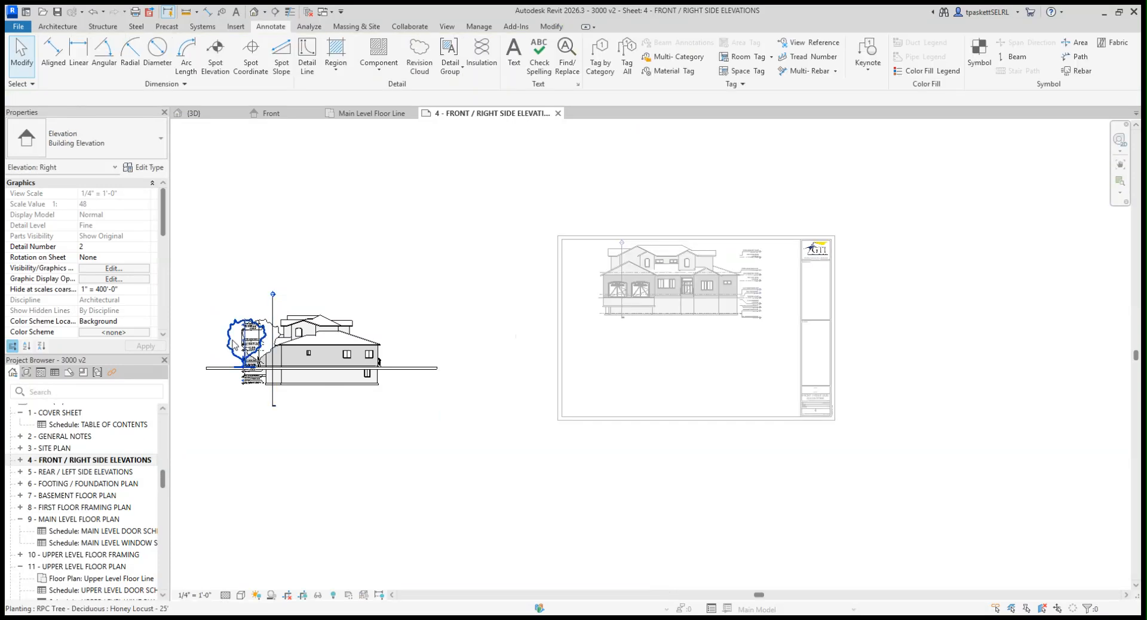
{"action": "scroll", "coordinate": [234, 345], "scroll_direction": "up", "scroll_amount": 5}
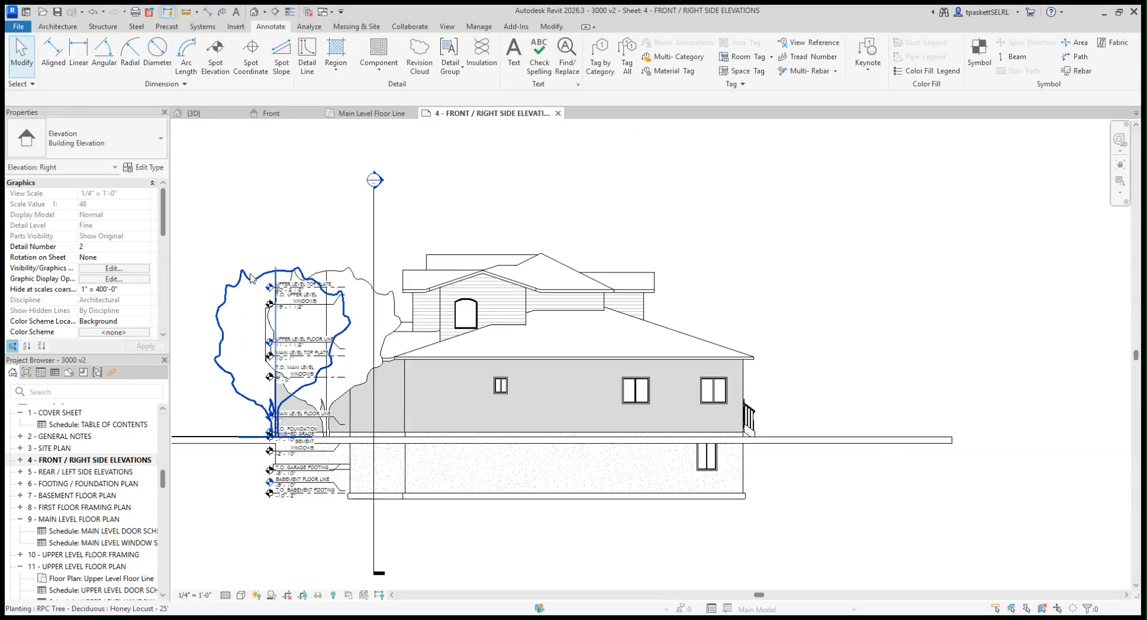
{"action": "left_click", "coordinate": [251, 279]}
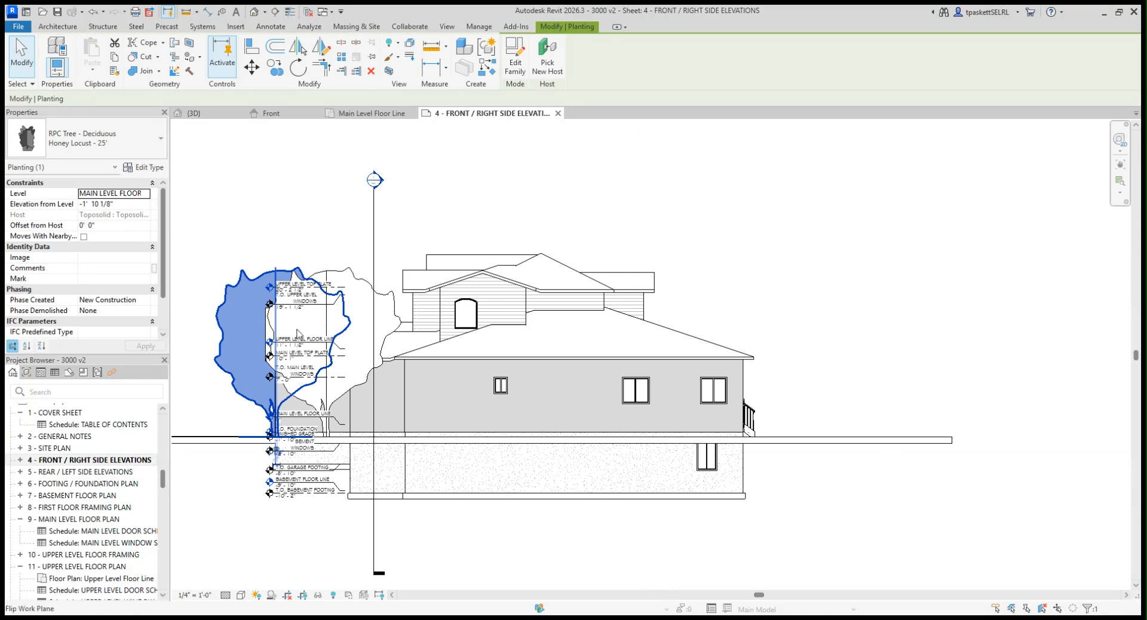
{"action": "left_click_drag", "start_coordinate": [353, 336], "coordinate": [408, 324]}
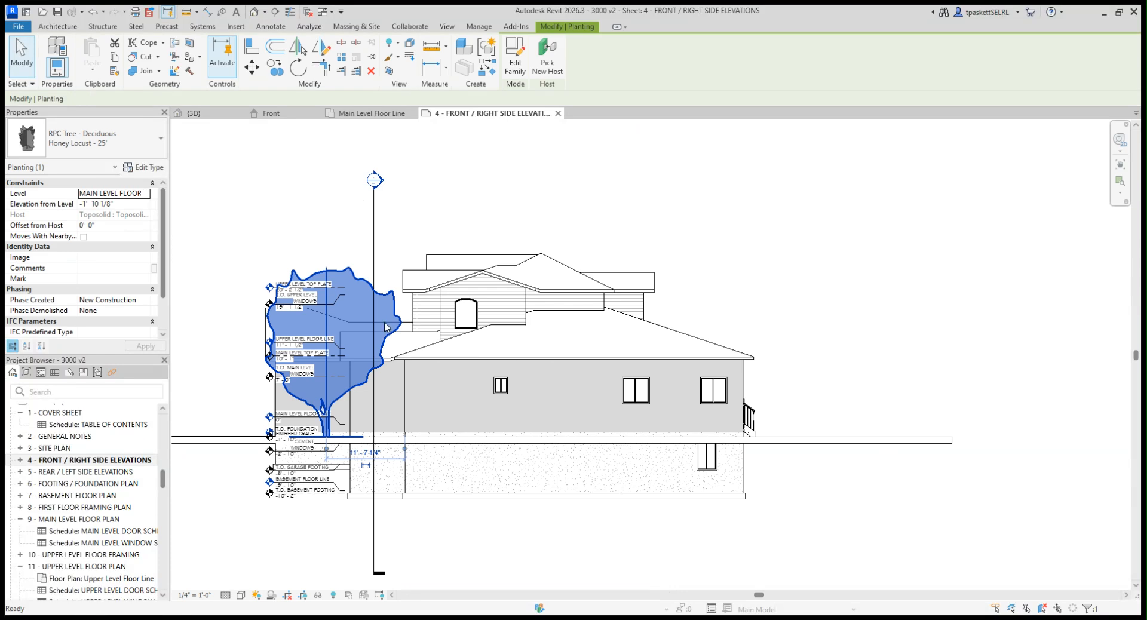
{"action": "left_click", "coordinate": [200, 243]}
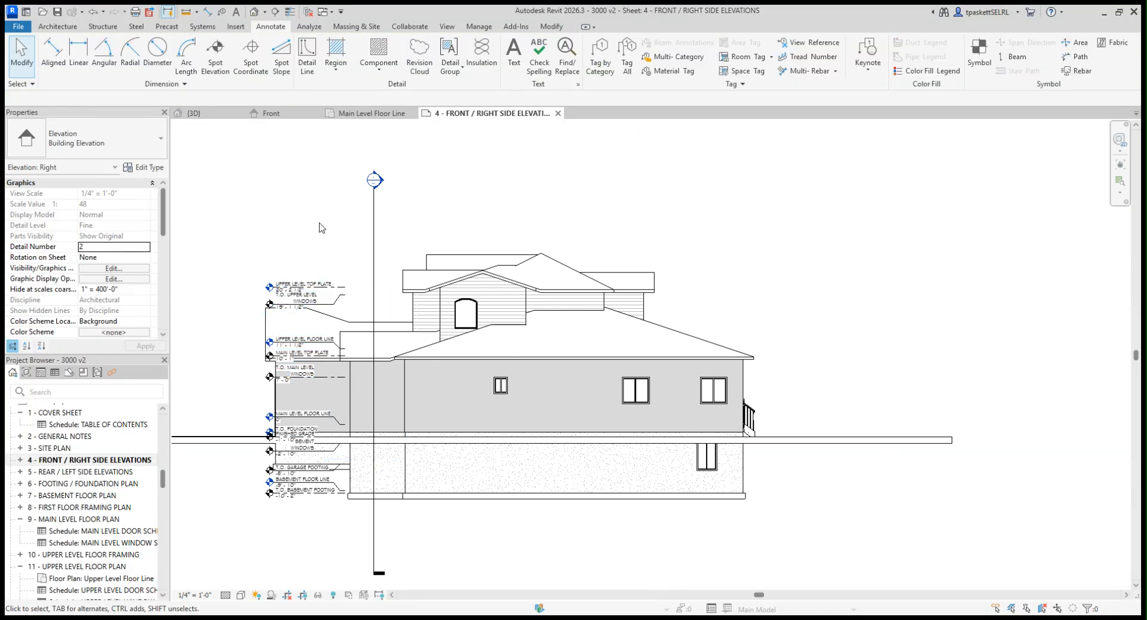
{"action": "scroll", "coordinate": [299, 253], "scroll_direction": "down", "scroll_amount": 2}
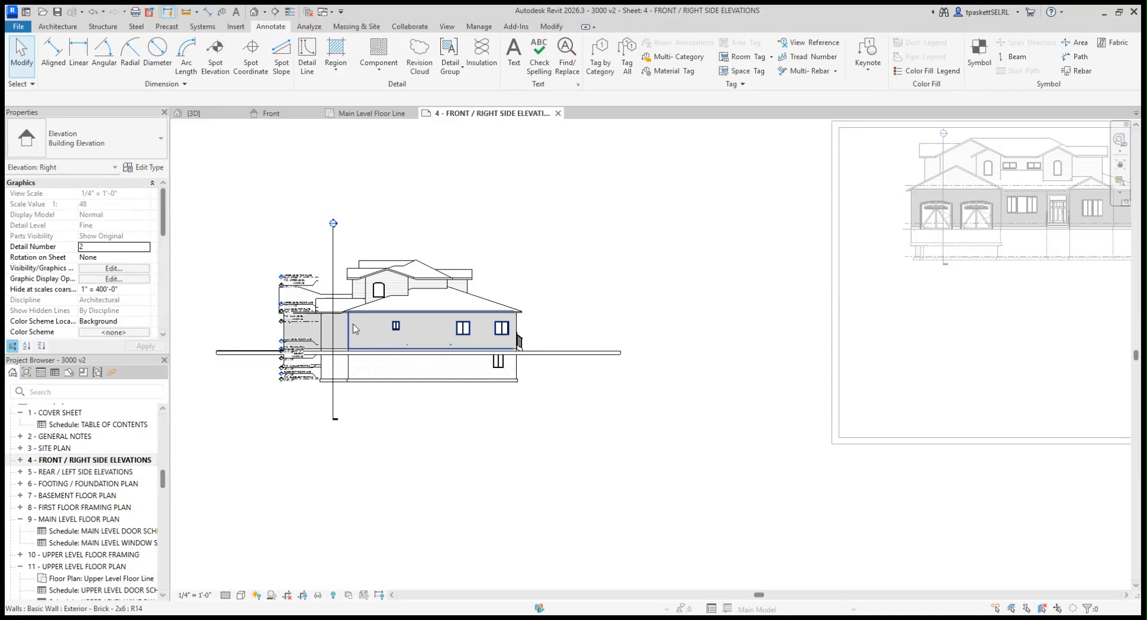
{"action": "scroll", "coordinate": [878, 284], "scroll_direction": "down", "scroll_amount": 3}
{"action": "middle_click_drag", "start_coordinate": [776, 300], "coordinate": [755, 300]}
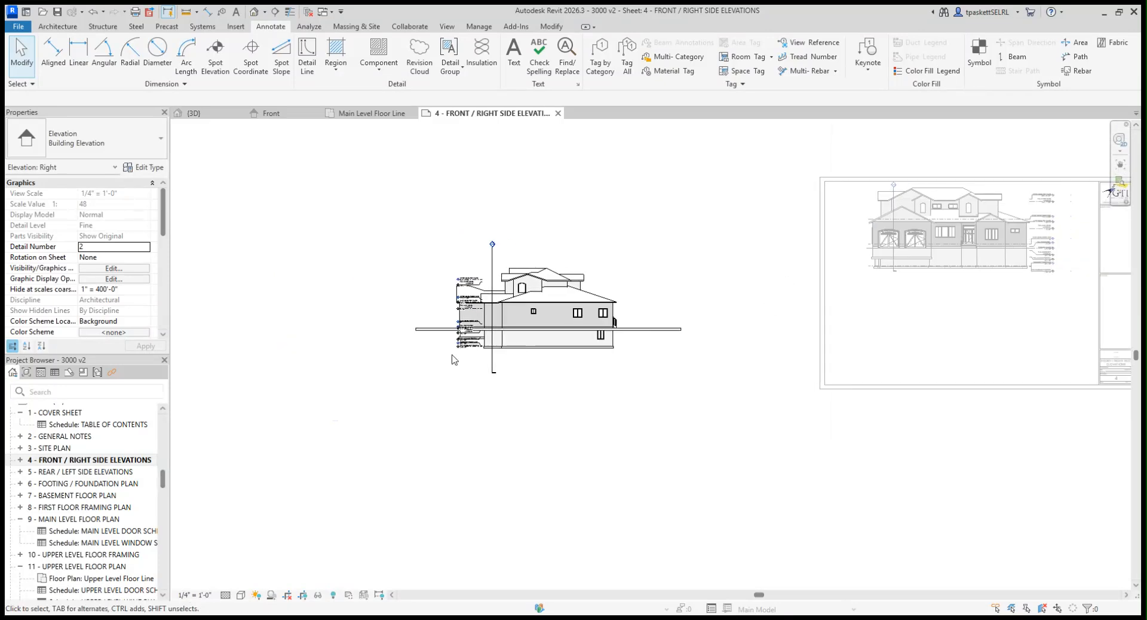
{"action": "scroll", "coordinate": [448, 294], "scroll_direction": "up", "scroll_amount": 3}
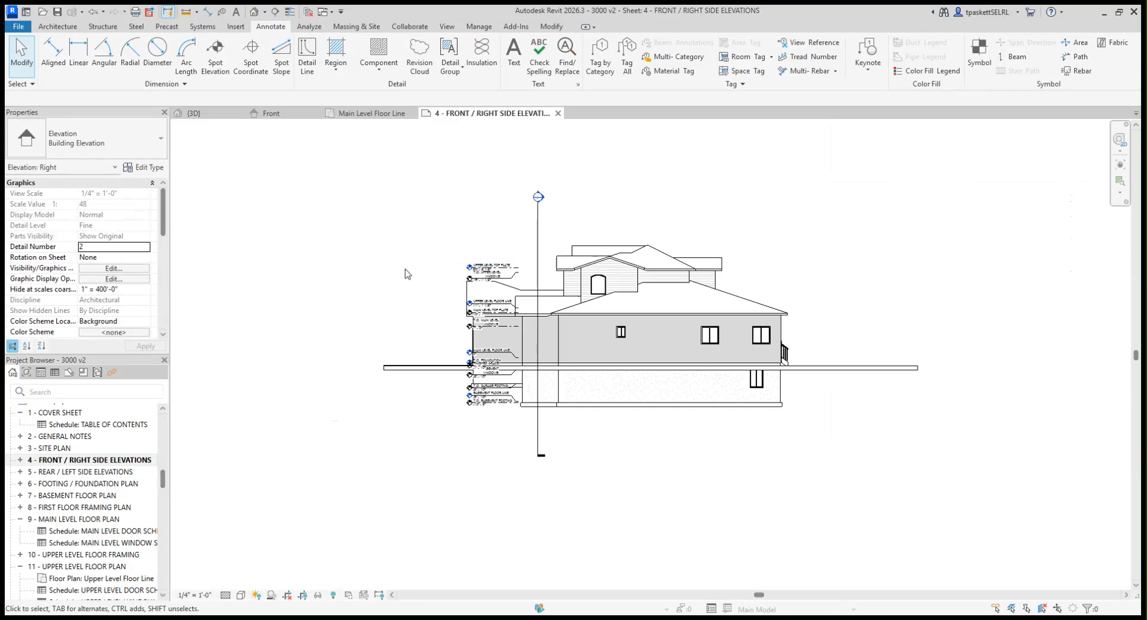
{"action": "scroll", "coordinate": [469, 401], "scroll_direction": "up", "scroll_amount": 3}
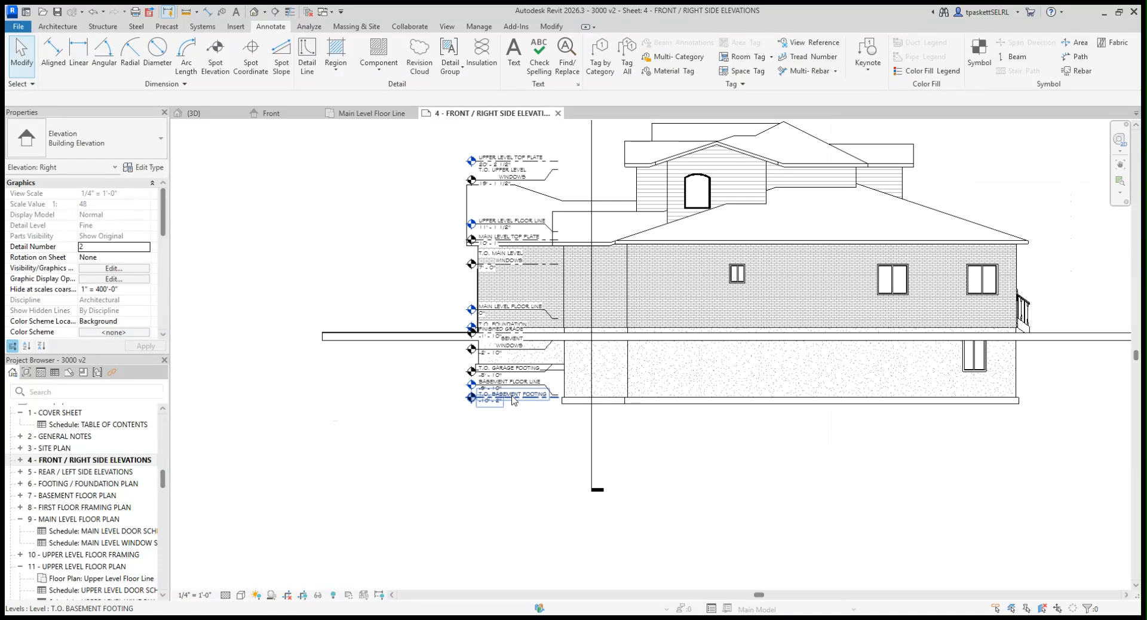
{"action": "left_click", "coordinate": [512, 401]}
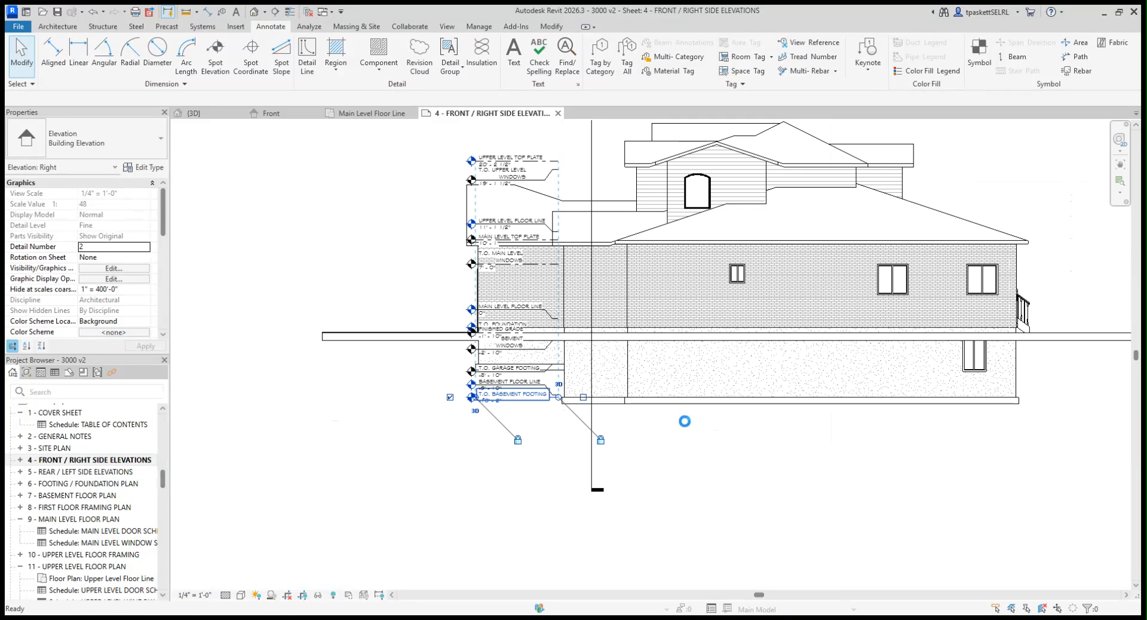
{"action": "scroll", "coordinate": [656, 436], "scroll_direction": "down", "scroll_amount": 4}
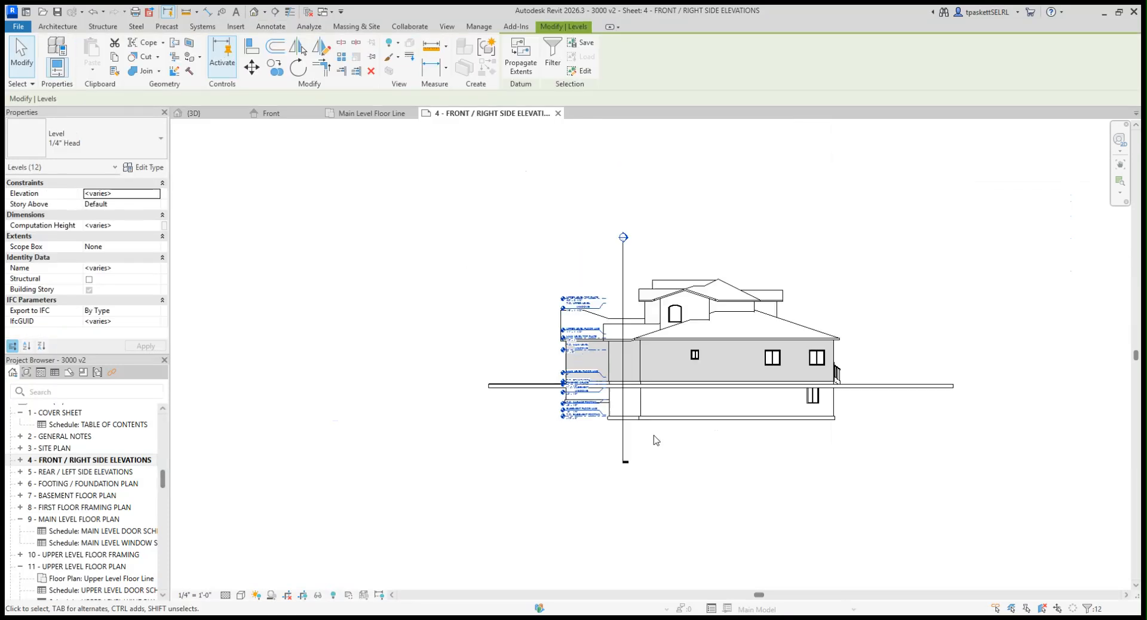
{"action": "scroll", "coordinate": [655, 436], "scroll_direction": "down", "scroll_amount": 3}
{"action": "scroll", "coordinate": [894, 338], "scroll_direction": "down", "scroll_amount": 1}
{"action": "middle_click_drag", "start_coordinate": [894, 339], "coordinate": [724, 309]}
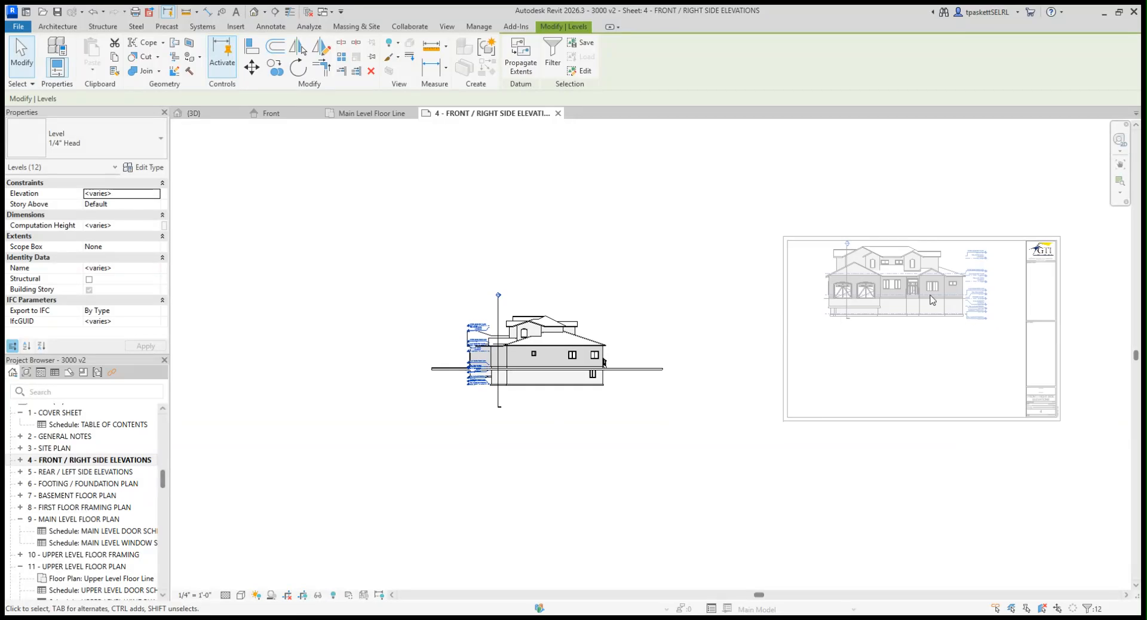
{"action": "left_click", "coordinate": [454, 408]}
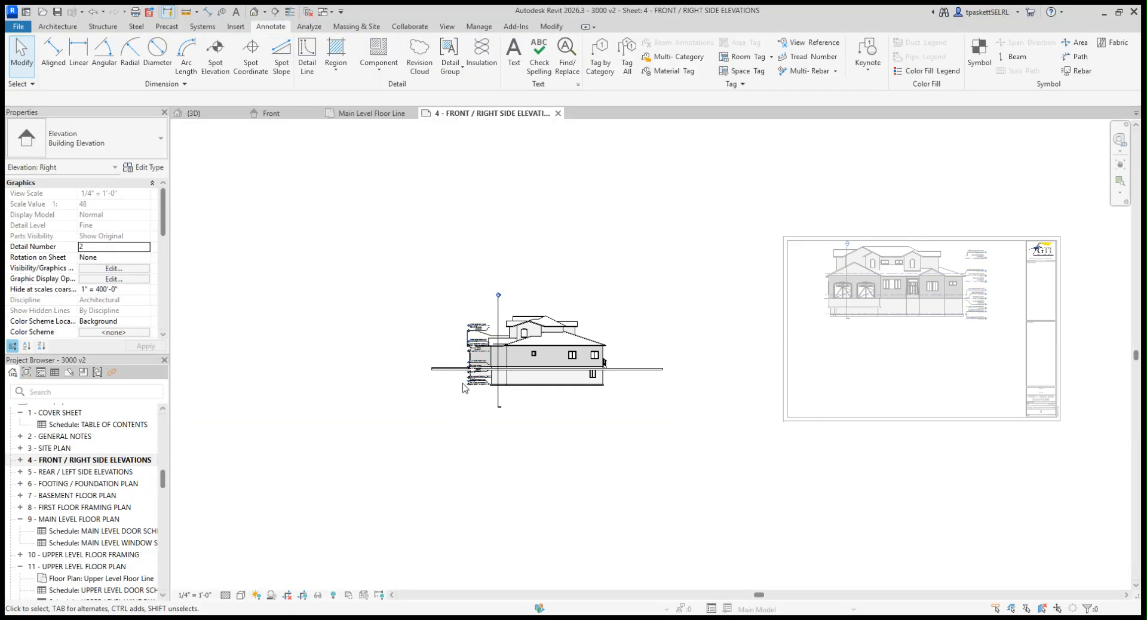
Try to move the UPPER LEVEL TOP PLATE level horizontally away from the house in the right elevation
{"action": "scroll", "coordinate": [463, 388], "scroll_direction": "up", "scroll_amount": 1}
{"action": "scroll", "coordinate": [477, 369], "scroll_direction": "up", "scroll_amount": 2}
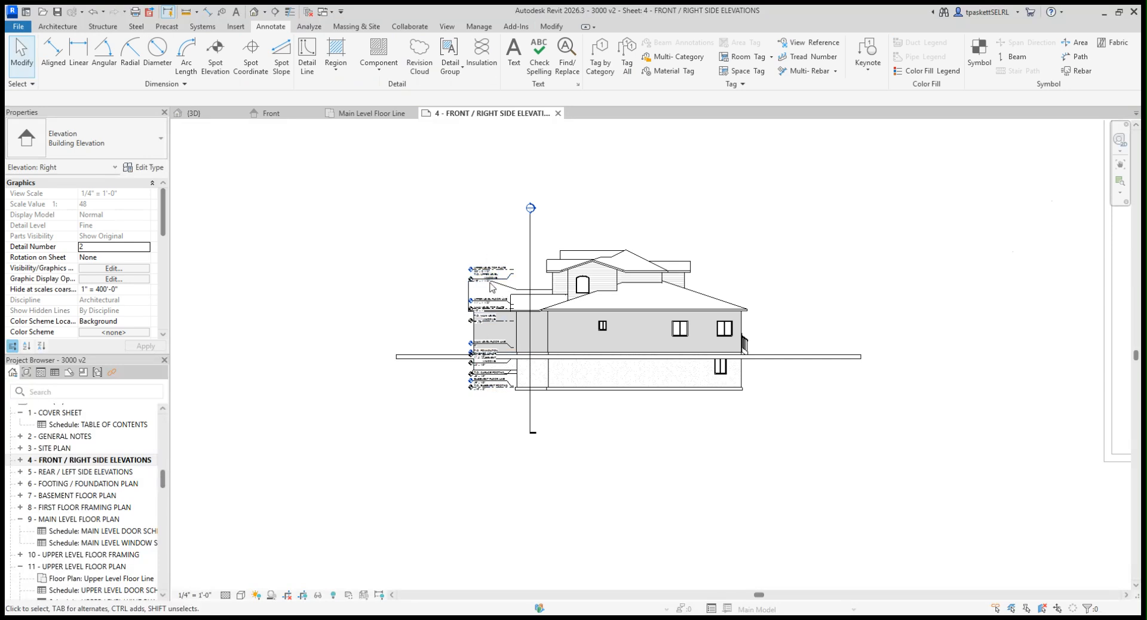
{"action": "scroll", "coordinate": [451, 286], "scroll_direction": "up", "scroll_amount": 2}
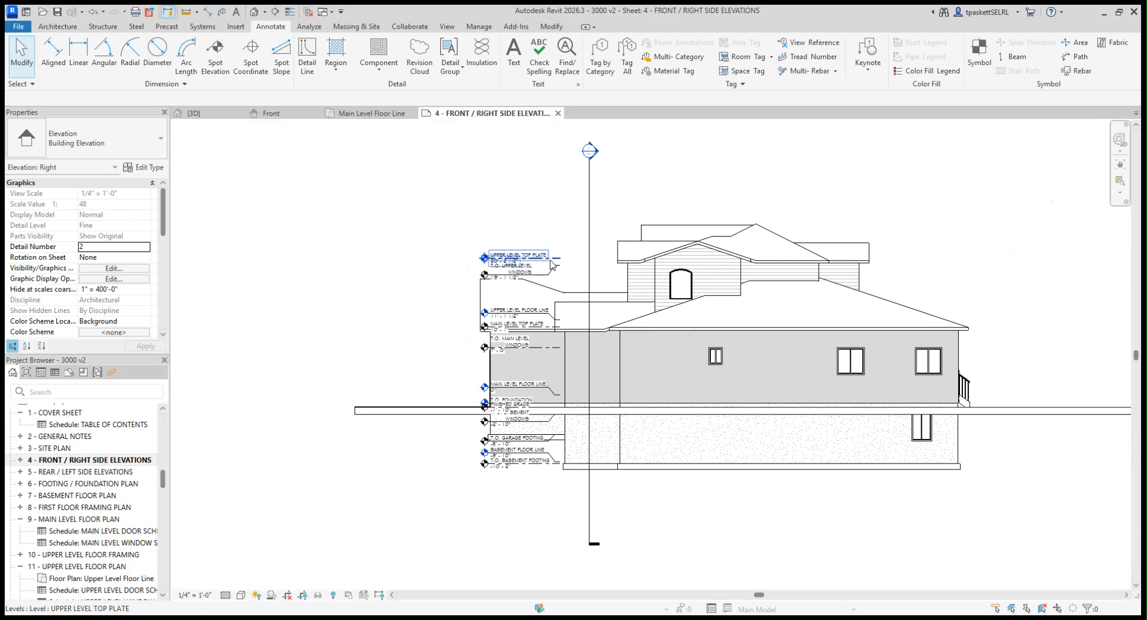
{"action": "left_click", "coordinate": [554, 264]}
{"action": "left_click", "coordinate": [487, 263]}
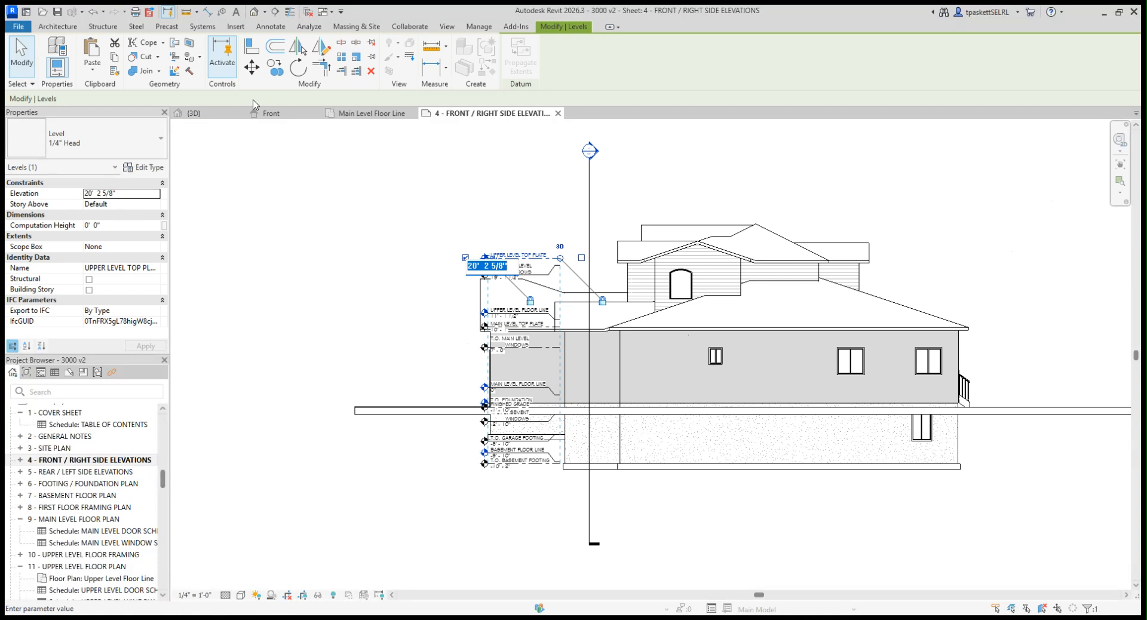
{"action": "left_click", "coordinate": [251, 68]}
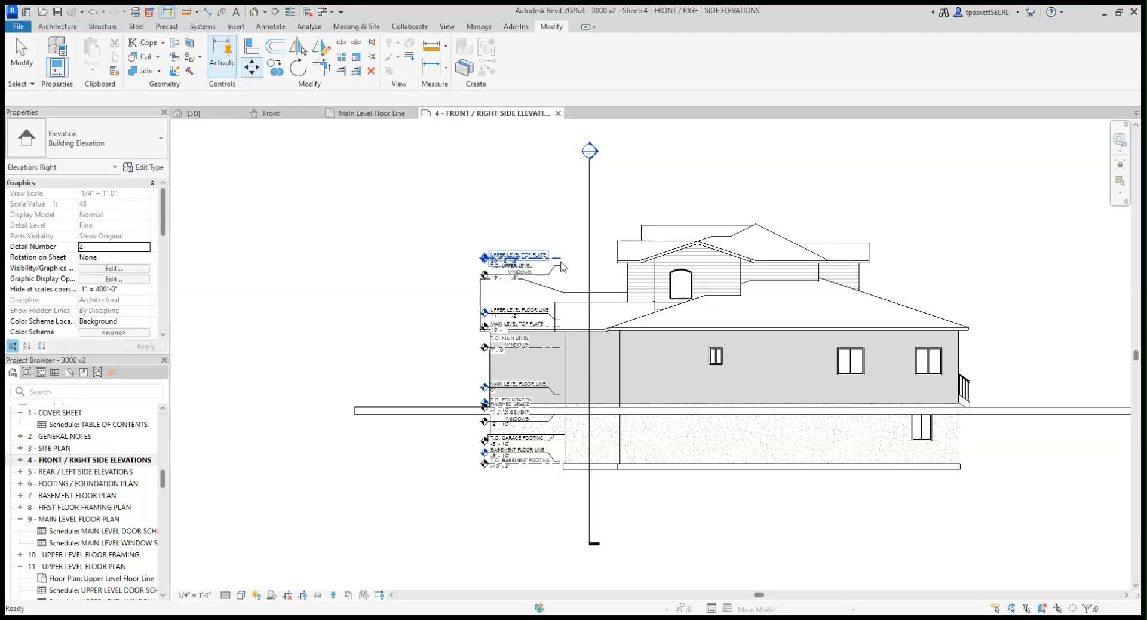
{"action": "key", "text": "Return"}
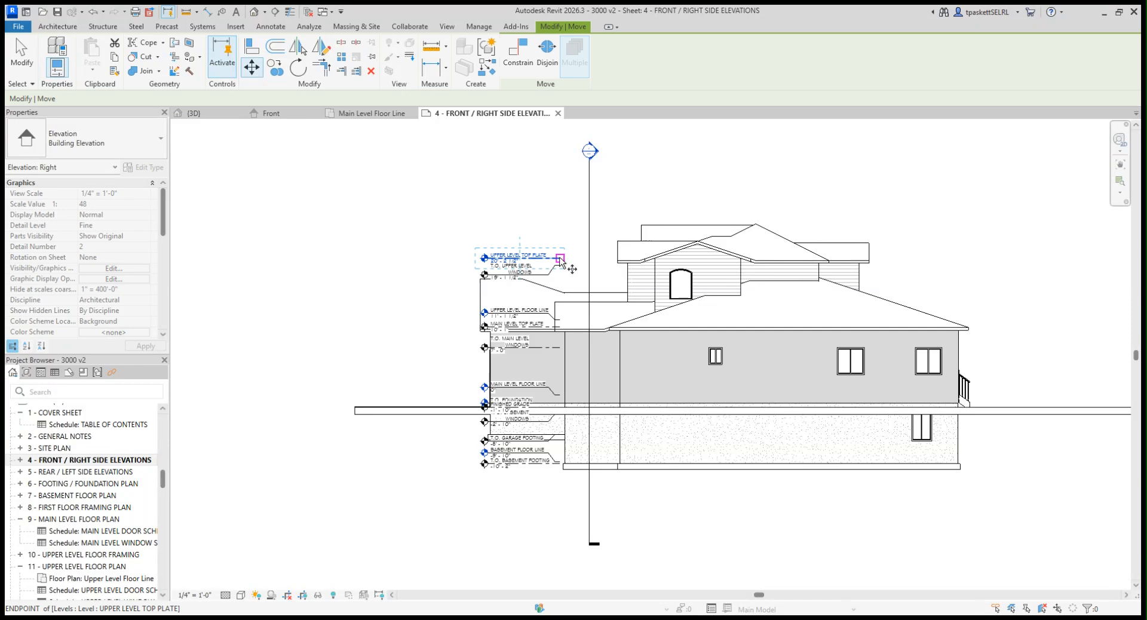
{"action": "left_click", "coordinate": [560, 258]}
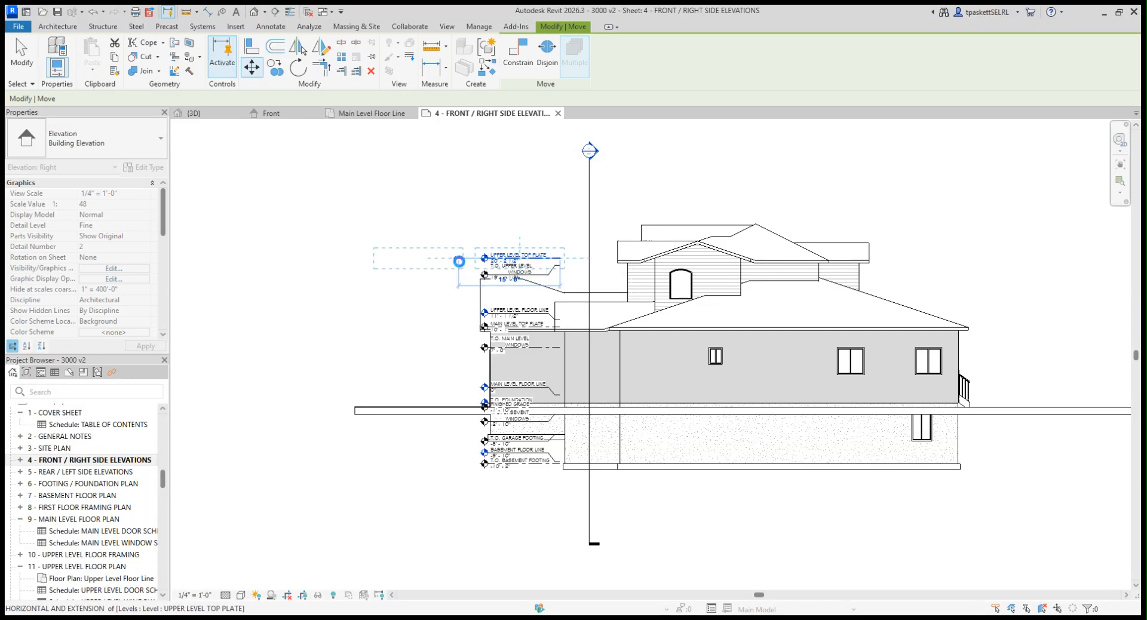
{"action": "left_click", "coordinate": [459, 261]}
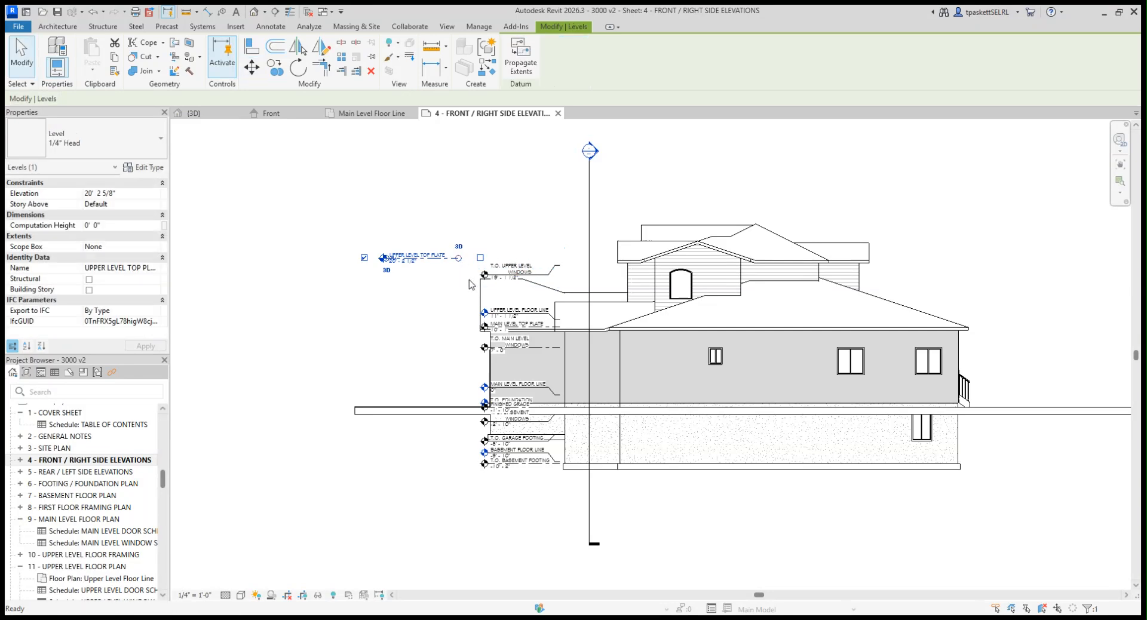
{"action": "key", "text": "ctrl+z"}
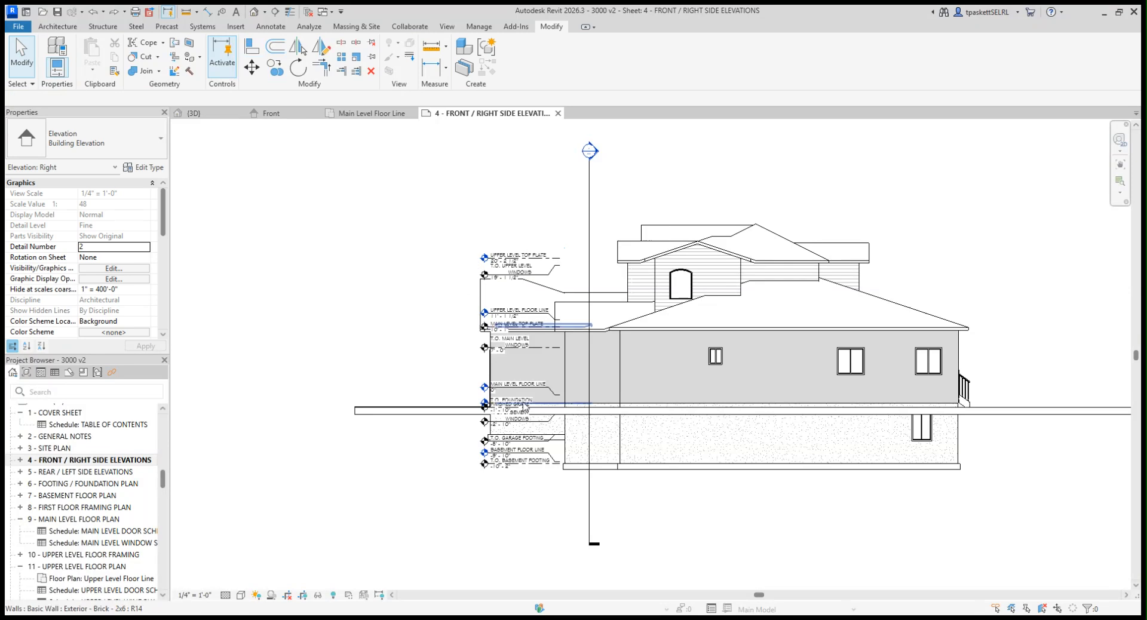
Select all twelve levels in the right elevation and move them together horizontally until their line ends sit clear of the garage end
{"action": "scroll", "coordinate": [529, 454], "scroll_direction": "up", "scroll_amount": 3}
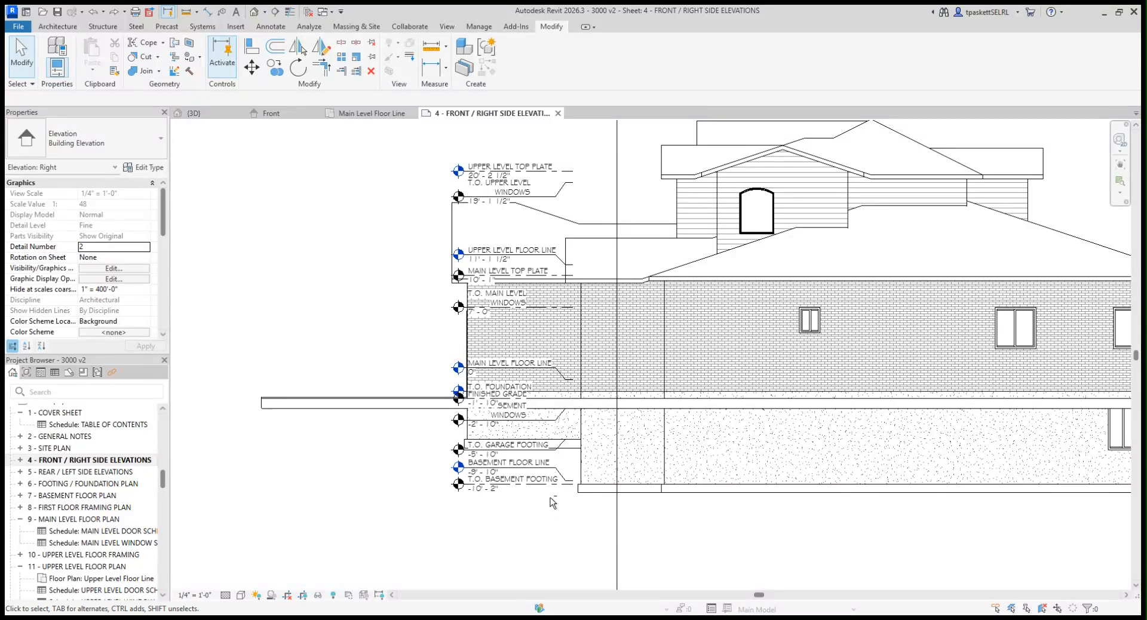
{"action": "left_click", "coordinate": [523, 484]}
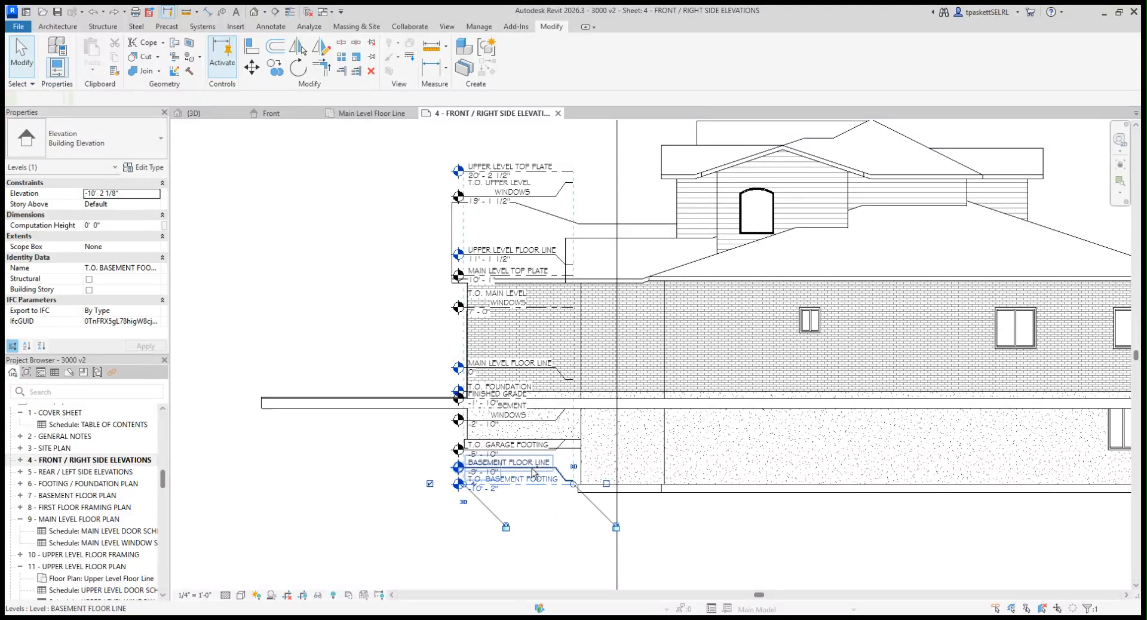
{"action": "left_click", "coordinate": [532, 468], "text": "ctrl"}
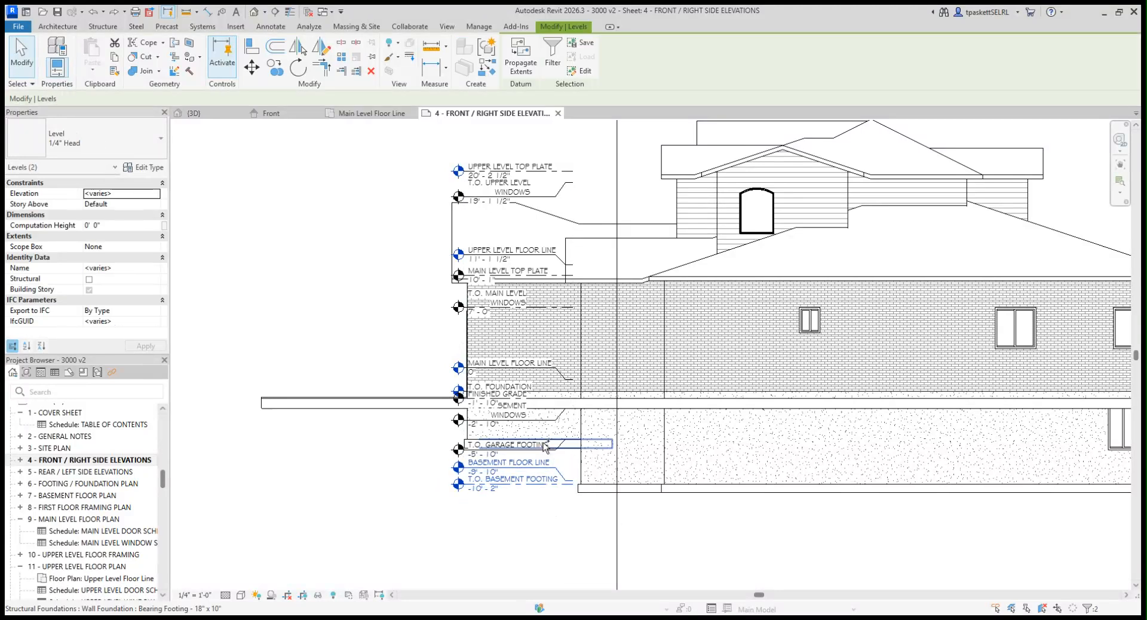
{"action": "left_click", "coordinate": [453, 424], "text": "ctrl"}
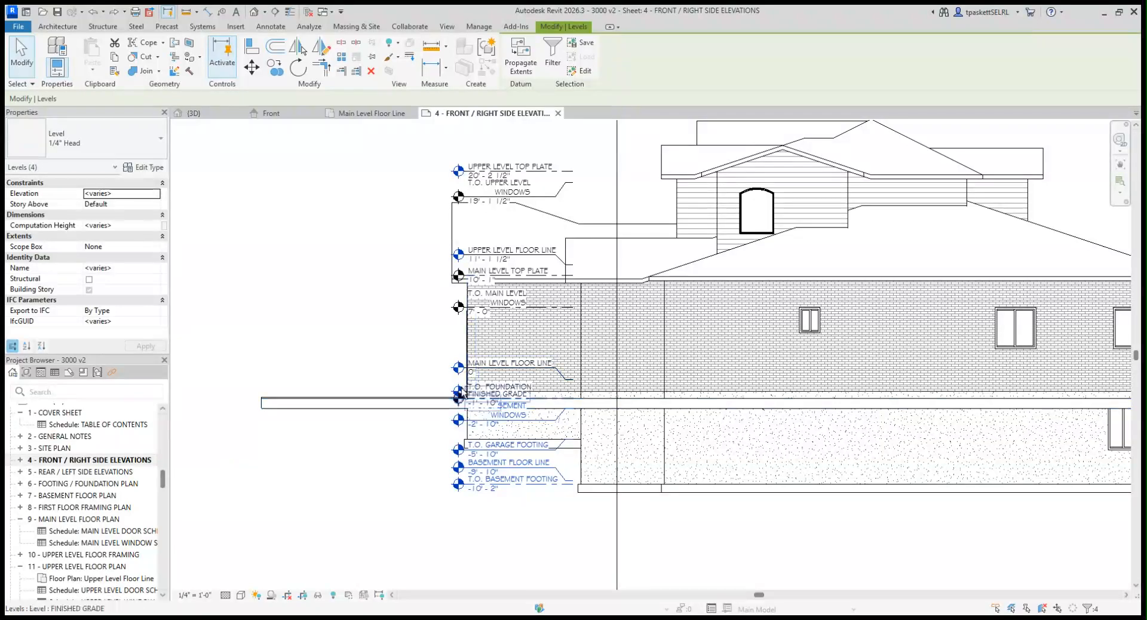
{"action": "scroll", "coordinate": [463, 399], "scroll_direction": "up", "scroll_amount": 4}
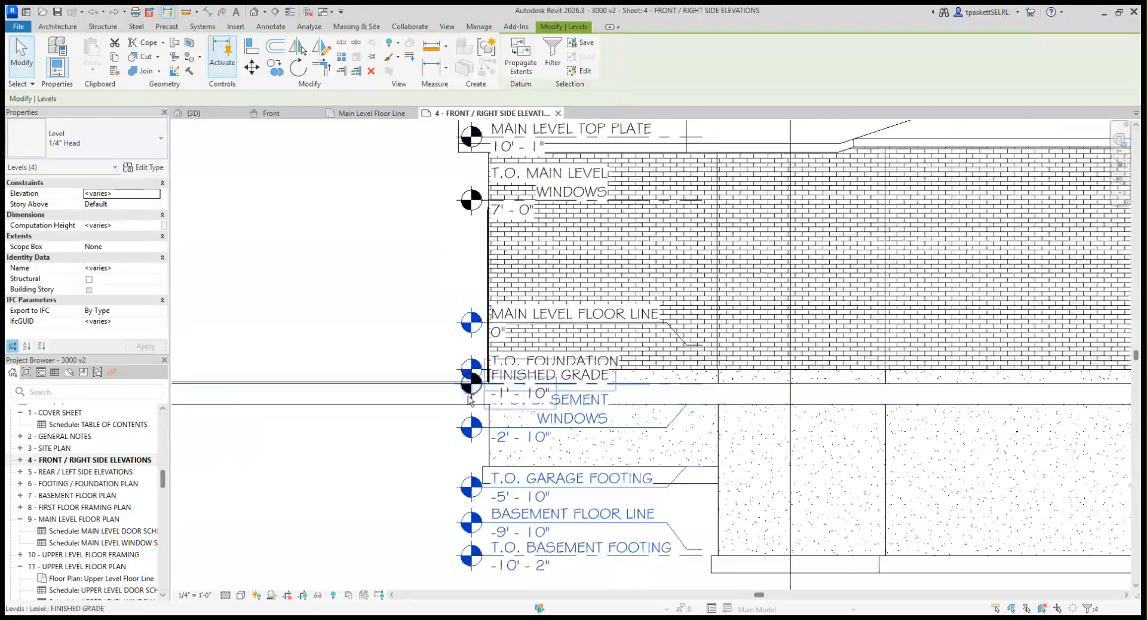
{"action": "left_click", "coordinate": [450, 367], "text": "ctrl"}
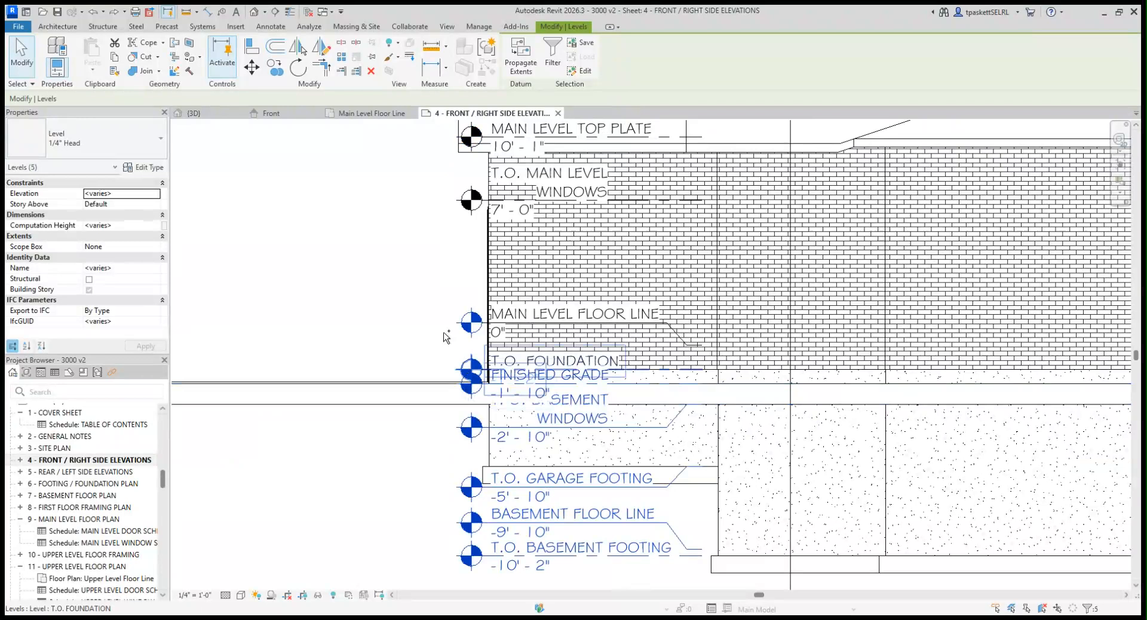
{"action": "left_click", "coordinate": [470, 332], "text": "ctrl"}
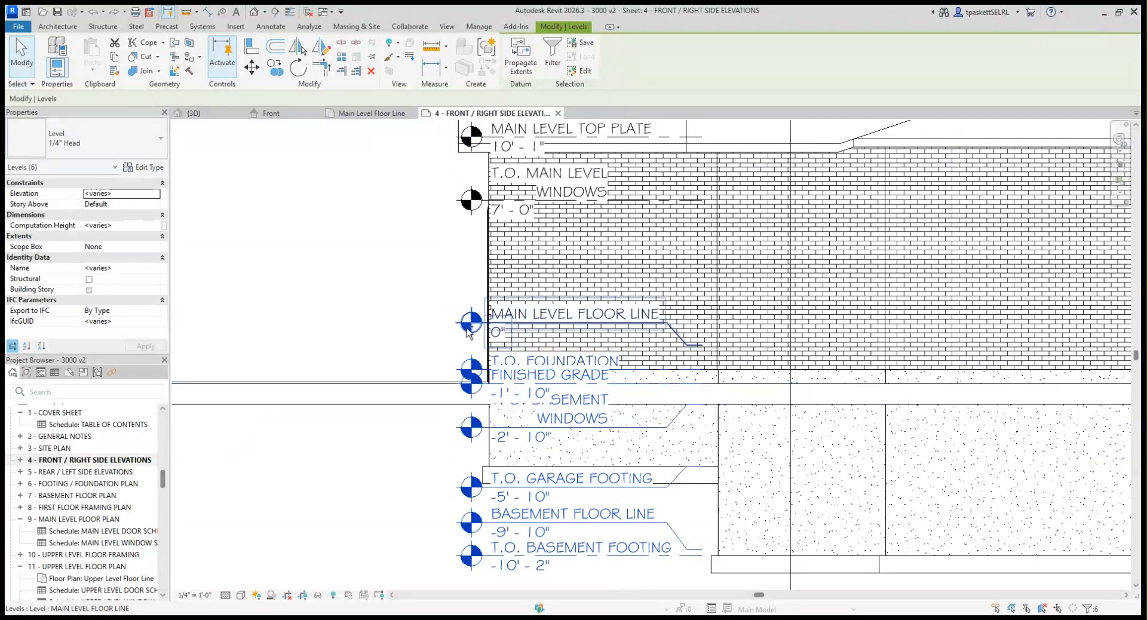
{"action": "left_click", "coordinate": [466, 207], "text": "ctrl"}
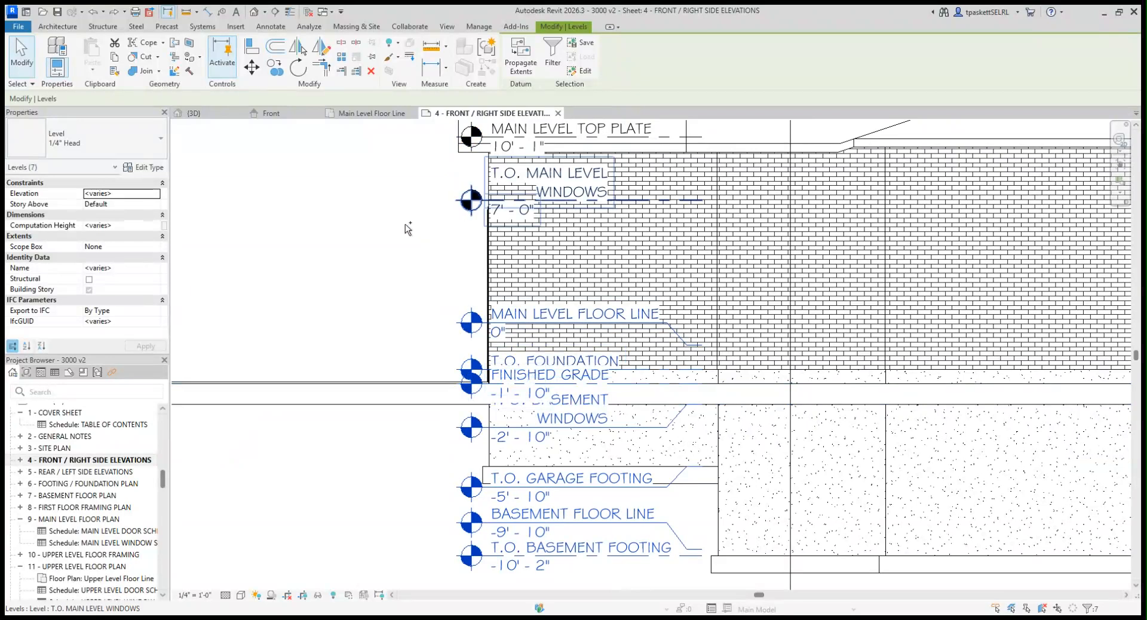
{"action": "scroll", "coordinate": [408, 223], "scroll_direction": "down", "scroll_amount": 4}
{"action": "middle_click_drag", "start_coordinate": [410, 224], "coordinate": [447, 398]}
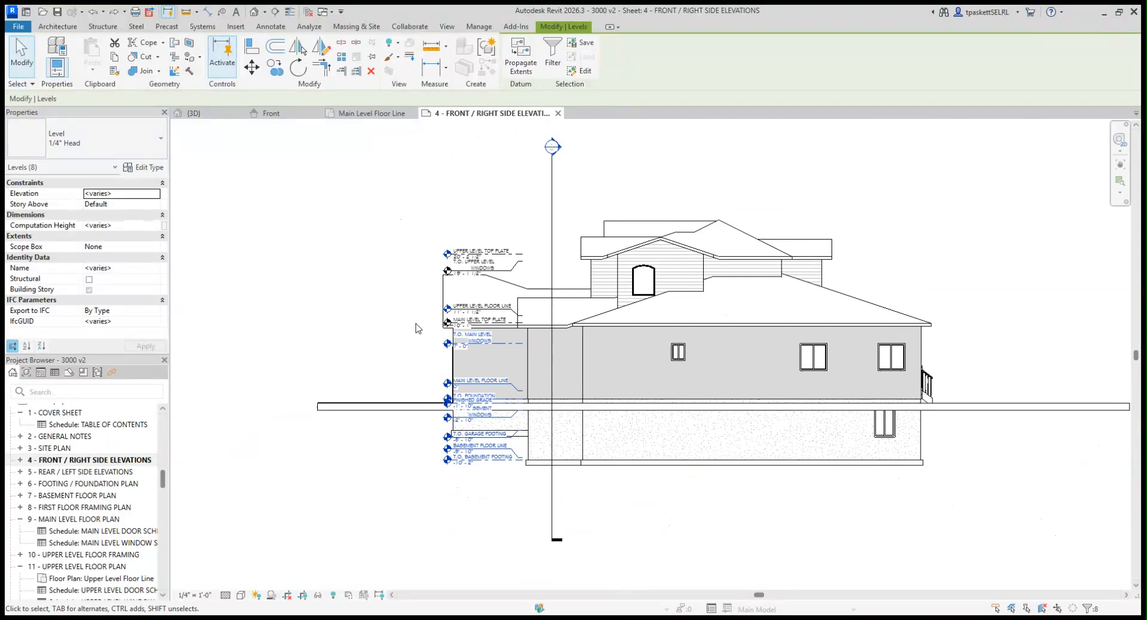
{"action": "scroll", "coordinate": [417, 328], "scroll_direction": "up", "scroll_amount": 3}
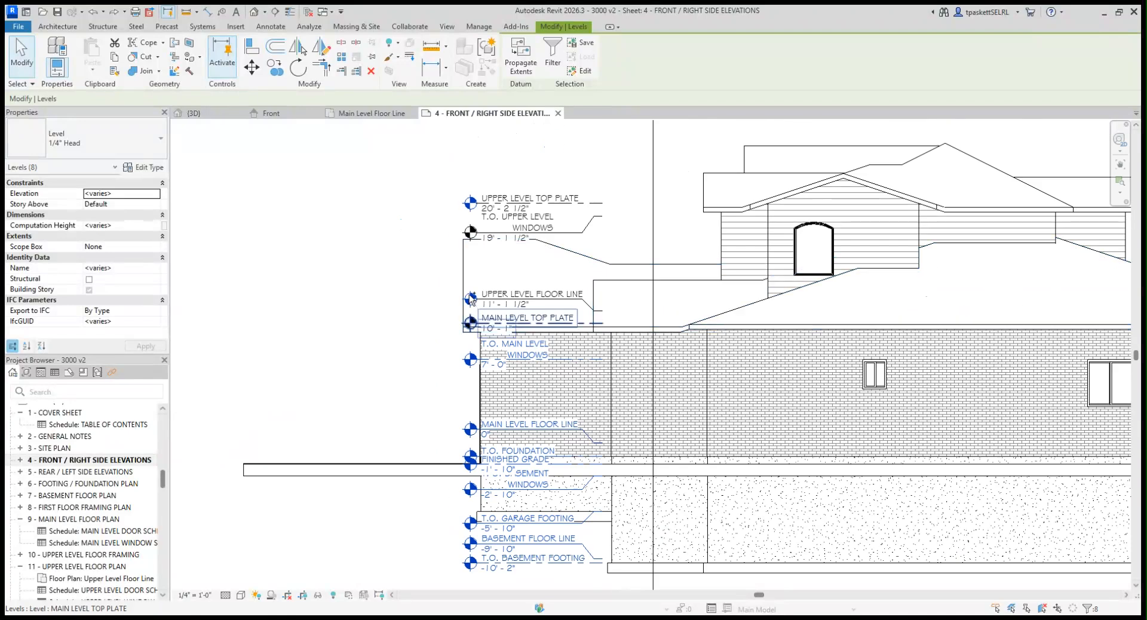
{"action": "left_click", "coordinate": [473, 298], "text": "ctrl"}
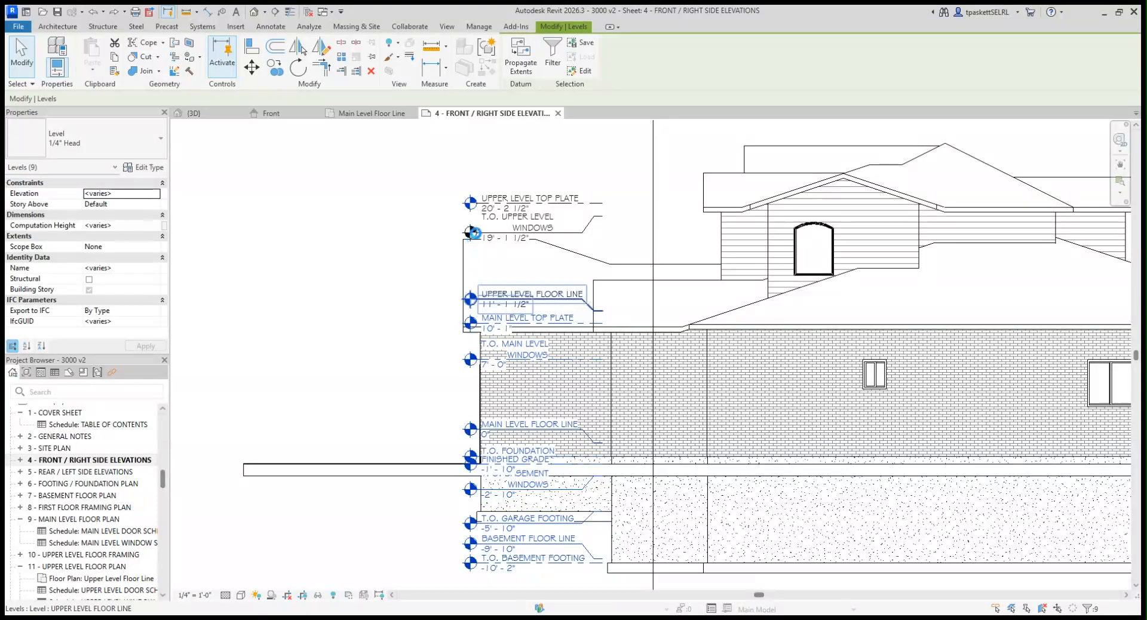
{"action": "left_click", "coordinate": [476, 234], "text": "ctrl"}
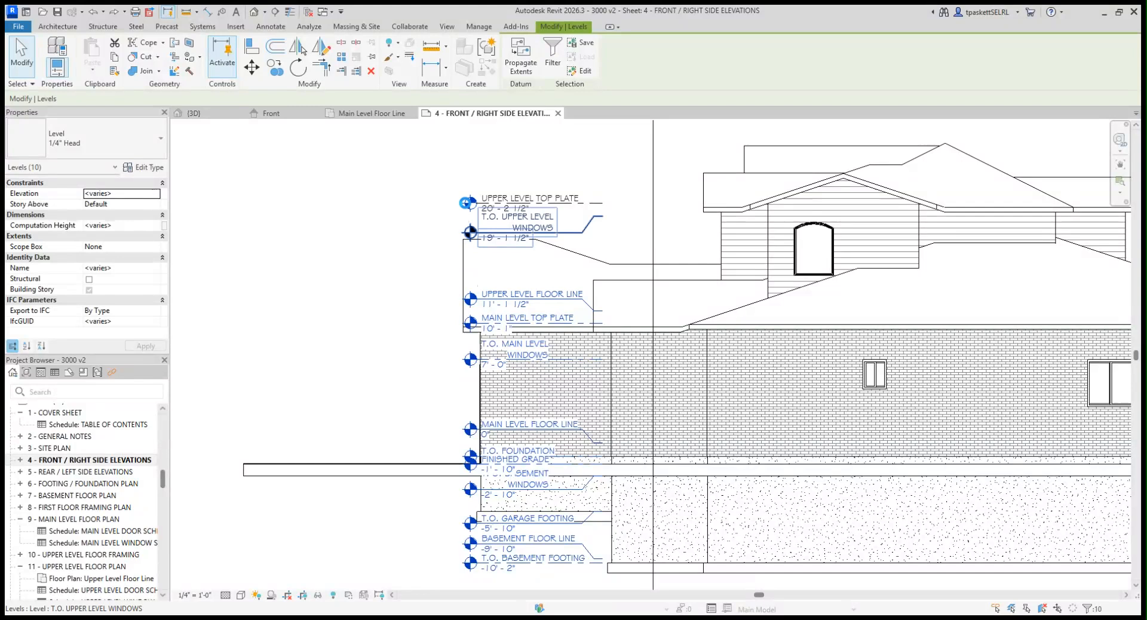
{"action": "left_click", "coordinate": [468, 204], "text": "ctrl"}
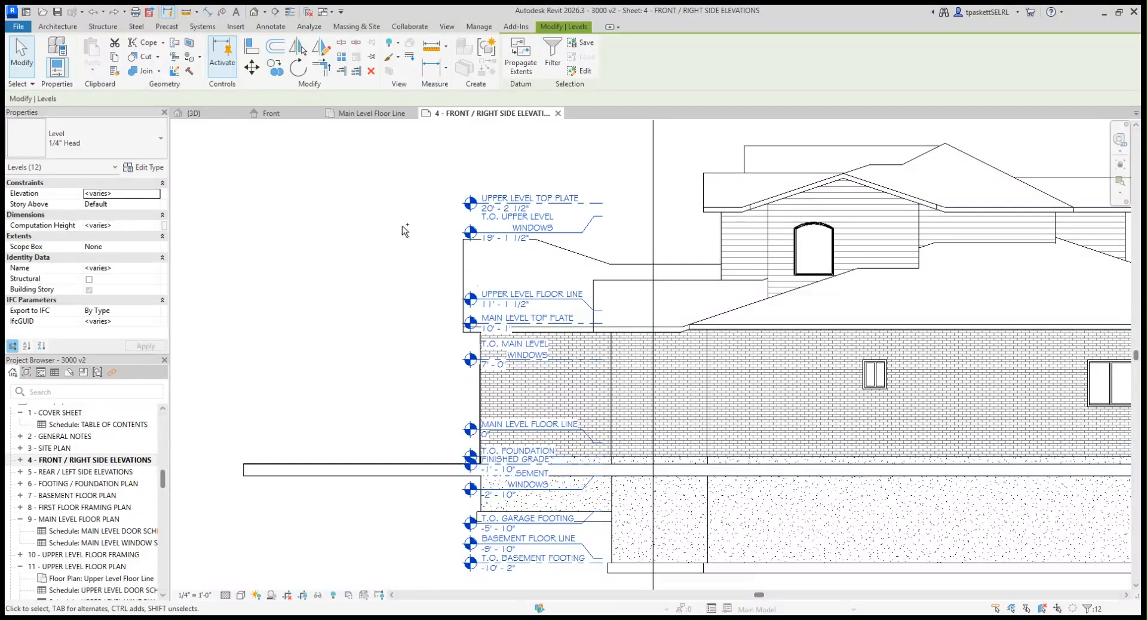
{"action": "left_click", "coordinate": [252, 68]}
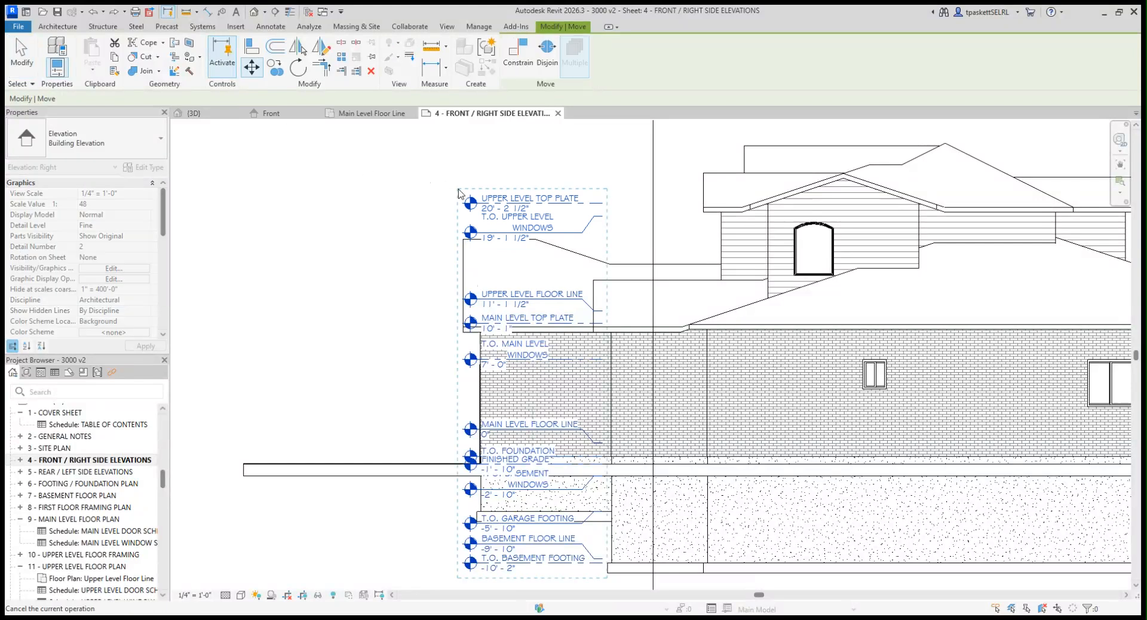
{"action": "left_click", "coordinate": [490, 204]}
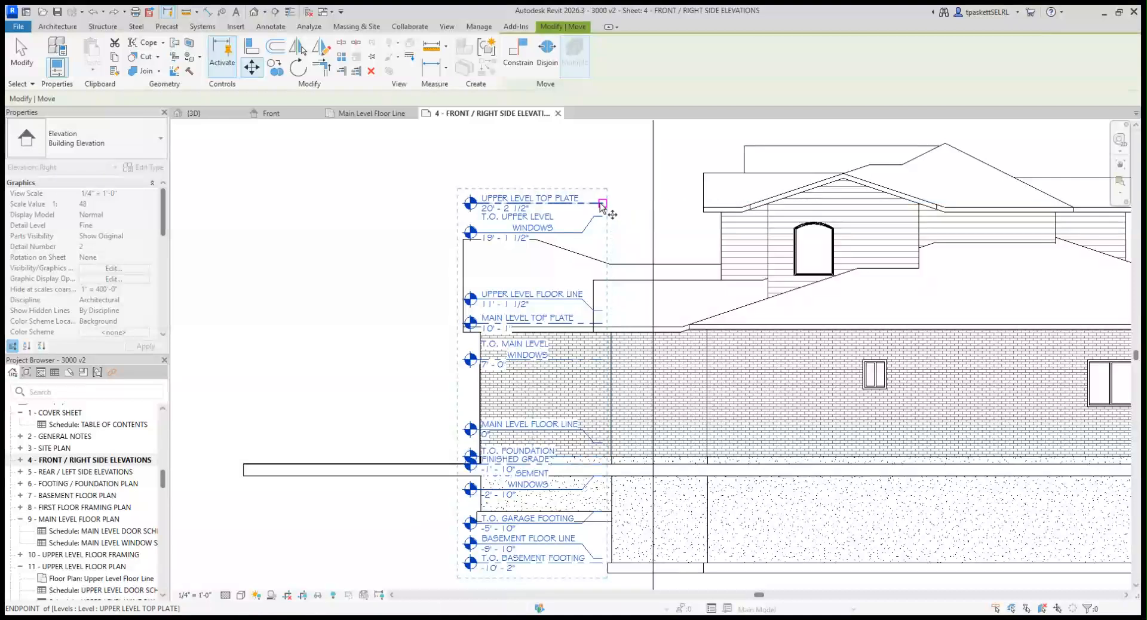
{"action": "left_click", "coordinate": [453, 203]}
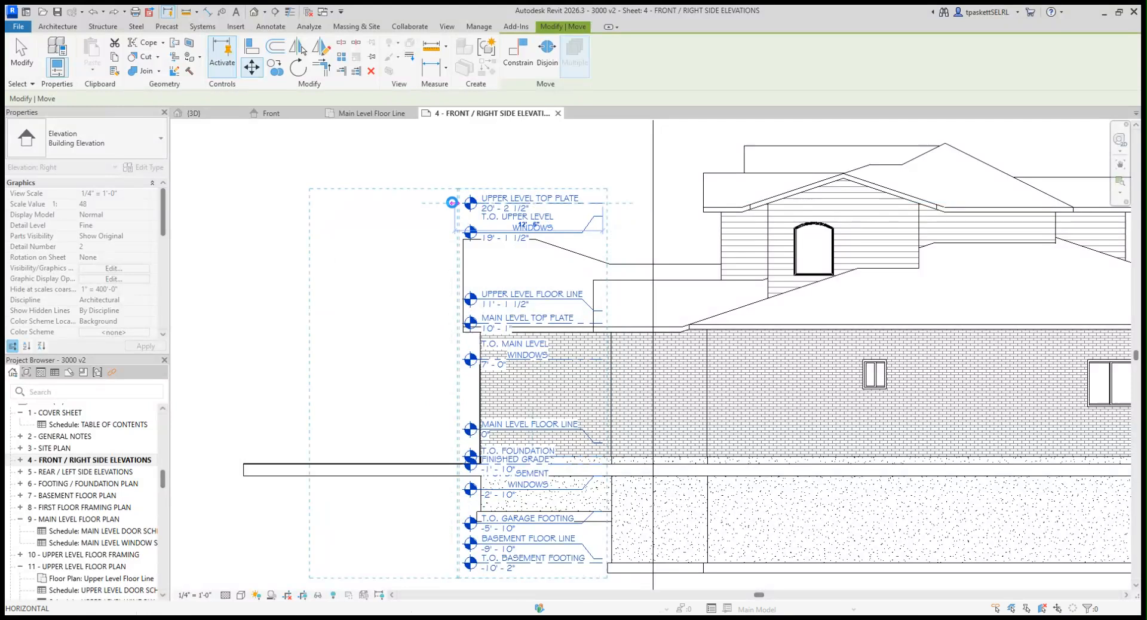
{"action": "left_click", "coordinate": [452, 202]}
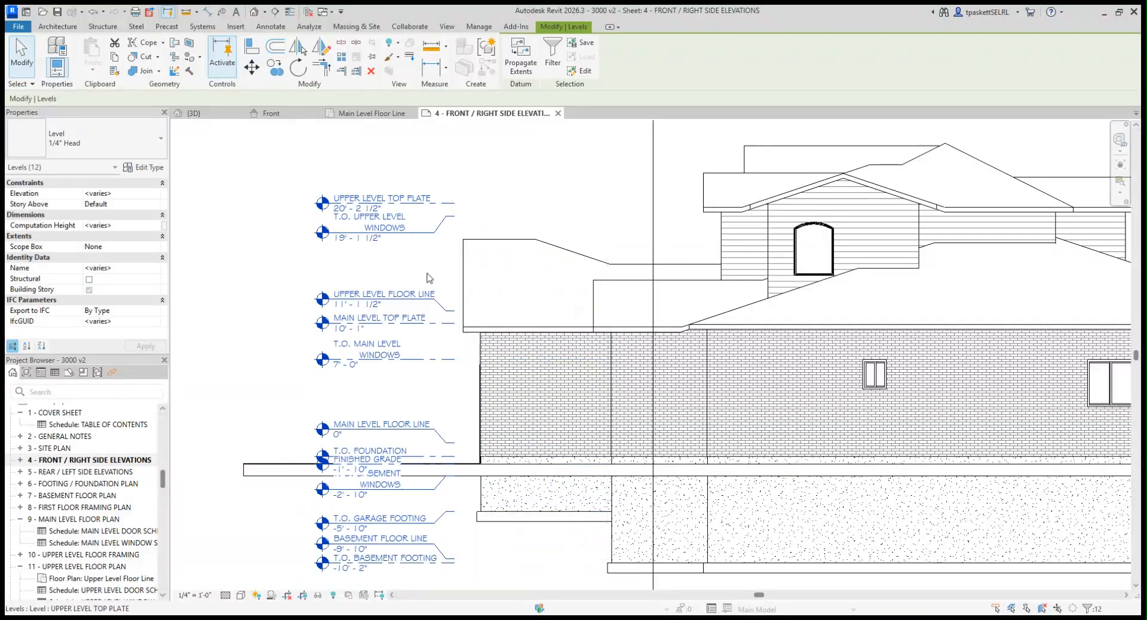
{"action": "left_click", "coordinate": [535, 195]}
Extend the MAIN LEVEL FLOOR LINE level across the house to just past the rear steps' railing
{"action": "scroll", "coordinate": [407, 406], "scroll_direction": "down", "scroll_amount": 1}
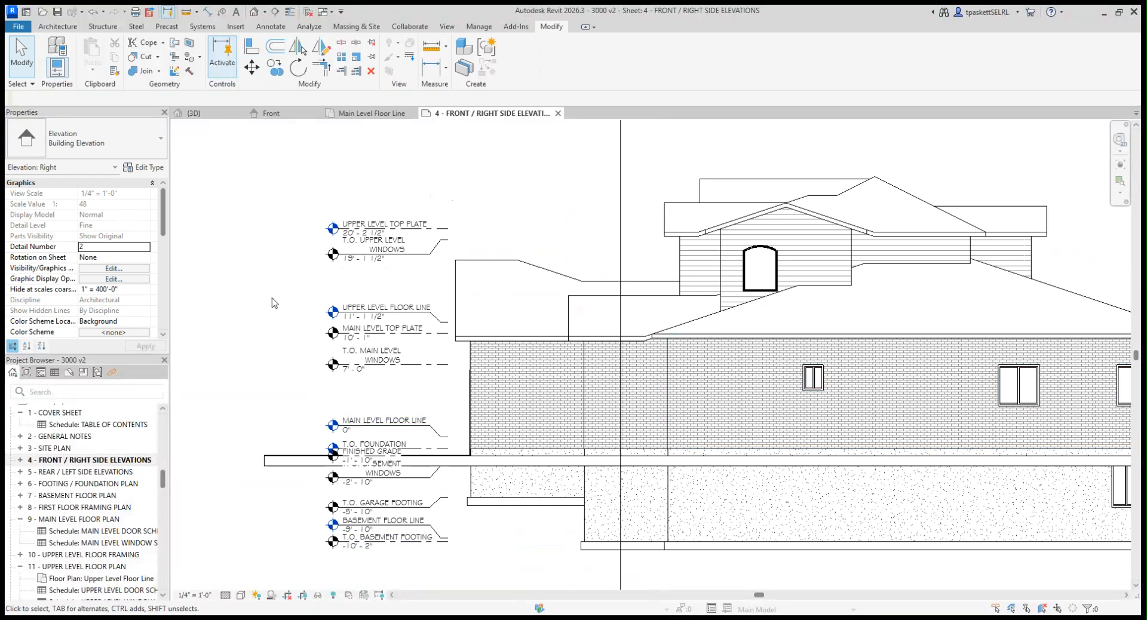
{"action": "middle_click_drag", "start_coordinate": [445, 444], "coordinate": [412, 326]}
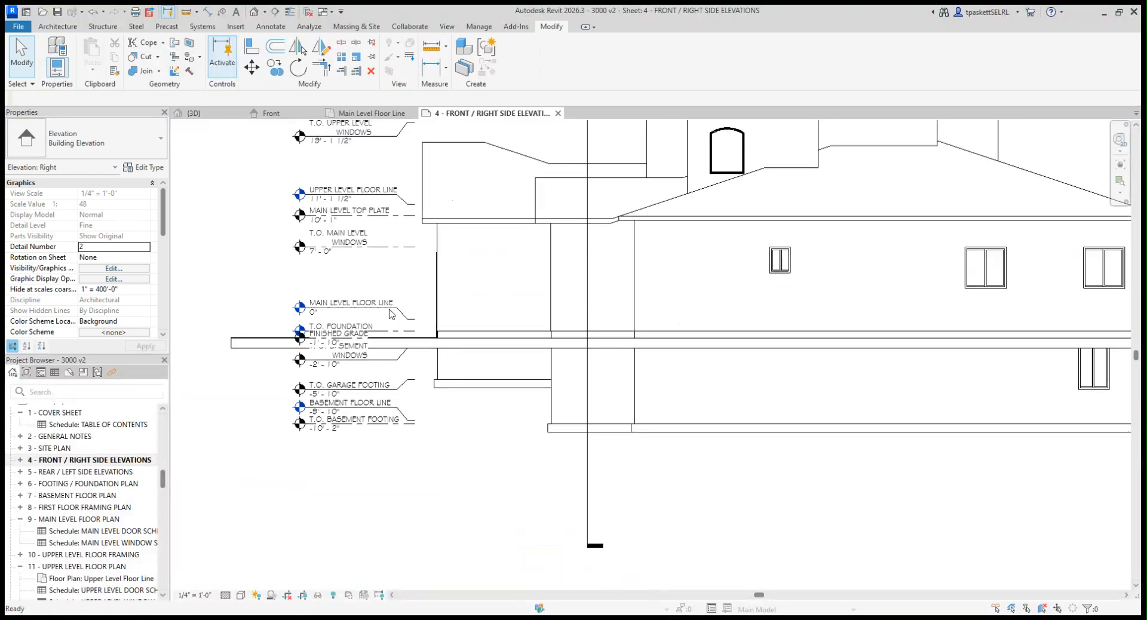
{"action": "left_click", "coordinate": [411, 326]}
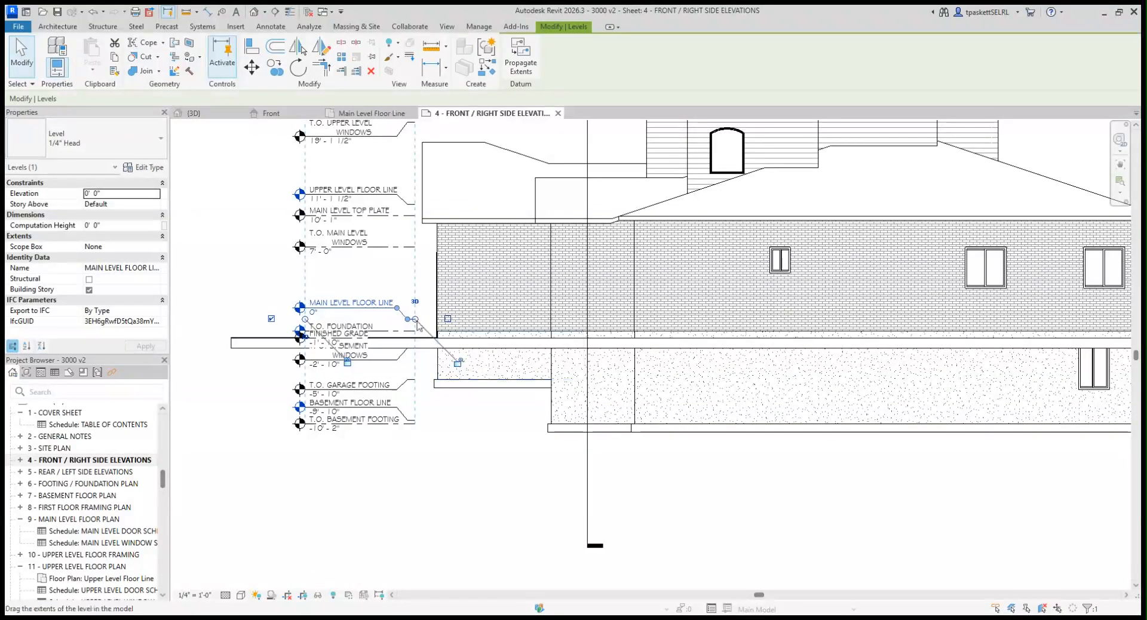
{"action": "left_click_drag", "start_coordinate": [415, 320], "coordinate": [1110, 305]}
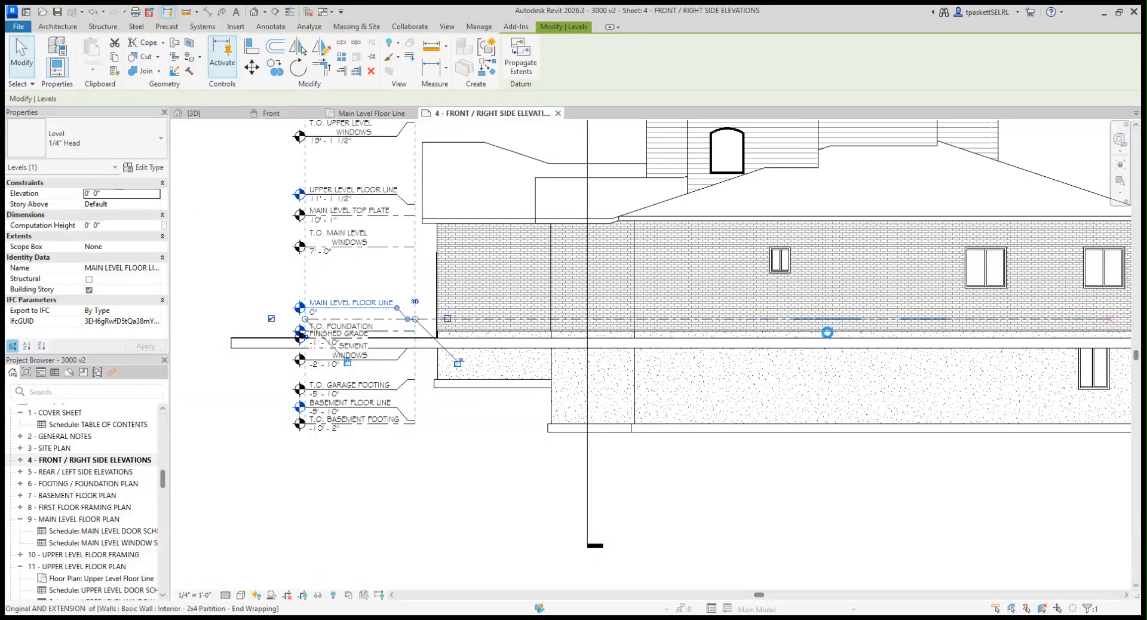
{"action": "scroll", "coordinate": [856, 353], "scroll_direction": "down", "scroll_amount": 2}
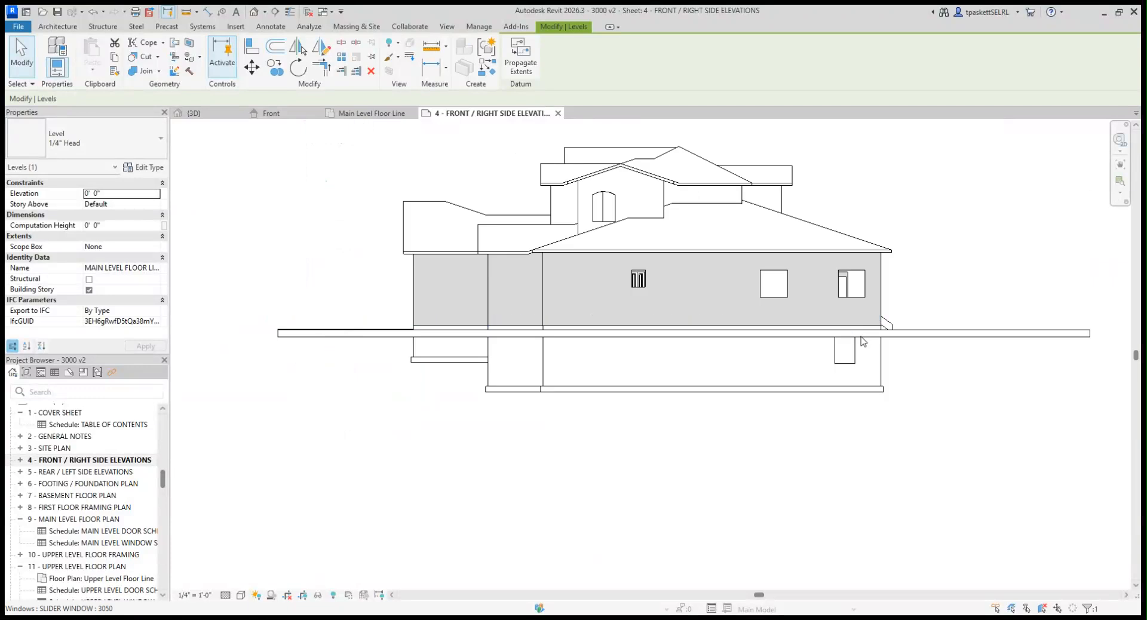
{"action": "scroll", "coordinate": [854, 326], "scroll_direction": "up", "scroll_amount": 2}
{"action": "left_click_drag", "start_coordinate": [848, 318], "coordinate": [913, 315]}
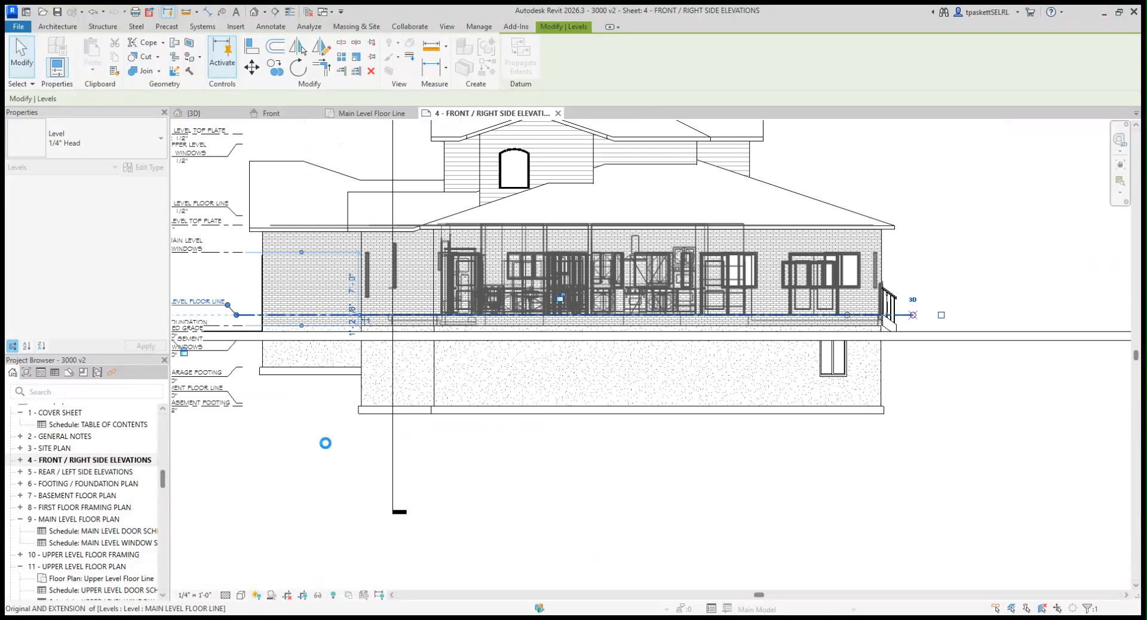
{"action": "left_click", "coordinate": [306, 436]}
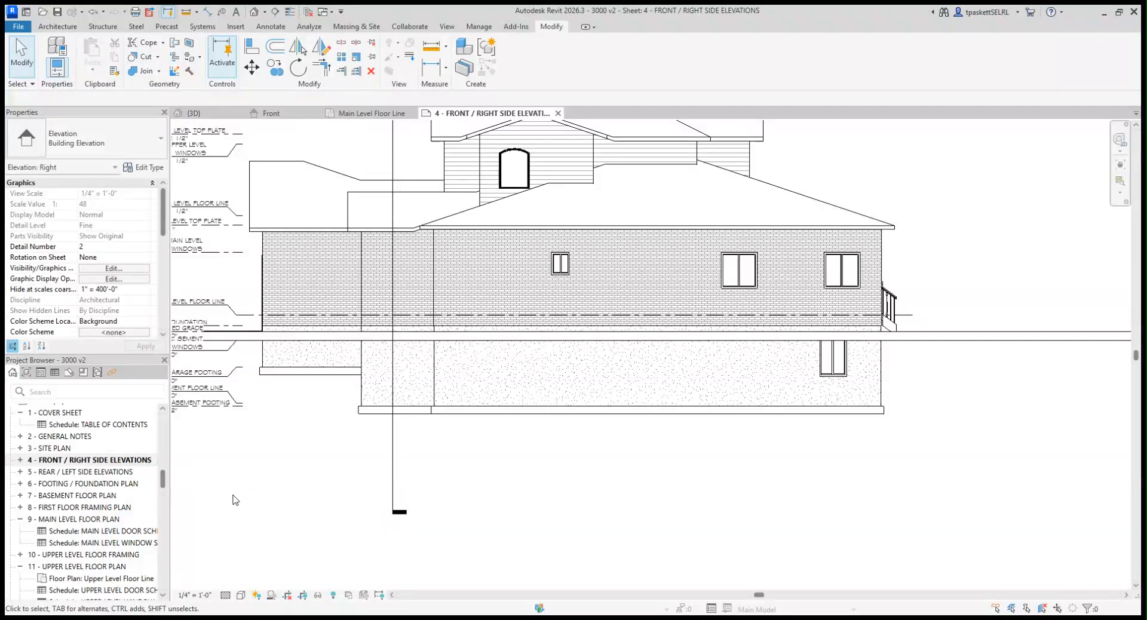
Extend the remaining aligned levels by the BASEMENT FLOOR LINE end until they line up with the end of the MAIN LEVEL FLOOR LINE
{"action": "scroll", "coordinate": [302, 445], "scroll_direction": "down", "scroll_amount": 1}
{"action": "middle_click_drag", "start_coordinate": [286, 458], "coordinate": [363, 453]}
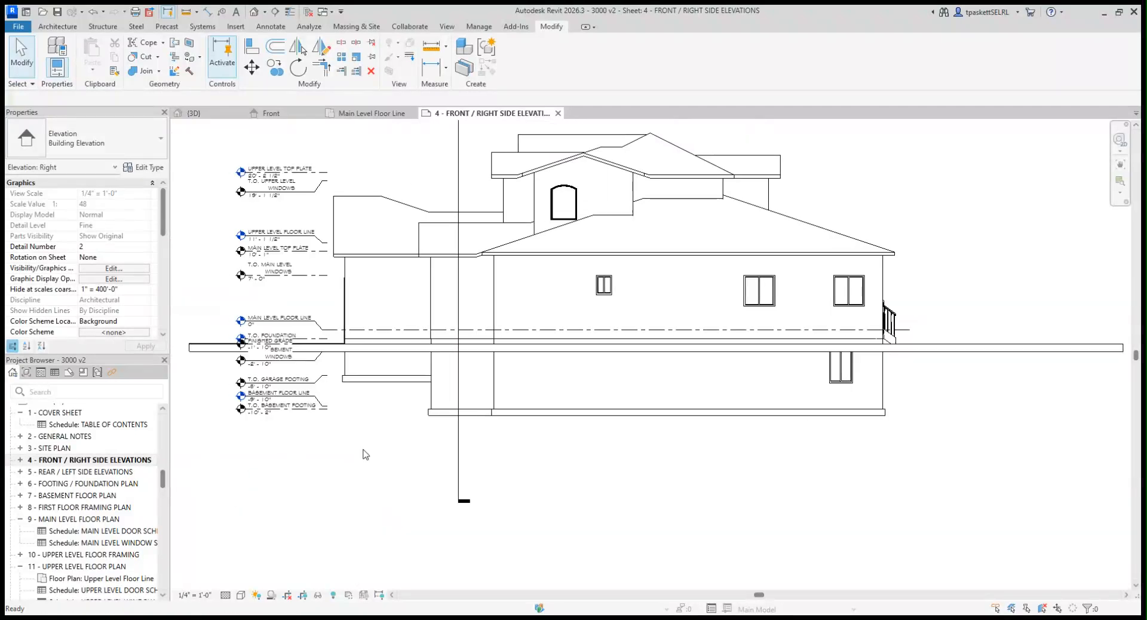
{"action": "scroll", "coordinate": [307, 439], "scroll_direction": "up", "scroll_amount": 2}
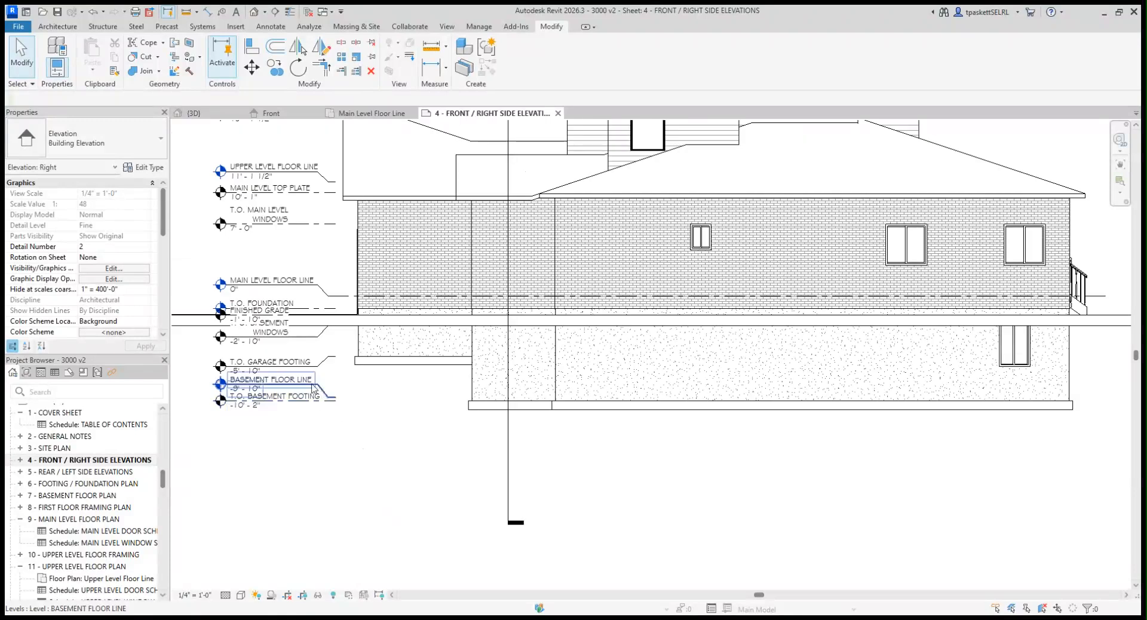
{"action": "left_click", "coordinate": [312, 388]}
{"action": "left_click", "coordinate": [372, 444]}
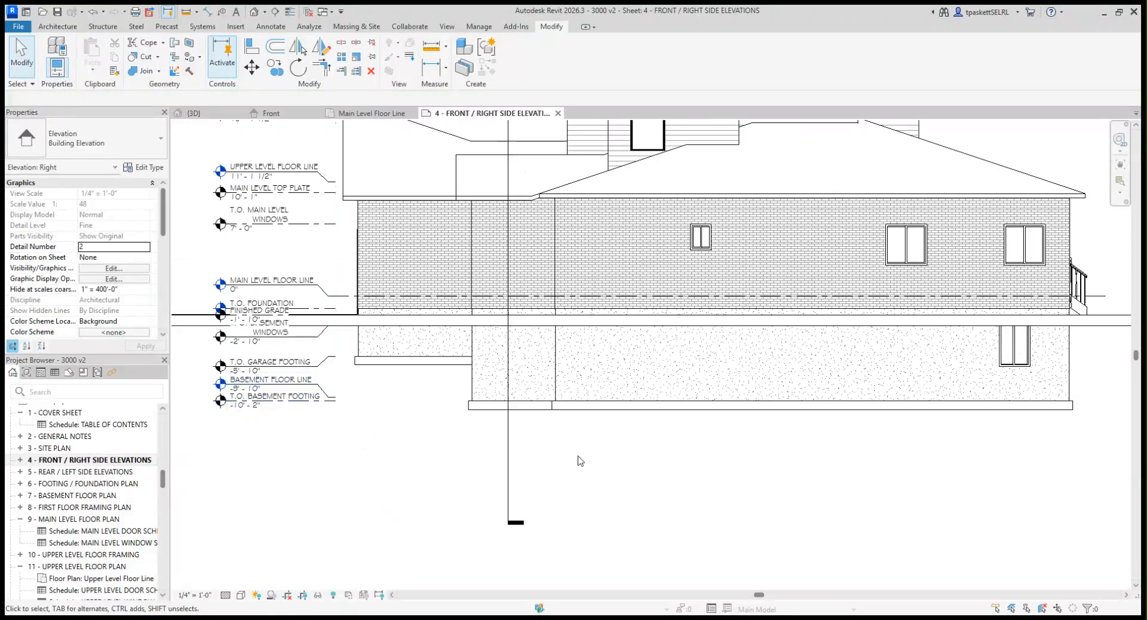
{"action": "left_click", "coordinate": [338, 403]}
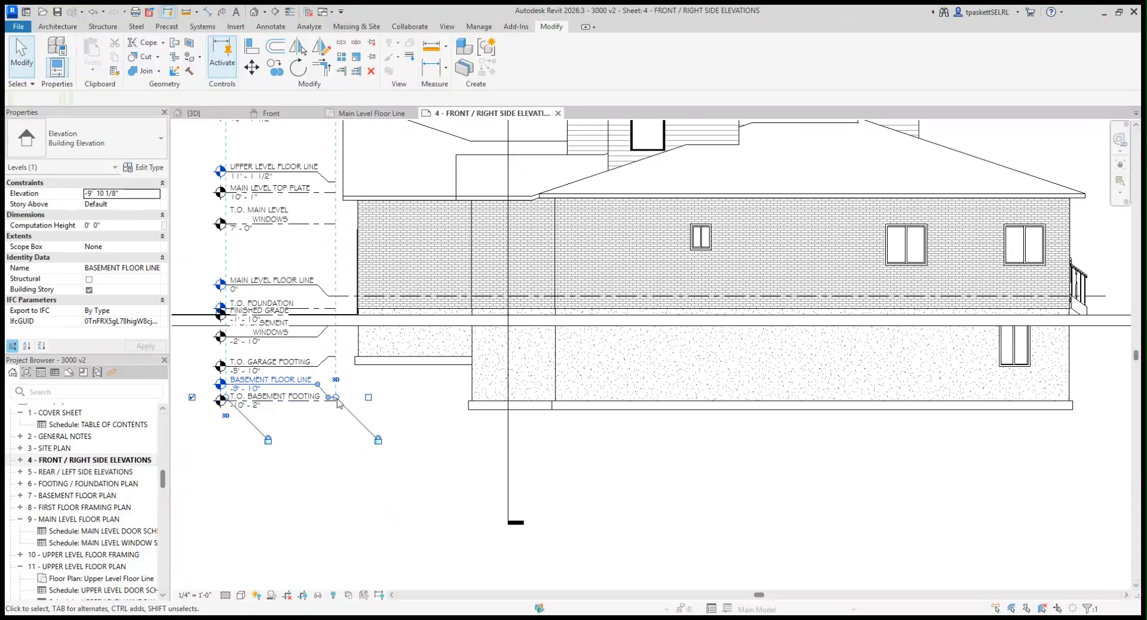
{"action": "left_click_drag", "start_coordinate": [337, 399], "coordinate": [379, 445]}
{"action": "left_click", "coordinate": [381, 446]}
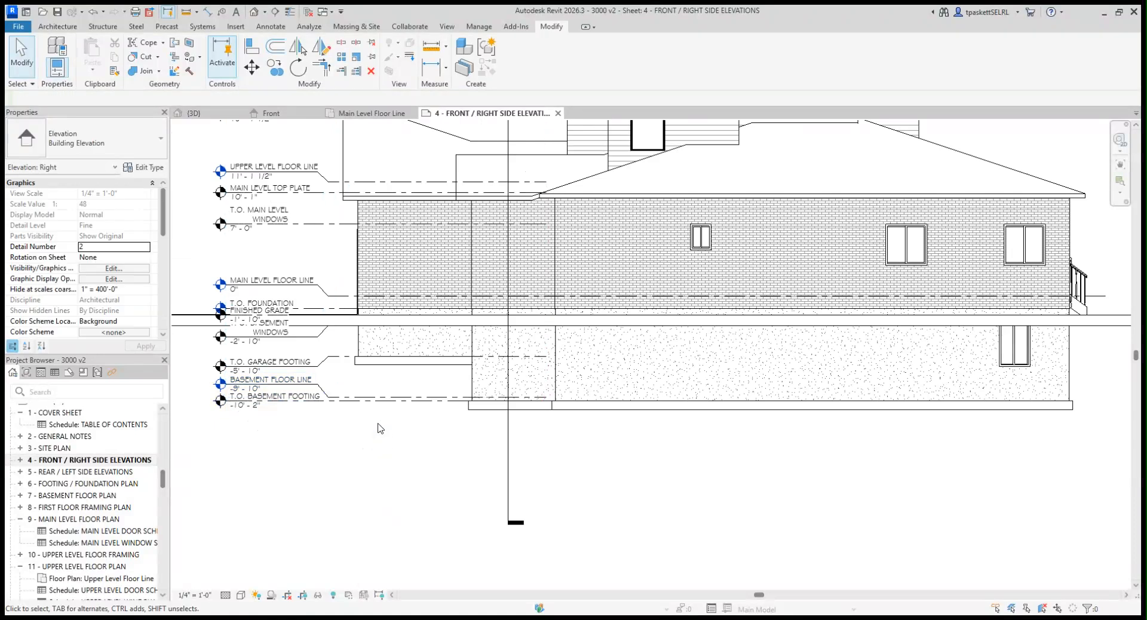
{"action": "left_click", "coordinate": [540, 398]}
{"action": "left_click_drag", "start_coordinate": [744, 386], "coordinate": [1109, 373]}
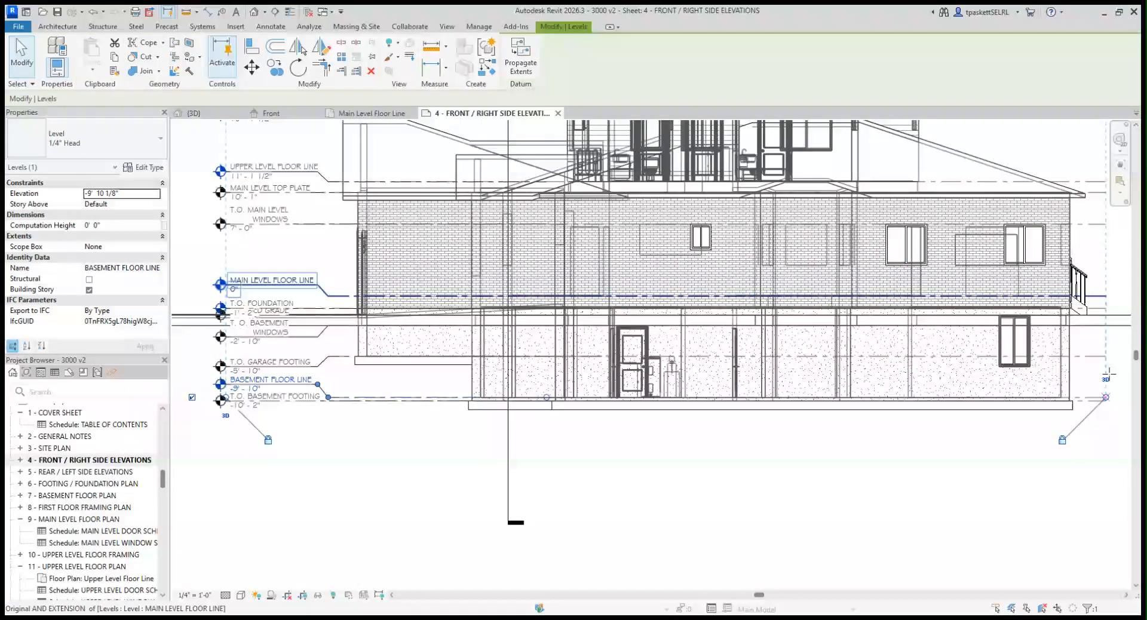
{"action": "left_click", "coordinate": [368, 464]}
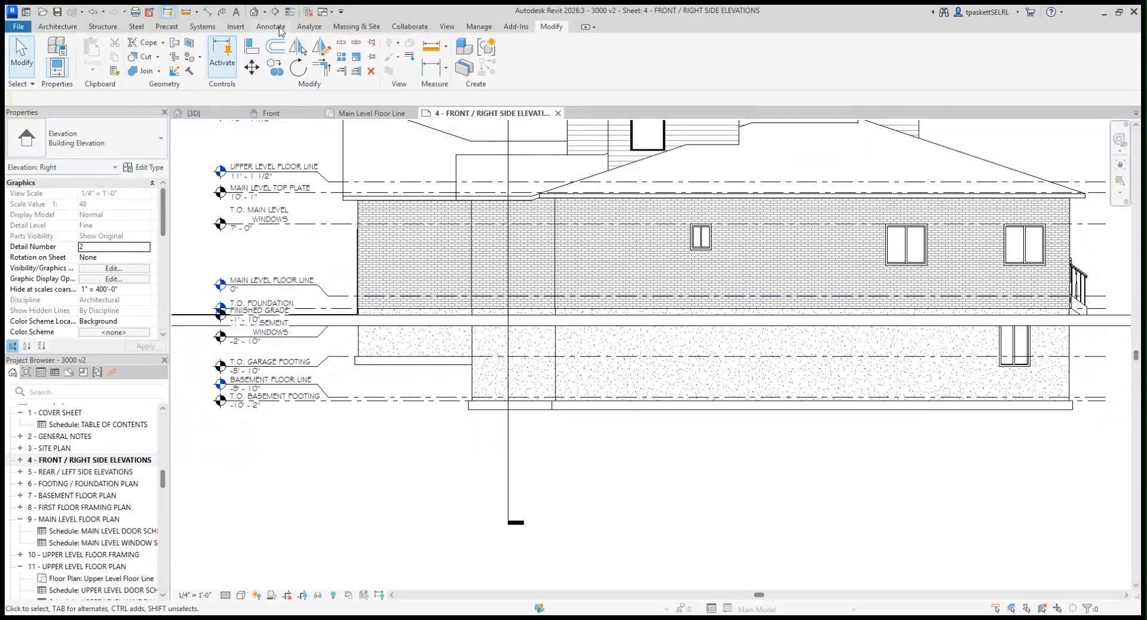
Draw a horizontal detail line in the Grade style along the finished grade, from the garage-end level bends to the level ends past the rear steps
{"action": "left_click", "coordinate": [280, 28]}
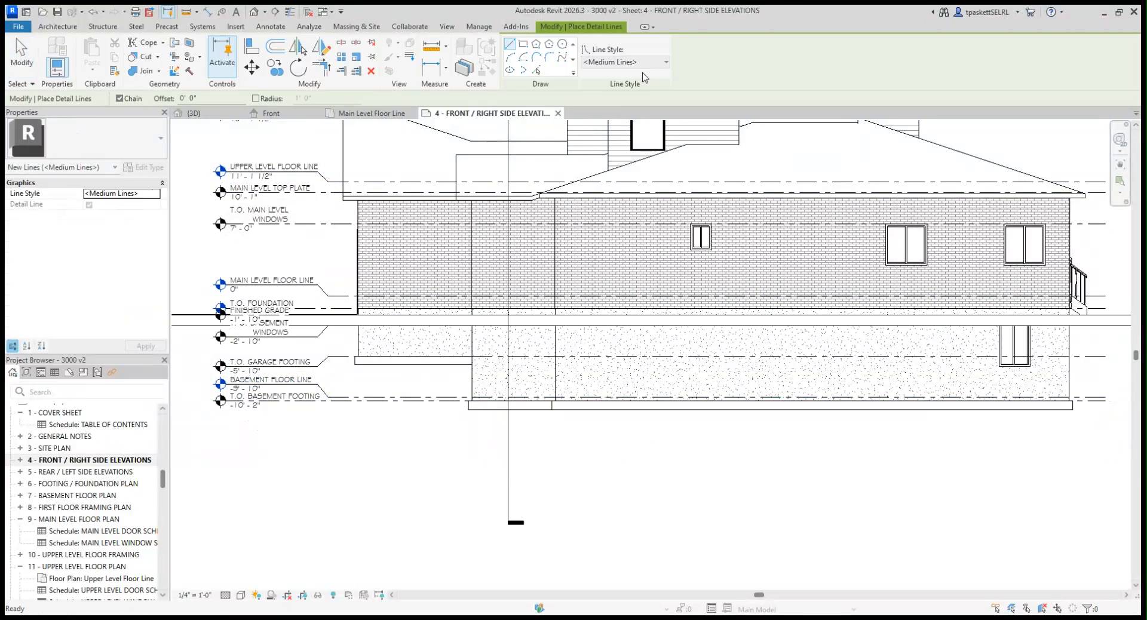
{"action": "left_click", "coordinate": [644, 66]}
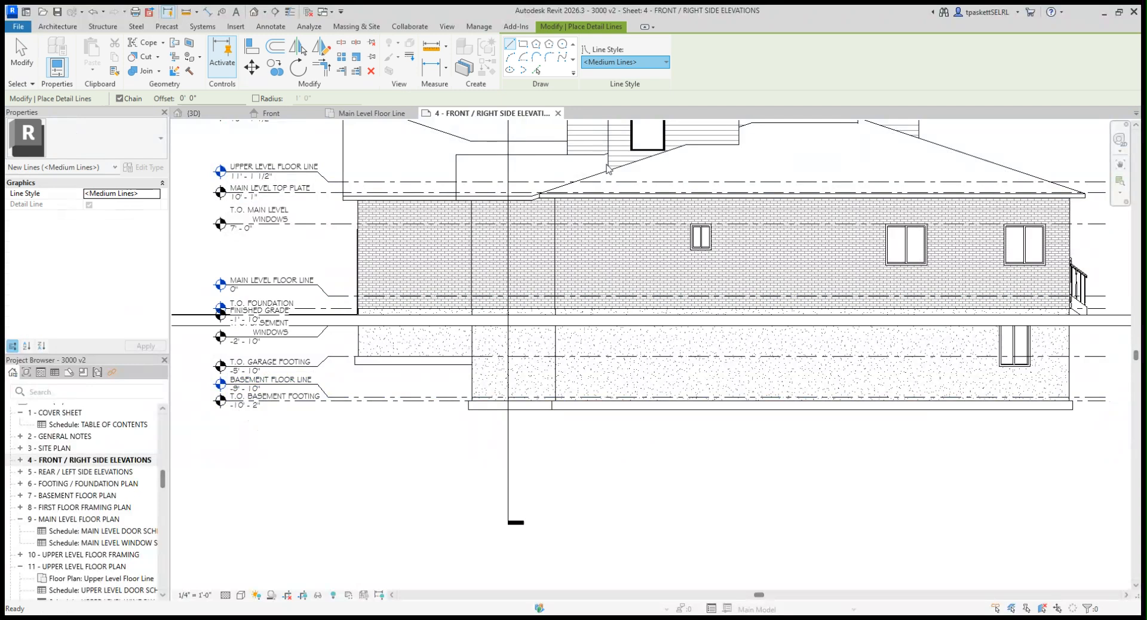
{"action": "left_click", "coordinate": [611, 261]}
{"action": "scroll", "coordinate": [328, 337], "scroll_direction": "up", "scroll_amount": 3}
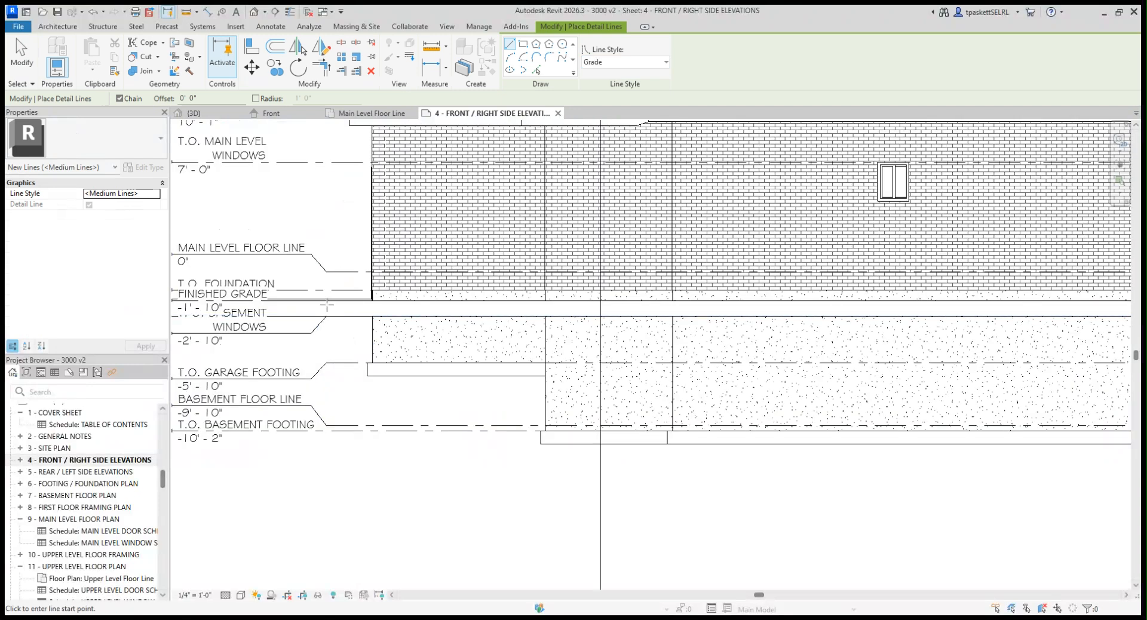
{"action": "left_click", "coordinate": [326, 300]}
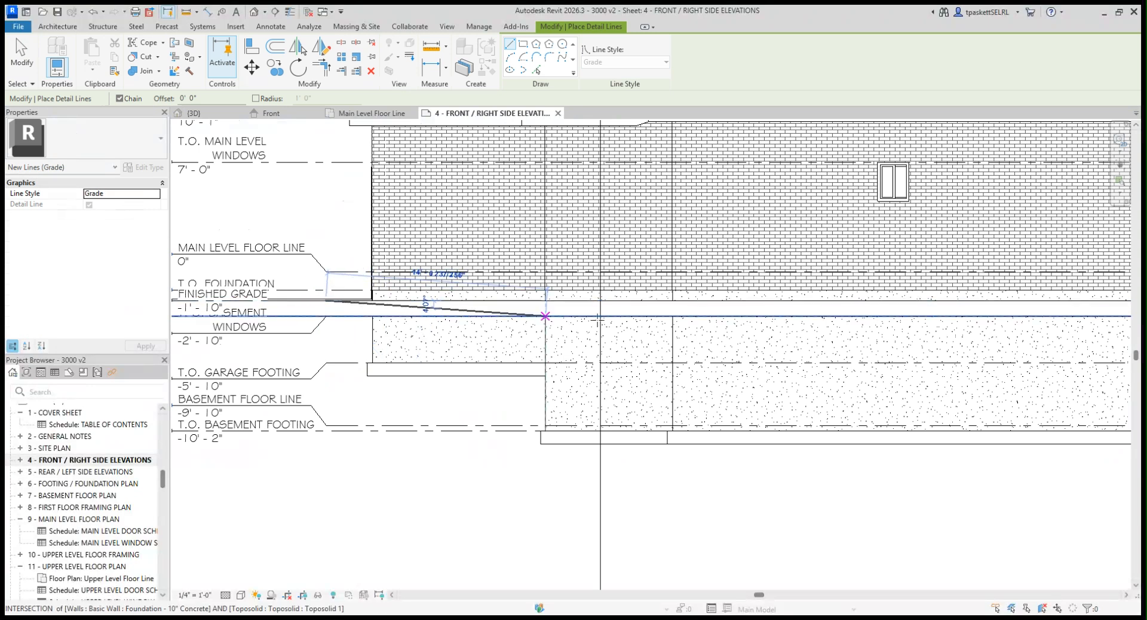
{"action": "scroll", "coordinate": [840, 317], "scroll_direction": "down", "scroll_amount": 5}
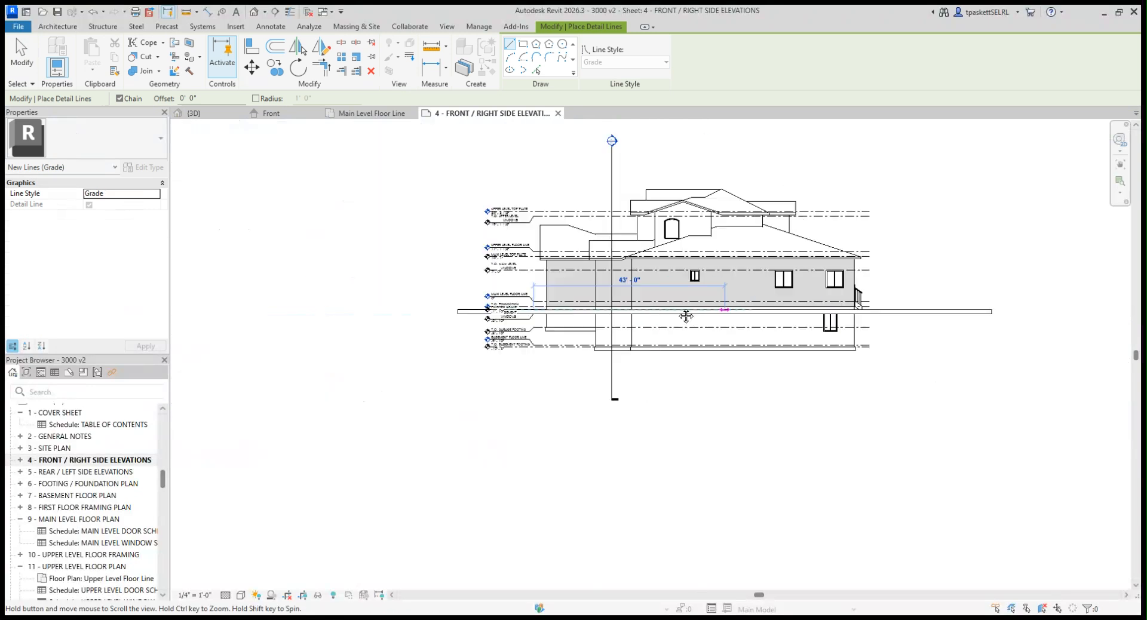
{"action": "scroll", "coordinate": [781, 304], "scroll_direction": "up", "scroll_amount": 4}
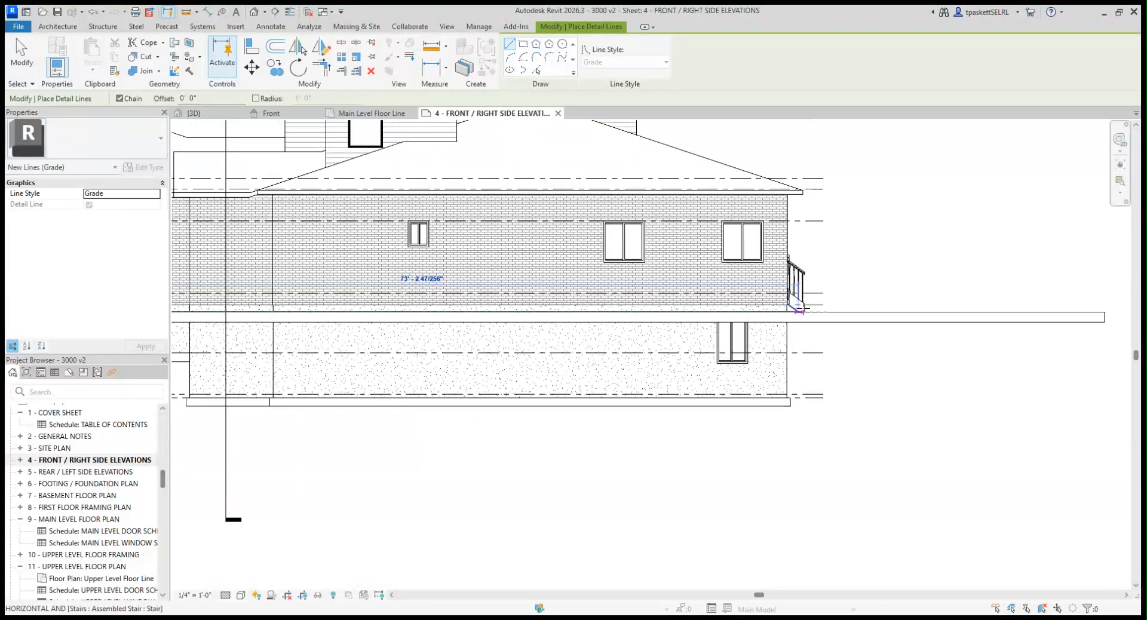
{"action": "left_click", "coordinate": [822, 312]}
{"action": "key", "text": "Escape"}
{"action": "key", "text": "Escape"}
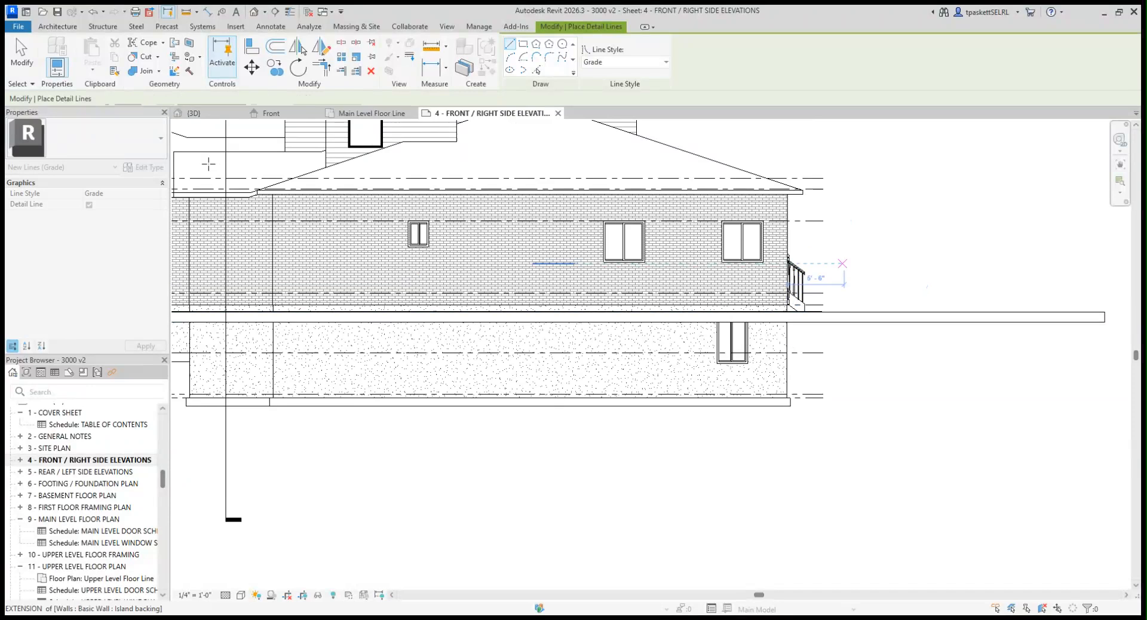
{"action": "key", "text": "Escape"}
Hide the toposolid element in the right elevation view
{"action": "left_click", "coordinate": [844, 323]}
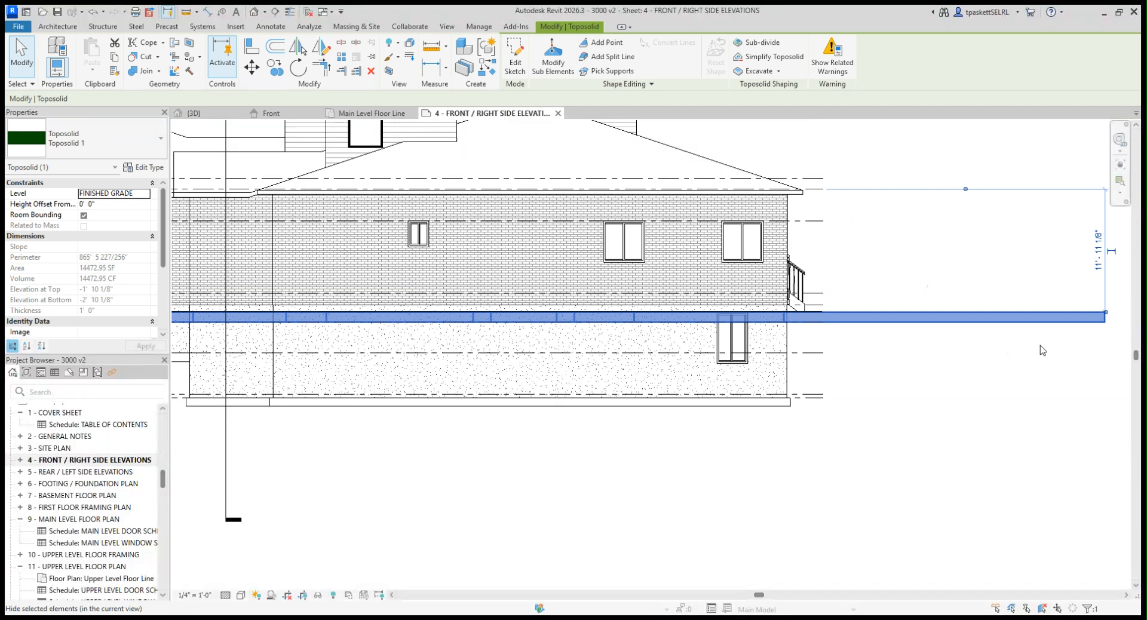
{"action": "key", "text": "h"}
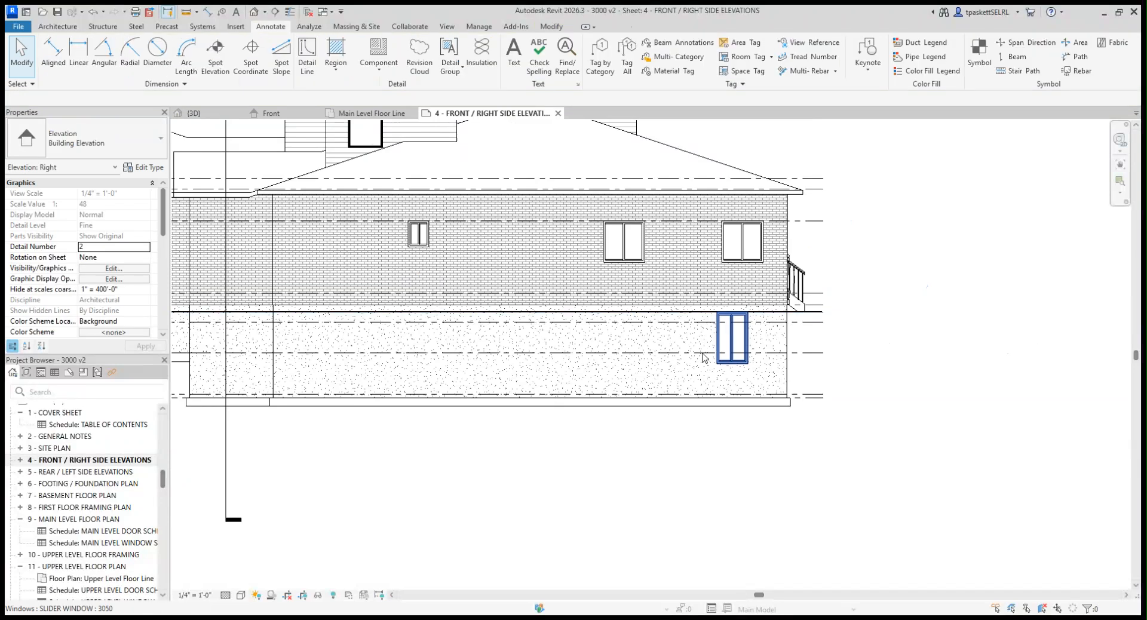
{"action": "scroll", "coordinate": [744, 324], "scroll_direction": "up", "scroll_amount": 2}
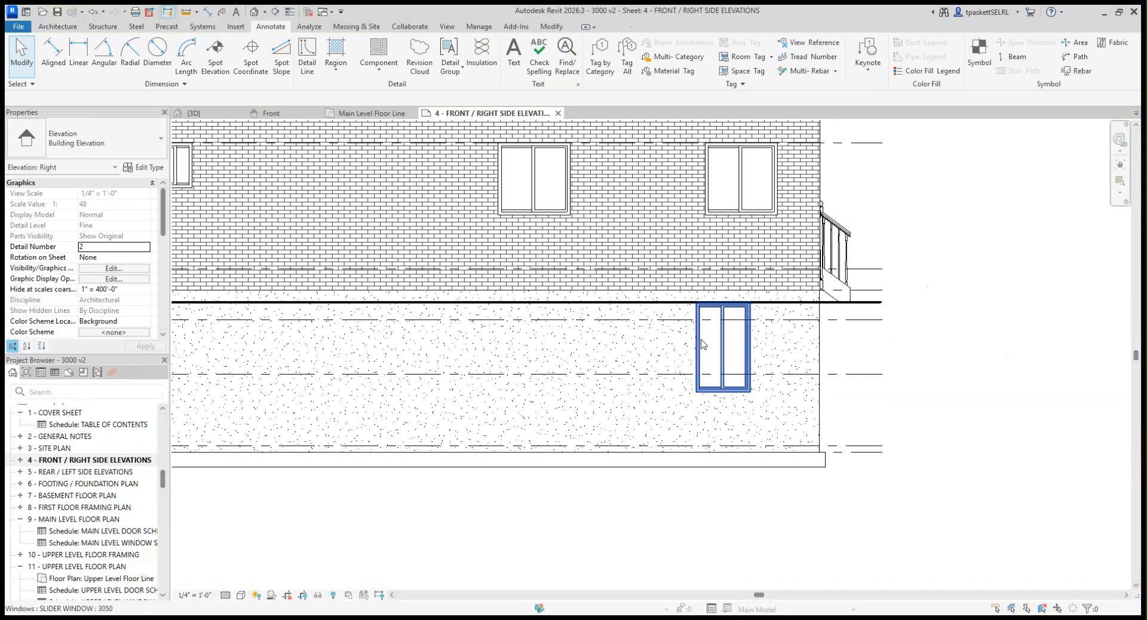
{"action": "left_click_drag", "start_coordinate": [650, 510], "coordinate": [767, 301]}
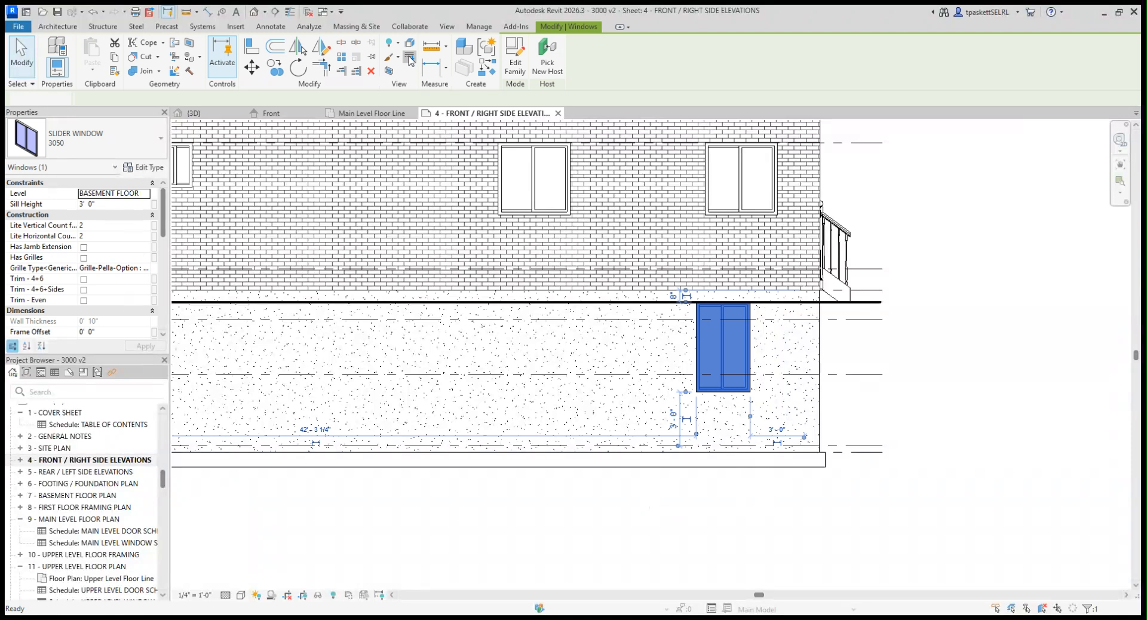
{"action": "left_click", "coordinate": [410, 58]}
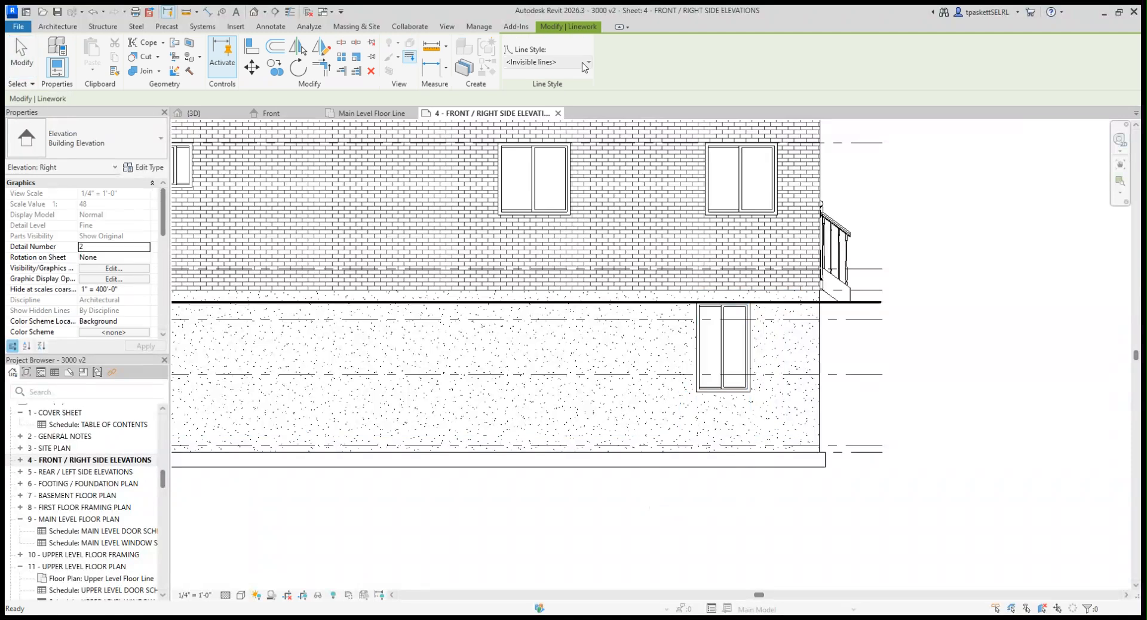
{"action": "left_click", "coordinate": [544, 234]}
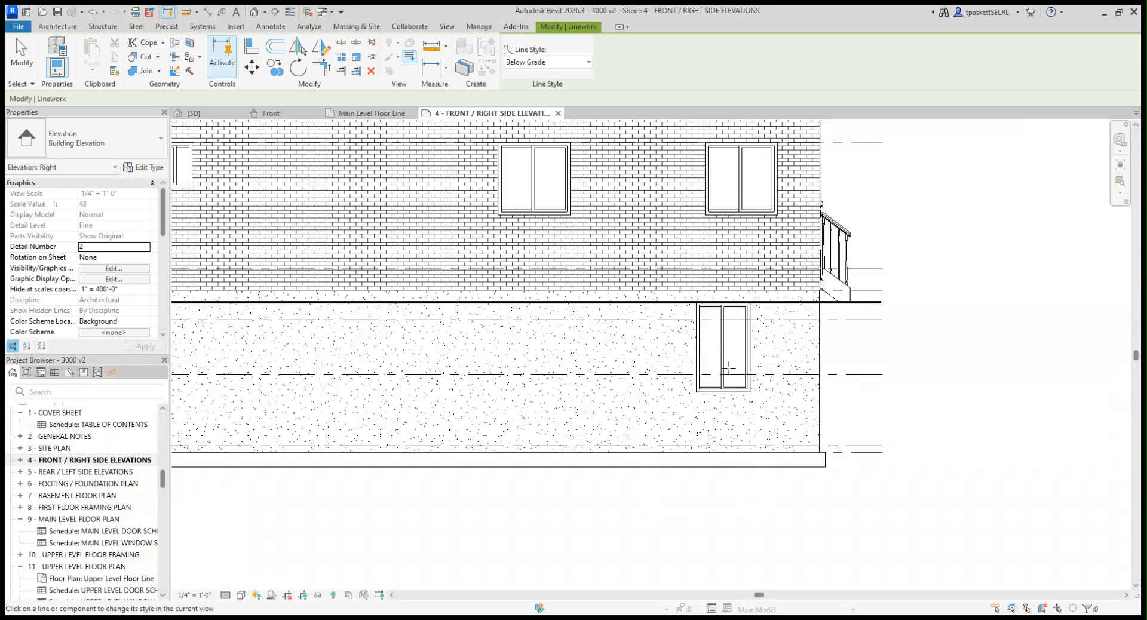
{"action": "scroll", "coordinate": [728, 369], "scroll_direction": "up", "scroll_amount": 3}
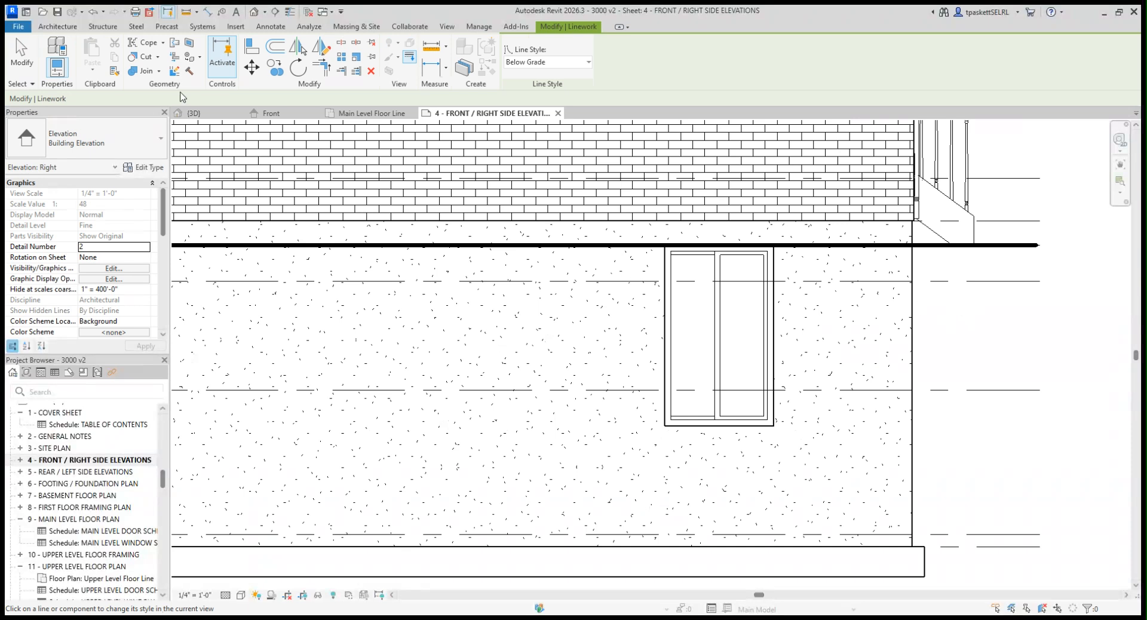
Draw a detail-line rectangle in the Below Grade style around the outer frame of the basement slider window
{"action": "left_click", "coordinate": [271, 26]}
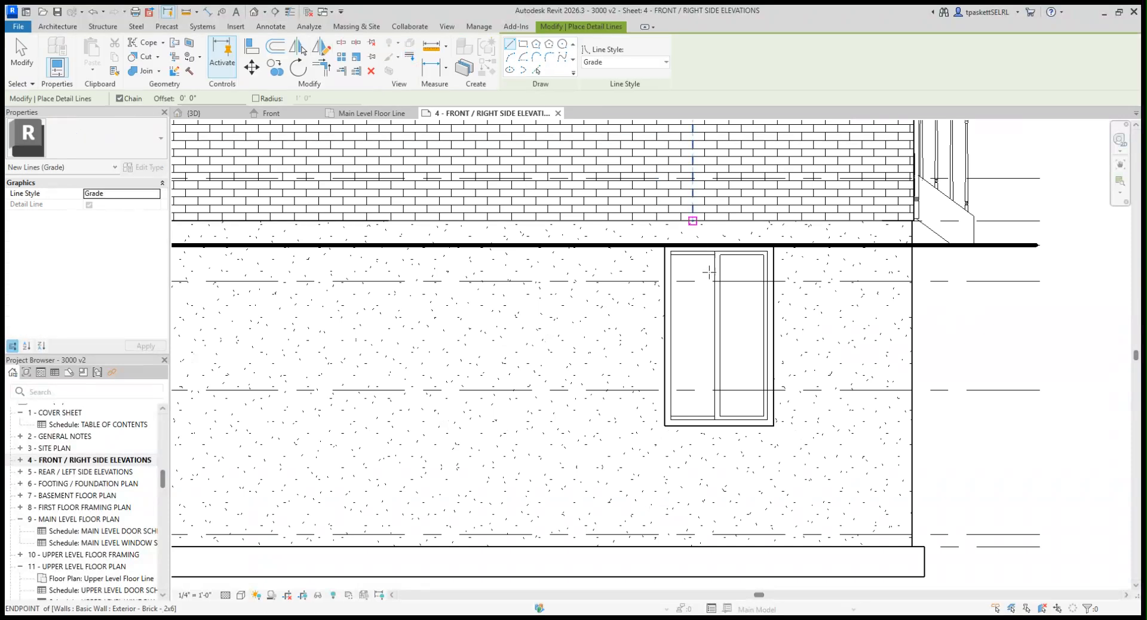
{"action": "left_click", "coordinate": [653, 62]}
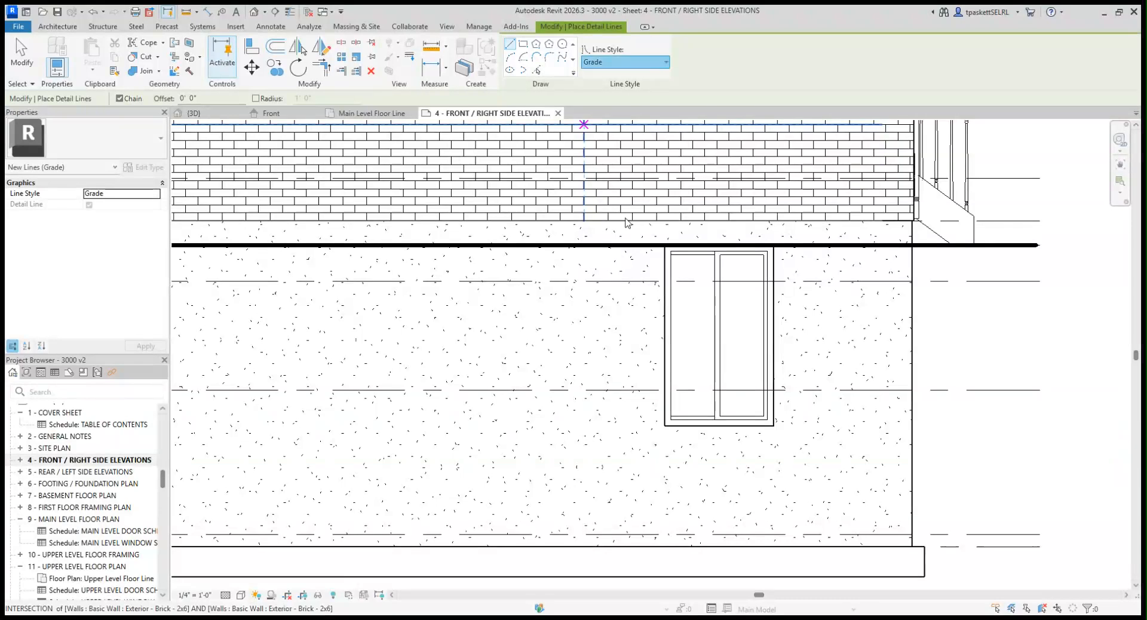
{"action": "left_click", "coordinate": [619, 238]}
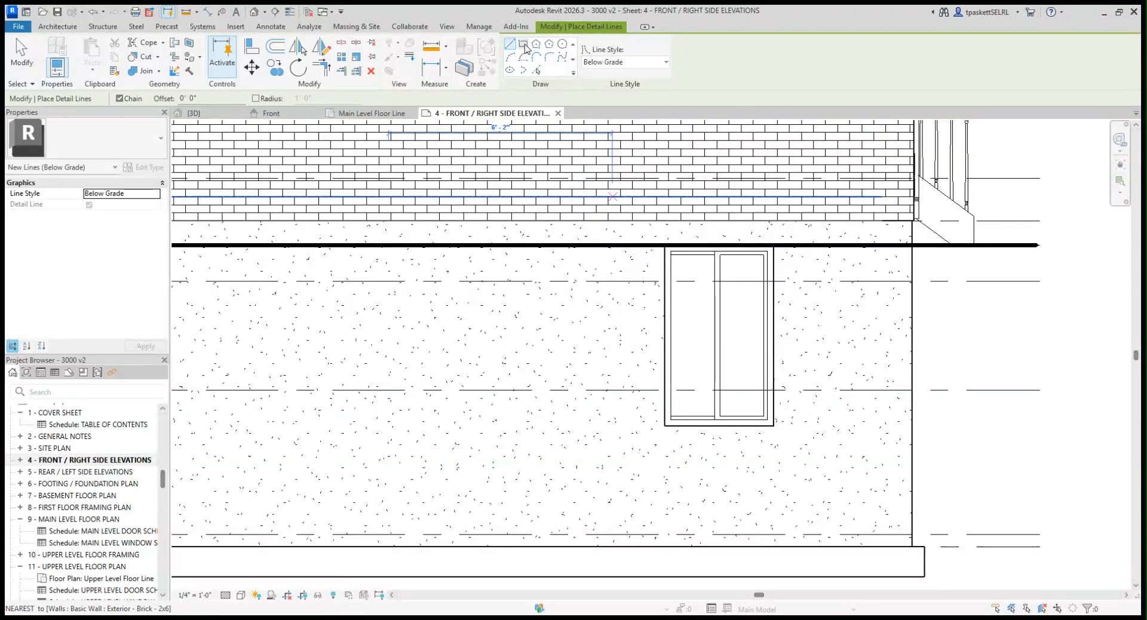
{"action": "left_click", "coordinate": [524, 46]}
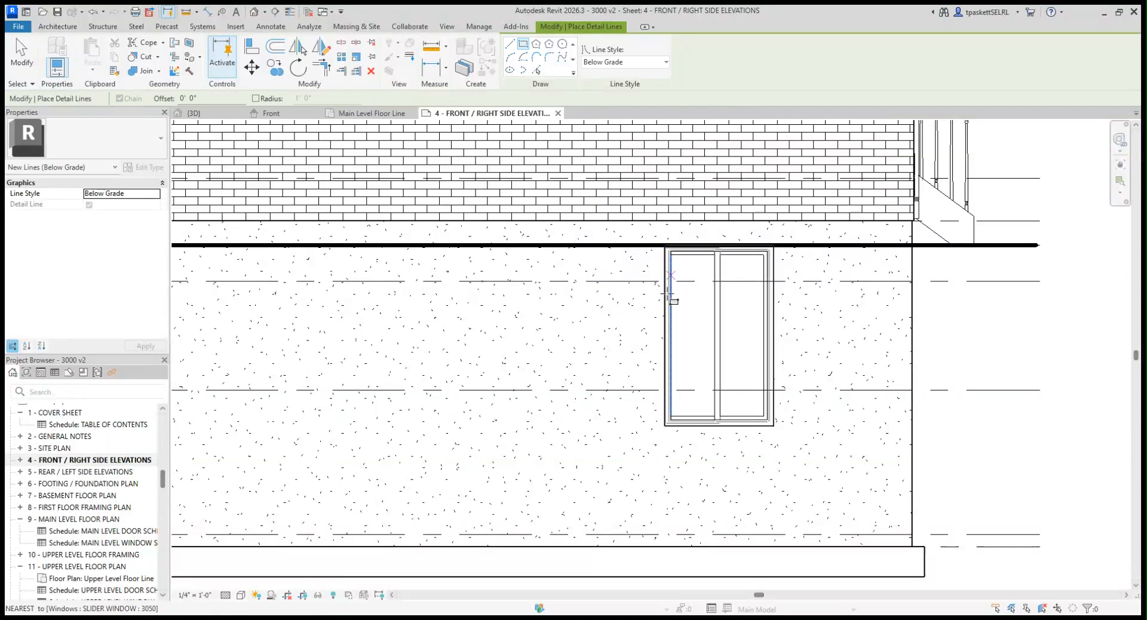
{"action": "left_click", "coordinate": [665, 426]}
{"action": "left_click", "coordinate": [773, 245]}
{"action": "key", "text": "Escape"}
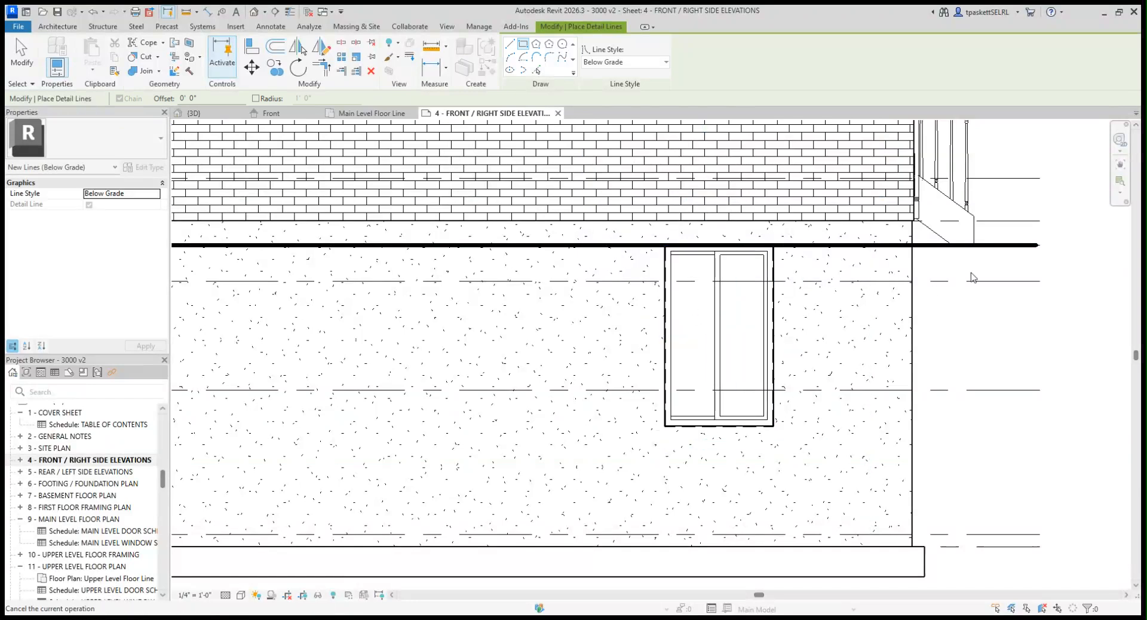
{"action": "key", "text": "Escape"}
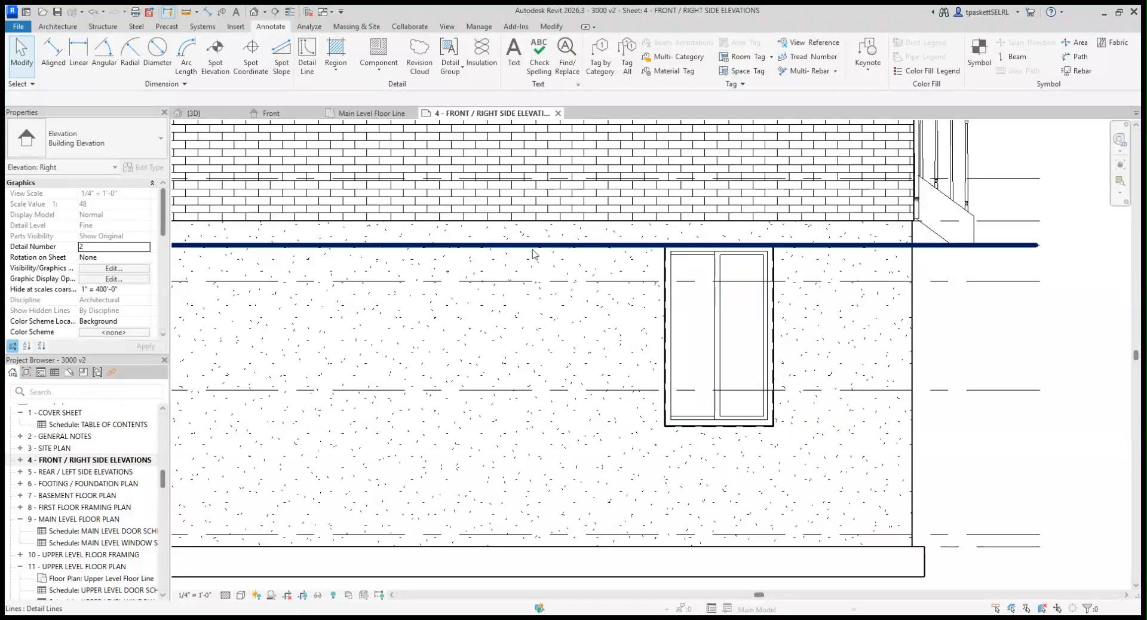
Draw a second Below Grade detail-line rectangle along the inner frame edge of the basement slider window
{"action": "left_click", "coordinate": [308, 52]}
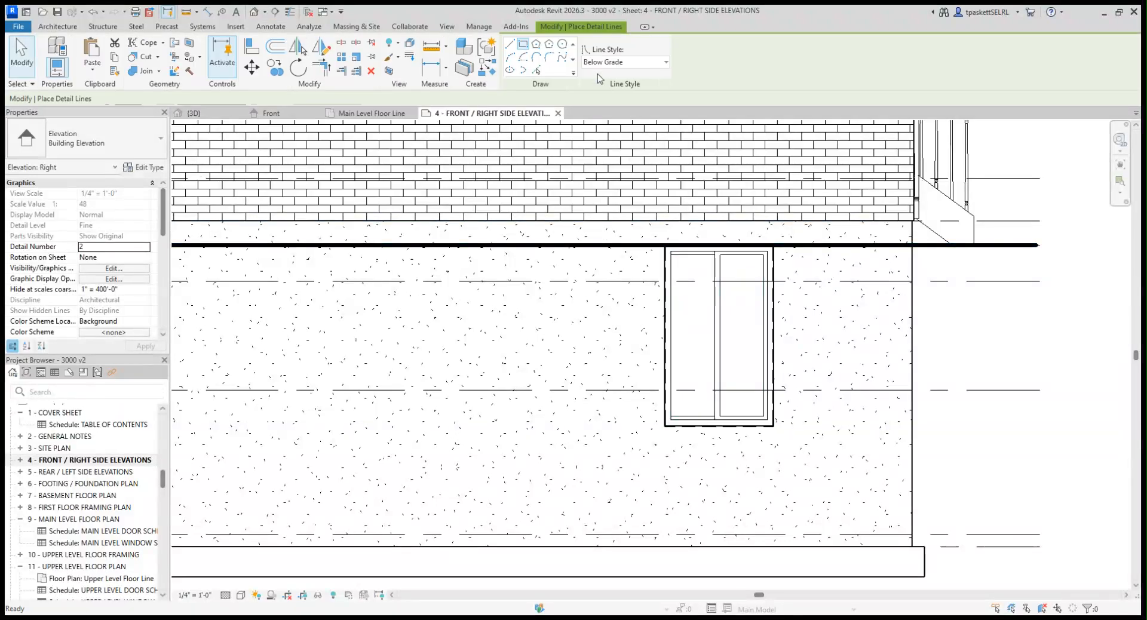
{"action": "scroll", "coordinate": [672, 254], "scroll_direction": "up", "scroll_amount": 2}
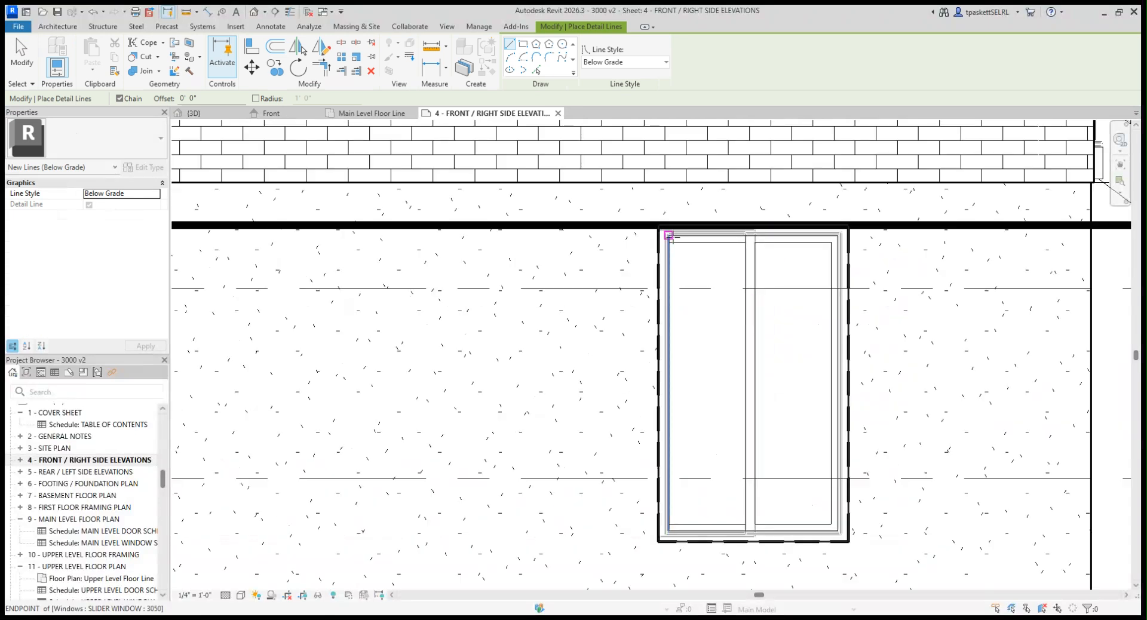
{"action": "left_click", "coordinate": [669, 236]}
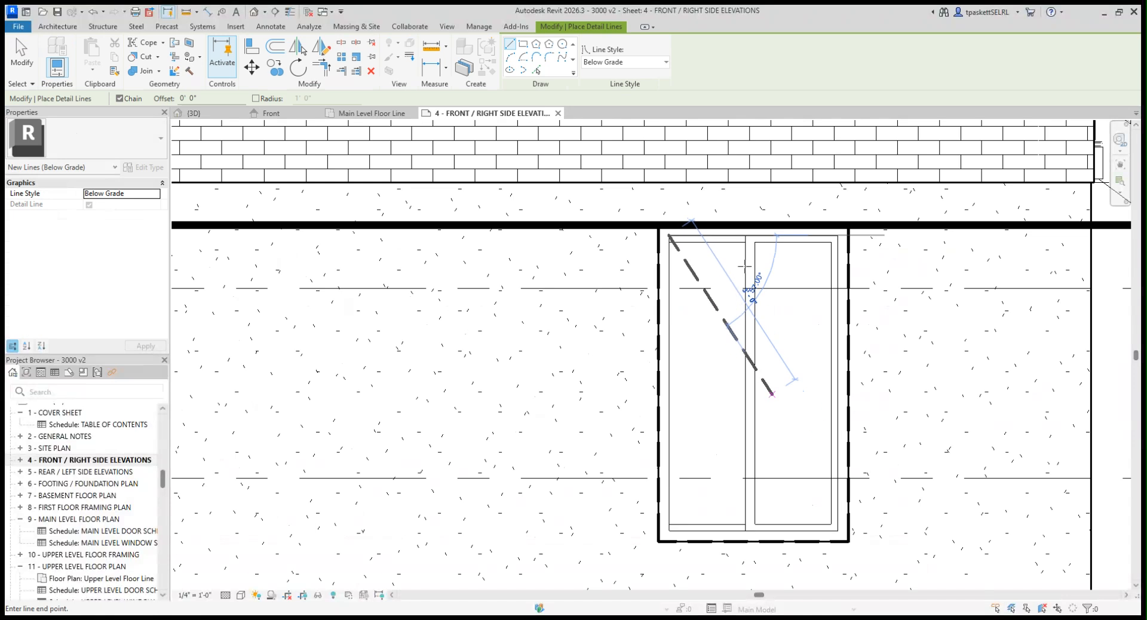
{"action": "left_click", "coordinate": [522, 44]}
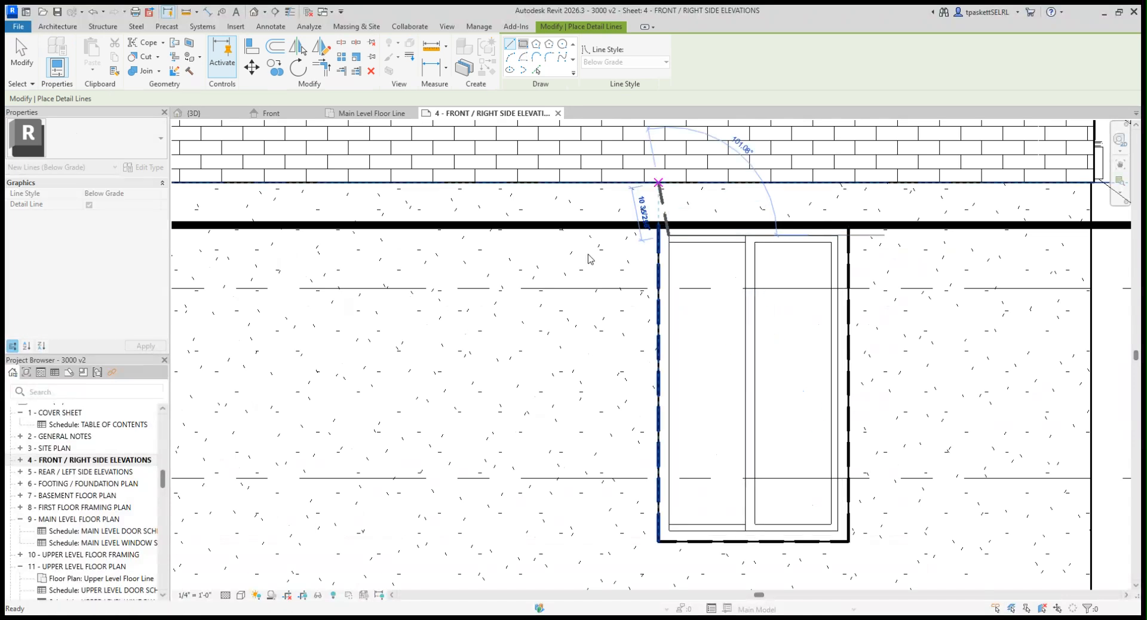
{"action": "left_click", "coordinate": [674, 242]}
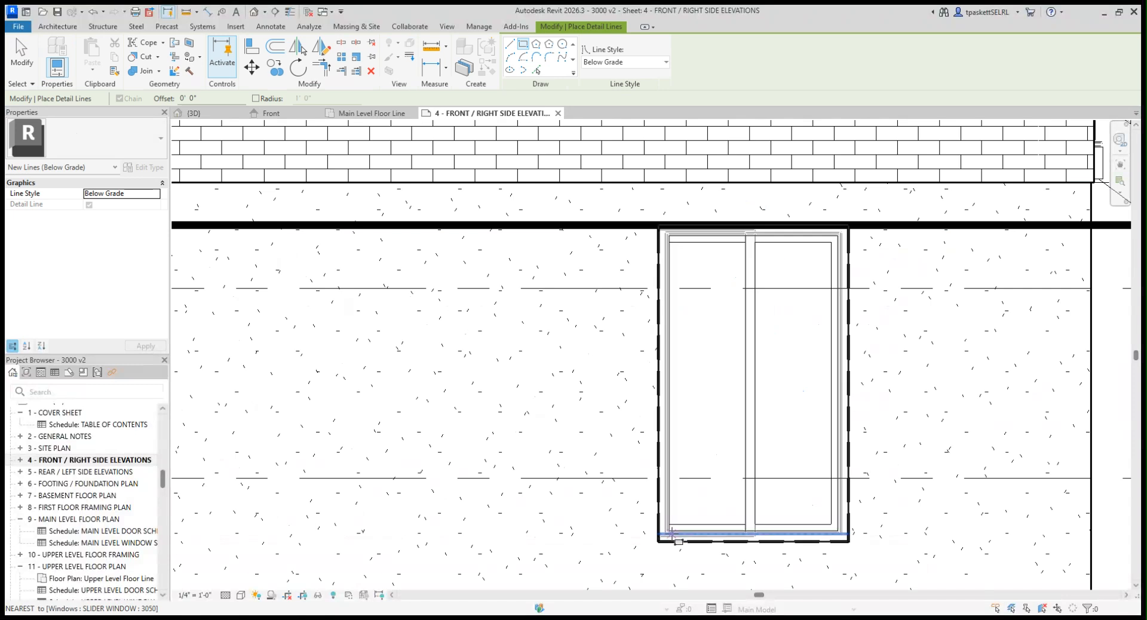
{"action": "left_click", "coordinate": [669, 533]}
{"action": "scroll", "coordinate": [669, 534], "scroll_direction": "up", "scroll_amount": 3}
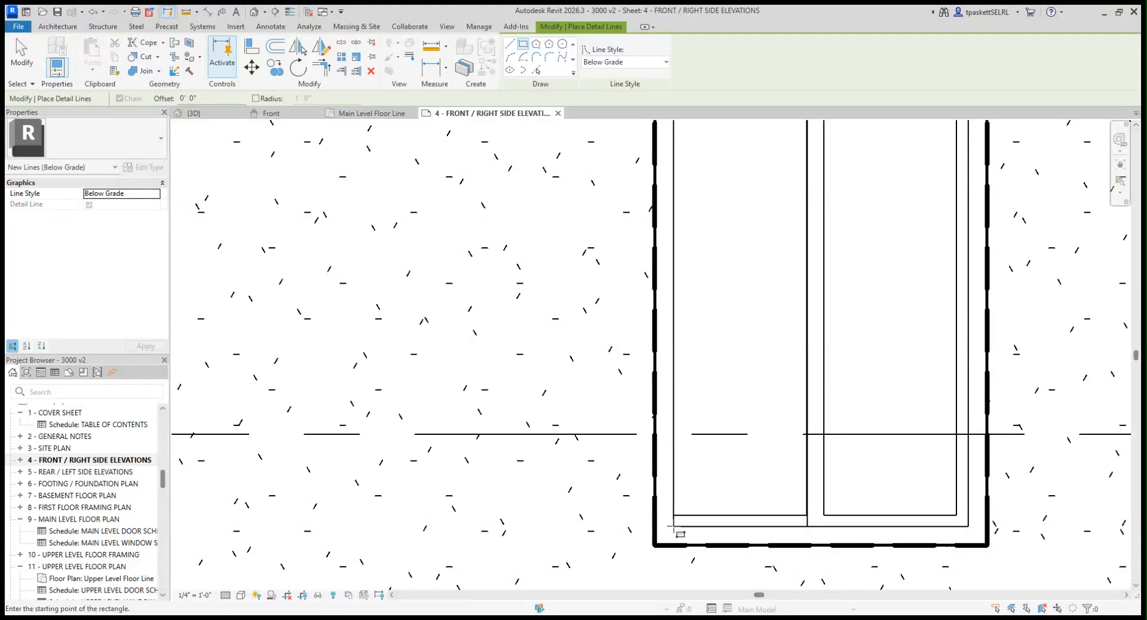
{"action": "left_click", "coordinate": [671, 528]}
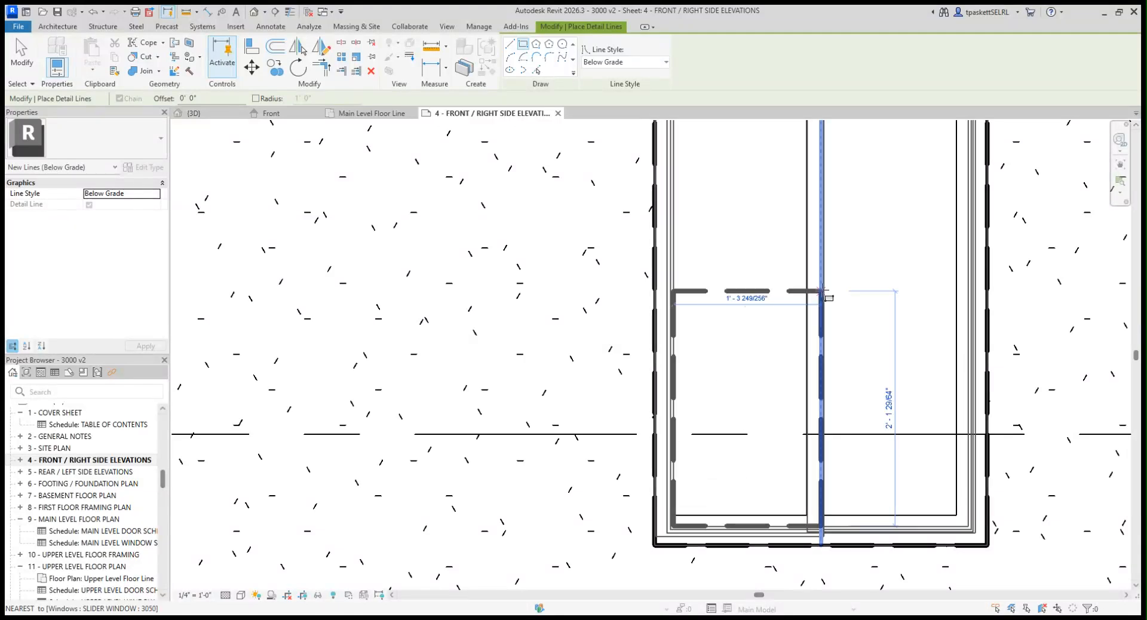
{"action": "scroll", "coordinate": [833, 239], "scroll_direction": "down", "scroll_amount": 5}
{"action": "middle_click_drag", "start_coordinate": [804, 302], "coordinate": [768, 339]}
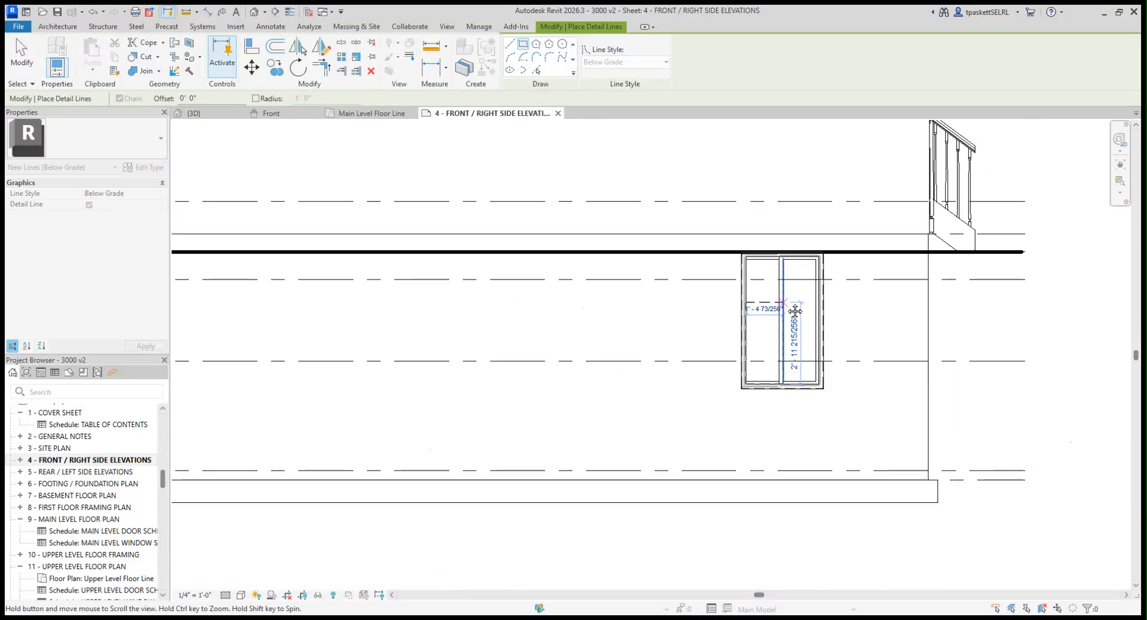
{"action": "scroll", "coordinate": [827, 254], "scroll_direction": "up", "scroll_amount": 3}
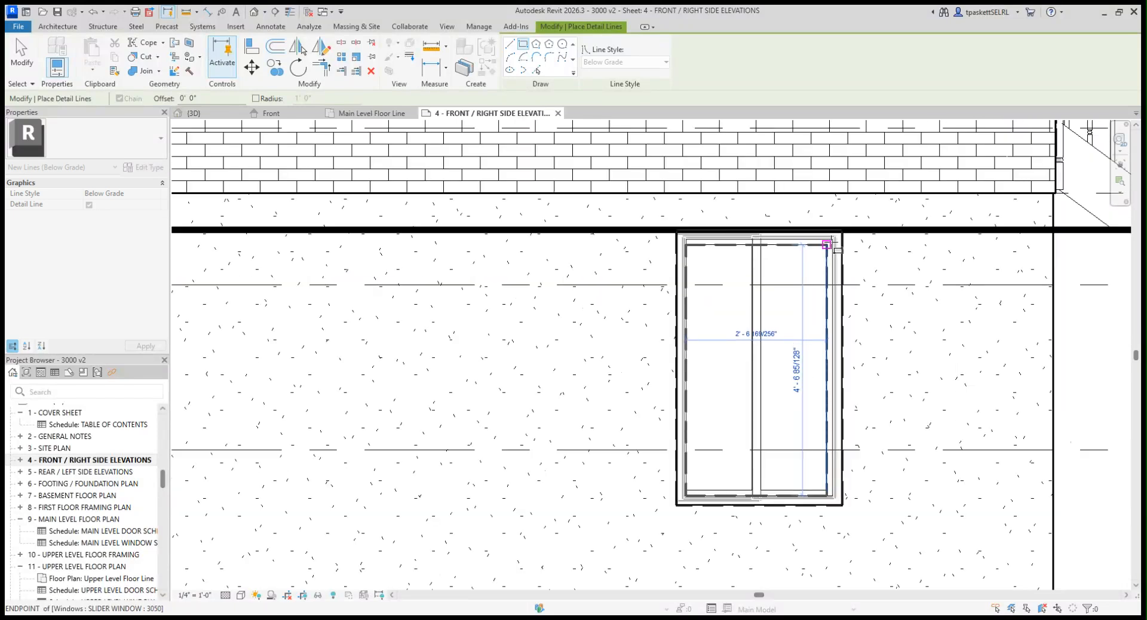
{"action": "scroll", "coordinate": [828, 253], "scroll_direction": "up", "scroll_amount": 2}
{"action": "scroll", "coordinate": [825, 246], "scroll_direction": "up", "scroll_amount": 2}
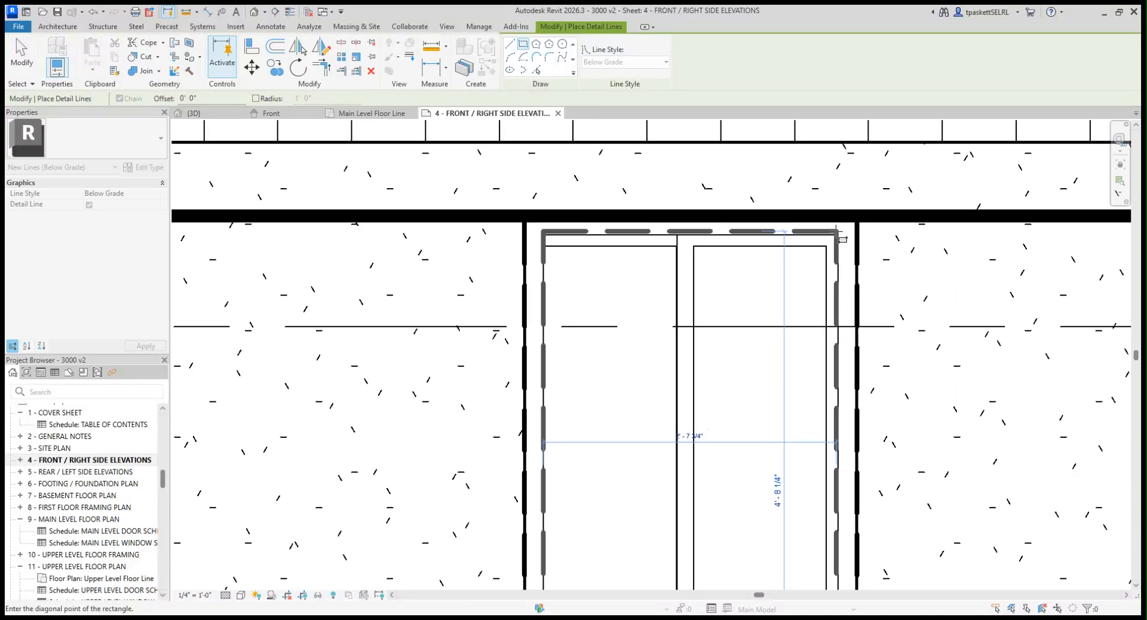
{"action": "left_click", "coordinate": [838, 235]}
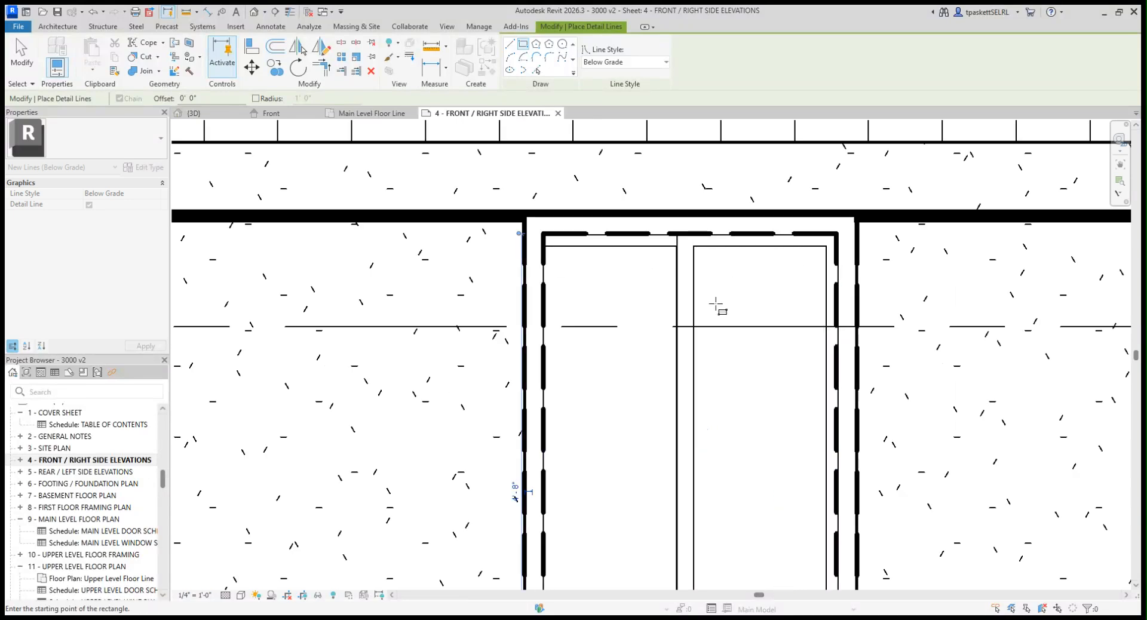
{"action": "scroll", "coordinate": [720, 310], "scroll_direction": "down", "scroll_amount": 3}
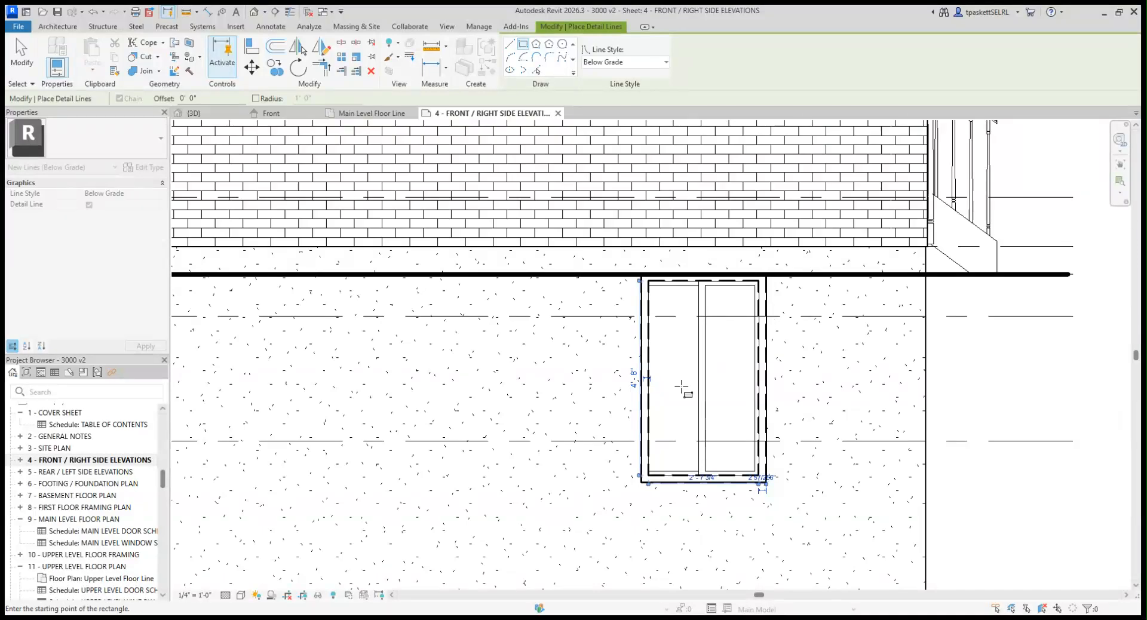
{"action": "left_click", "coordinate": [21, 54]}
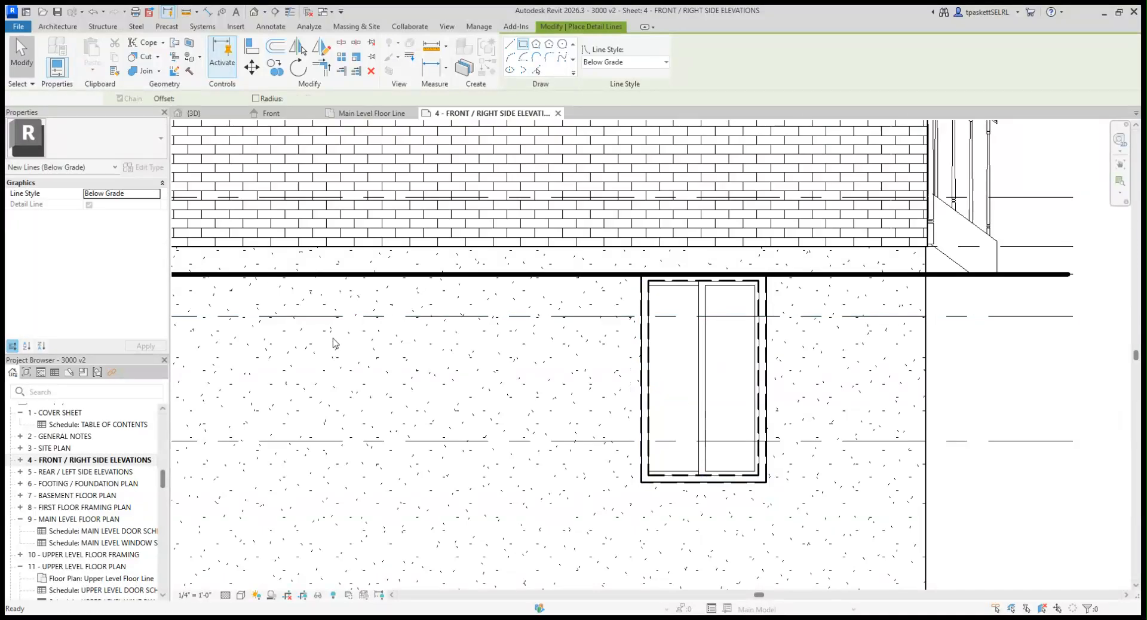
Hide the basement slider window element in the view, keeping the two Below Grade rectangles
{"action": "left_click", "coordinate": [707, 356]}
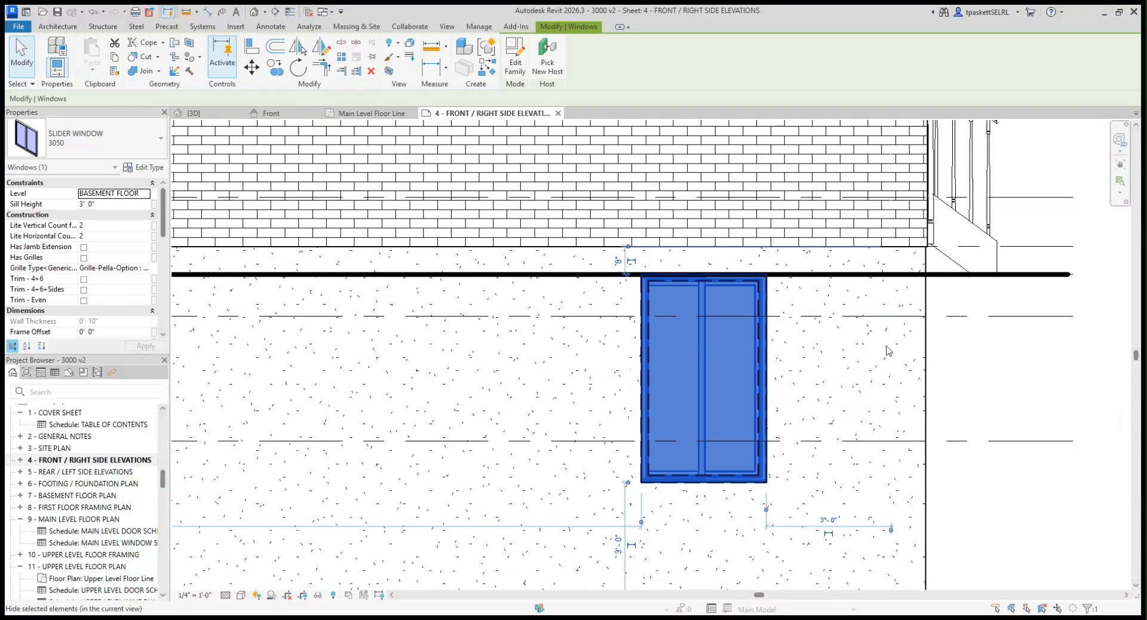
{"action": "key", "text": "Escape"}
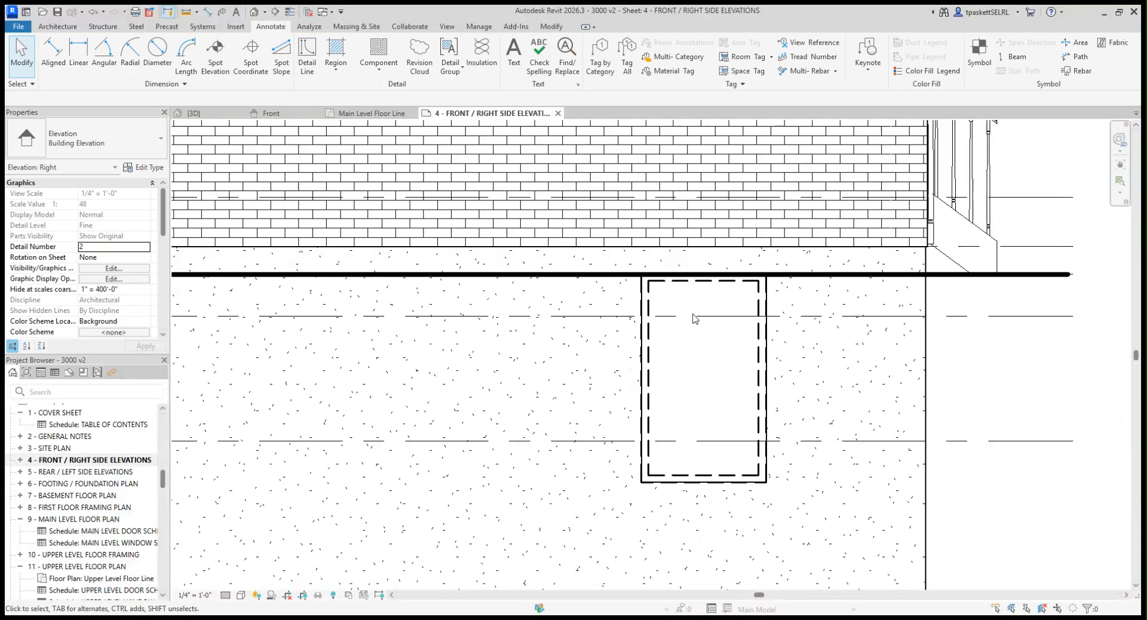
Start Linework with the <Invisible lines> style and hide the left end edges of the basement footing in the right elevation
{"action": "scroll", "coordinate": [693, 319], "scroll_direction": "down", "scroll_amount": 5}
{"action": "middle_click_drag", "start_coordinate": [522, 415], "coordinate": [665, 402]}
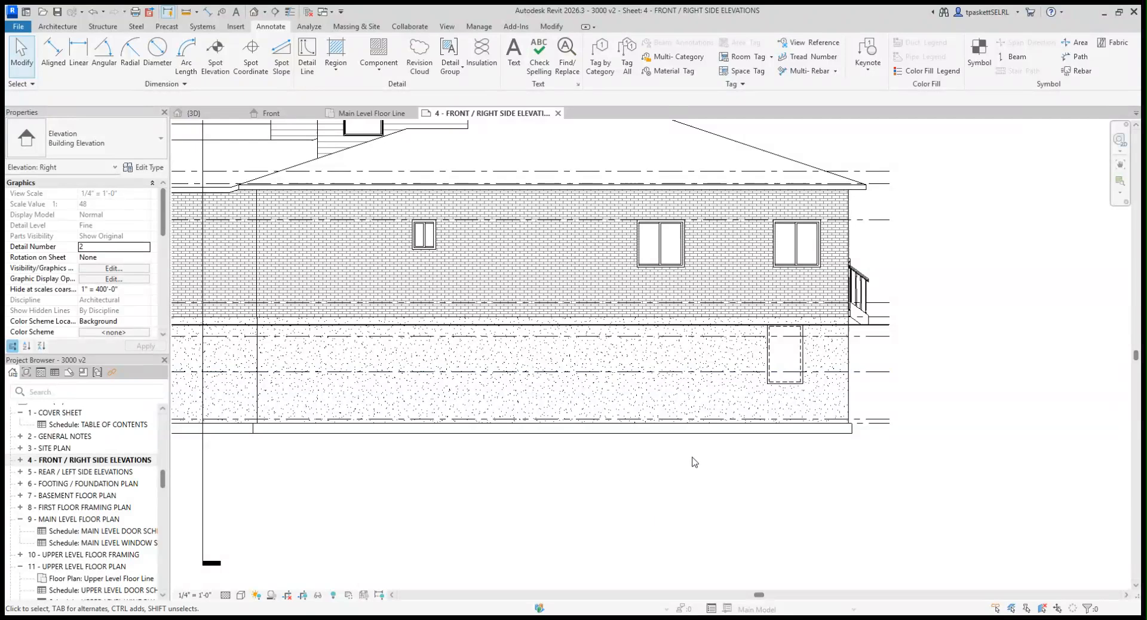
{"action": "middle_click_drag", "start_coordinate": [450, 495], "coordinate": [622, 496]}
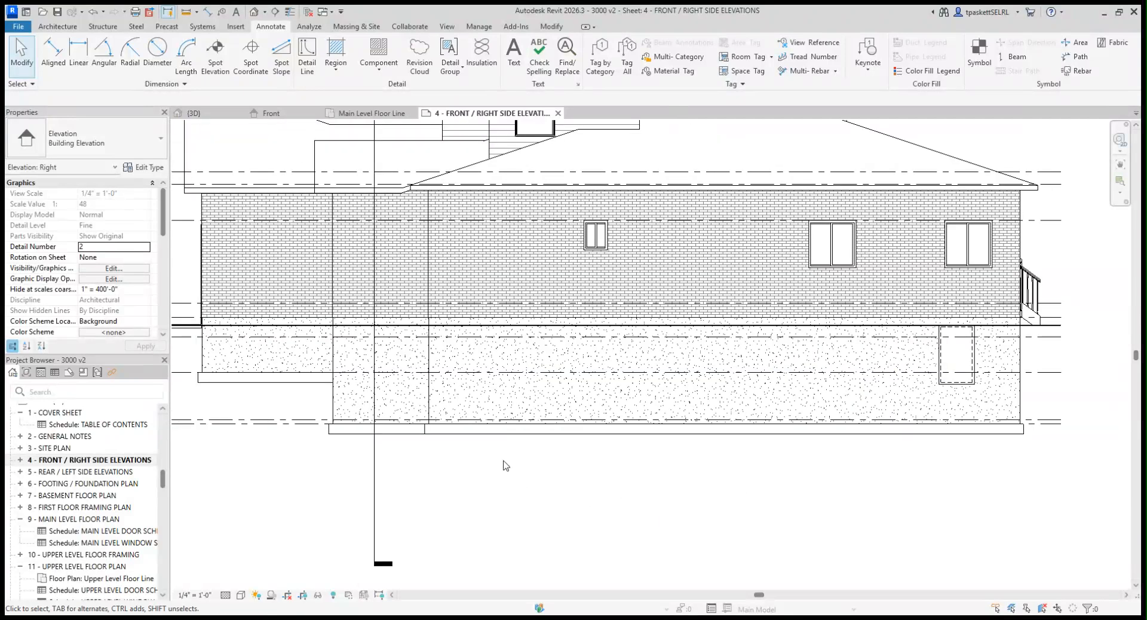
{"action": "left_click", "coordinate": [555, 26]}
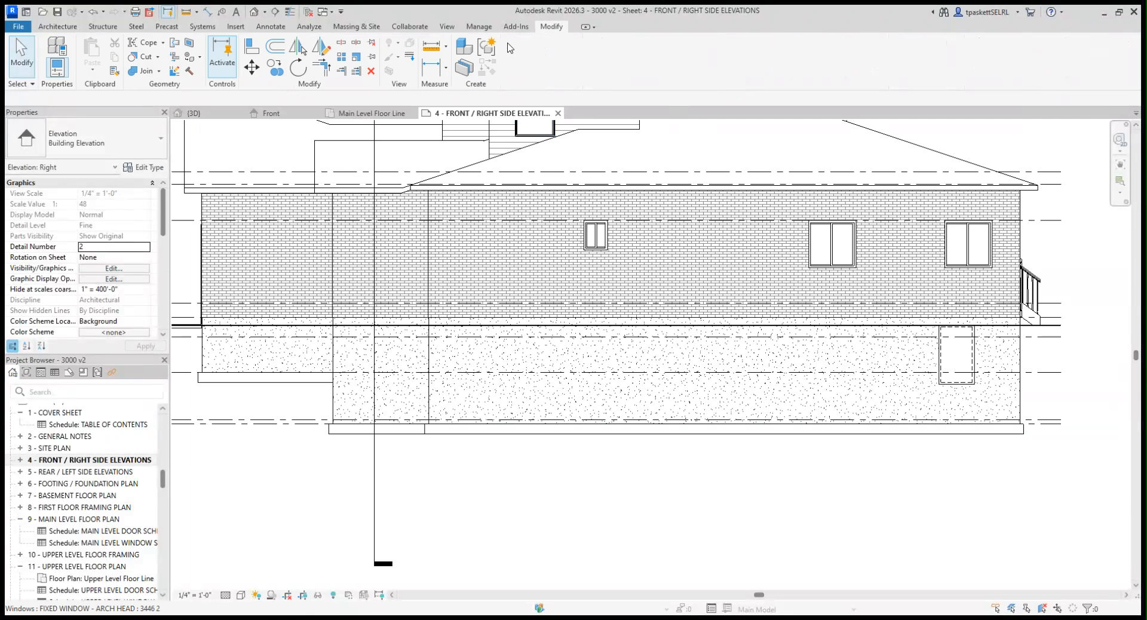
{"action": "left_click", "coordinate": [408, 60]}
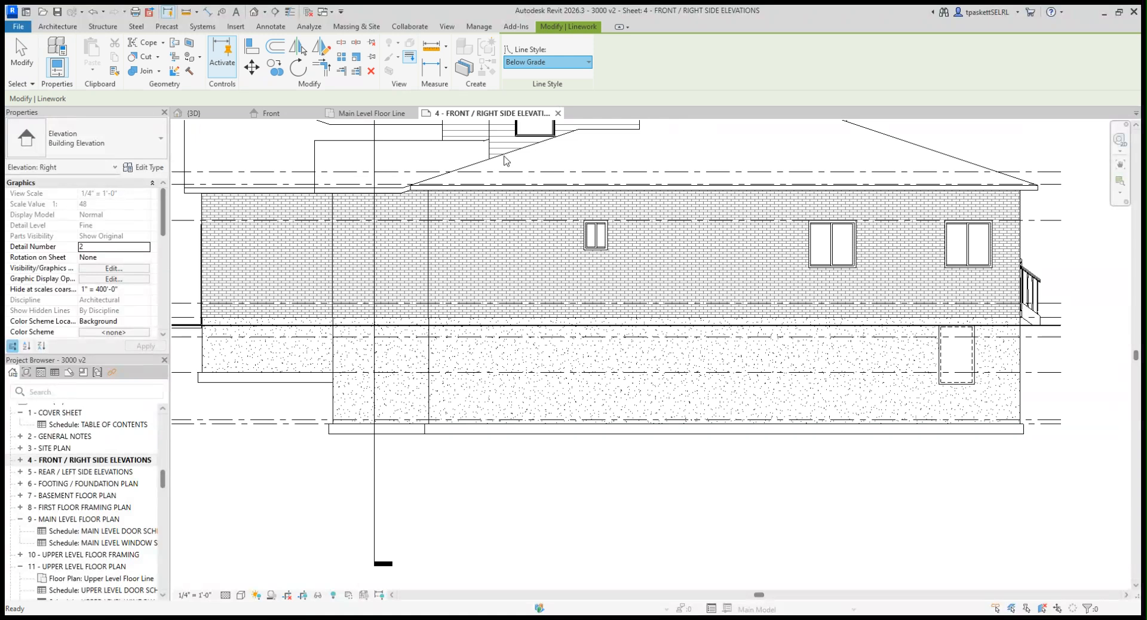
{"action": "left_click", "coordinate": [543, 145]}
{"action": "left_click", "coordinate": [364, 434]}
{"action": "left_click", "coordinate": [328, 435]}
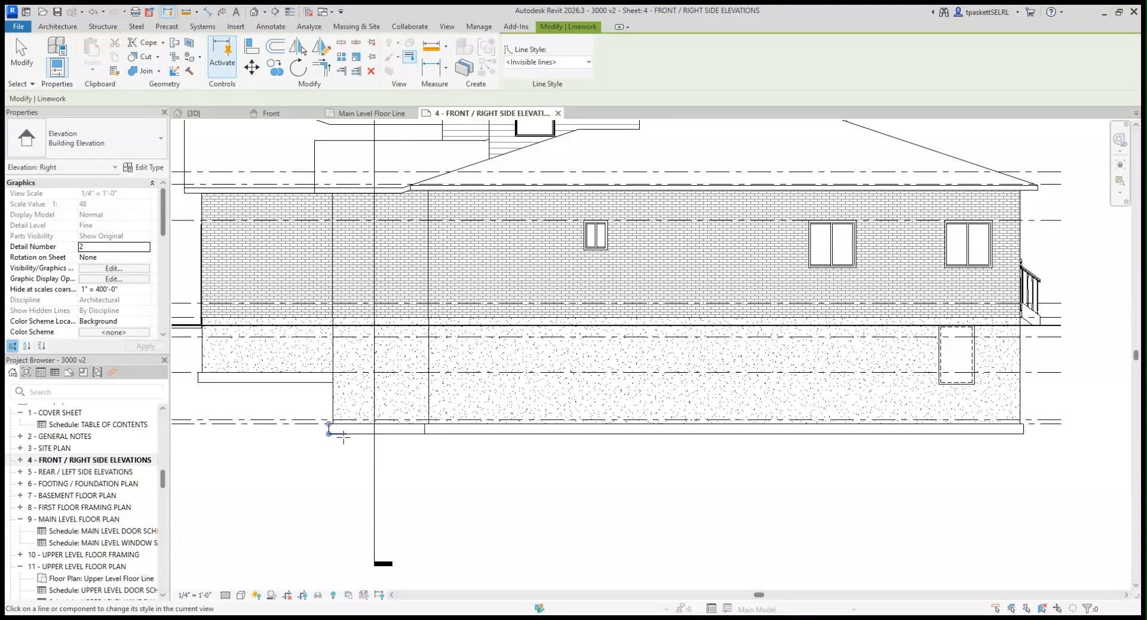
Make the long bottom edge segments of the basement footing invisible with Linework
{"action": "left_click", "coordinate": [410, 434]}
{"action": "left_click", "coordinate": [442, 435]}
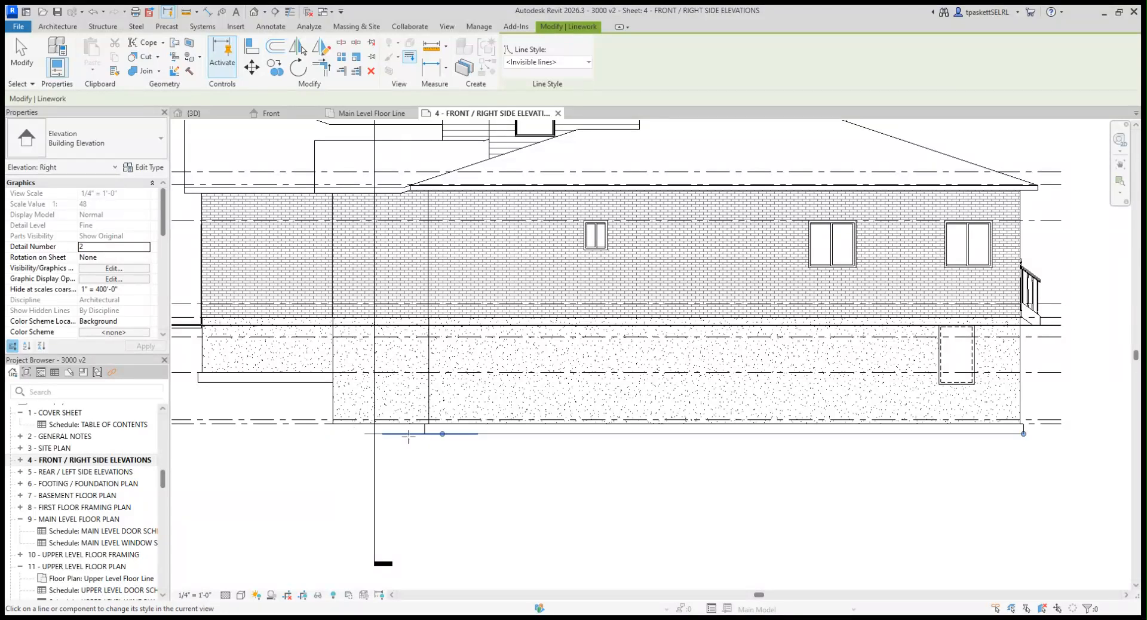
{"action": "left_click", "coordinate": [443, 435]}
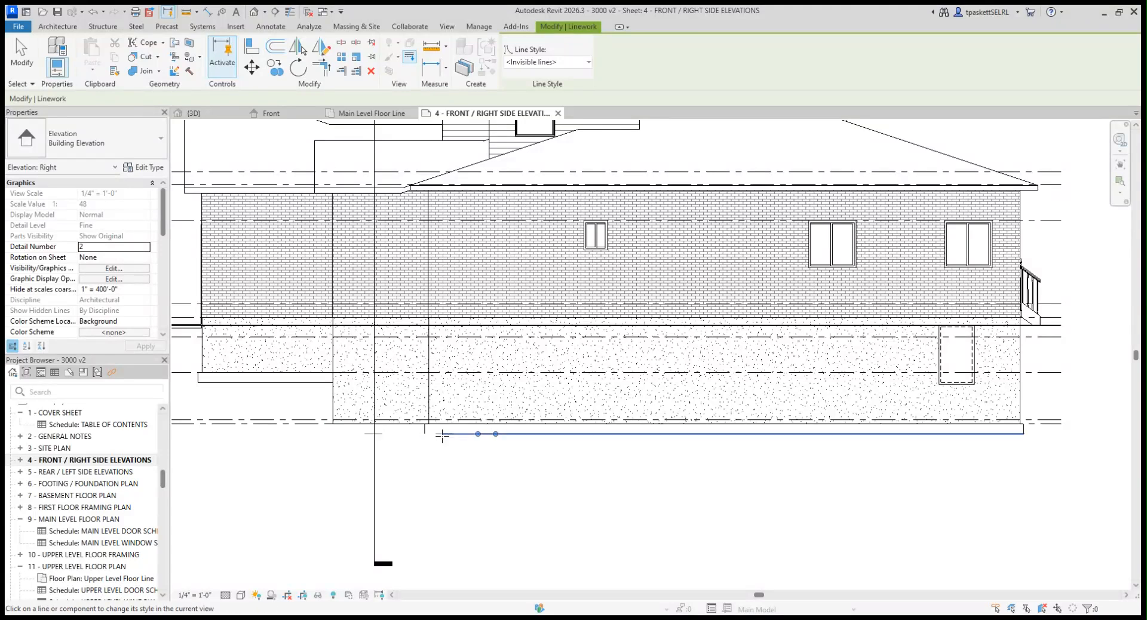
{"action": "scroll", "coordinate": [435, 432], "scroll_direction": "up", "scroll_amount": 3}
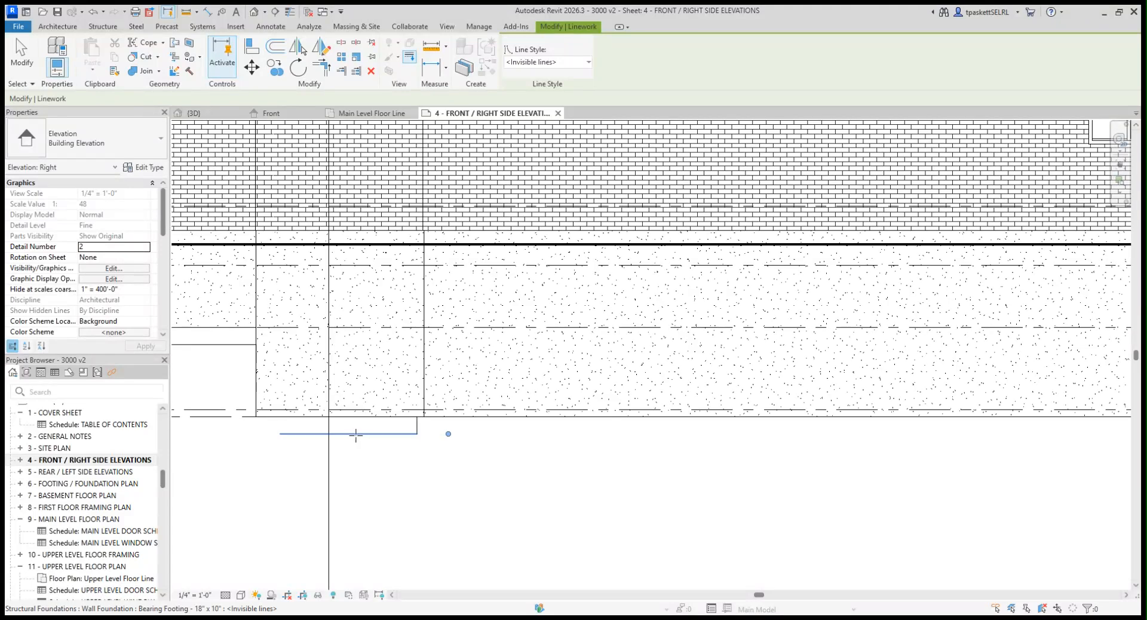
{"action": "left_click", "coordinate": [308, 434]}
Apply <Invisible lines> to the remaining visible edges of the basement footing along its full length
{"action": "scroll", "coordinate": [539, 468], "scroll_direction": "down", "scroll_amount": 2}
{"action": "scroll", "coordinate": [722, 468], "scroll_direction": "down", "scroll_amount": 1}
{"action": "middle_click_drag", "start_coordinate": [721, 485], "coordinate": [514, 480]}
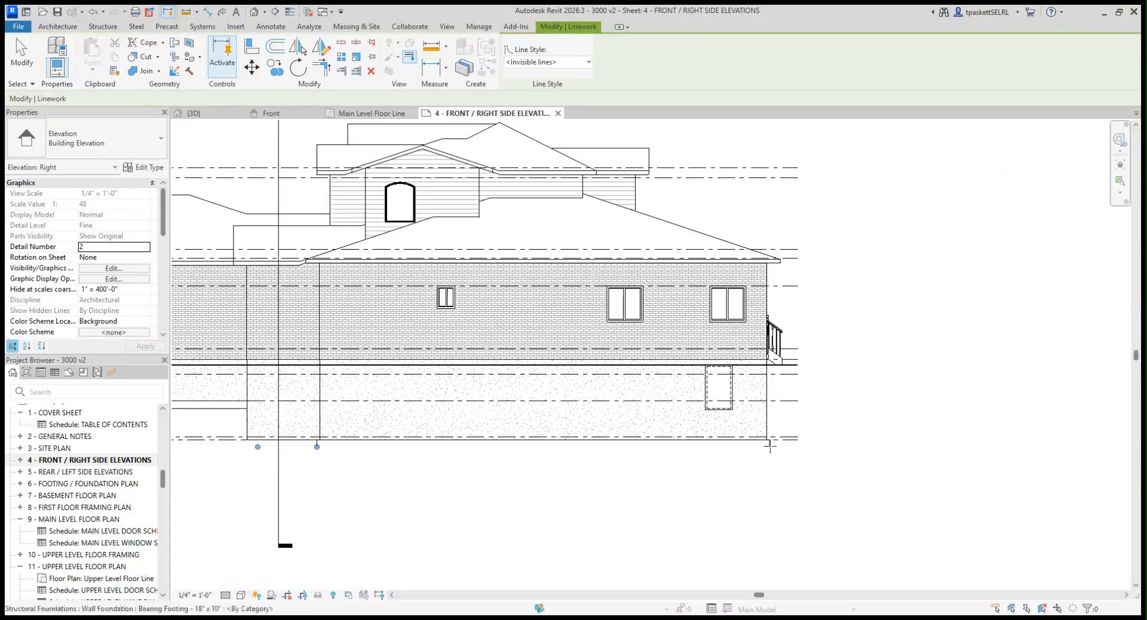
{"action": "scroll", "coordinate": [361, 468], "scroll_direction": "up", "scroll_amount": 1}
{"action": "middle_click_drag", "start_coordinate": [361, 468], "coordinate": [474, 464]}
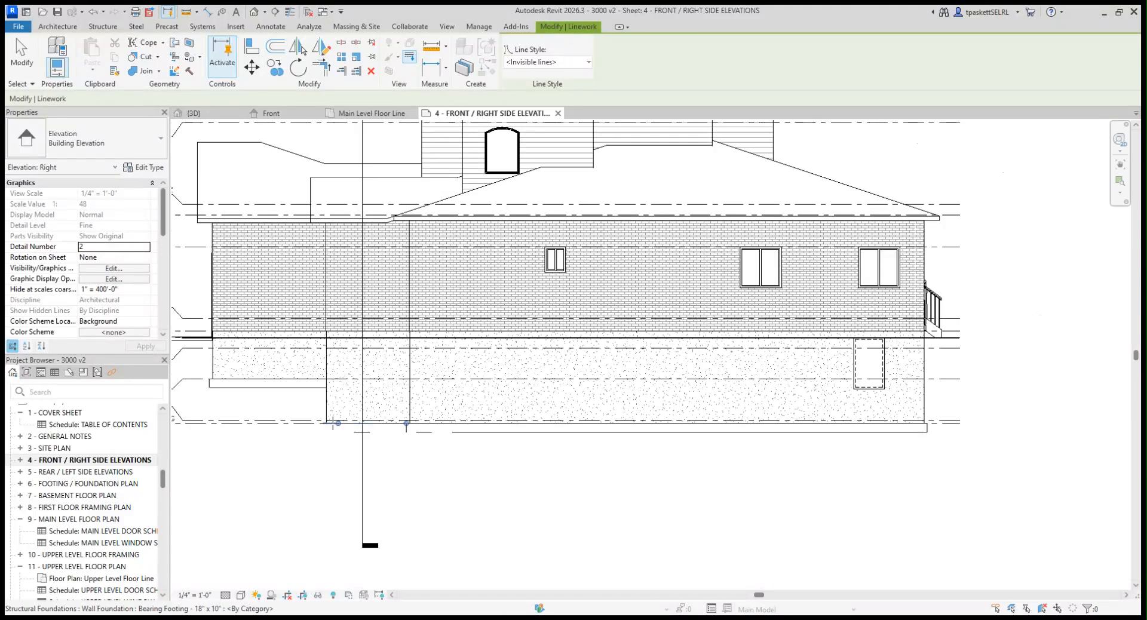
{"action": "scroll", "coordinate": [335, 426], "scroll_direction": "up", "scroll_amount": 2}
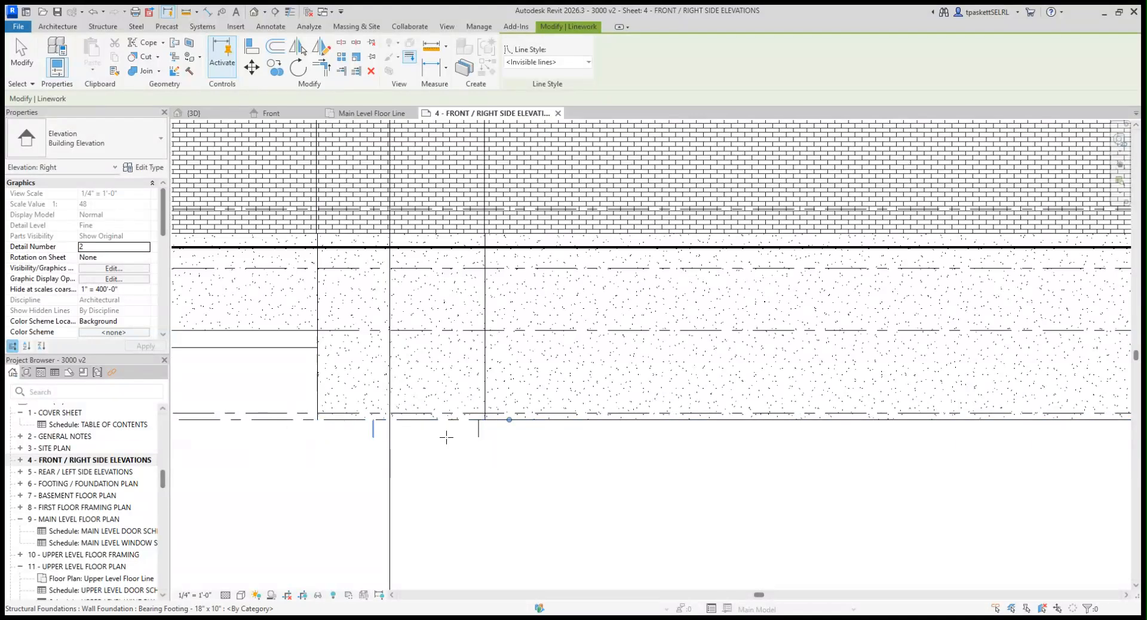
{"action": "scroll", "coordinate": [504, 429], "scroll_direction": "down", "scroll_amount": 1}
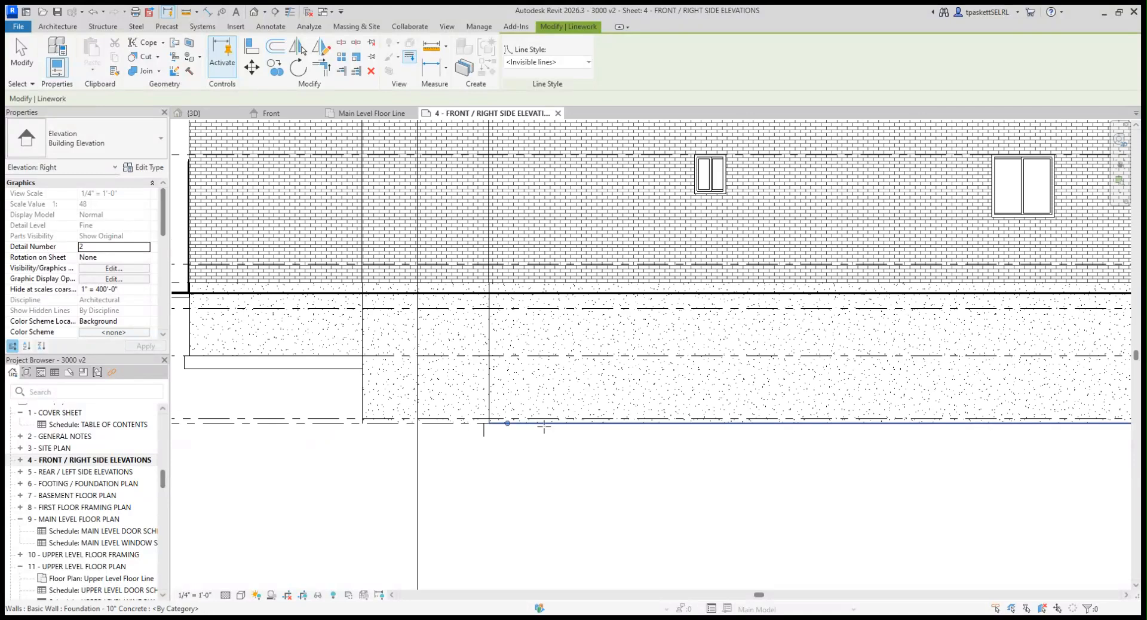
{"action": "scroll", "coordinate": [569, 435], "scroll_direction": "down", "scroll_amount": 3}
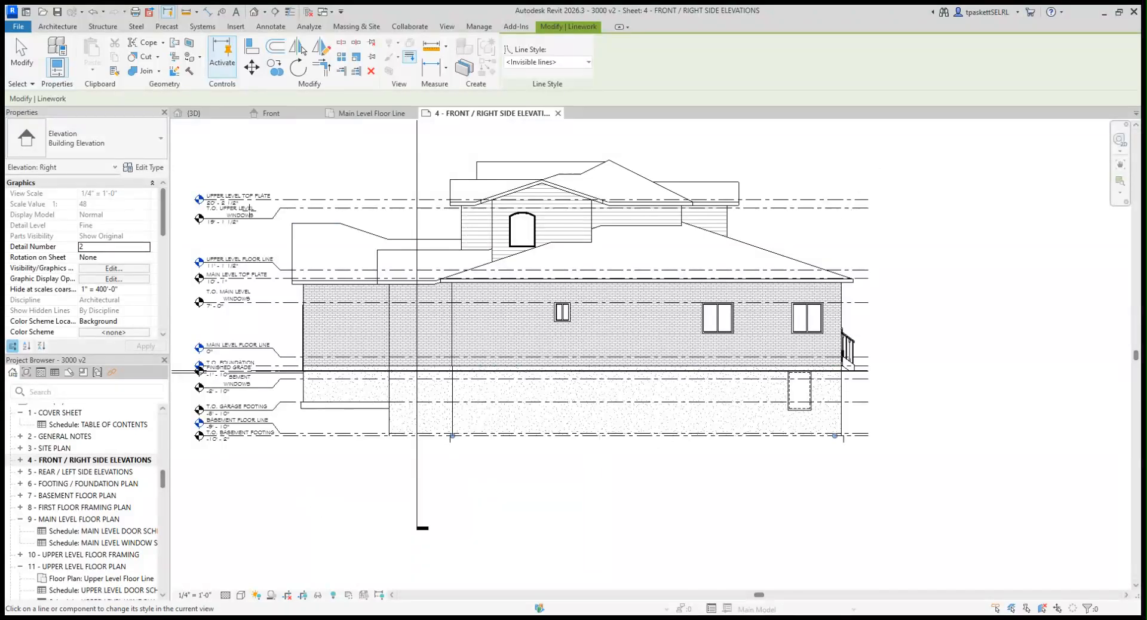
Trace the long bottom and top edges of the basement footing with picked detail lines in the Below Grade style
{"action": "left_click", "coordinate": [276, 29]}
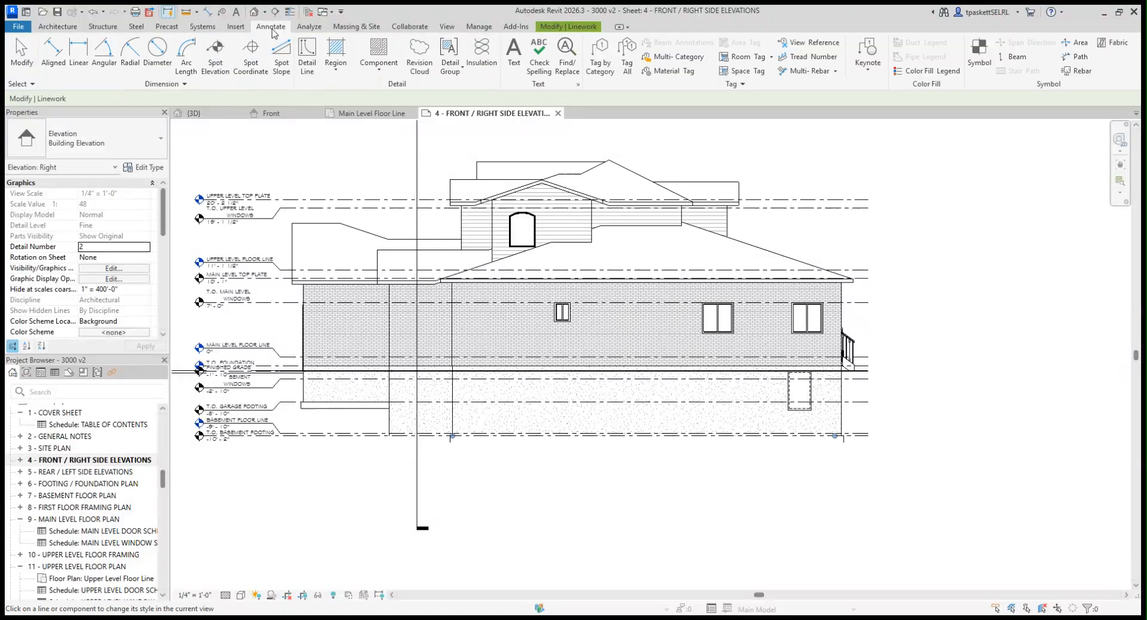
{"action": "left_click", "coordinate": [305, 60]}
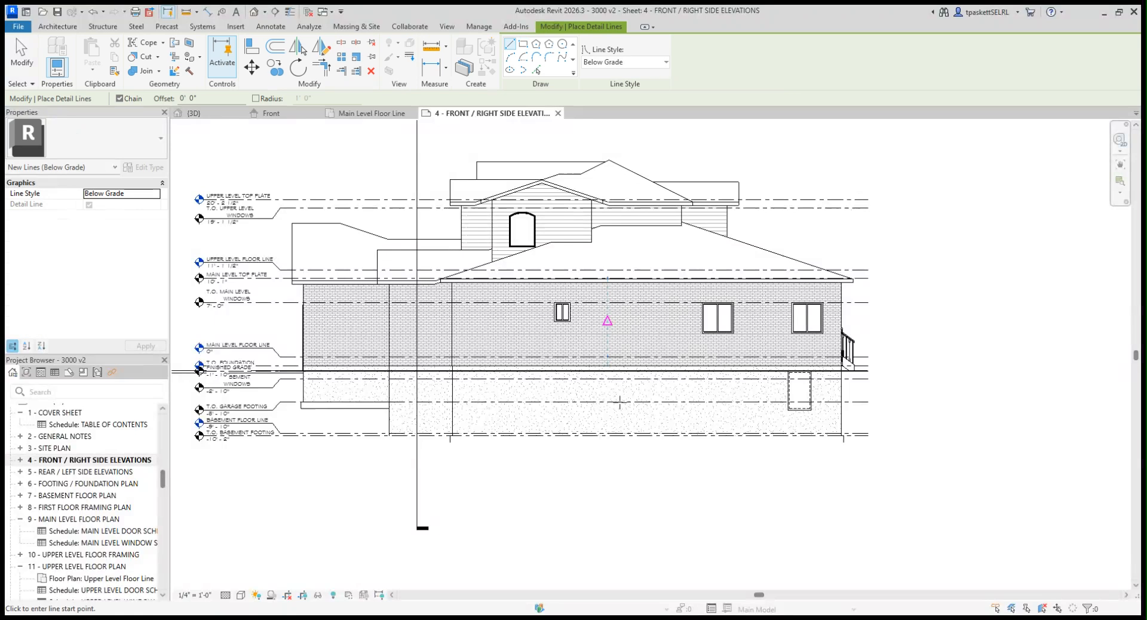
{"action": "left_click", "coordinate": [536, 70]}
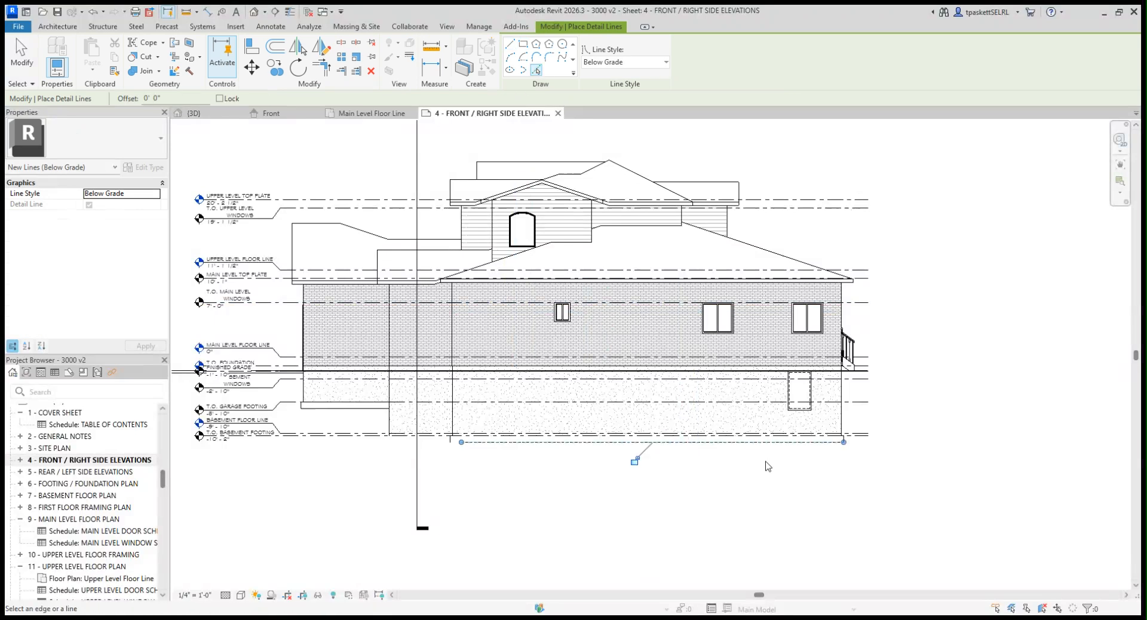
{"action": "scroll", "coordinate": [633, 462], "scroll_direction": "up", "scroll_amount": 5}
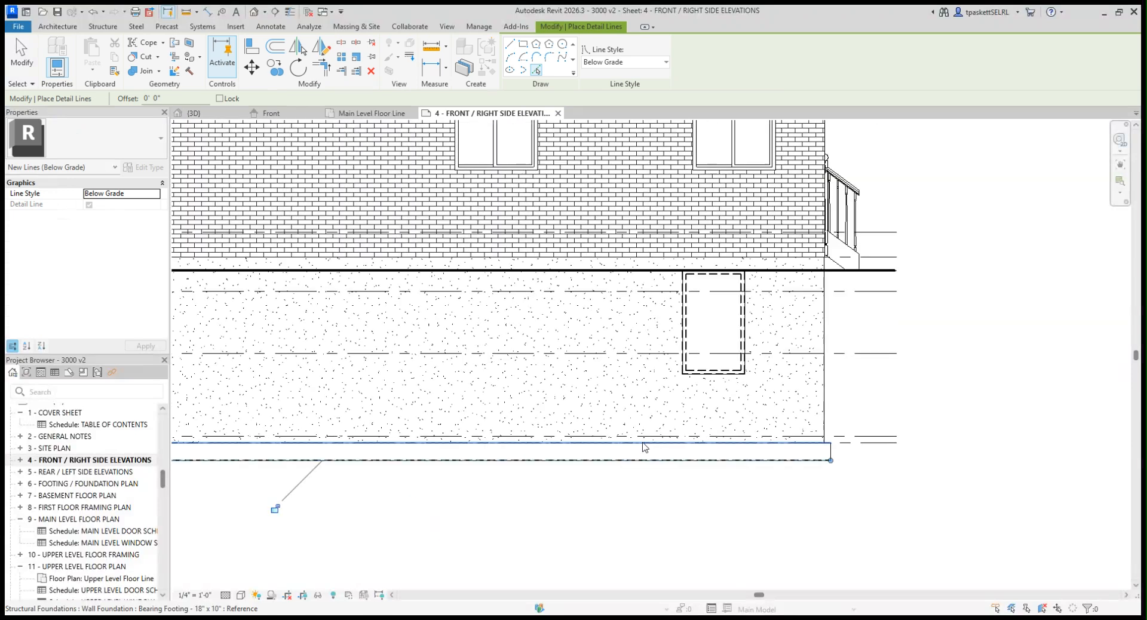
{"action": "scroll", "coordinate": [566, 519], "scroll_direction": "down", "scroll_amount": 3}
{"action": "middle_click_drag", "start_coordinate": [592, 506], "coordinate": [878, 437]}
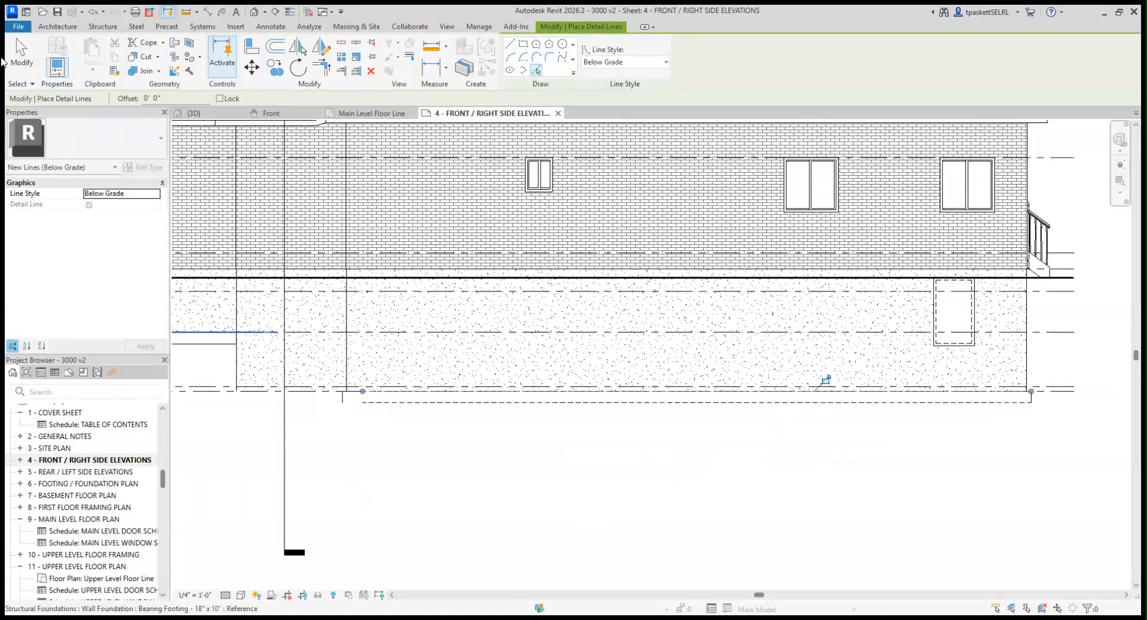
{"action": "left_click", "coordinate": [17, 56]}
Add Below Grade detail lines on the footing's left end, intermediate vertical edge and right end by picking those edges
{"action": "scroll", "coordinate": [259, 476], "scroll_direction": "up", "scroll_amount": 3}
{"action": "middle_click_drag", "start_coordinate": [258, 476], "coordinate": [503, 486]}
{"action": "scroll", "coordinate": [405, 410], "scroll_direction": "up", "scroll_amount": 1}
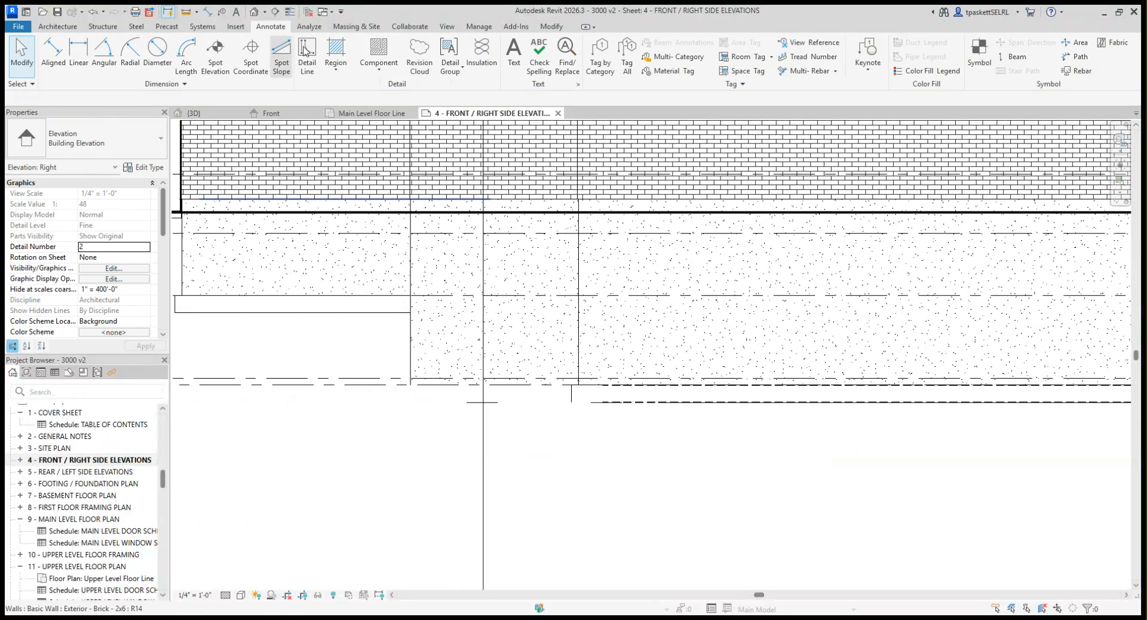
{"action": "left_click", "coordinate": [306, 52]}
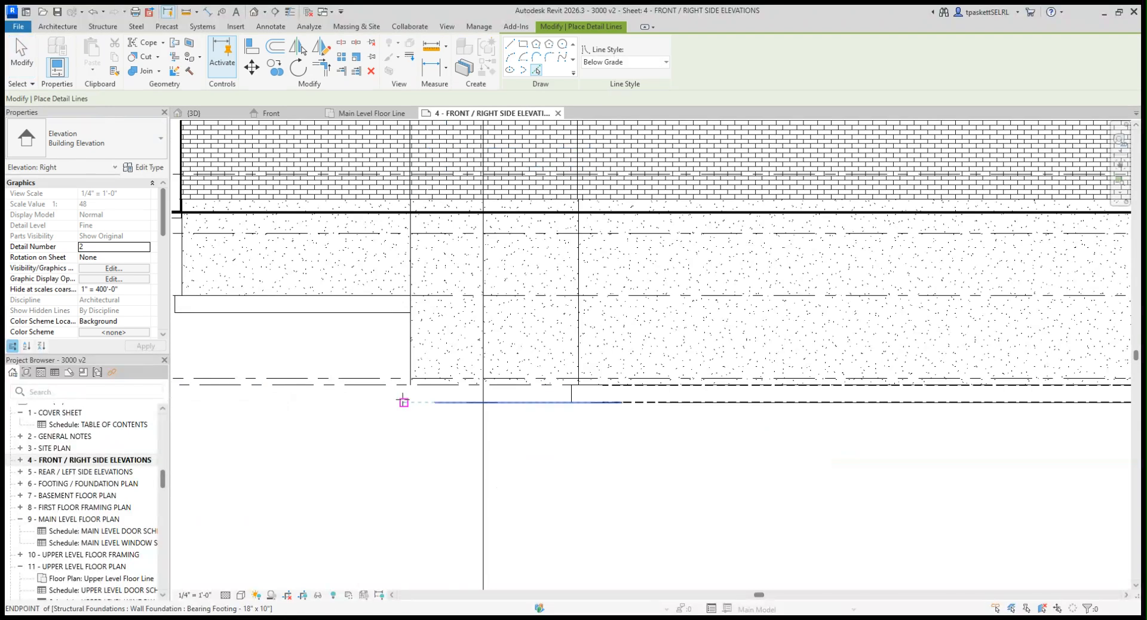
{"action": "left_click", "coordinate": [537, 71]}
{"action": "left_click", "coordinate": [404, 394]}
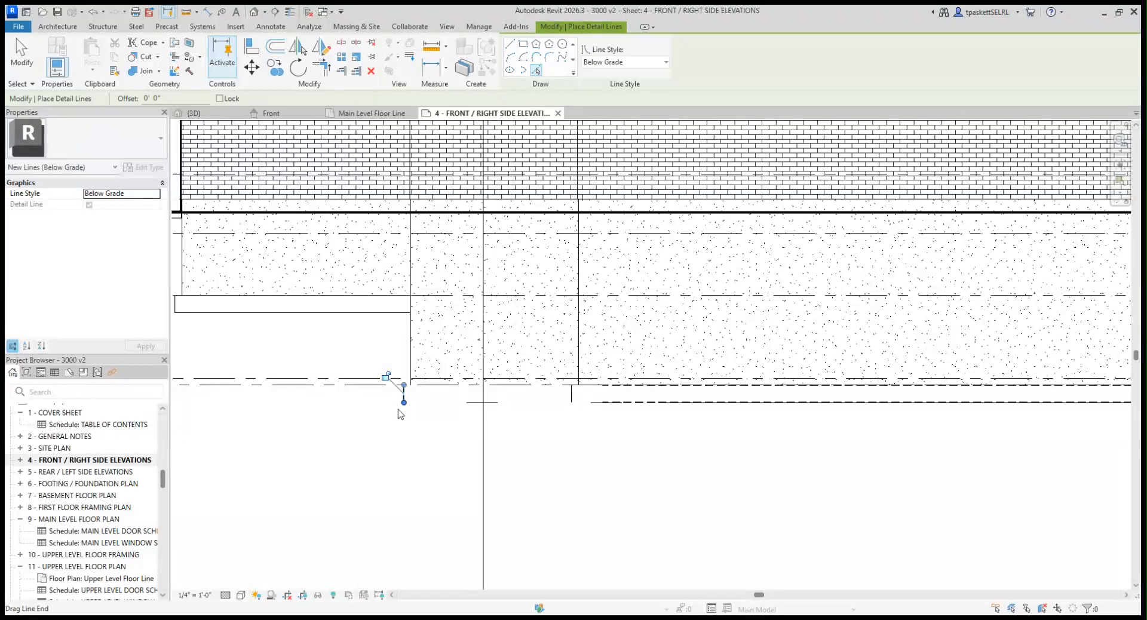
{"action": "left_click", "coordinate": [572, 394]}
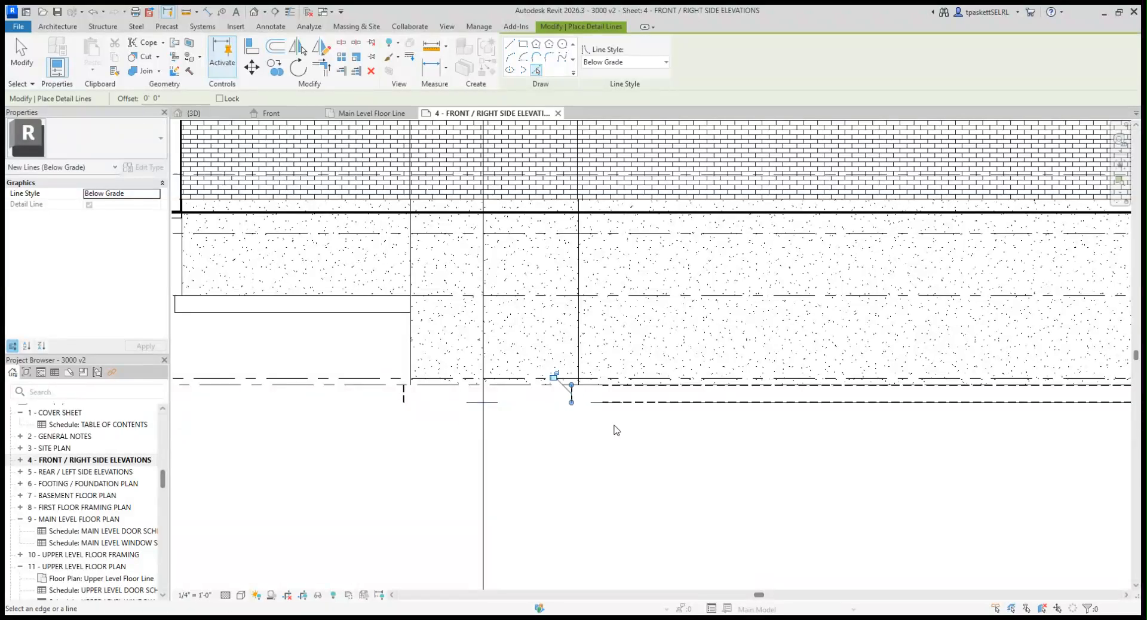
{"action": "scroll", "coordinate": [732, 449], "scroll_direction": "down", "scroll_amount": 3}
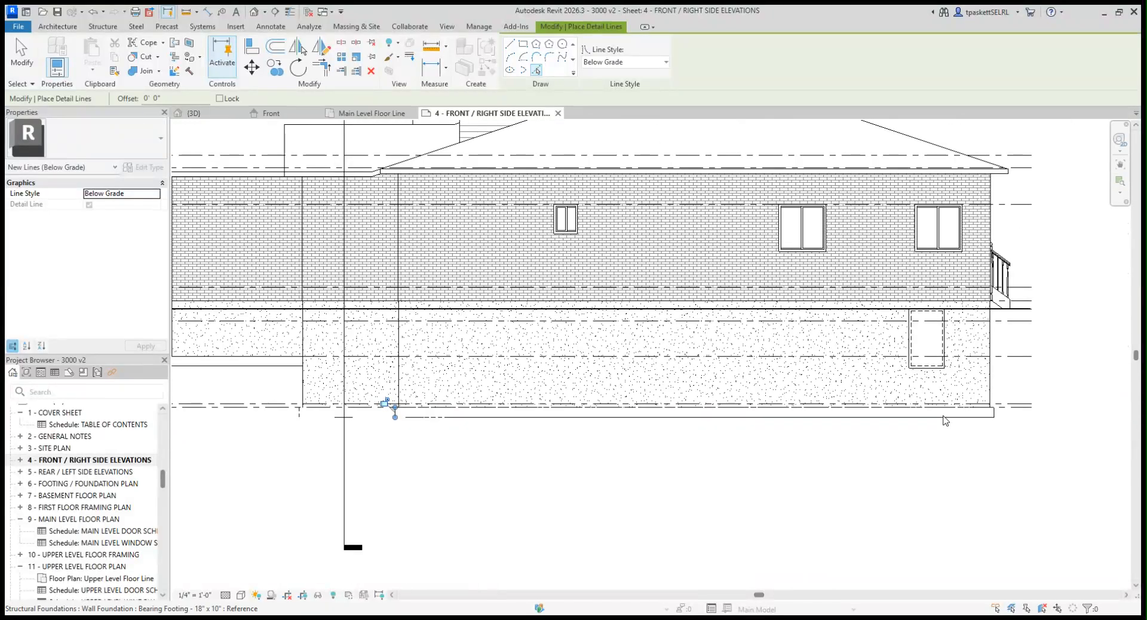
{"action": "scroll", "coordinate": [949, 420], "scroll_direction": "up", "scroll_amount": 3}
{"action": "left_click", "coordinate": [1025, 410]}
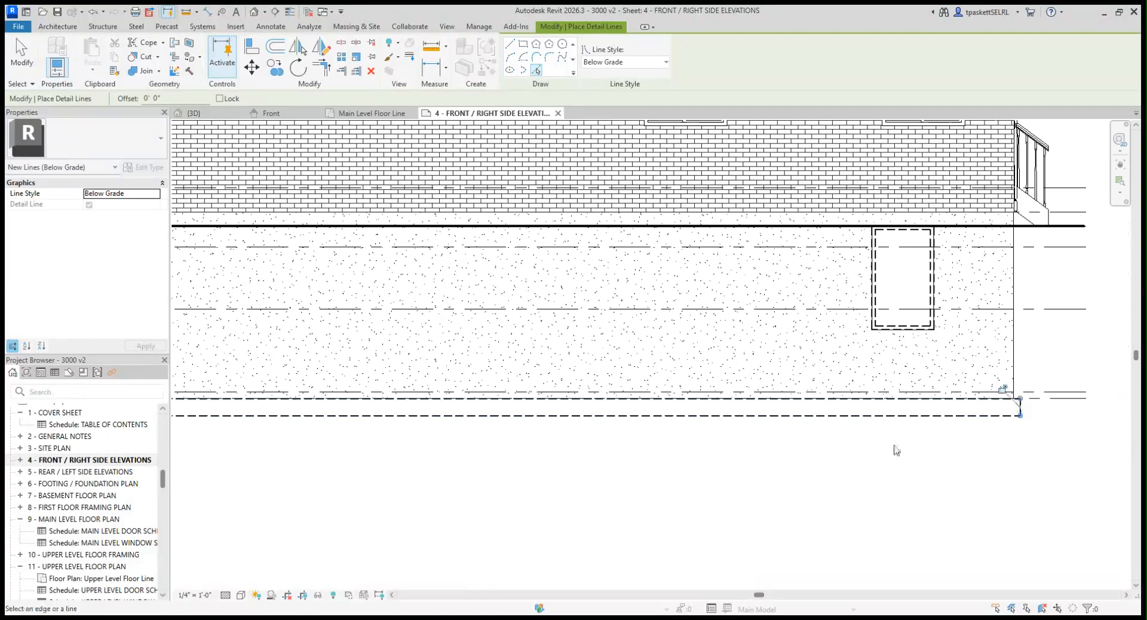
Hide the leftover short solid segment of the footing's bottom edge using Linework with <Invisible lines>
{"action": "scroll", "coordinate": [761, 426], "scroll_direction": "down", "scroll_amount": 2}
{"action": "middle_click_drag", "start_coordinate": [619, 477], "coordinate": [725, 458]}
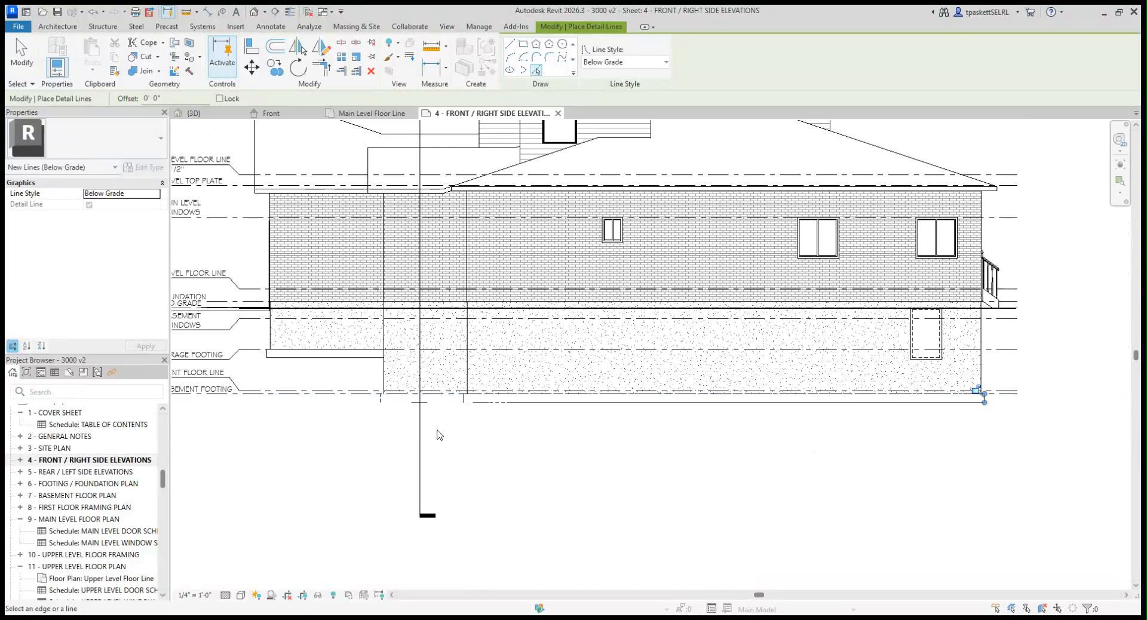
{"action": "scroll", "coordinate": [436, 434], "scroll_direction": "up", "scroll_amount": 1}
{"action": "scroll", "coordinate": [478, 495], "scroll_direction": "up", "scroll_amount": 2}
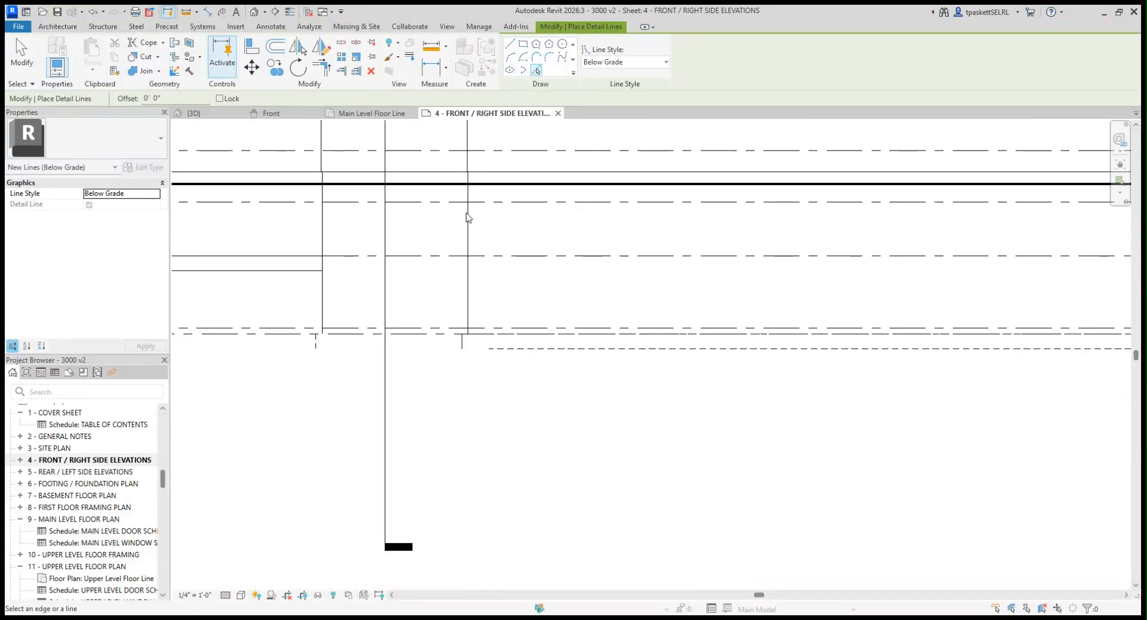
{"action": "left_click", "coordinate": [411, 57]}
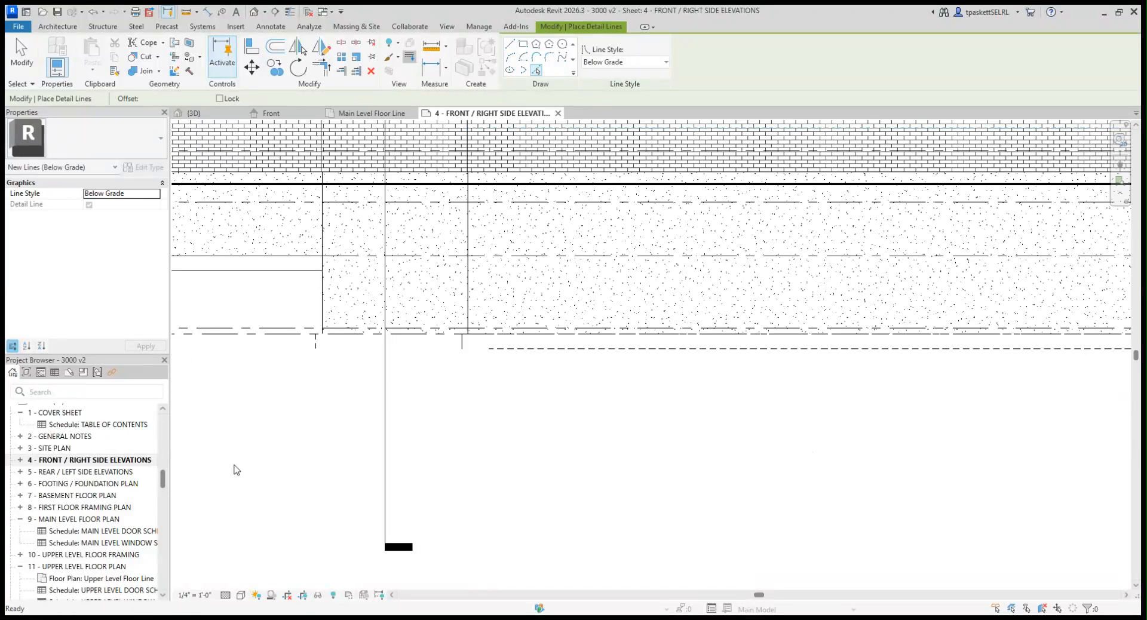
{"action": "left_click", "coordinate": [394, 348]}
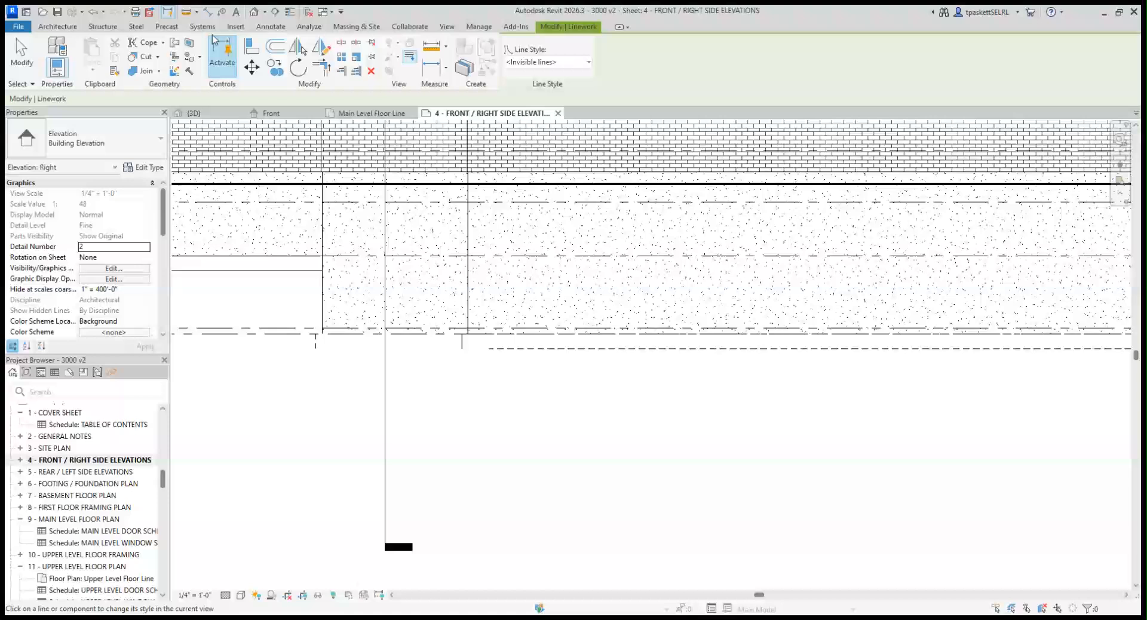
{"action": "left_click", "coordinate": [271, 26]}
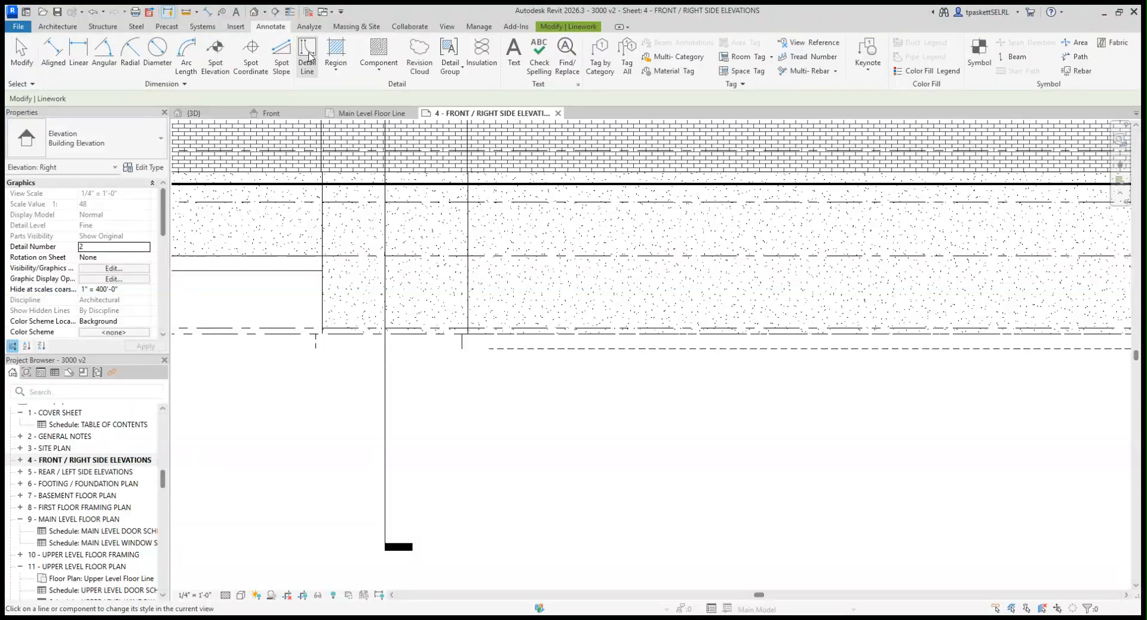
{"action": "left_click", "coordinate": [308, 53]}
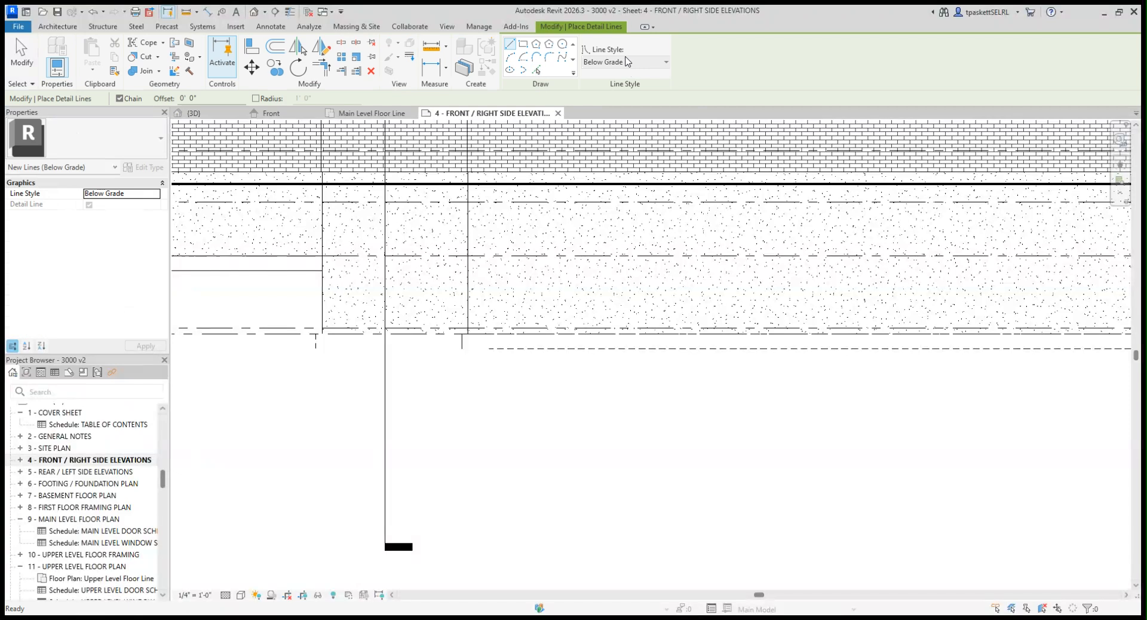
{"action": "left_click", "coordinate": [537, 72]}
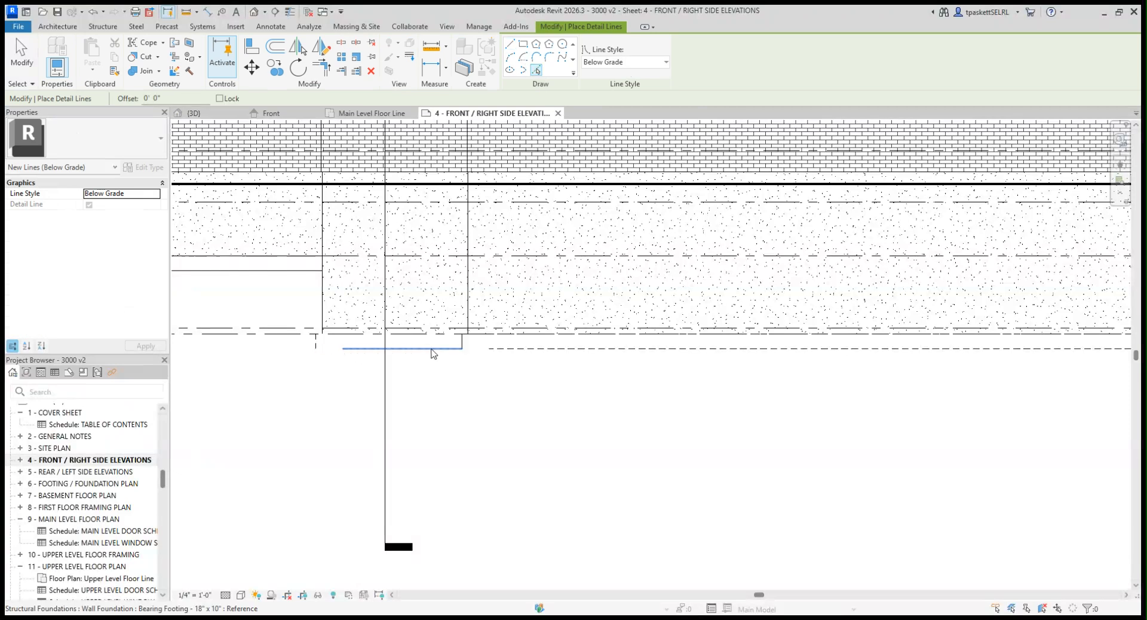
{"action": "scroll", "coordinate": [456, 364], "scroll_direction": "up", "scroll_amount": 1}
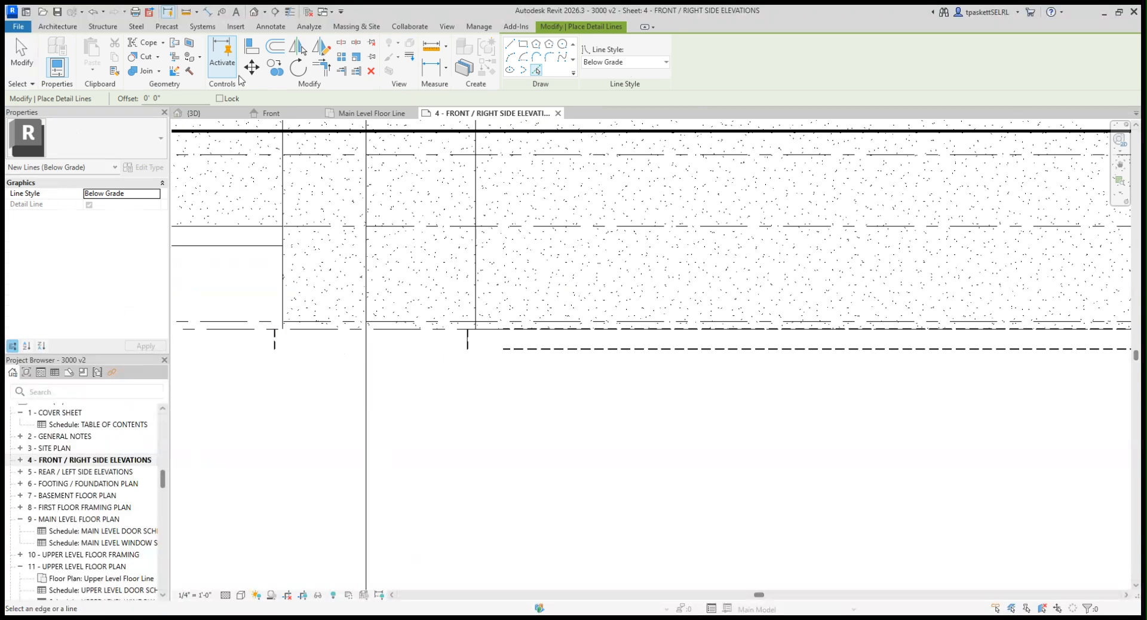
{"action": "key", "text": "Escape"}
{"action": "key", "text": "Escape"}
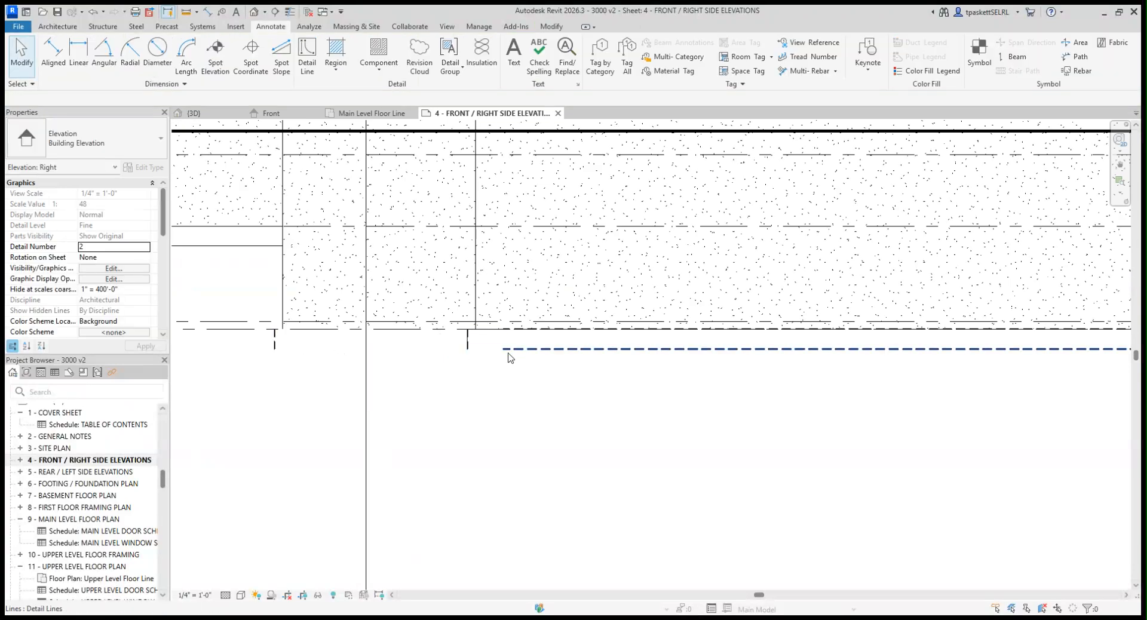
Extend the lower Below Grade line to the footing's left end, making it 58' 8 1/2" long
{"action": "left_click", "coordinate": [502, 351]}
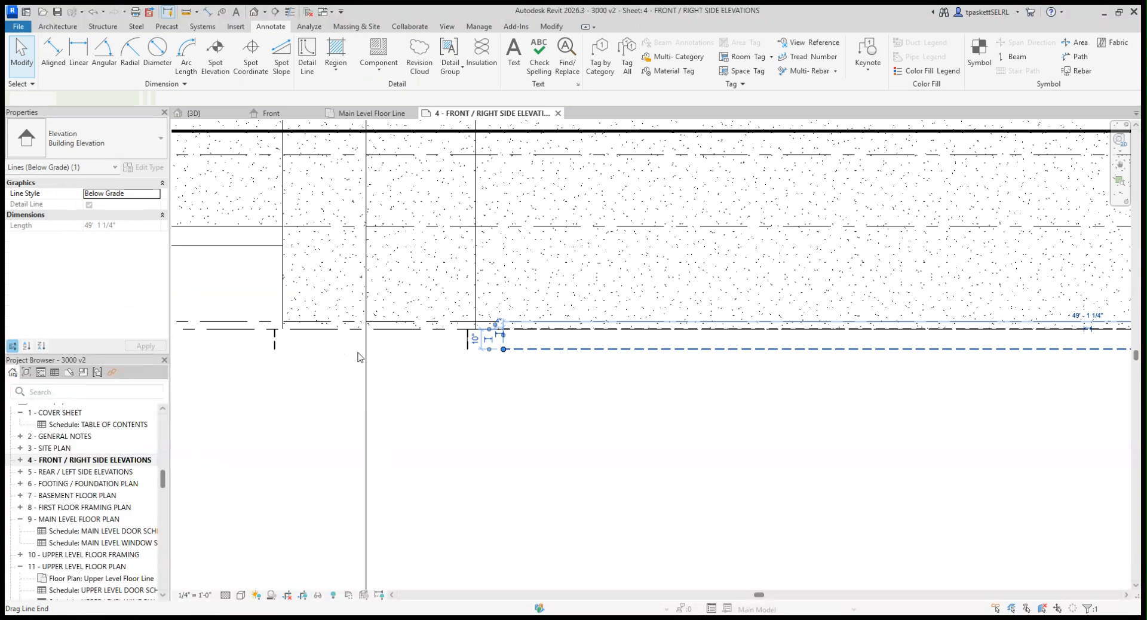
{"action": "mouse_move", "coordinate": [332, 360]}
{"action": "left_mouse_down"}
{"action": "mouse_move", "coordinate": [275, 350]}
{"action": "mouse_move", "coordinate": [311, 356]}
{"action": "left_mouse_up"}
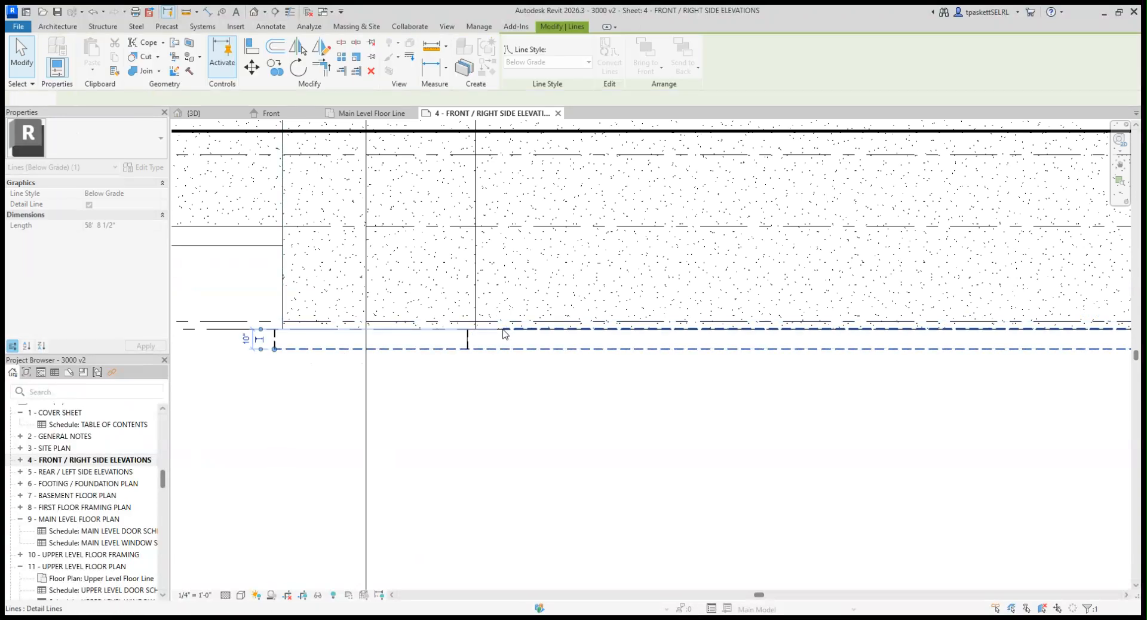
Extend the upper Below Grade line to the footing's left end and deactivate the right elevation view
{"action": "left_click", "coordinate": [504, 330]}
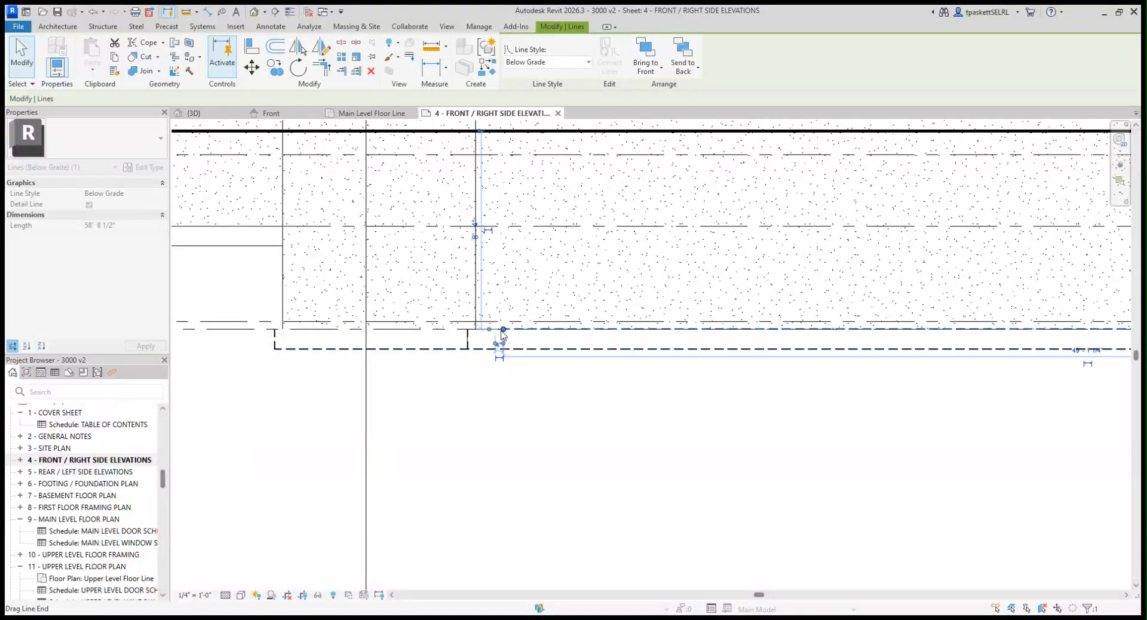
{"action": "left_click_drag", "start_coordinate": [483, 333], "coordinate": [275, 329]}
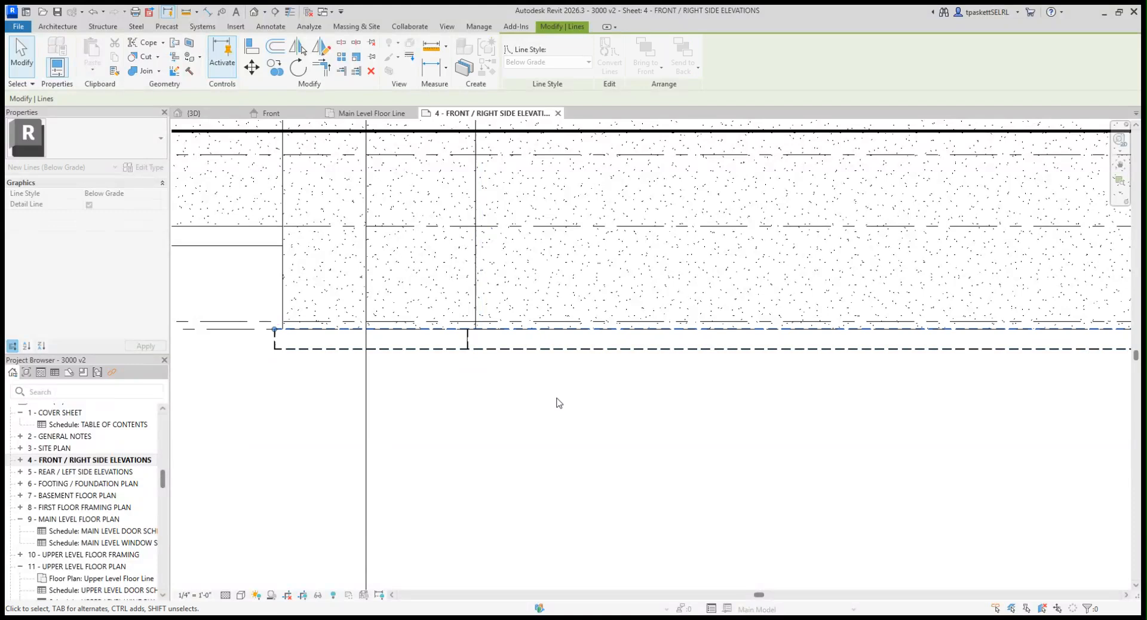
{"action": "scroll", "coordinate": [653, 402], "scroll_direction": "down", "scroll_amount": 4}
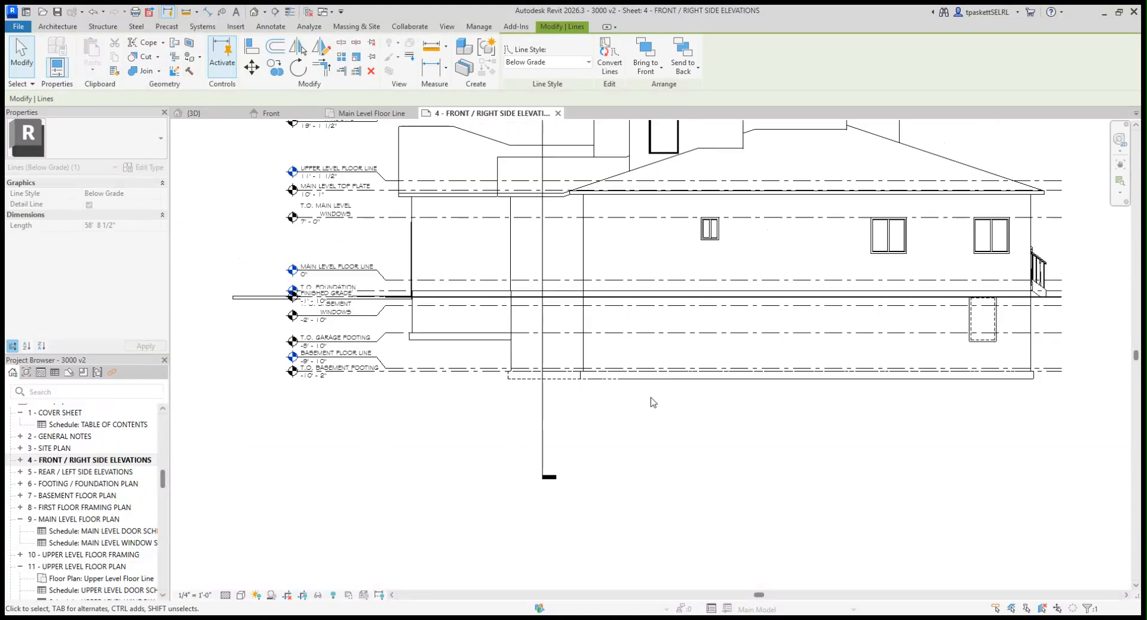
{"action": "scroll", "coordinate": [653, 402], "scroll_direction": "down", "scroll_amount": 1}
{"action": "left_click", "coordinate": [689, 410]}
{"action": "scroll", "coordinate": [655, 399], "scroll_direction": "down", "scroll_amount": 5}
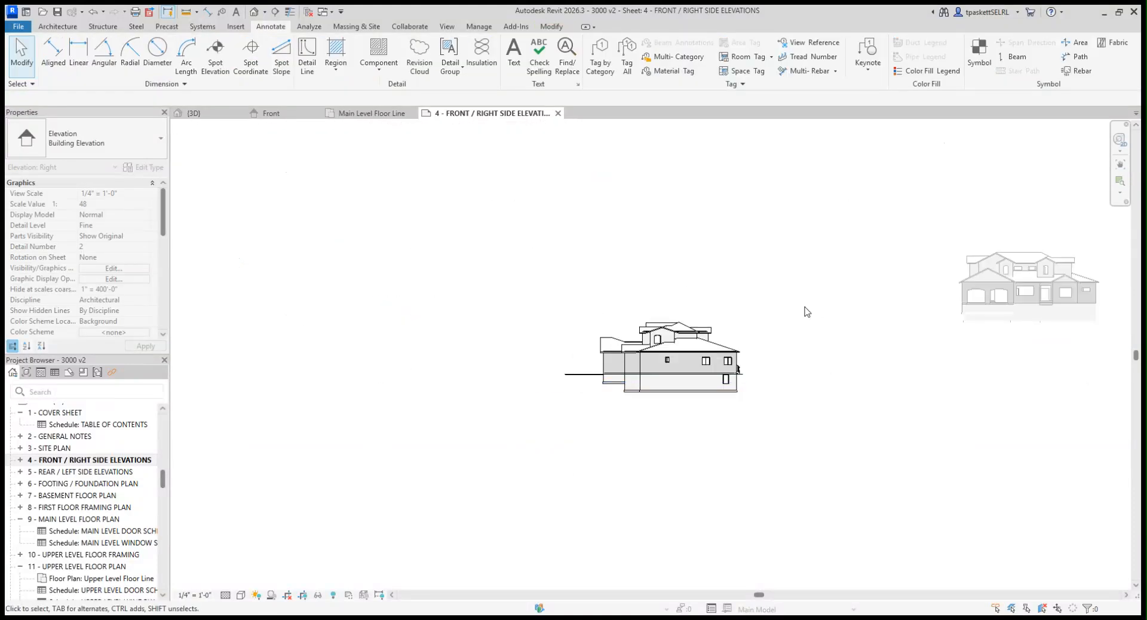
{"action": "double_click", "coordinate": [782, 221]}
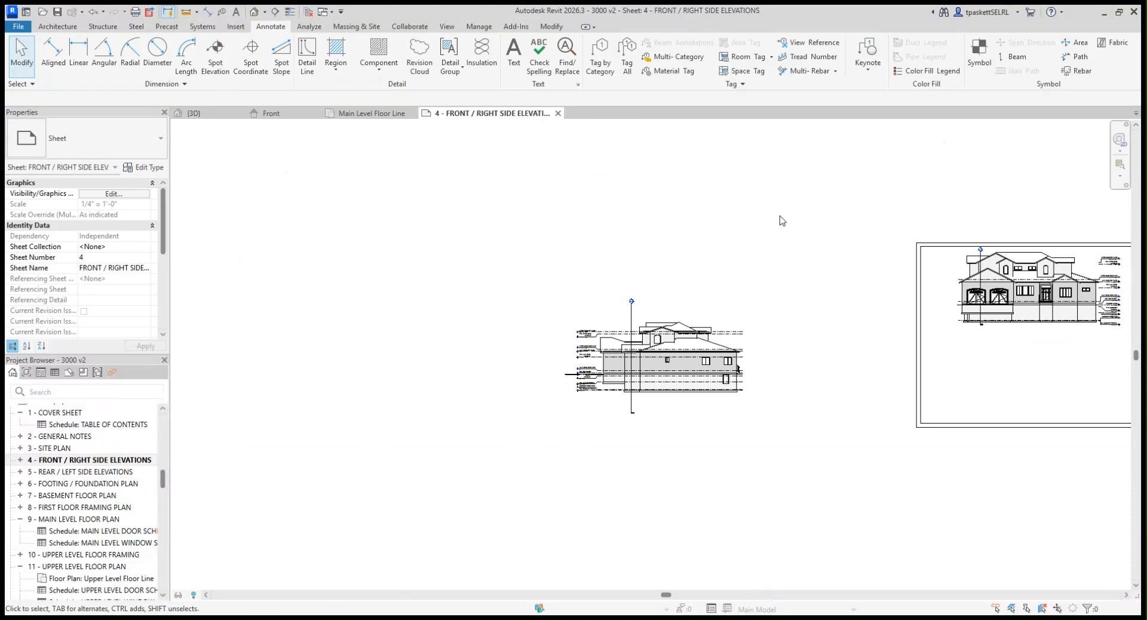
Move the right elevation viewport onto the sheet, directly below the front elevation
{"action": "scroll", "coordinate": [765, 231], "scroll_direction": "down", "scroll_amount": 1}
{"action": "middle_click_drag", "start_coordinate": [764, 231], "coordinate": [591, 193]}
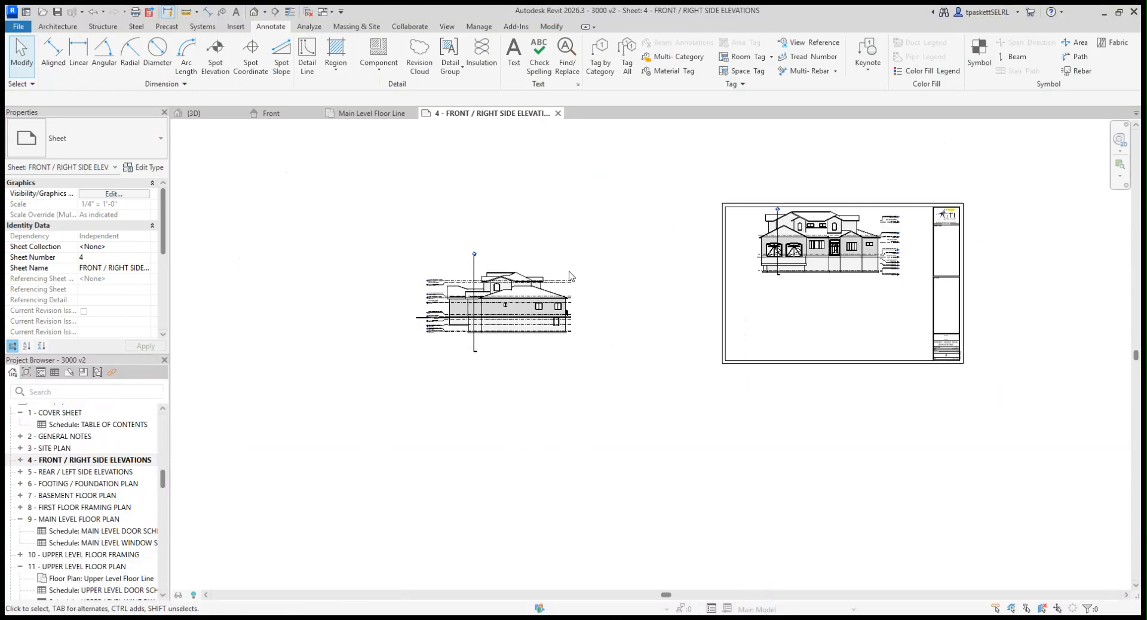
{"action": "left_click", "coordinate": [520, 251]}
{"action": "left_click_drag", "start_coordinate": [630, 293], "coordinate": [830, 255]}
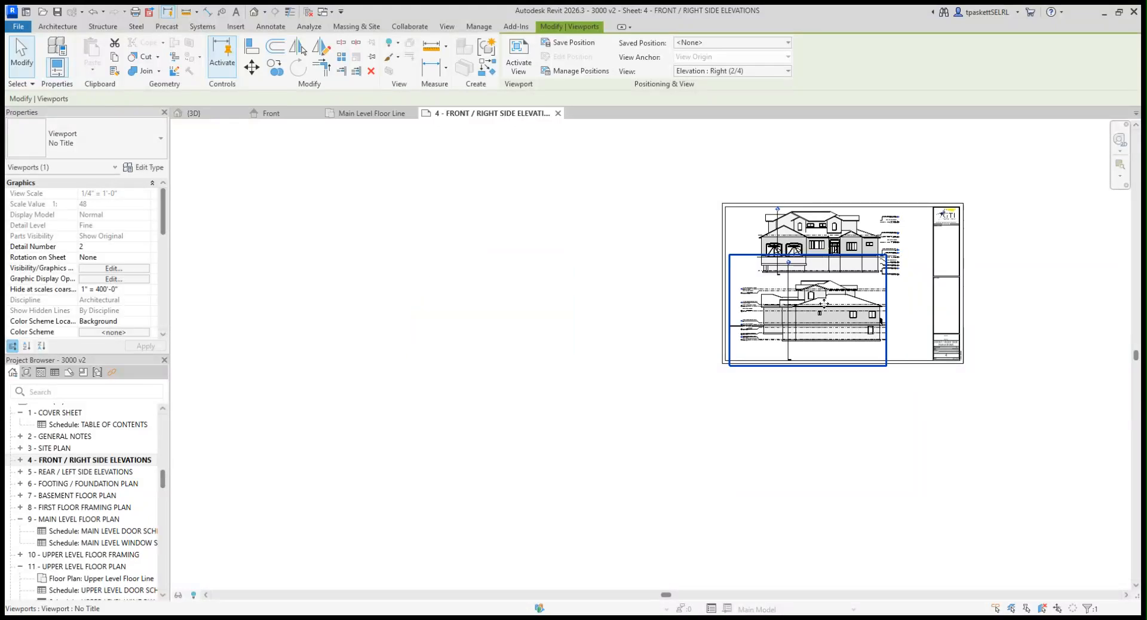
{"action": "scroll", "coordinate": [881, 302], "scroll_direction": "up", "scroll_amount": 3}
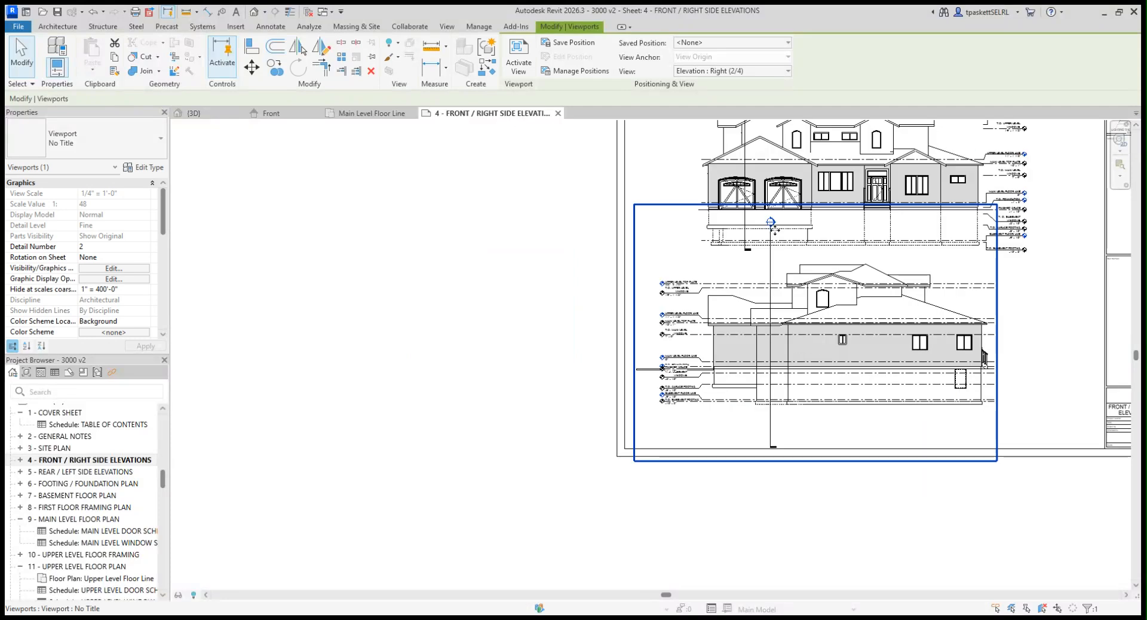
{"action": "left_click", "coordinate": [556, 288]}
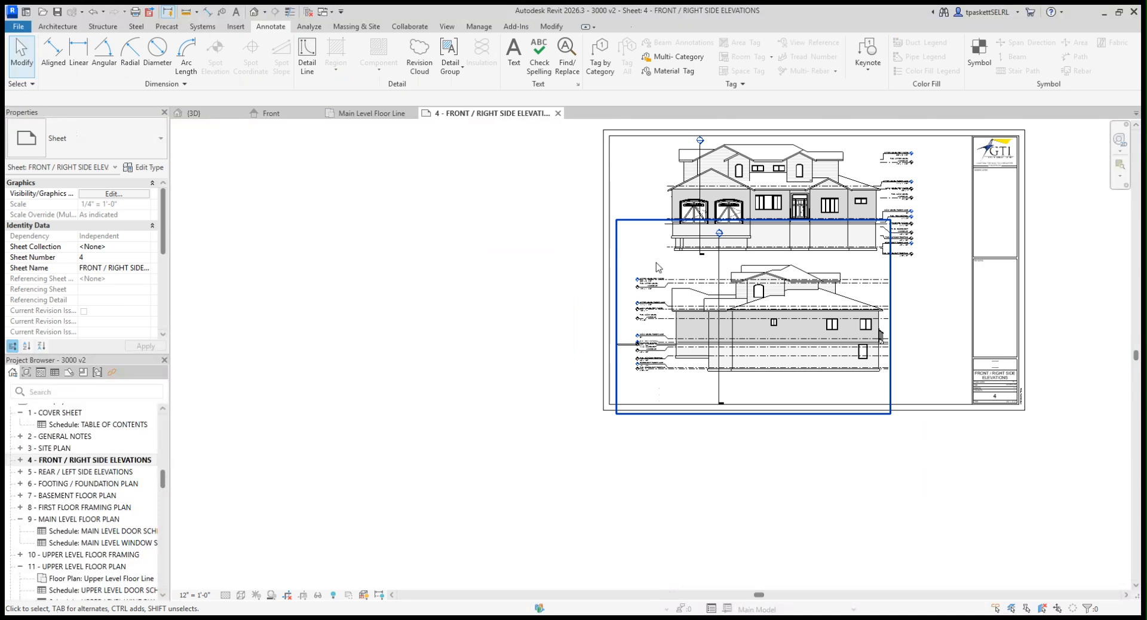
Activate the right elevation and shorten its section line to run from just above the roof to just below the basement footing
{"action": "double_click", "coordinate": [658, 267]}
{"action": "left_click", "coordinate": [719, 271]}
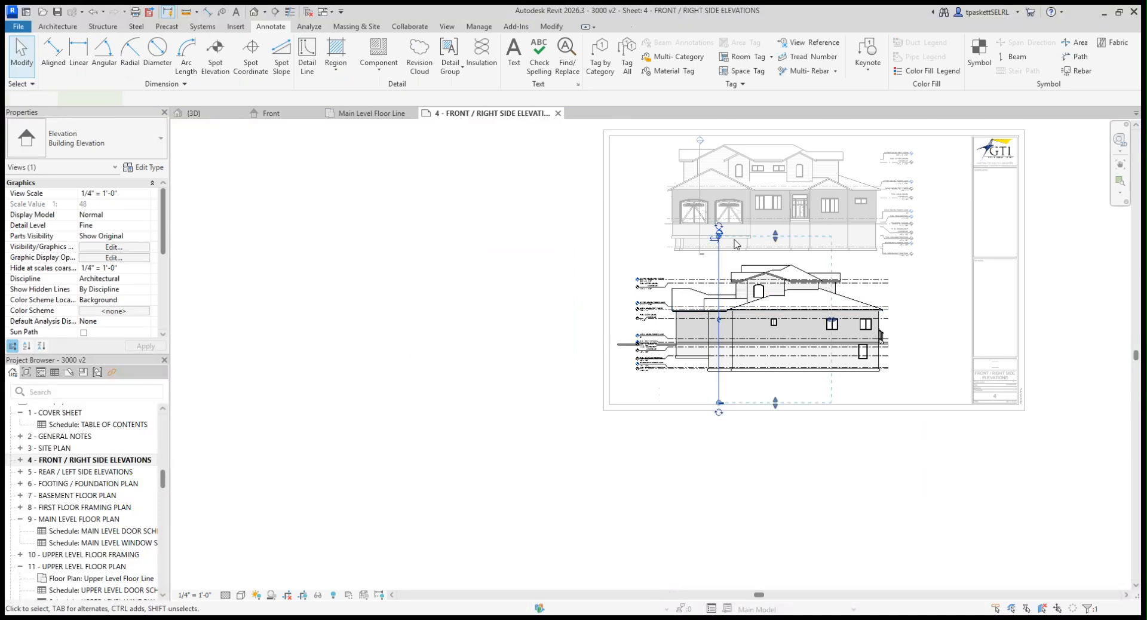
{"action": "scroll", "coordinate": [730, 244], "scroll_direction": "up", "scroll_amount": 5}
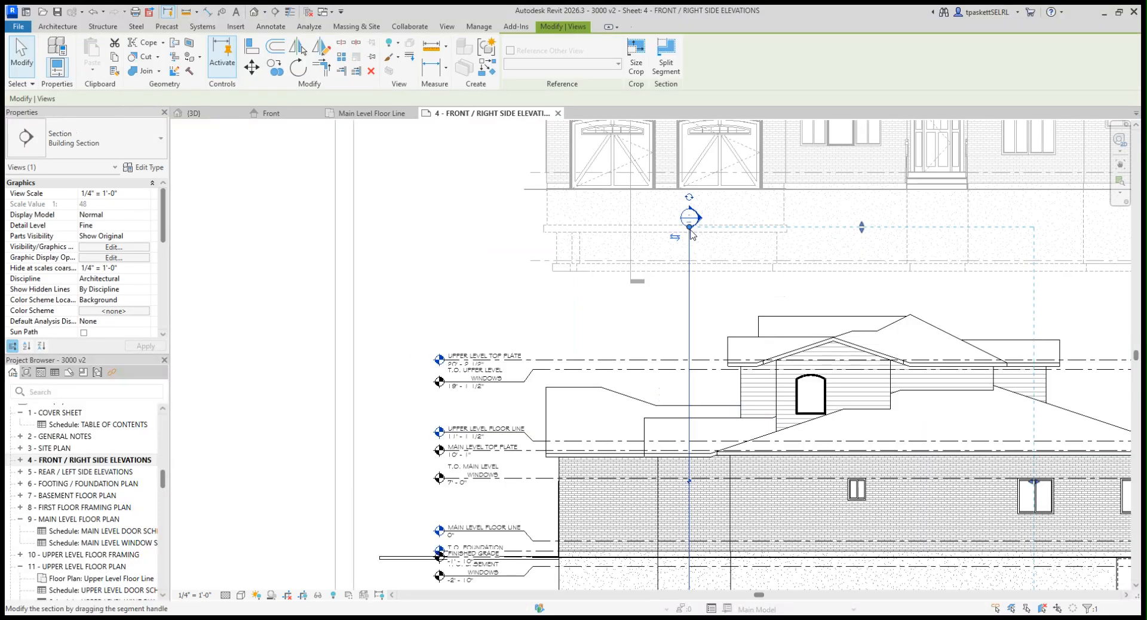
{"action": "left_click_drag", "start_coordinate": [690, 227], "coordinate": [678, 308]}
{"action": "scroll", "coordinate": [607, 382], "scroll_direction": "down", "scroll_amount": 4}
{"action": "middle_click_drag", "start_coordinate": [605, 305], "coordinate": [610, 236]}
{"action": "scroll", "coordinate": [641, 468], "scroll_direction": "up", "scroll_amount": 2}
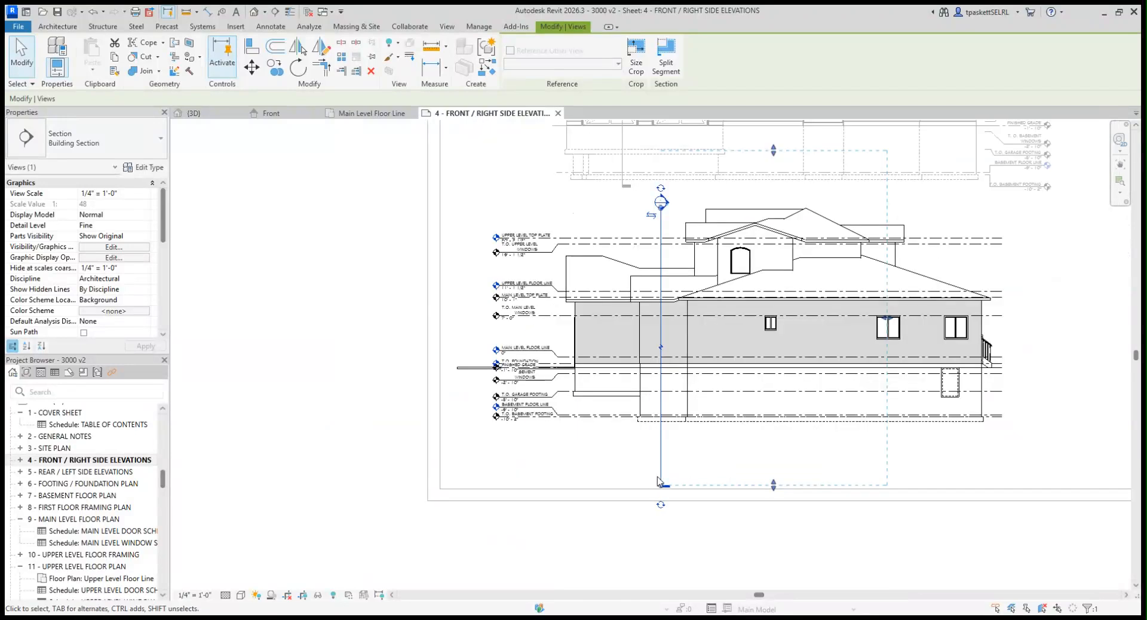
{"action": "left_click_drag", "start_coordinate": [661, 485], "coordinate": [655, 429]}
{"action": "left_click", "coordinate": [655, 427]}
{"action": "left_click", "coordinate": [660, 435]}
Shrink the section's extents to the building height, bring its far clip close to the section line, and deactivate the view
{"action": "left_click_drag", "start_coordinate": [770, 472], "coordinate": [754, 423]}
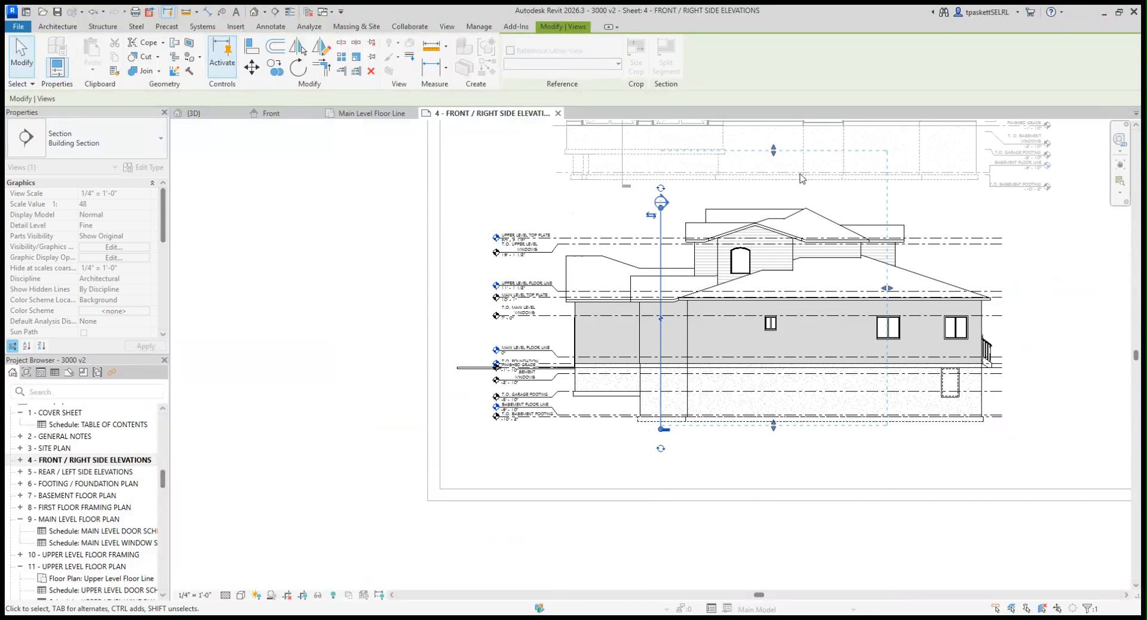
{"action": "left_click_drag", "start_coordinate": [773, 149], "coordinate": [771, 211]}
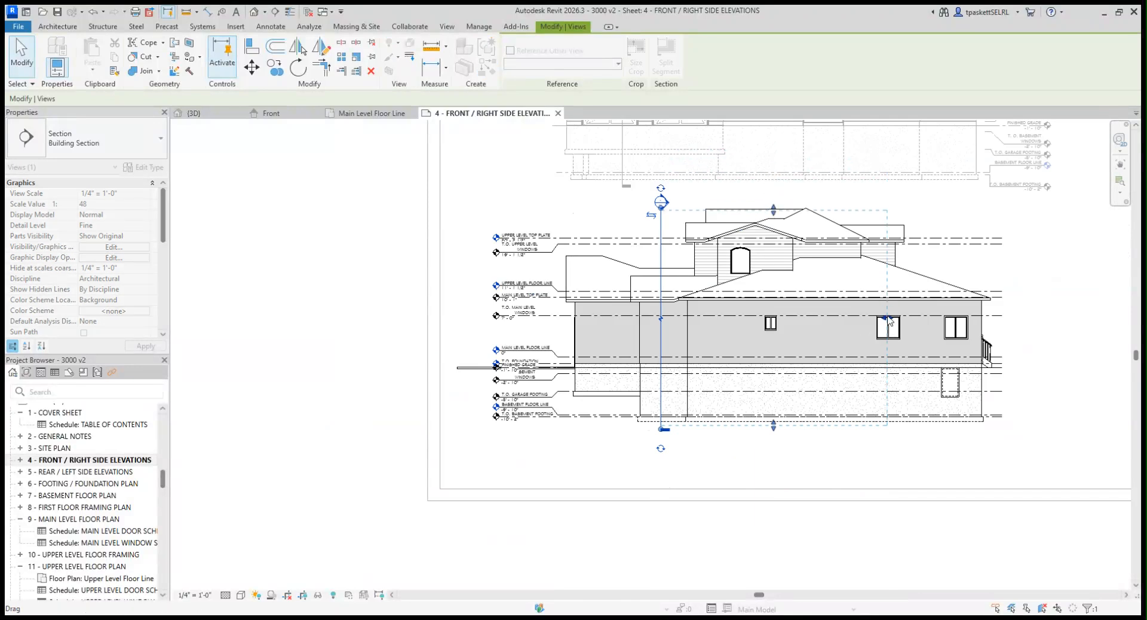
{"action": "left_click_drag", "start_coordinate": [889, 321], "coordinate": [706, 311]}
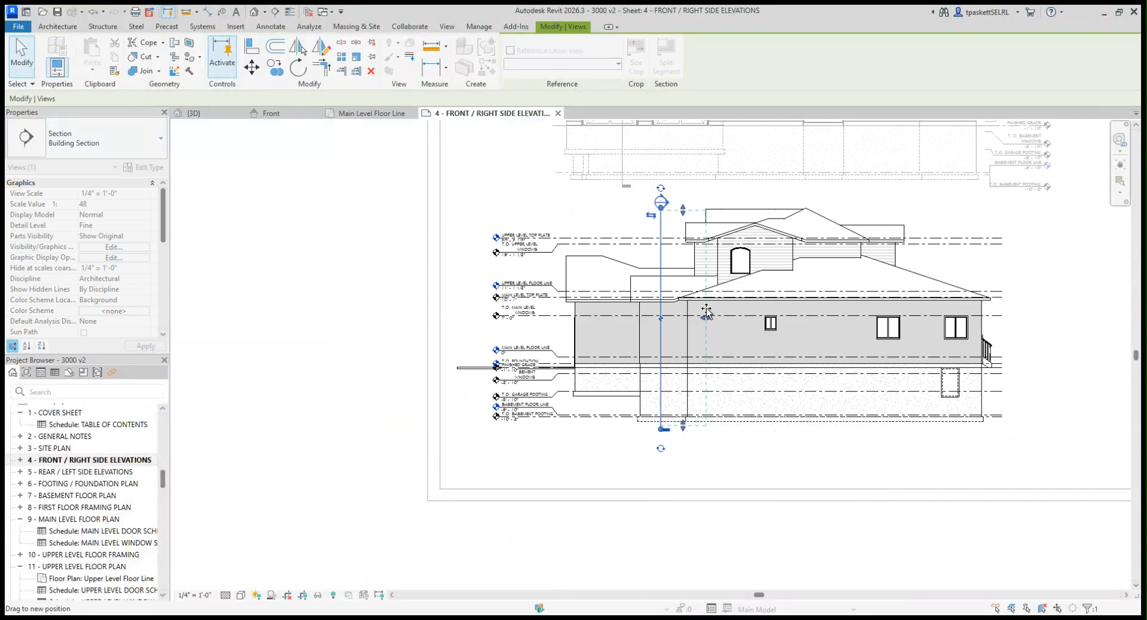
{"action": "left_click", "coordinate": [617, 430]}
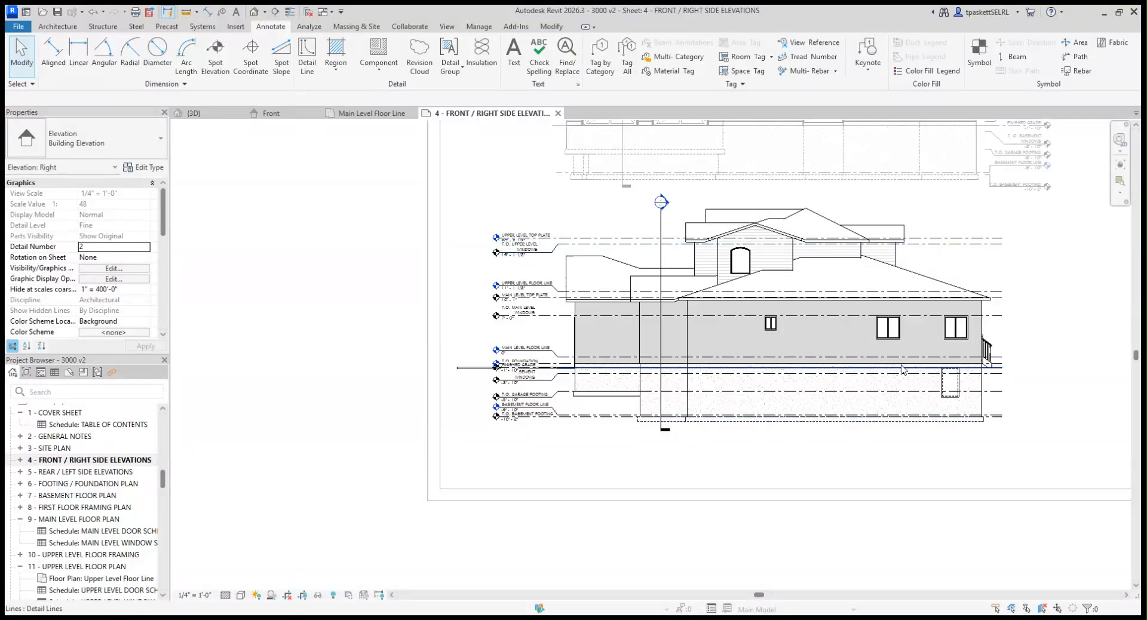
{"action": "scroll", "coordinate": [572, 426], "scroll_direction": "down", "scroll_amount": 1}
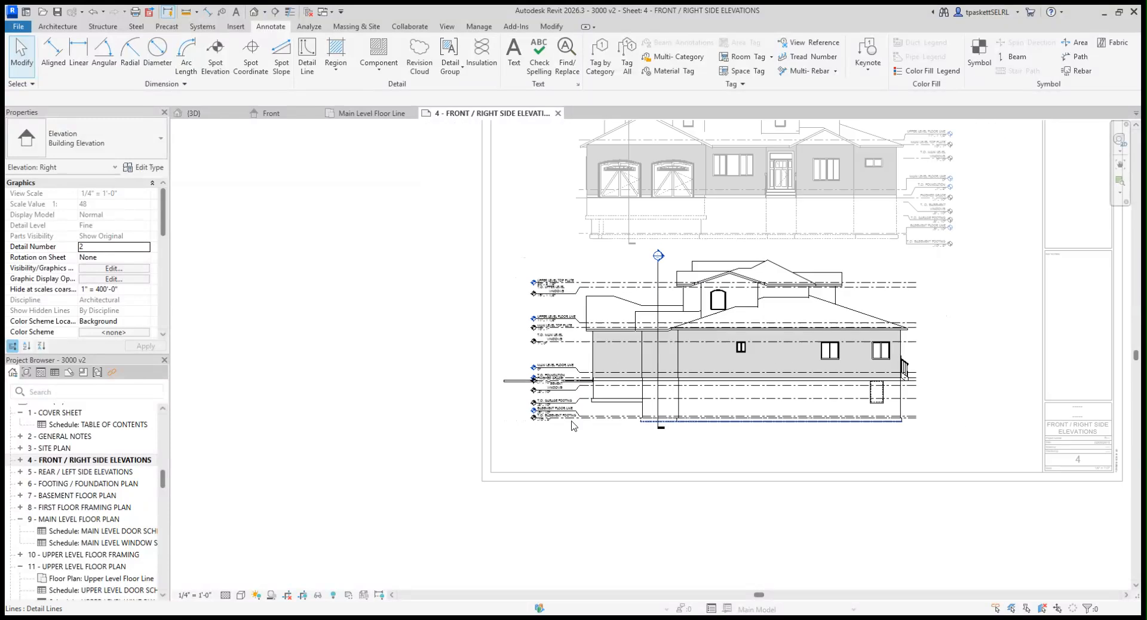
{"action": "scroll", "coordinate": [571, 426], "scroll_direction": "down", "scroll_amount": 1}
{"action": "double_click", "coordinate": [372, 412]}
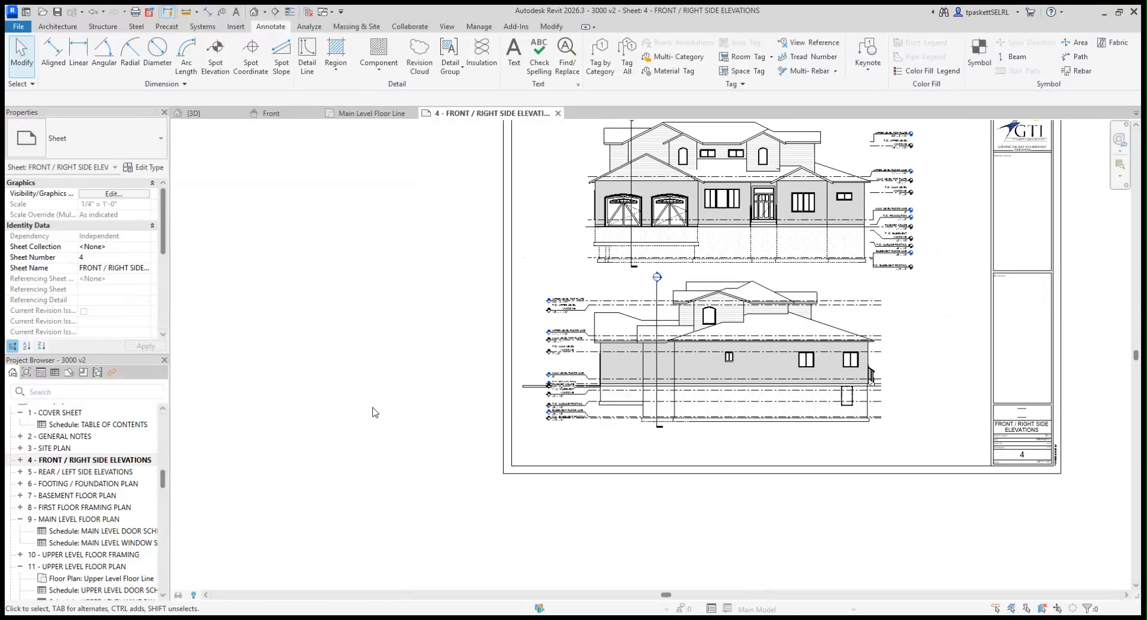